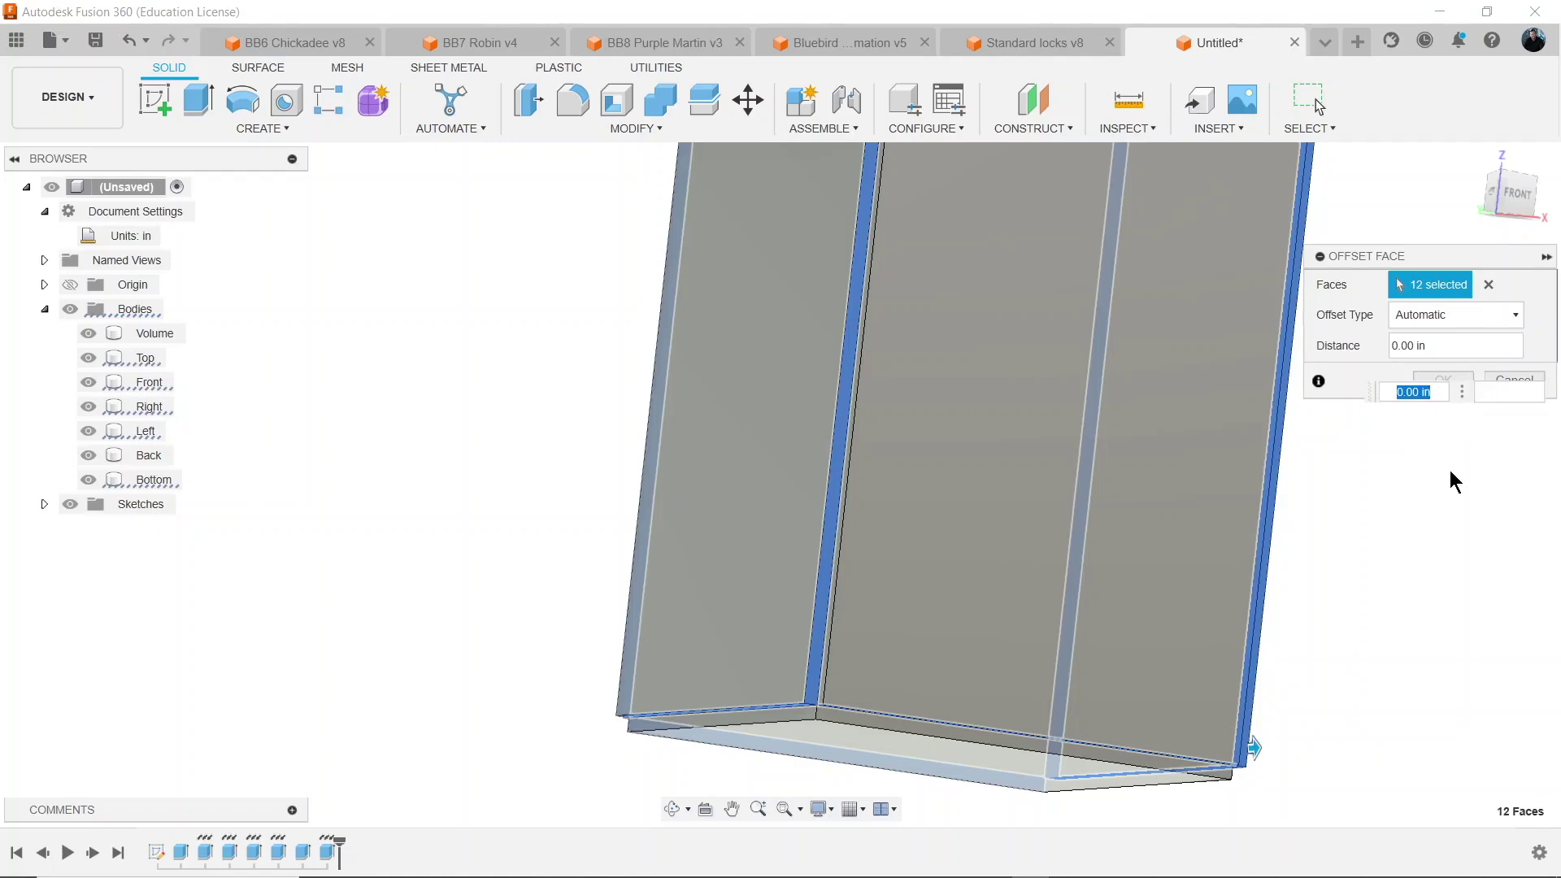
Offset the 12 selected panel edge faces by the thickness parameter t.
text(t)
key(Return)
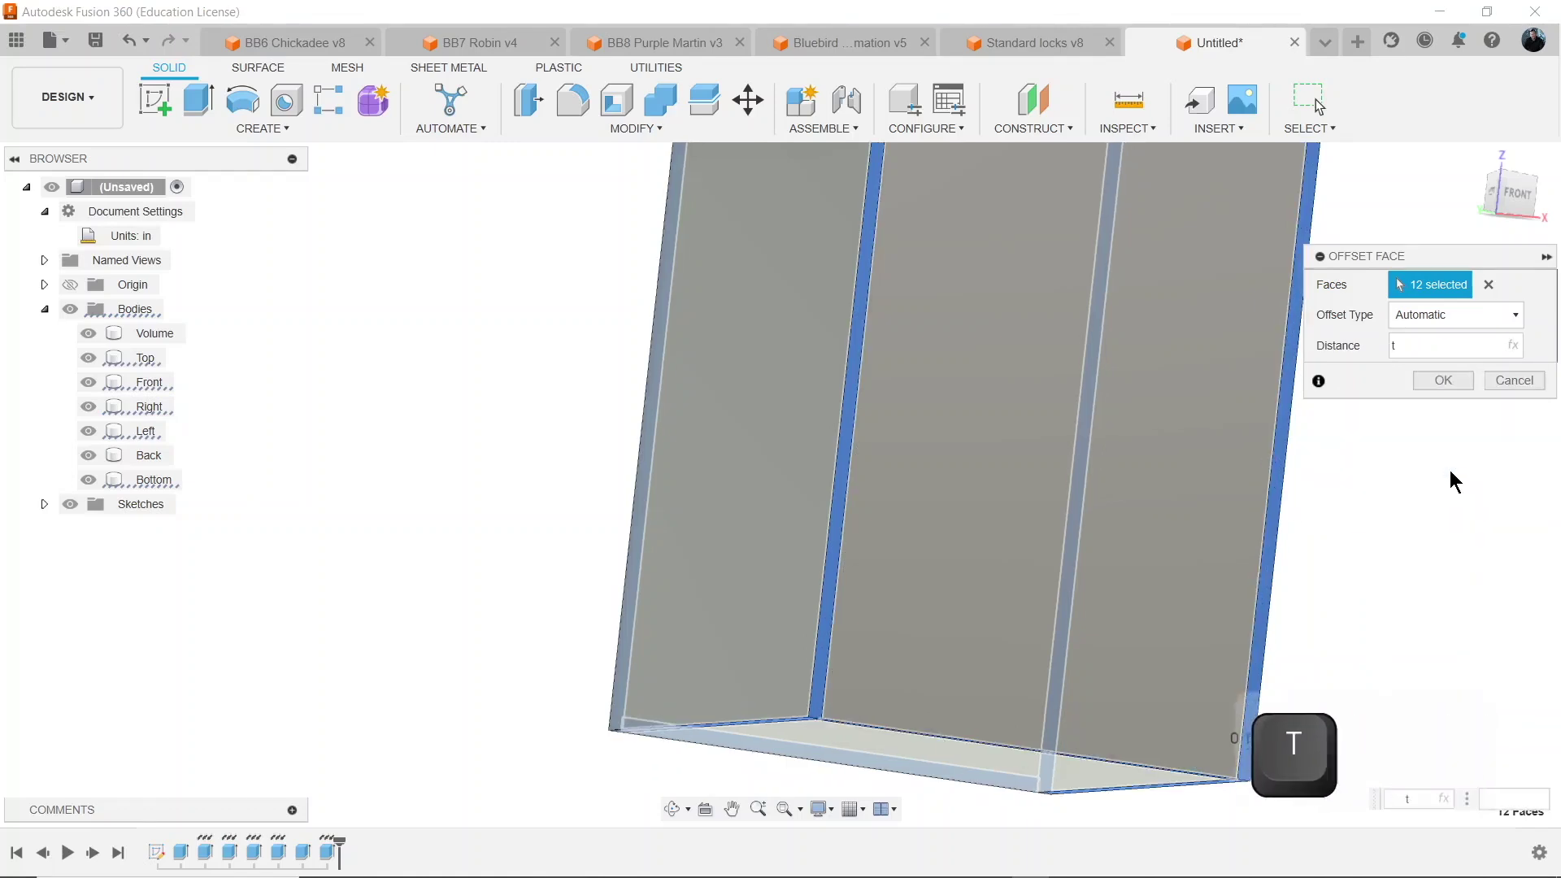
click(1442, 381)
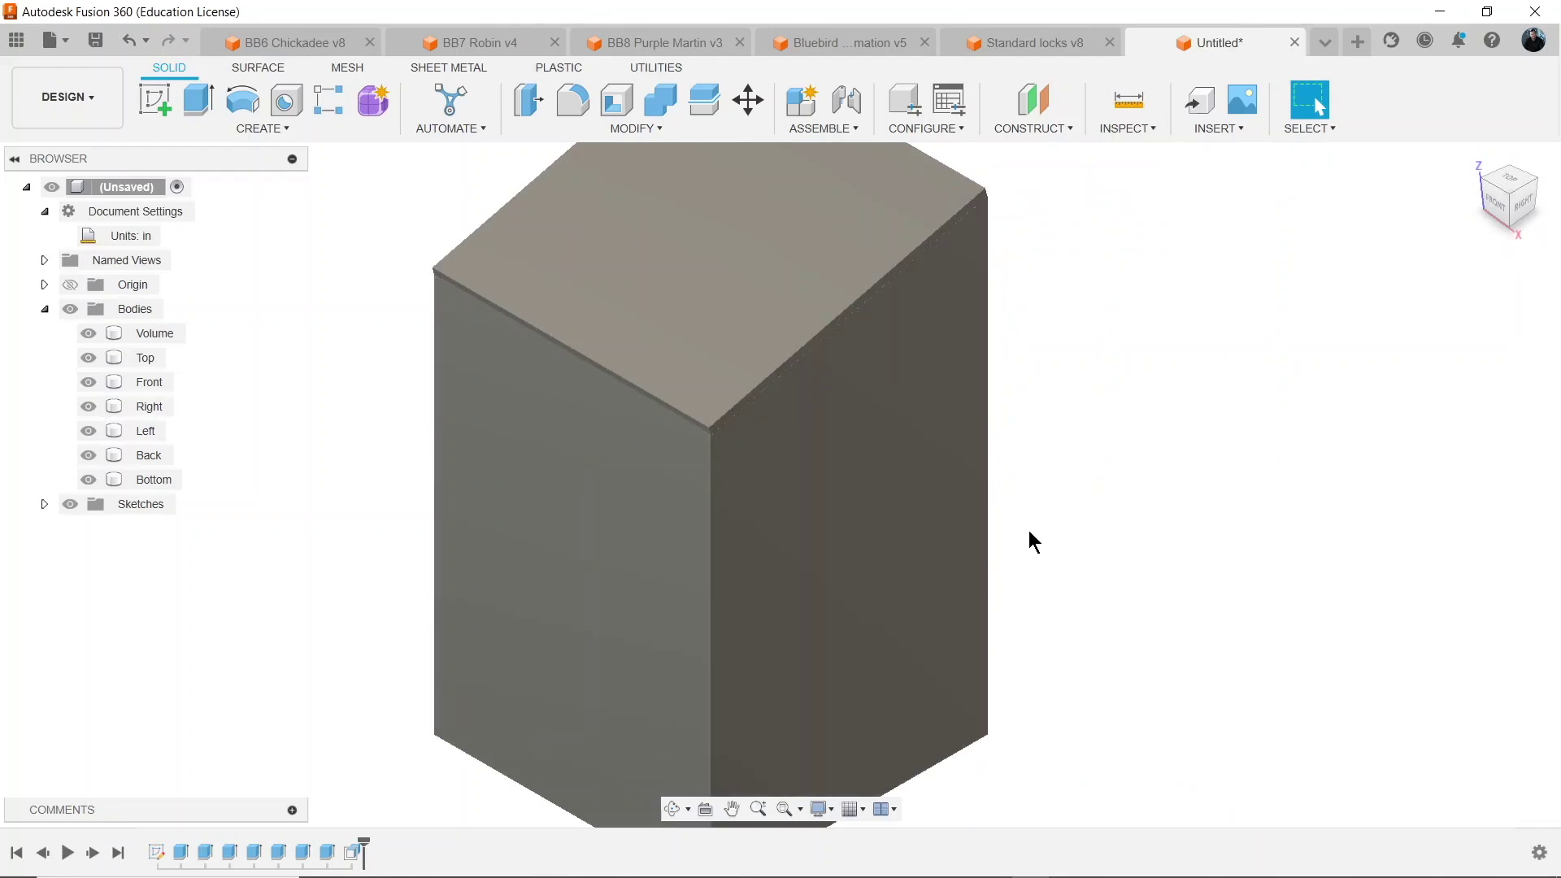
Offset the front edge face of the Top panel using the expression overhang=1 for the distance.
scroll(1121, 439, up, 2)
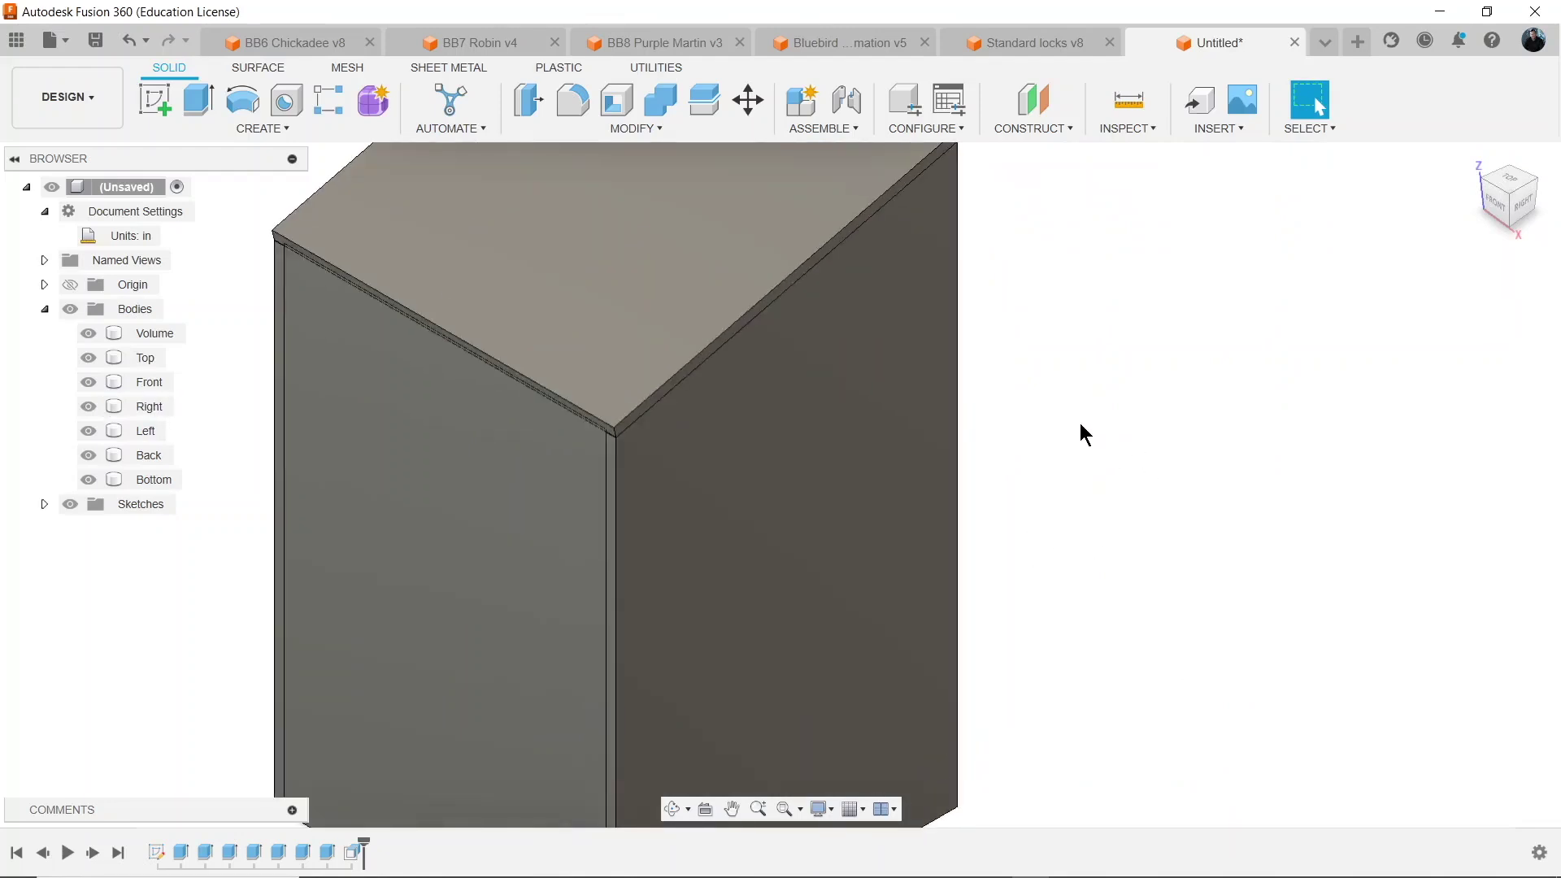
scroll(1079, 423, down, 1)
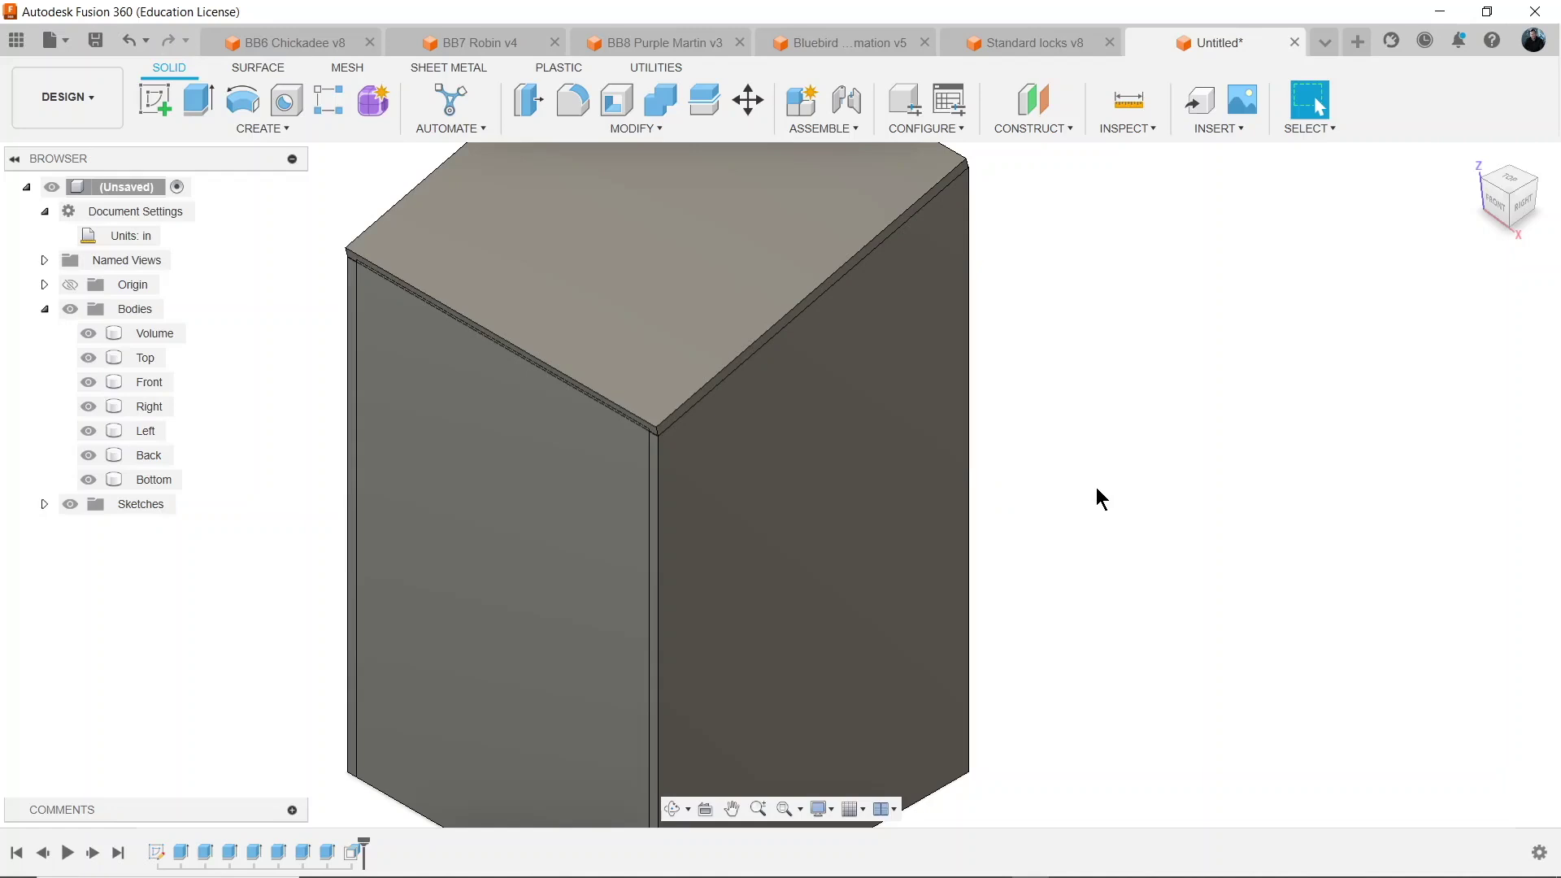
click(527, 101)
scroll(559, 398, up, 5)
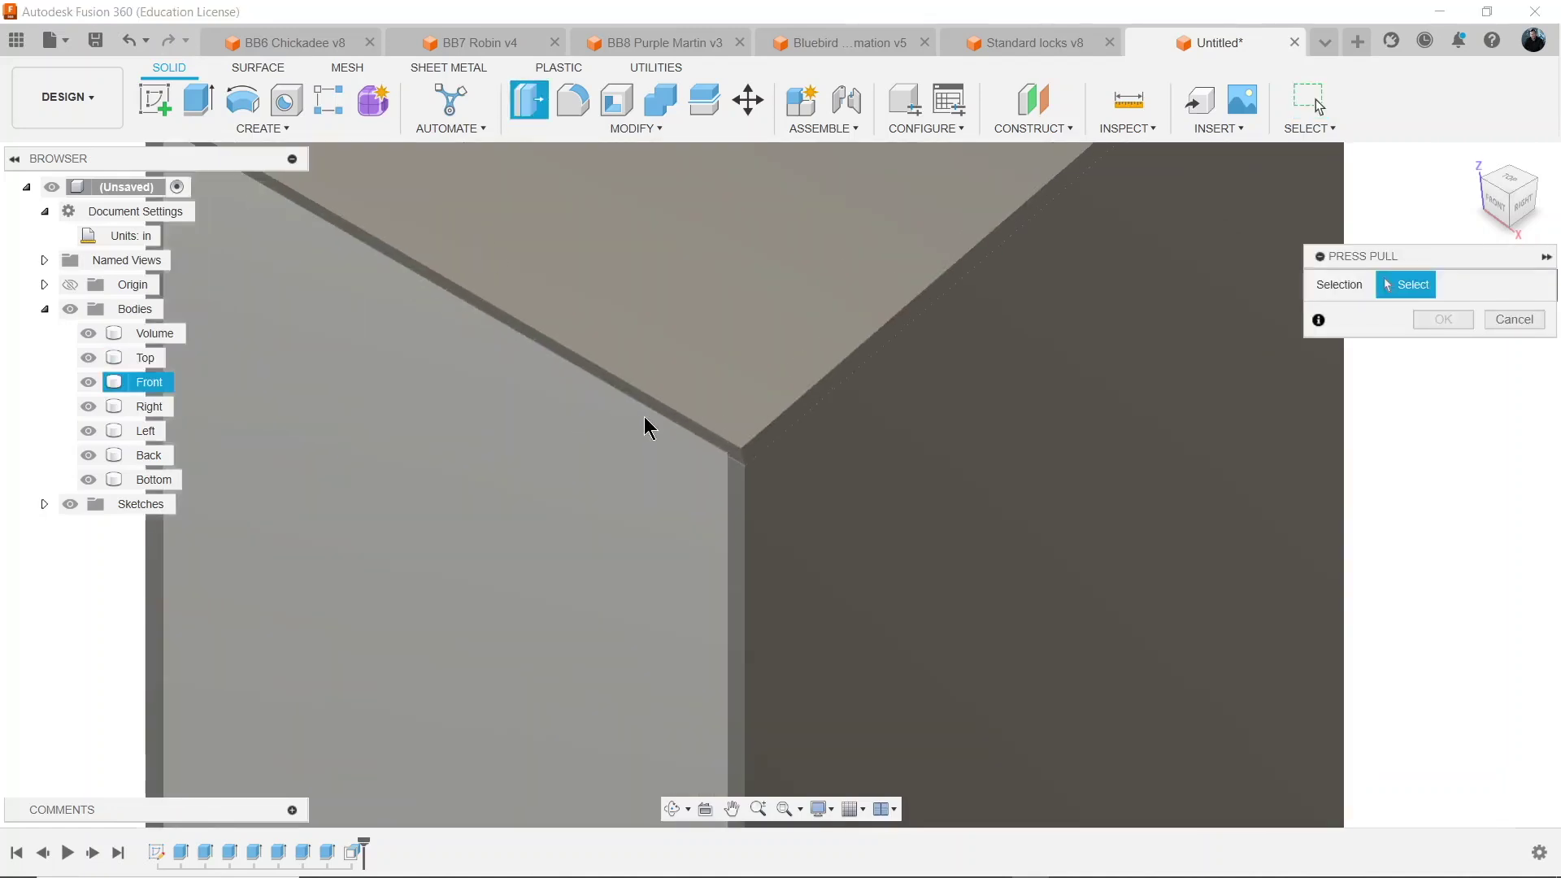
scroll(662, 414, up, 3)
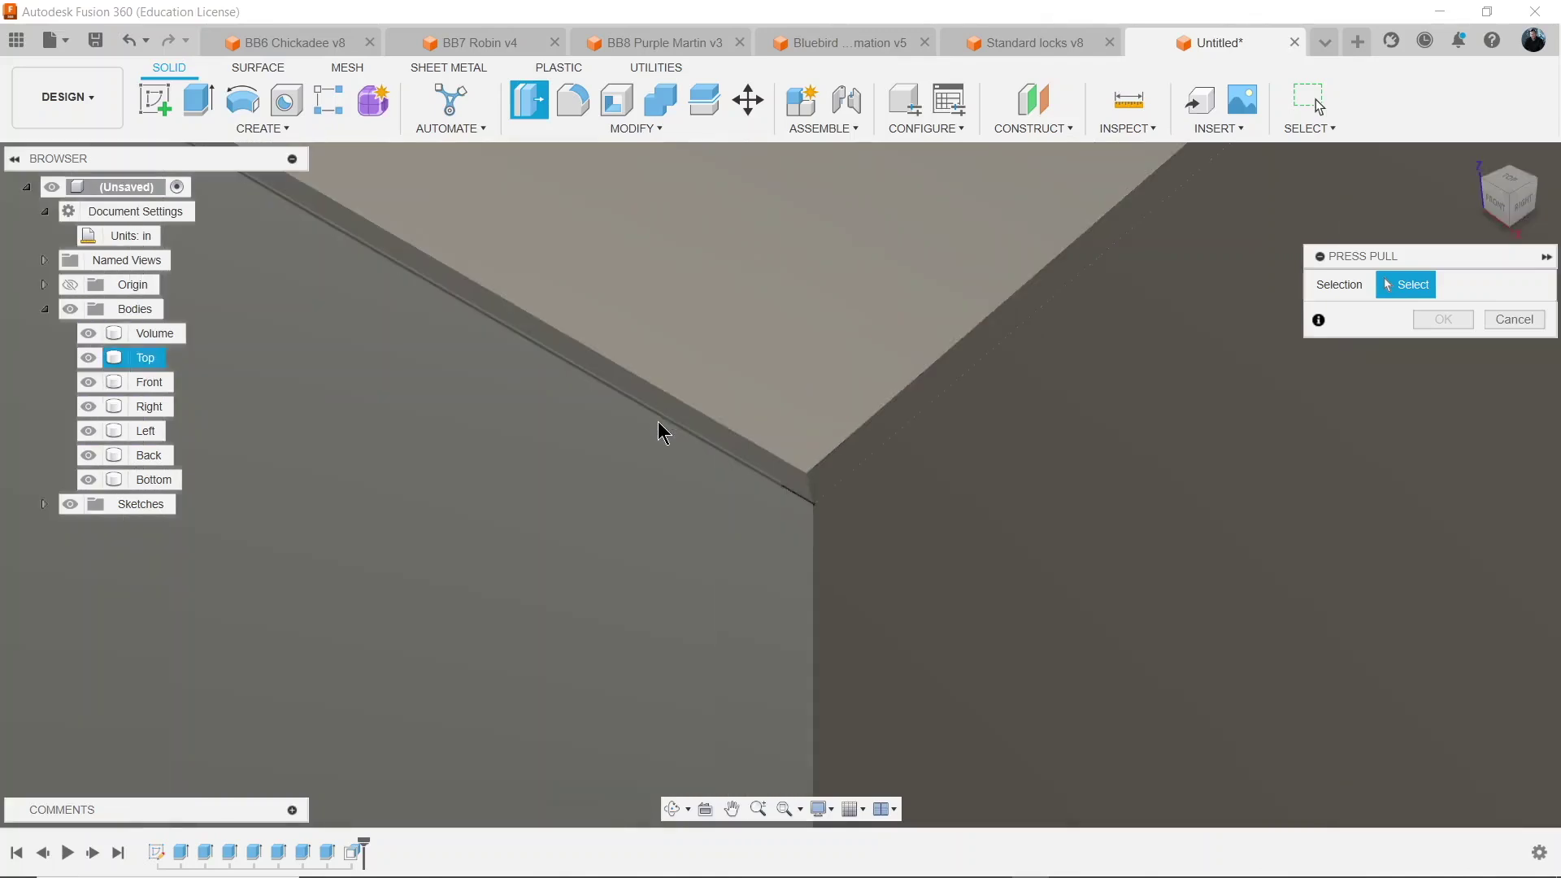
click(715, 413)
scroll(725, 431, down, 5)
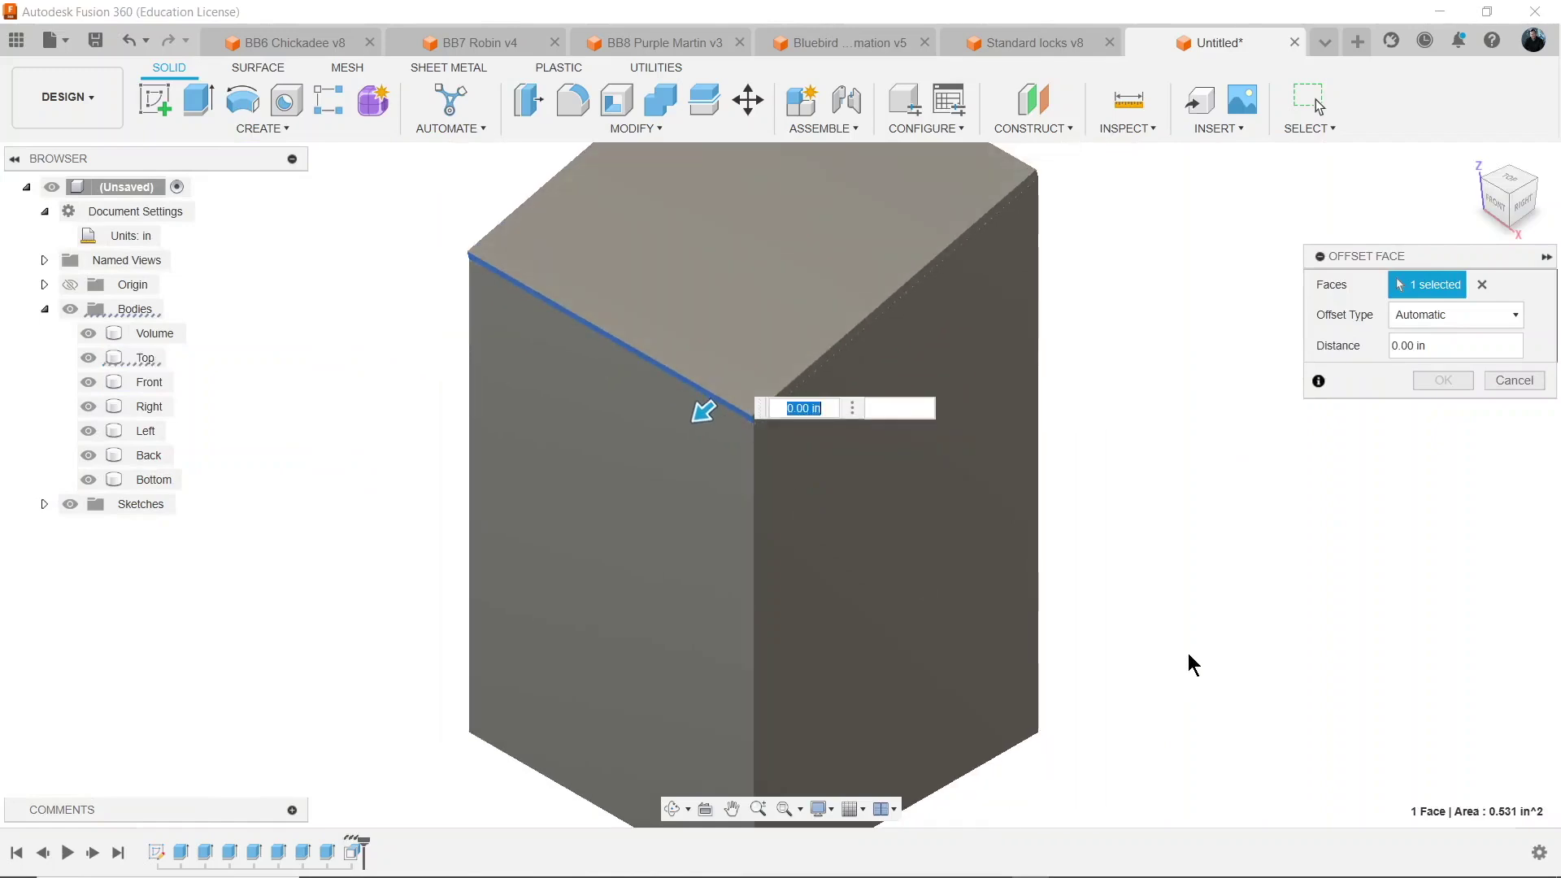
text(ov)
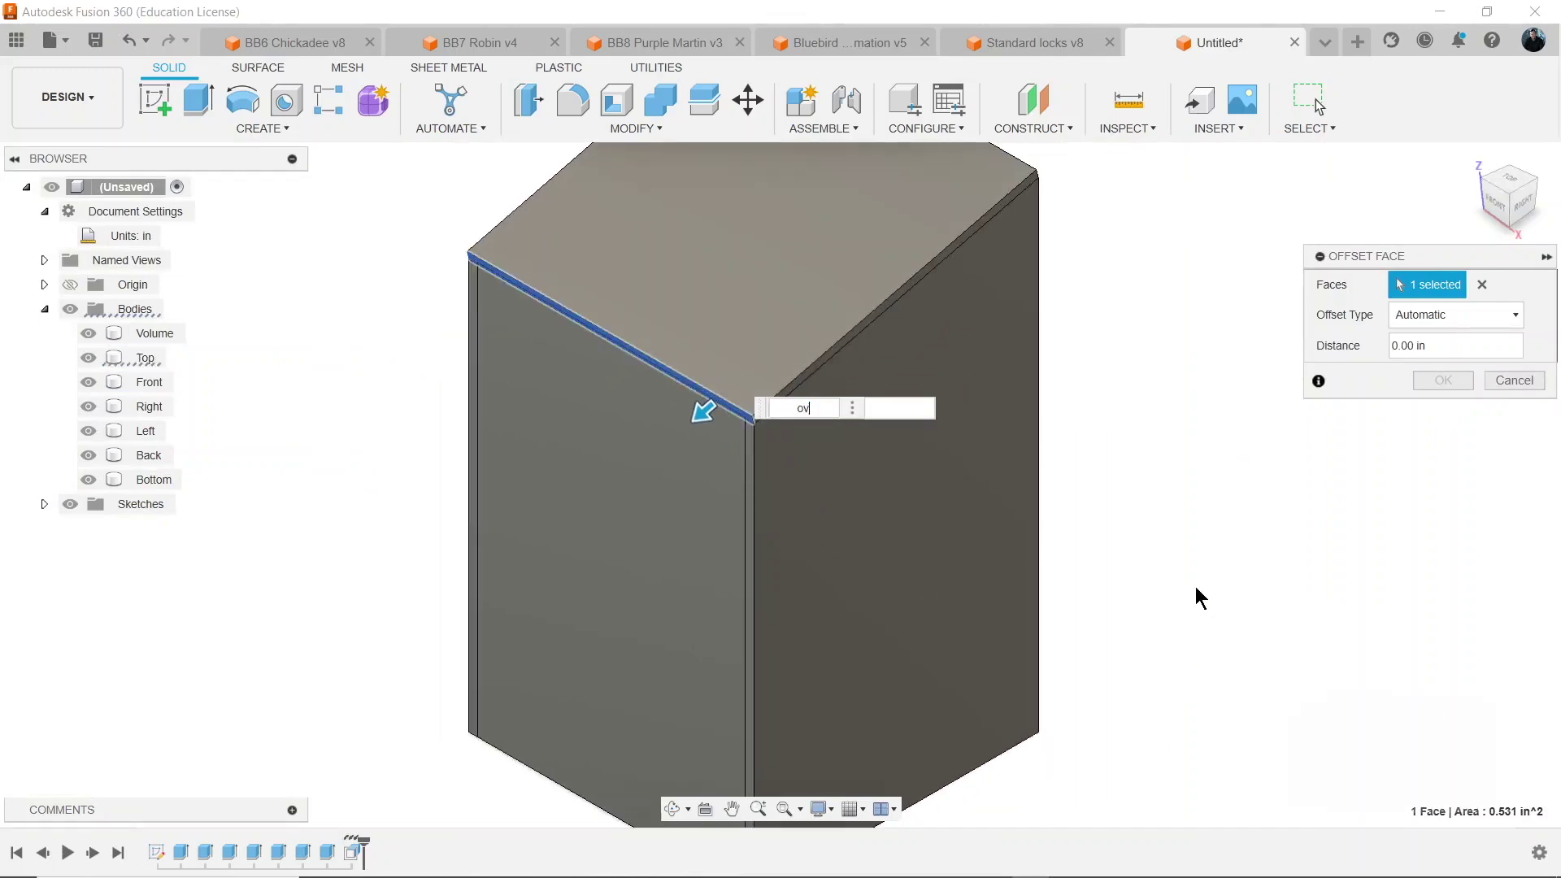
text(erha)
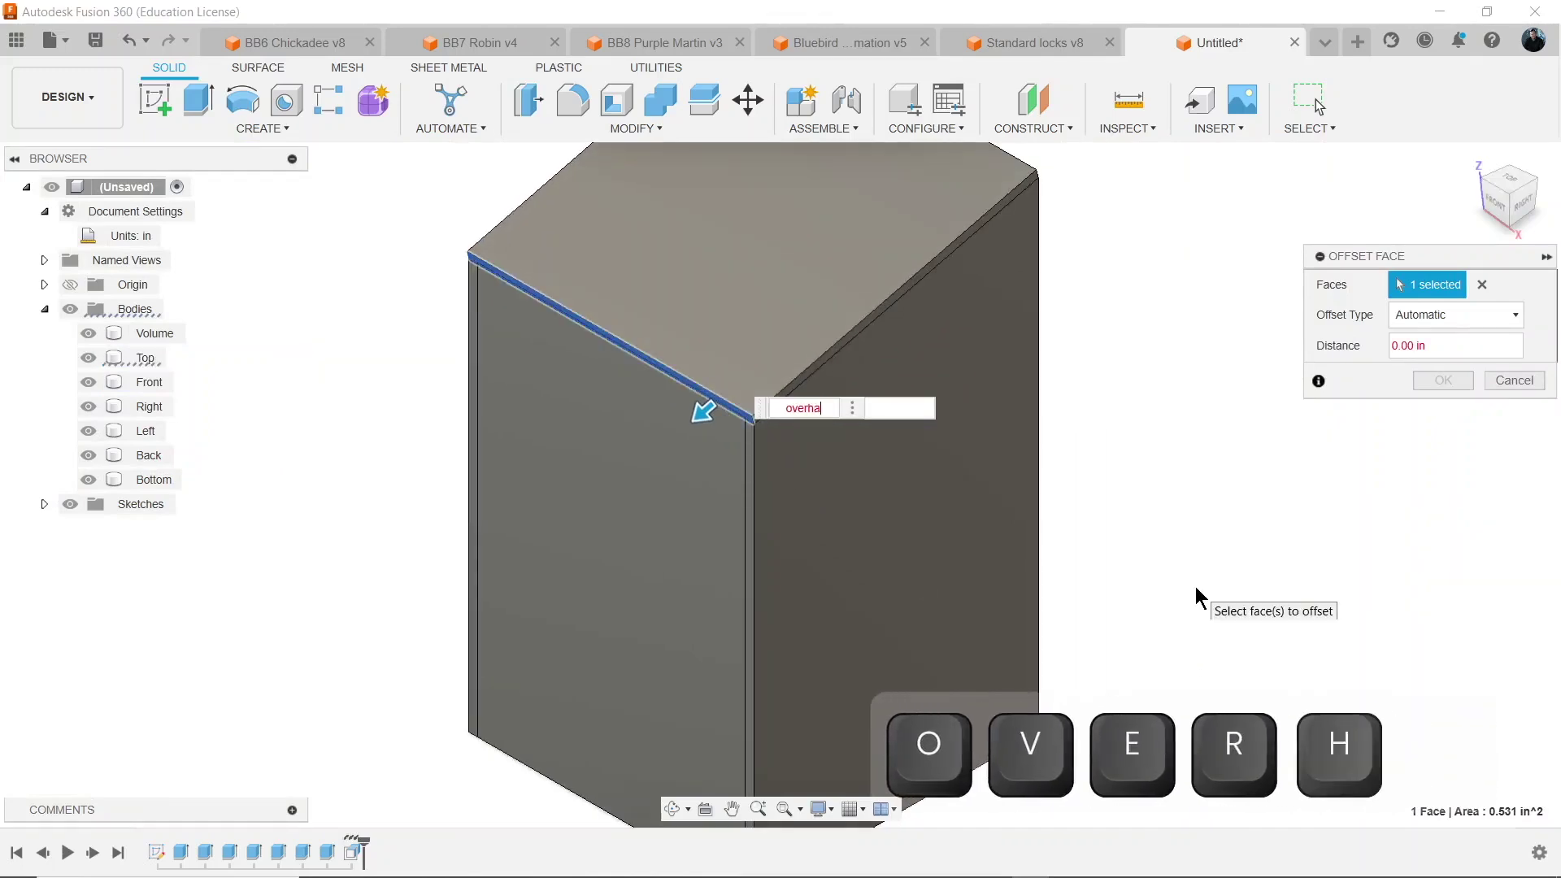
text(ng=1)
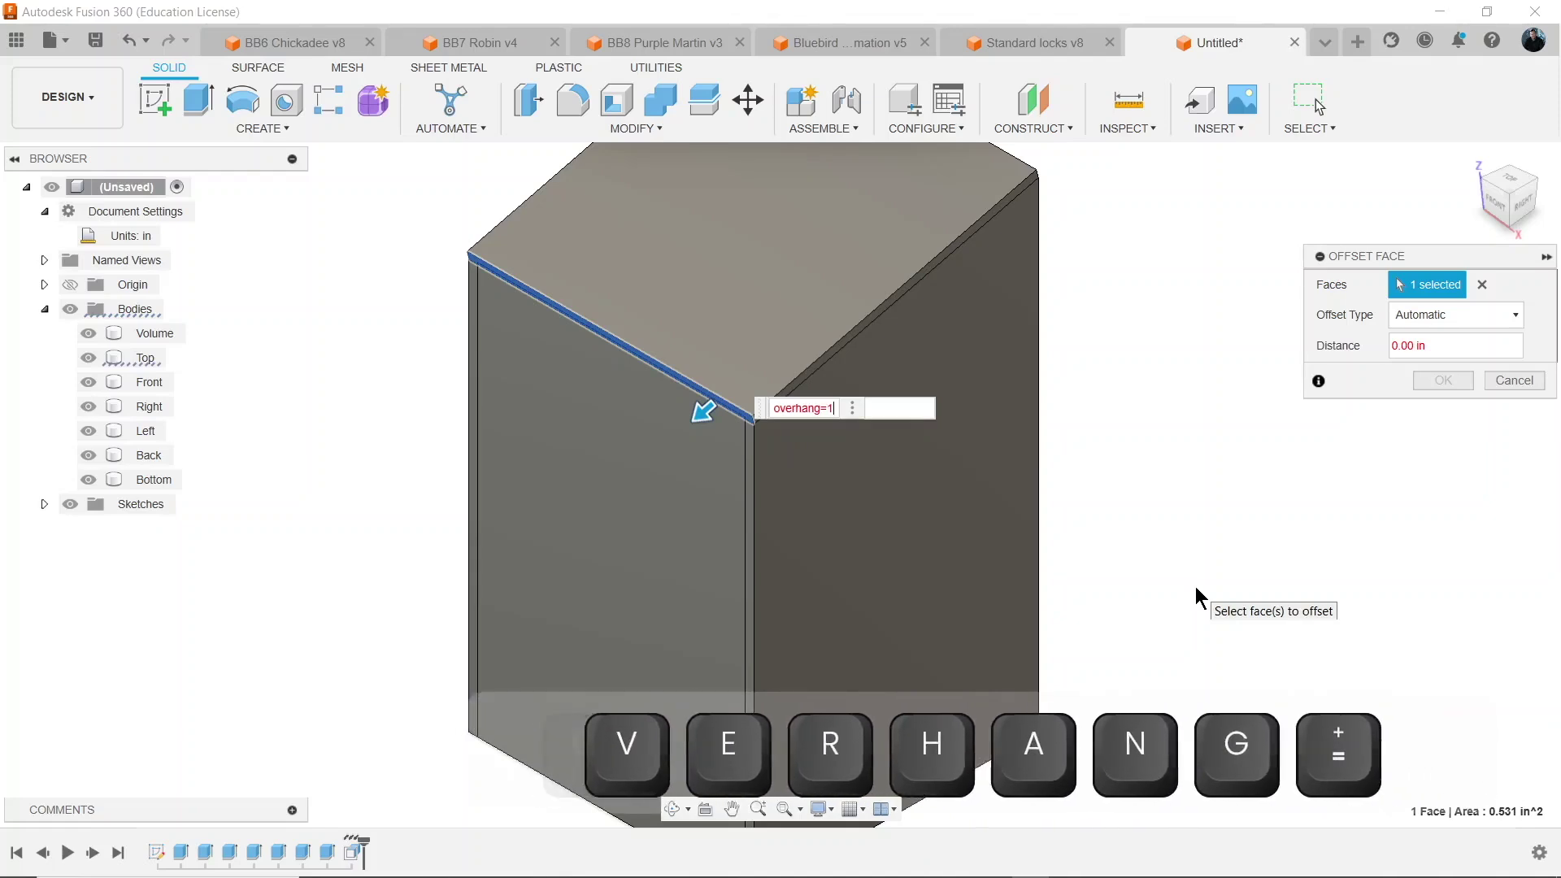
key(Return)
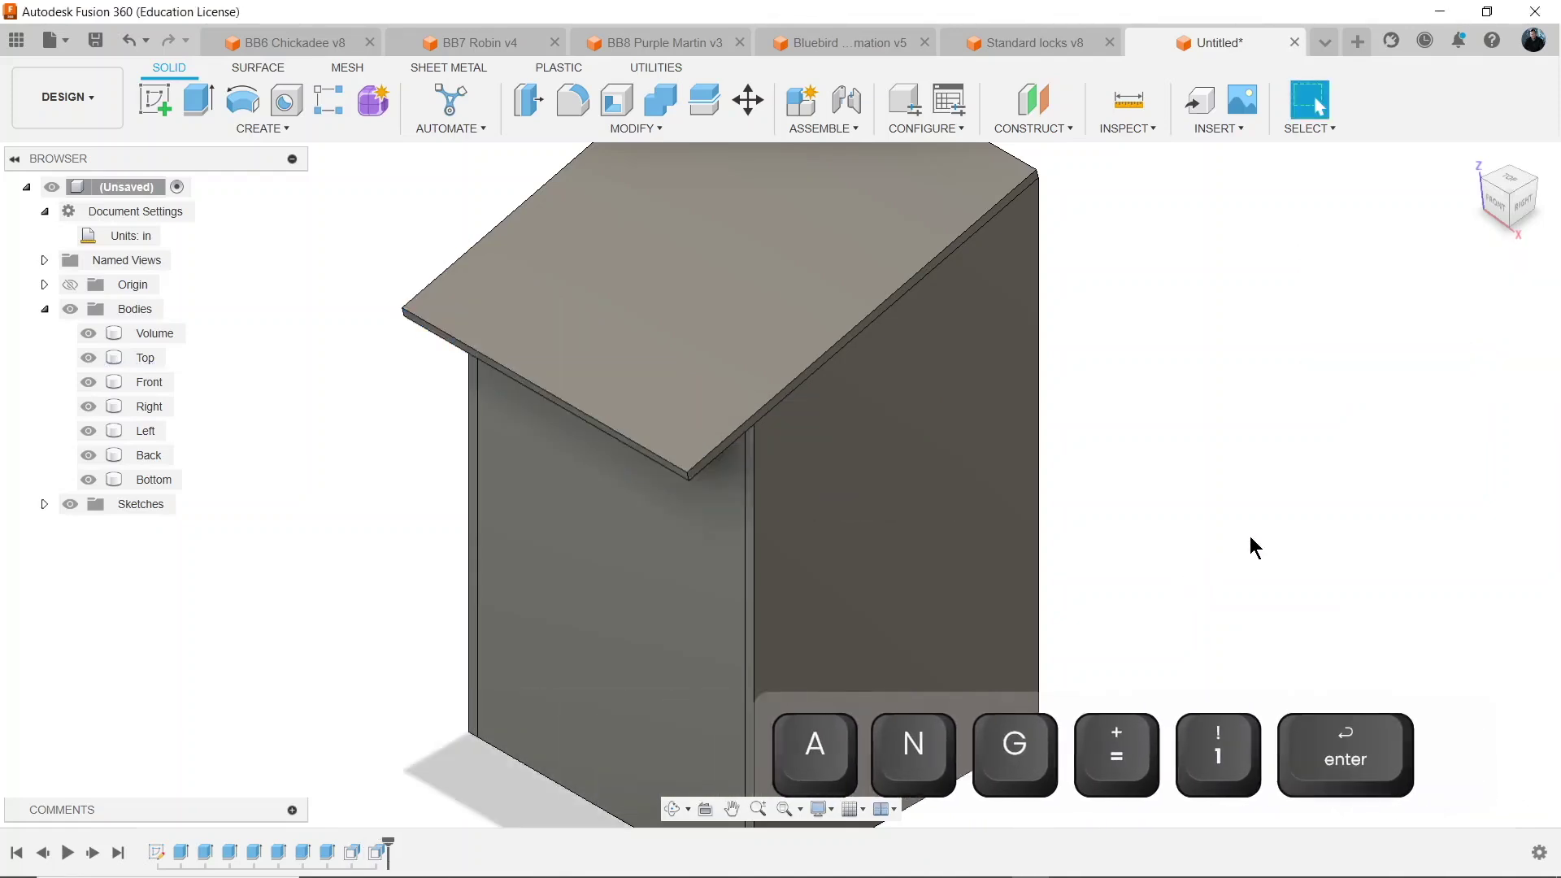
Start a sketch on the front panel and draw a circle near its upper end with diameter hole=1.5.
click(153, 108)
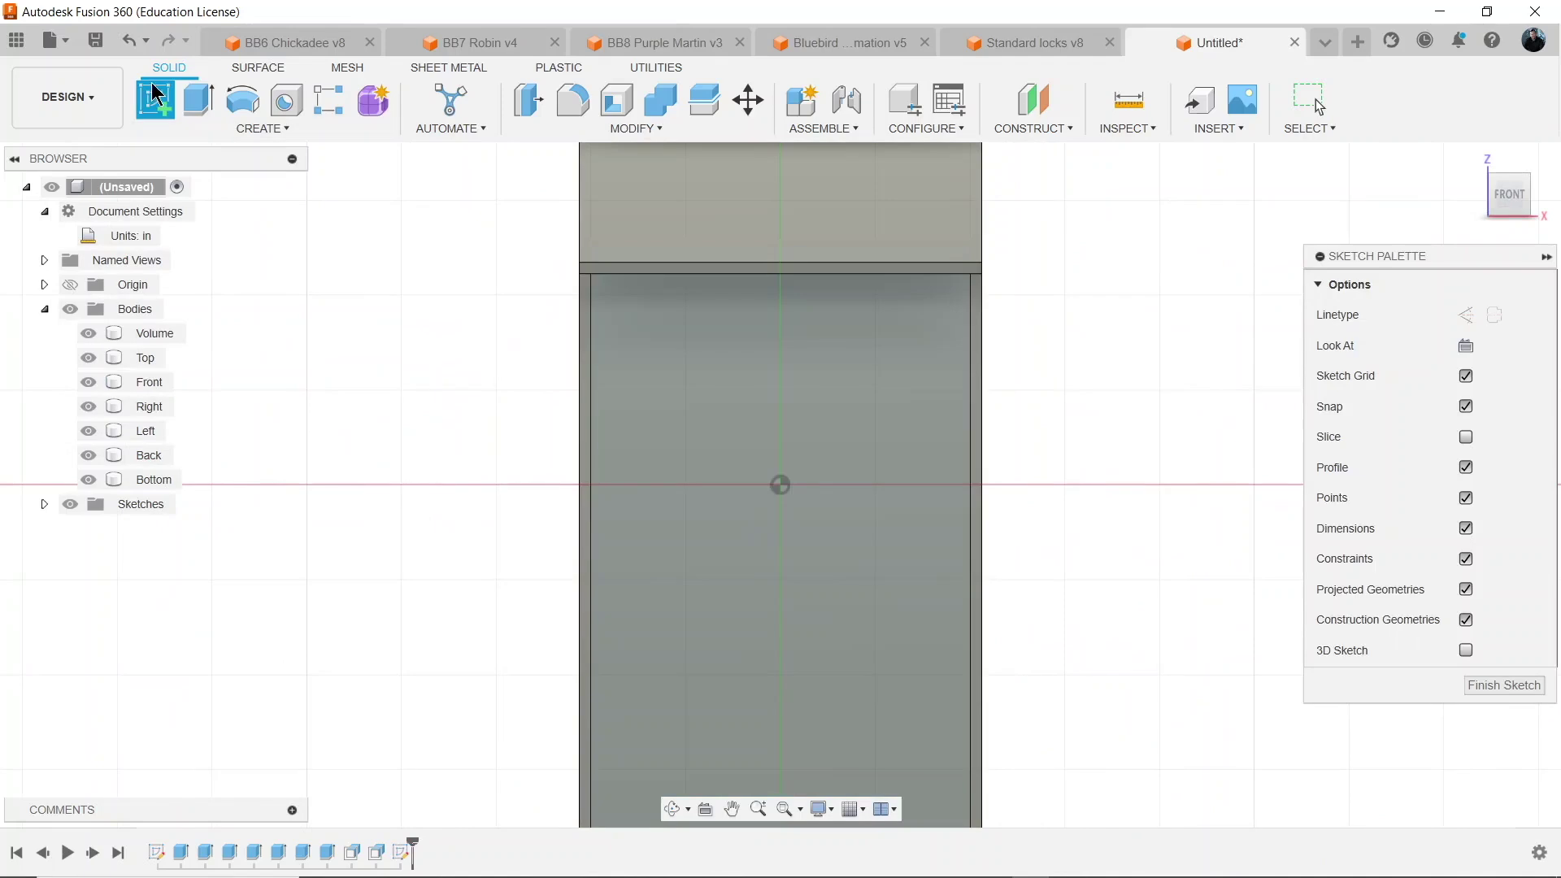
click(242, 100)
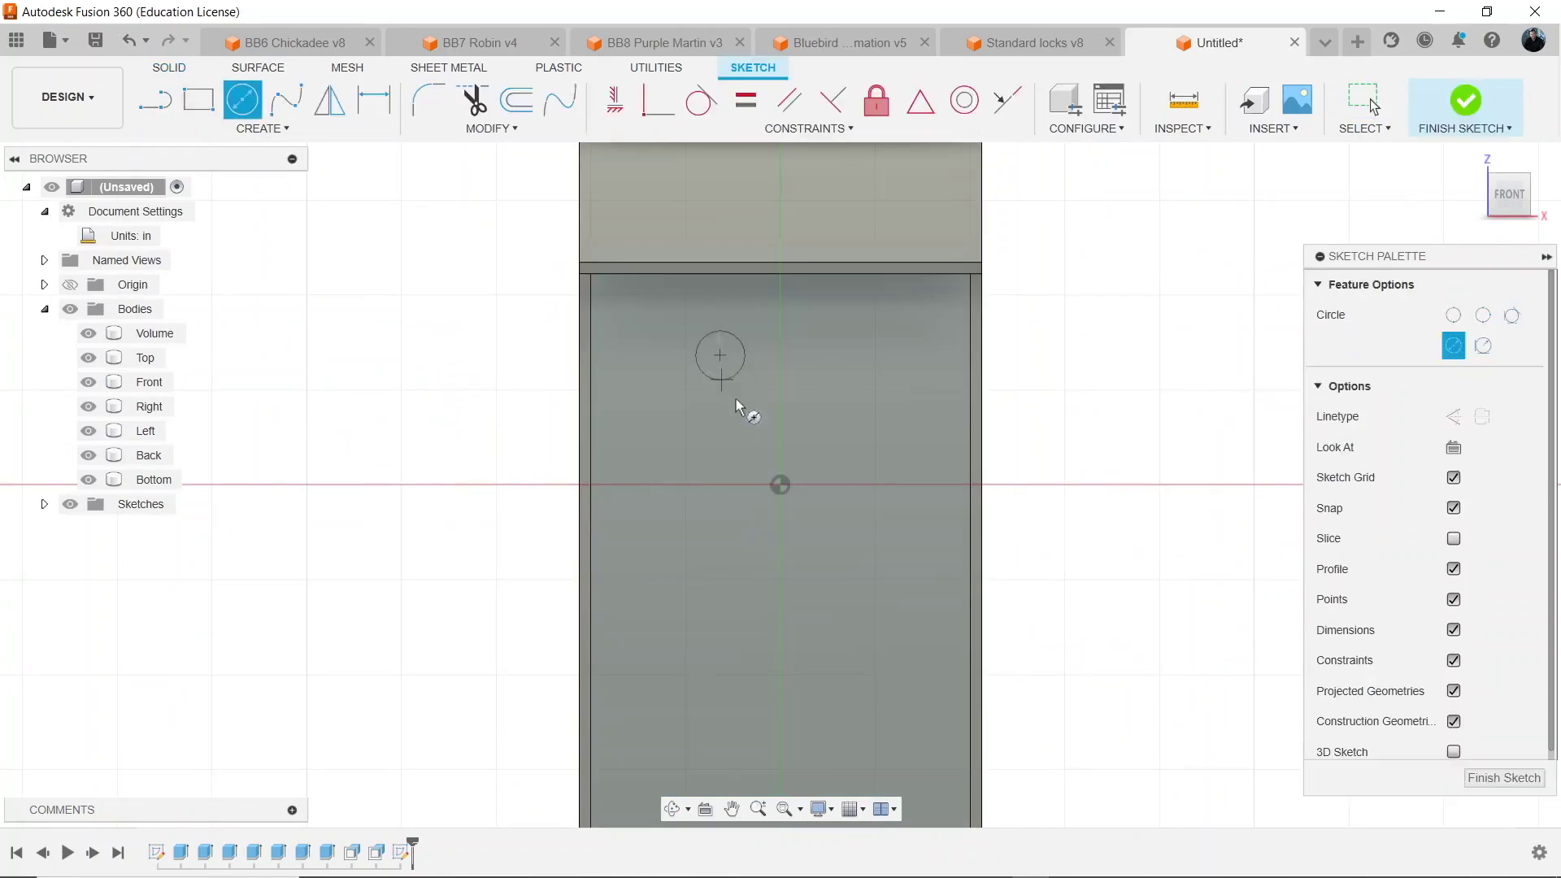
text(hole)
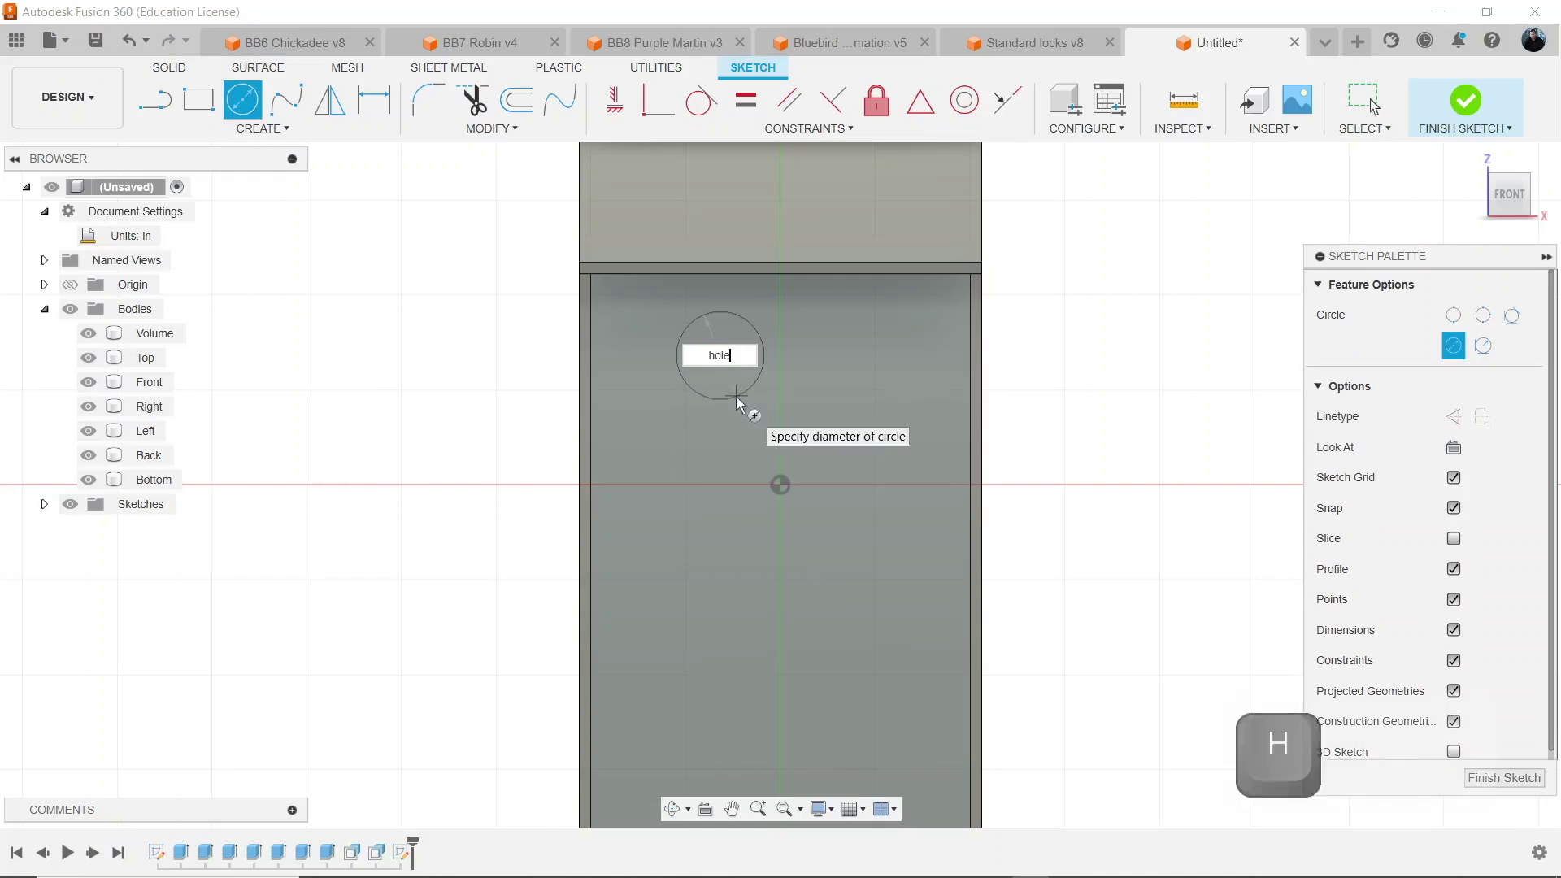
text(=1)
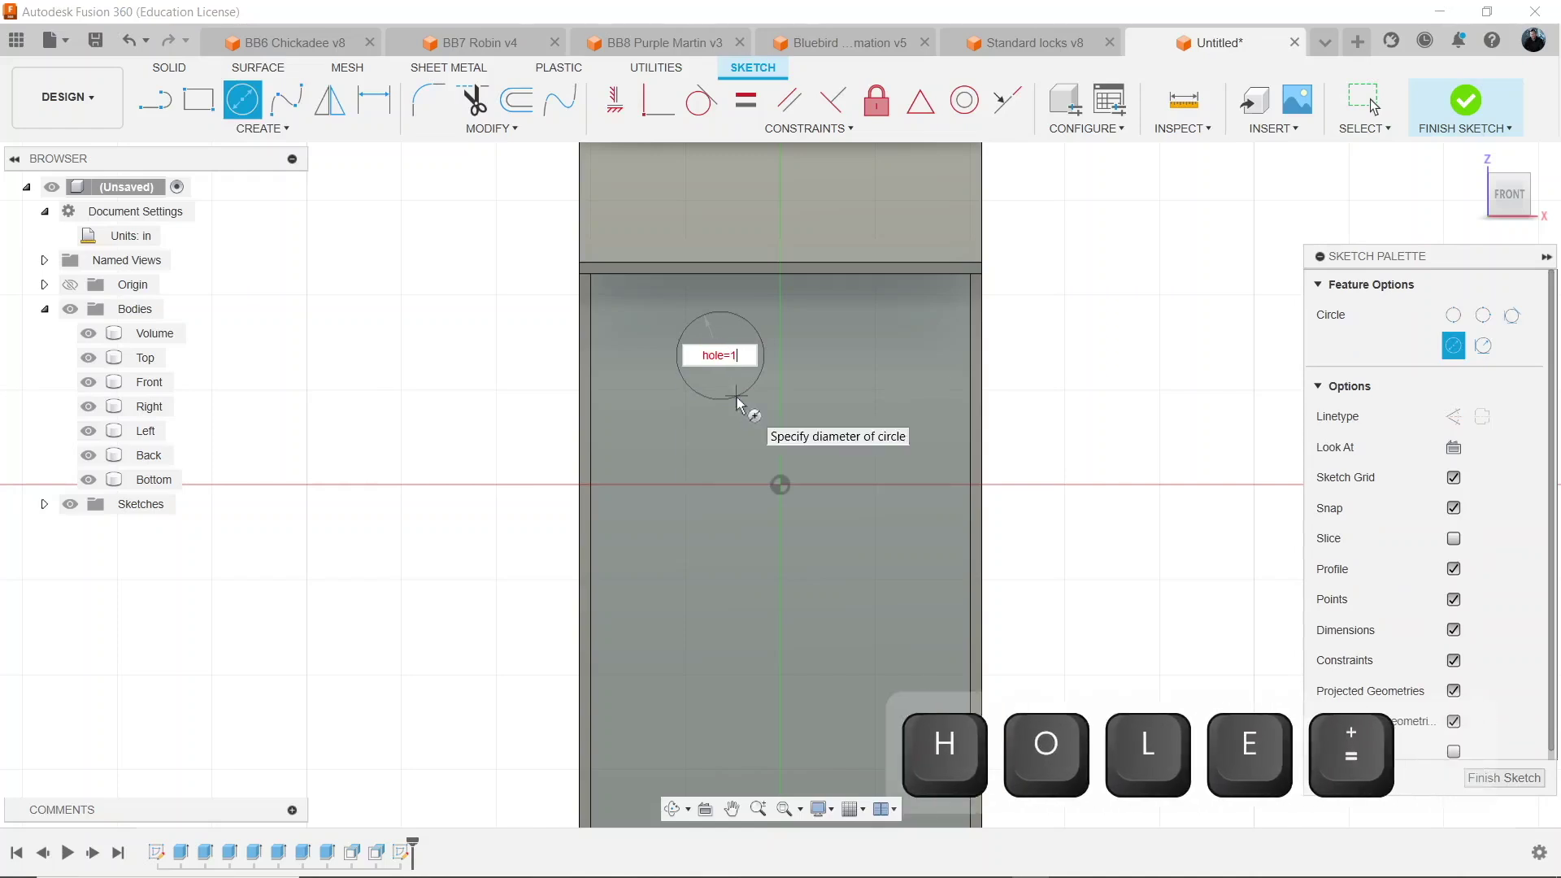
text(.5)
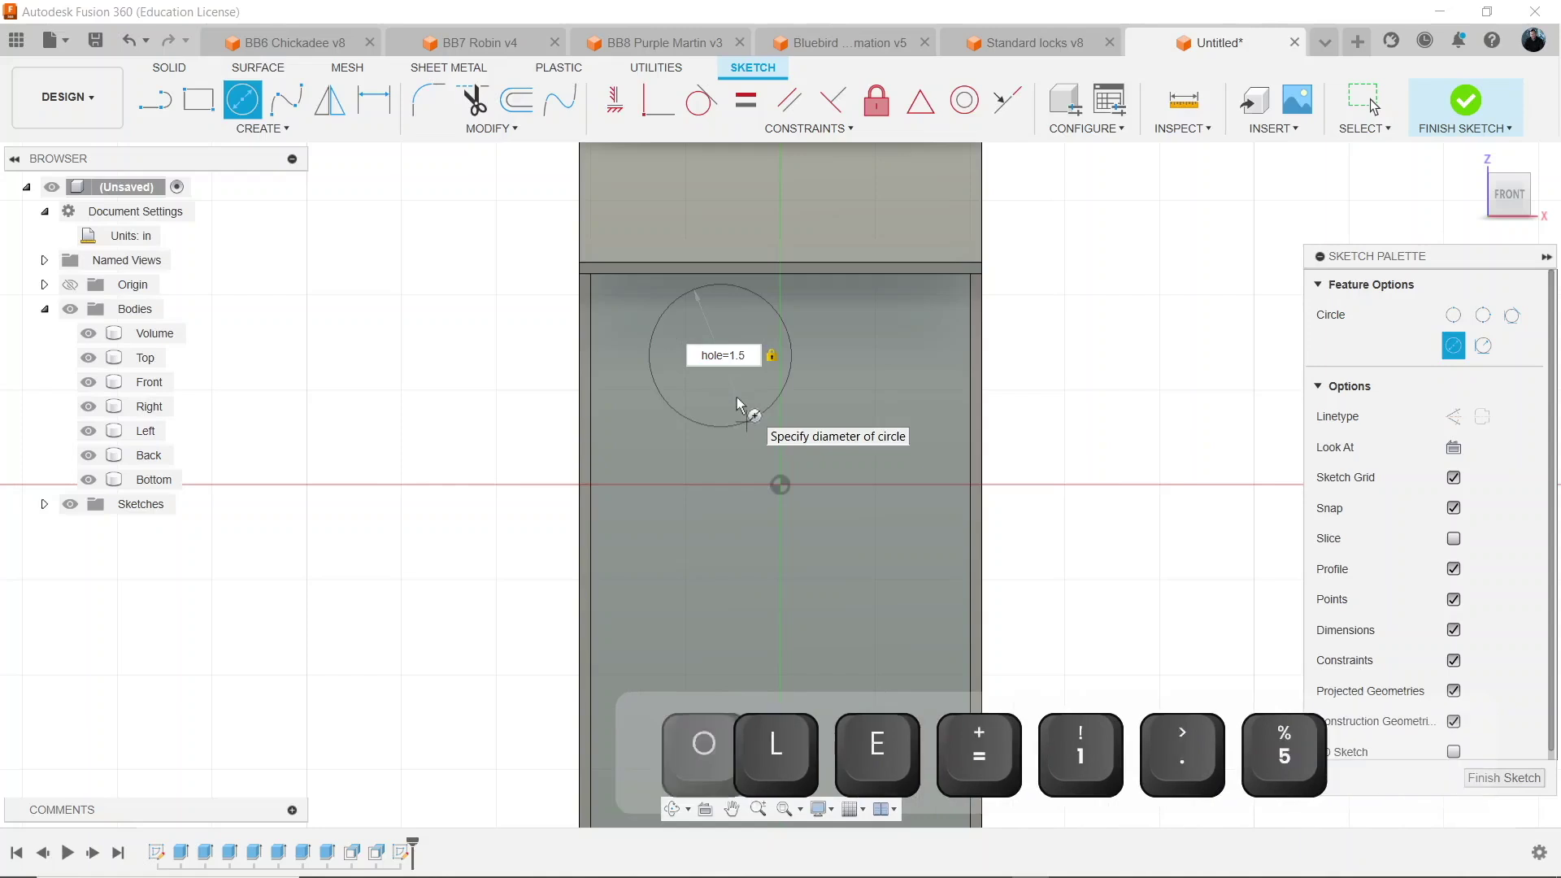
key(Return)
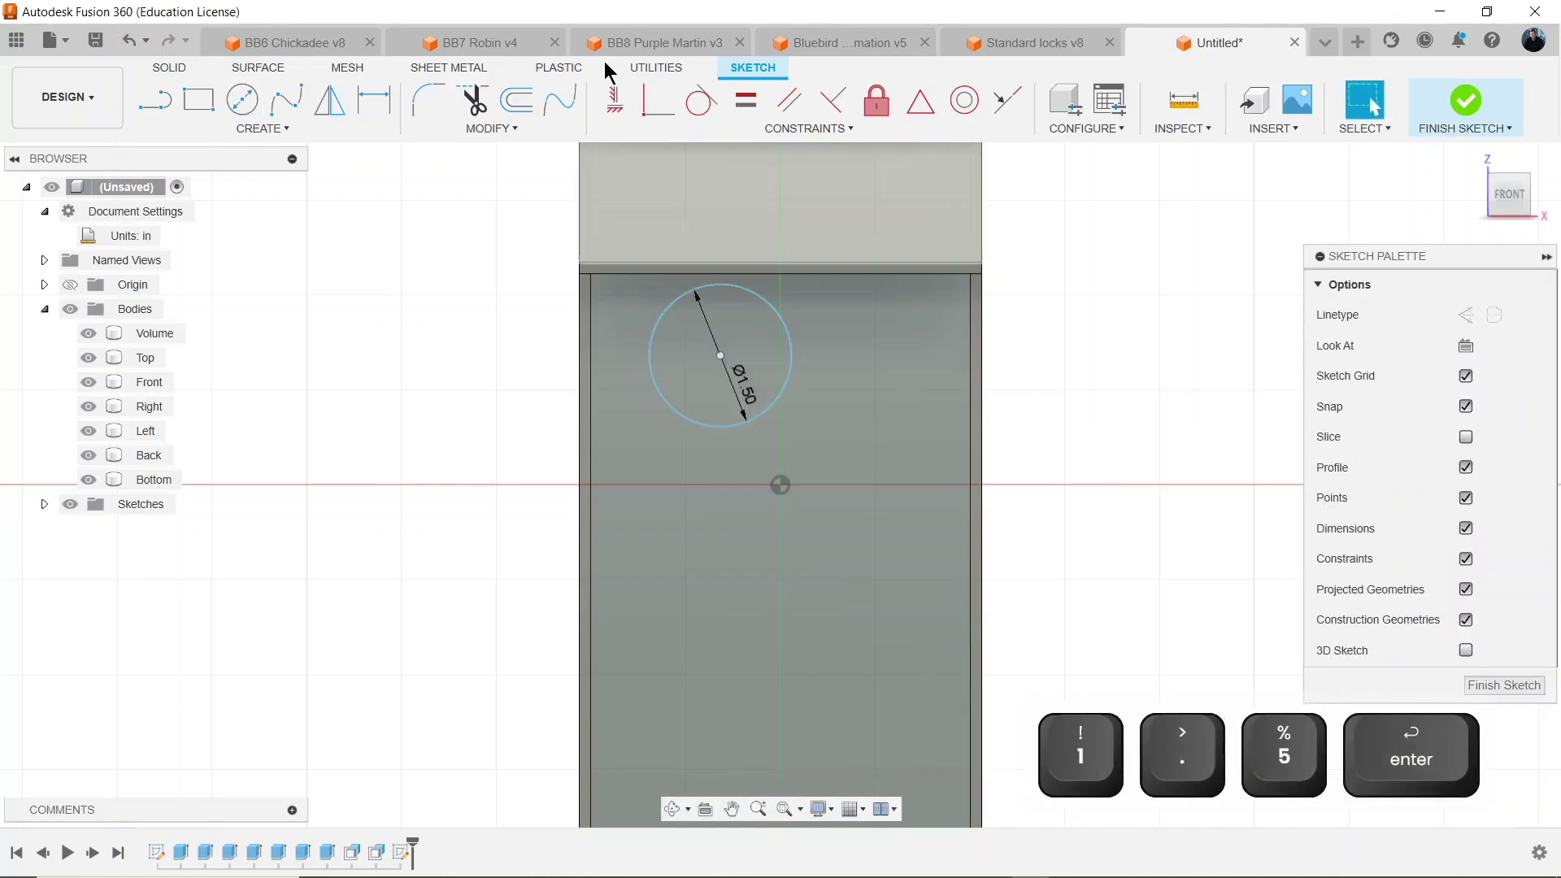
Align the circle's center vertically with the origin and dimension it 5 in above the front panel's bottom edge.
click(615, 104)
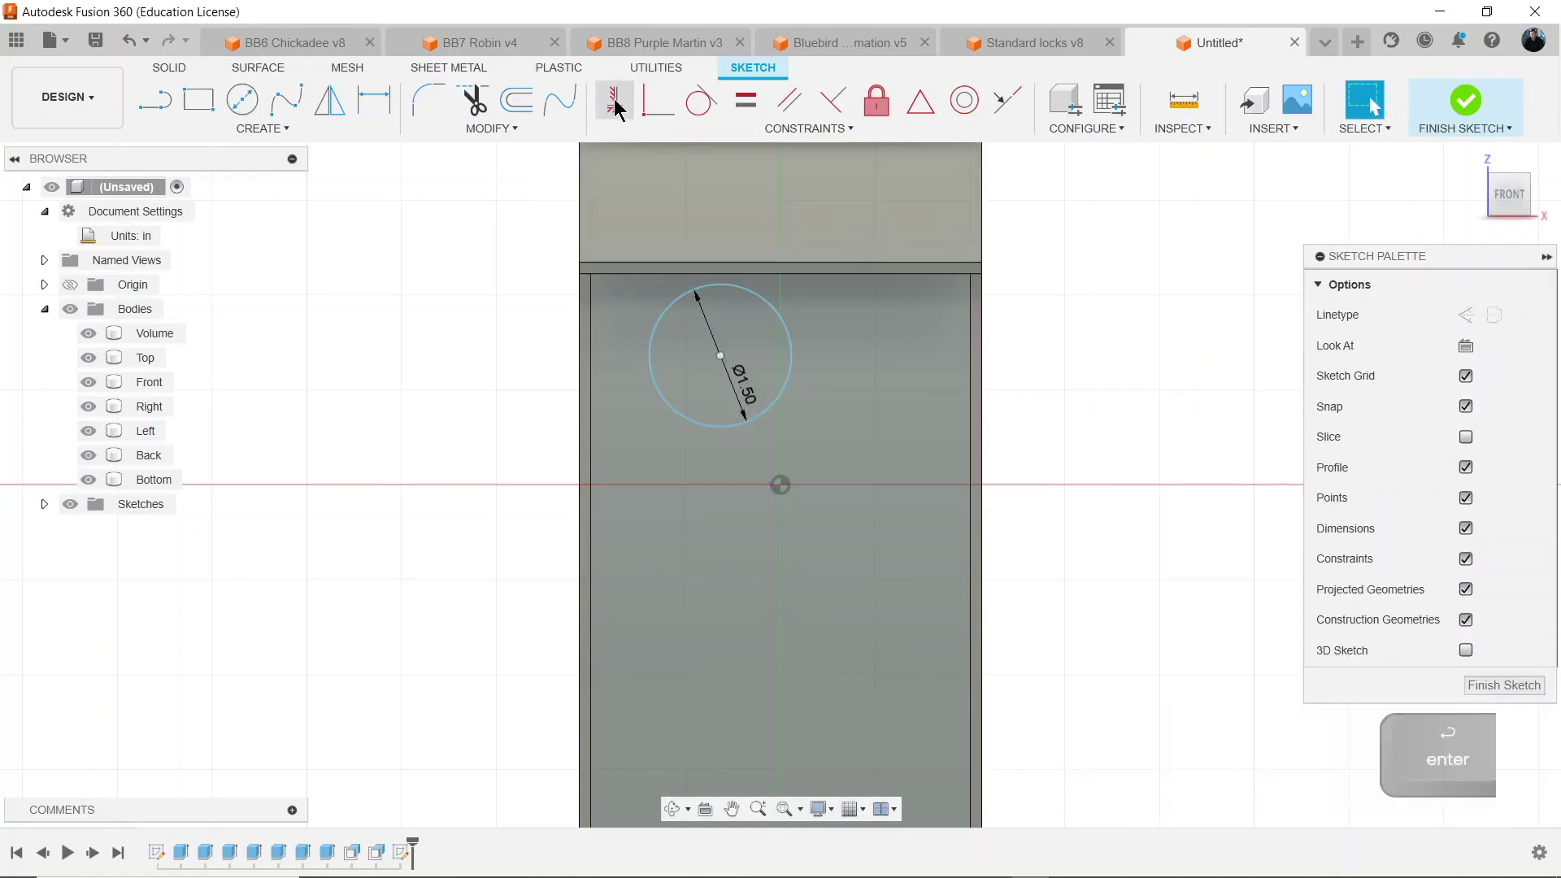
click(780, 485)
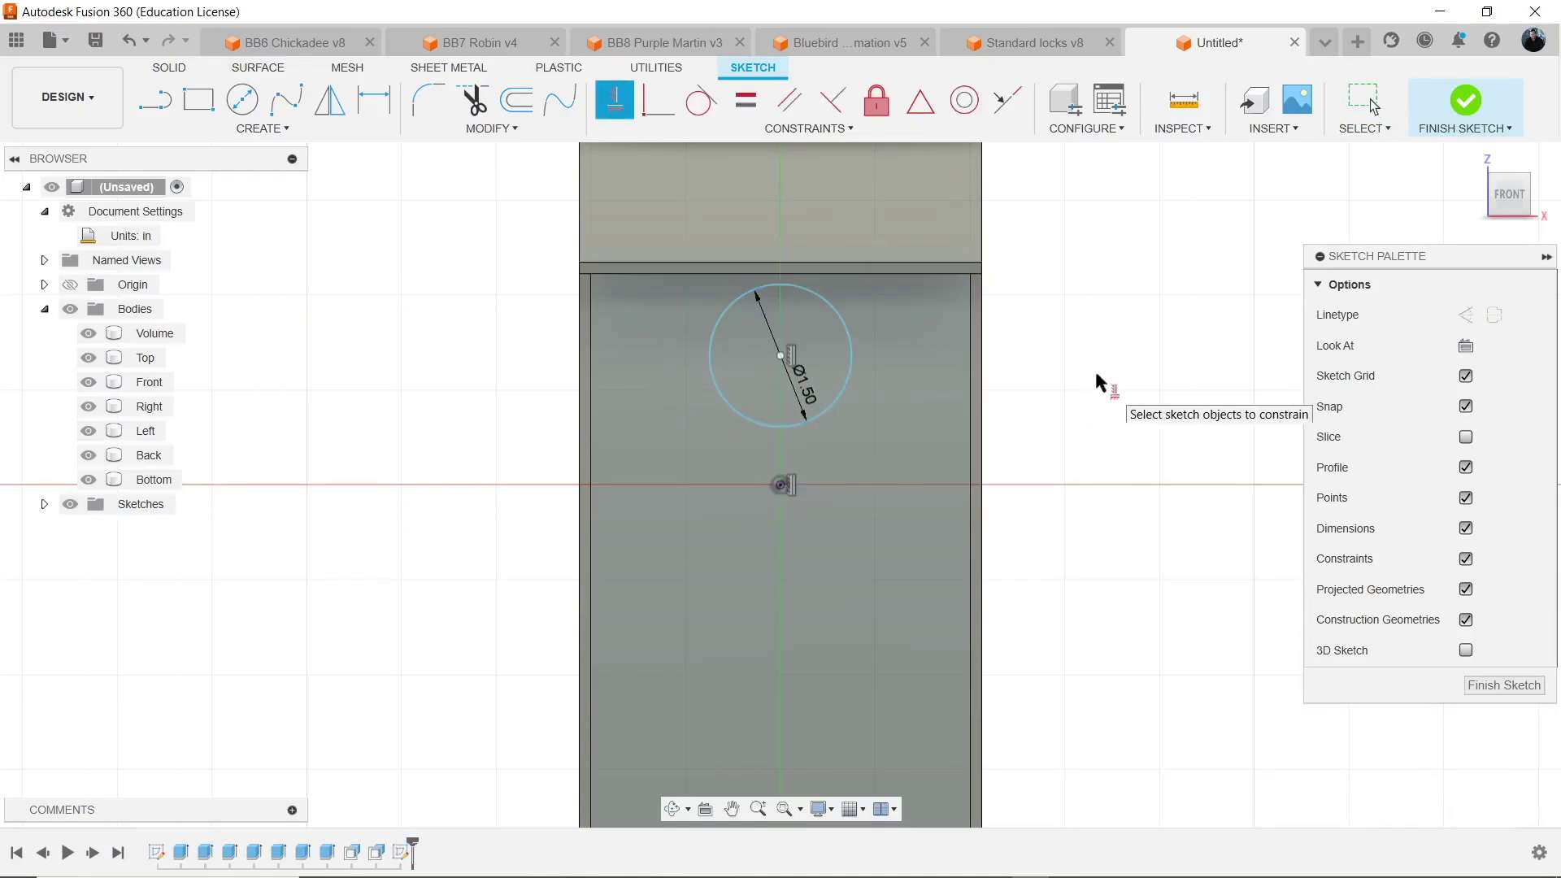
scroll(1091, 369, down, 3)
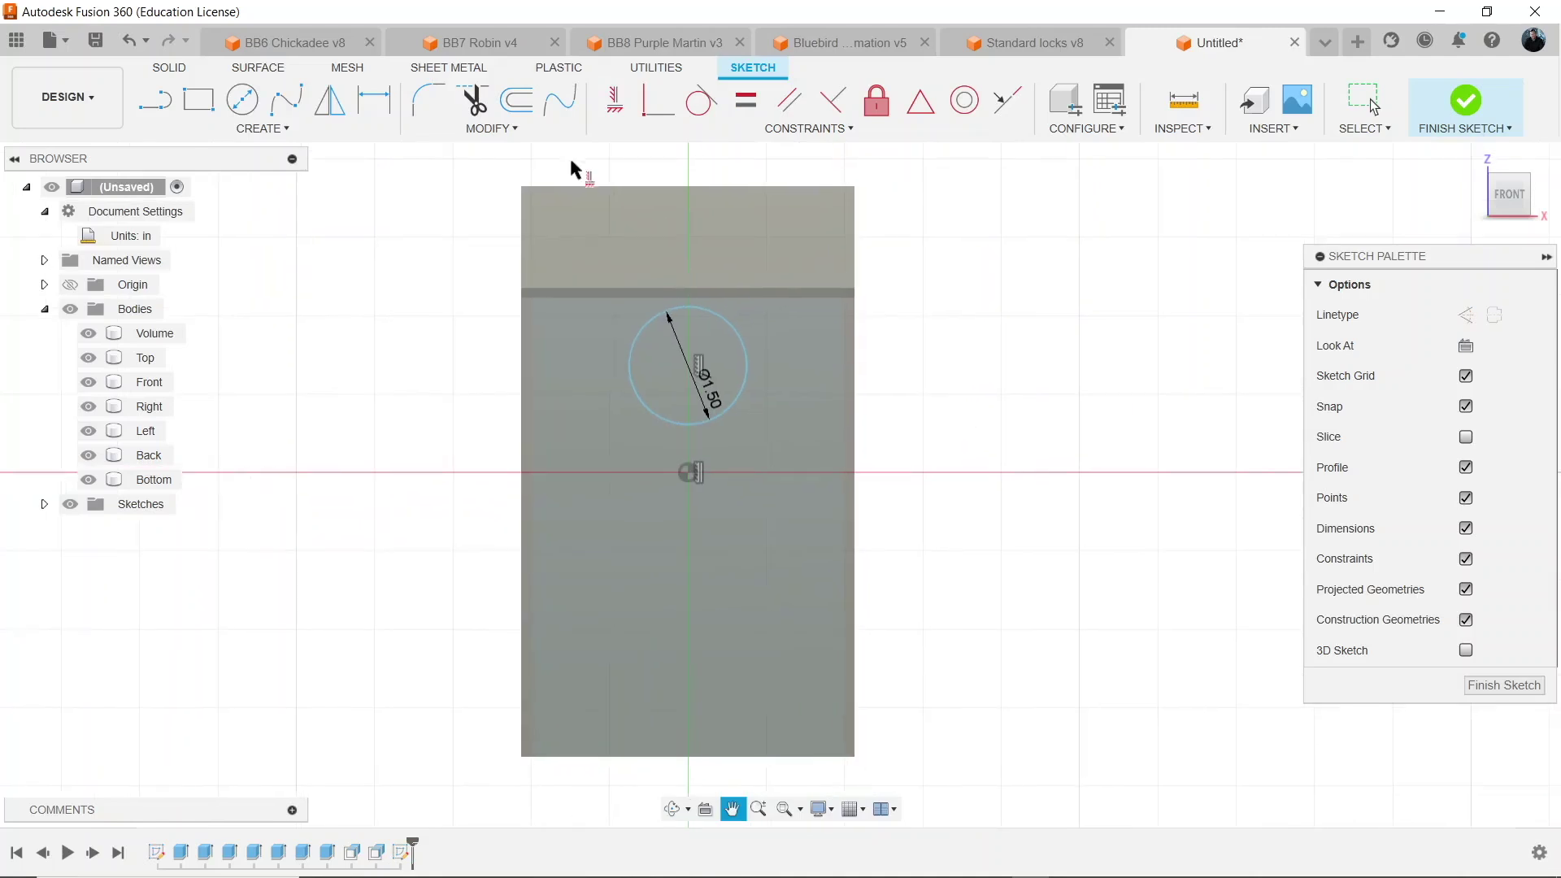
click(388, 120)
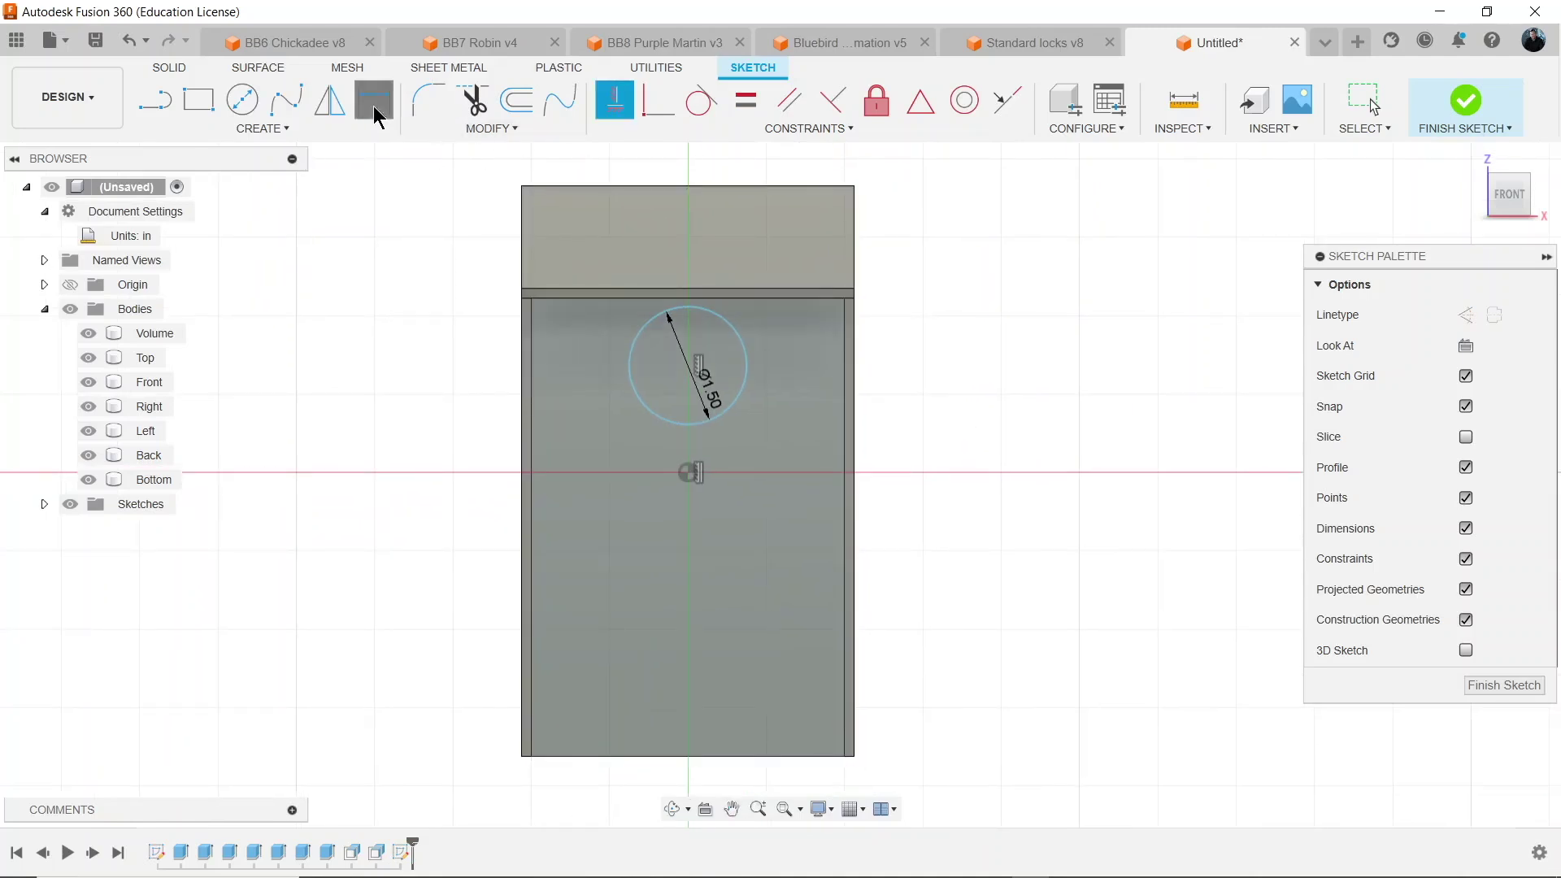
click(739, 384)
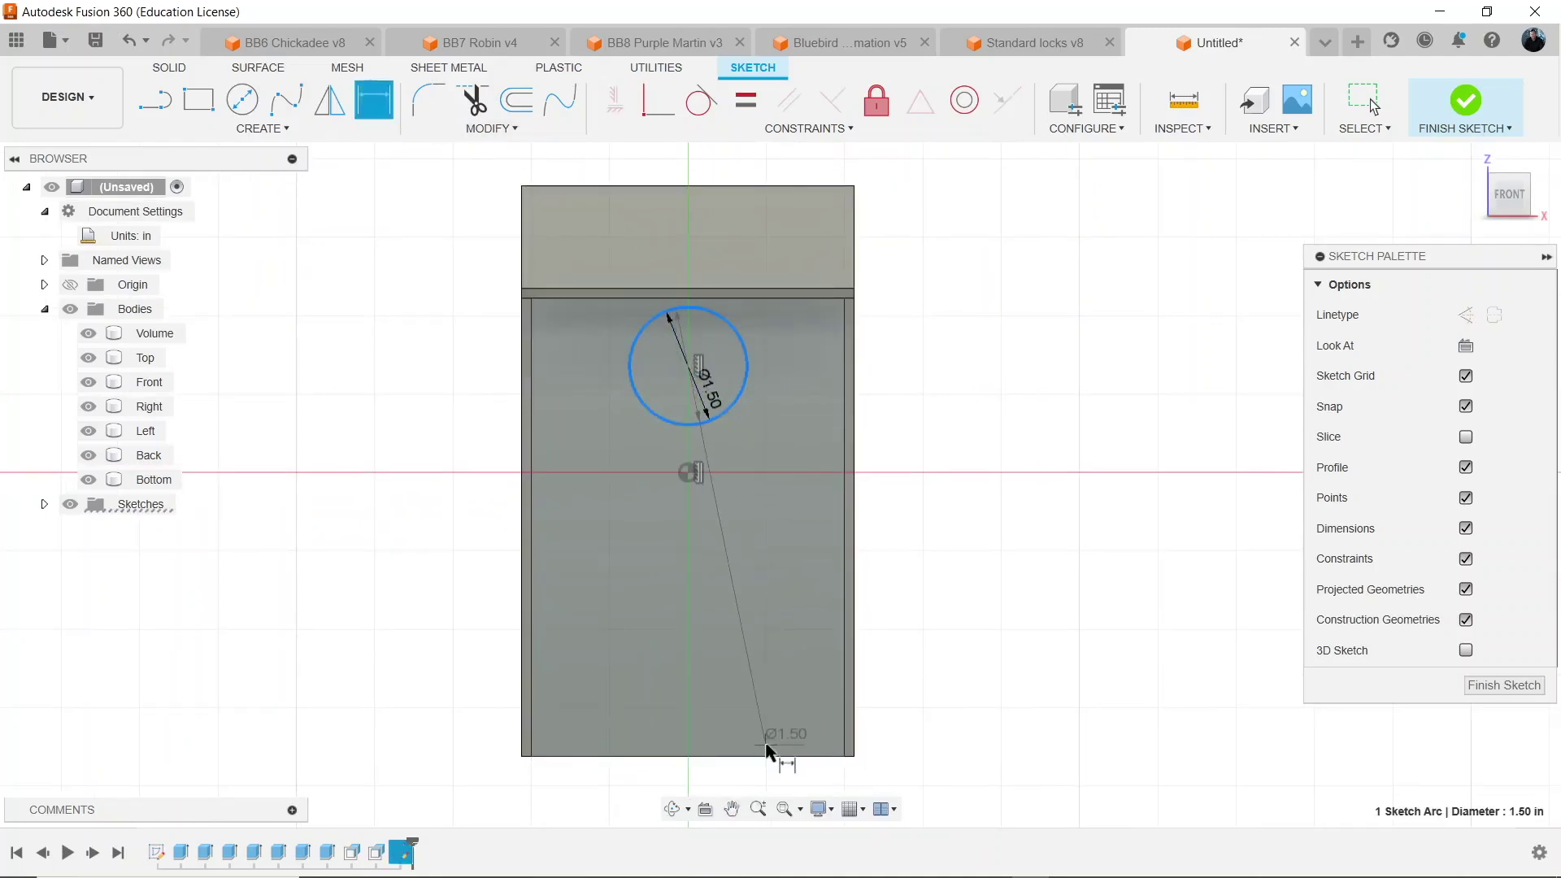
click(709, 757)
click(783, 546)
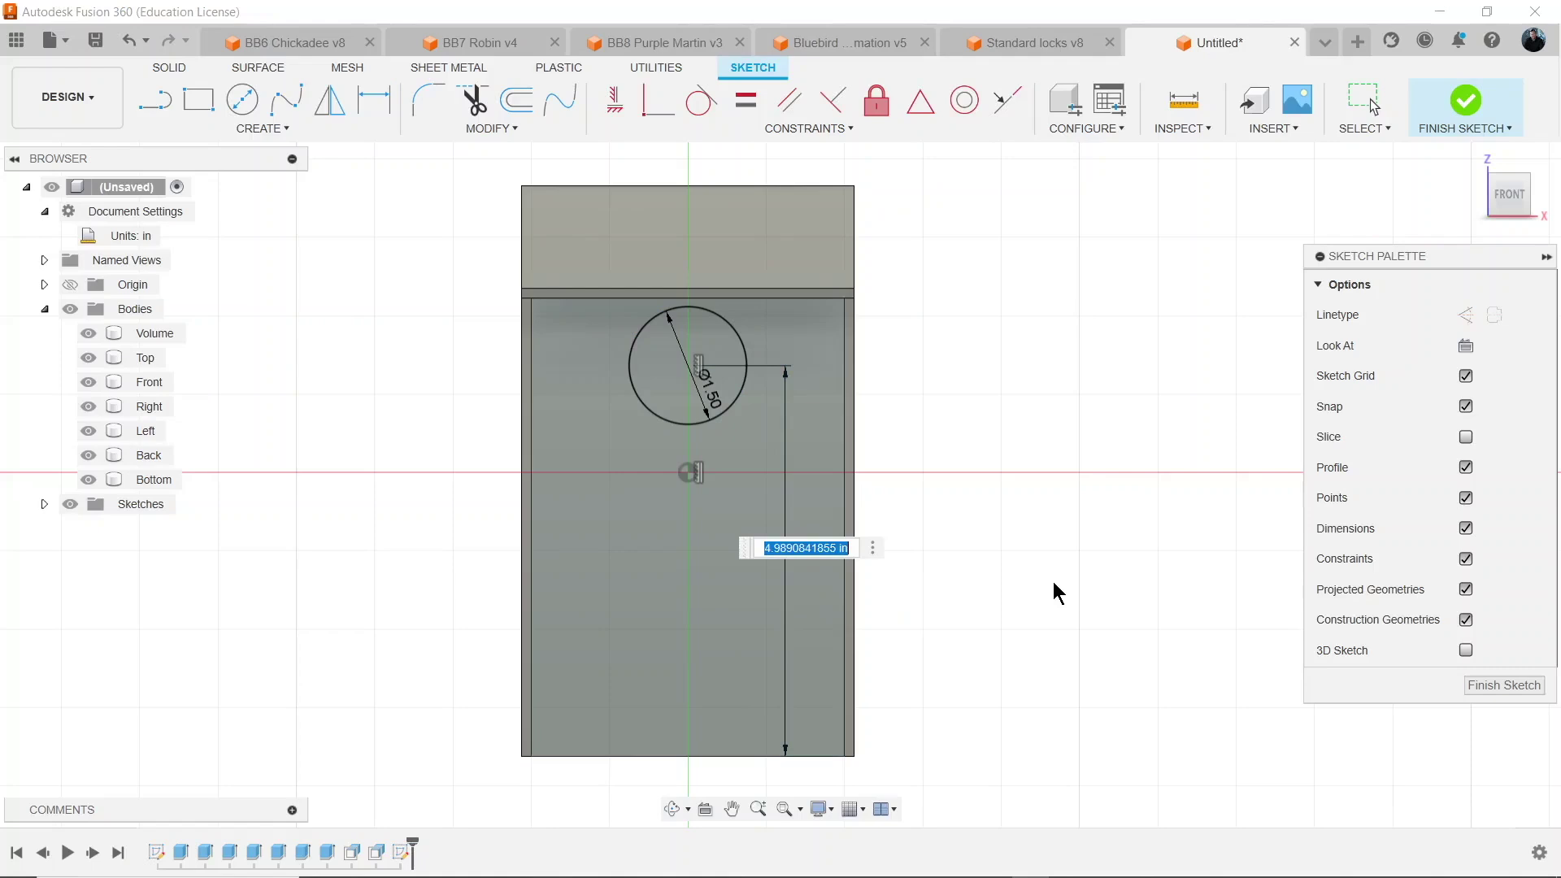
text(5)
key(Return)
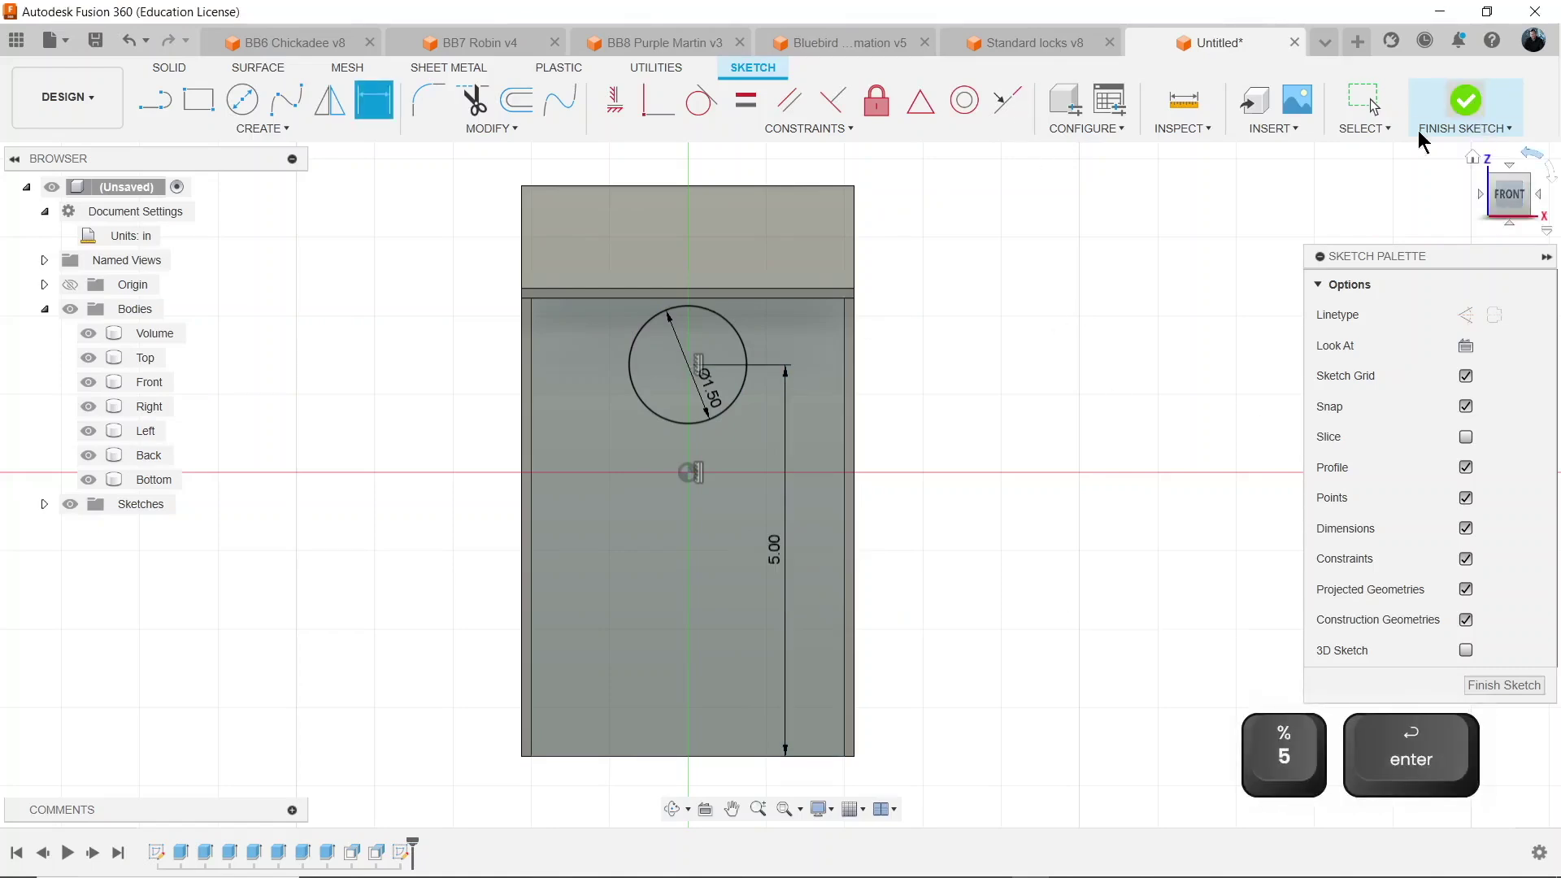
Finish the sketch, extrude the circle as a cut with distance -t, and hide the Volume body.
click(1466, 99)
key(e)
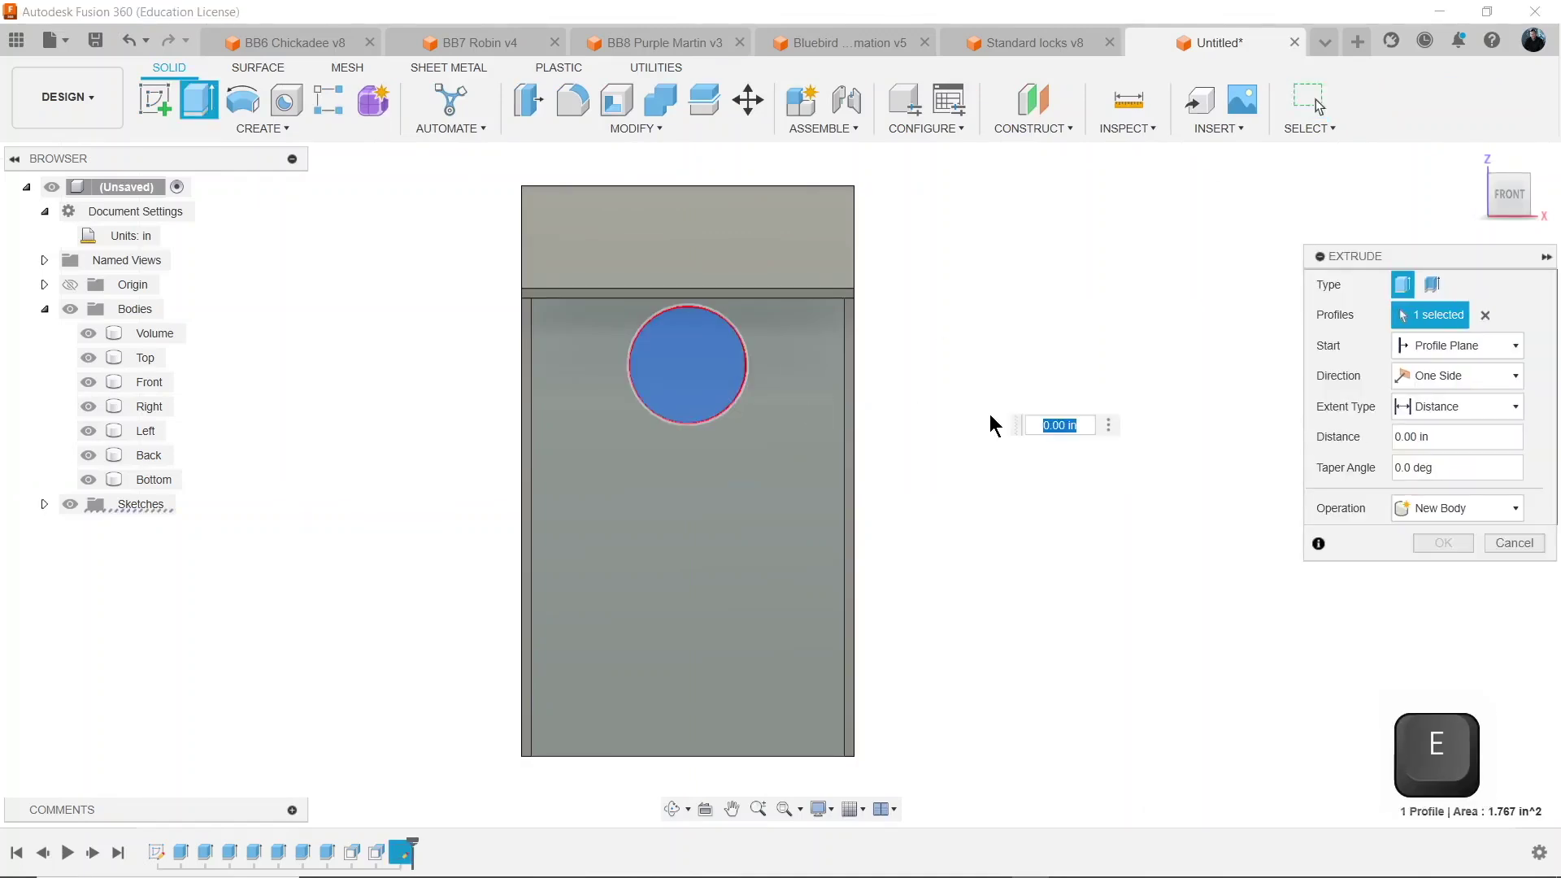
text(-t)
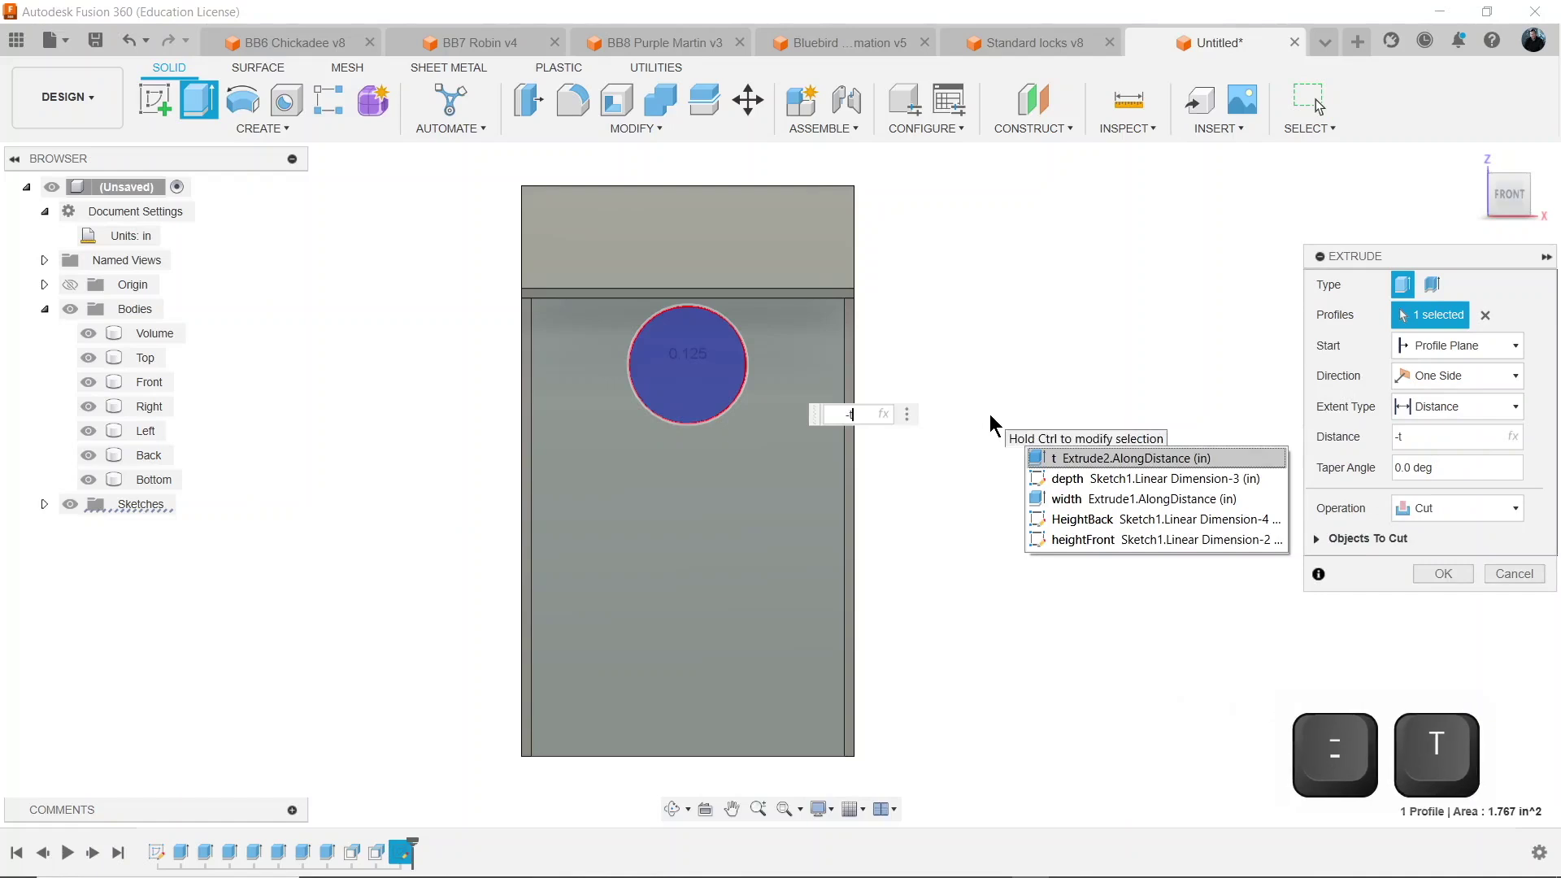
click(1443, 571)
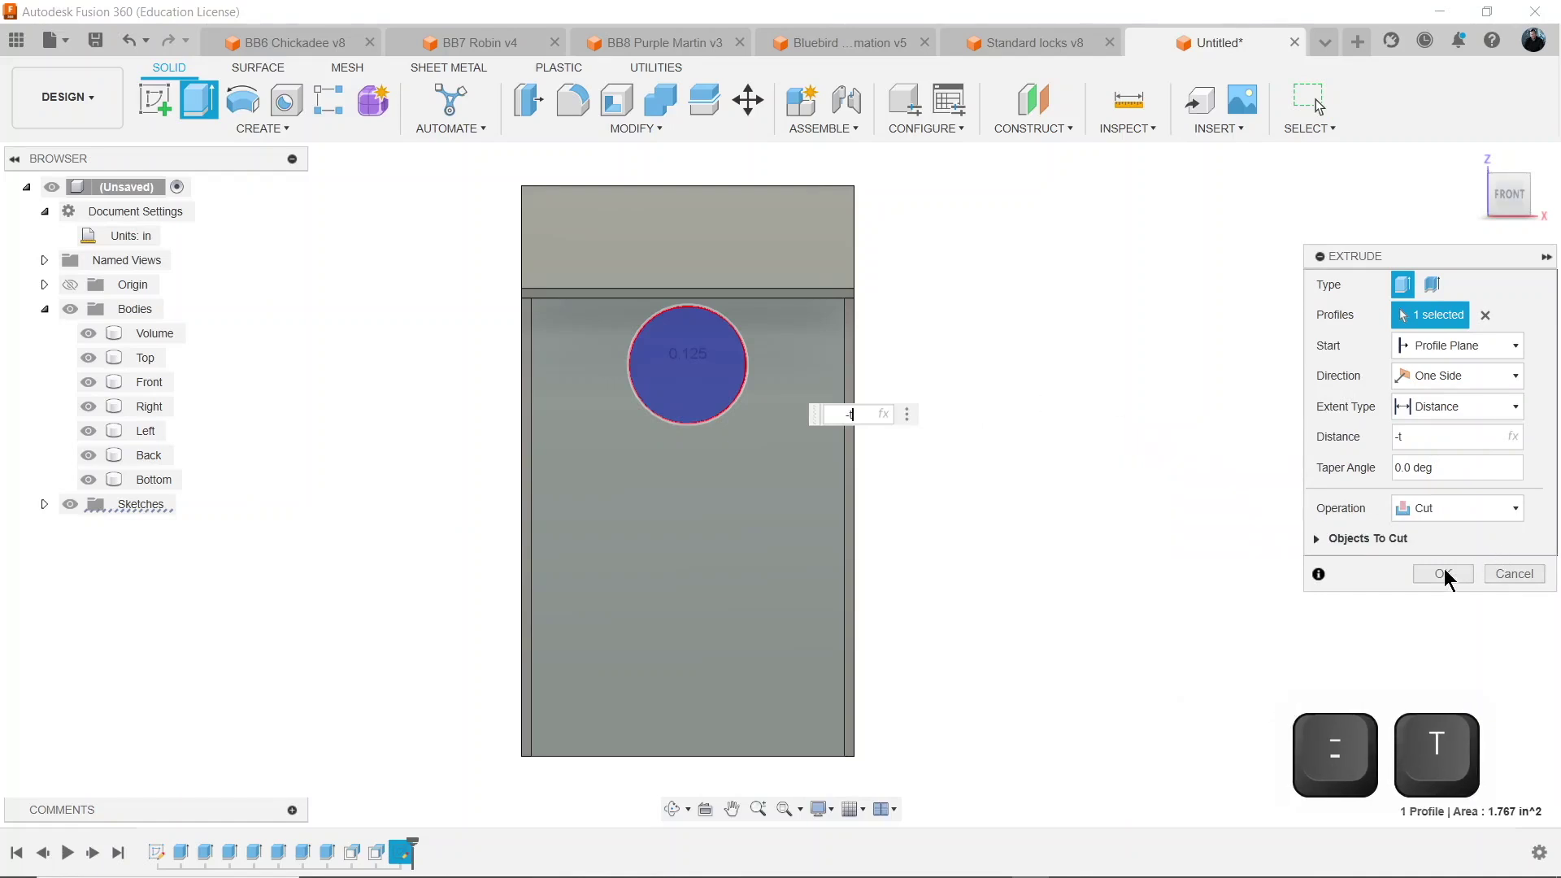
click(1436, 574)
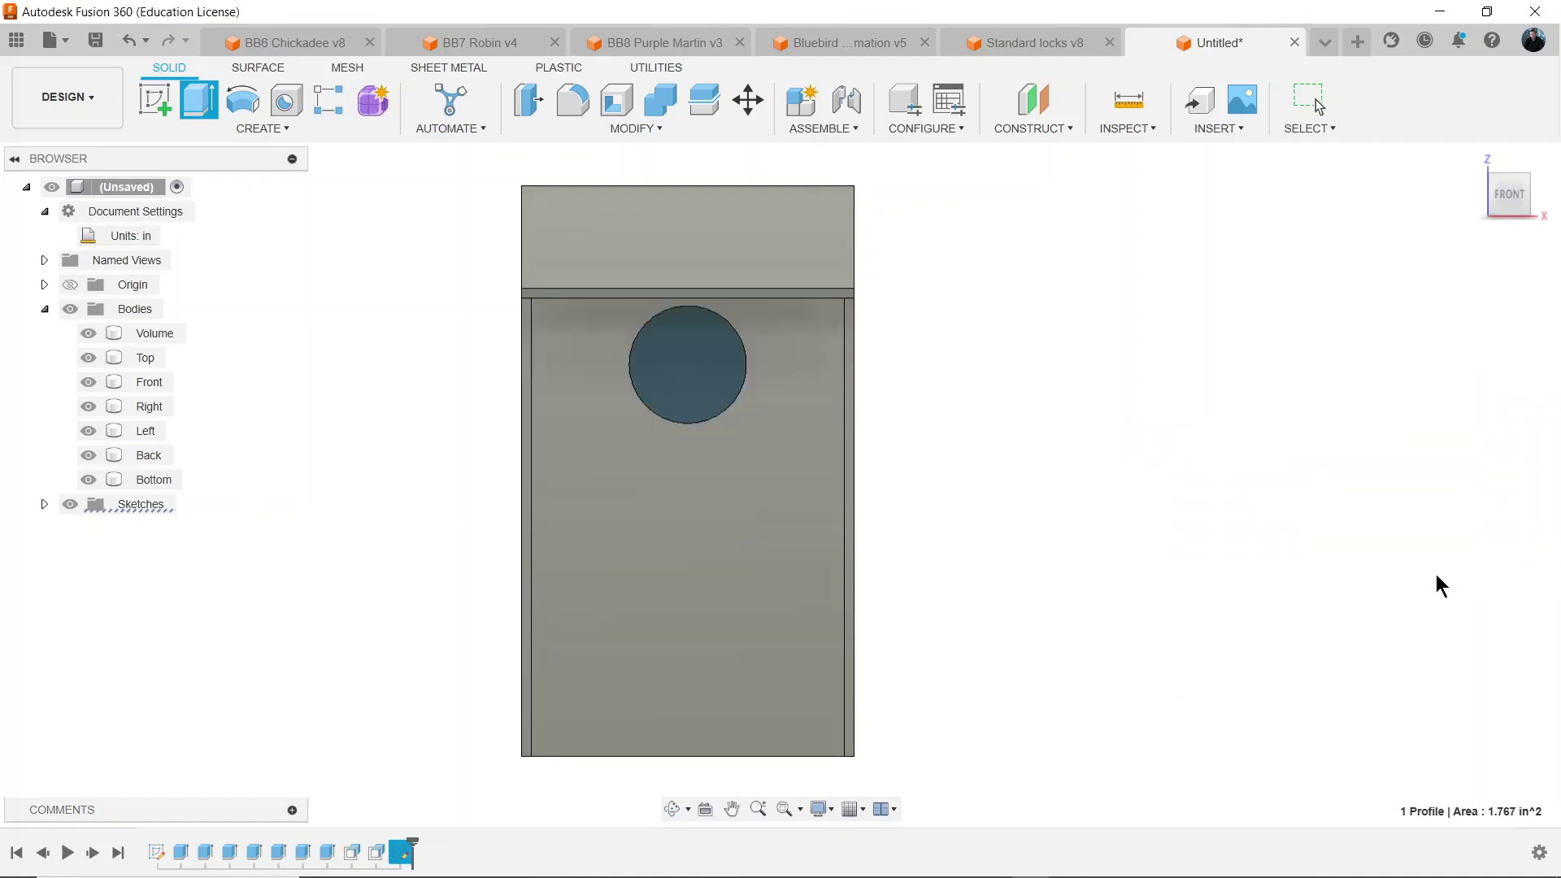
click(1472, 160)
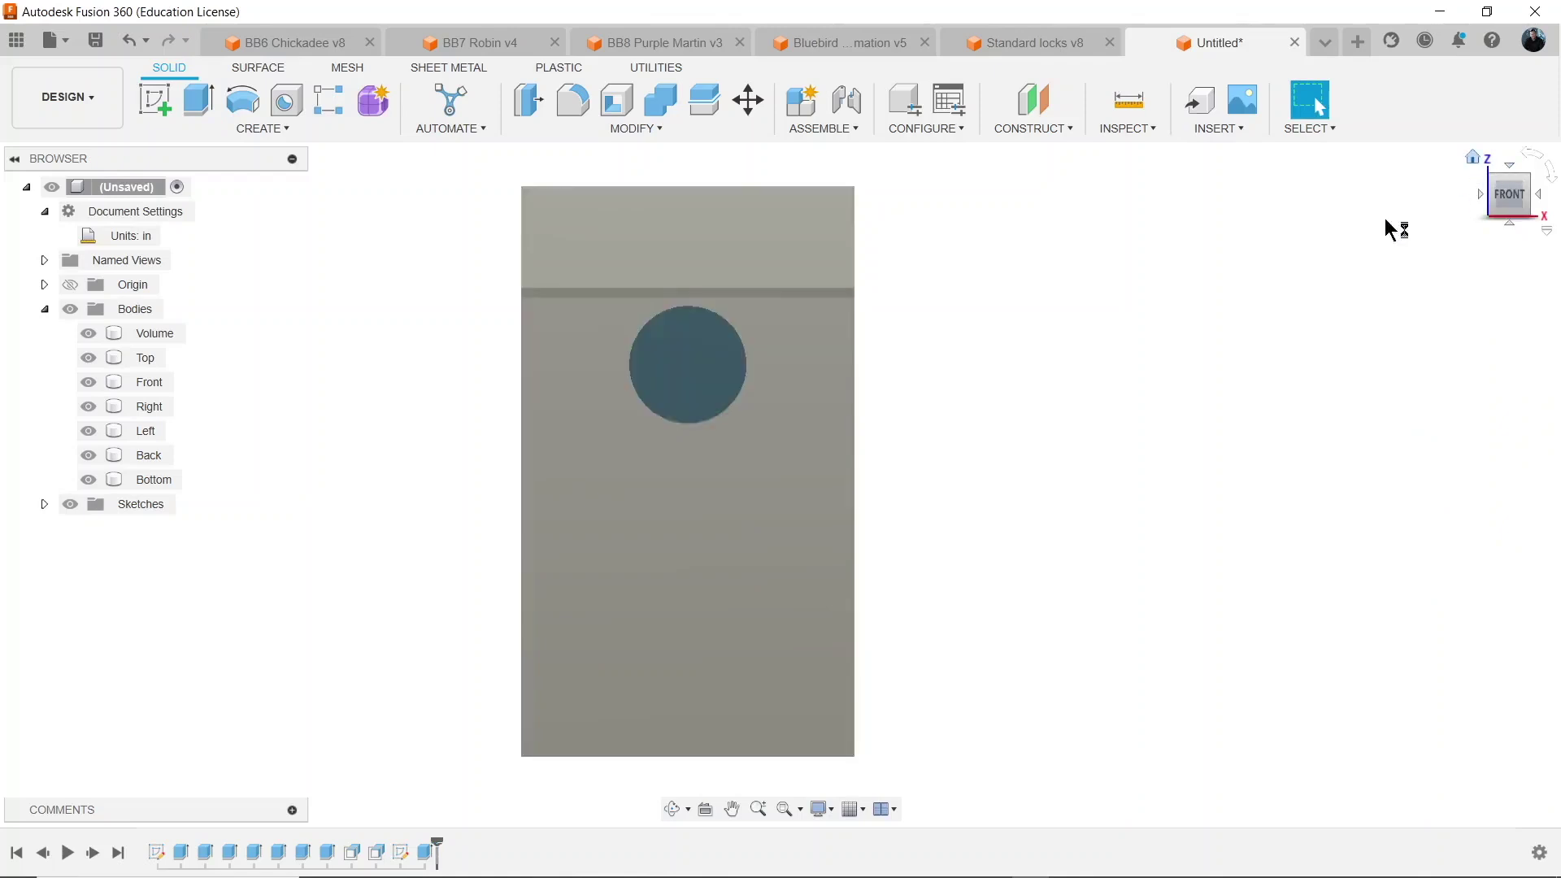
click(88, 333)
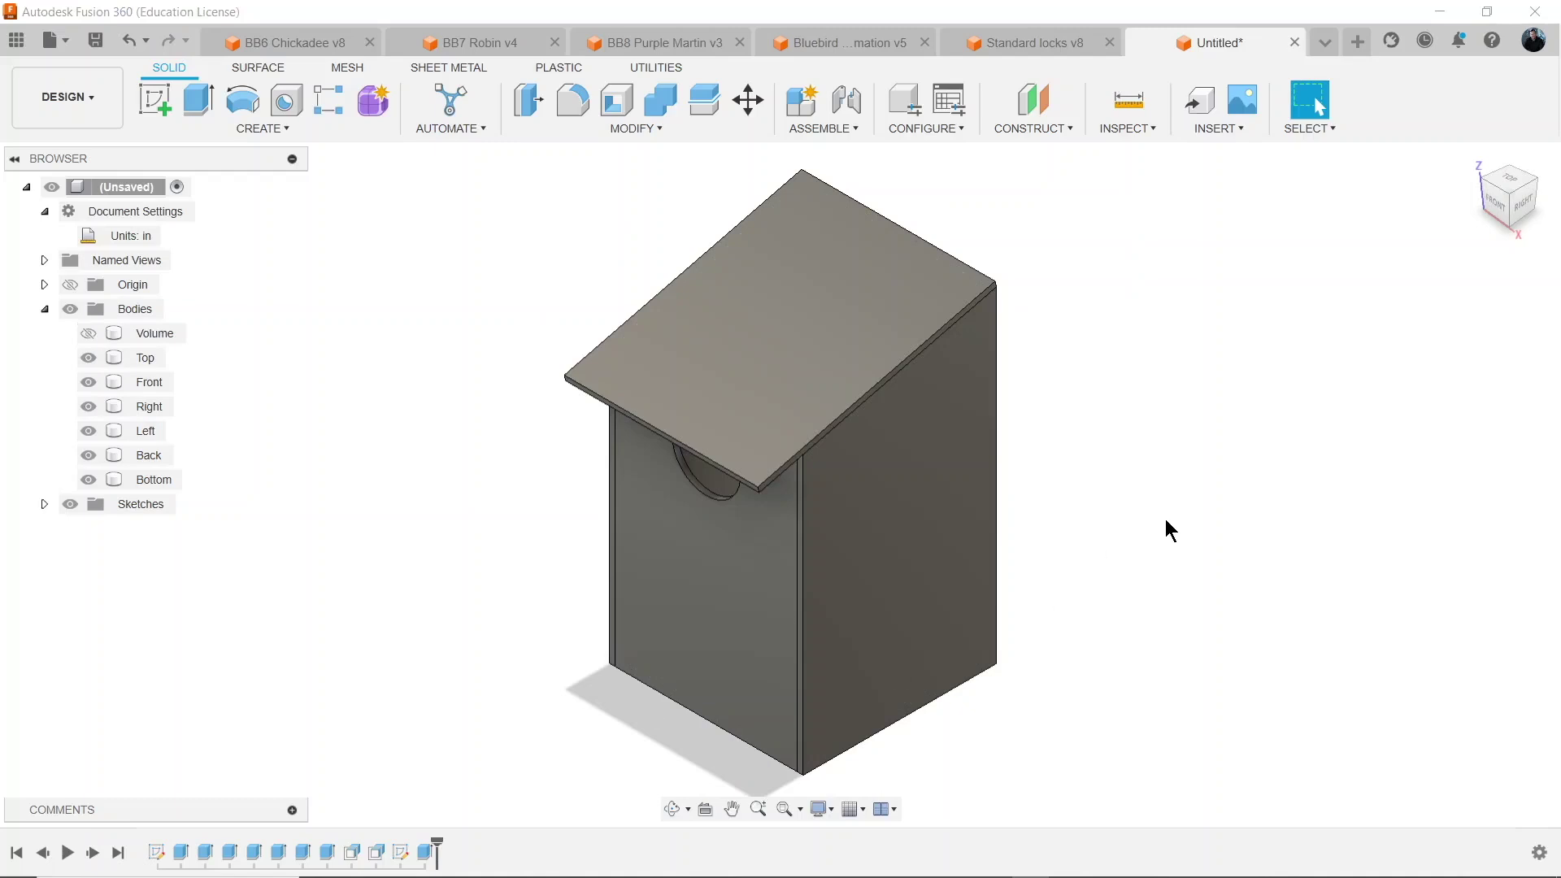
Open the parameters table, narrow its window and place it clear of the birdhouse model.
click(582, 132)
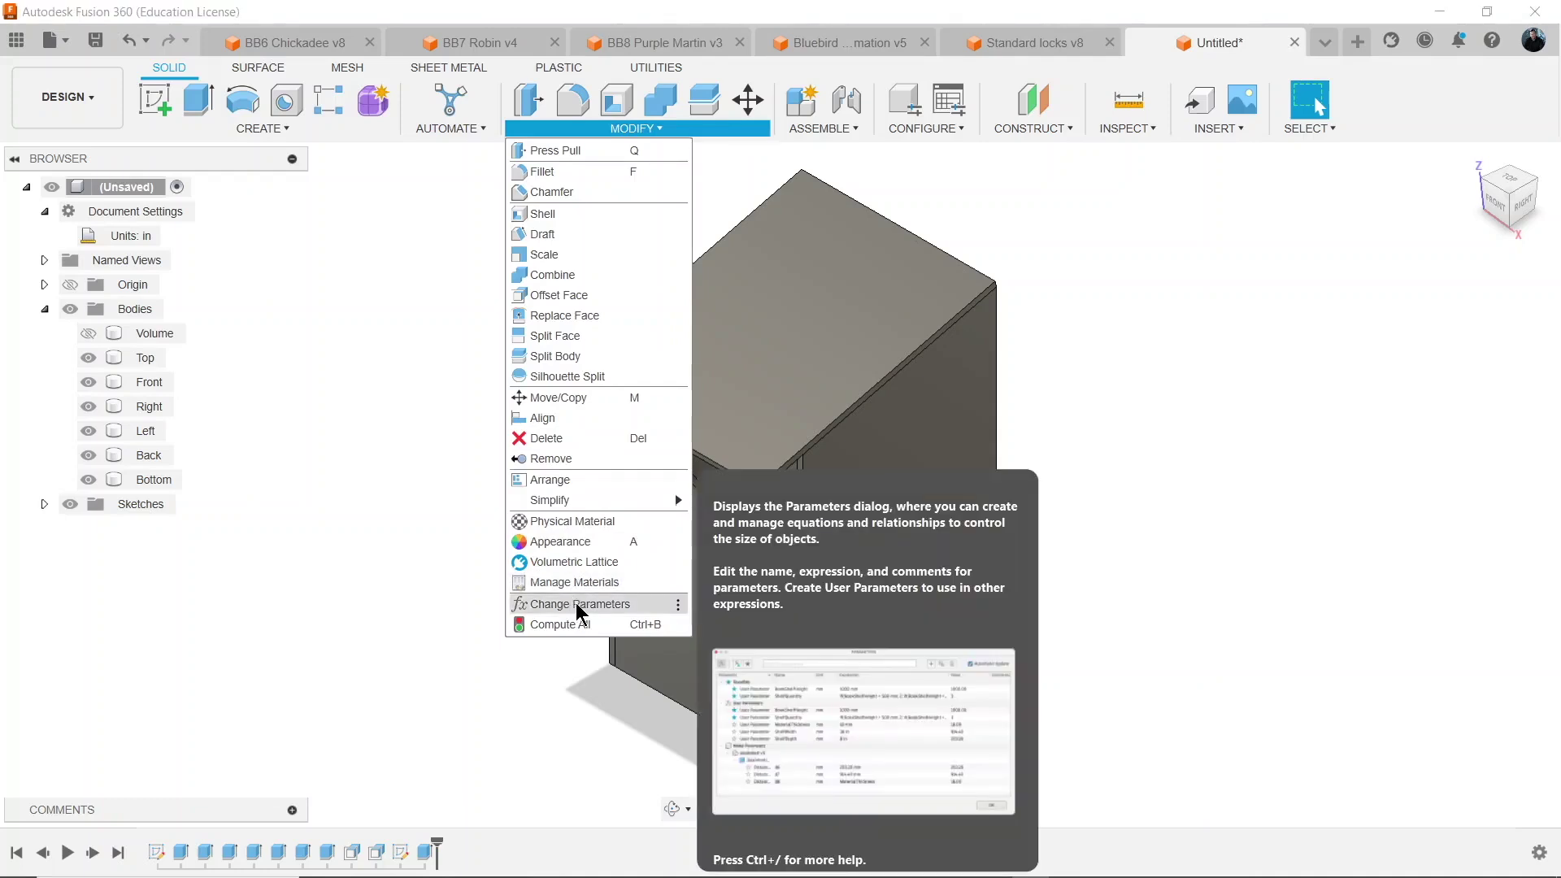
click(578, 611)
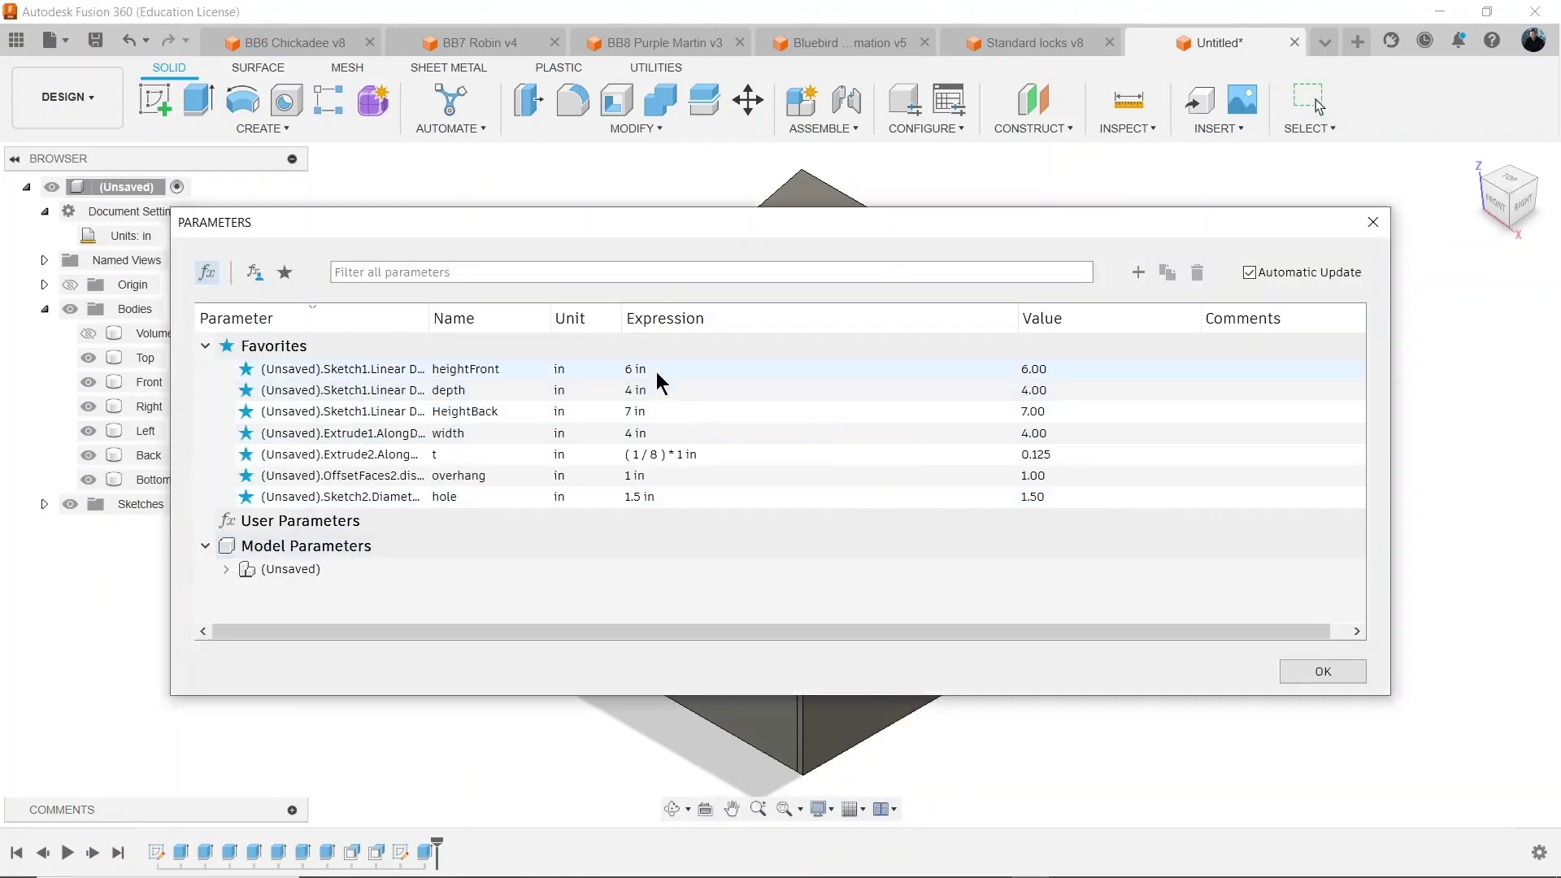
drag(1386, 697, 629, 760)
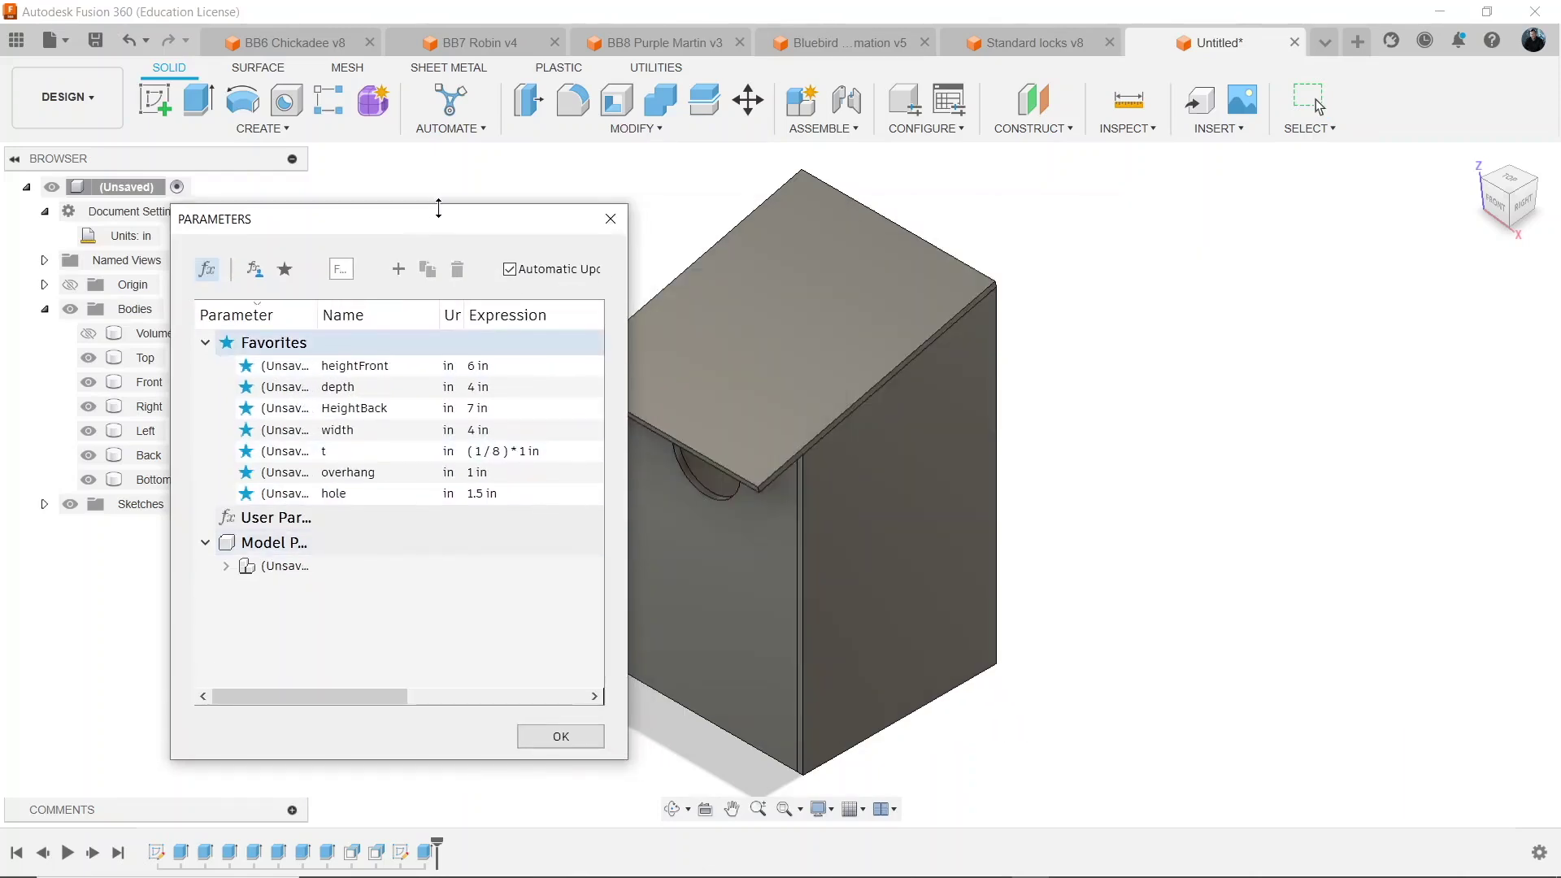
drag(431, 220, 341, 247)
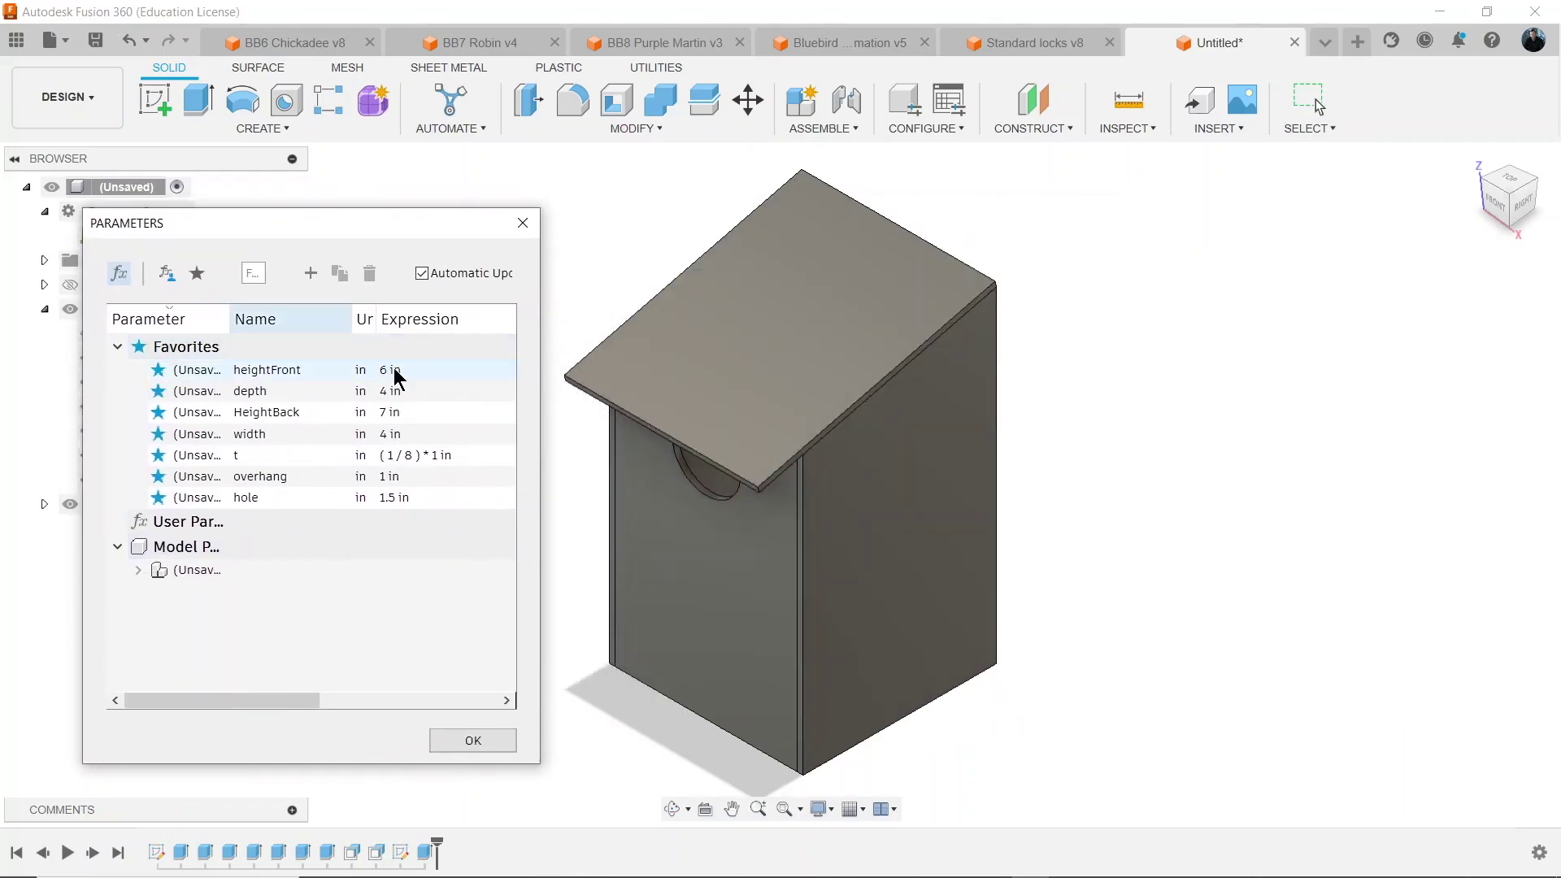
Set the parameters heightFront to 7 in, depth to 6 in and HeightBack to 8 in.
click(421, 371)
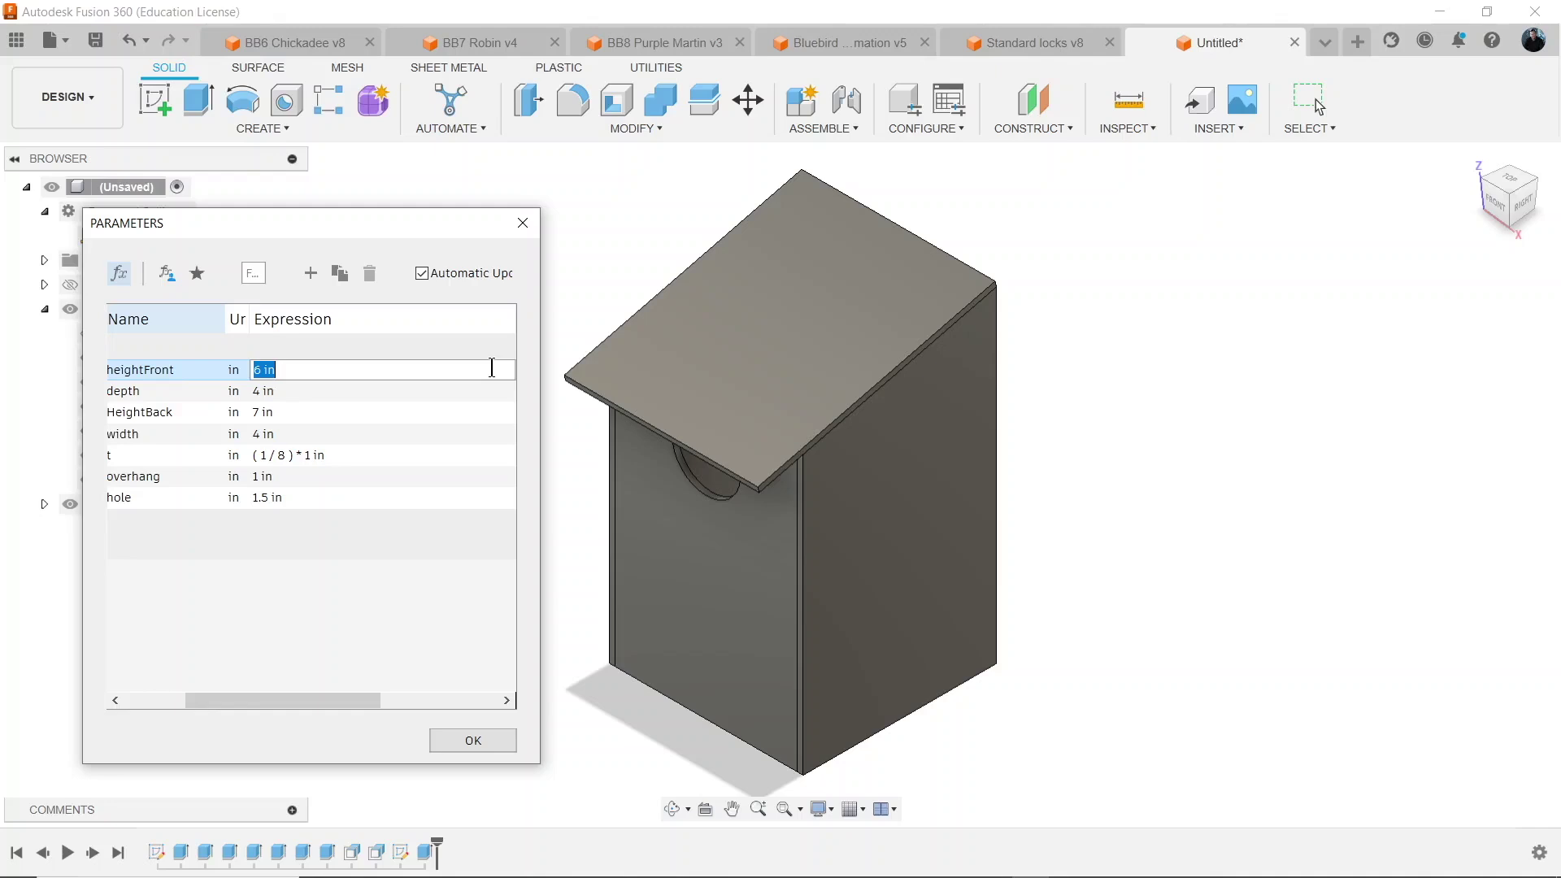
text(7)
key(Tab)
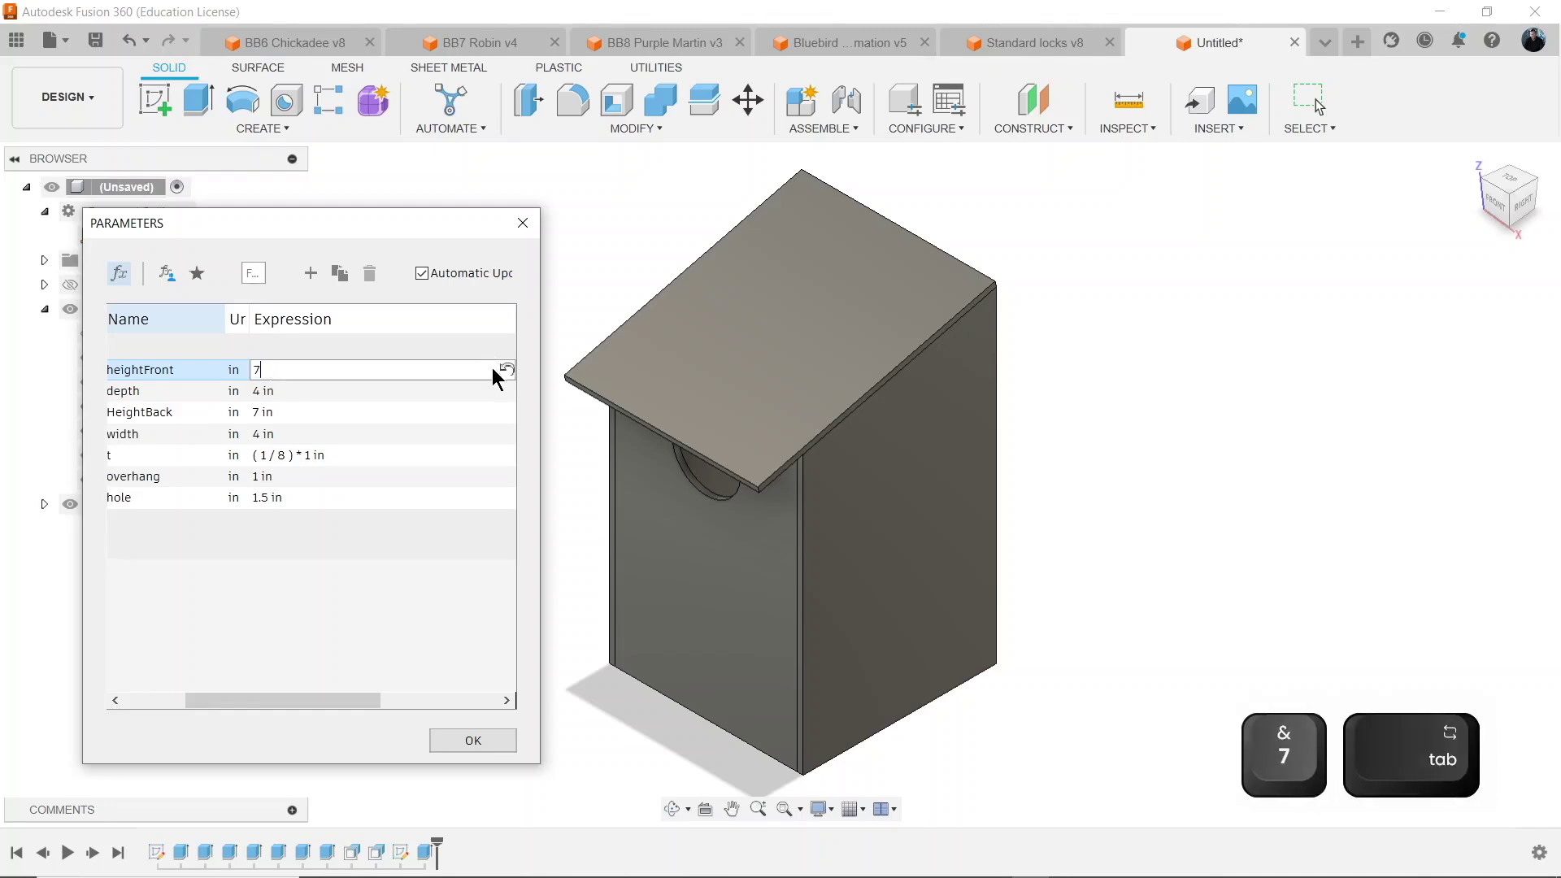
text(6)
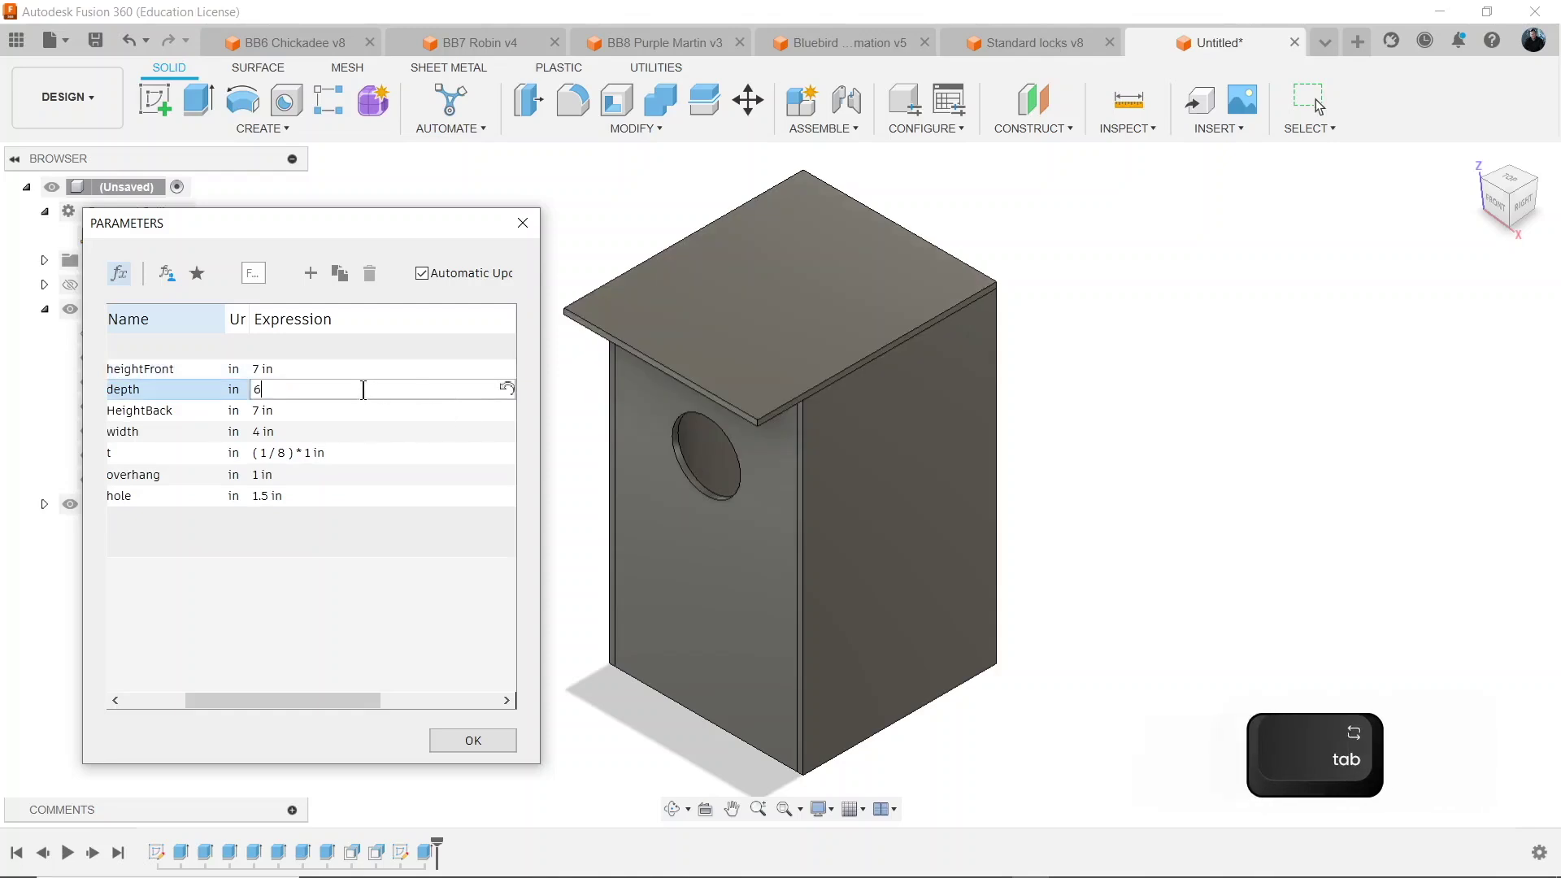
key(Tab)
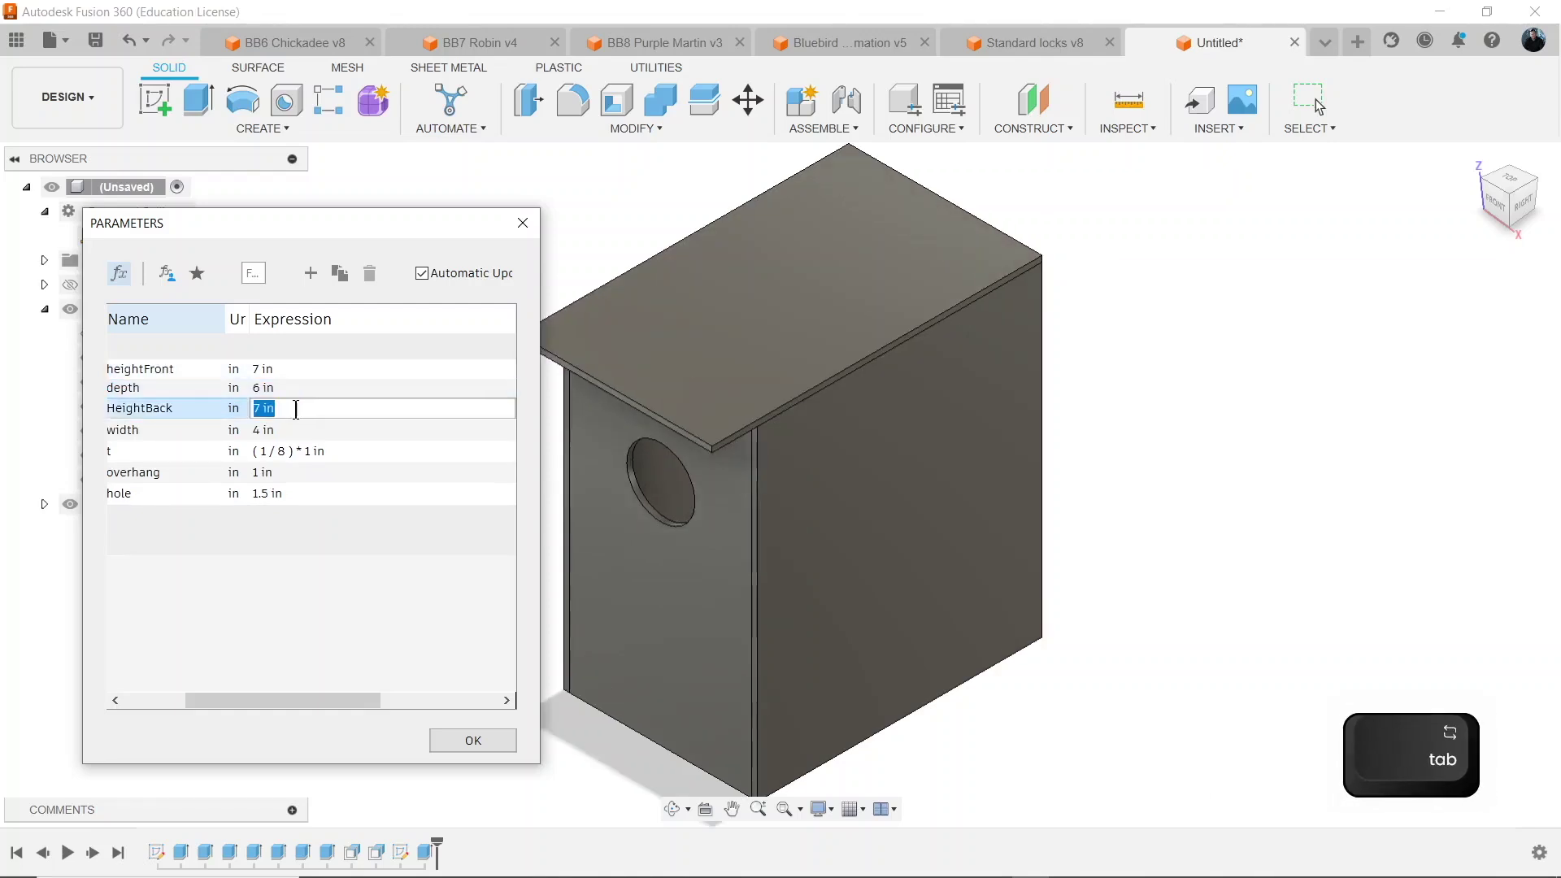
text(8)
key(Tab)
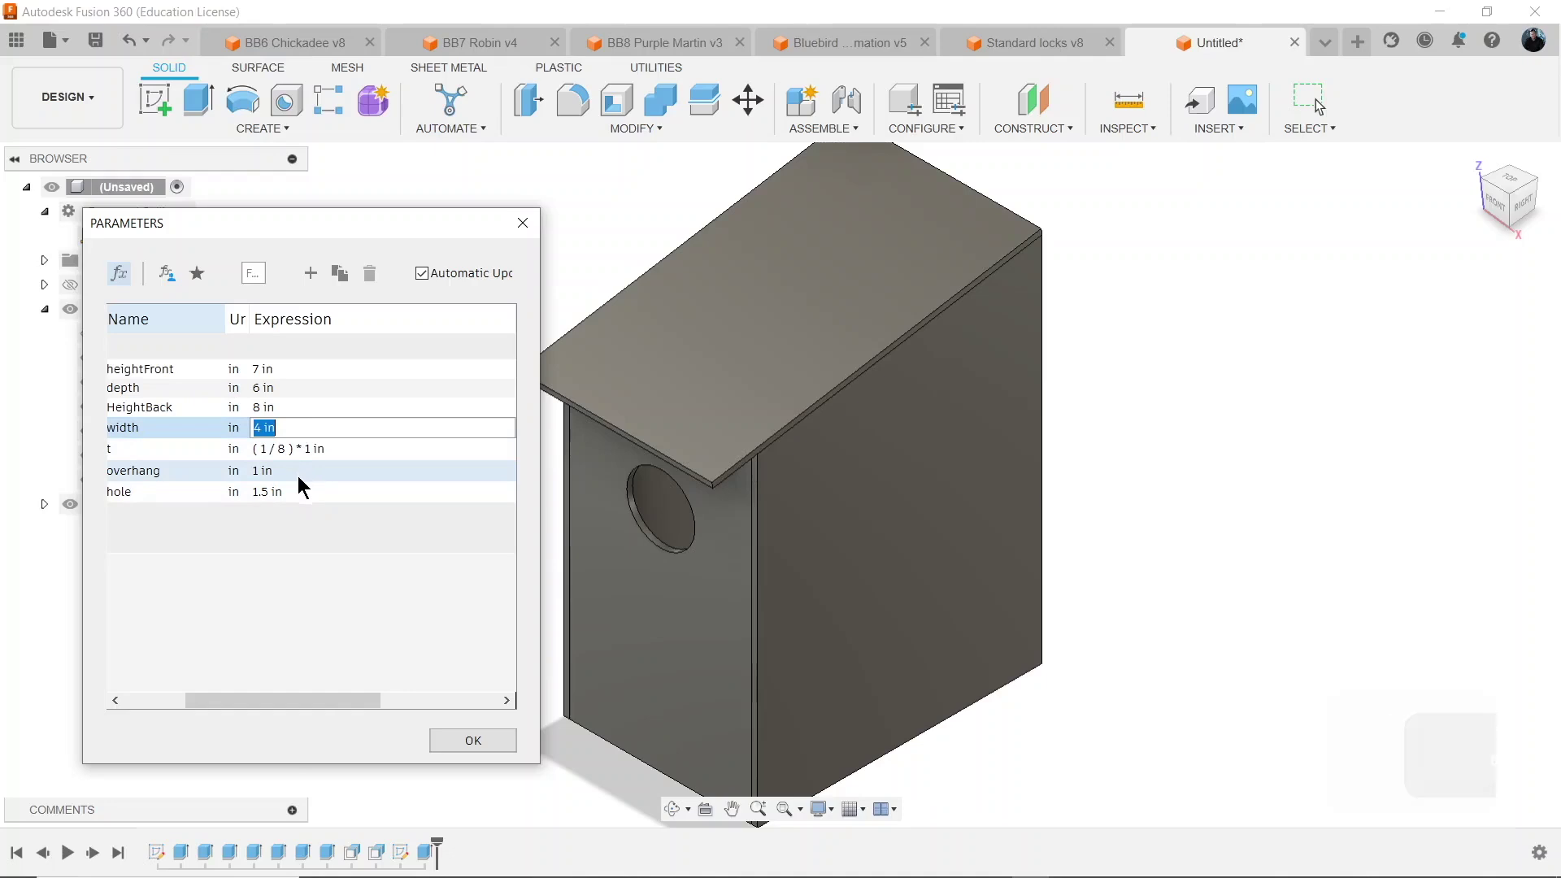
Restore heightFront to 6 in, depth to 4 in and HeightBack to 7 in, and close the parameters table.
click(287, 368)
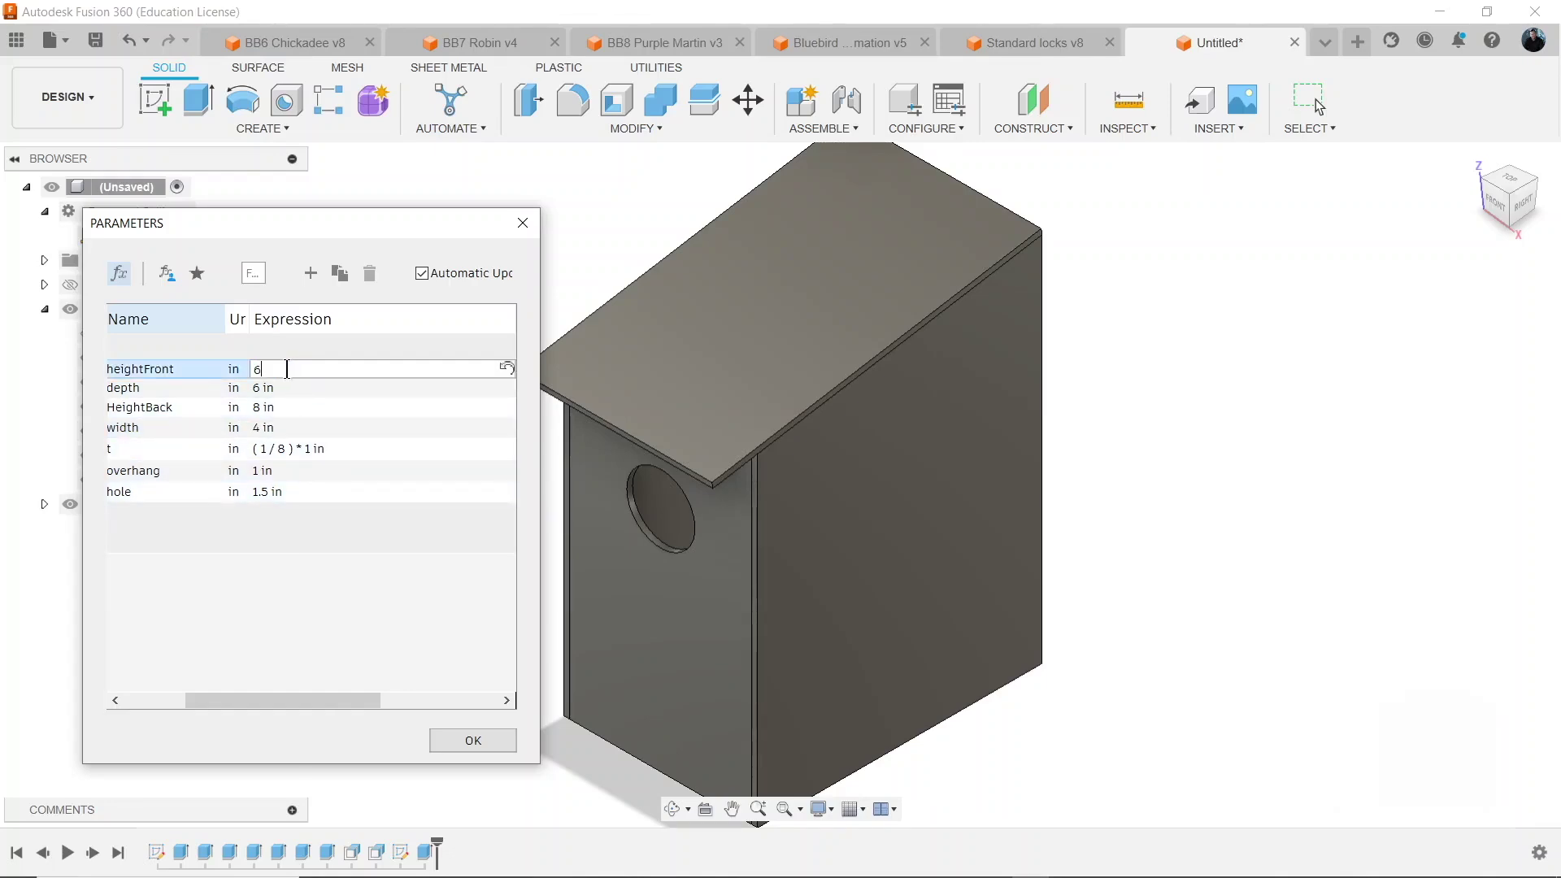
text(6)
key(Tab)
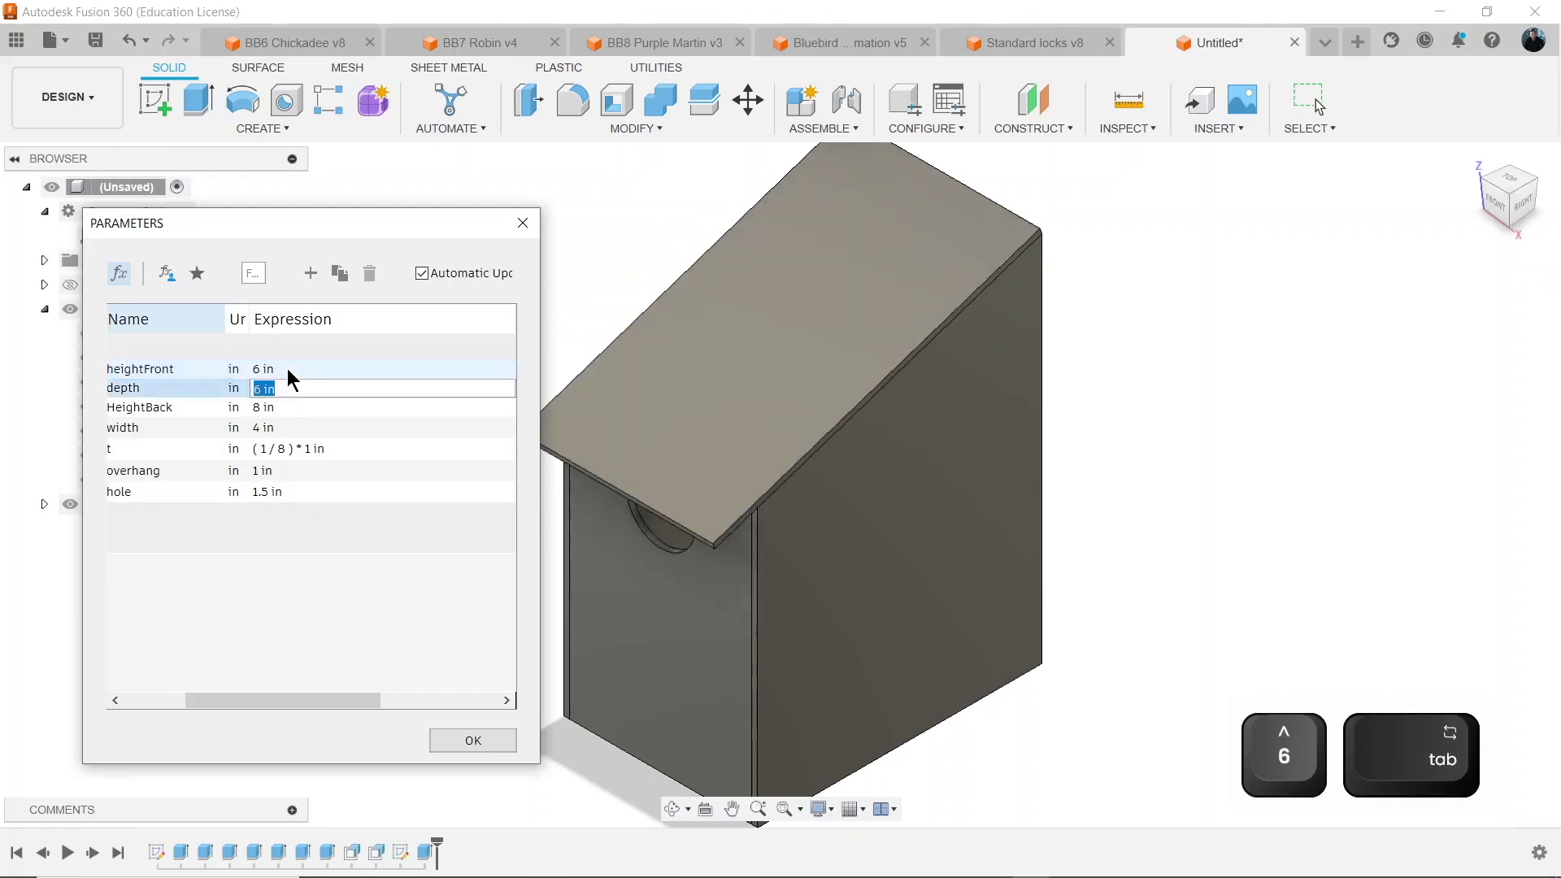
text(4)
key(Tab)
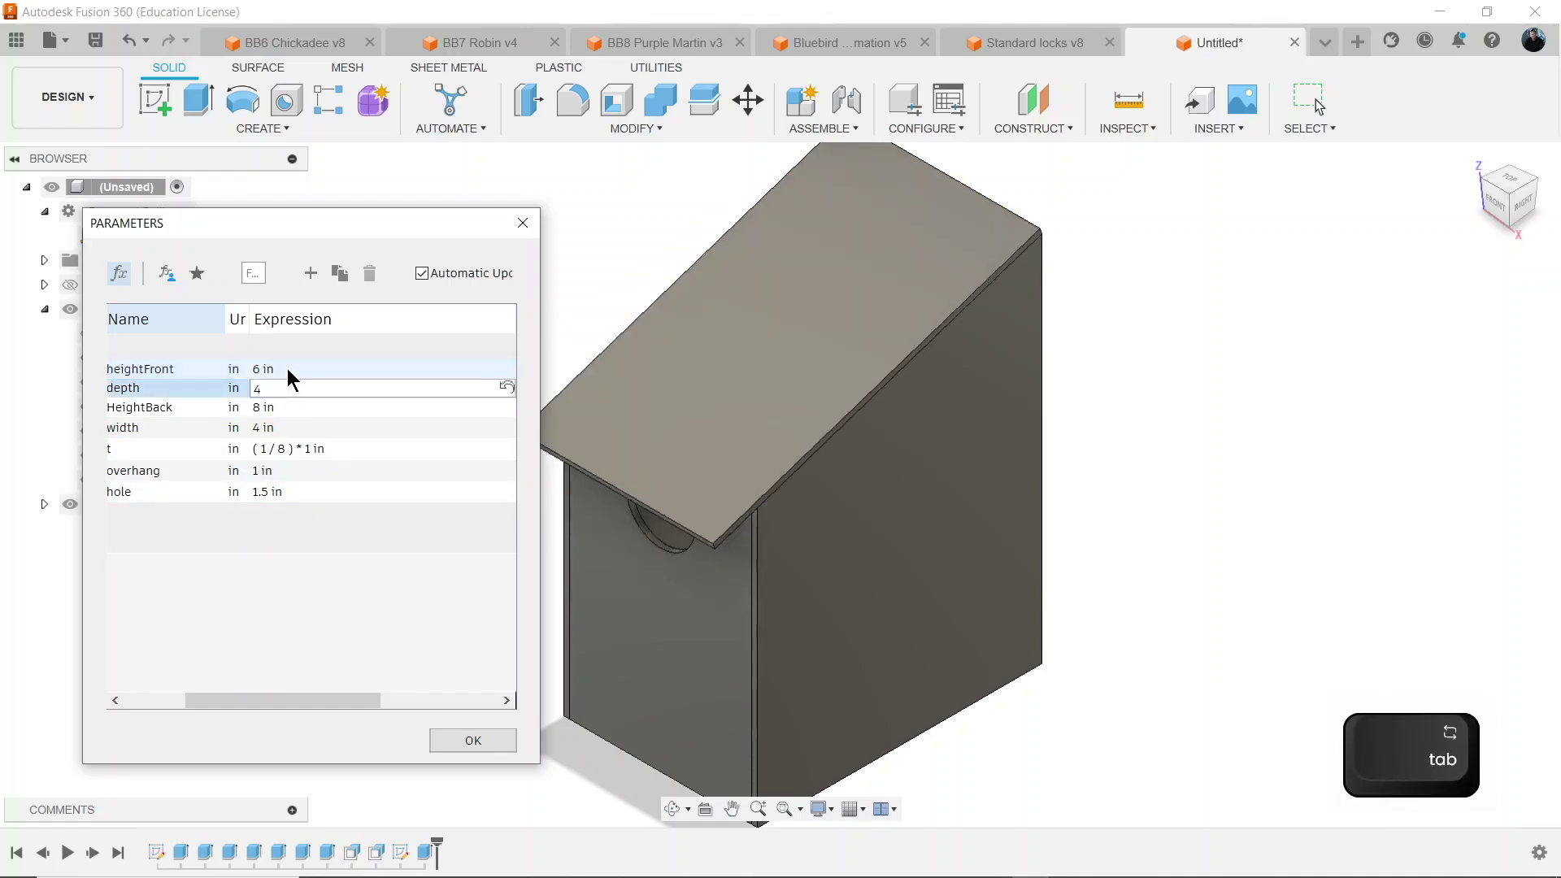
text(7)
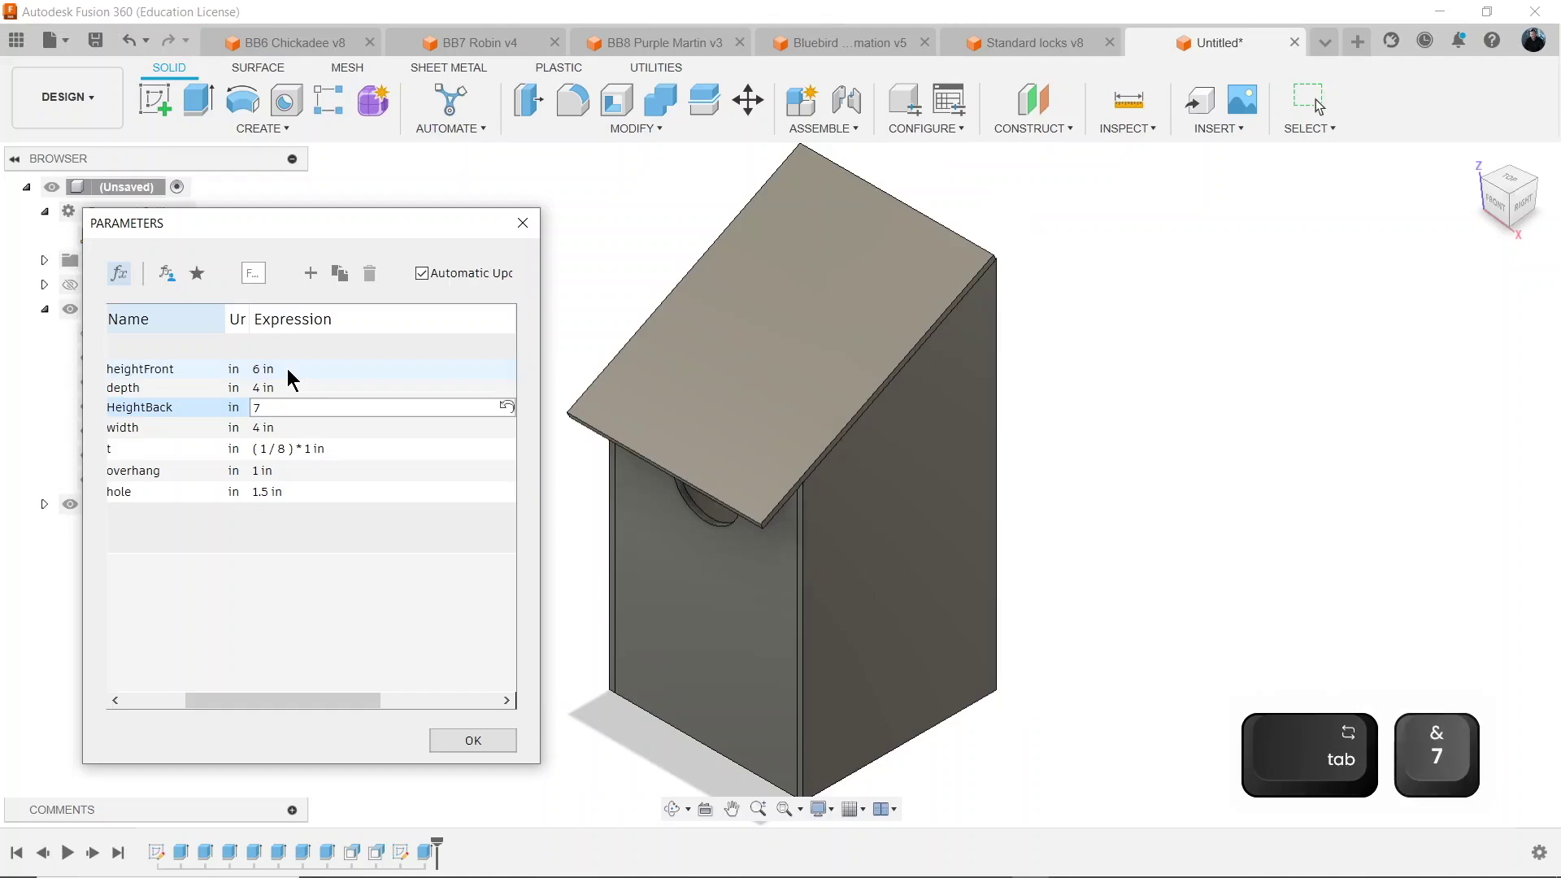
click(473, 742)
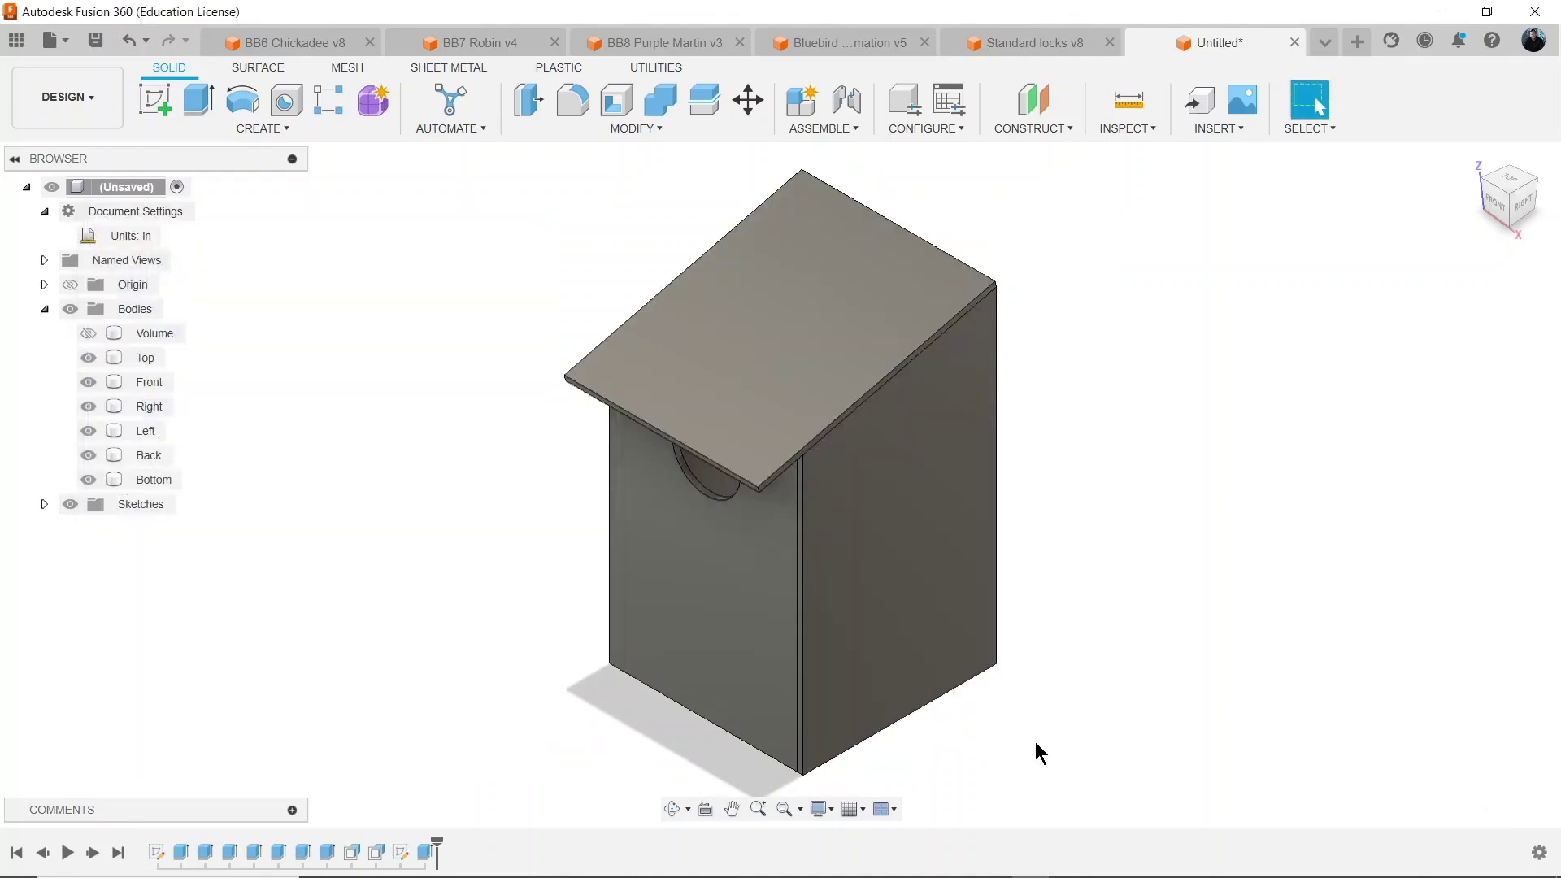
Reopen the parameters table and set the panel thickness t to 1/2 in.
scroll(1227, 533, up, 2)
scroll(1227, 529, down, 2)
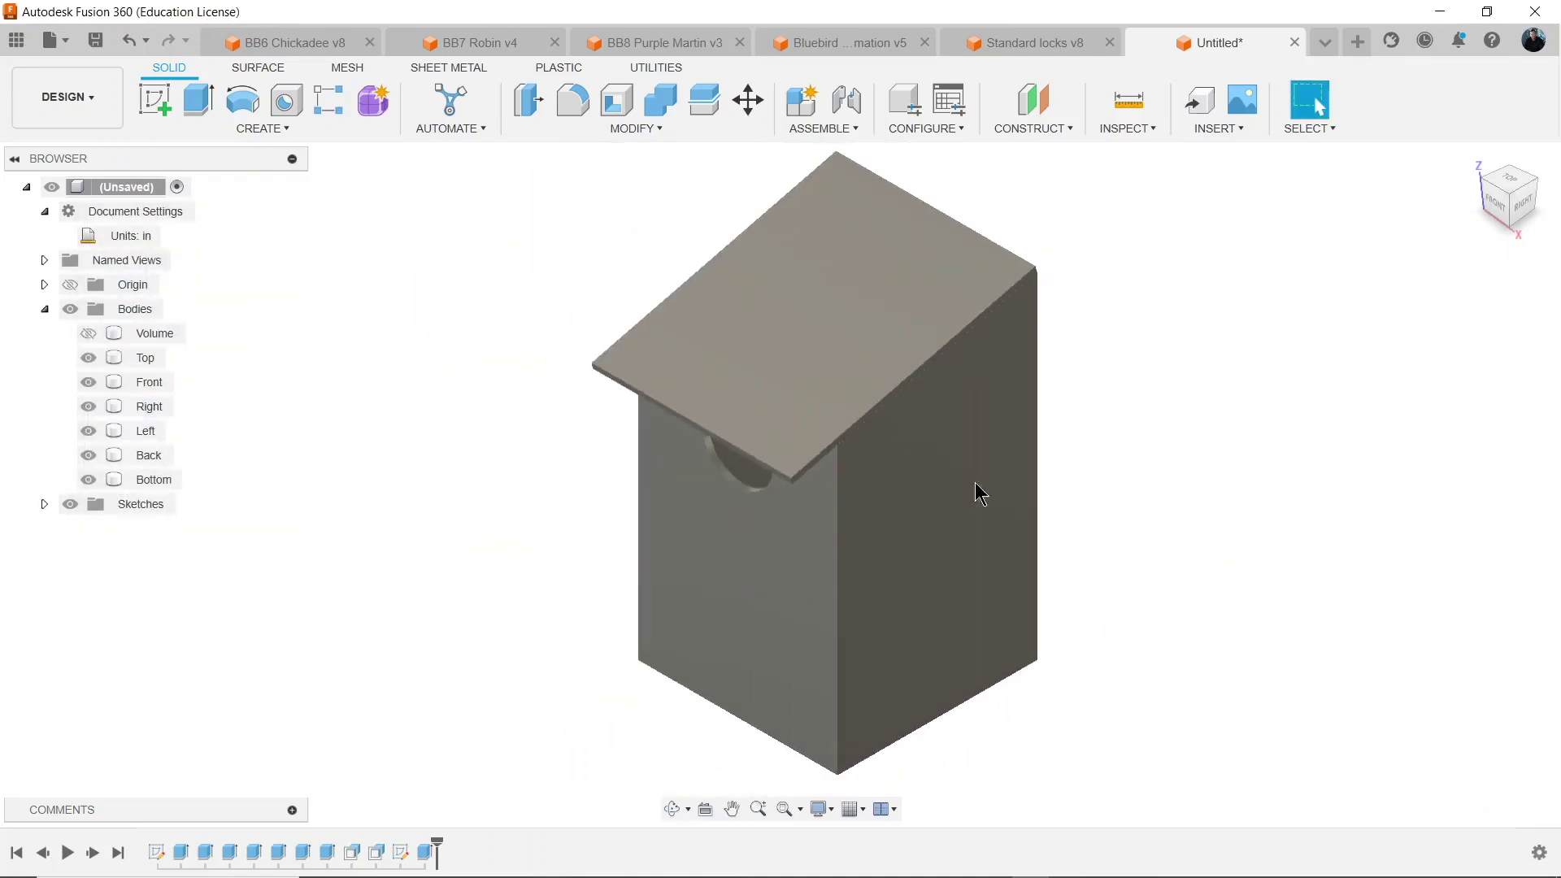
click(634, 129)
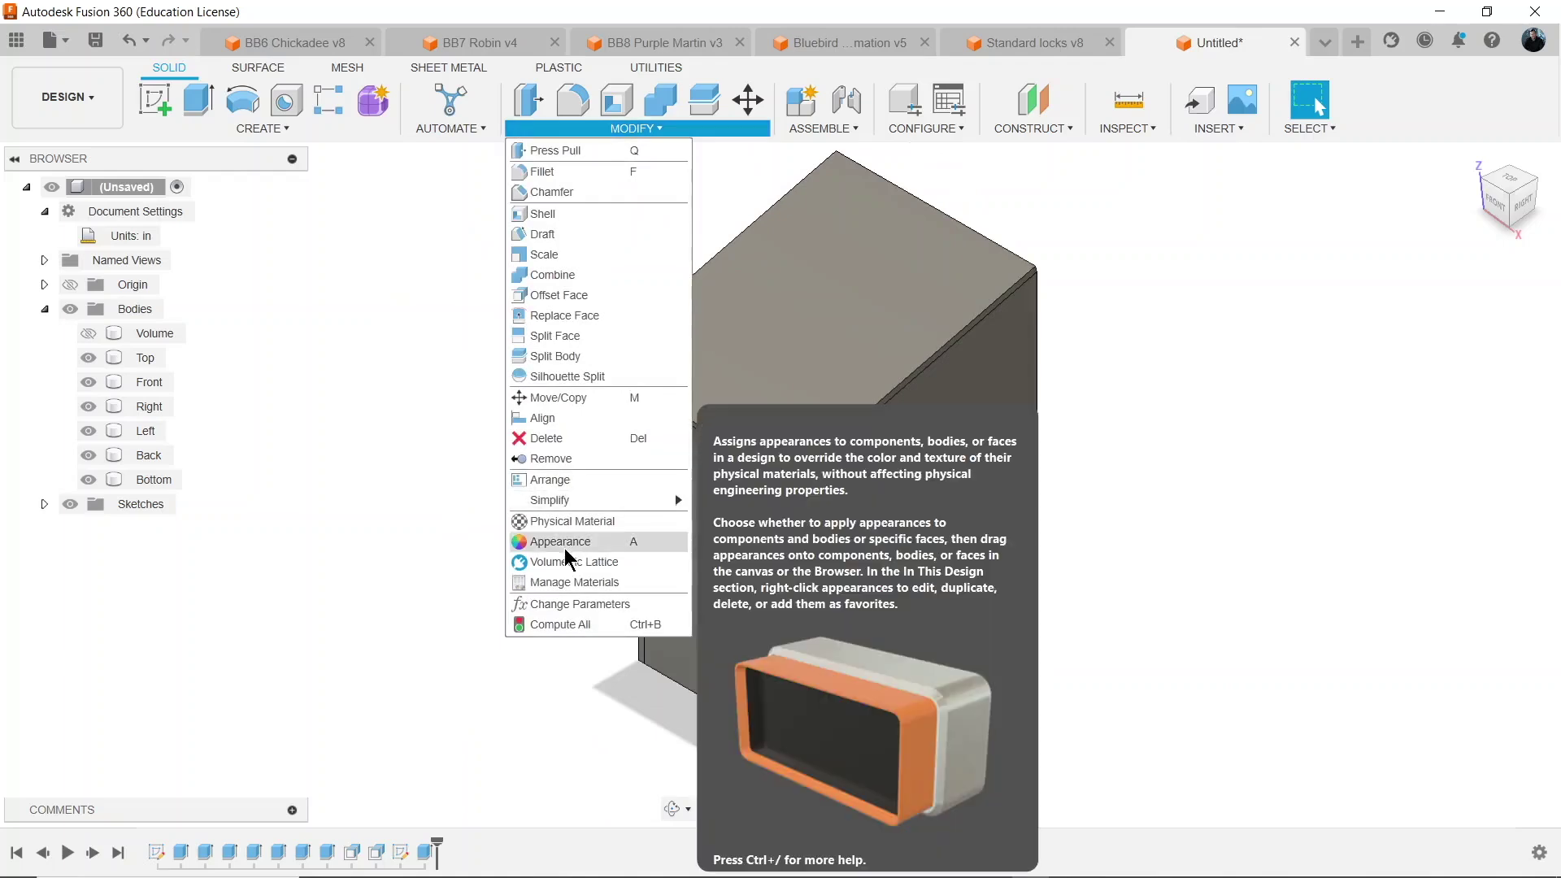
click(581, 603)
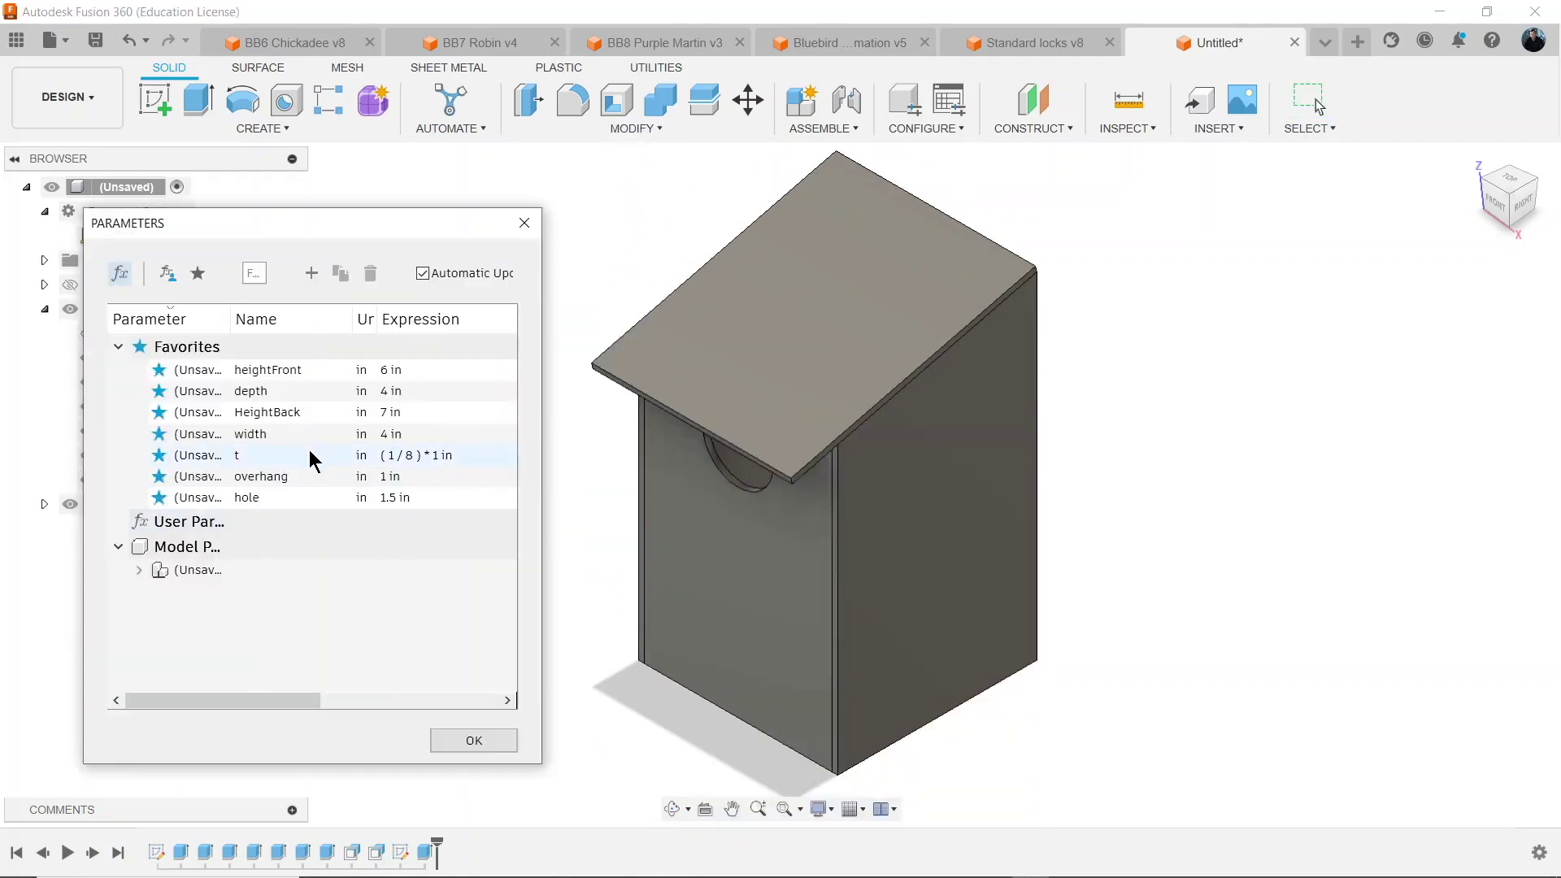
double_click(488, 456)
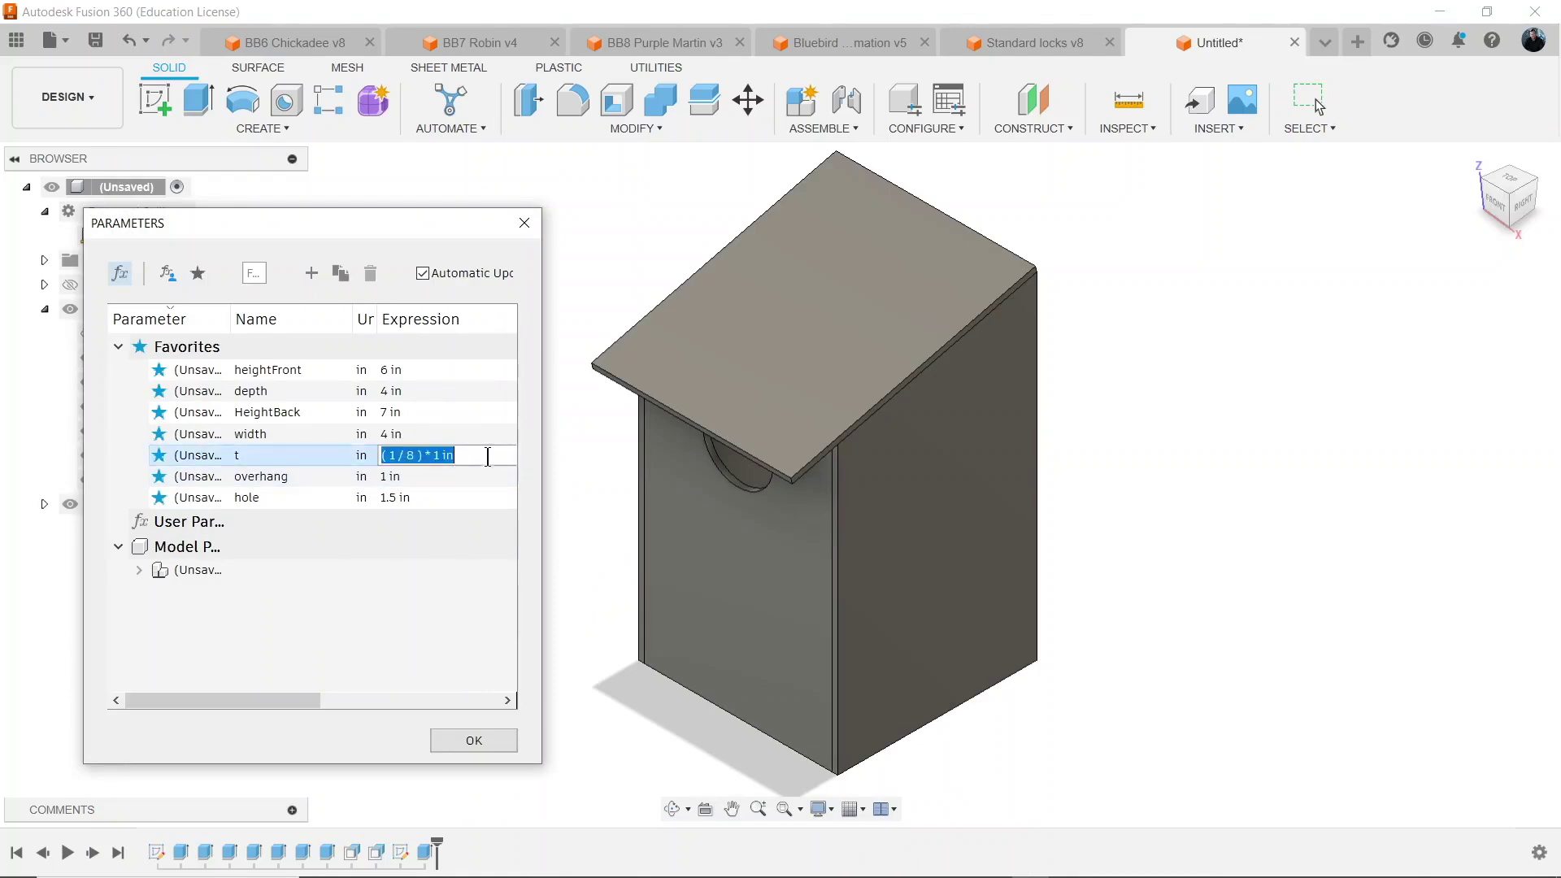
text(1/2)
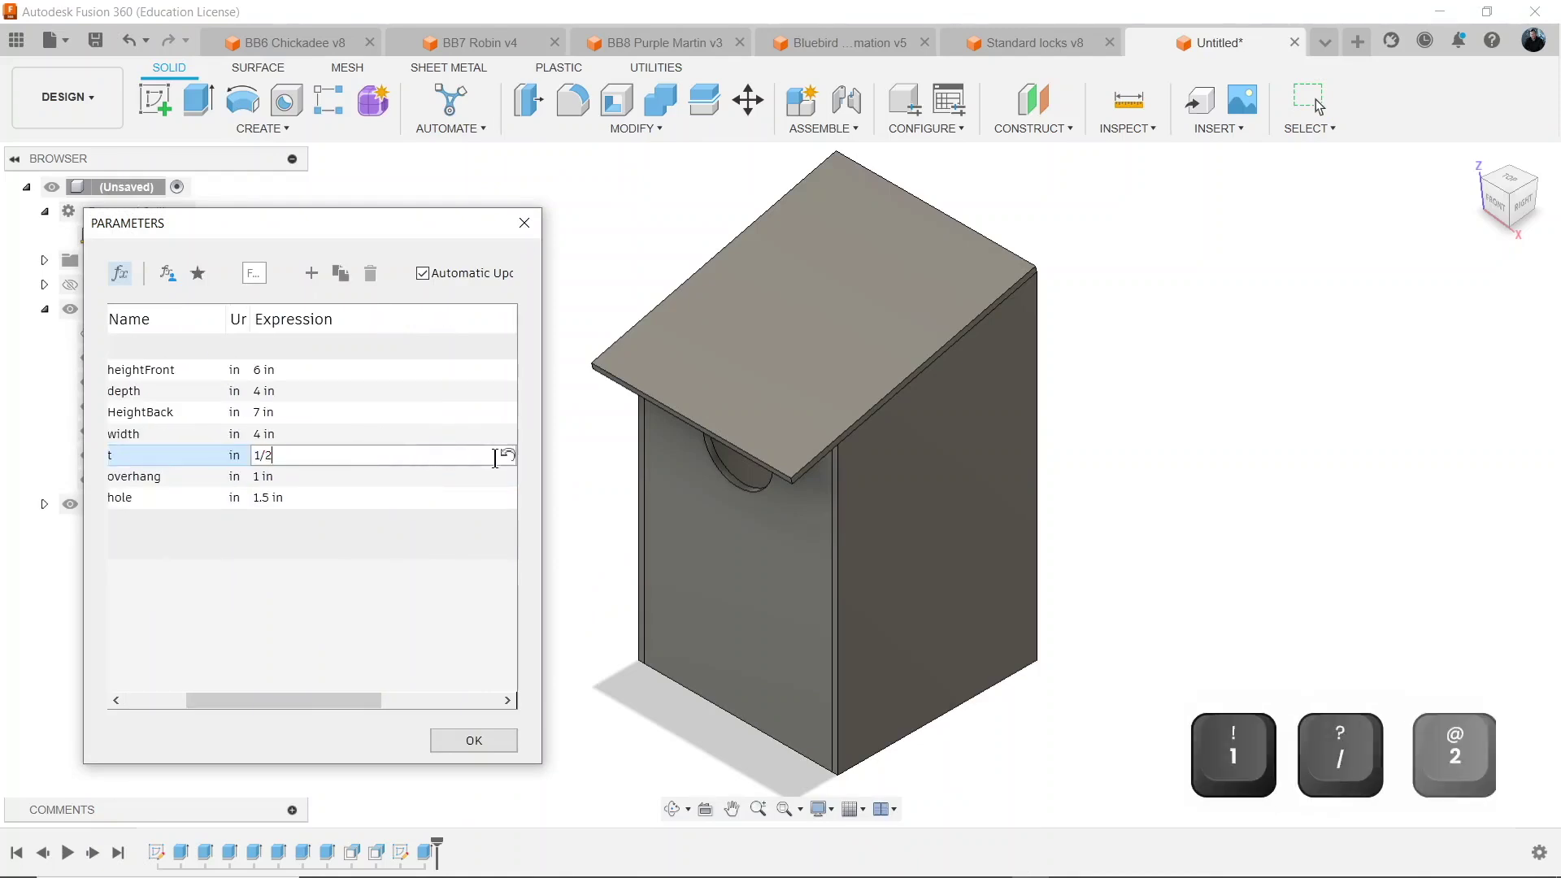
key(Return)
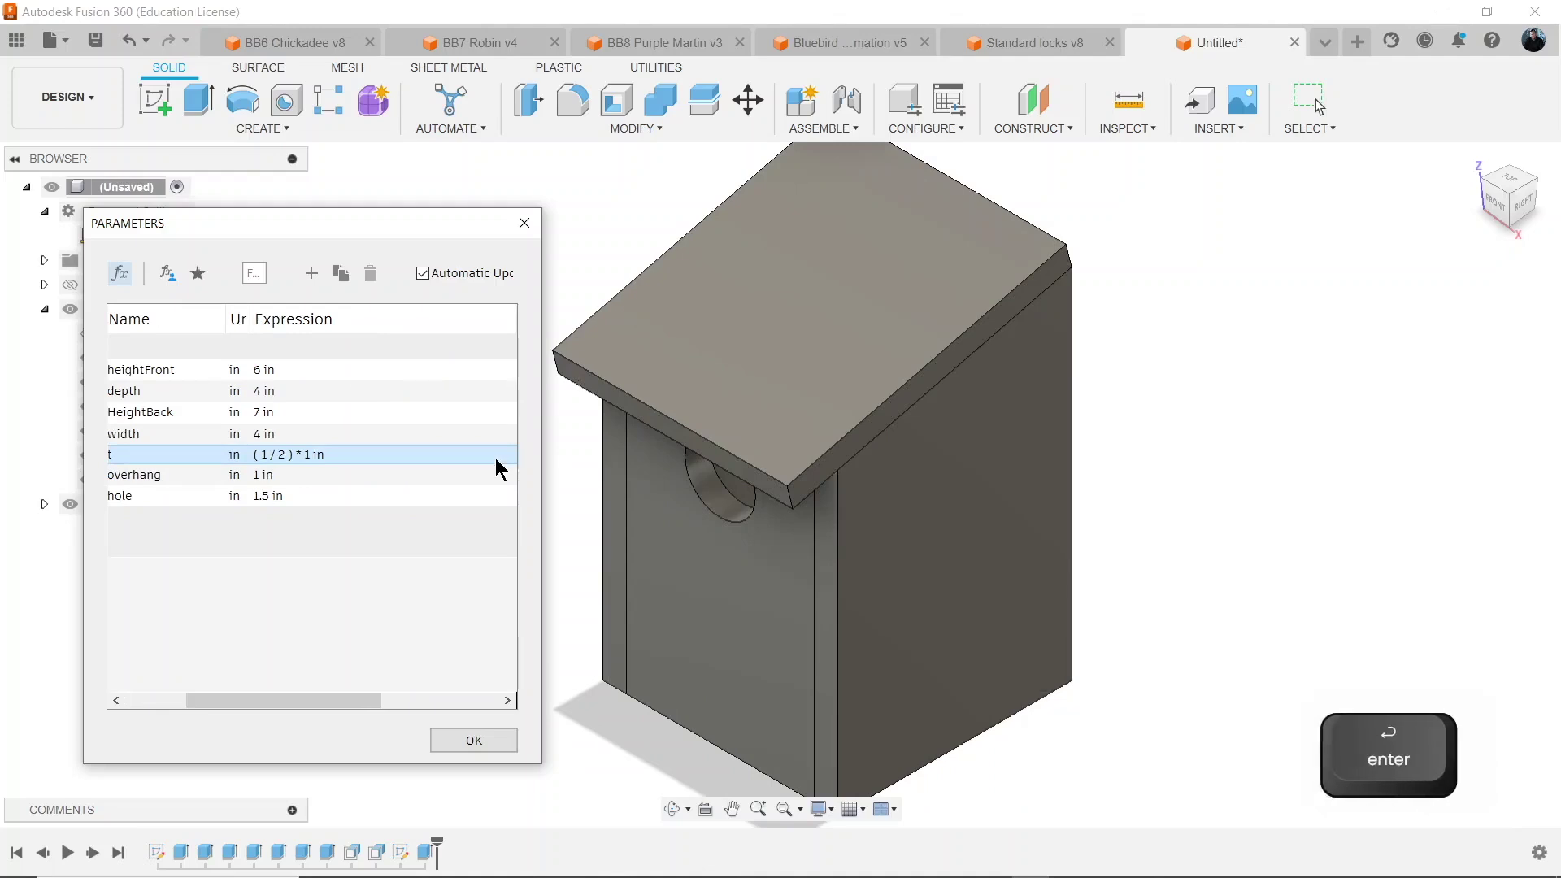
Set the panel thickness t back to 1/8 in and close the parameters table.
double_click(286, 453)
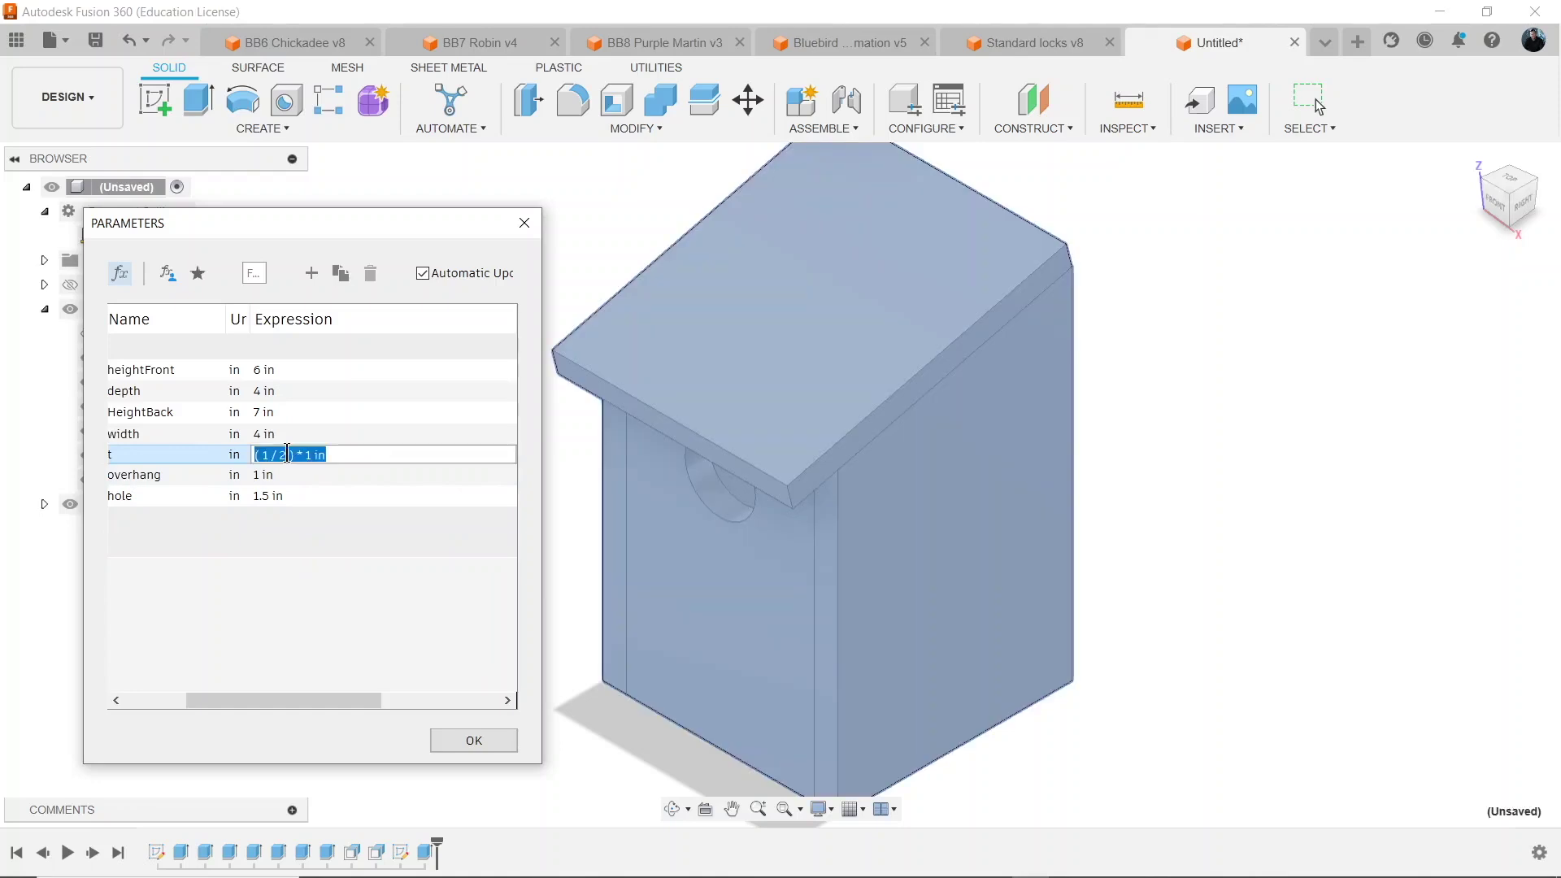
text(1/8)
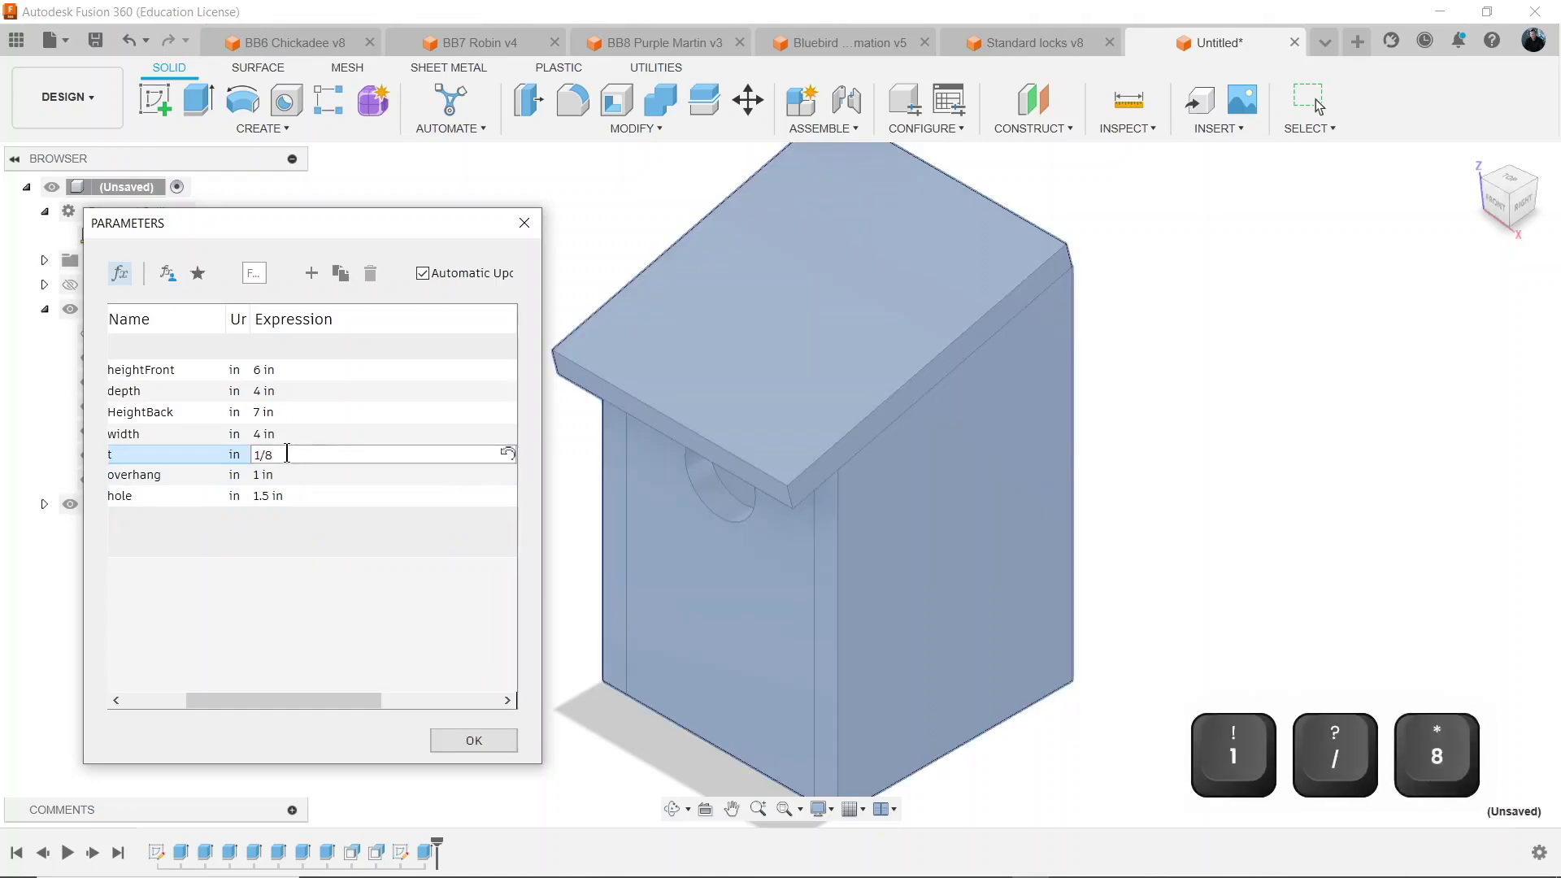
key(Return)
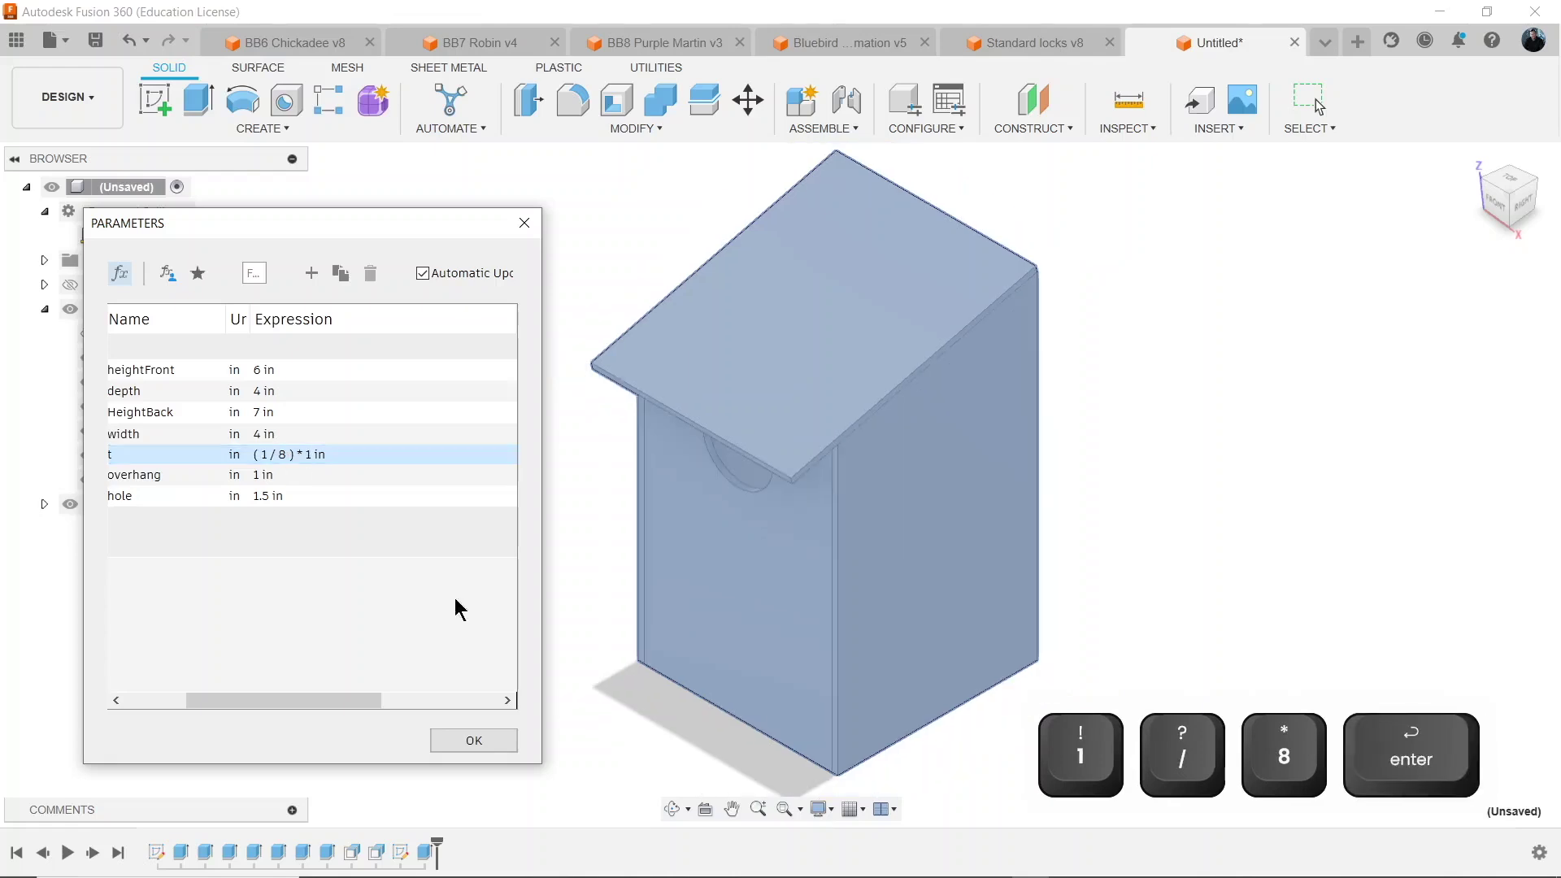
click(474, 740)
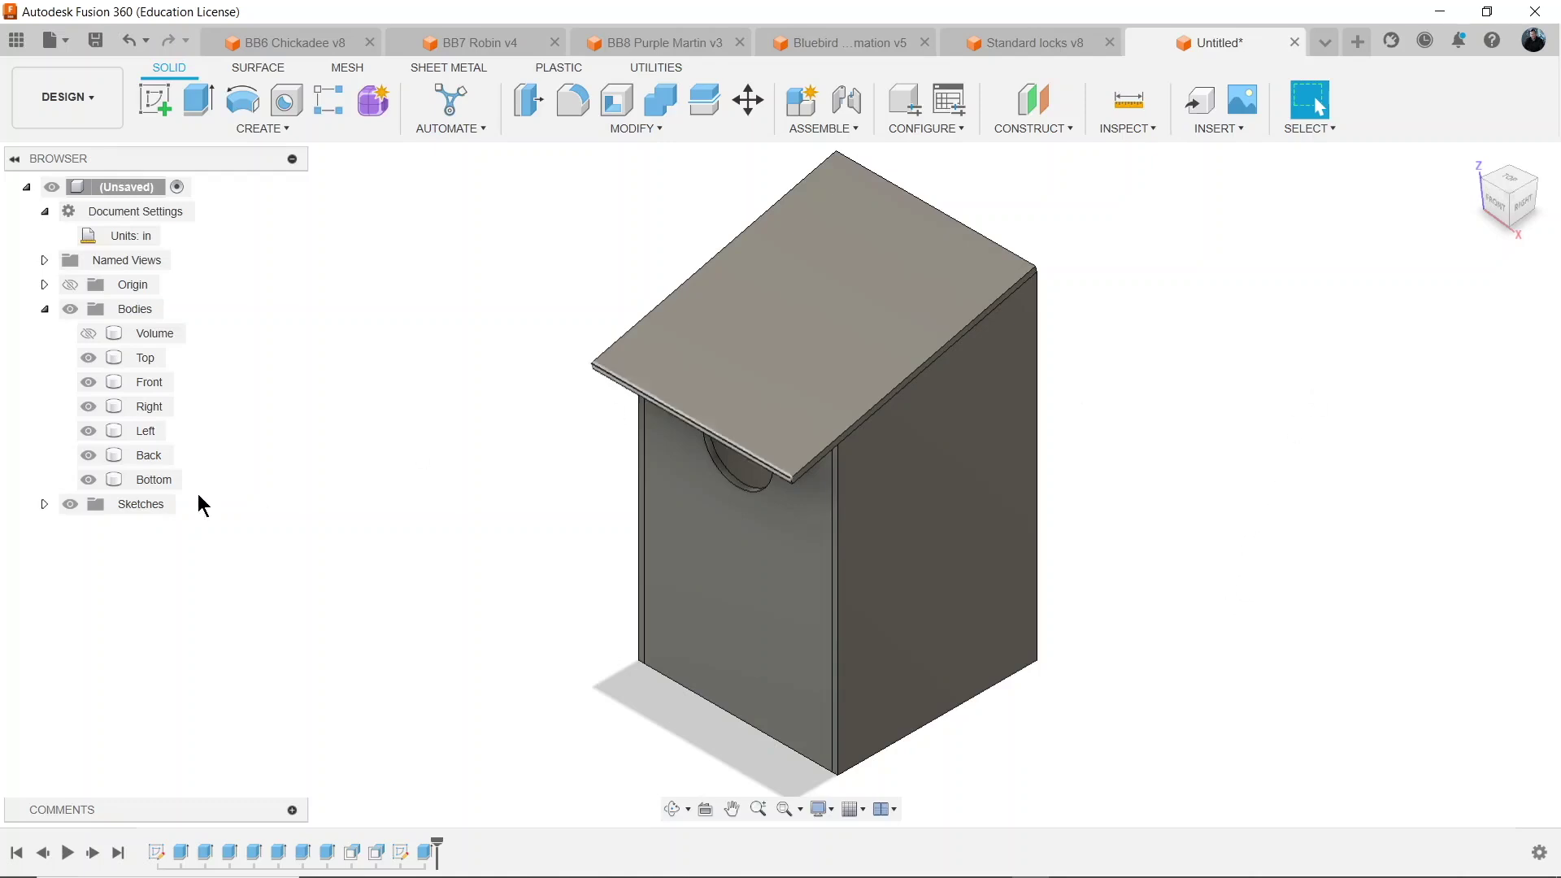
Edit the first Offset Faces feature, with its 12 selected panel edge faces, and set its distance to 3*t.
double_click(355, 855)
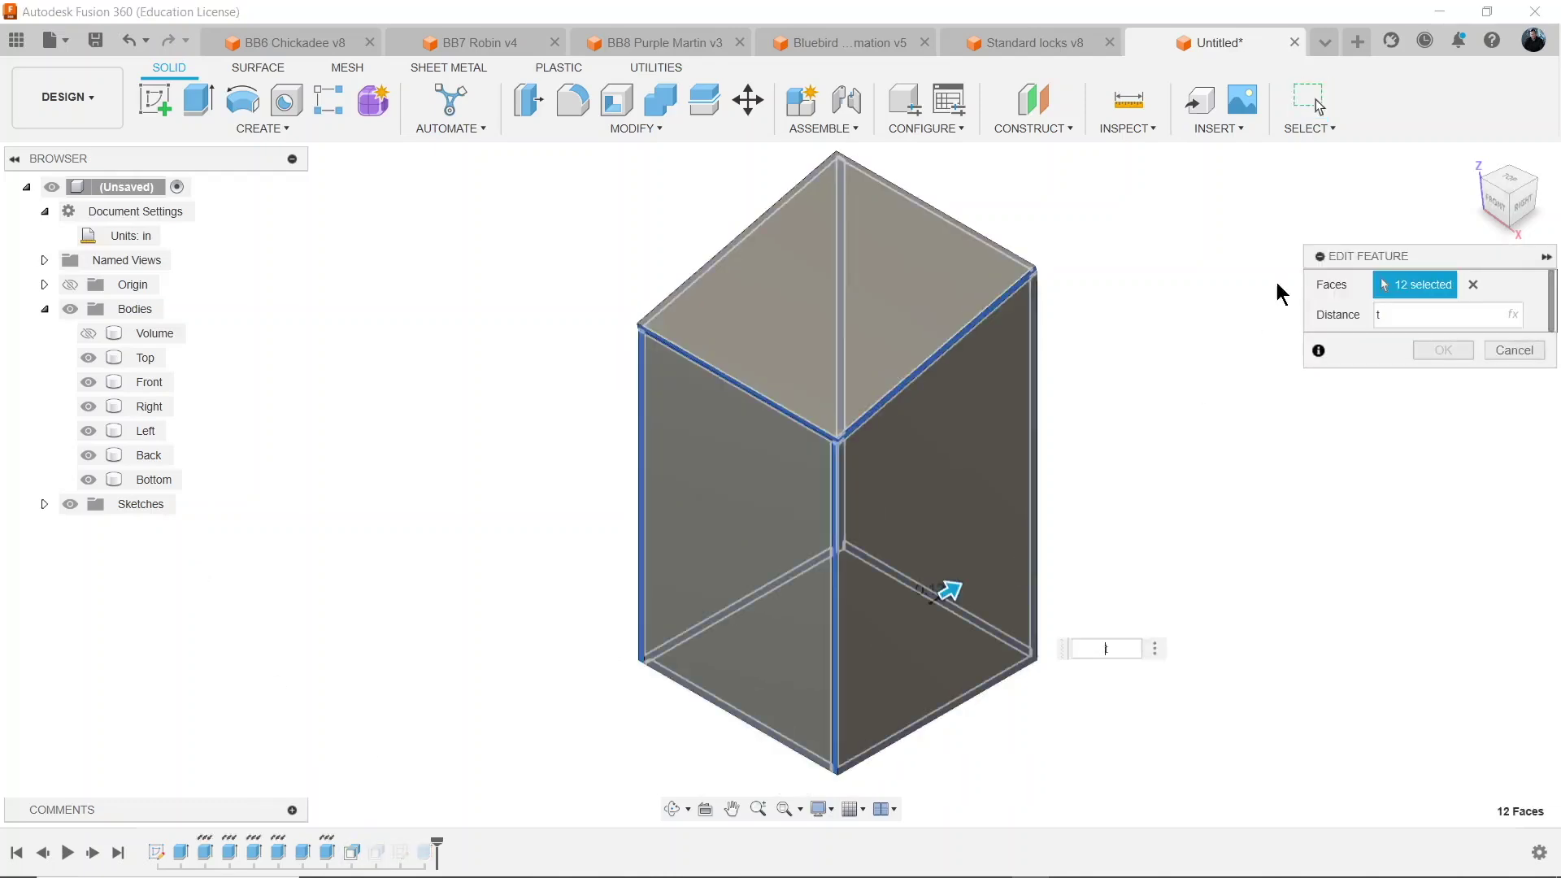
click(1431, 314)
text(3*t)
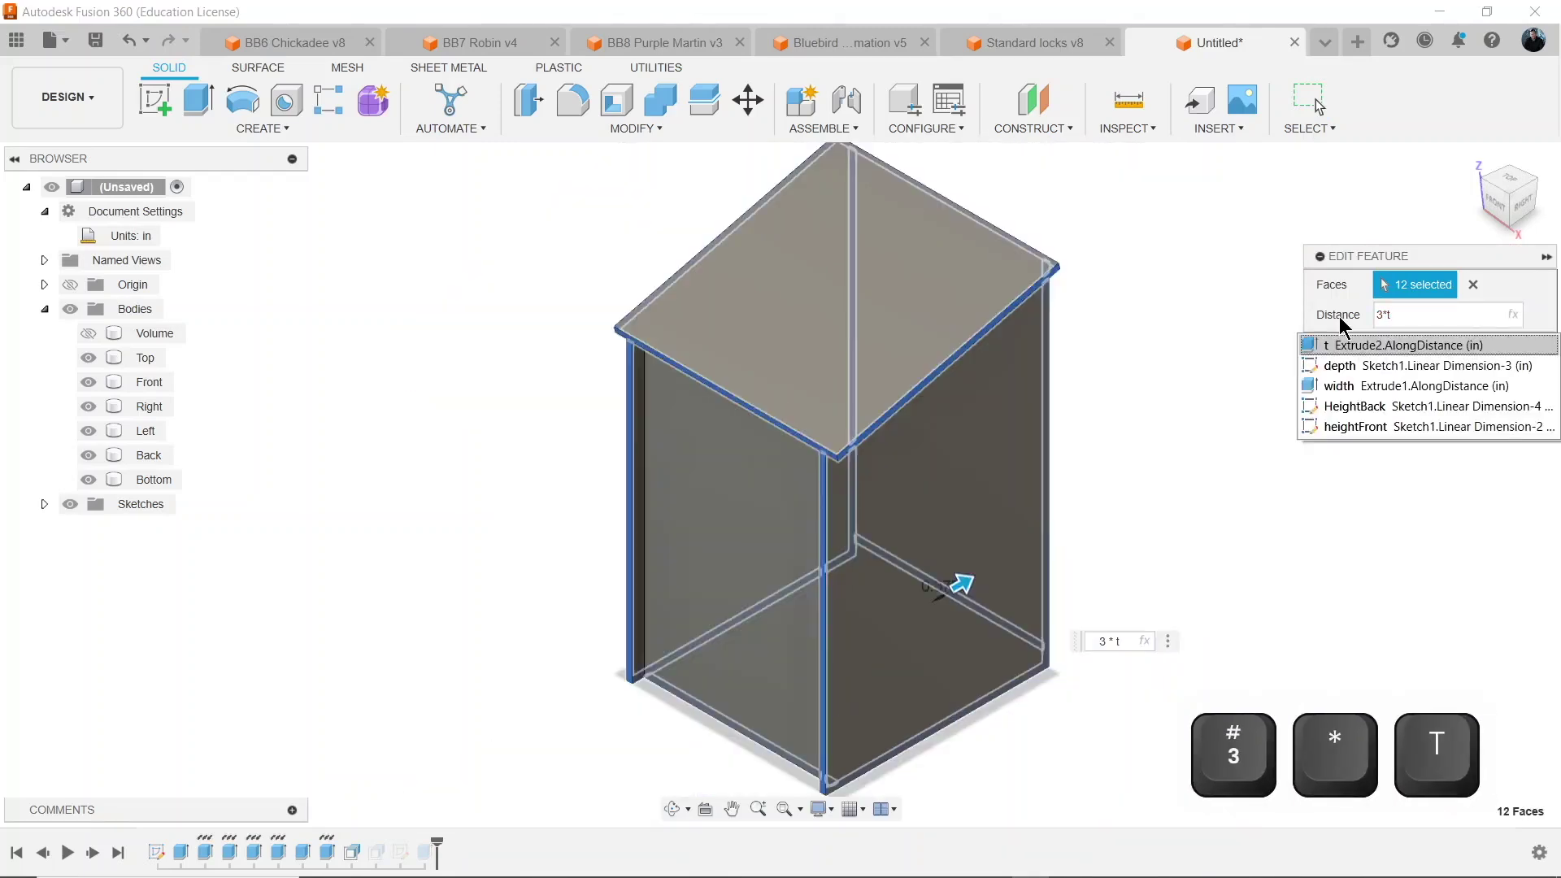
click(1391, 351)
click(1445, 349)
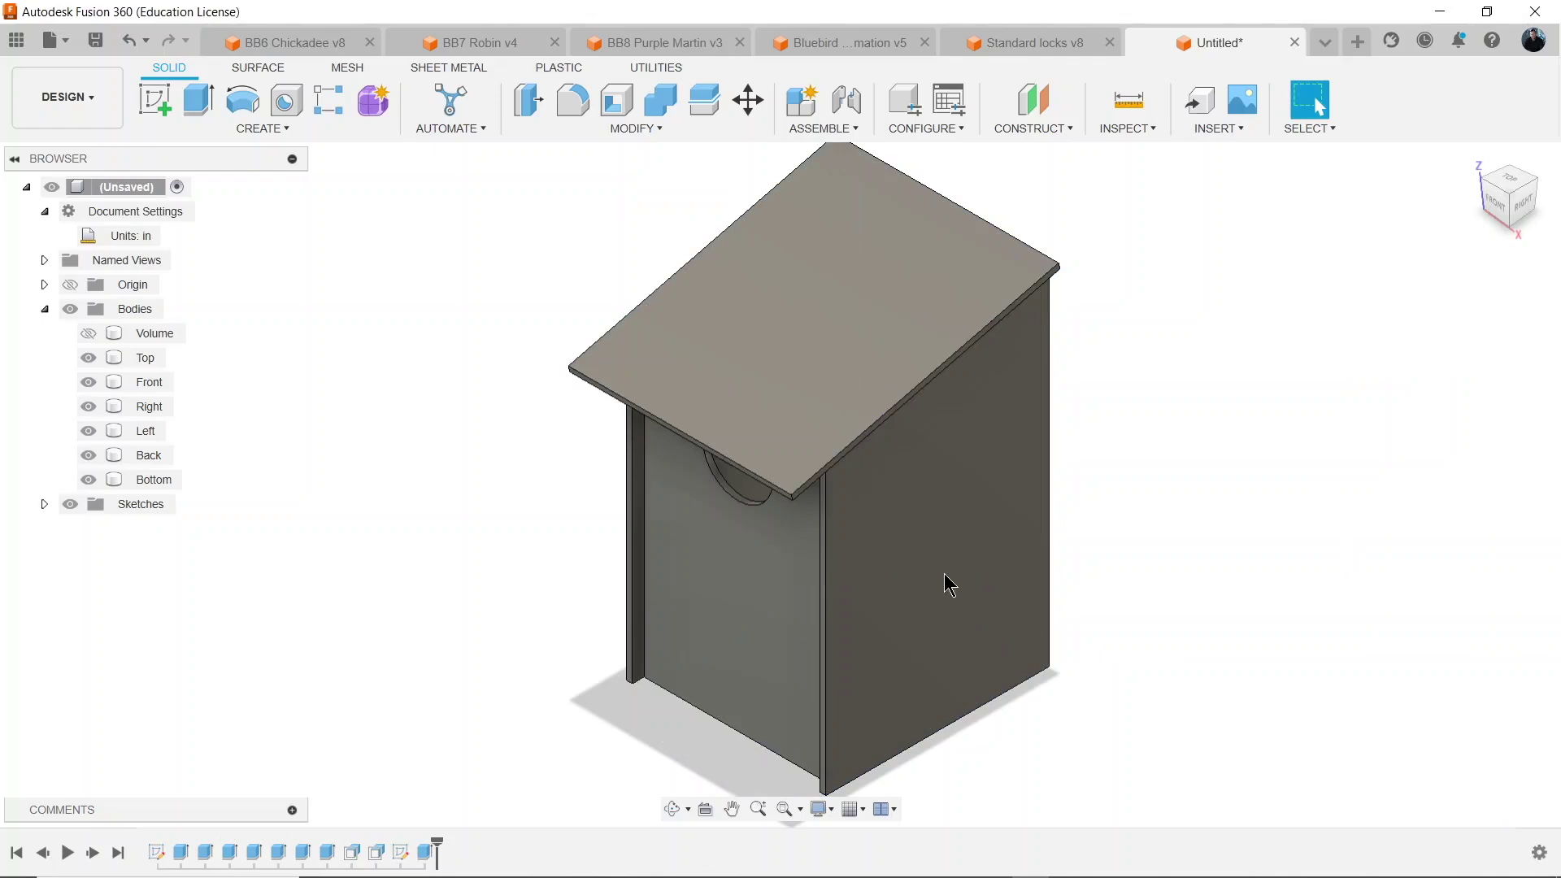
Start a sketch on the outer face of the Back panel and hide the Top, Front, Right, Left and Bottom bodies.
click(1540, 186)
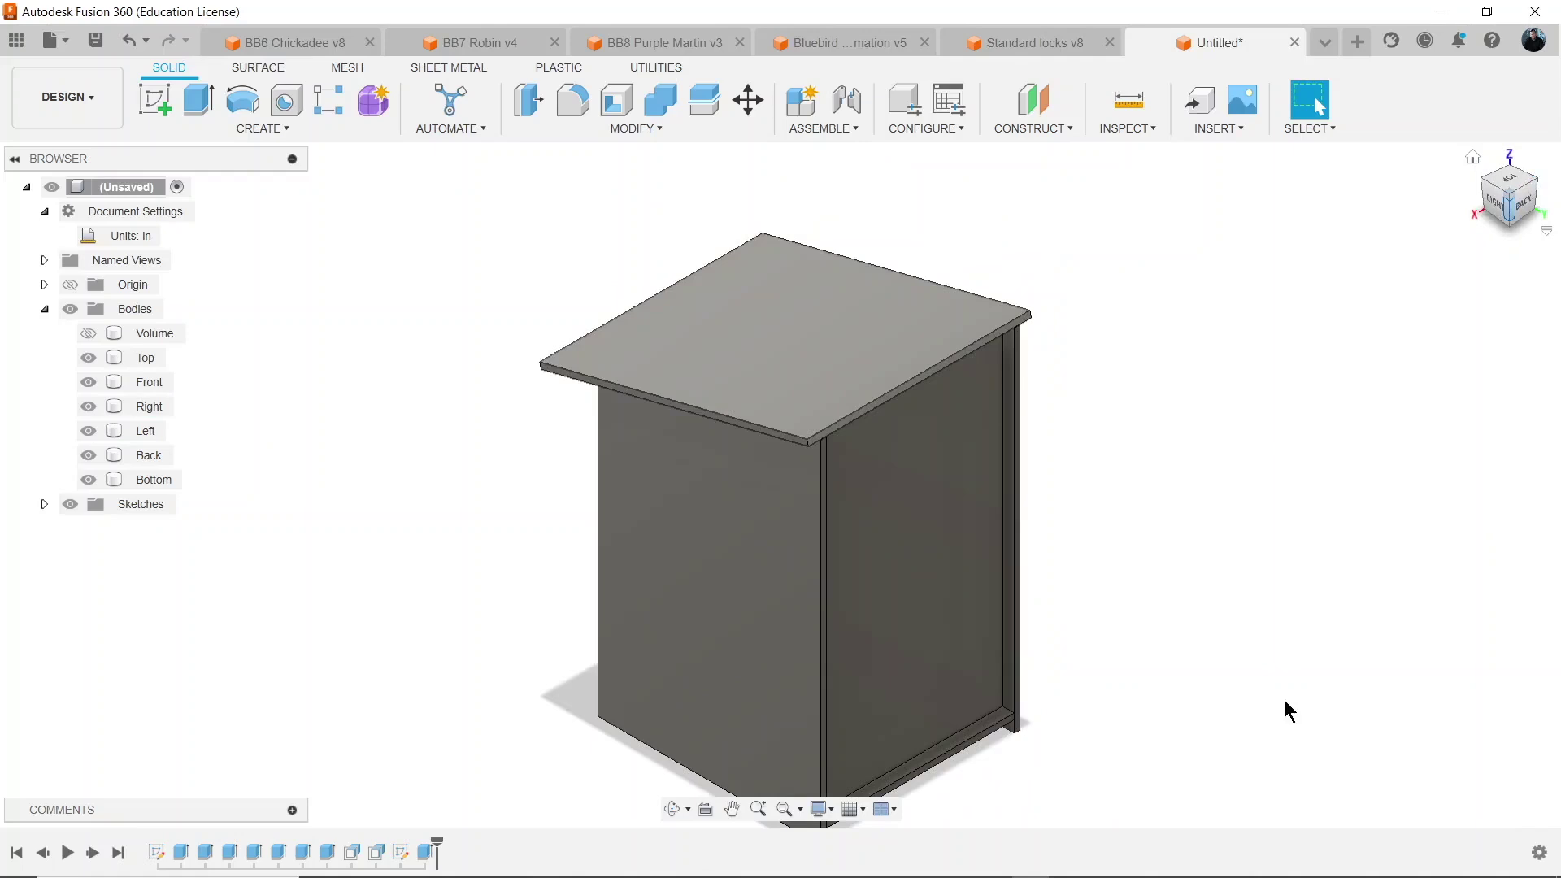
click(153, 101)
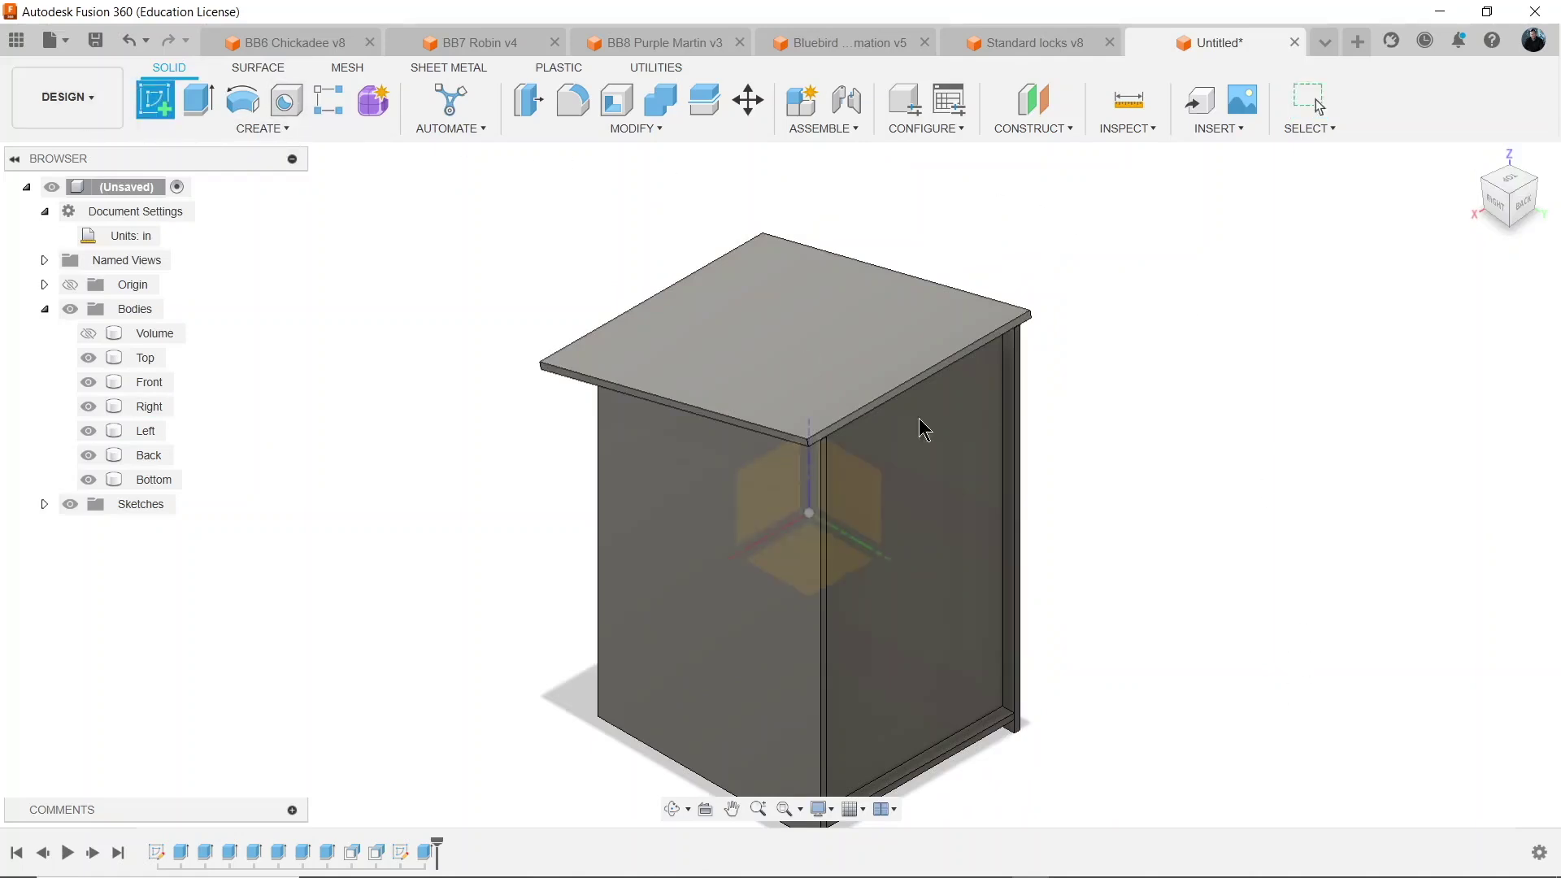
click(935, 579)
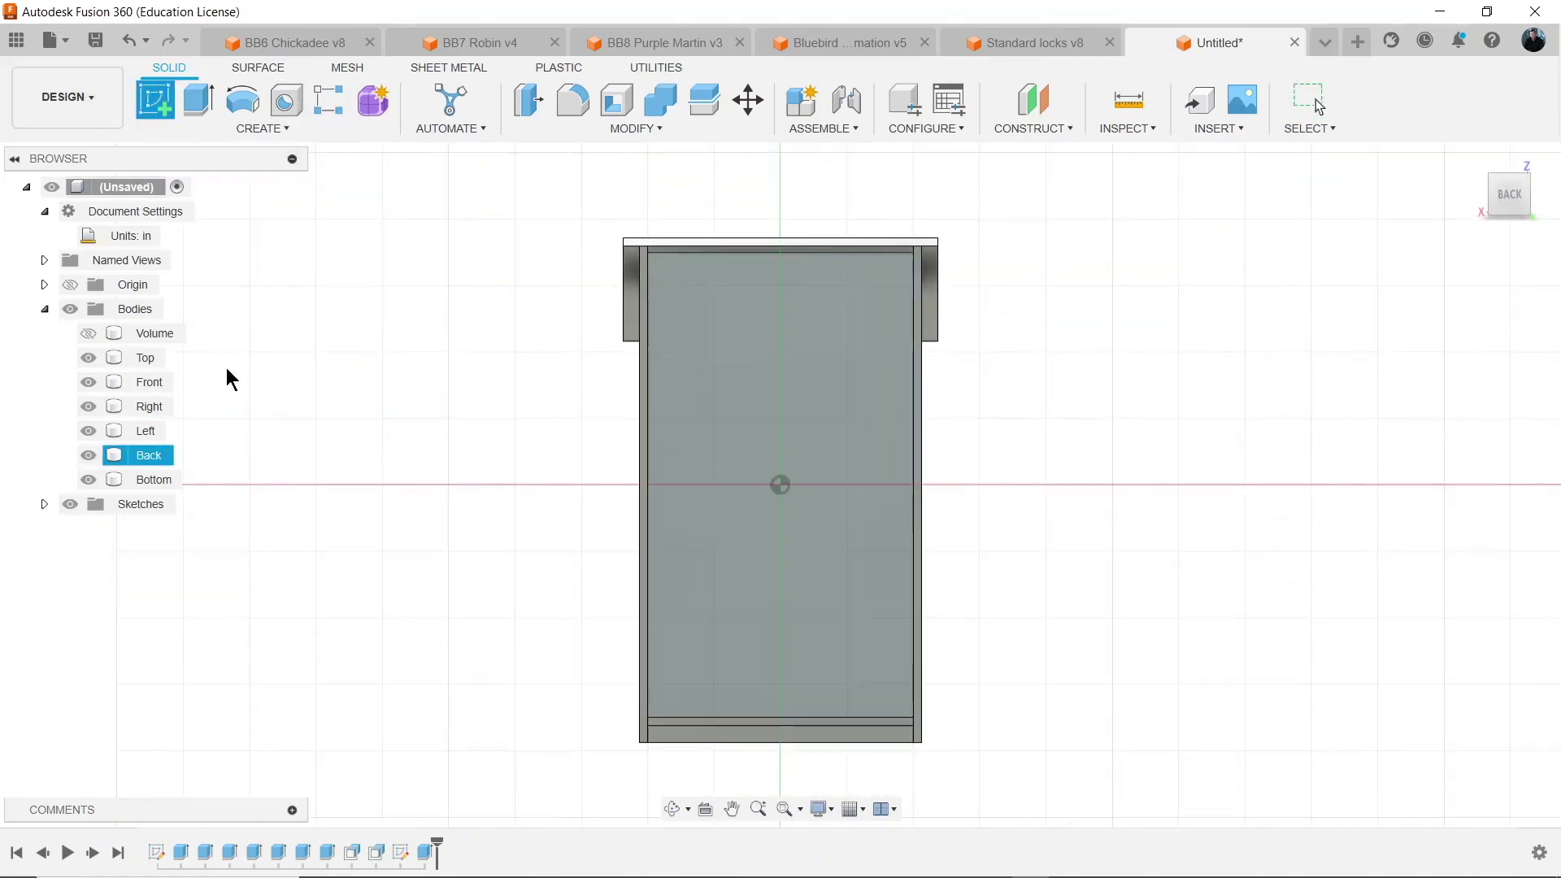
click(88, 357)
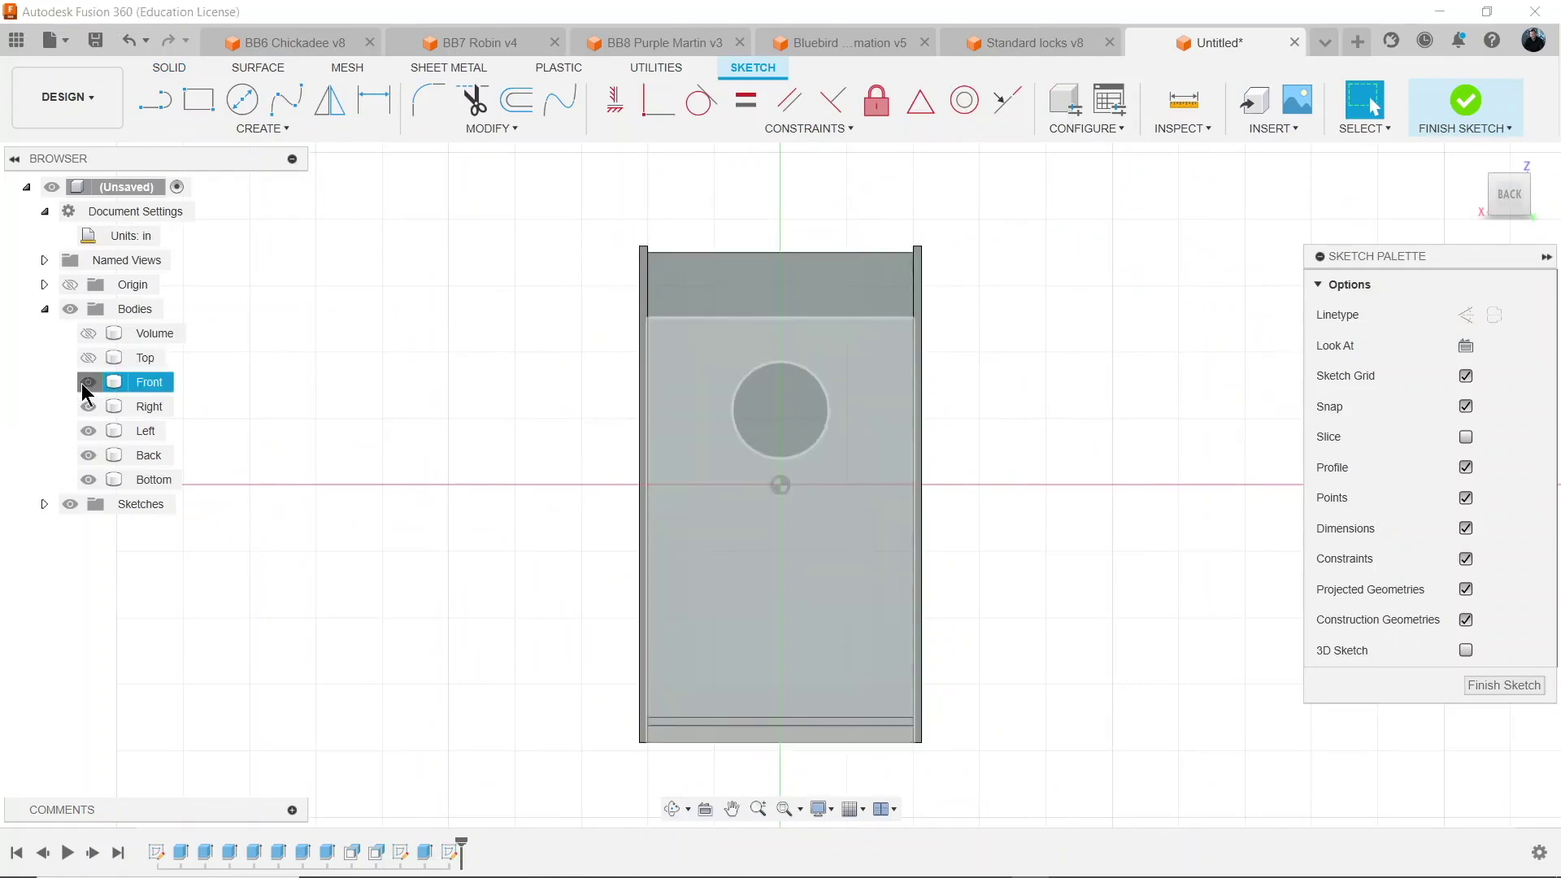
click(88, 382)
click(88, 406)
click(88, 430)
click(87, 480)
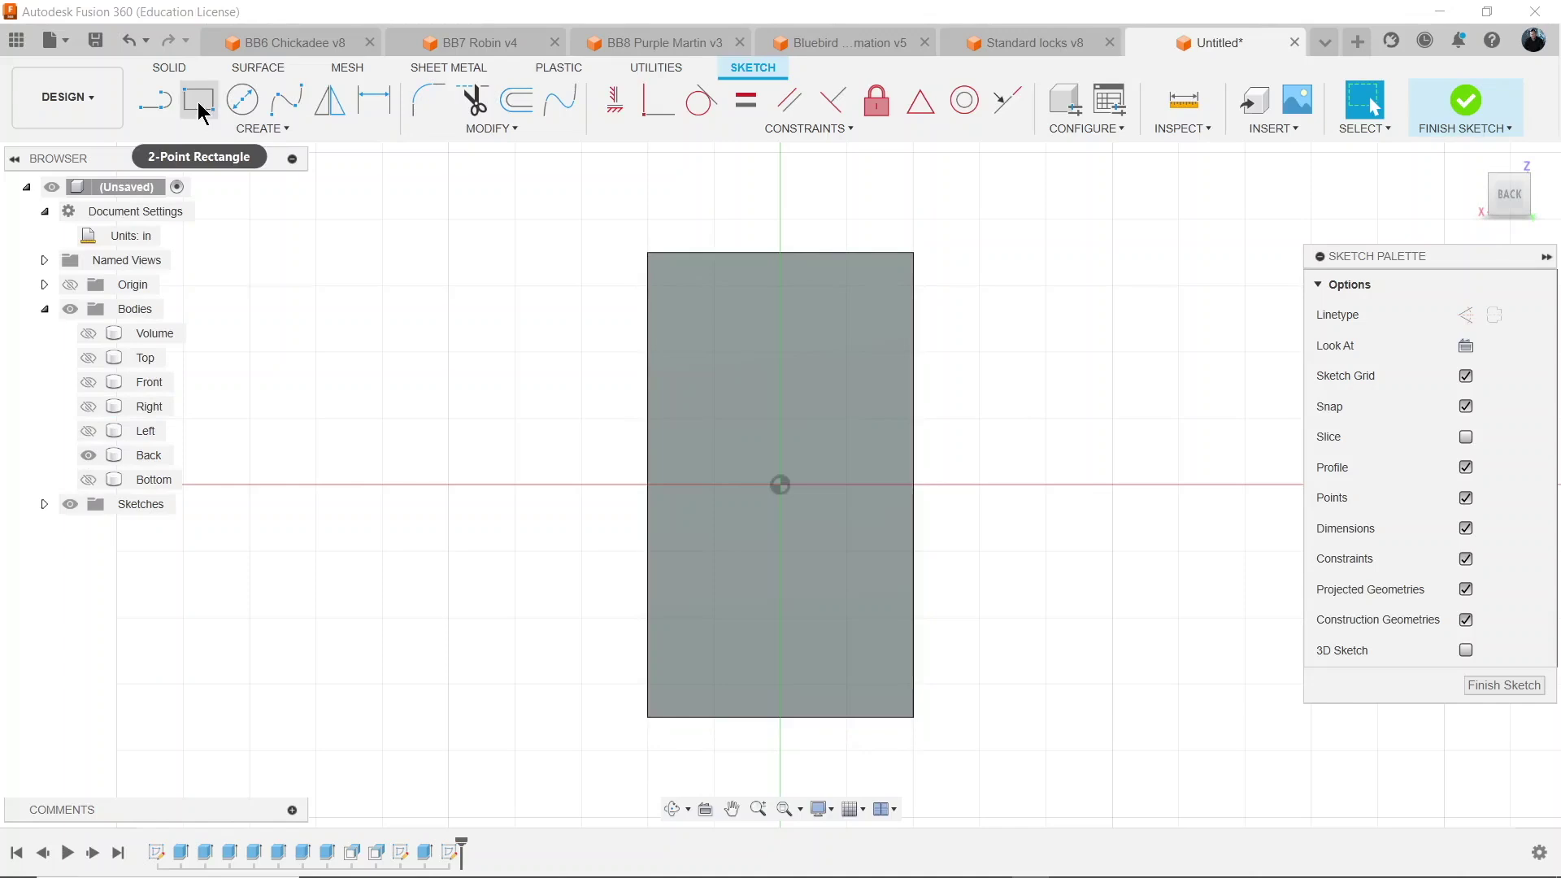
Draw a tab rectangle outward from the Back panel's side edge near its upper end, with height lock=1 in and width 3*t.
click(200, 108)
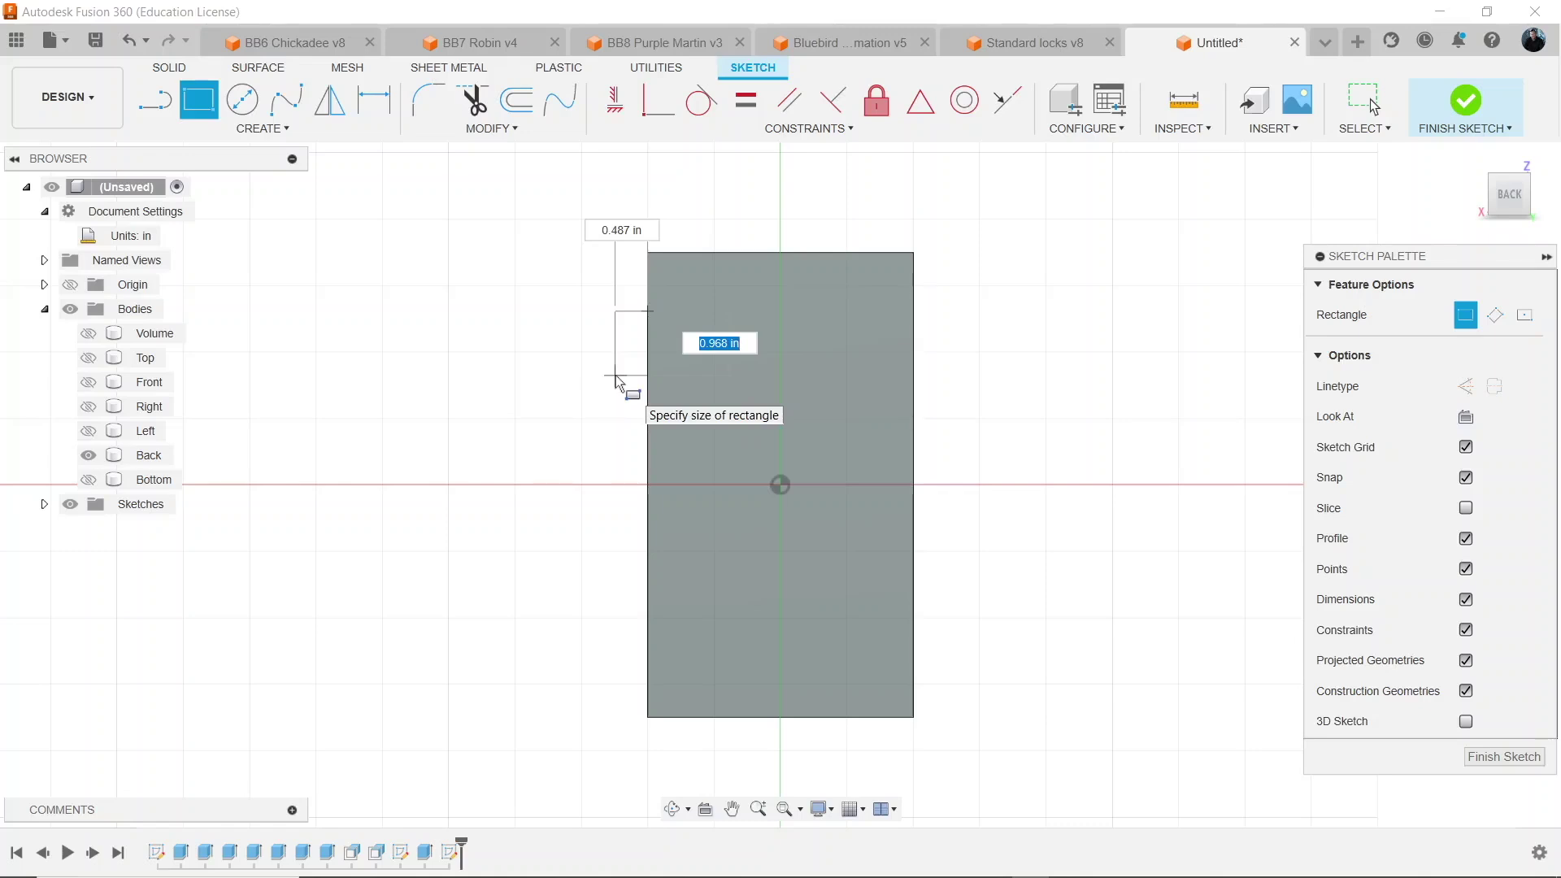
text(lock=1)
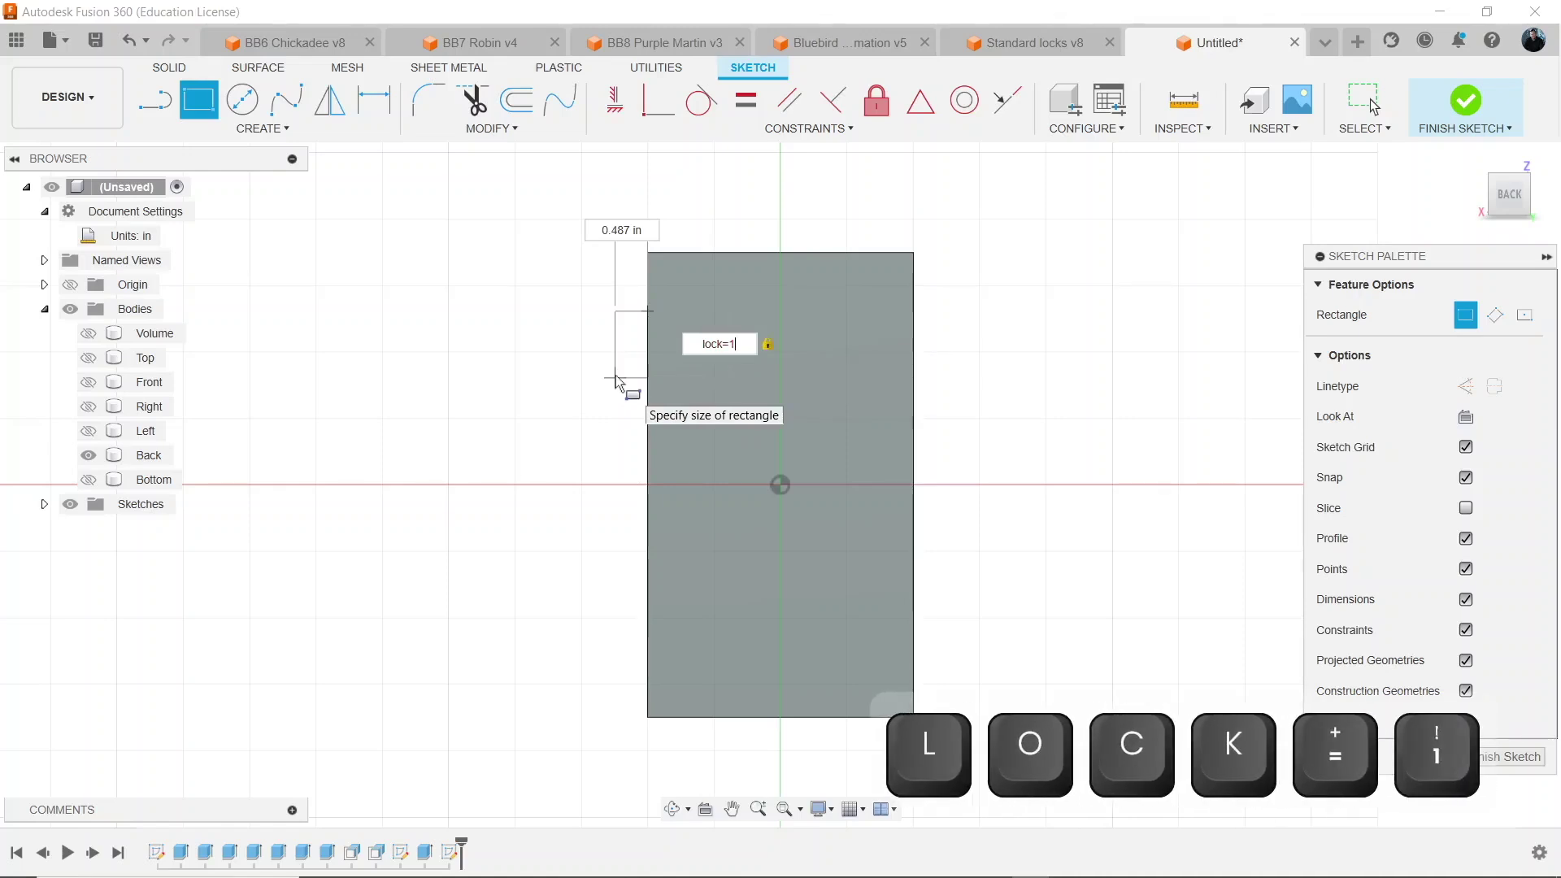
key(Tab)
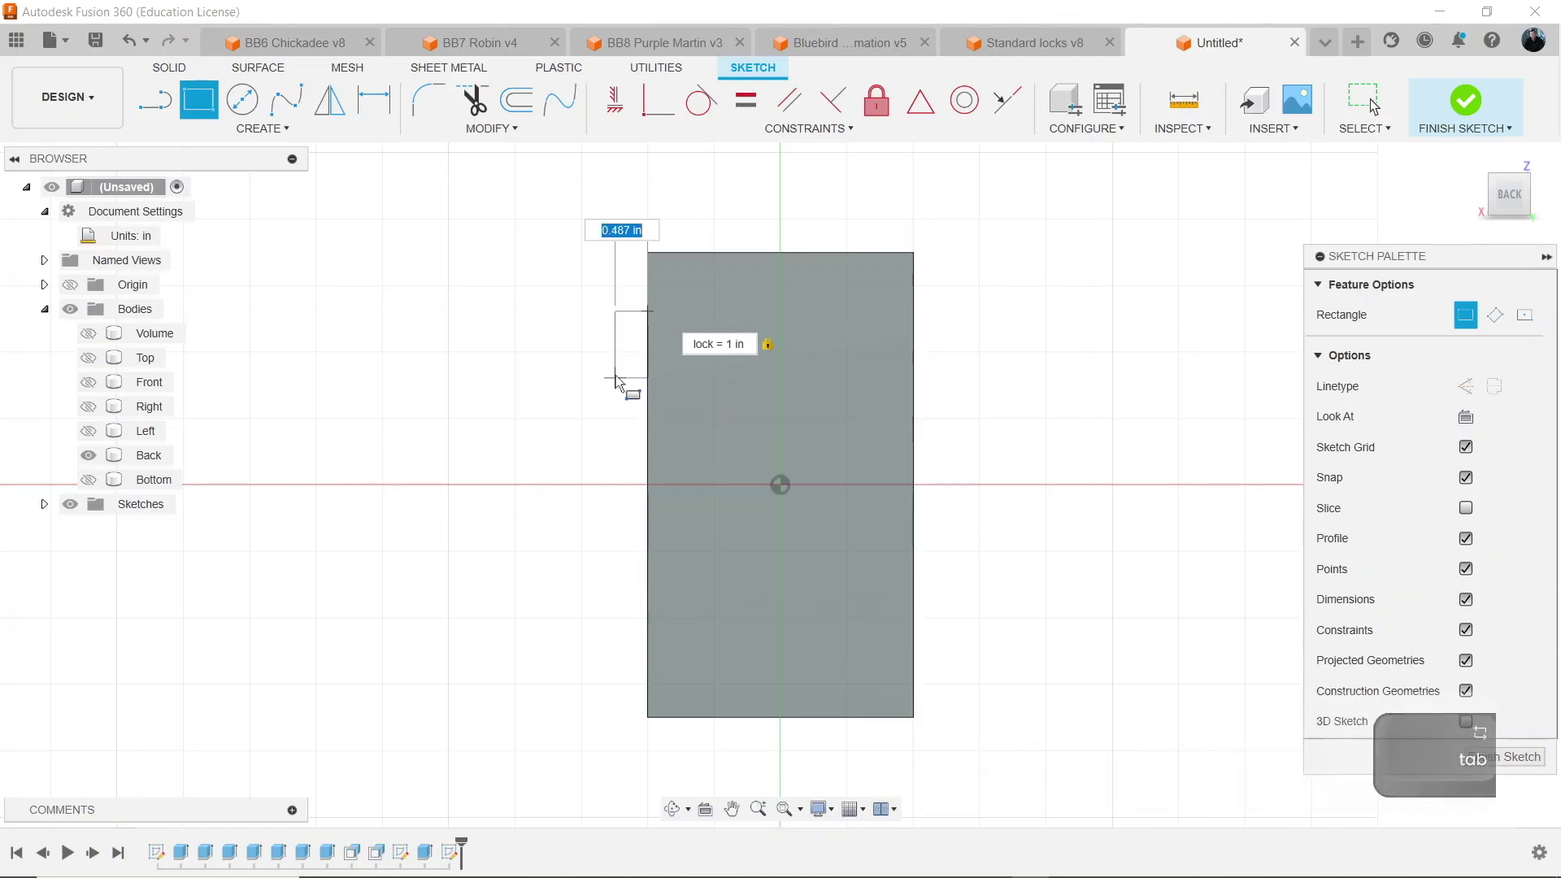
text(3*t)
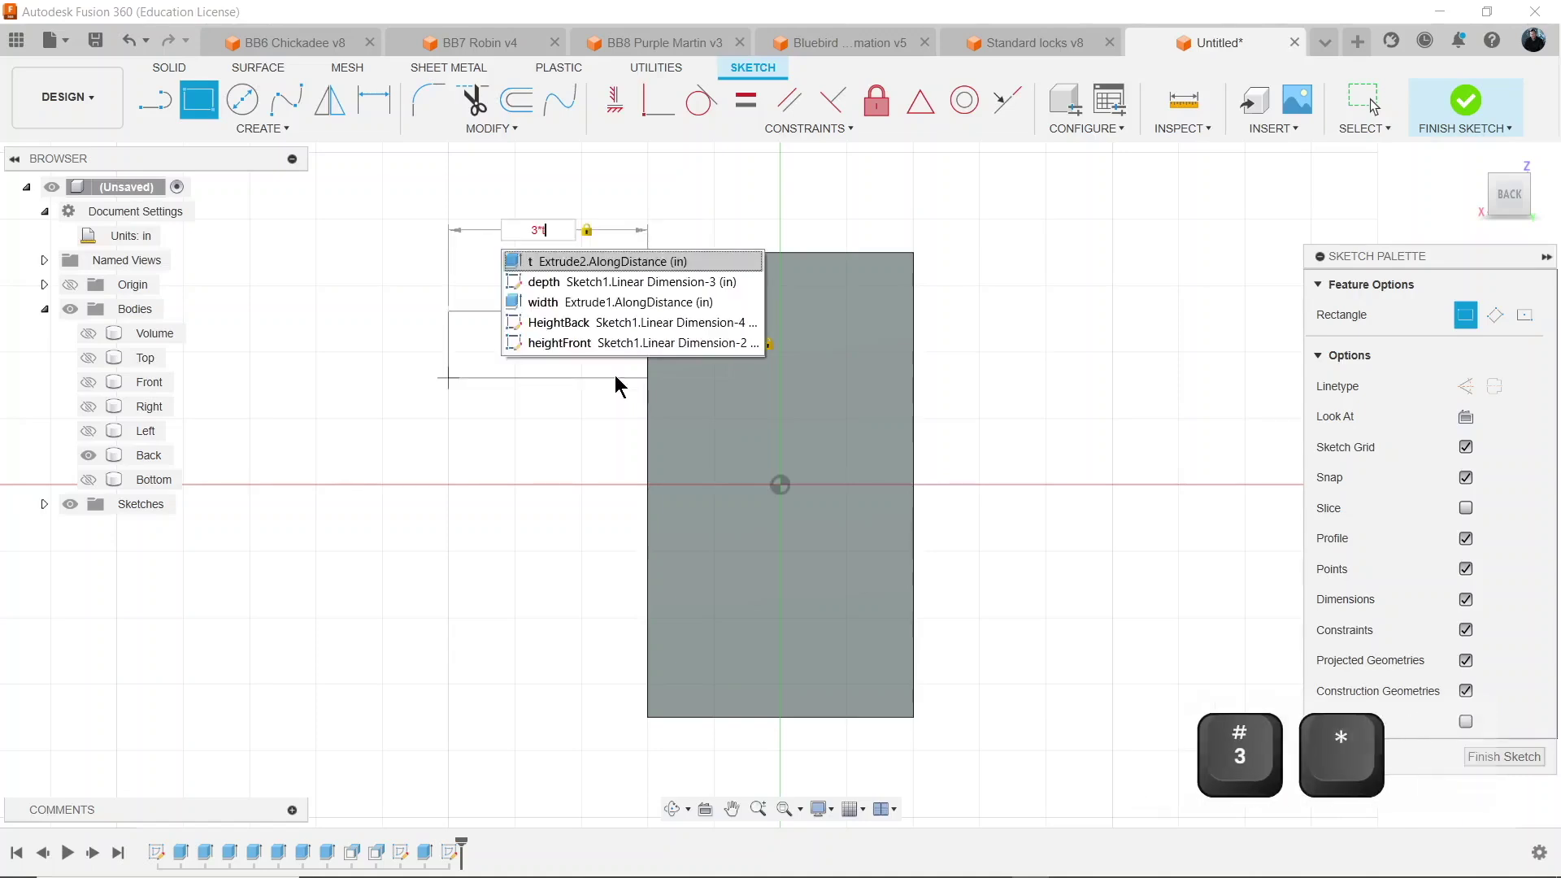
key(Return)
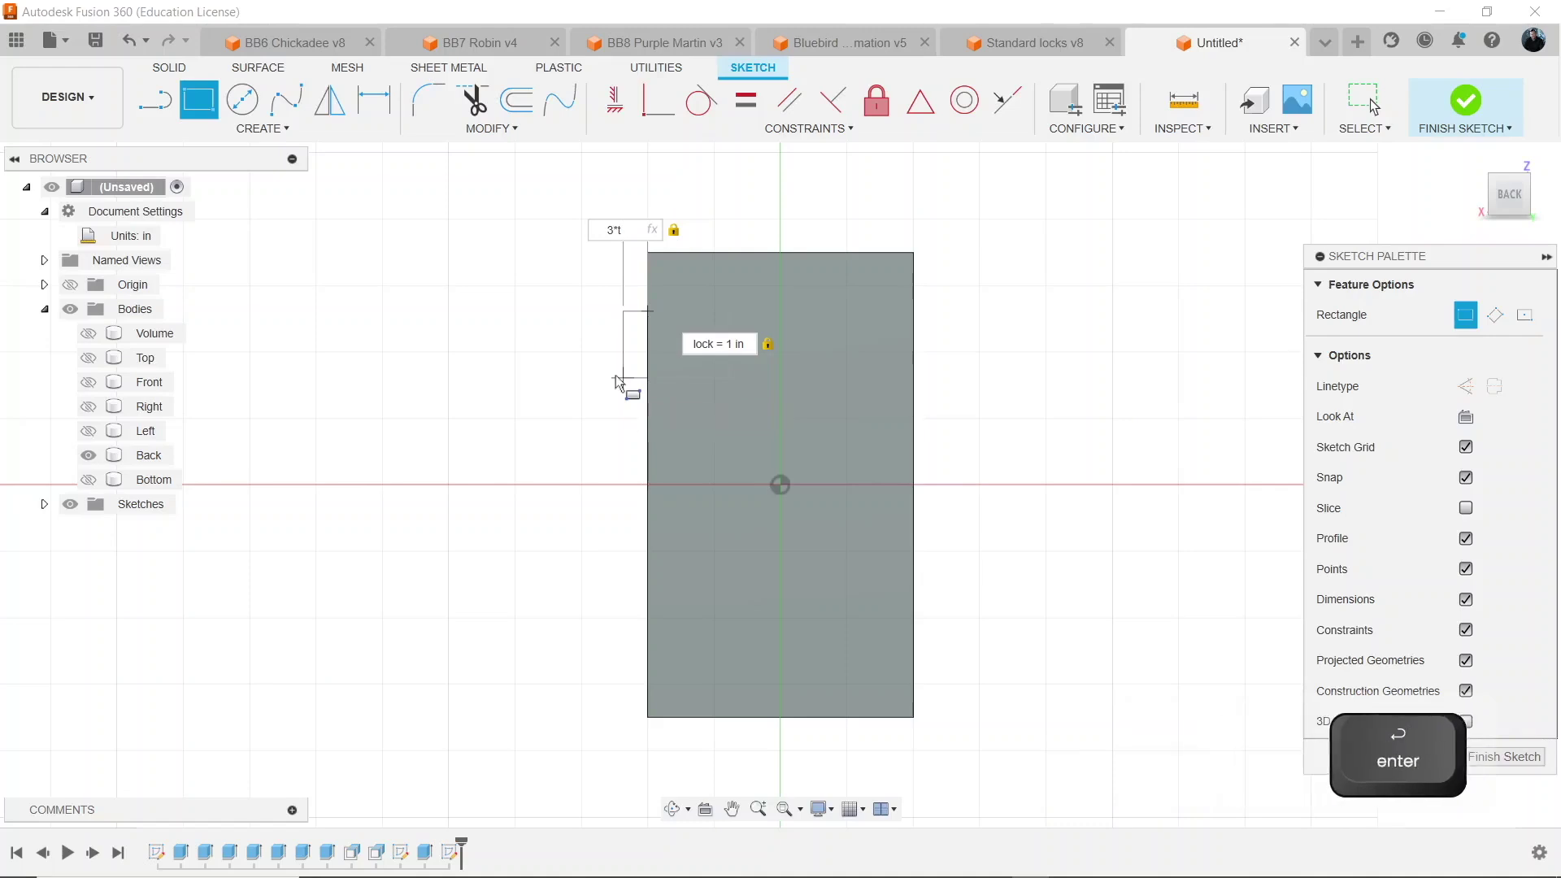
key(Return)
Dimension the distance from the Back panel's upper edge to the tab rectangle's upper edge as lock.
scroll(620, 374, up, 3)
scroll(625, 275, up, 3)
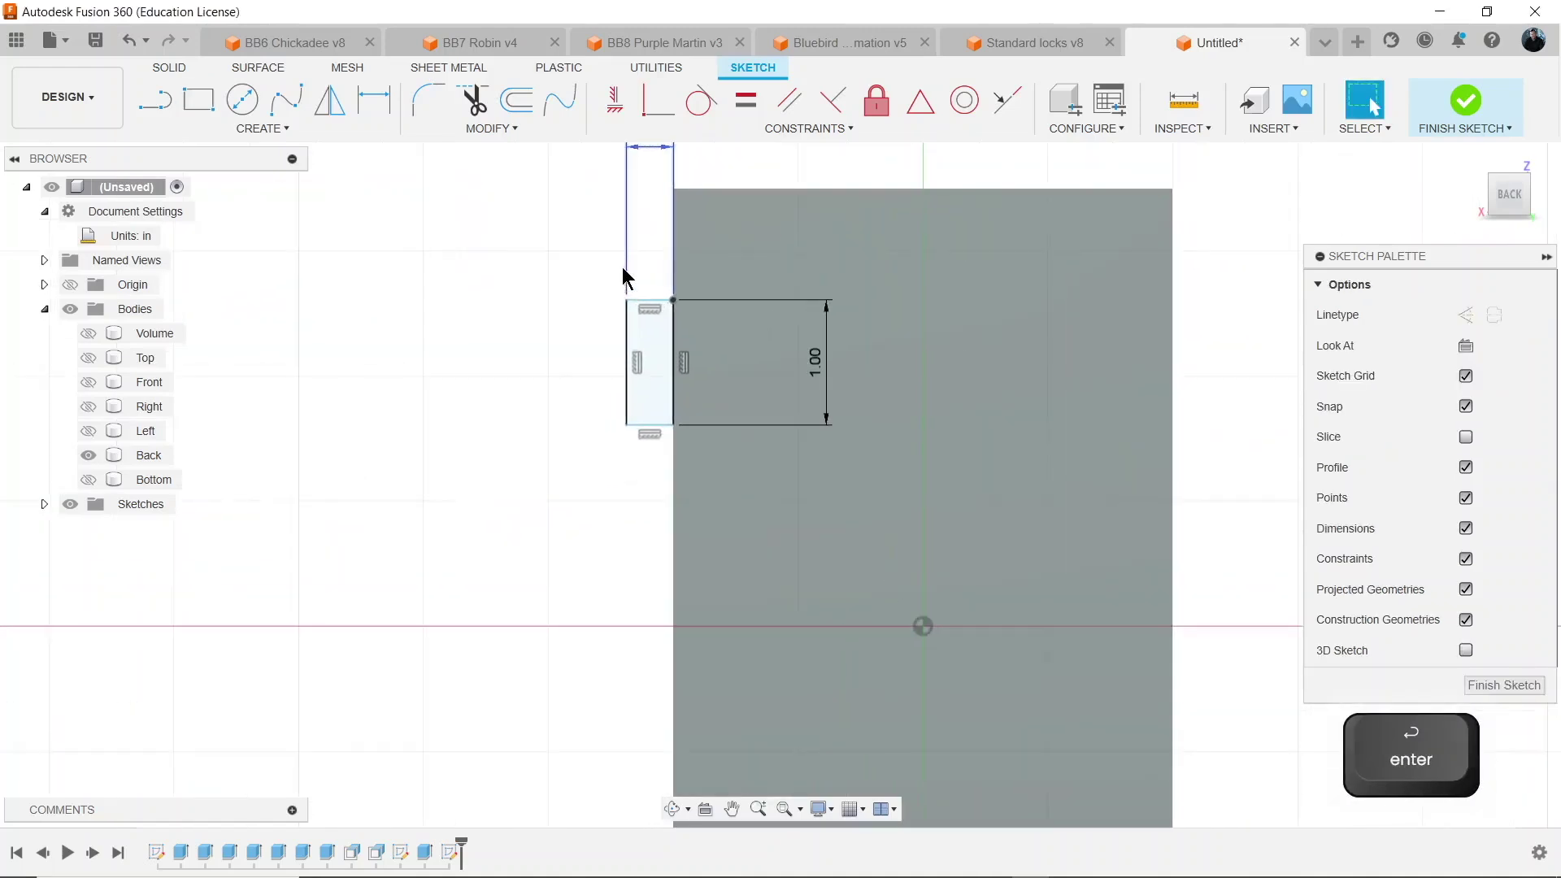
mouse_move(627, 271)
middle_down()
mouse_move(631, 258)
mouse_move(434, 428)
mouse_move(449, 424)
middle_up()
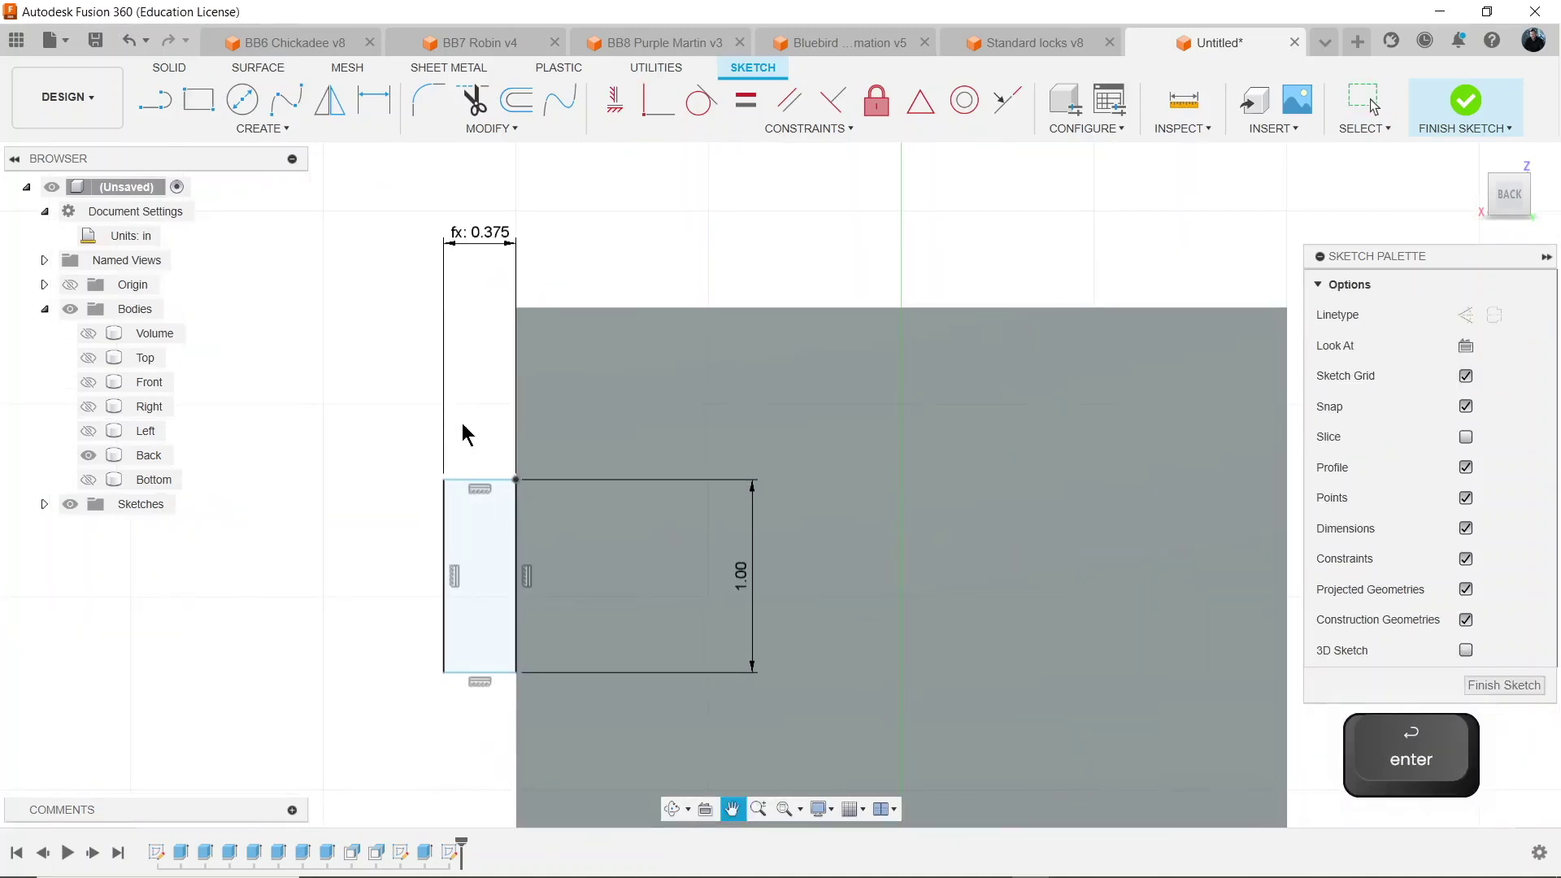
key(d)
click(478, 481)
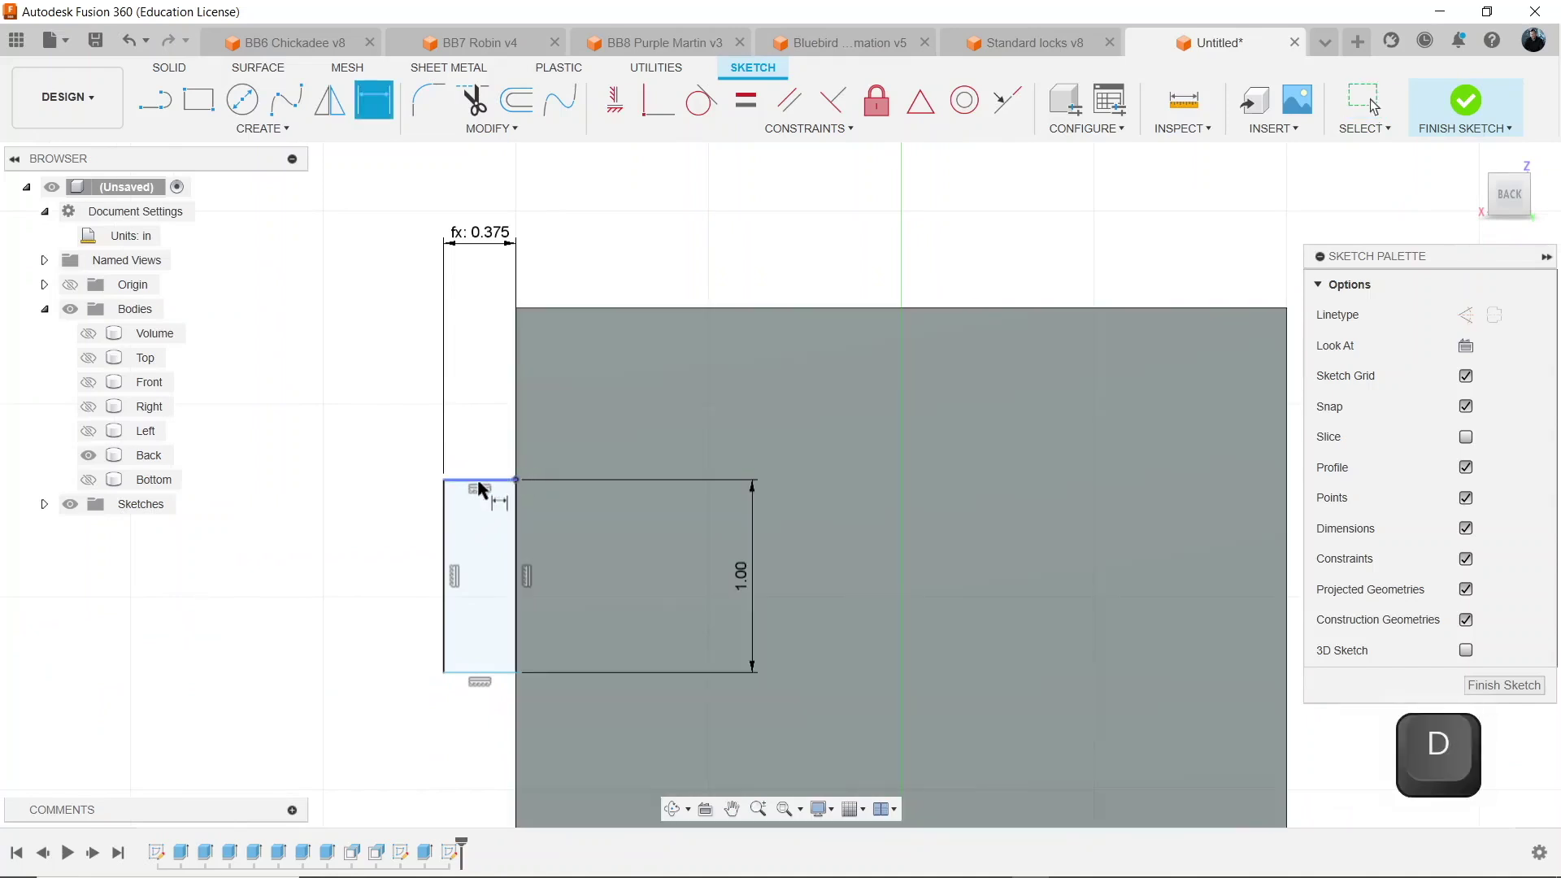
click(582, 309)
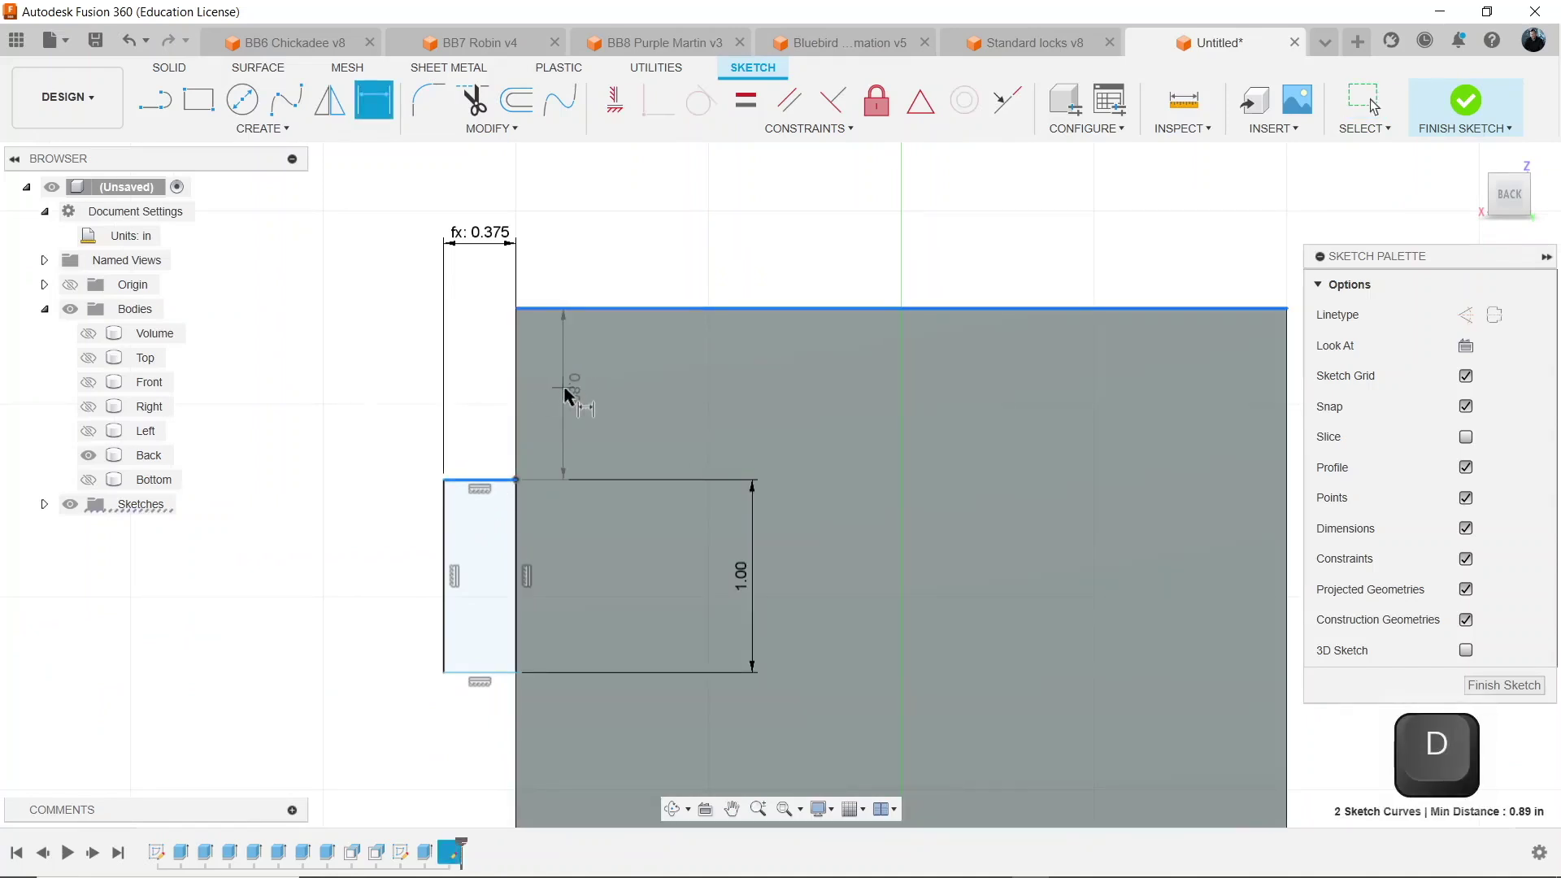
click(574, 398)
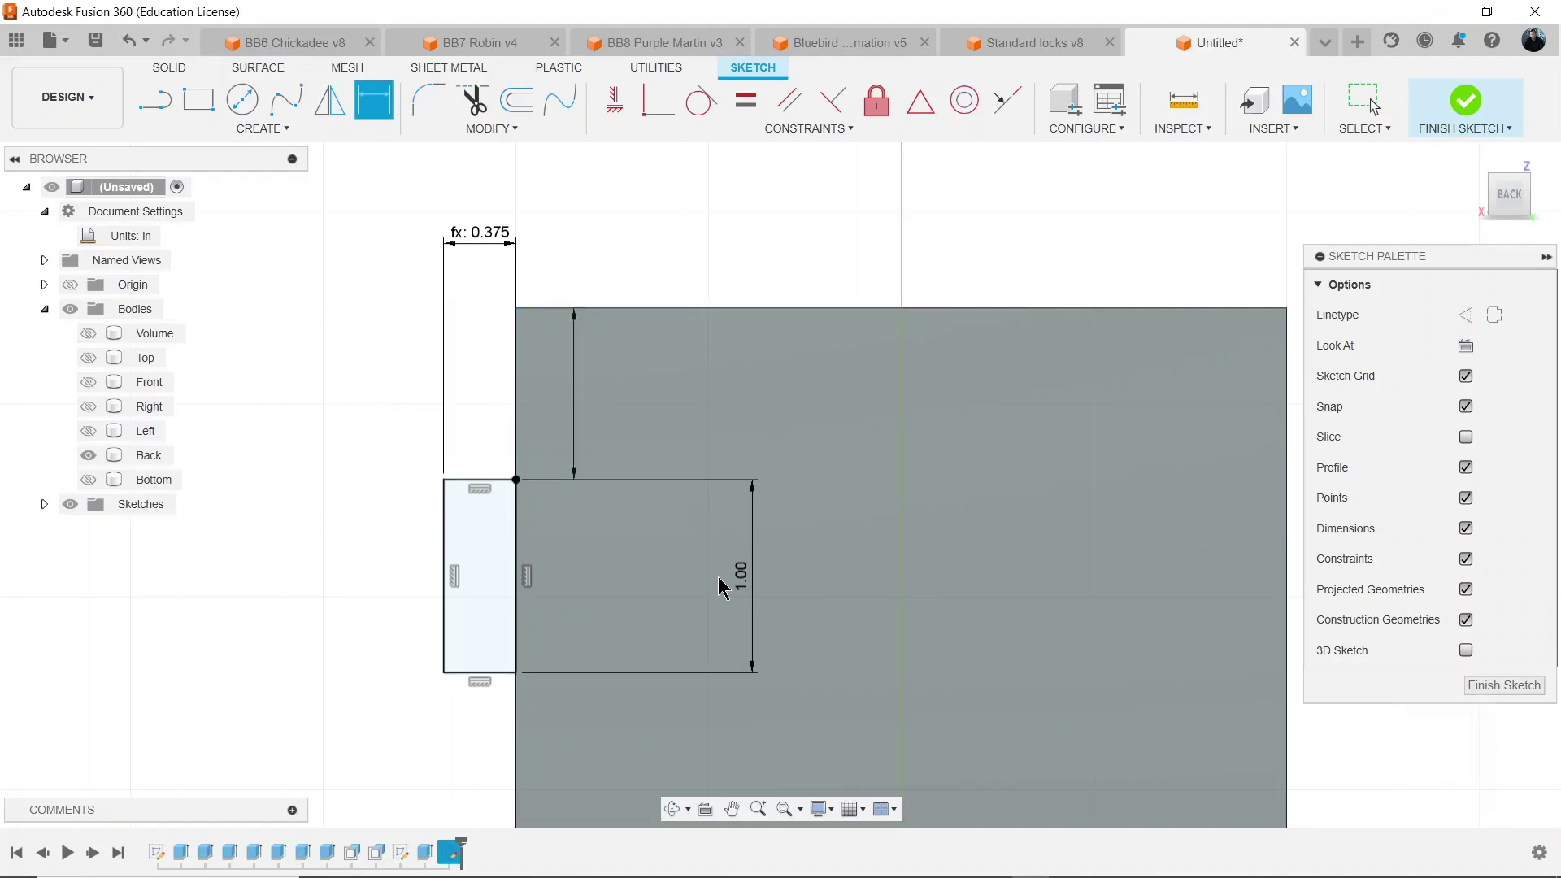
text(lock)
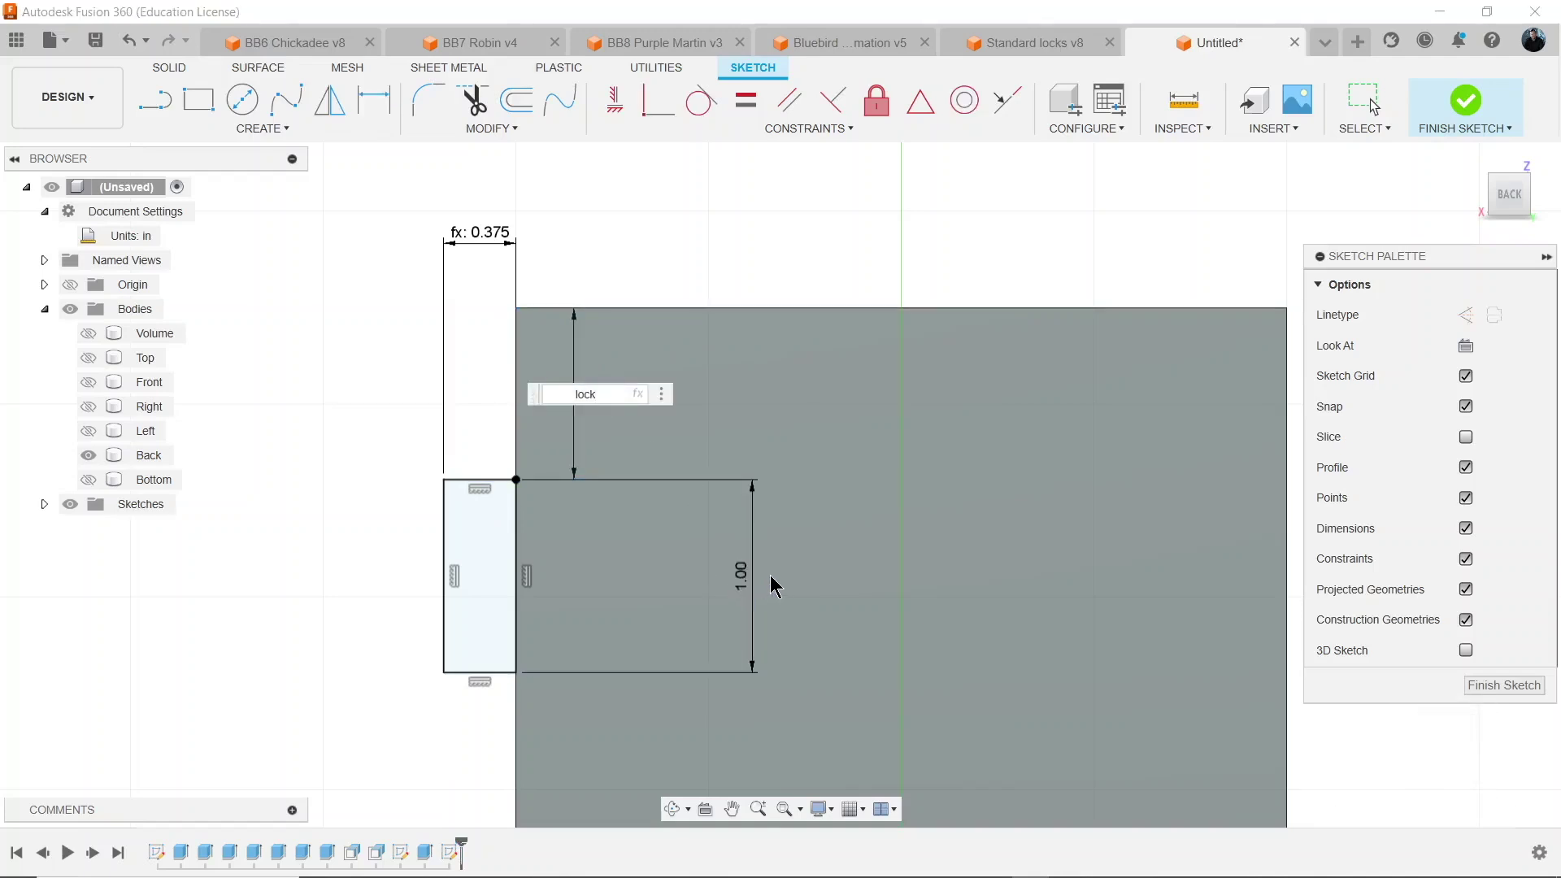
key(Return)
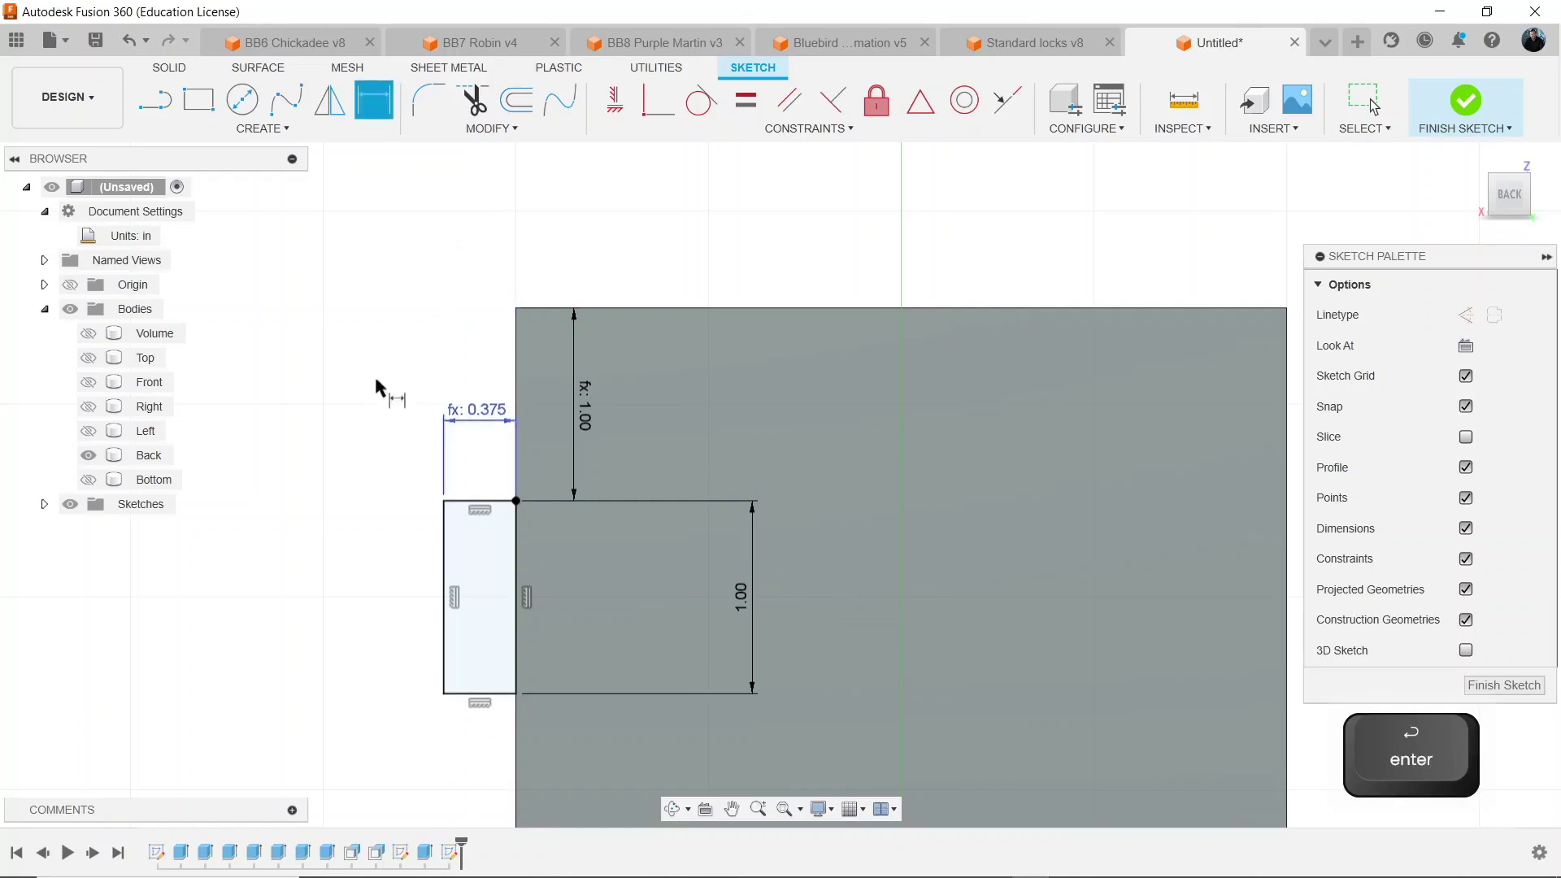
Draw a narrow slot rectangle about 0.13 in wide inside the tab and set its height to lock/2.
click(203, 105)
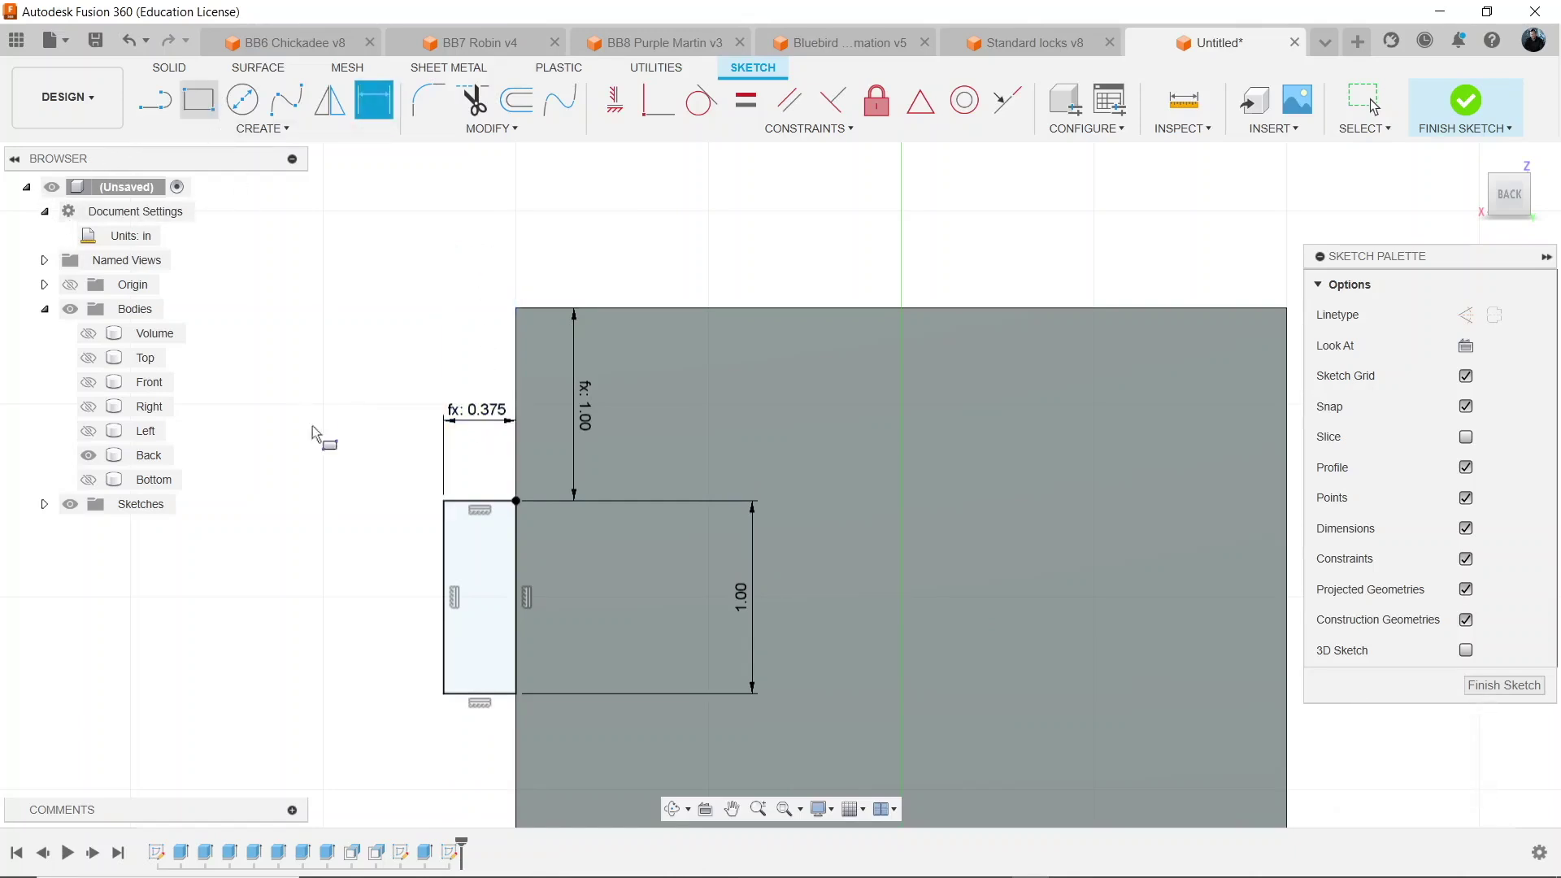
click(472, 548)
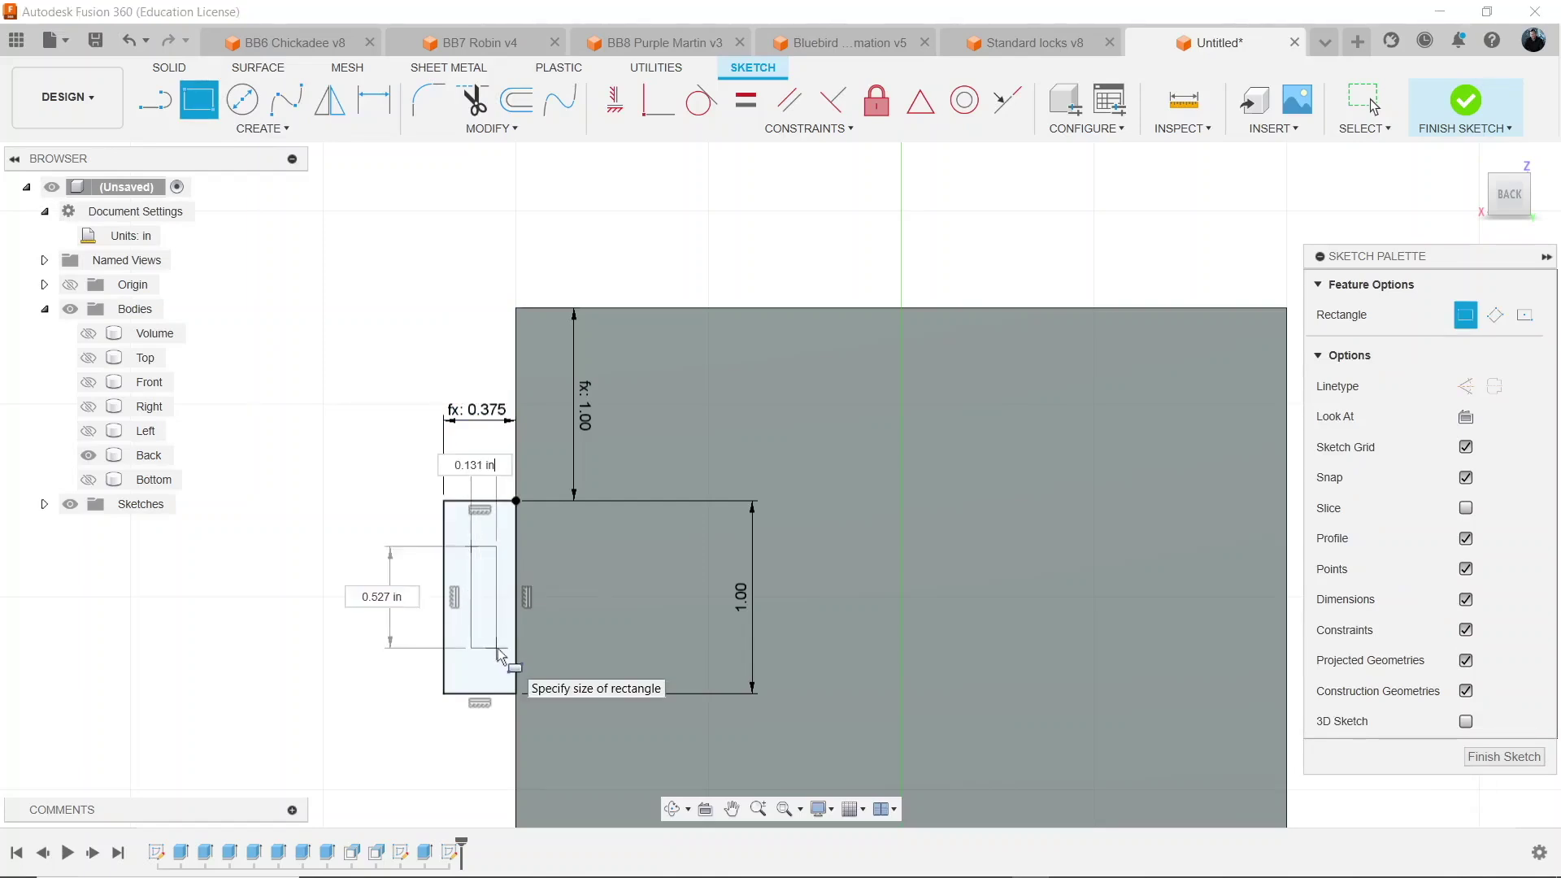
click(497, 648)
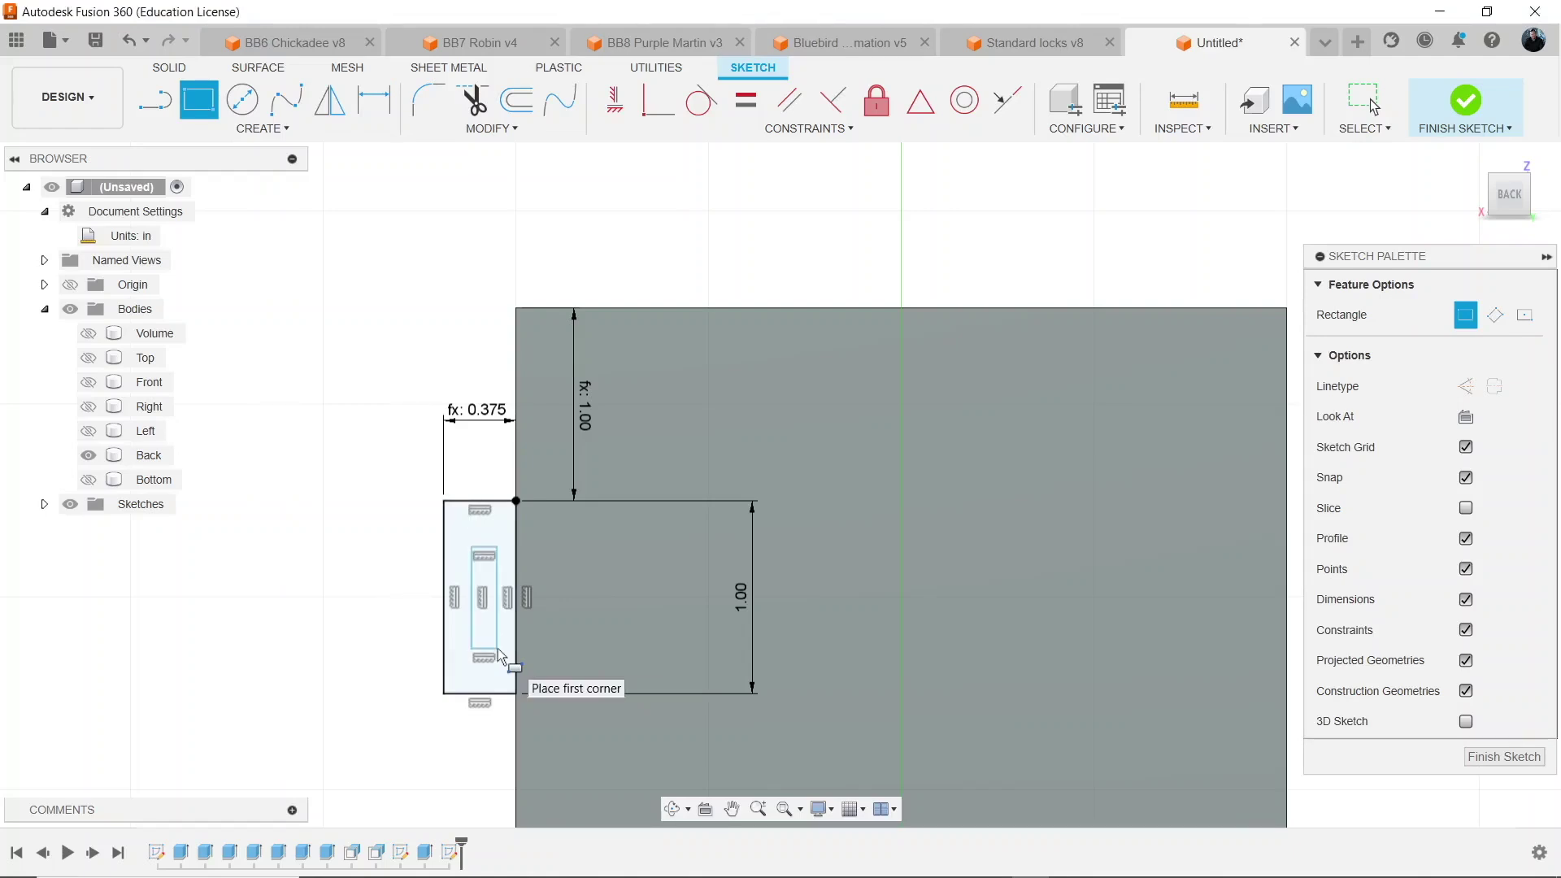
key(d)
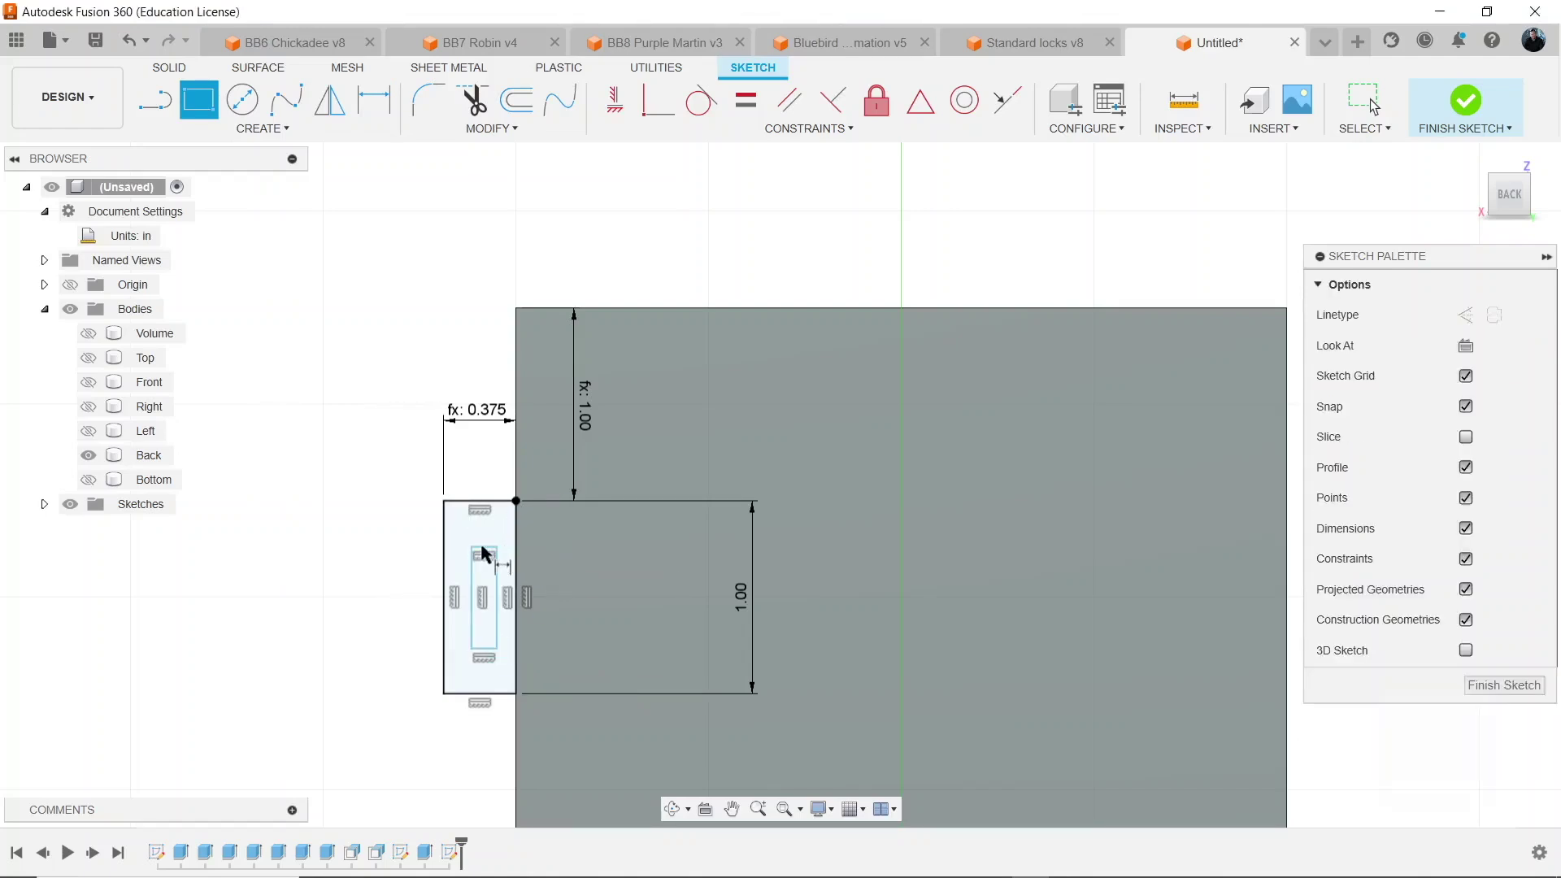
click(485, 548)
click(485, 649)
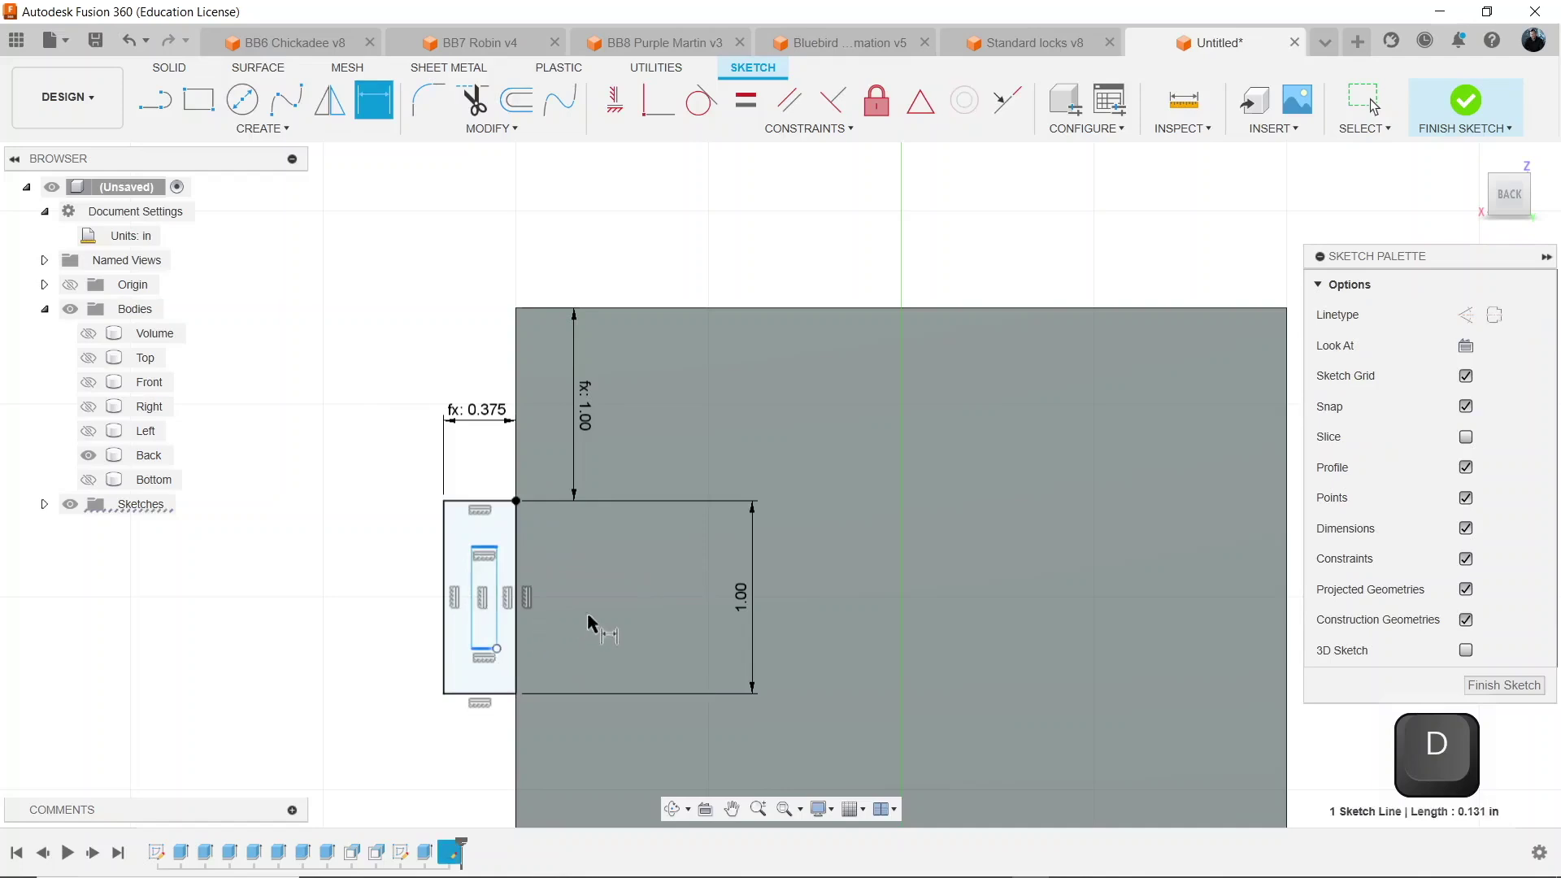
click(776, 612)
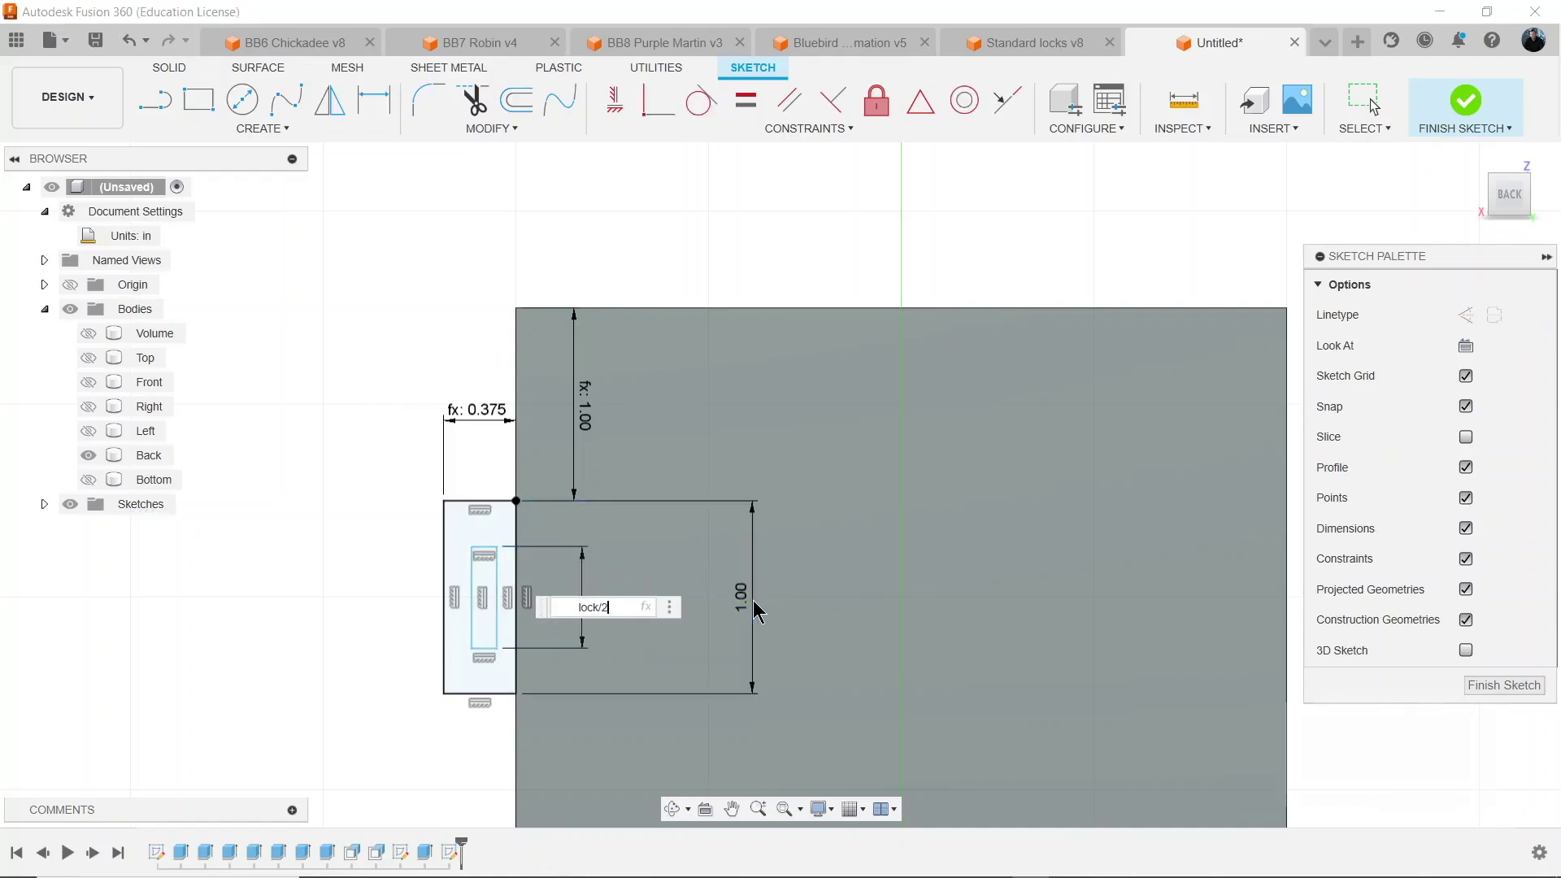
text(lock/2)
key(Return)
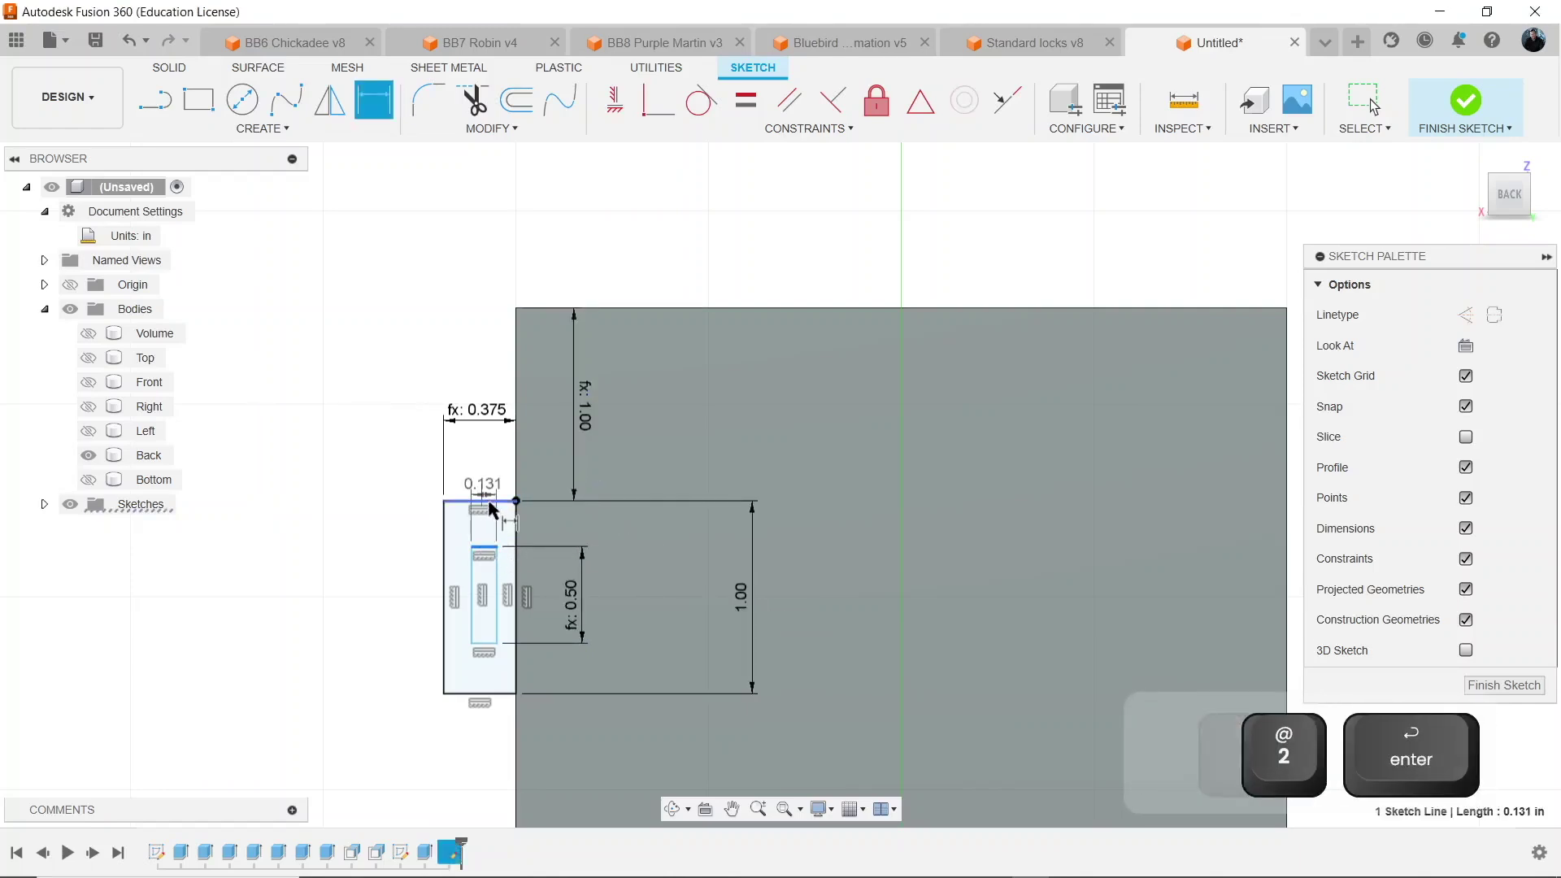
Dimension the gap between the upper edges of the tab and the slot as half the slot height, d31/2.
click(489, 502)
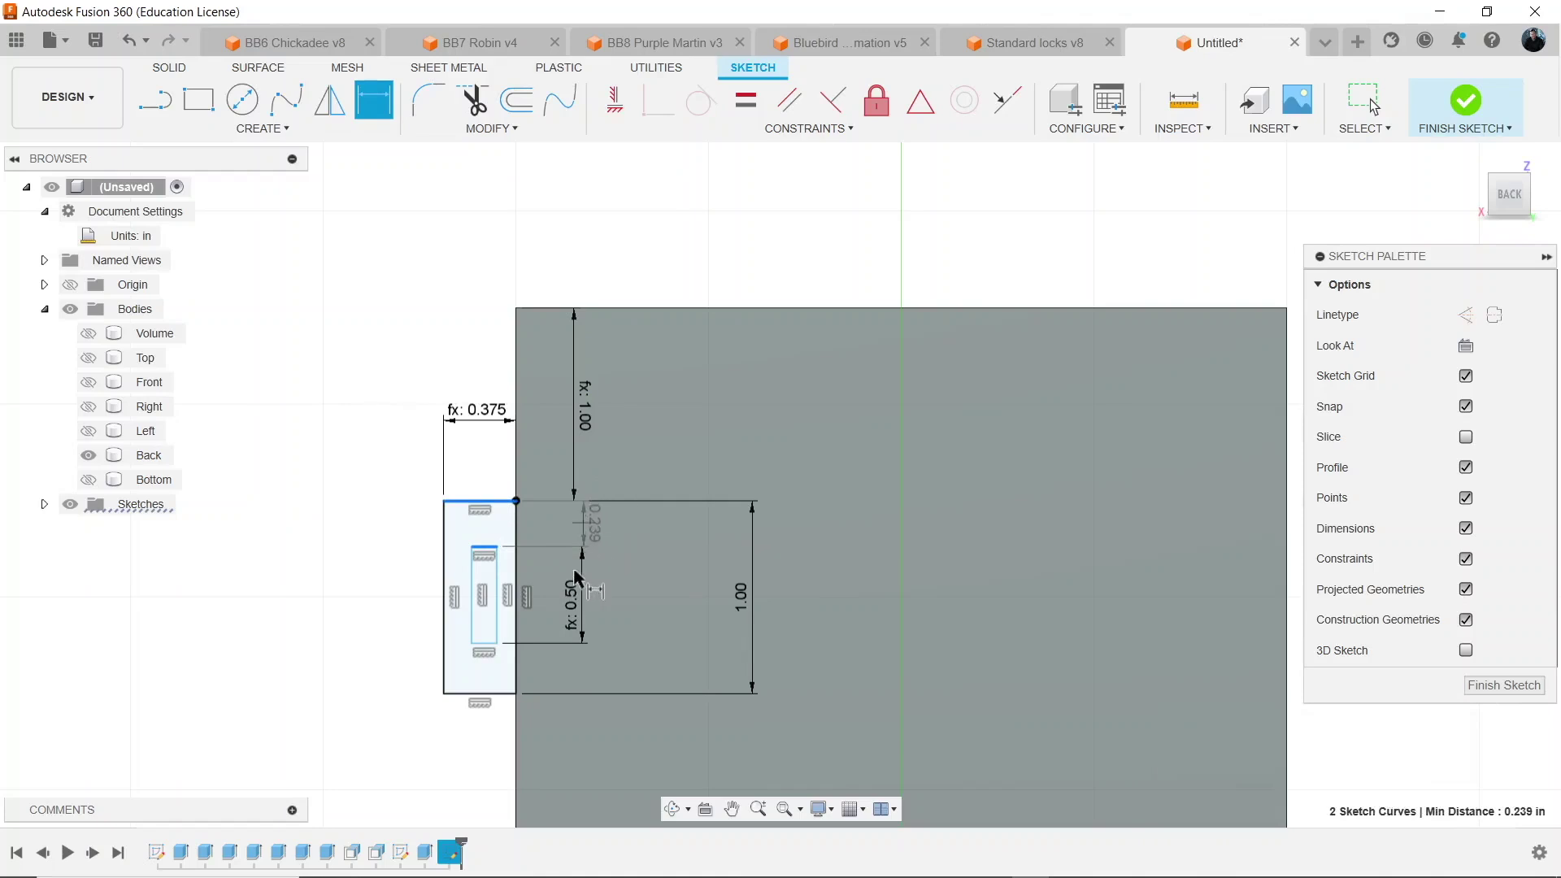
click(577, 614)
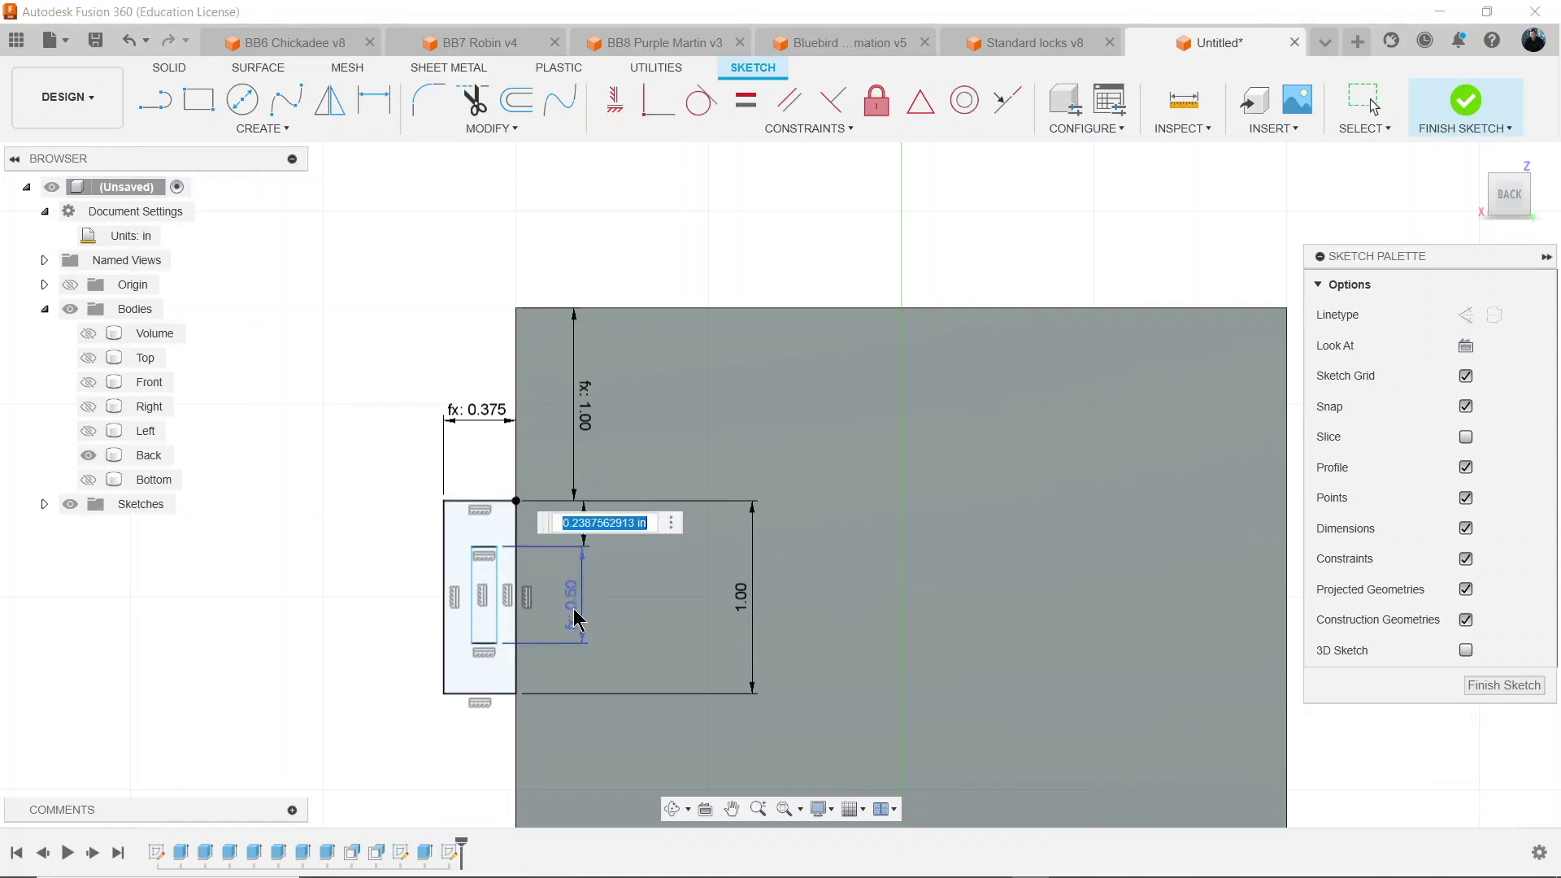
click(580, 625)
text(/)
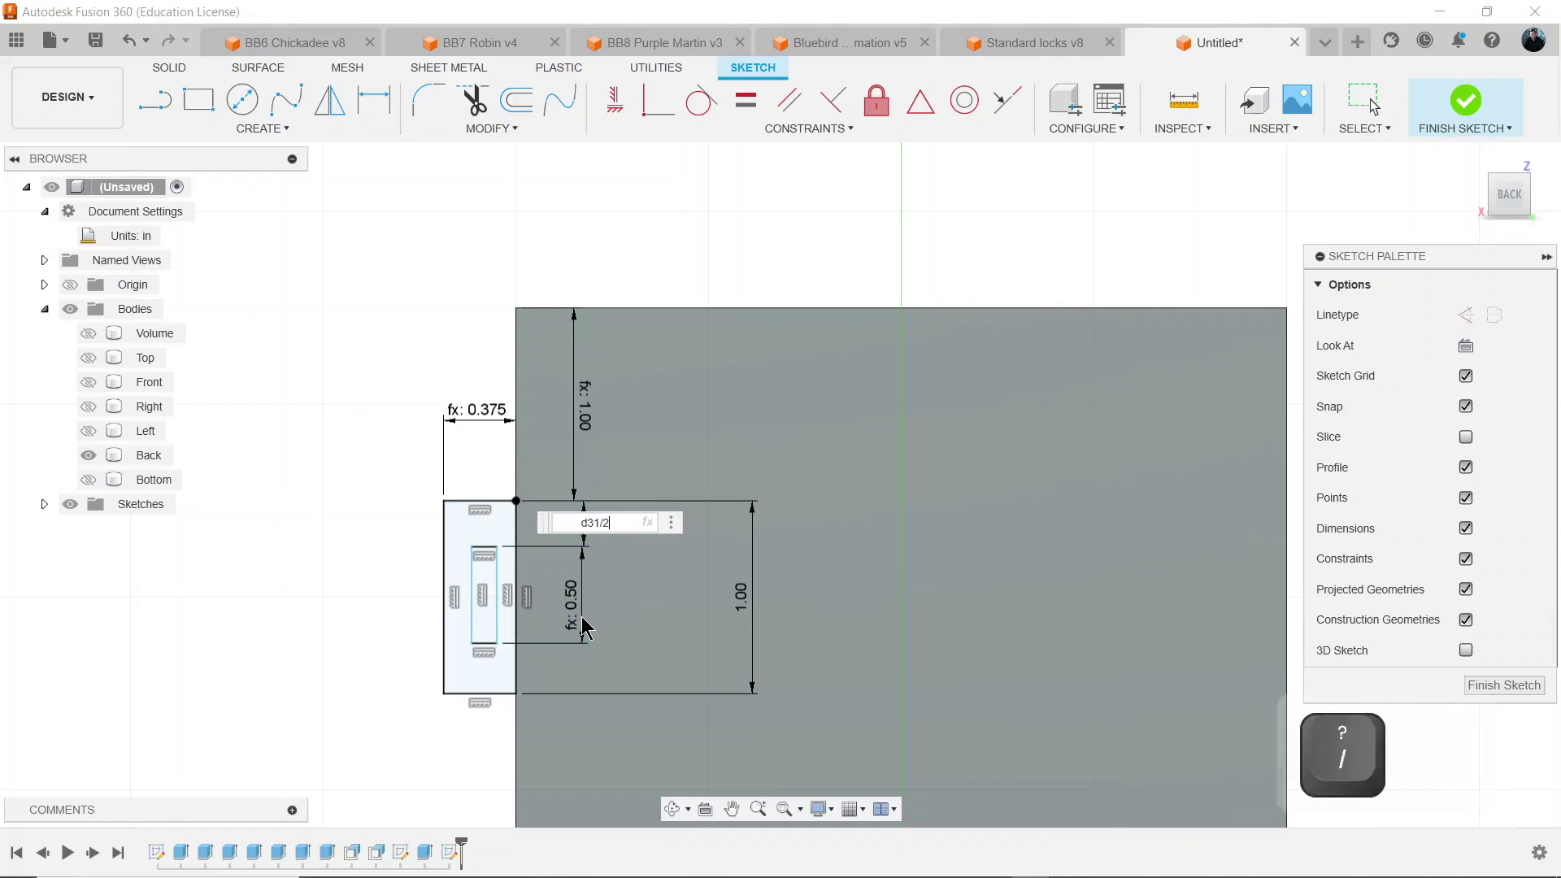
text(2)
key(Return)
Set both the slot's distance from the Back panel's edge and the slot's width to t.
scroll(498, 627, up, 4)
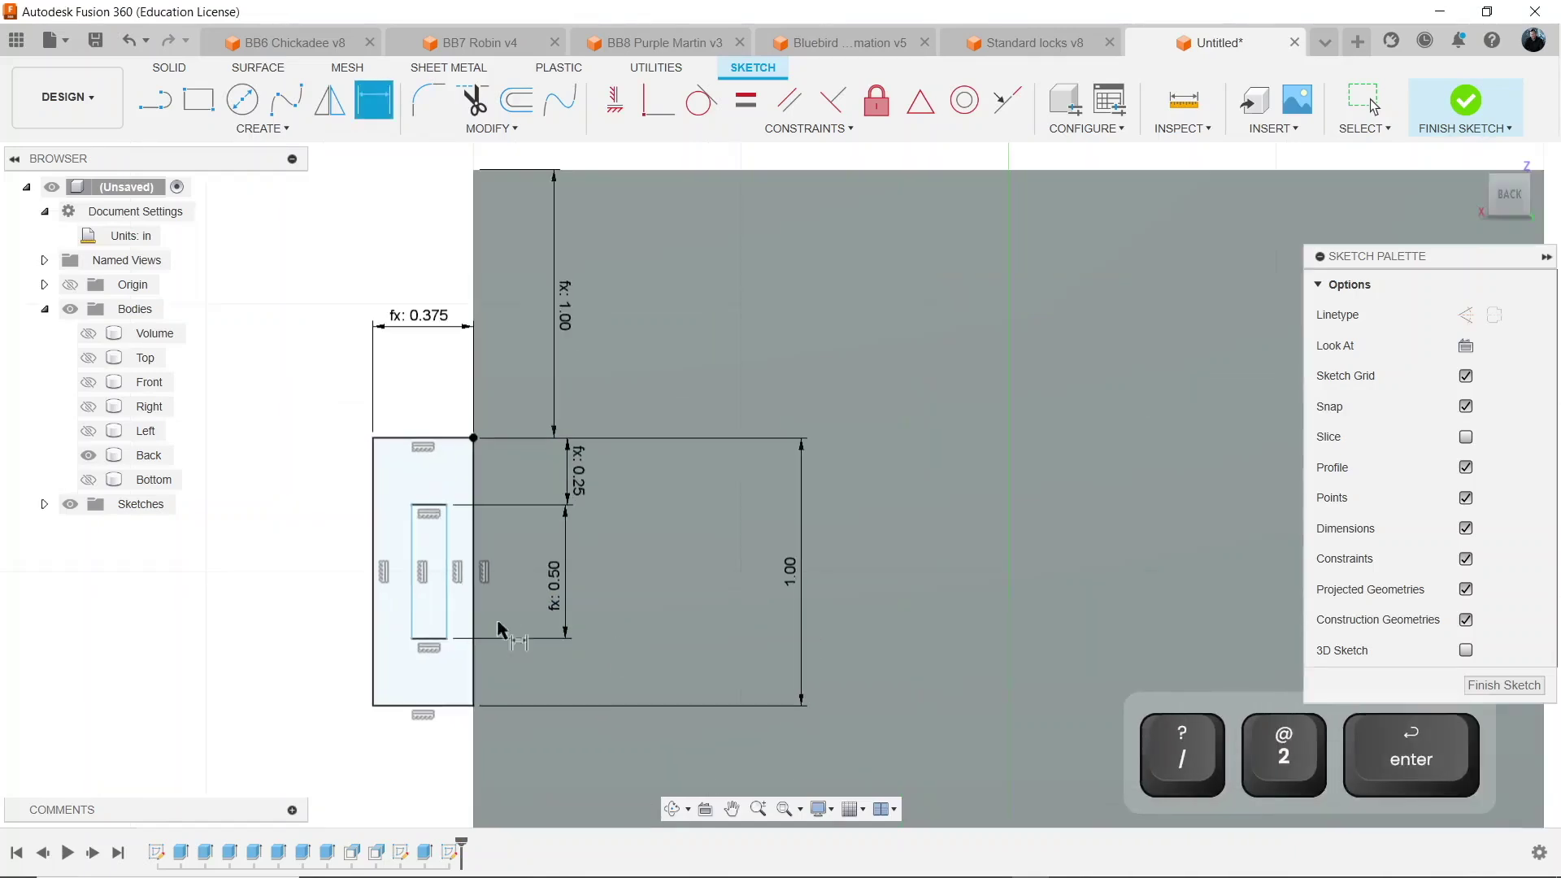
click(448, 616)
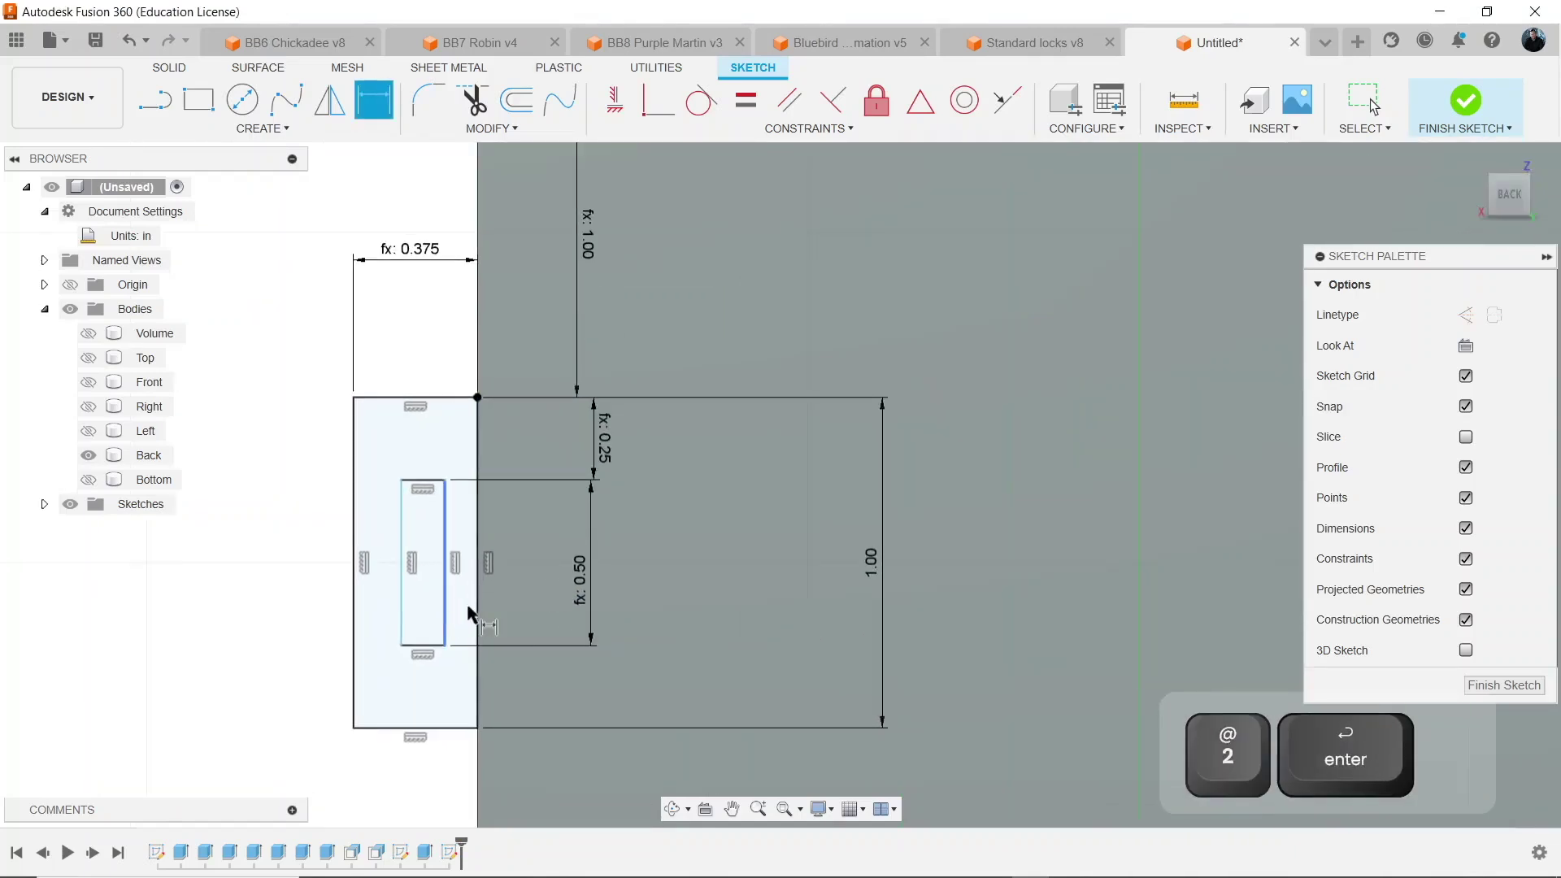
click(475, 621)
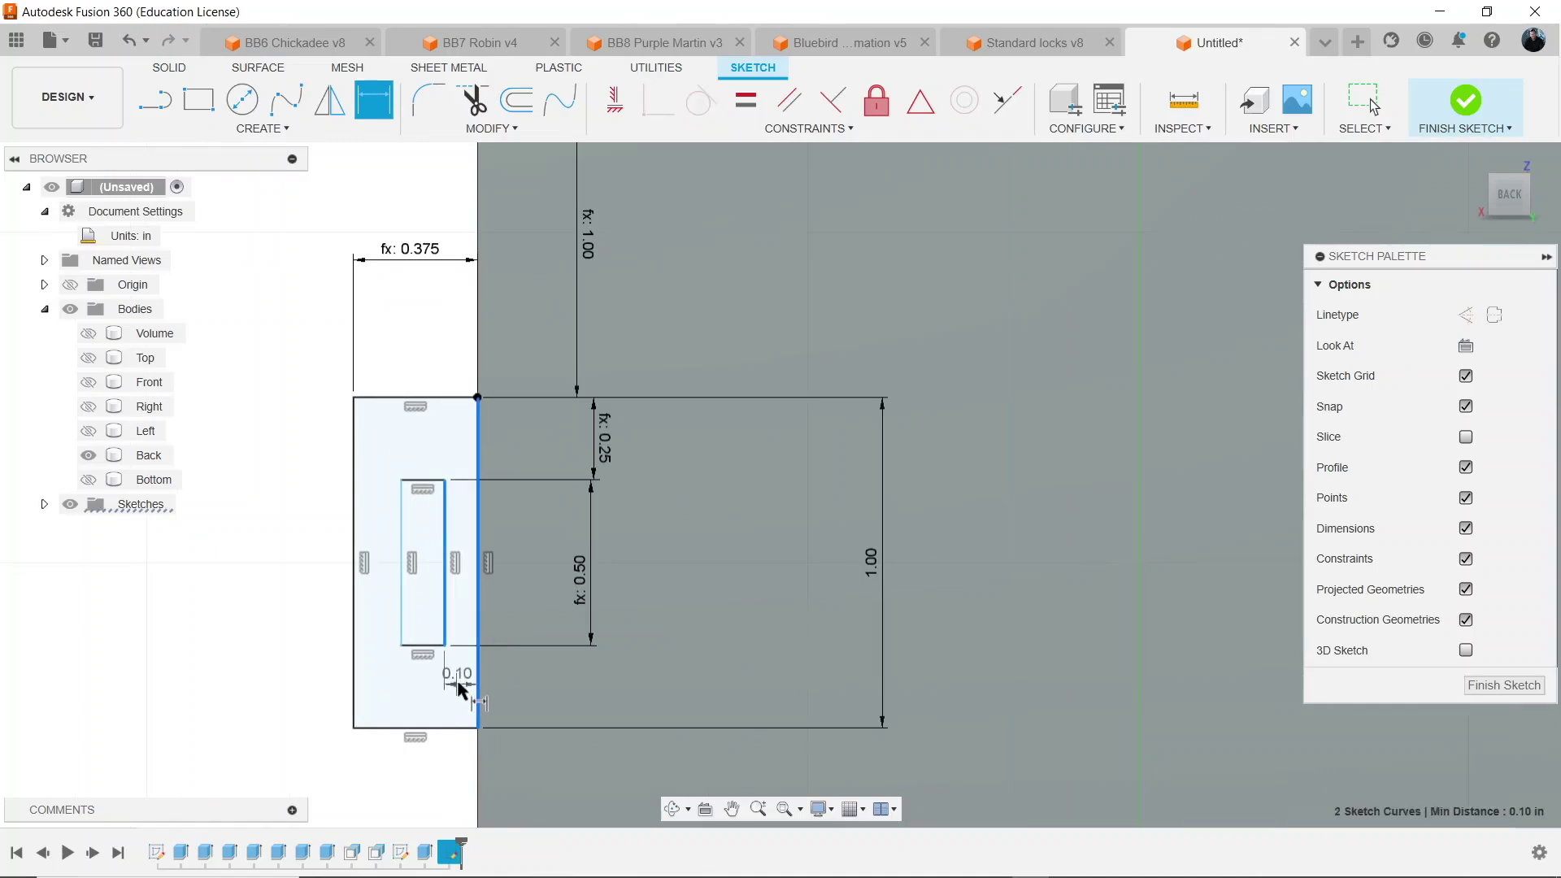
click(459, 689)
text(t)
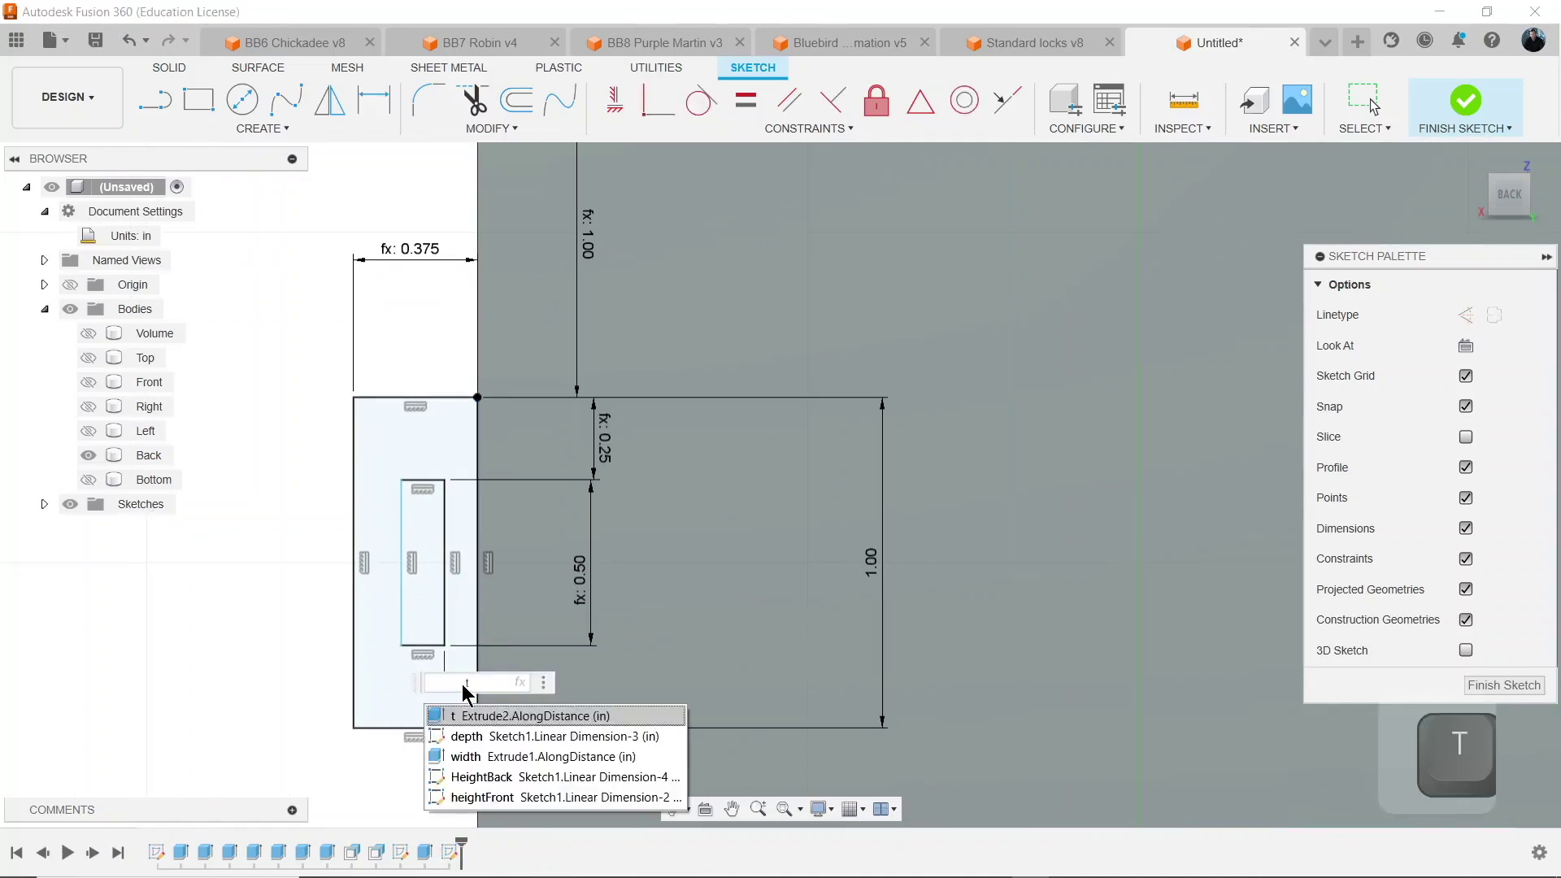
key(Return)
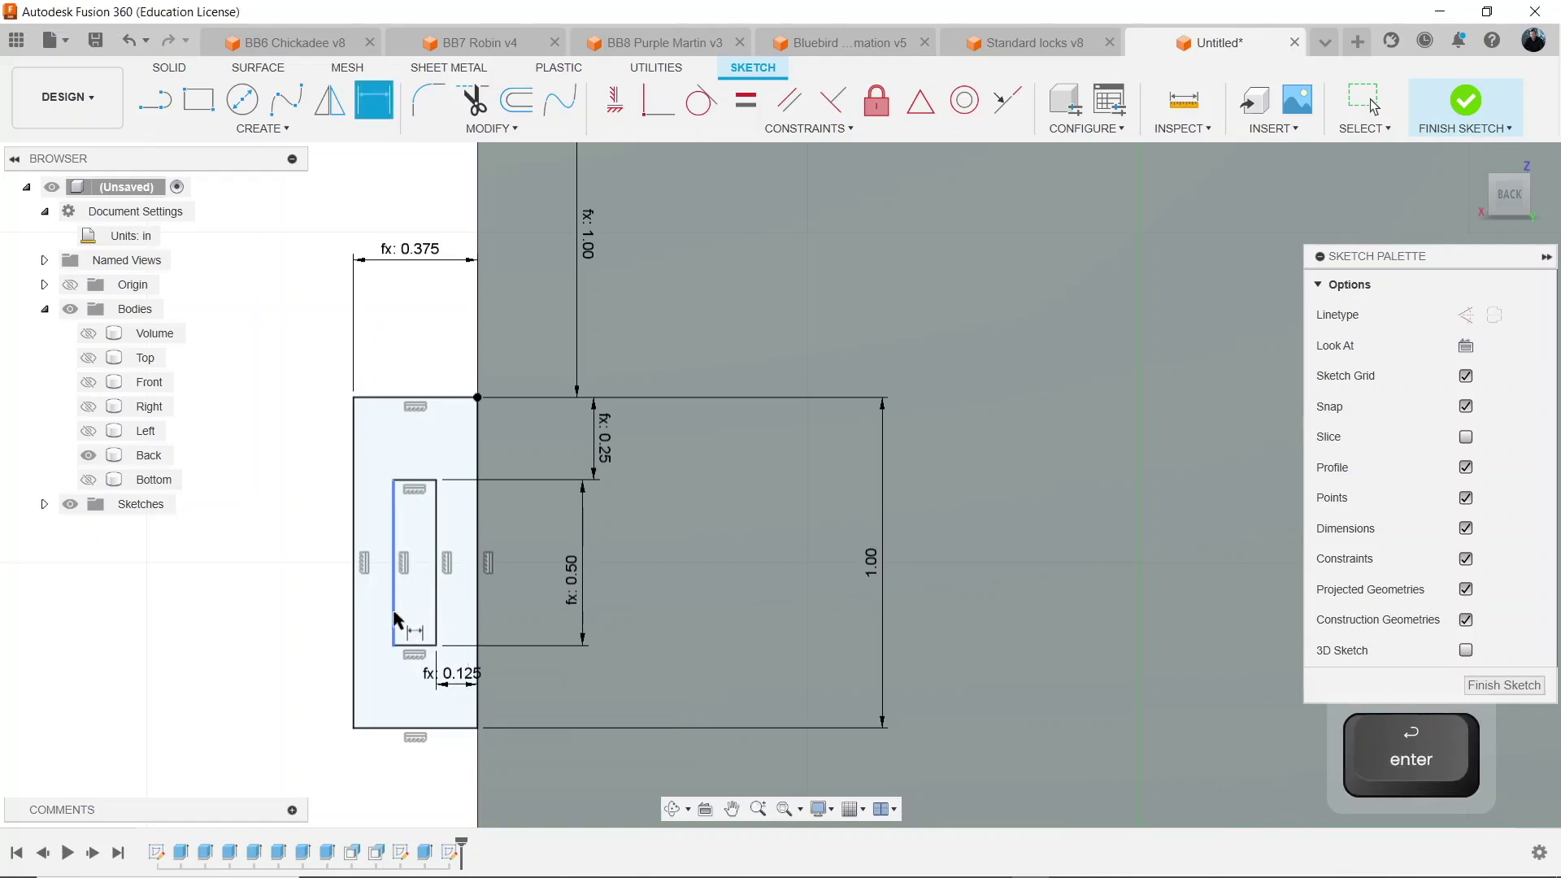
click(436, 611)
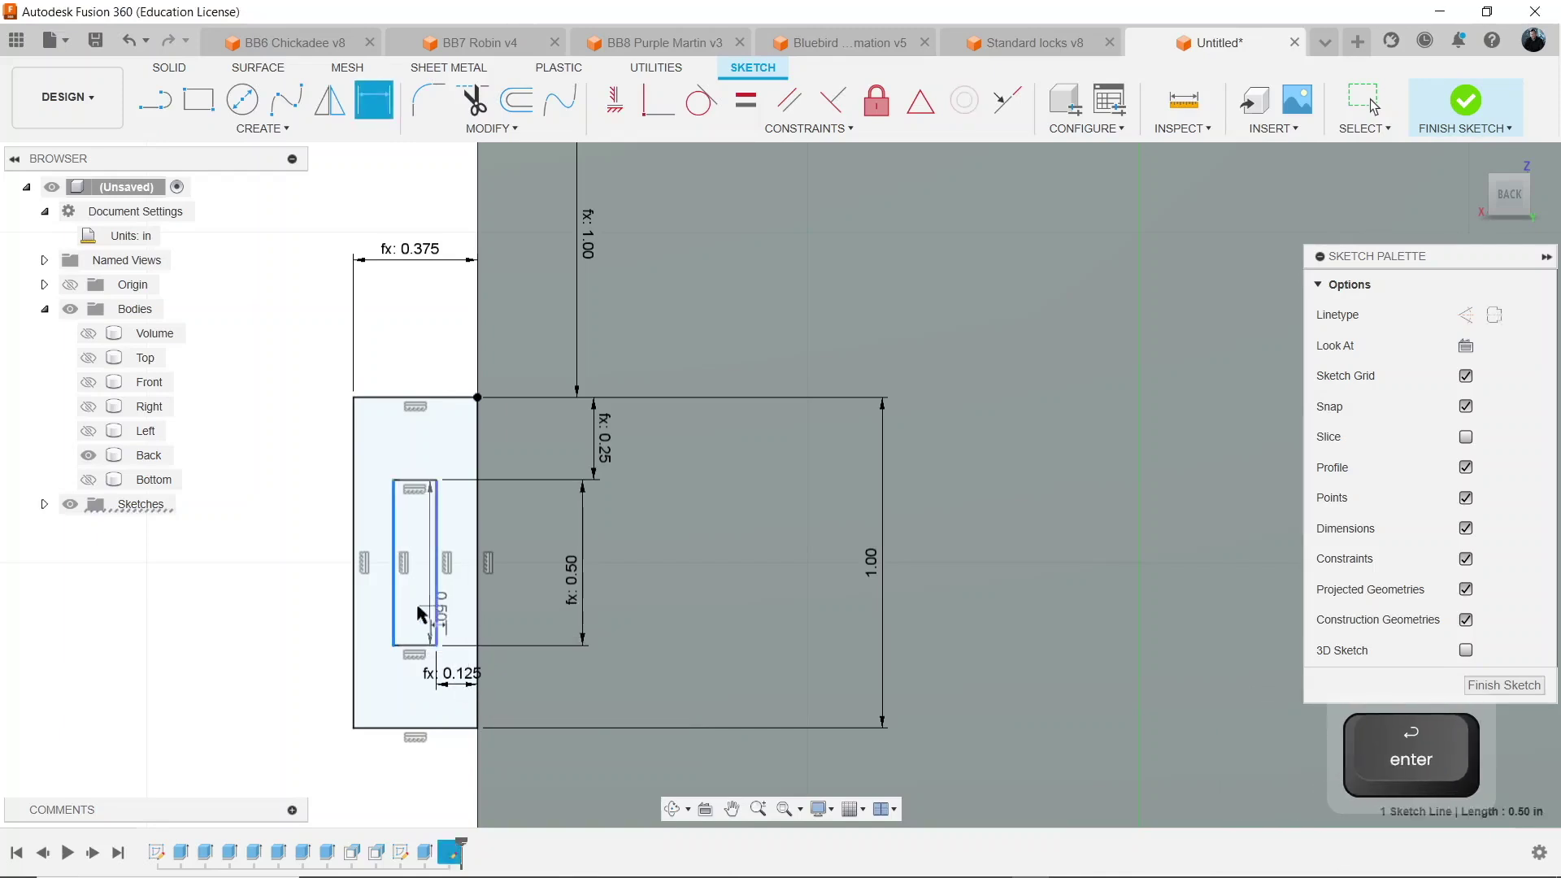
click(395, 608)
click(422, 614)
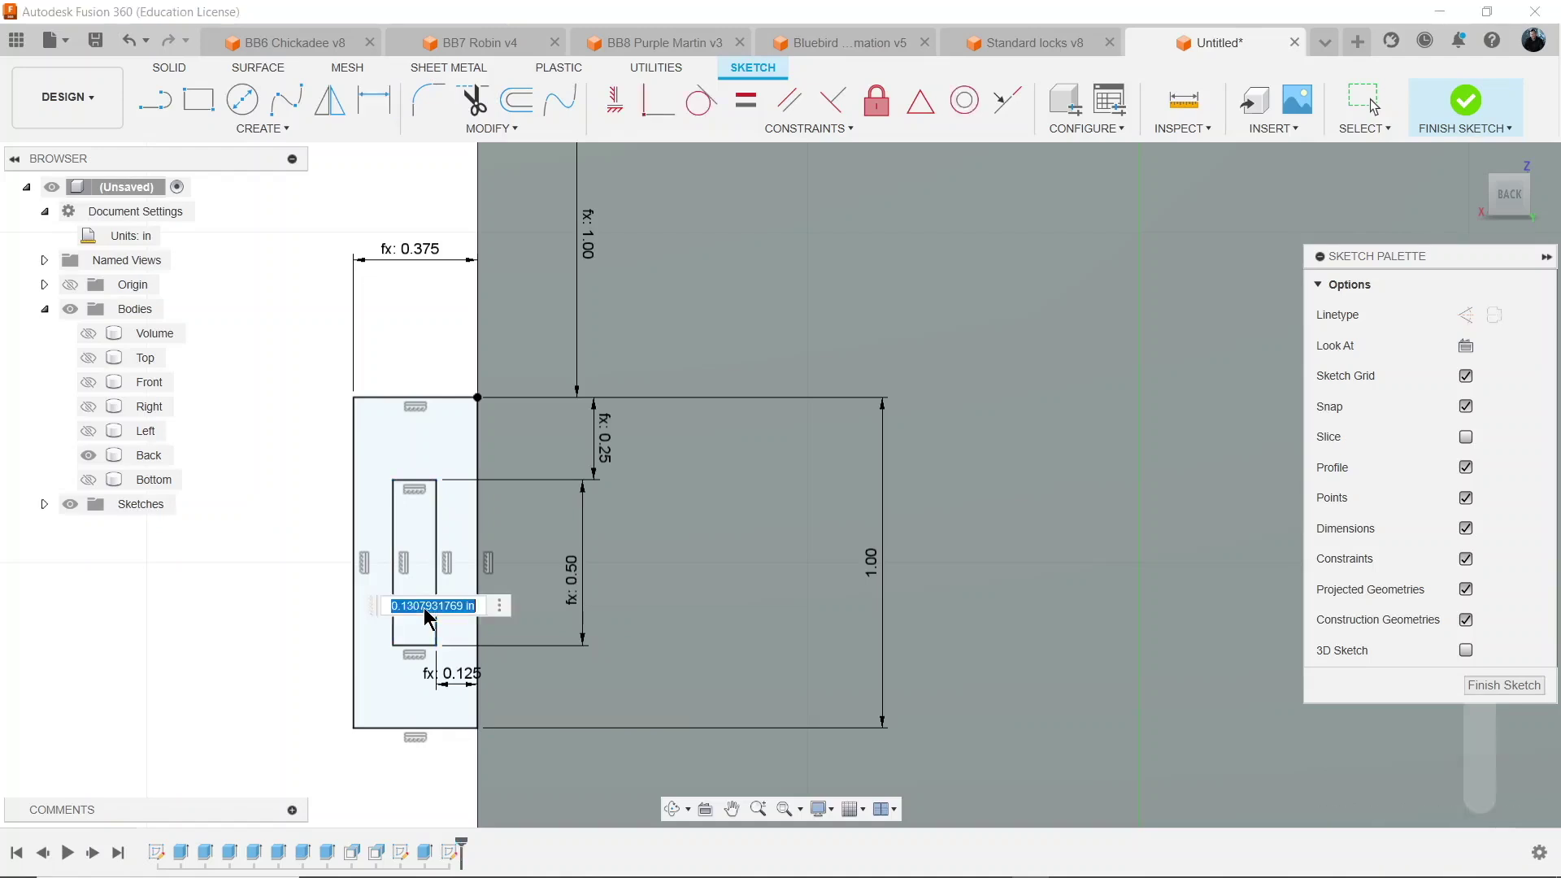
text(t)
key(Return)
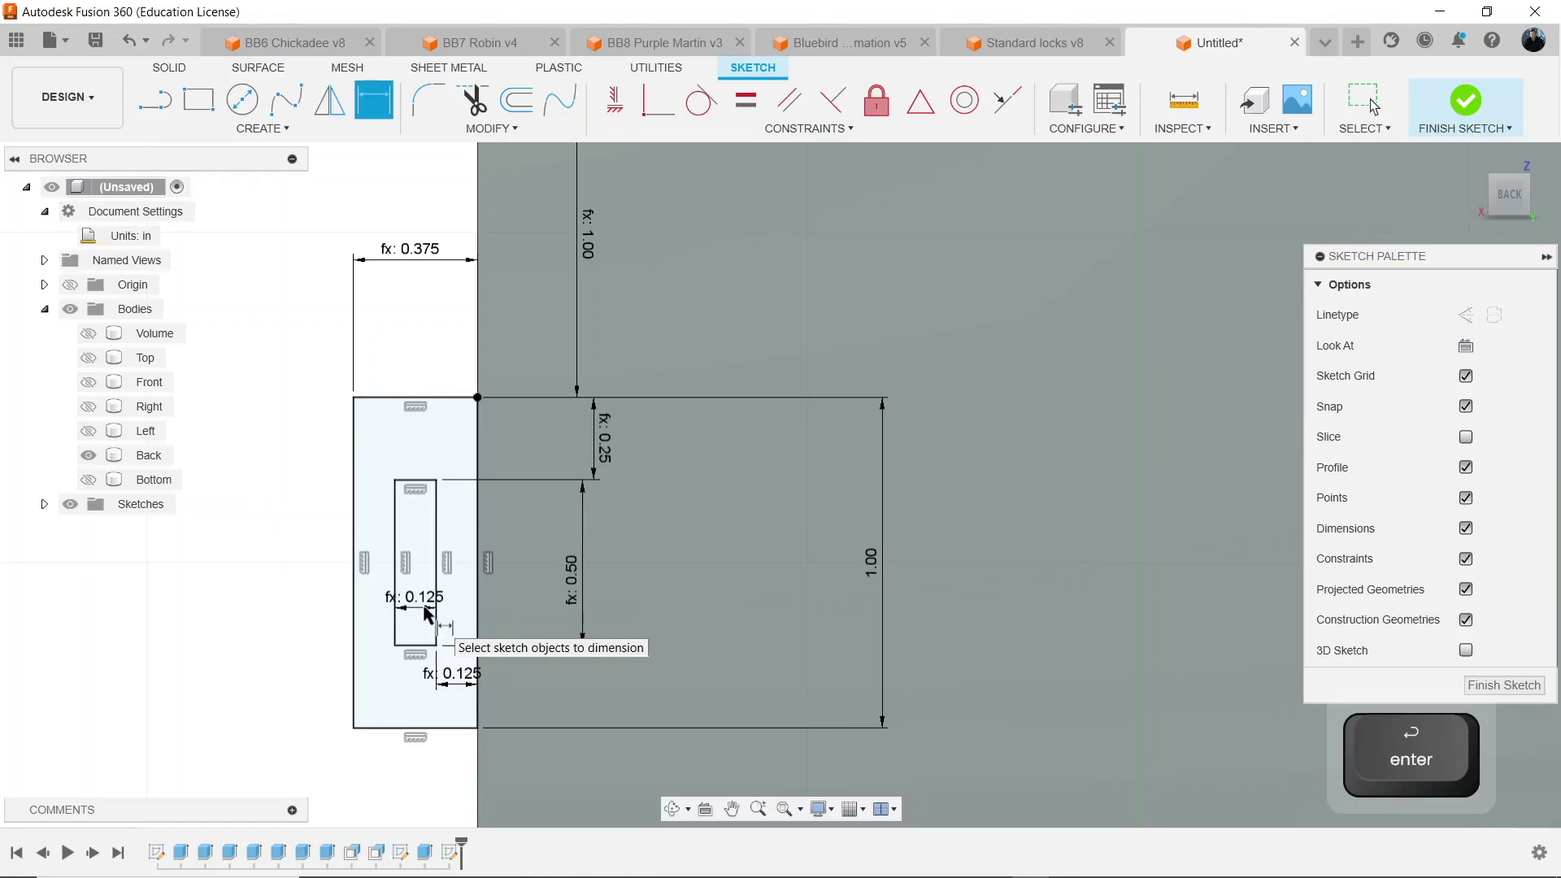
Finish the sketch and extrude the tab profile around the slot by -t, joining it to the Back panel.
scroll(428, 615, down, 4)
middle_drag(863, 605, 855, 416)
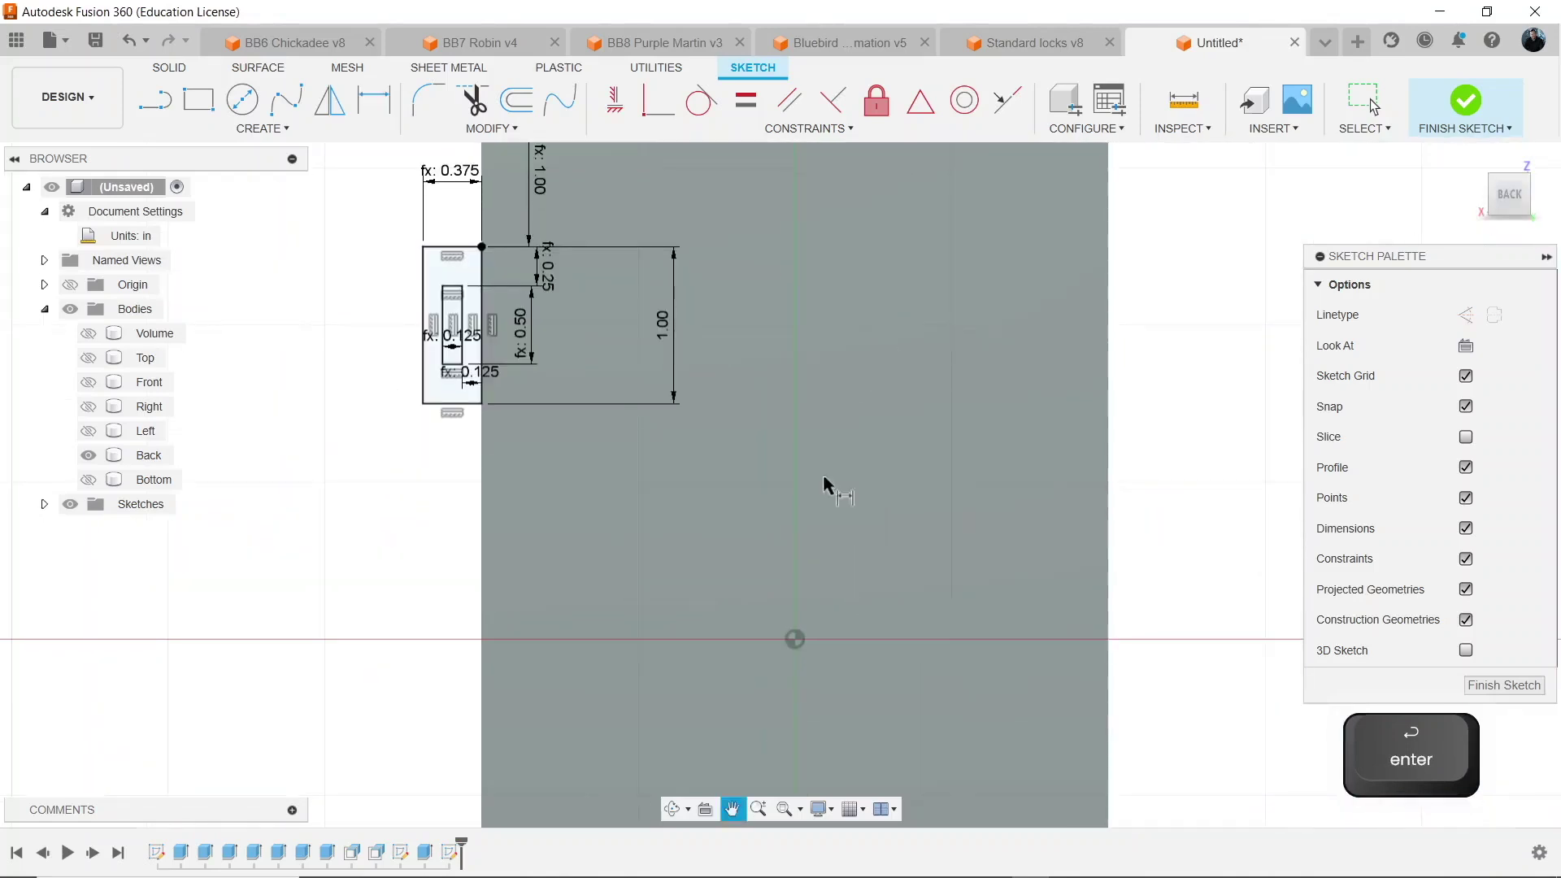
scroll(813, 504, down, 3)
middle_drag(707, 523, 714, 481)
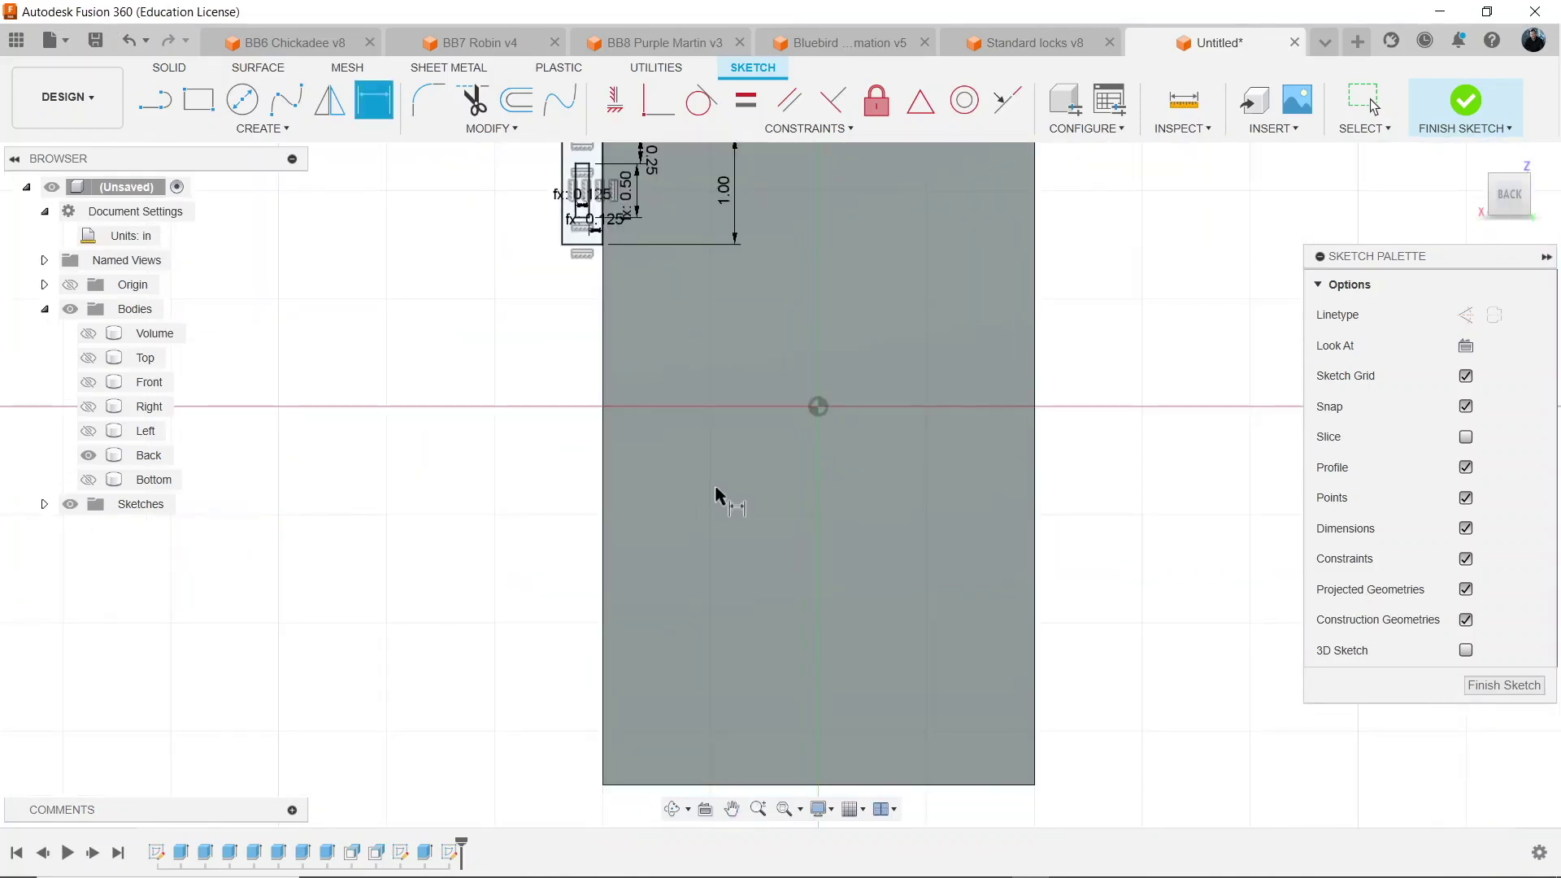
middle_drag(673, 558, 647, 688)
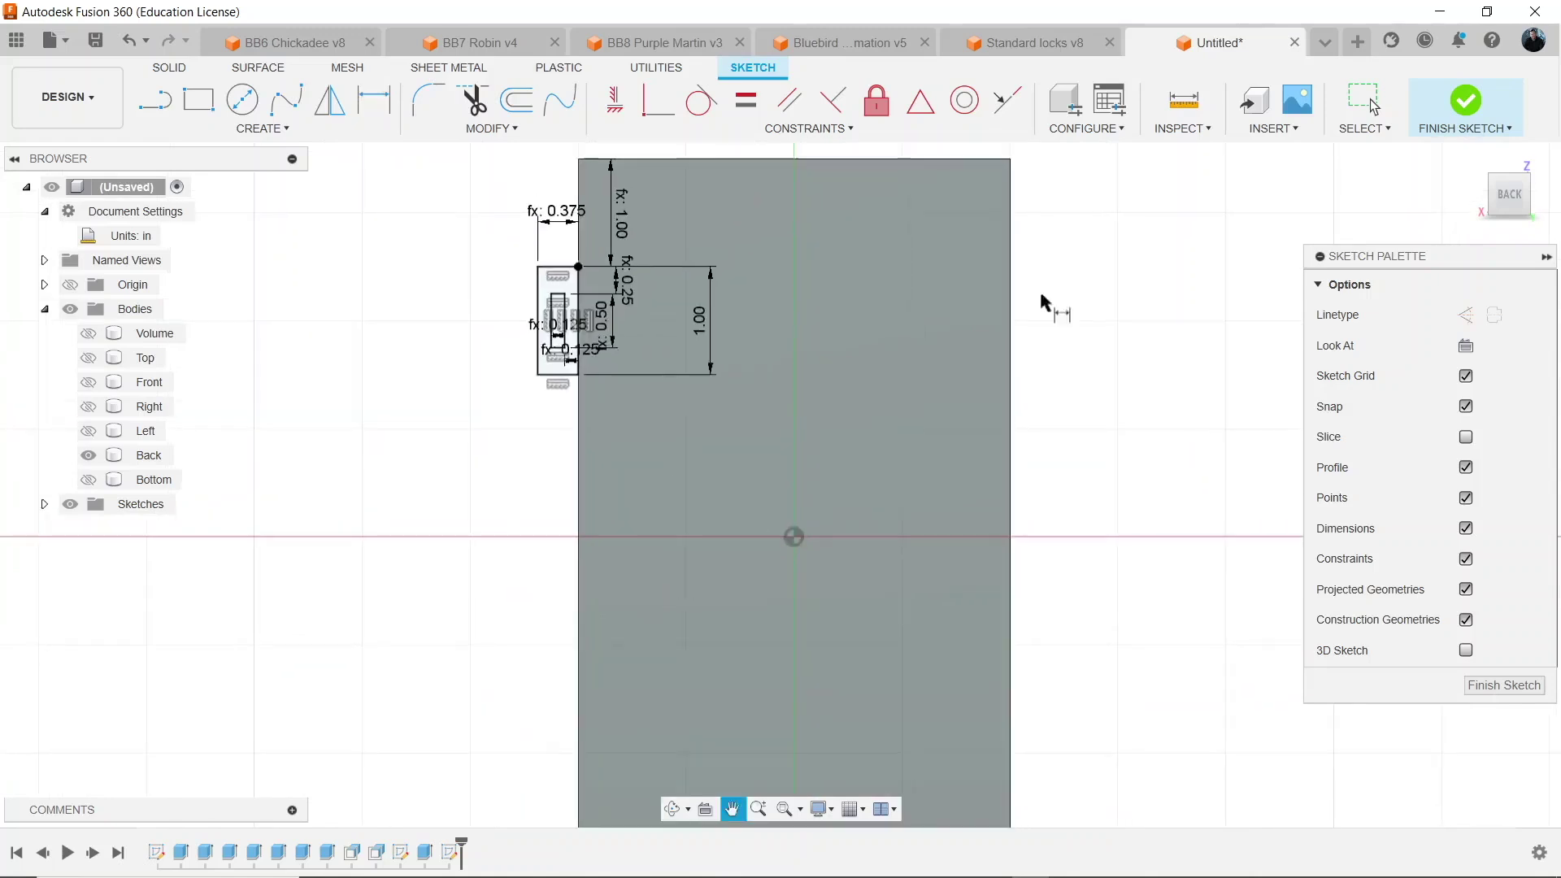
click(1468, 103)
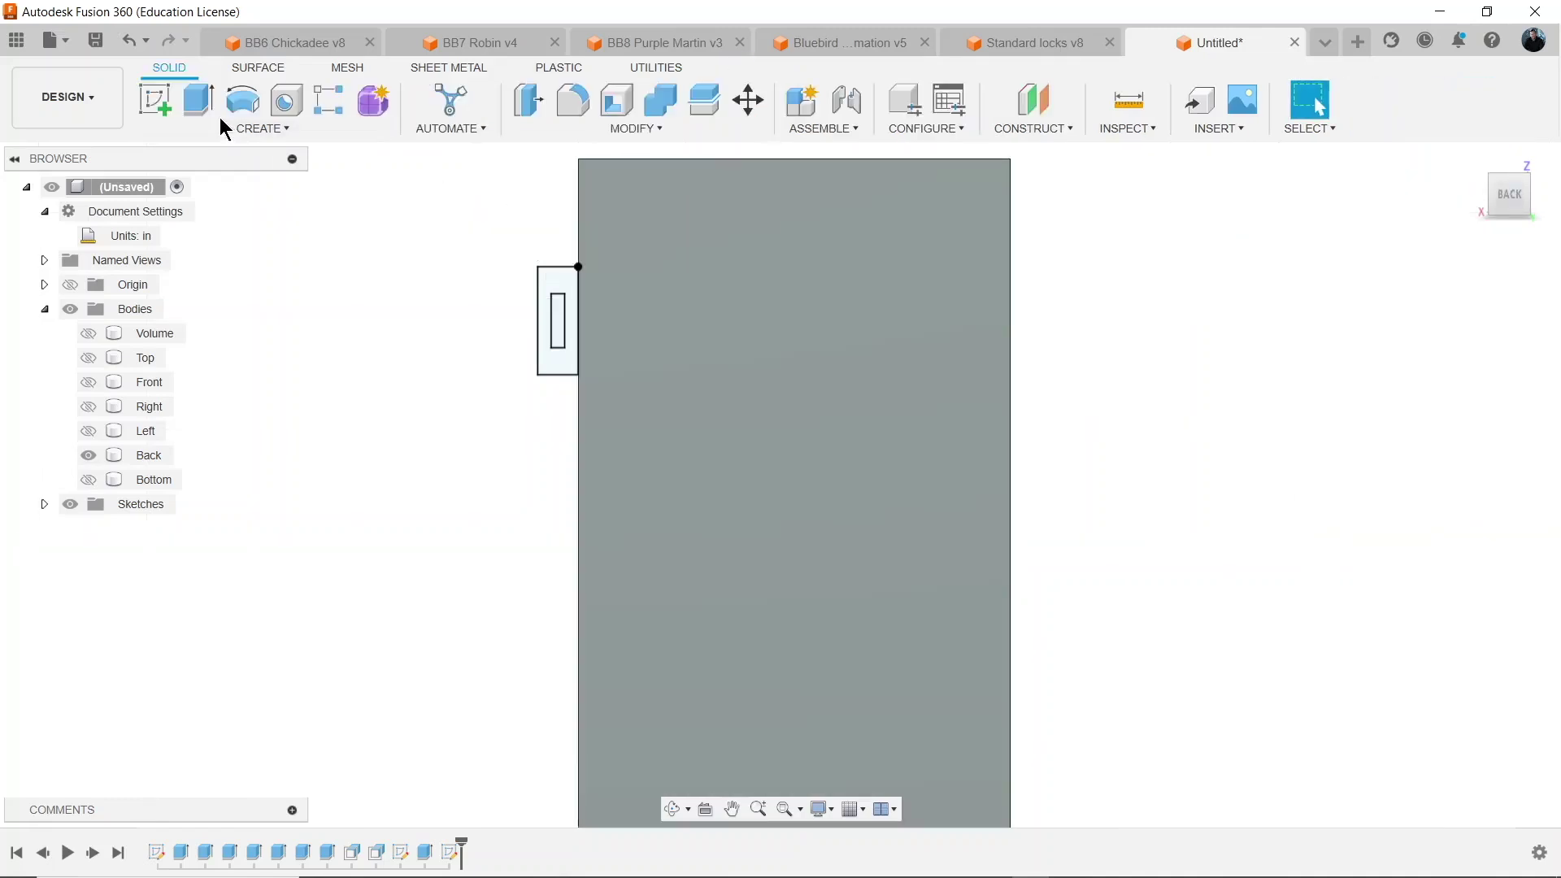
key(e)
click(551, 360)
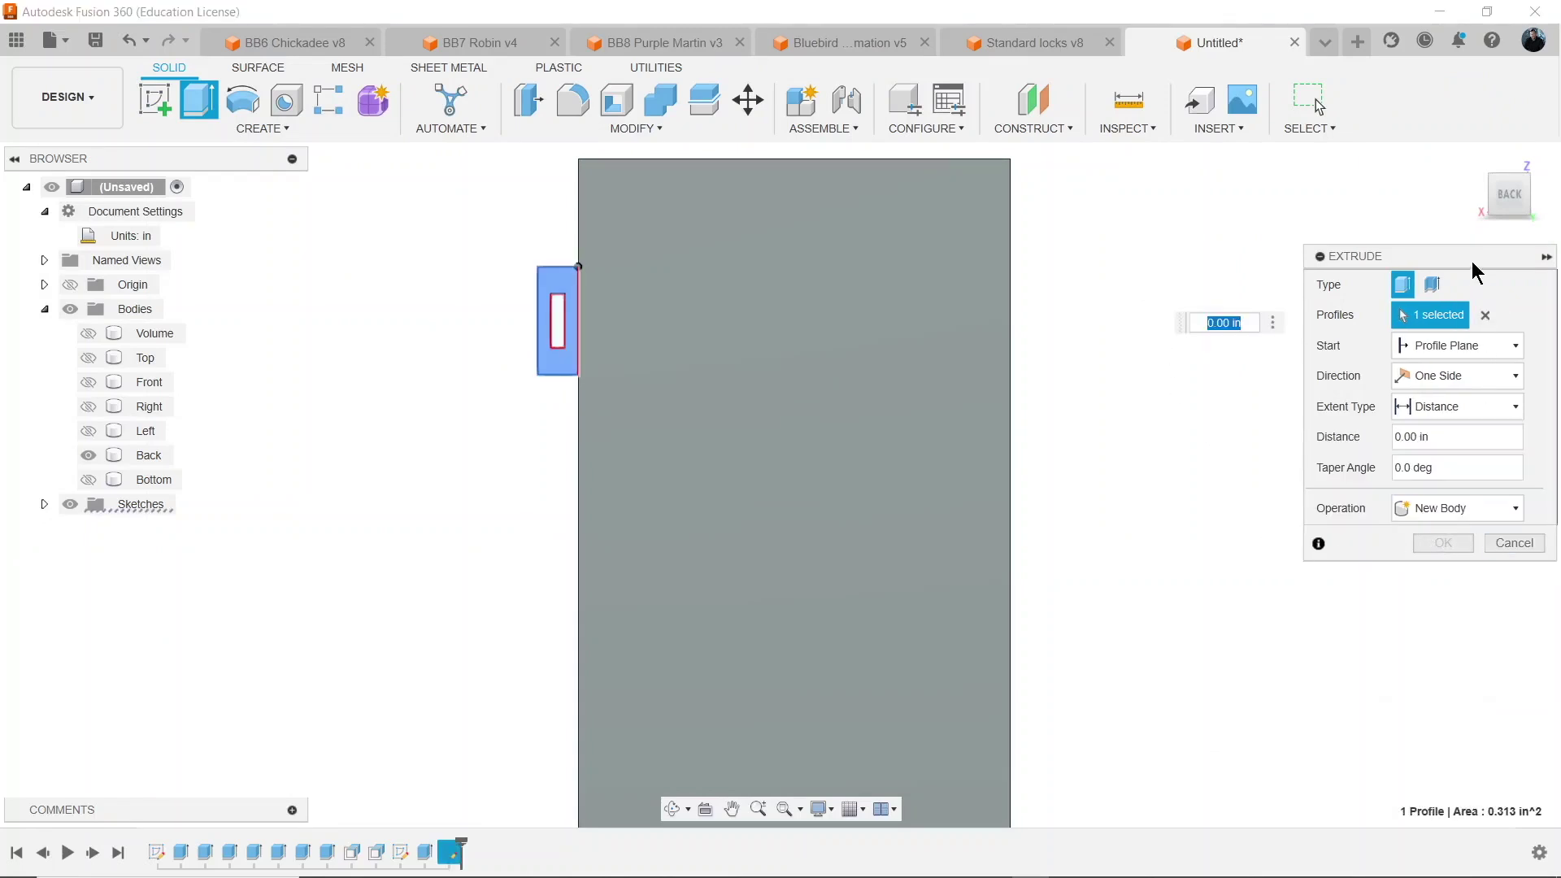
text(t)
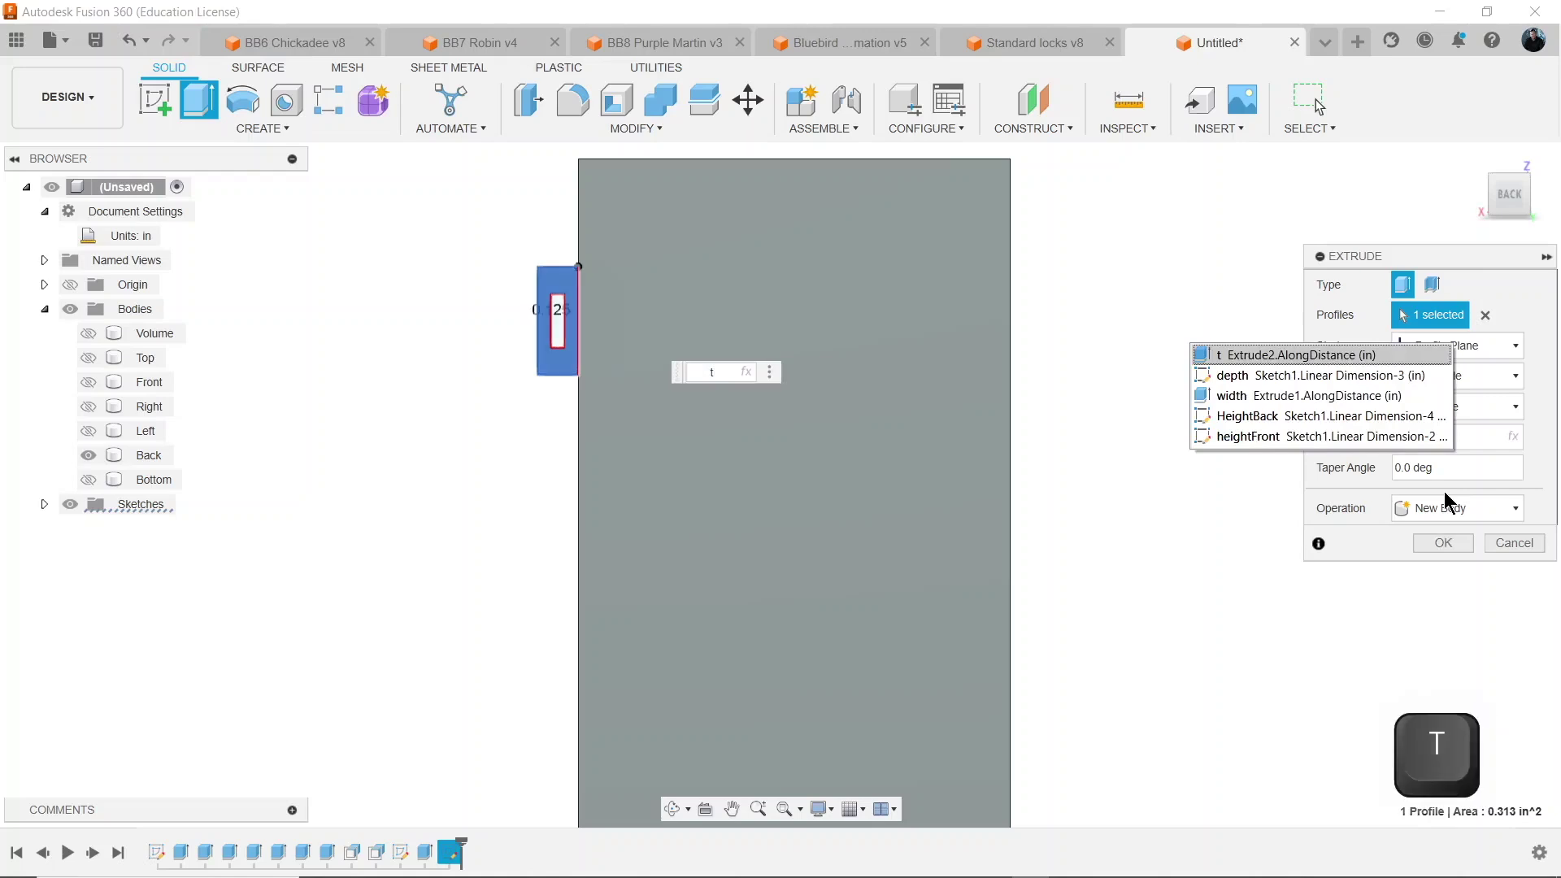
key(BackSpace)
text(-t)
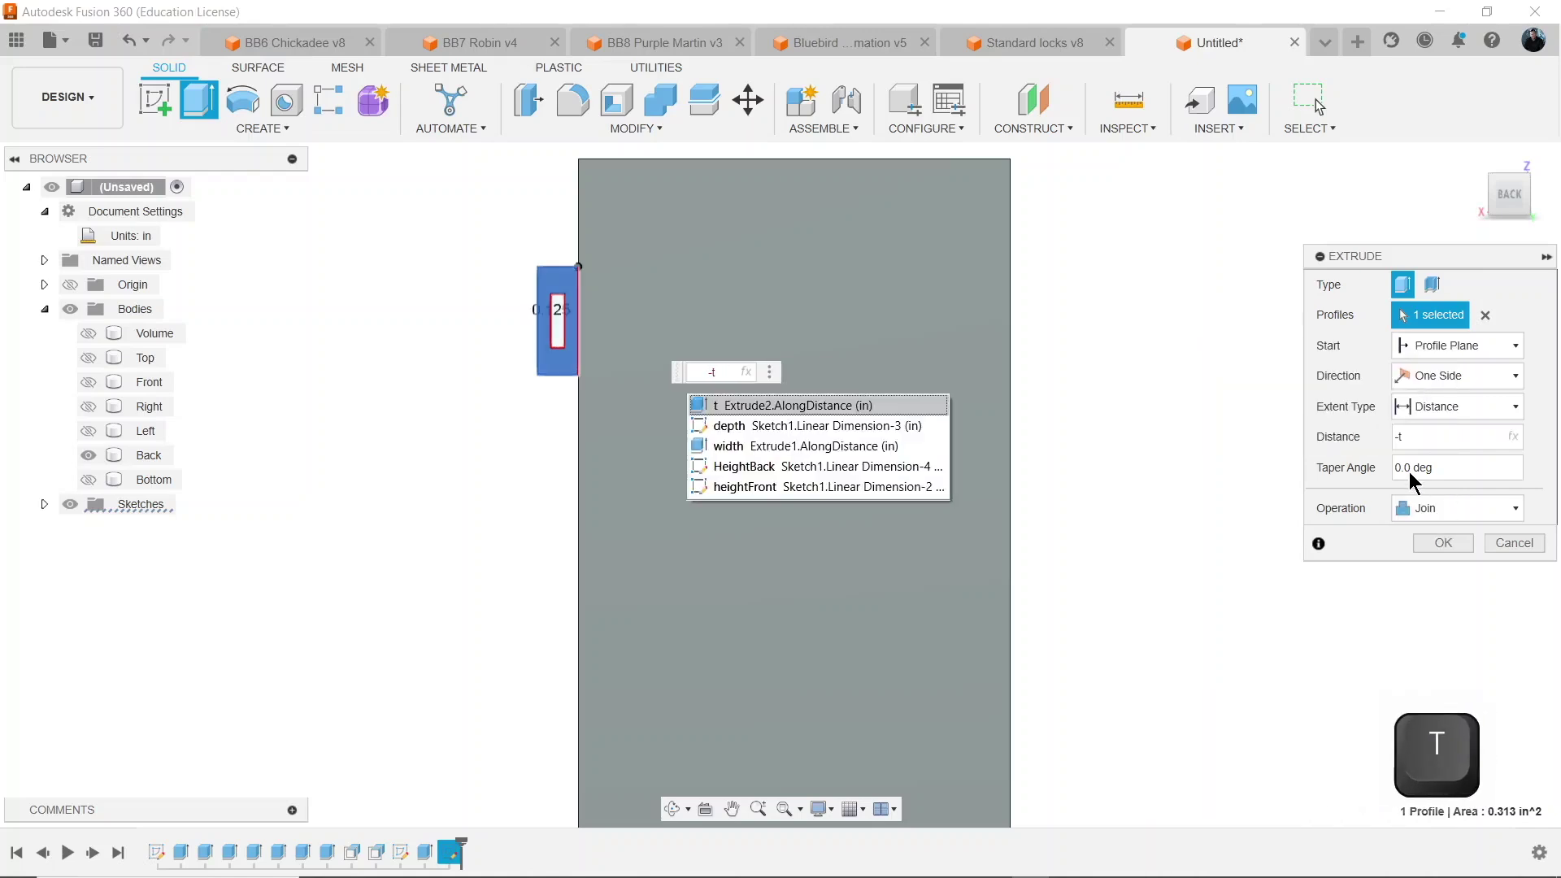
click(1442, 543)
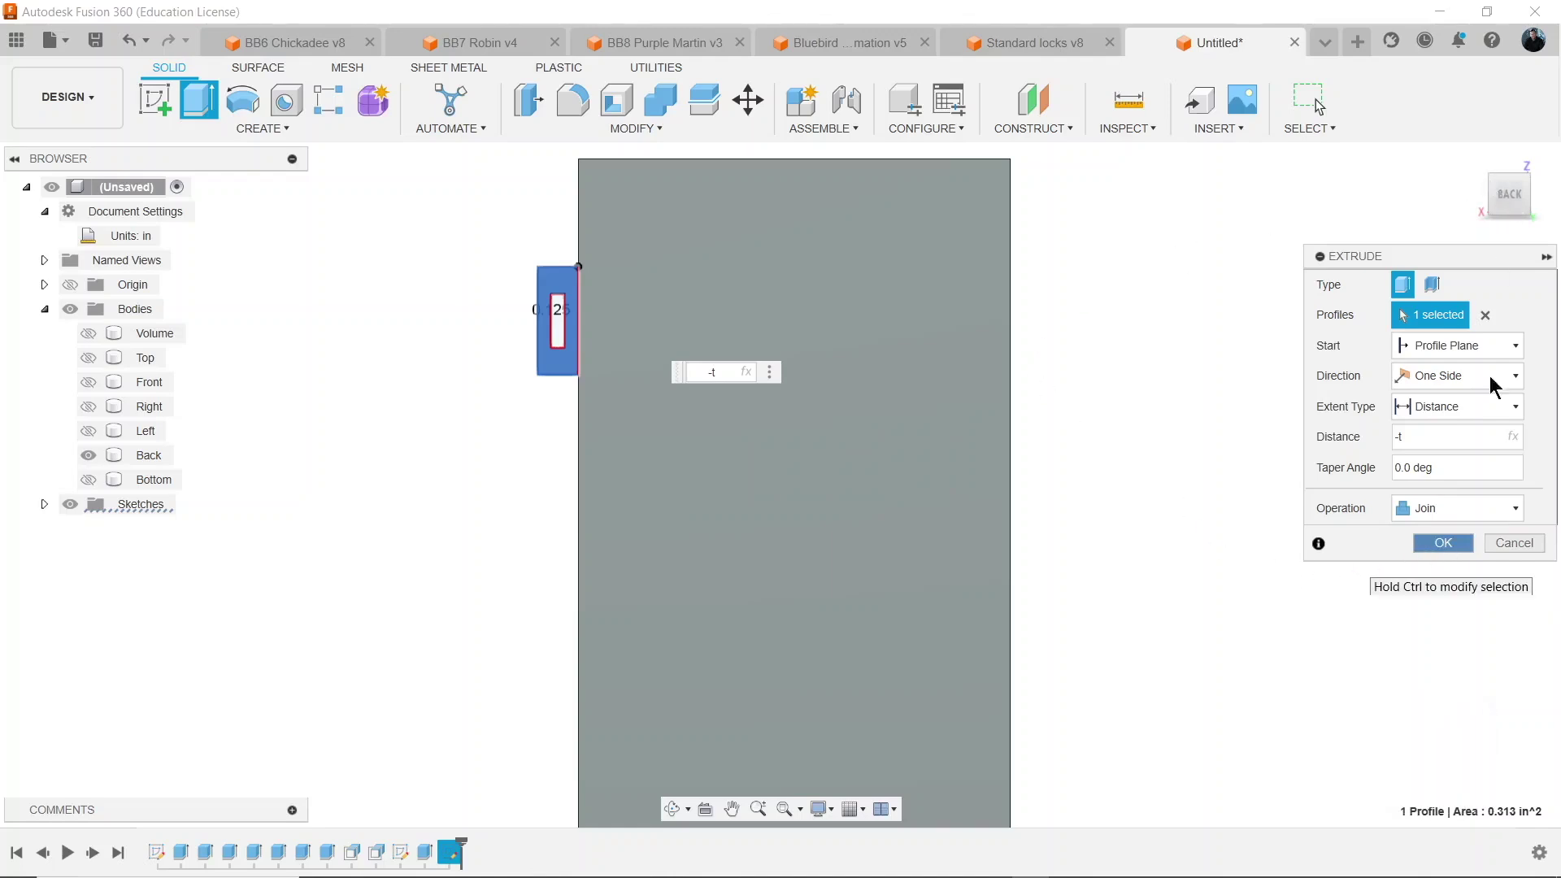
click(1443, 543)
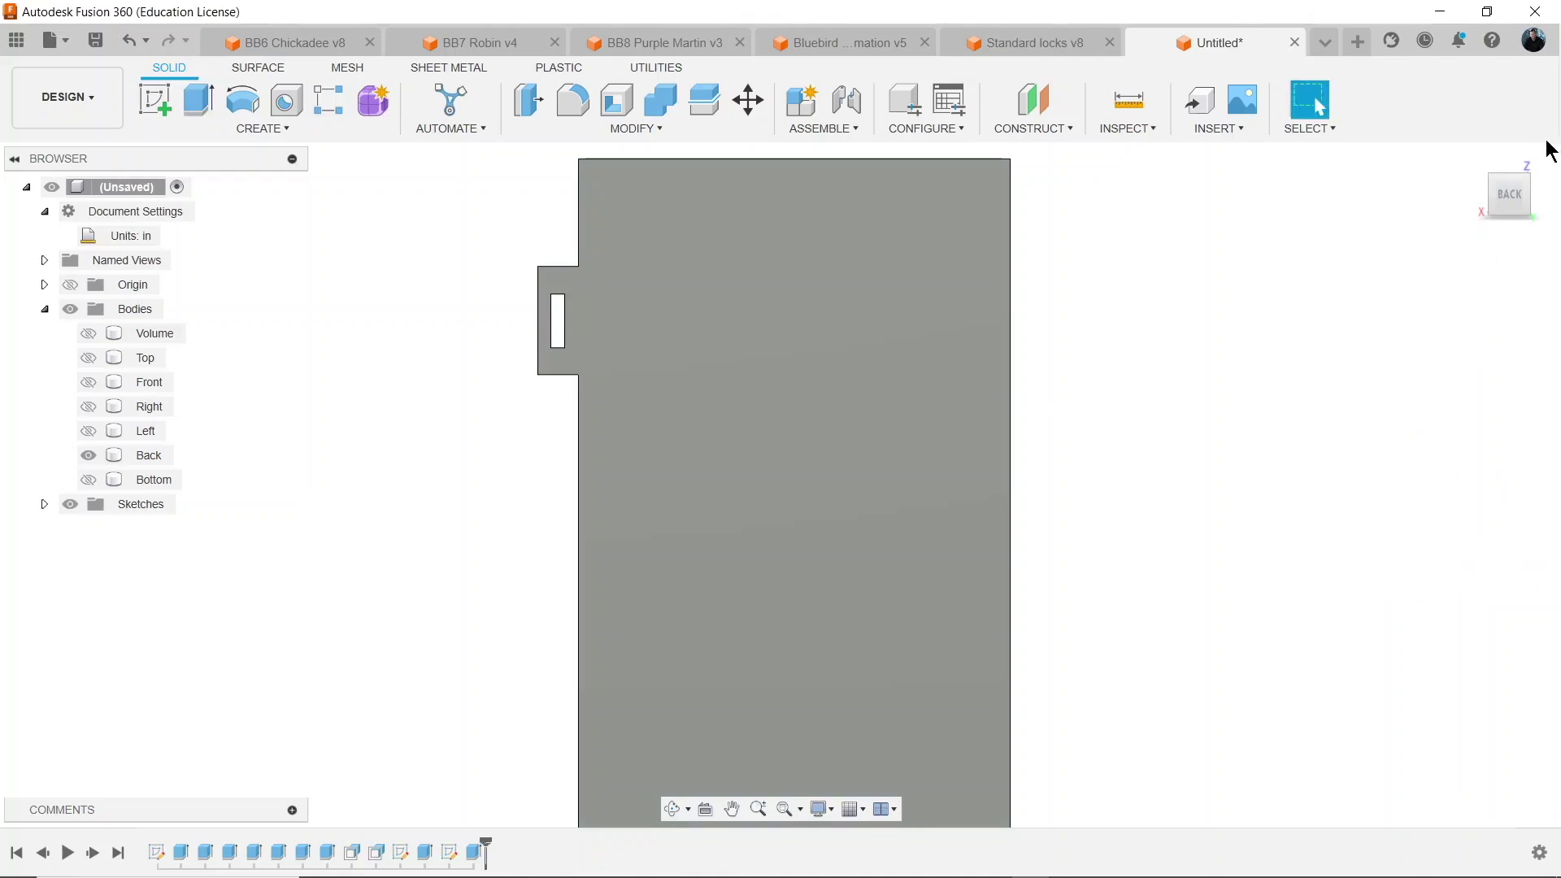
Fillet the two outer corner edges of the Back panel's slotted tab with radius t.
click(1477, 162)
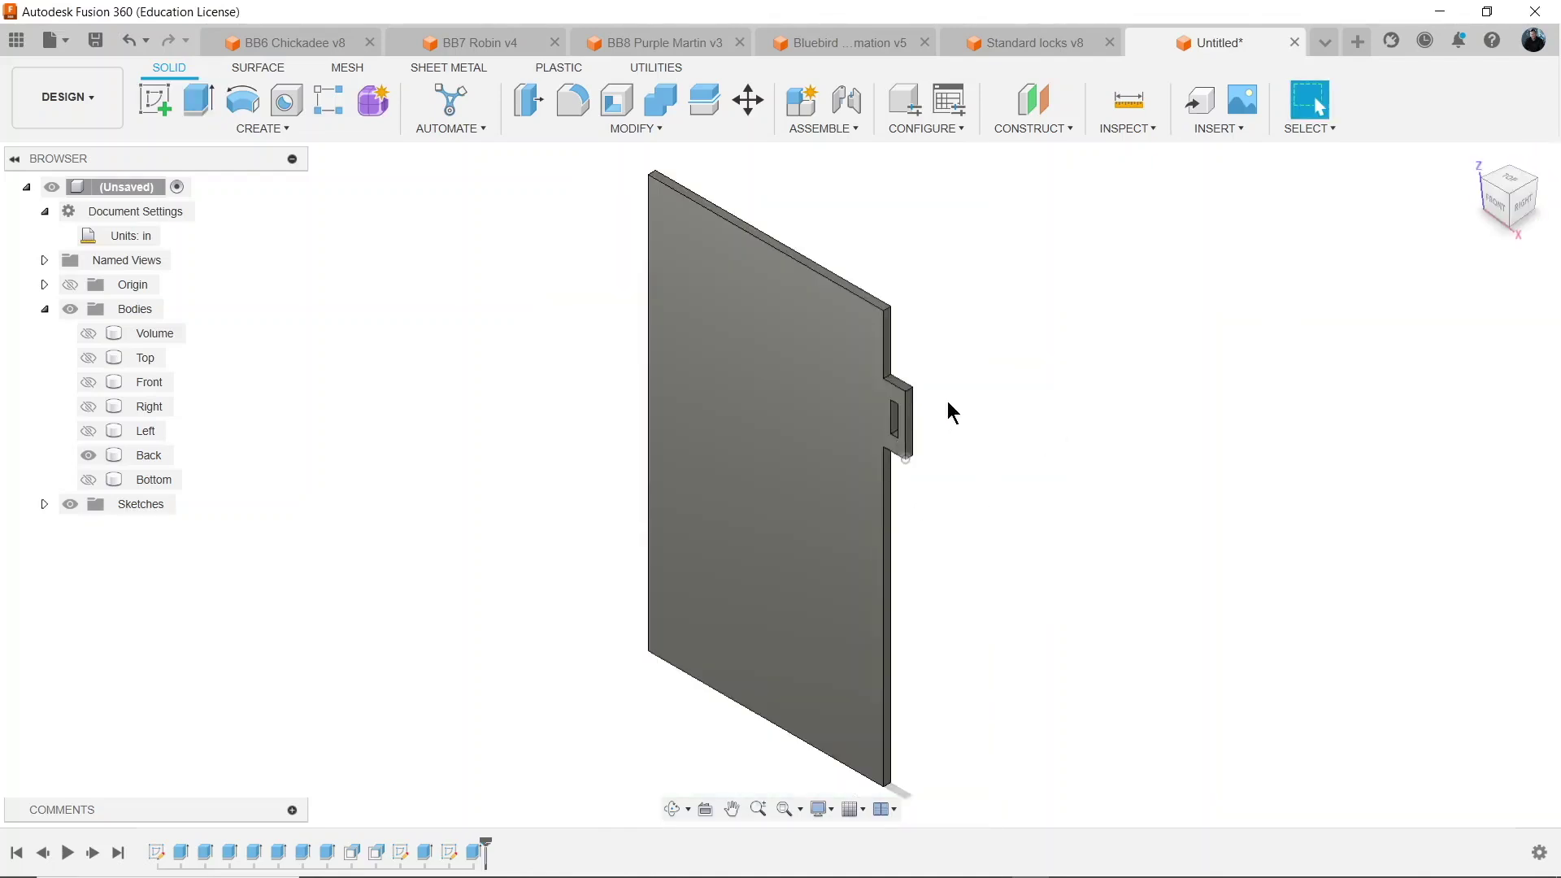
scroll(951, 390, up, 5)
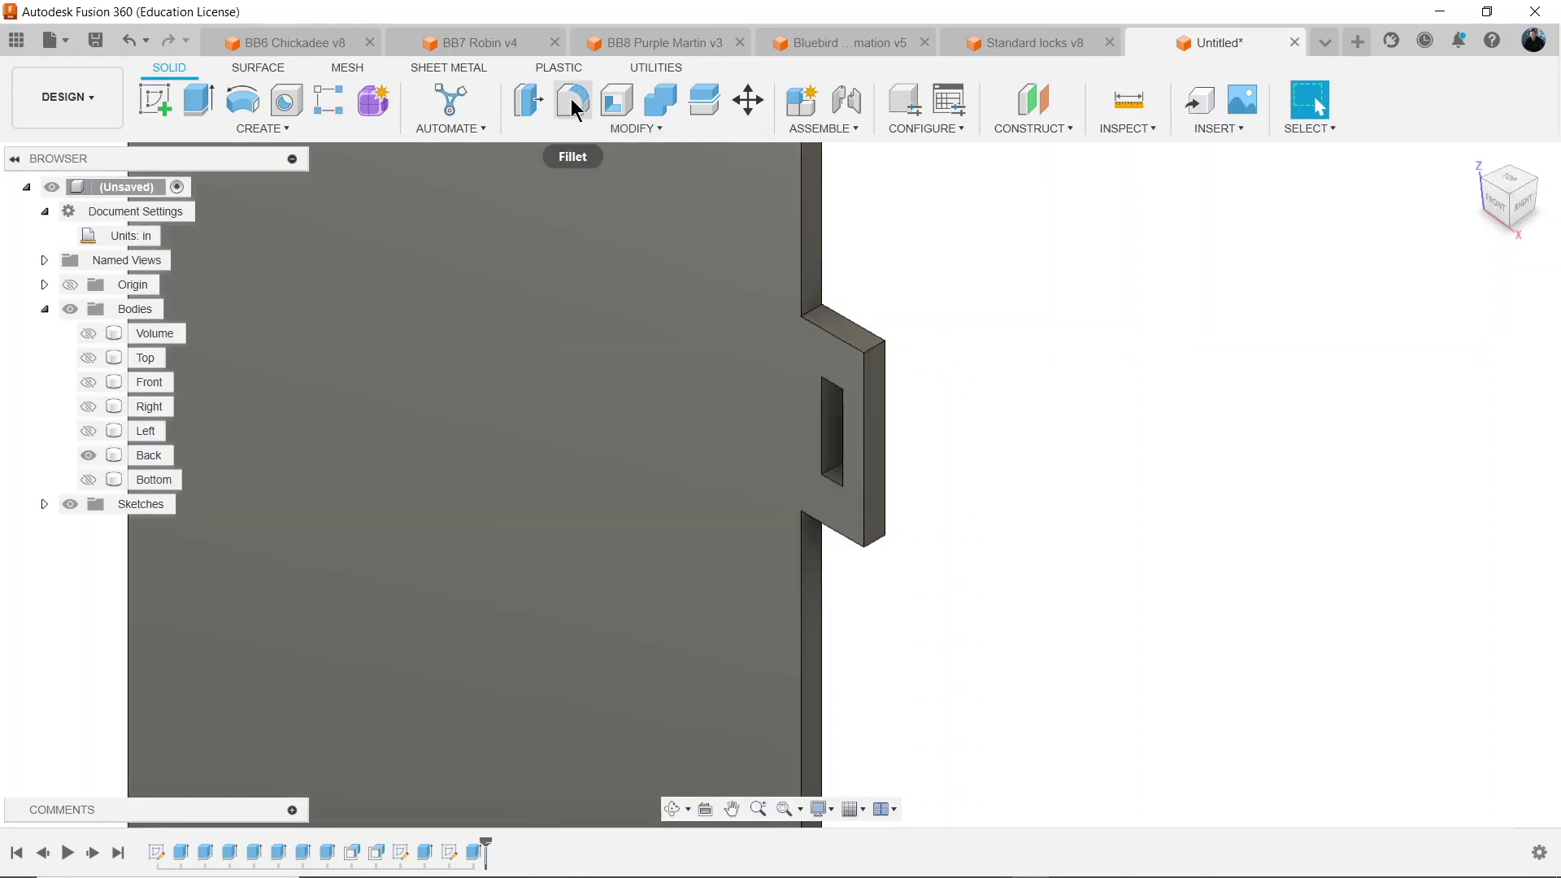
key(f)
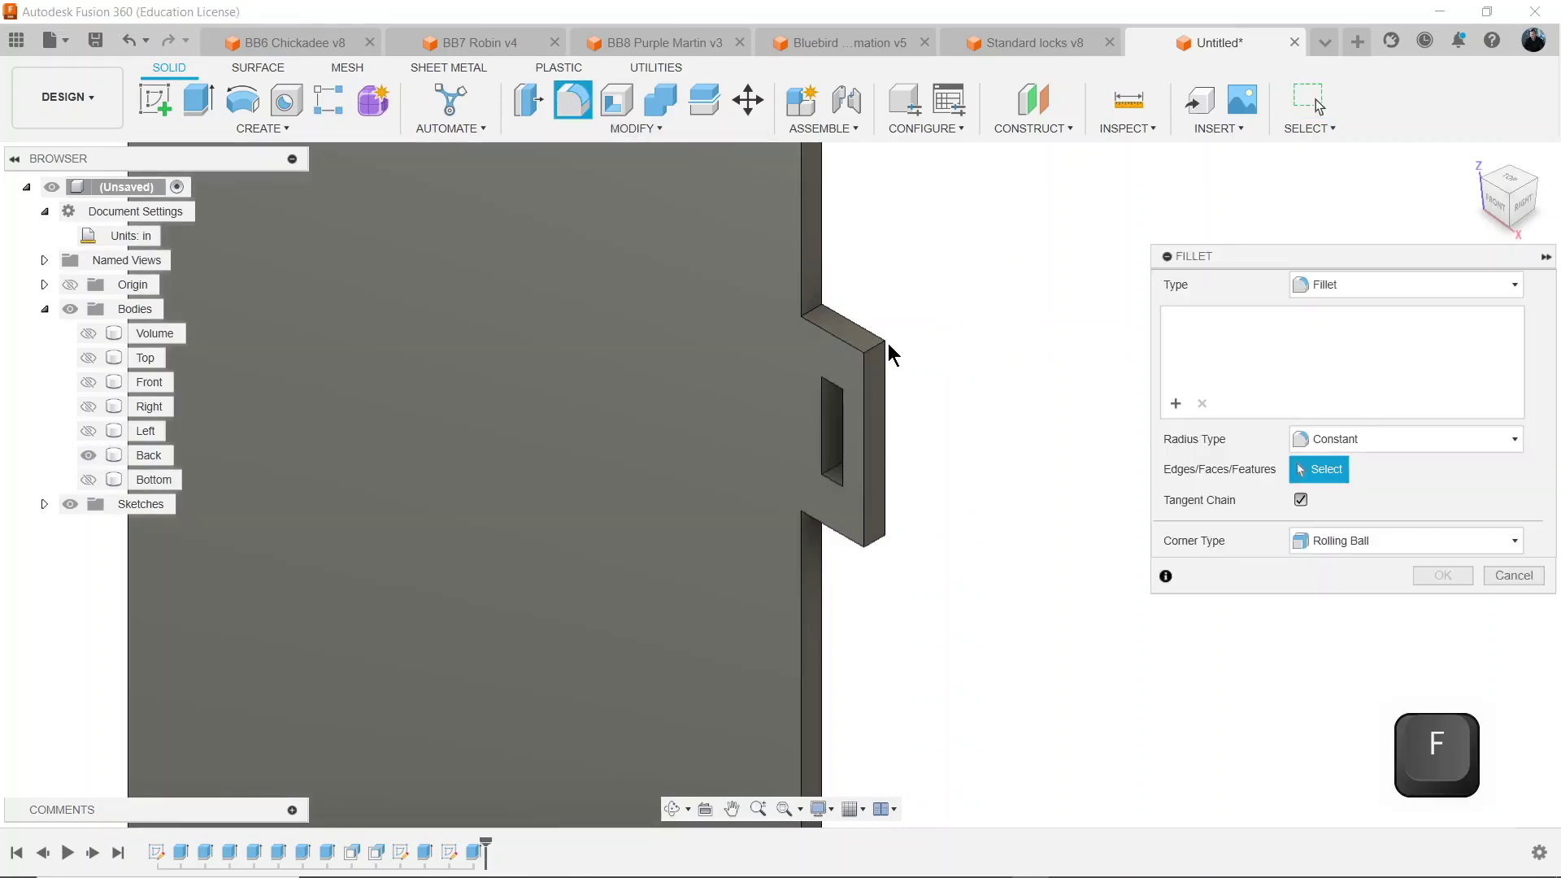
click(879, 545)
text(t)
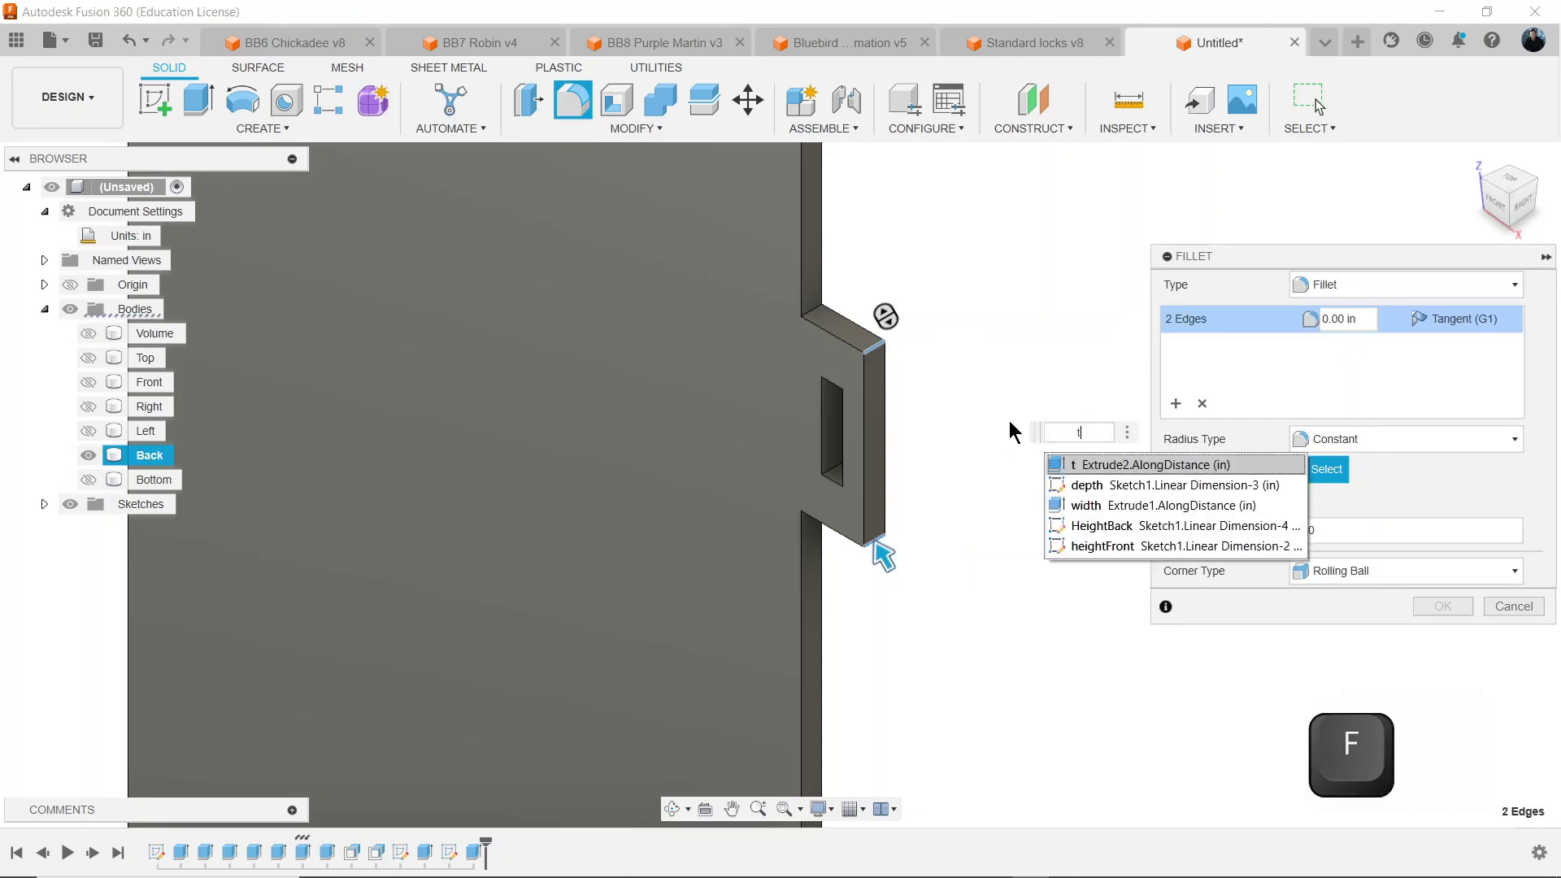
key(Return)
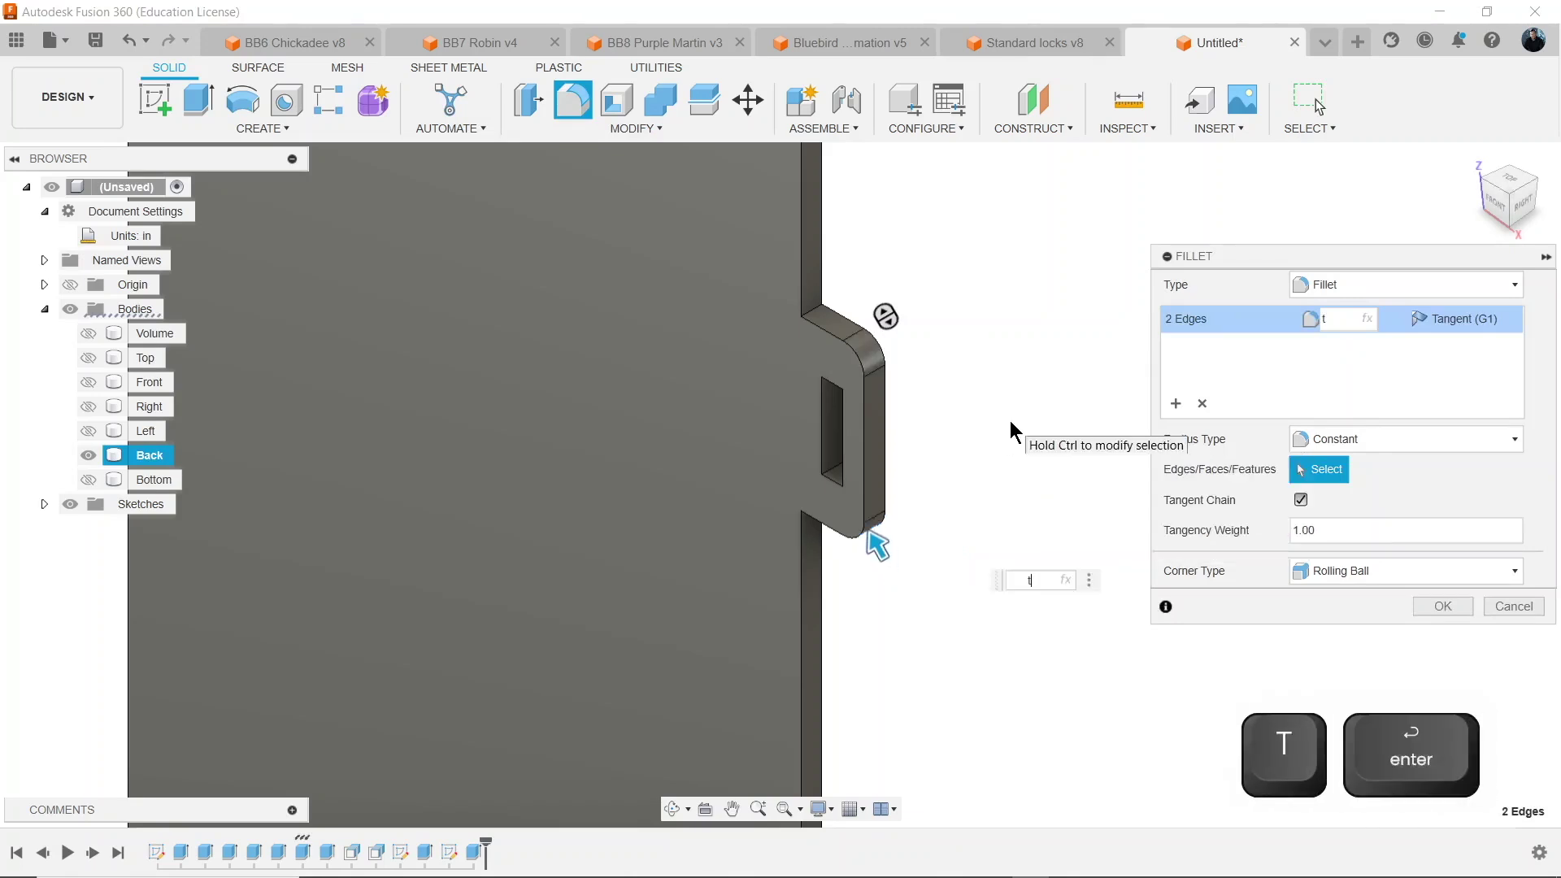
click(1439, 606)
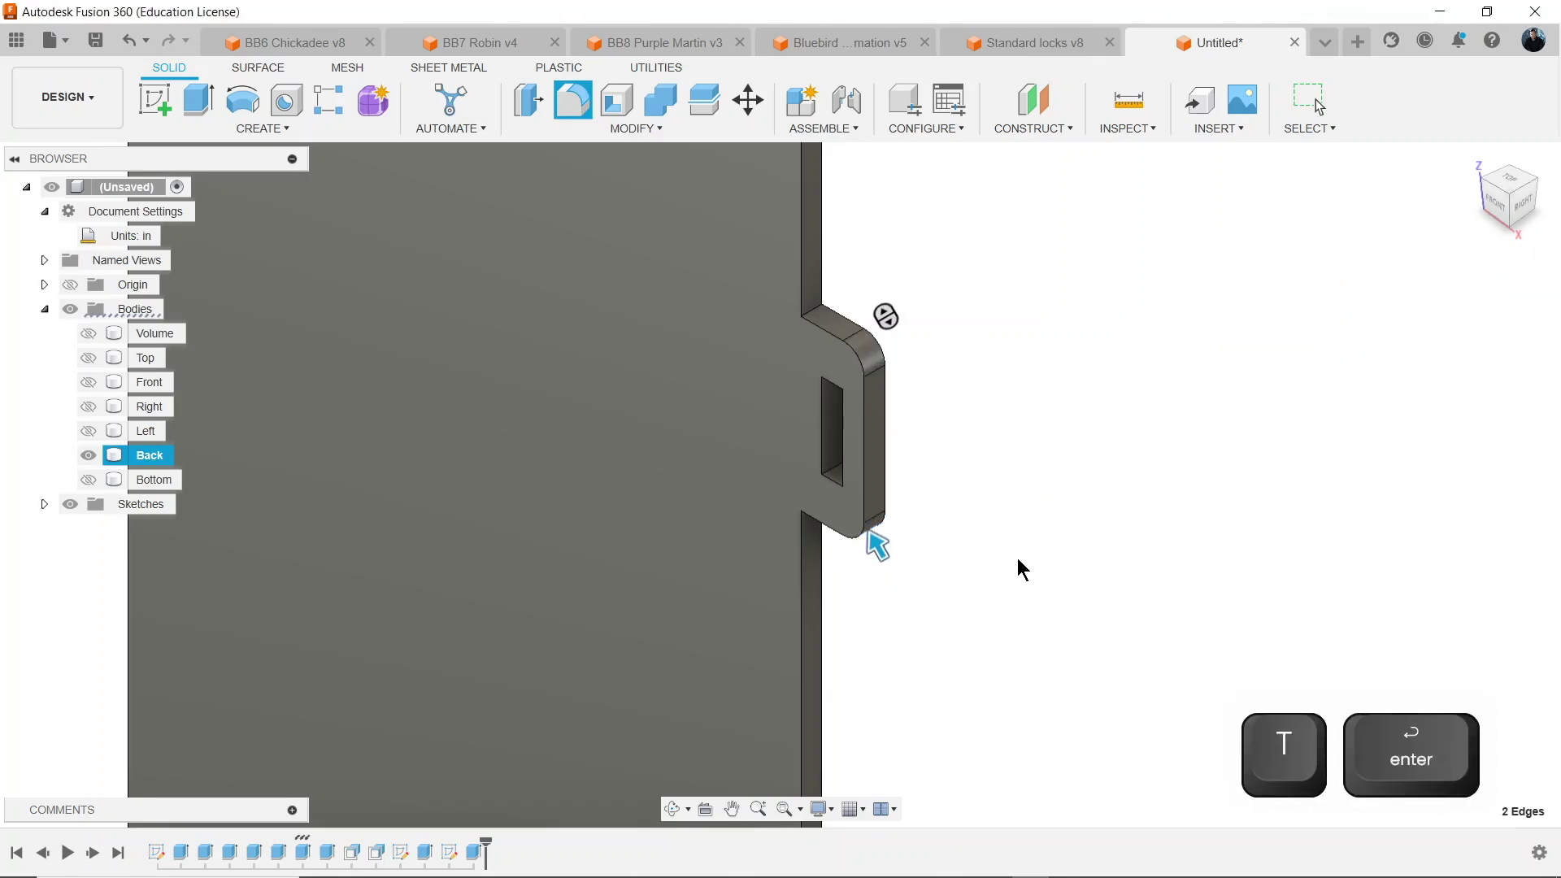
Mirror the tab's extrude and fillet features across the YZ origin plane to the Back panel's opposite side.
scroll(1008, 532, down, 5)
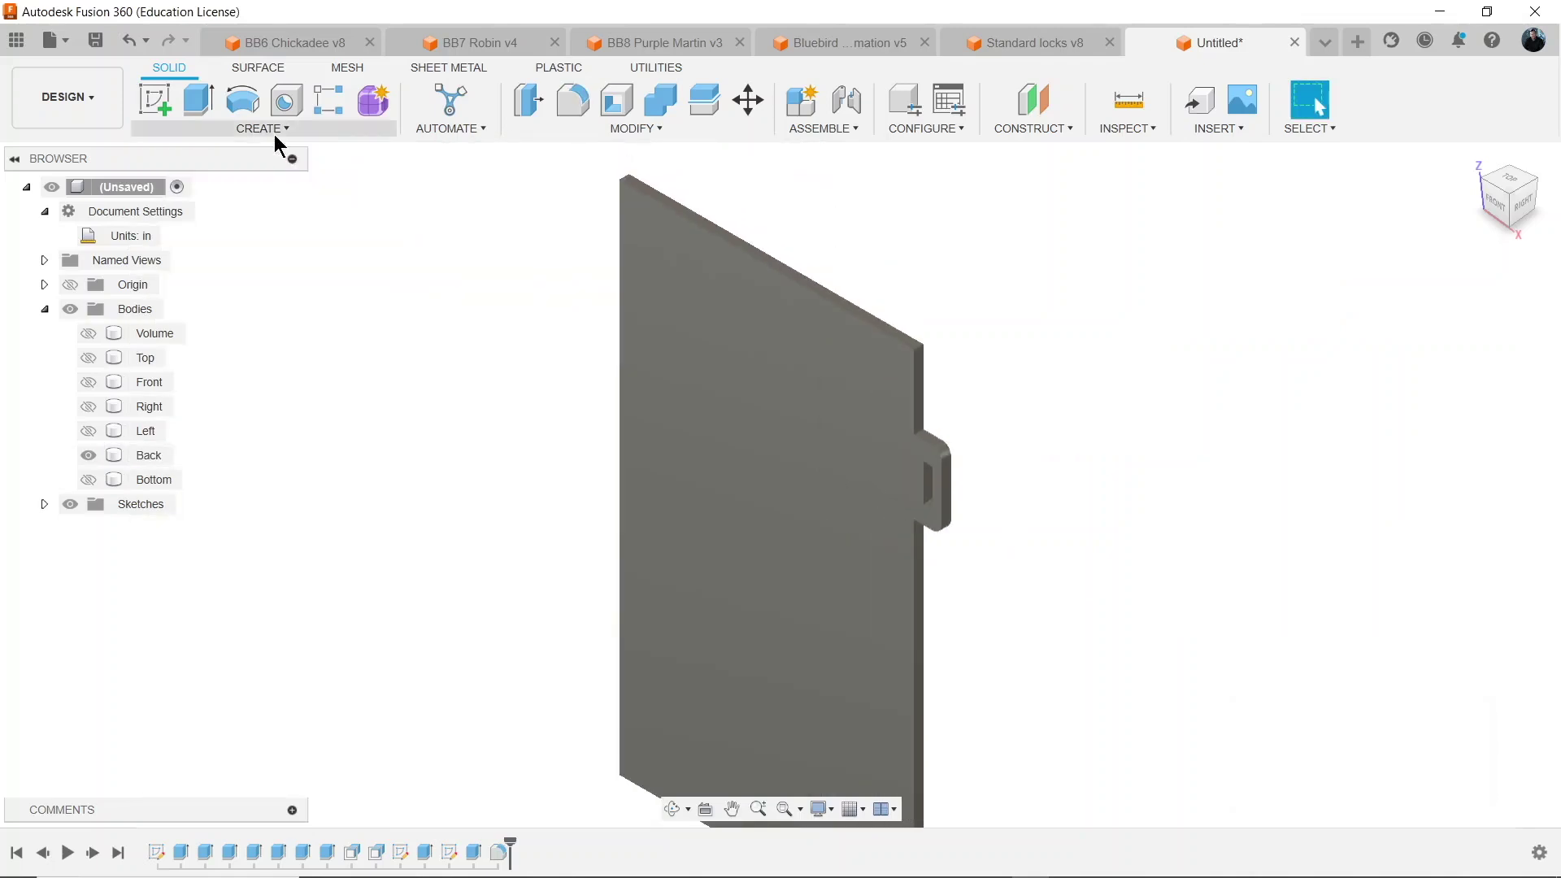
click(271, 132)
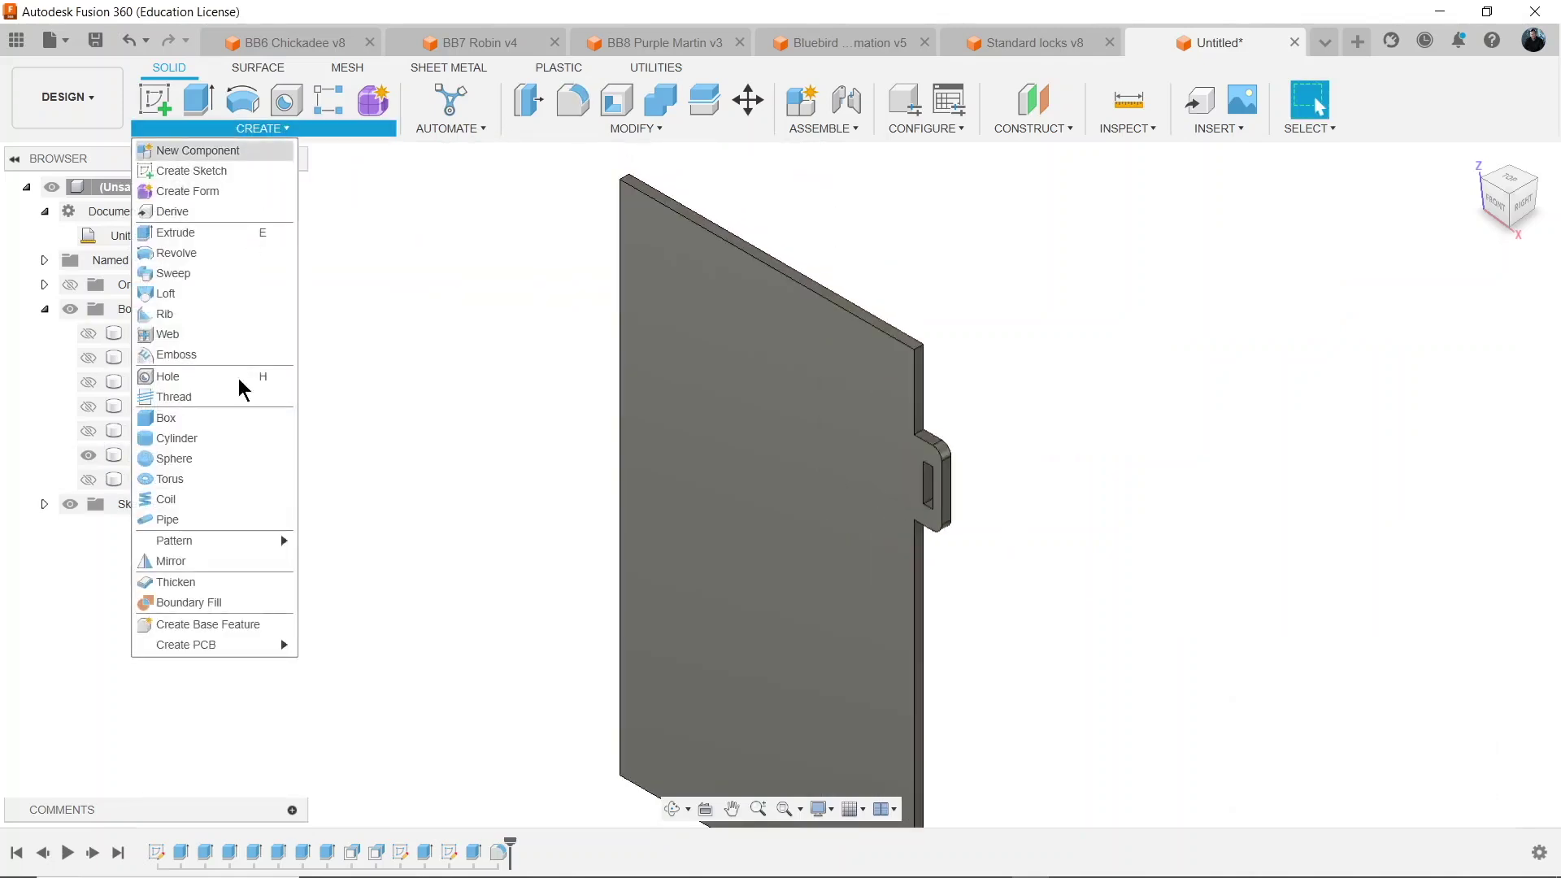
click(220, 562)
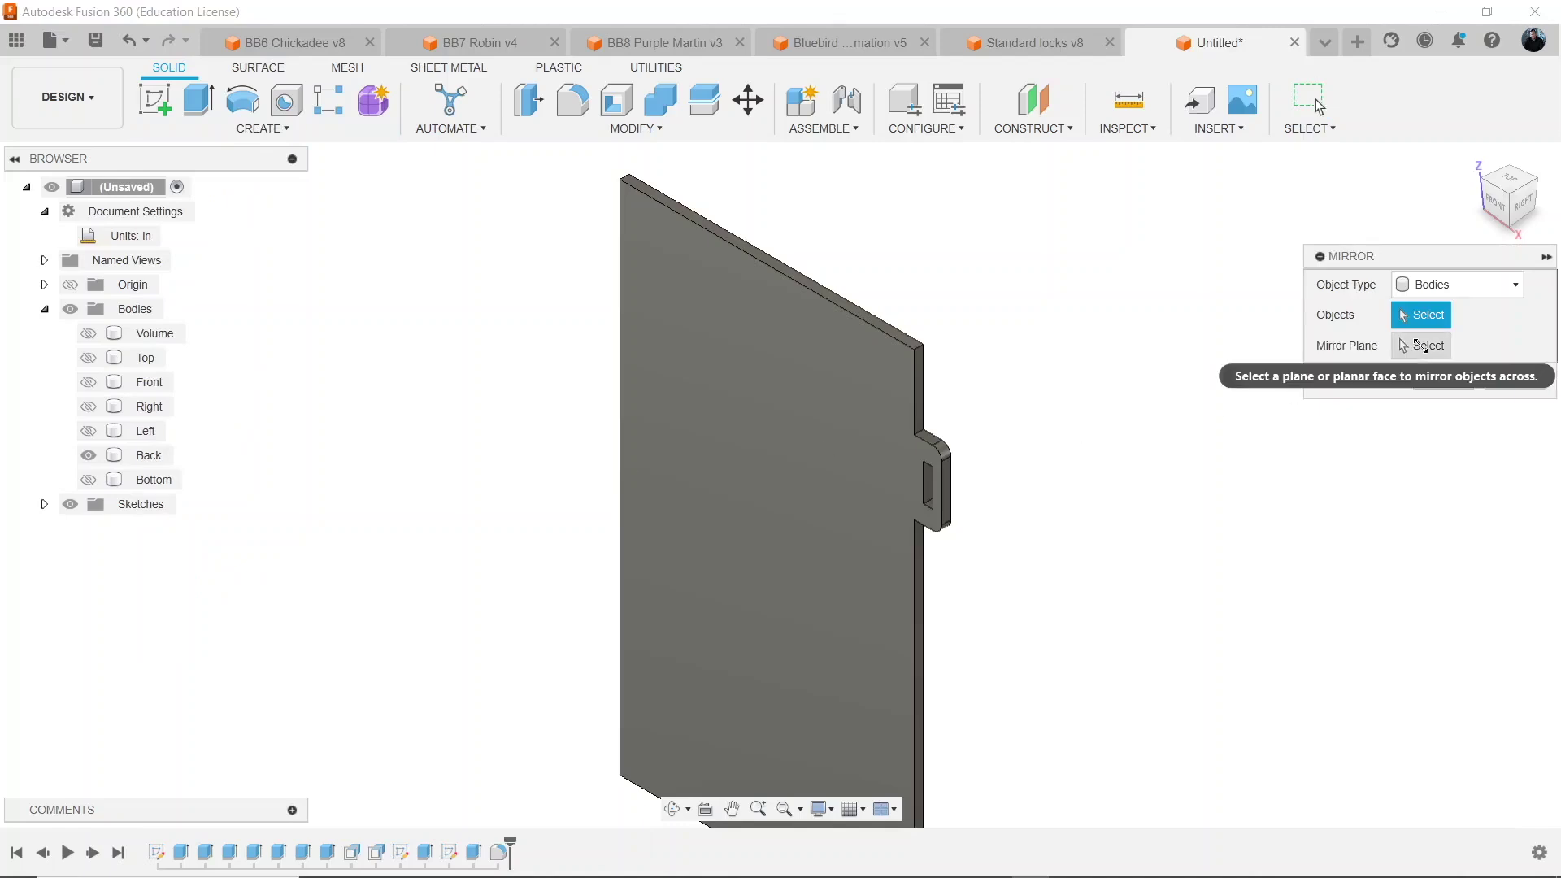
click(1438, 290)
click(1448, 354)
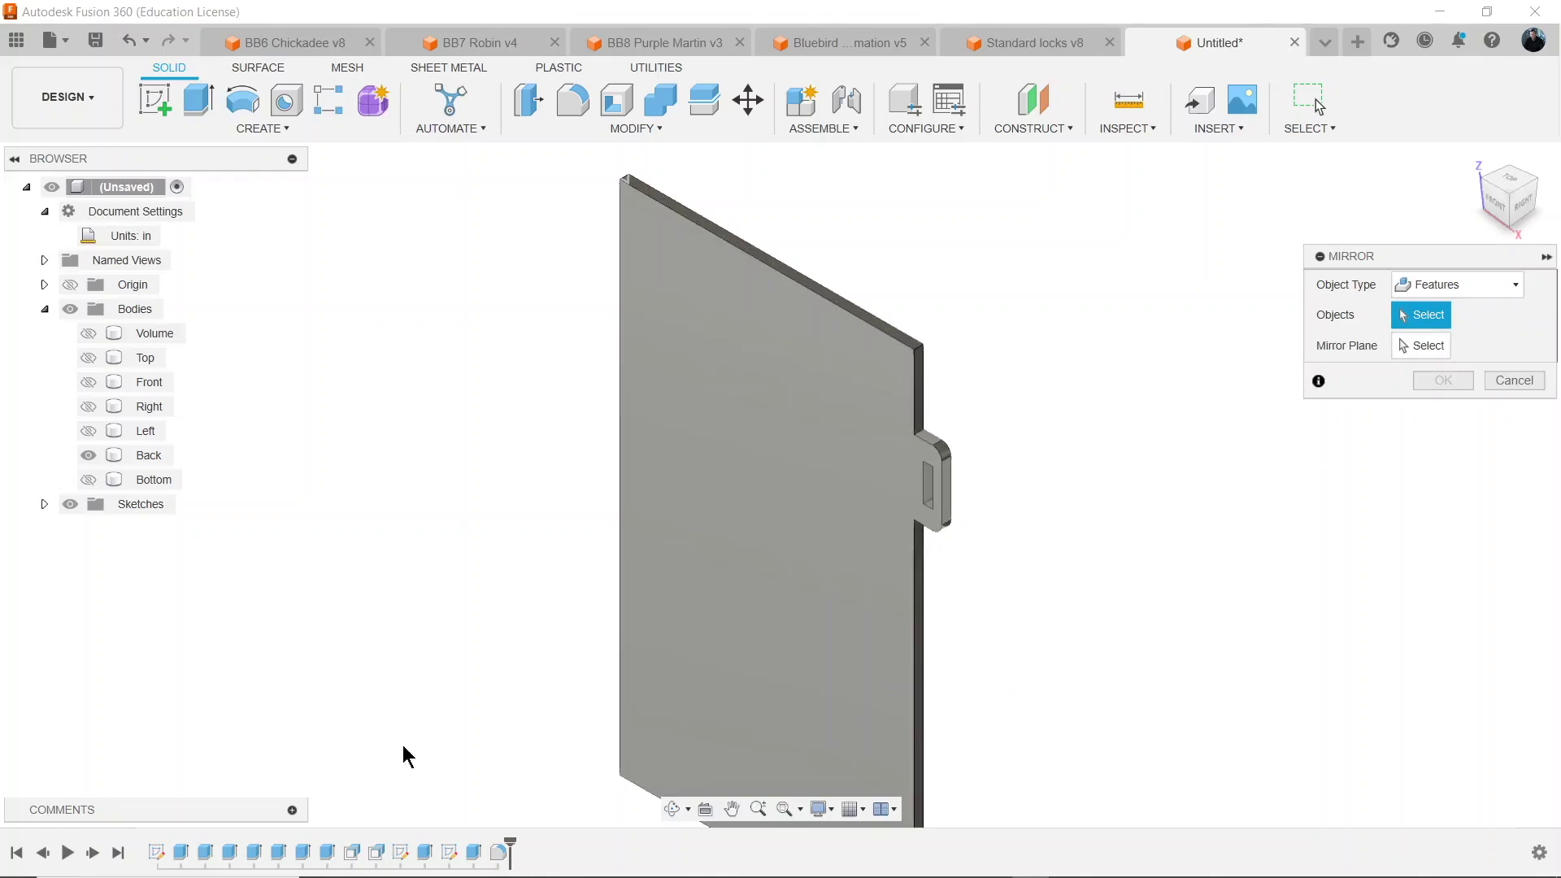
click(473, 851)
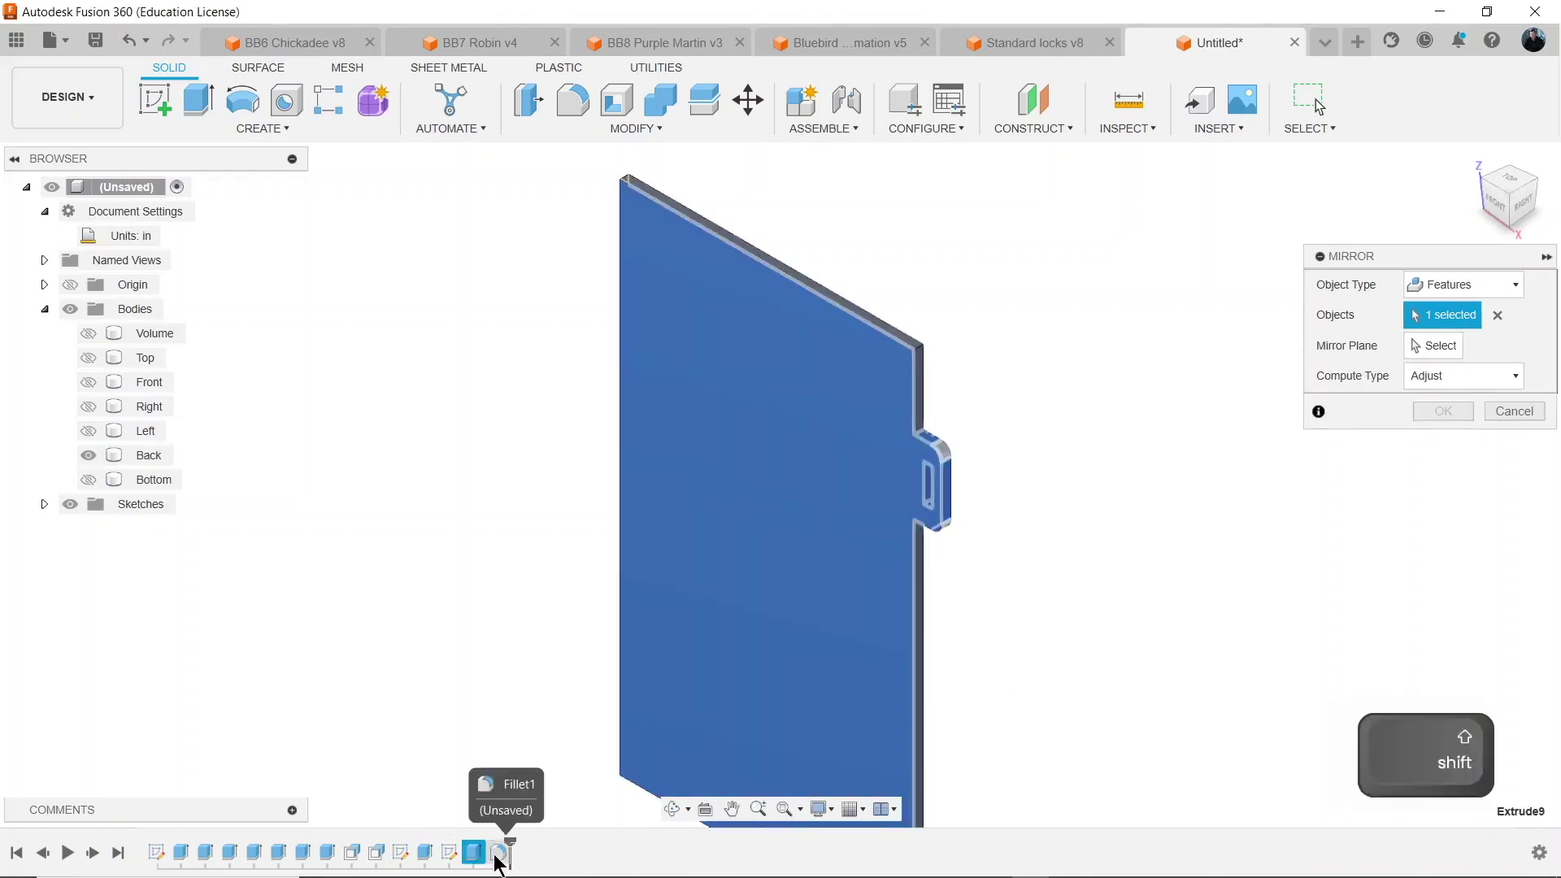
shift+click(499, 854)
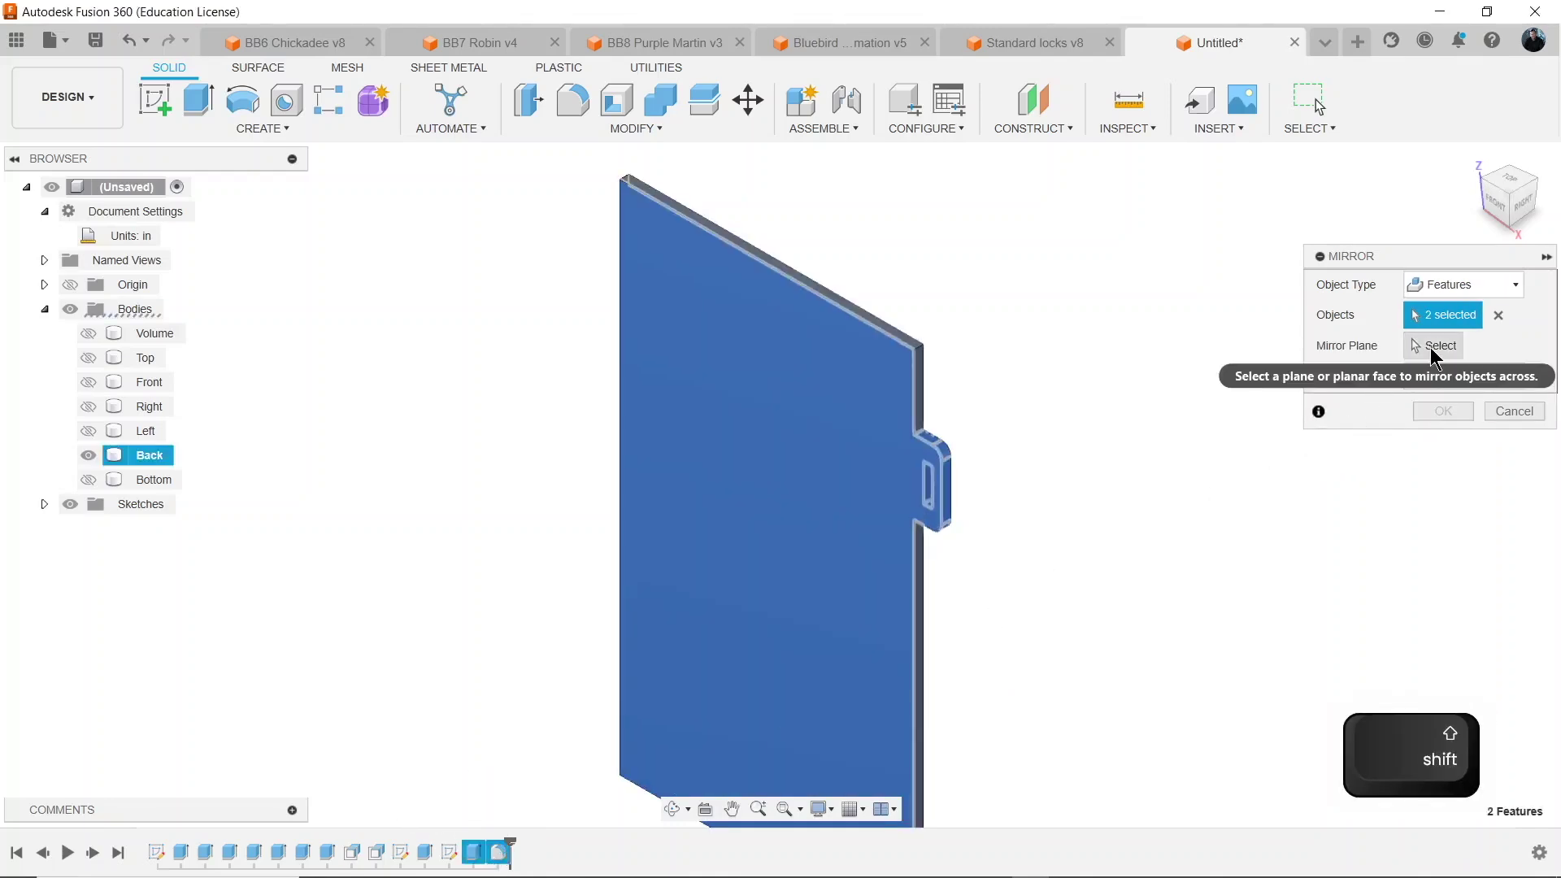
click(1432, 348)
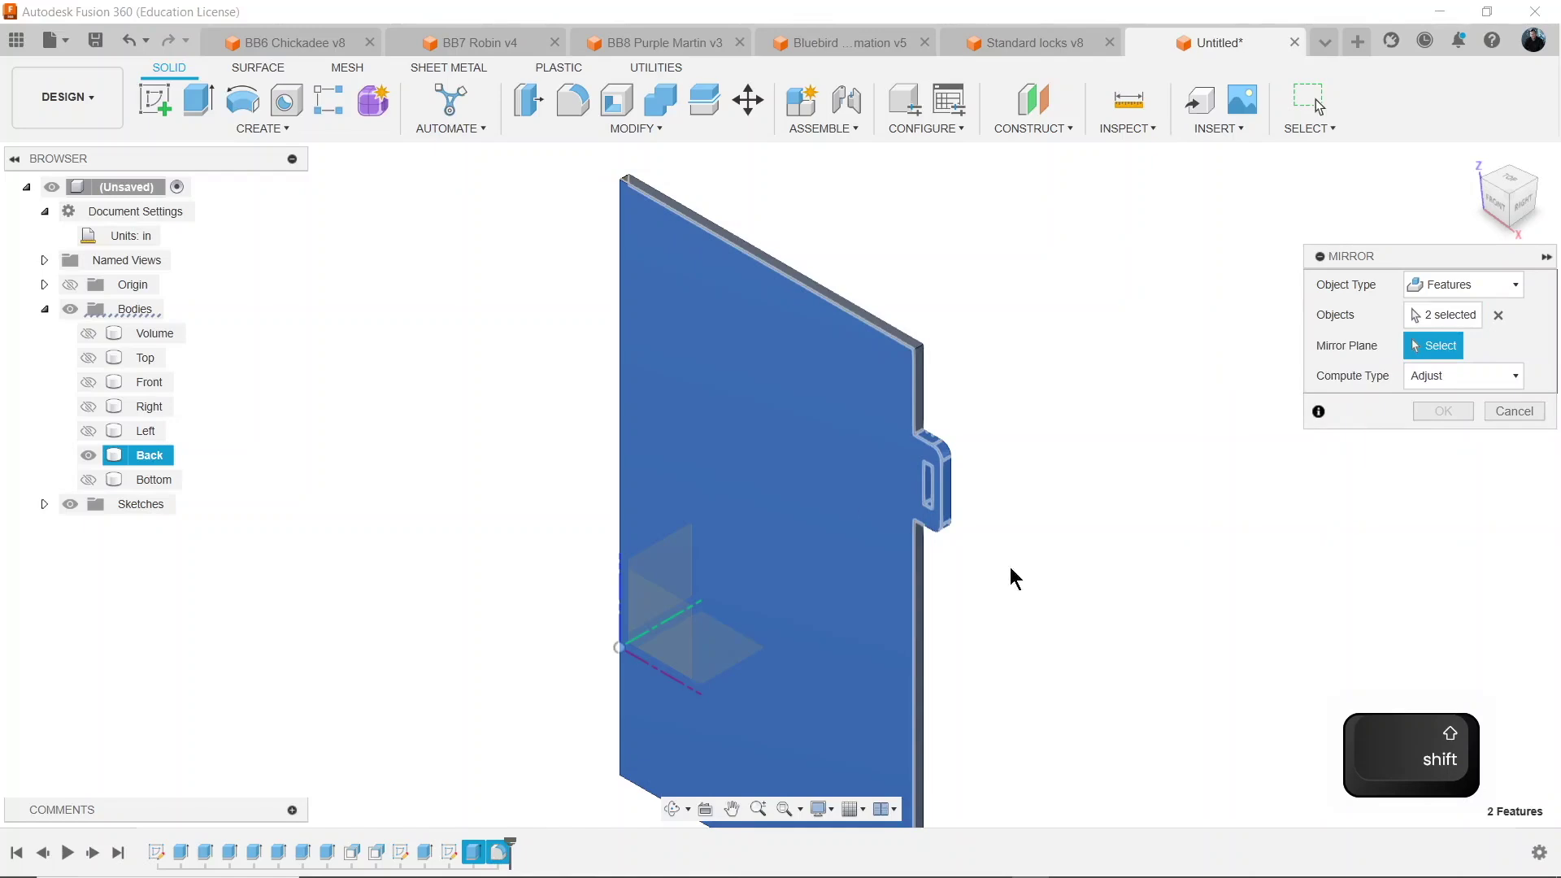
click(45, 284)
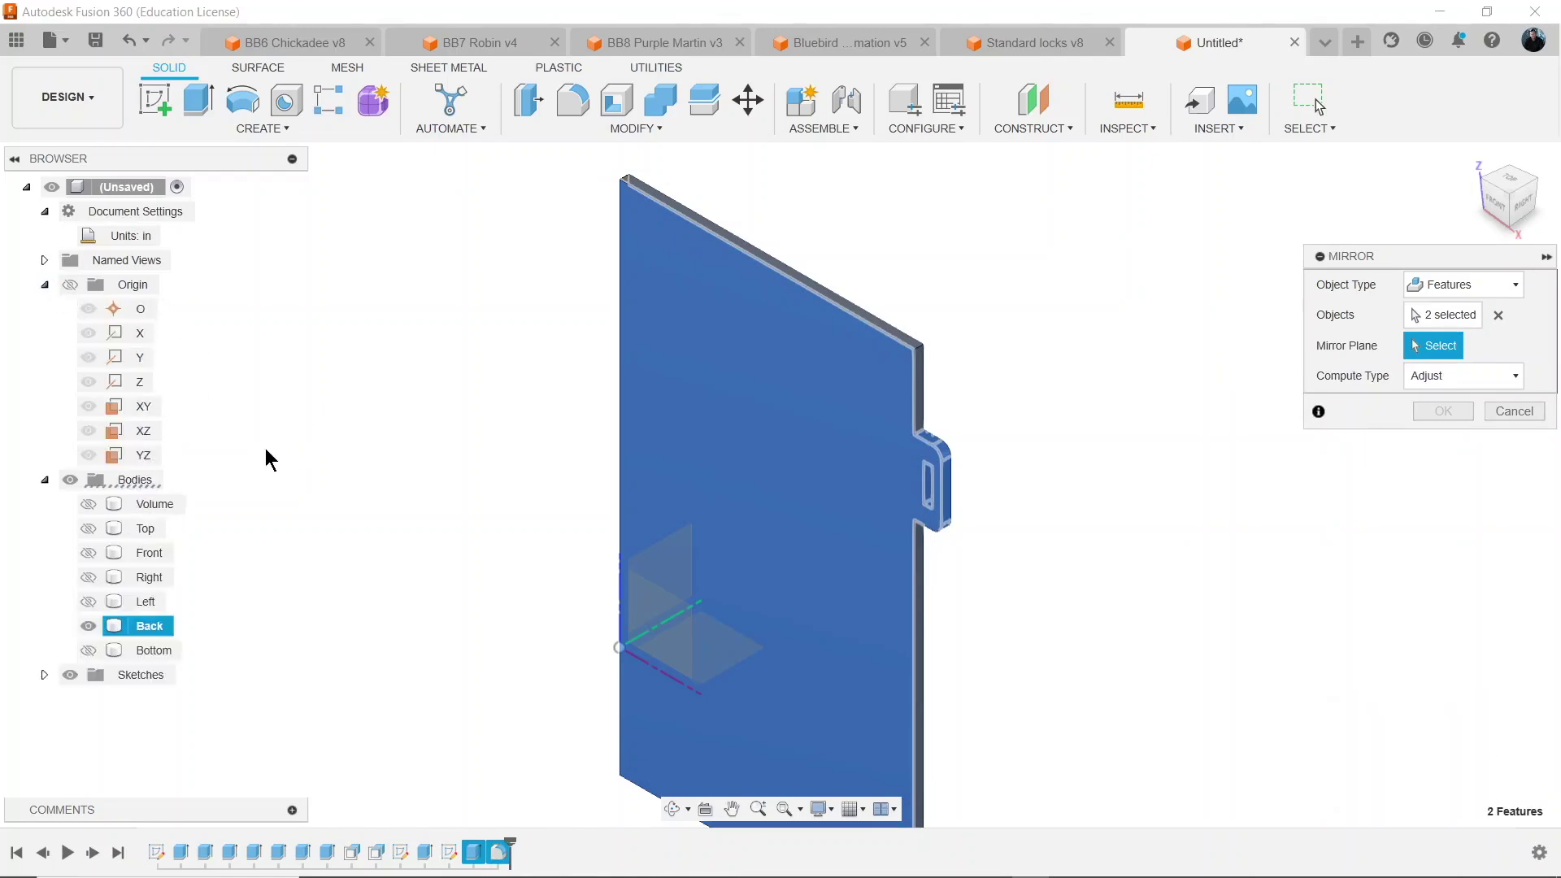
click(147, 456)
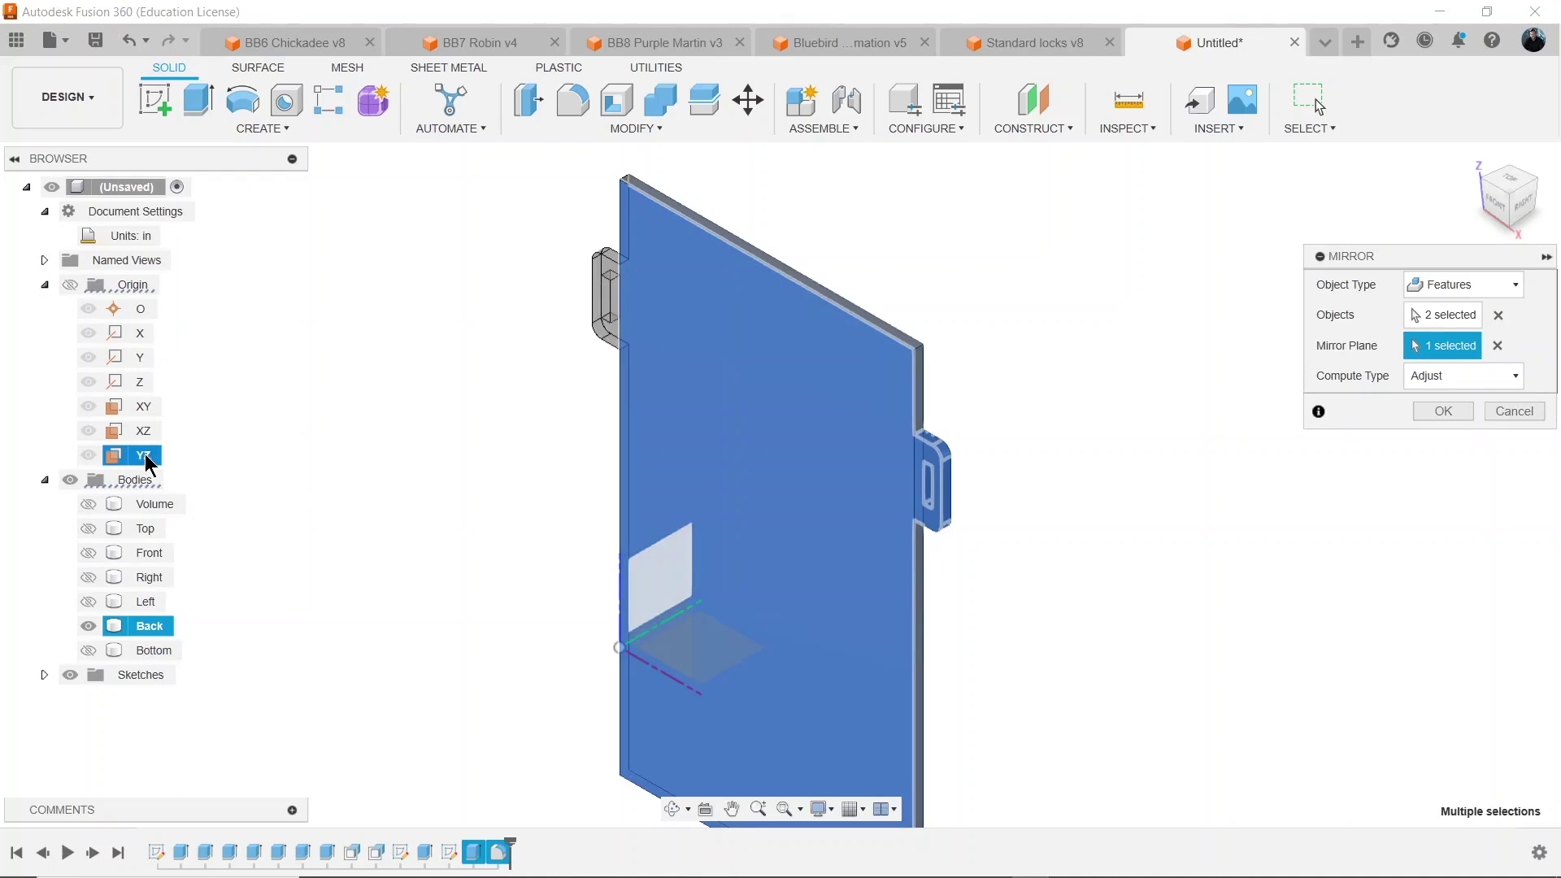
click(1437, 412)
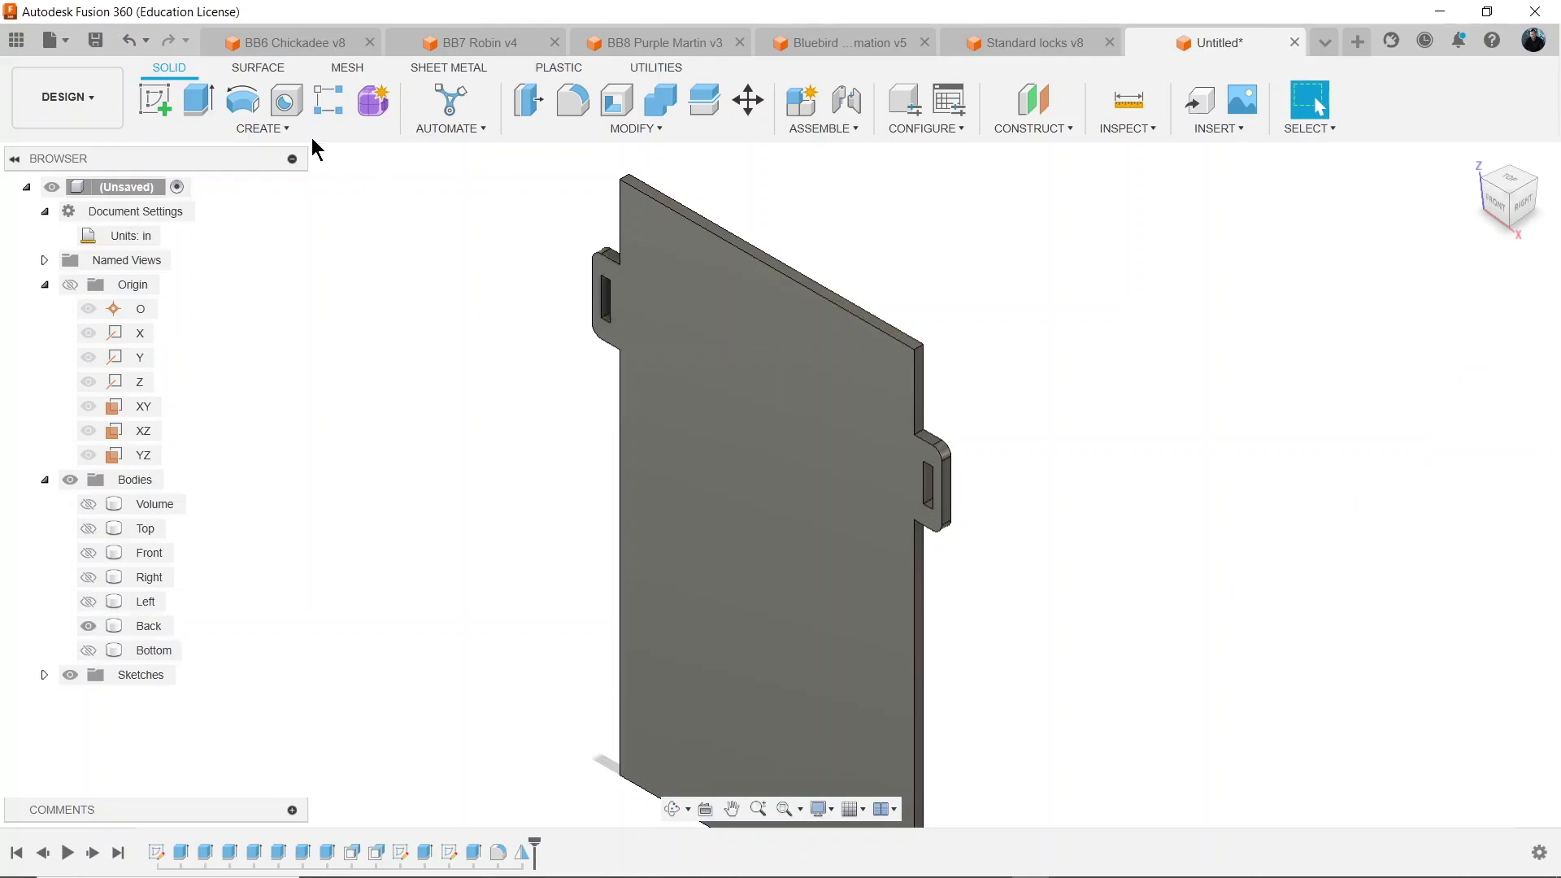
Mirror the tab's extrude, fillet and first mirror features across the XY origin plane.
click(285, 127)
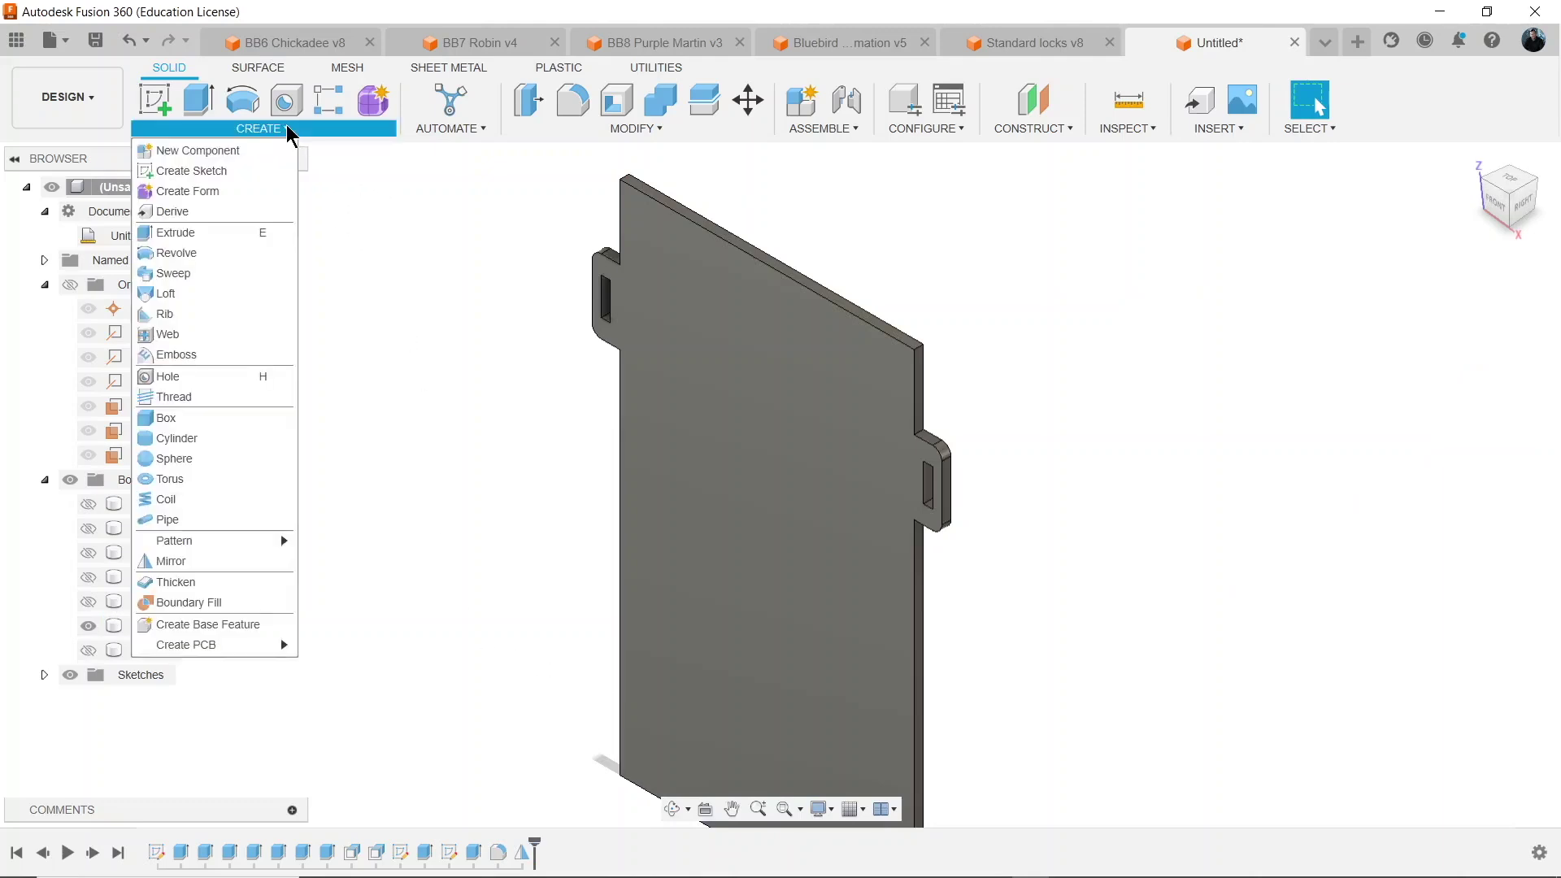
click(212, 560)
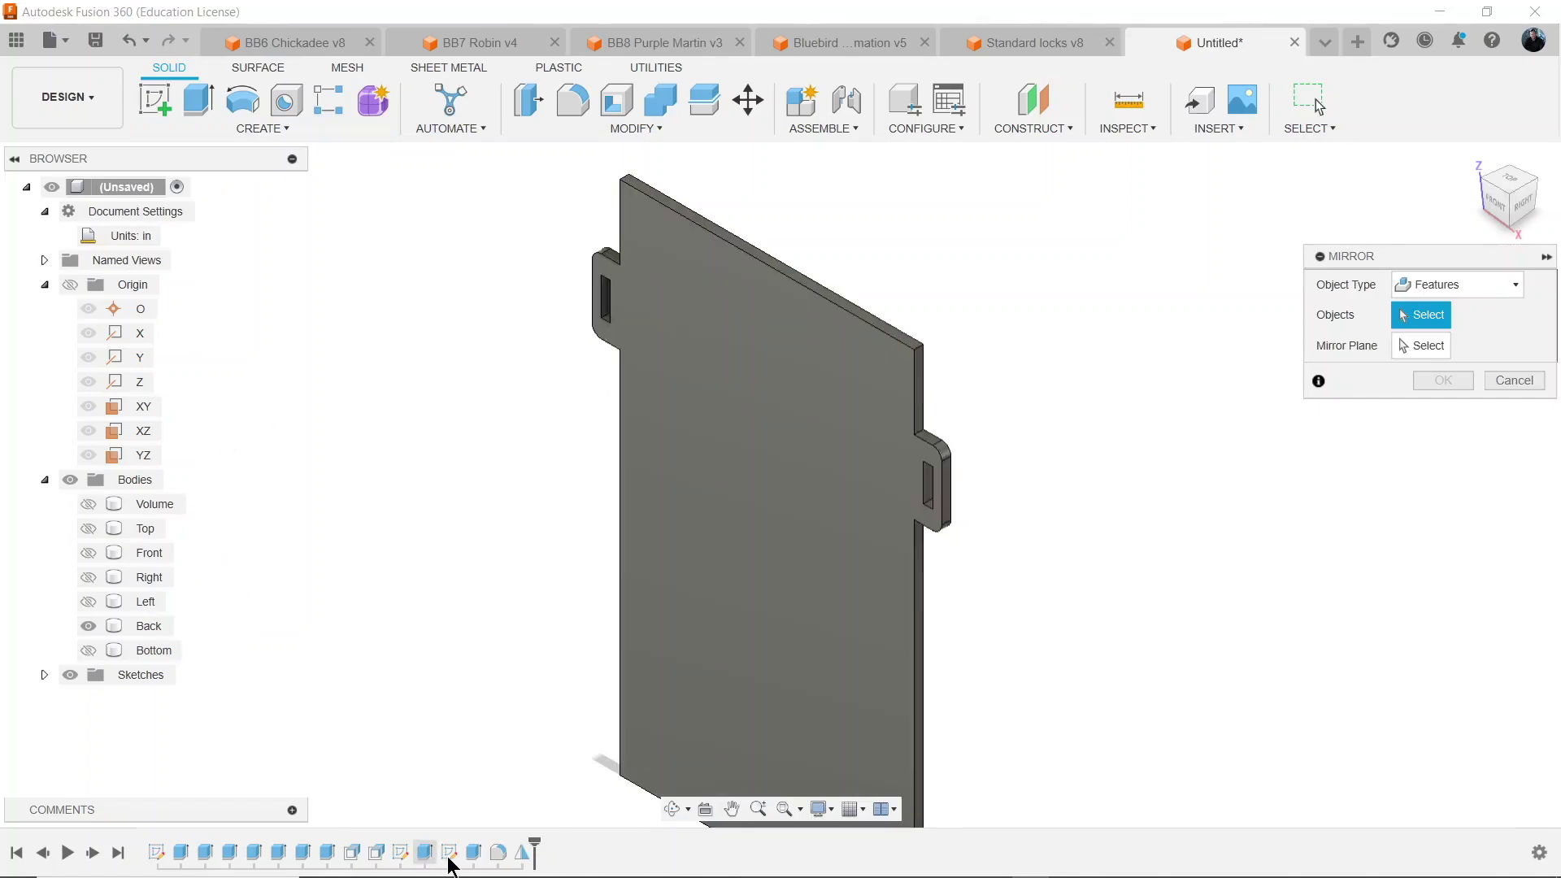
click(474, 852)
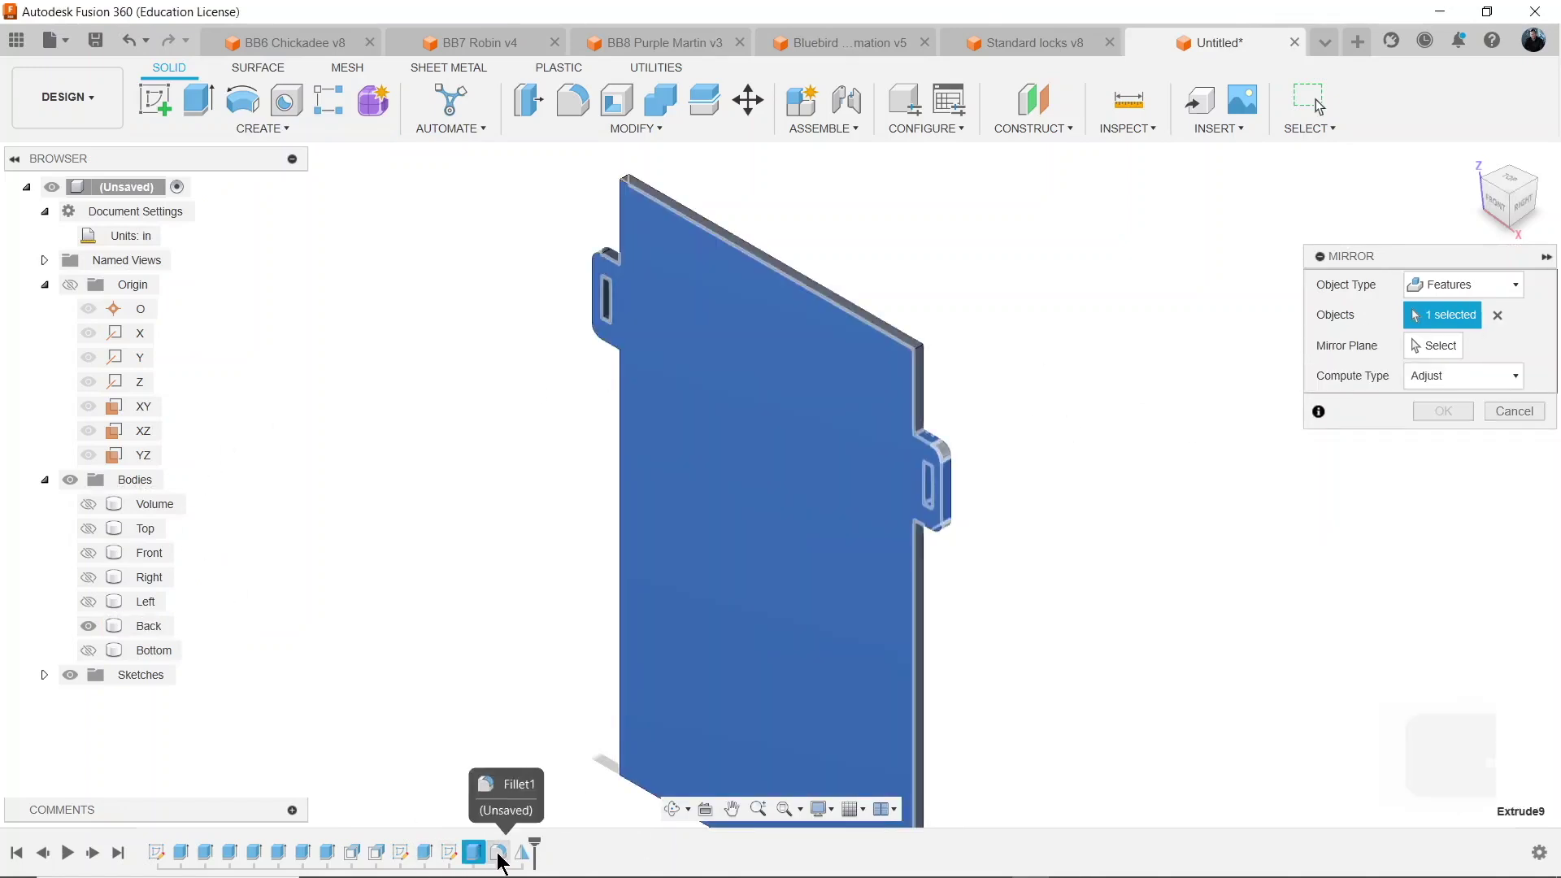
shift+click(499, 851)
shift+click(522, 851)
click(1432, 345)
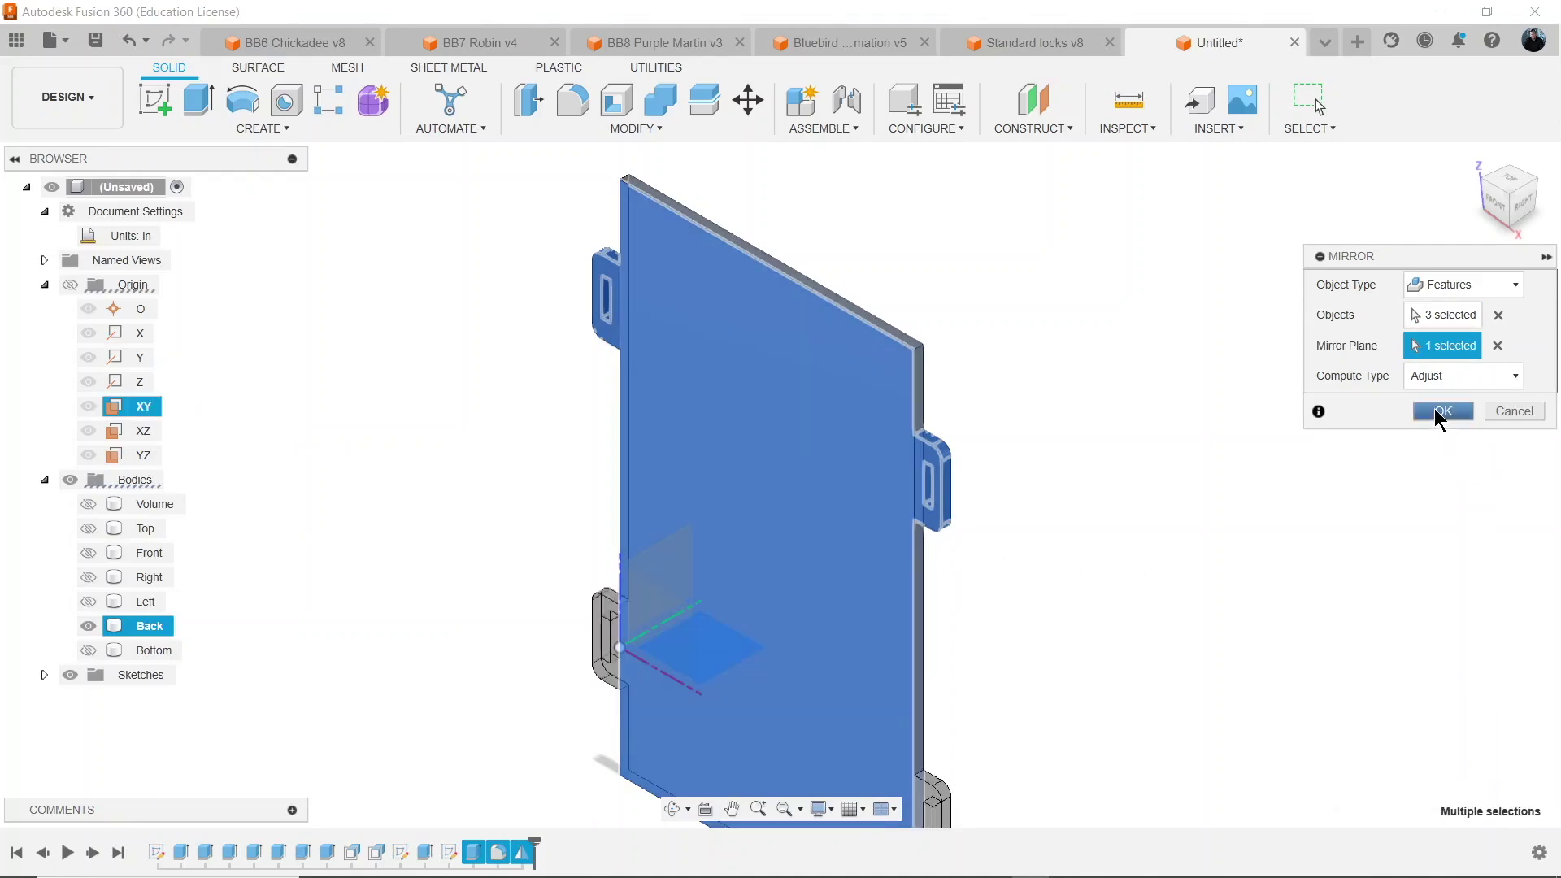
click(1442, 411)
Start a sketch on the Back panel's outer face and draw a rectangle standing on its upper edge, spanning the vertical centre axis.
scroll(1112, 625, down, 3)
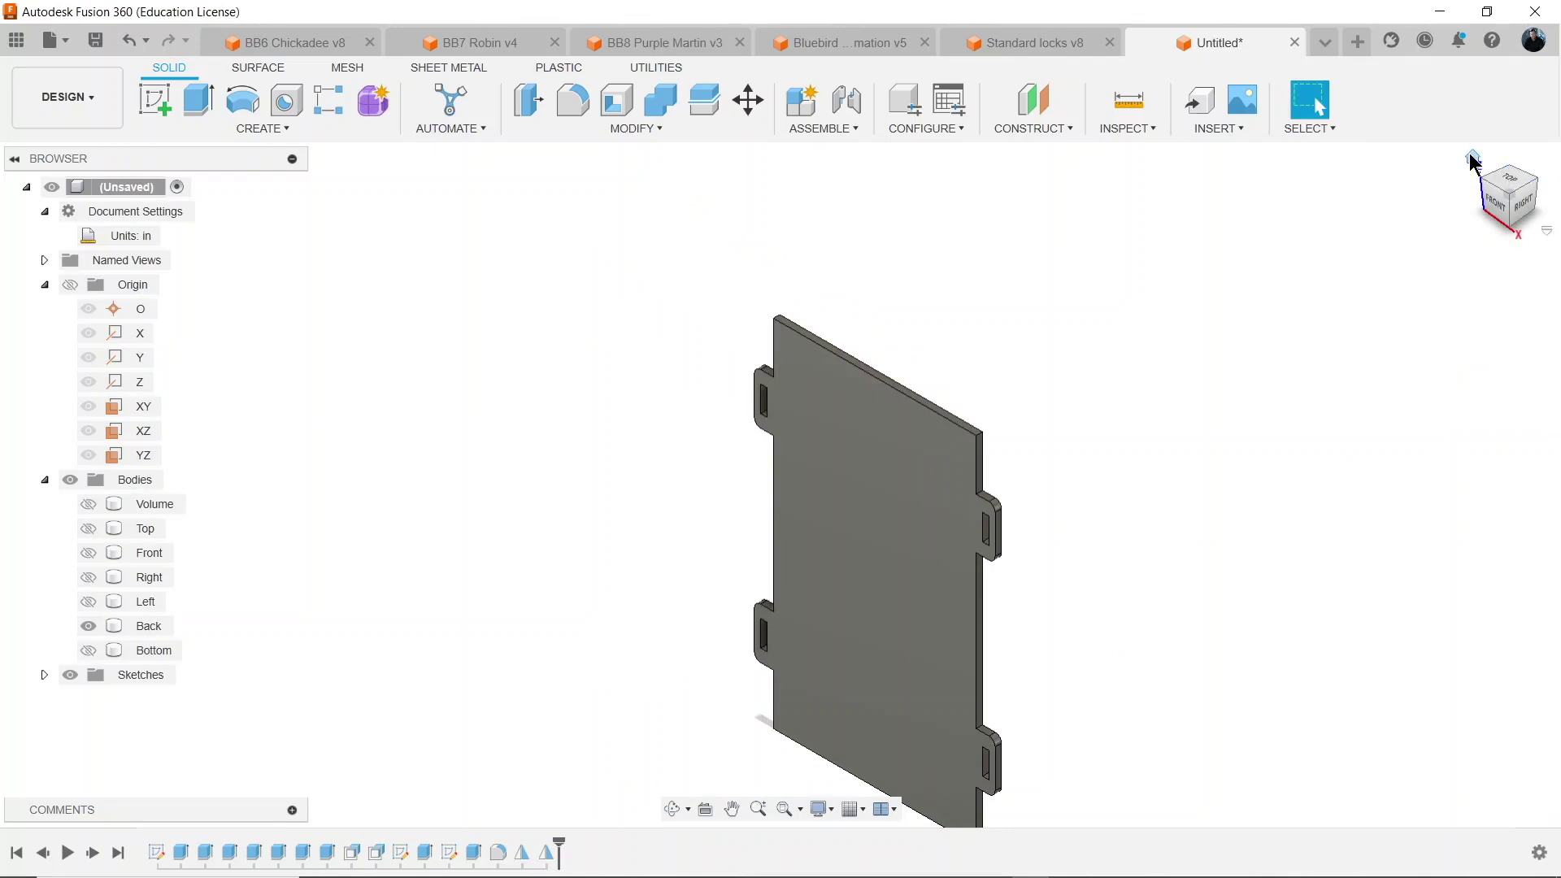
click(1537, 188)
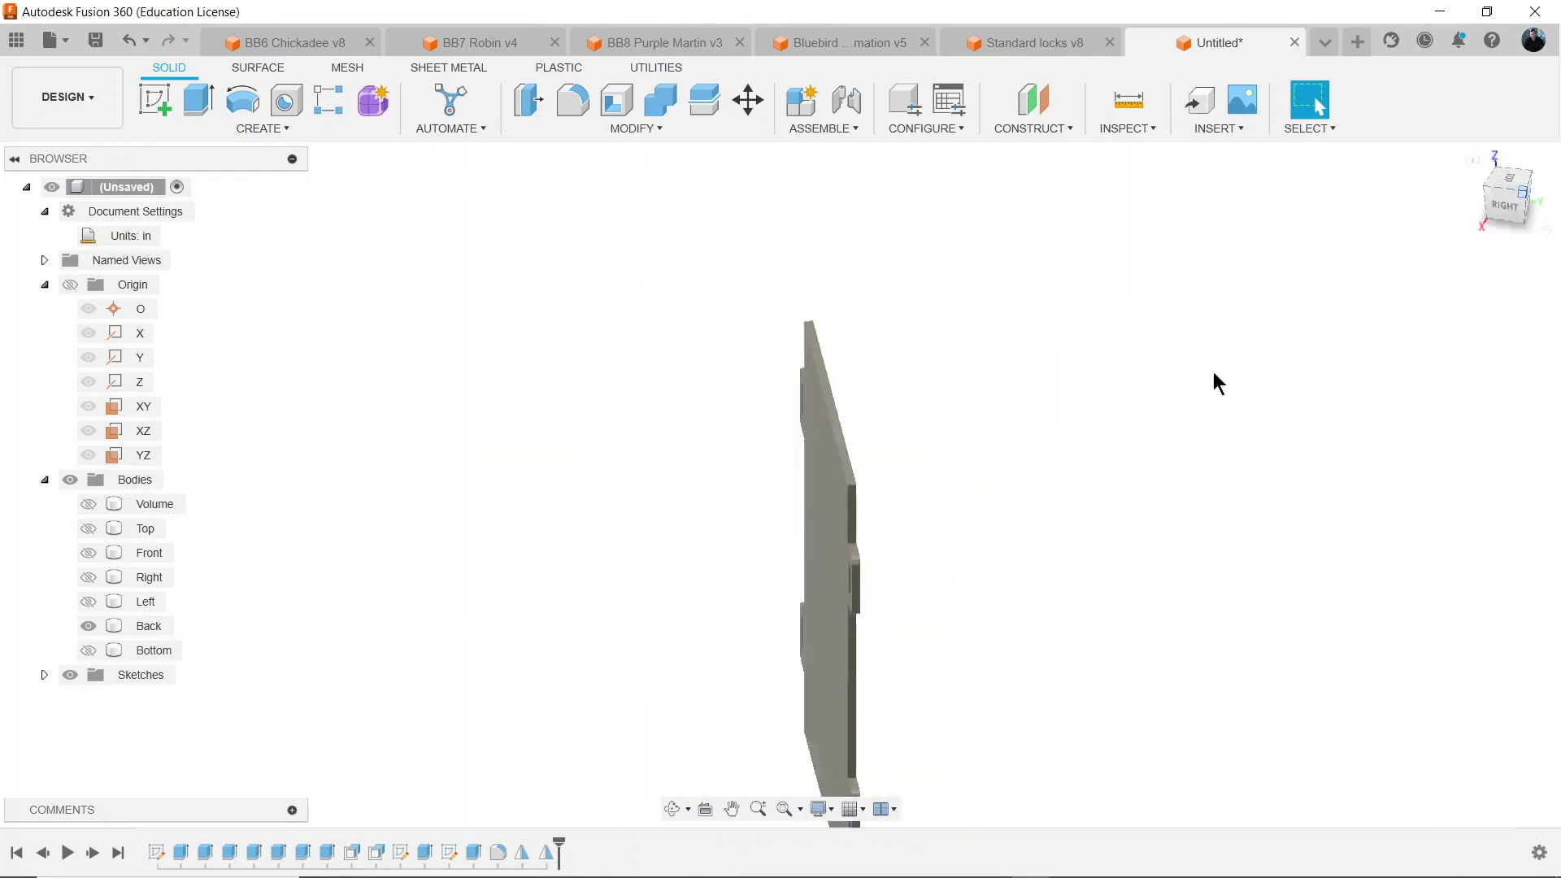
click(159, 101)
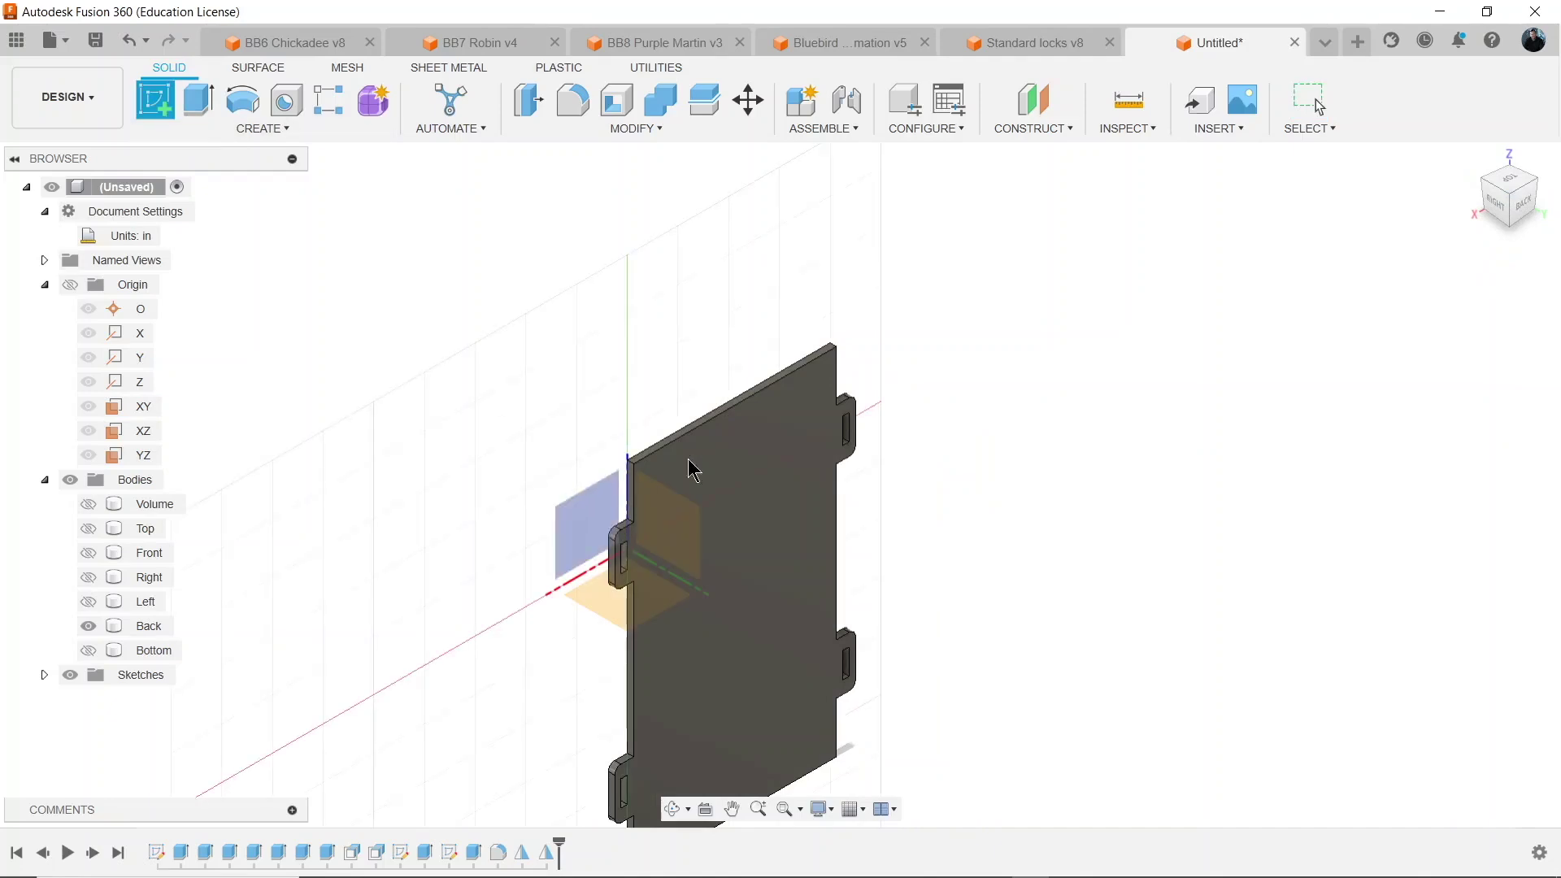
click(746, 487)
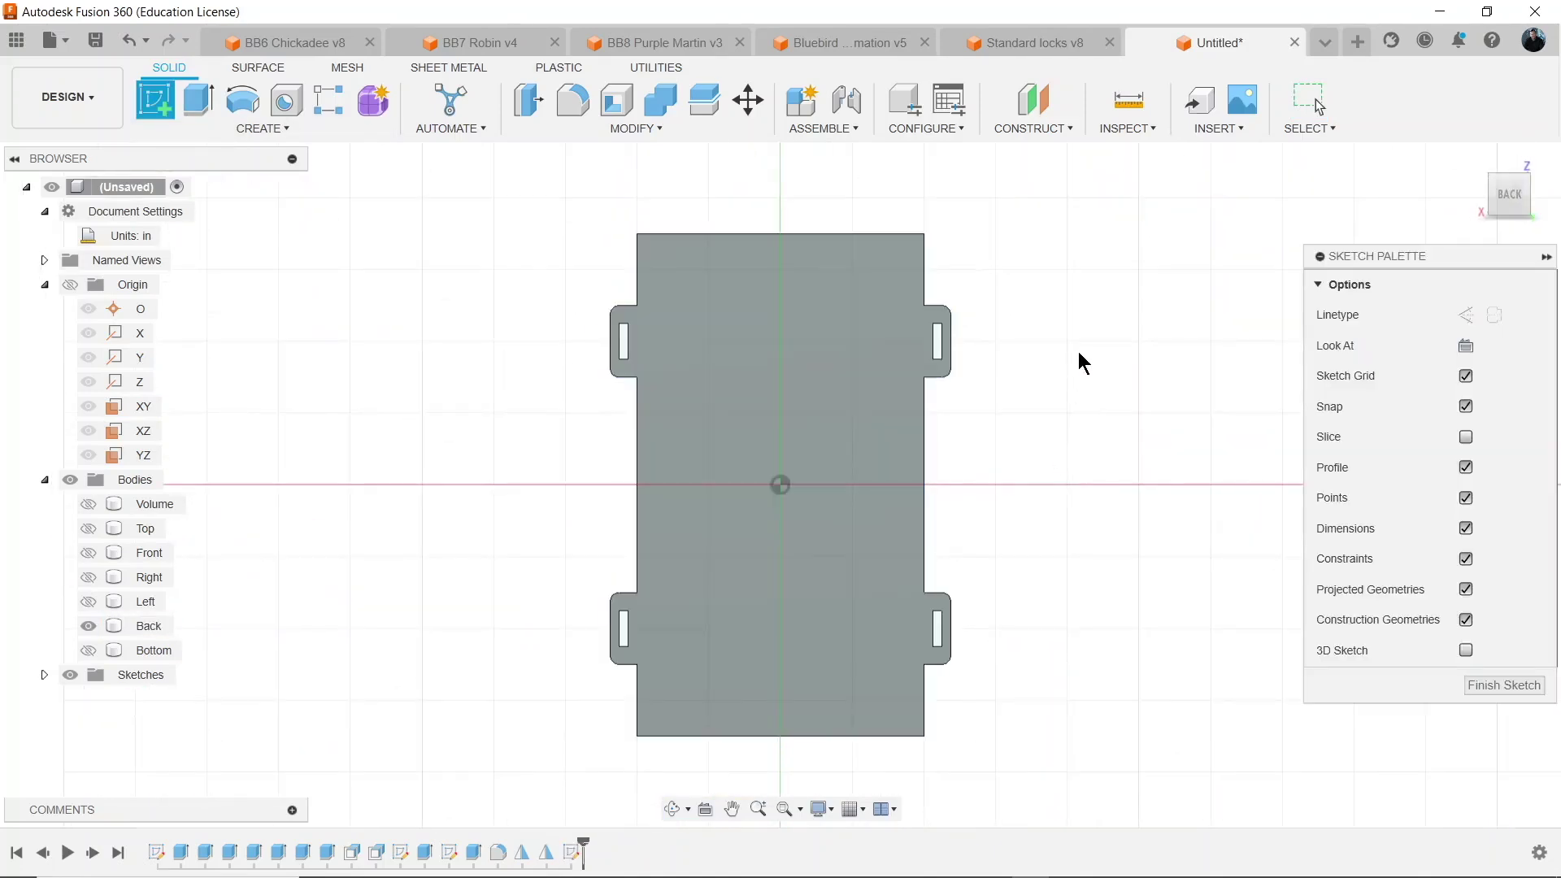
click(198, 101)
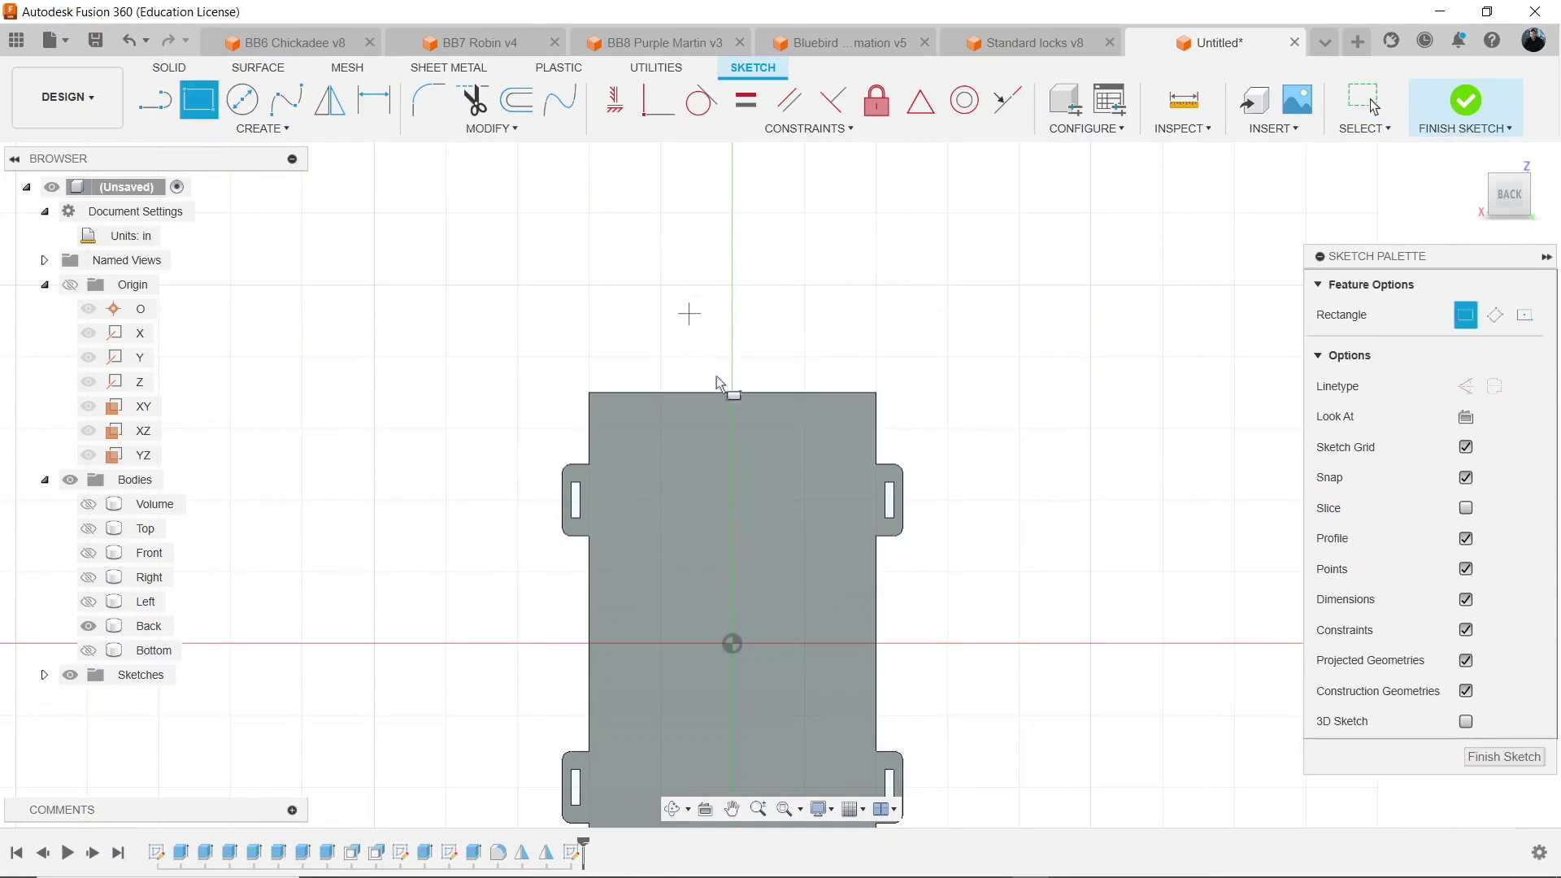
click(790, 394)
key(Escape)
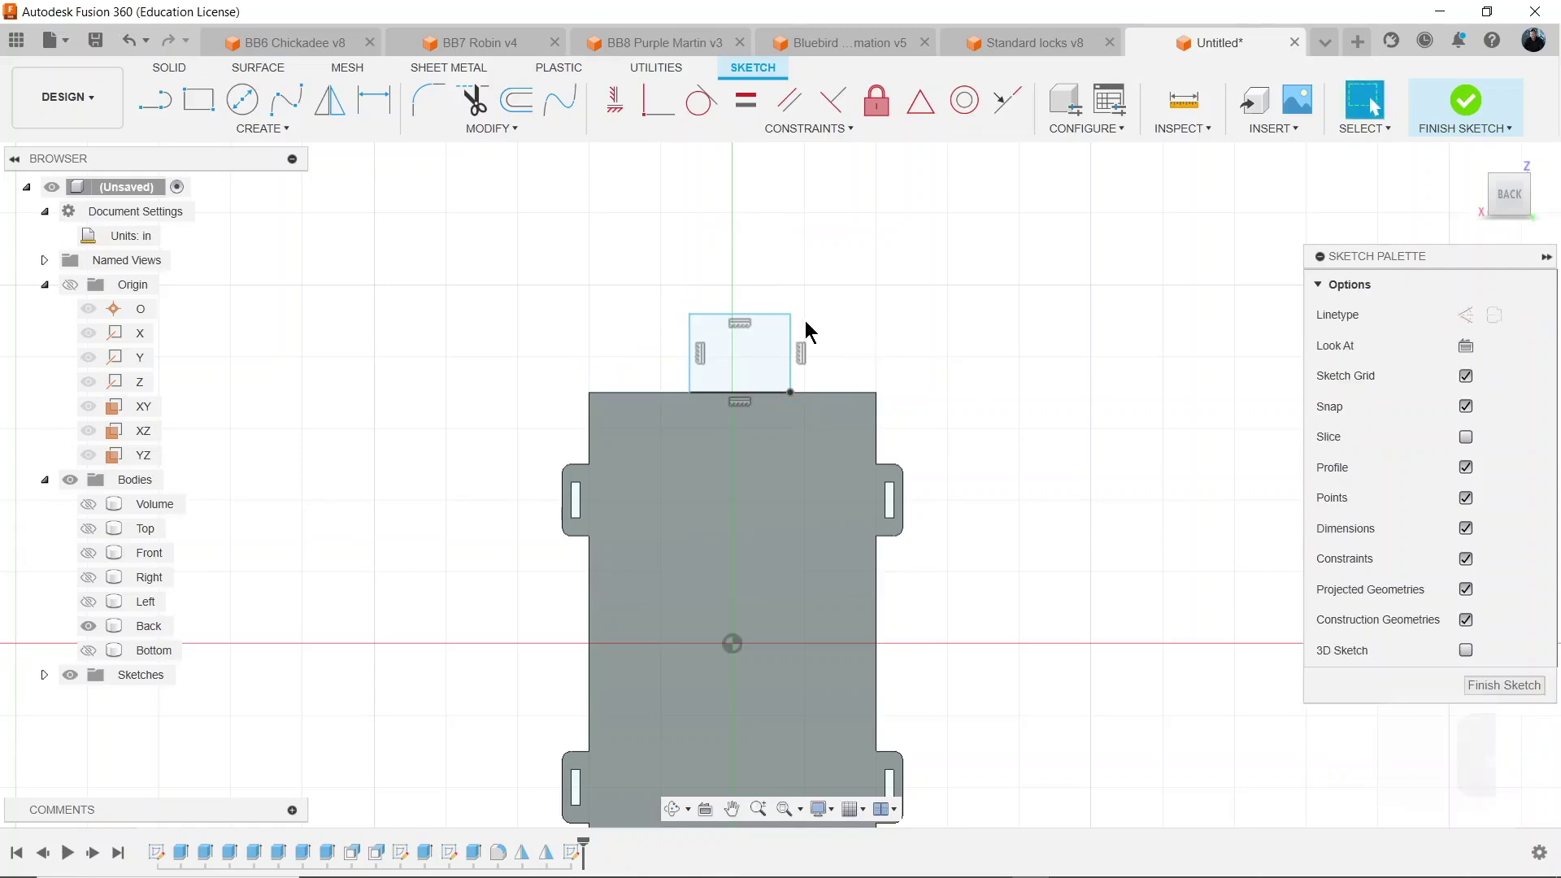
Dimension the width of the rectangle on the Back panel's upper edge with the lock parameter.
key(d)
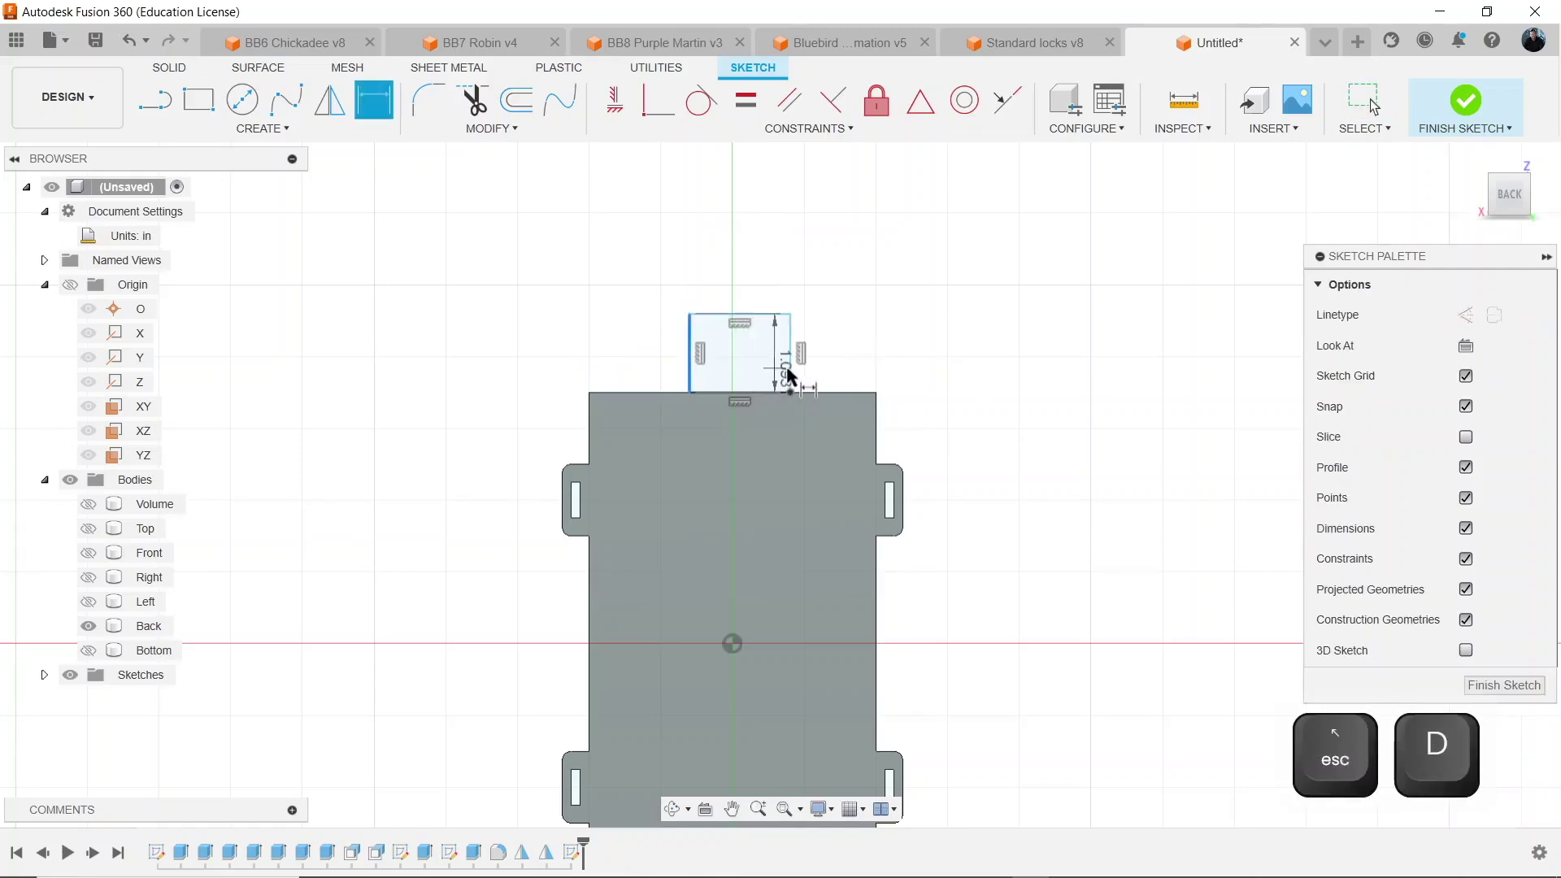
click(789, 377)
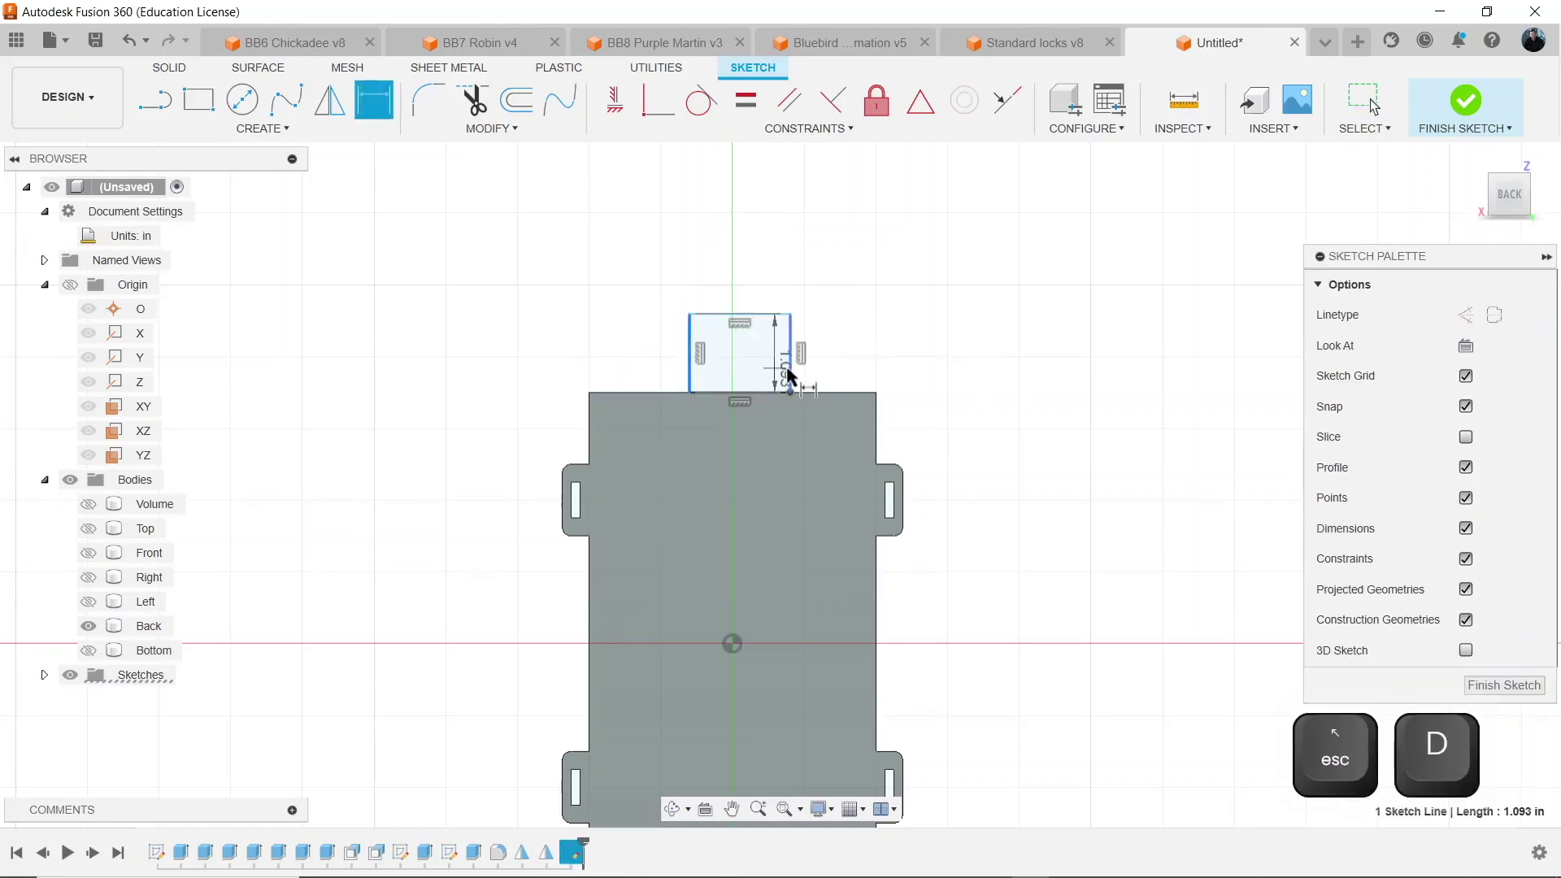
click(781, 496)
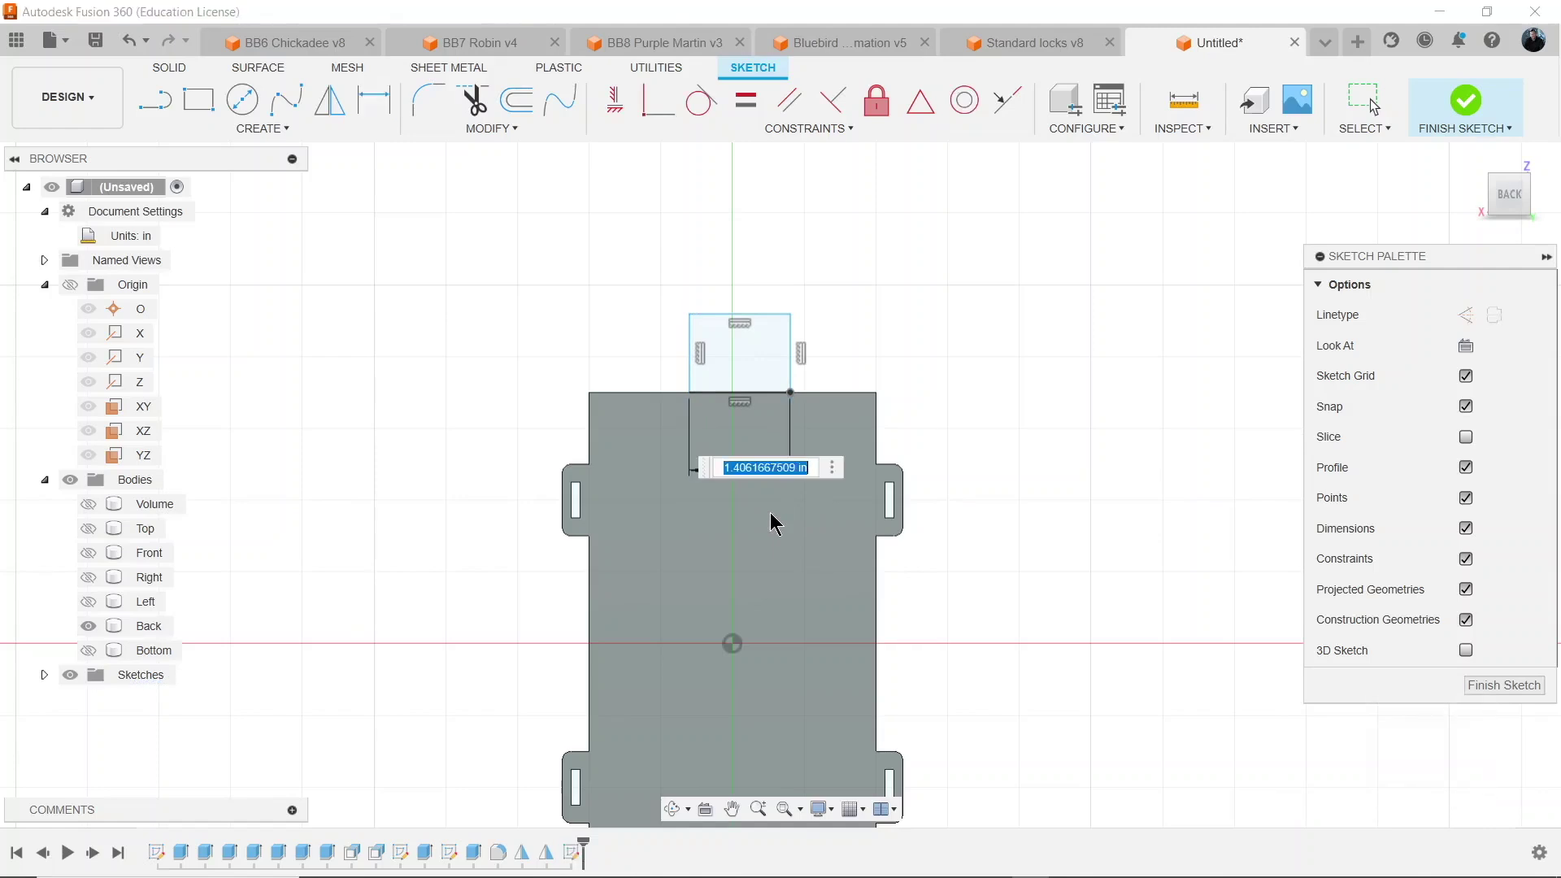
text(l)
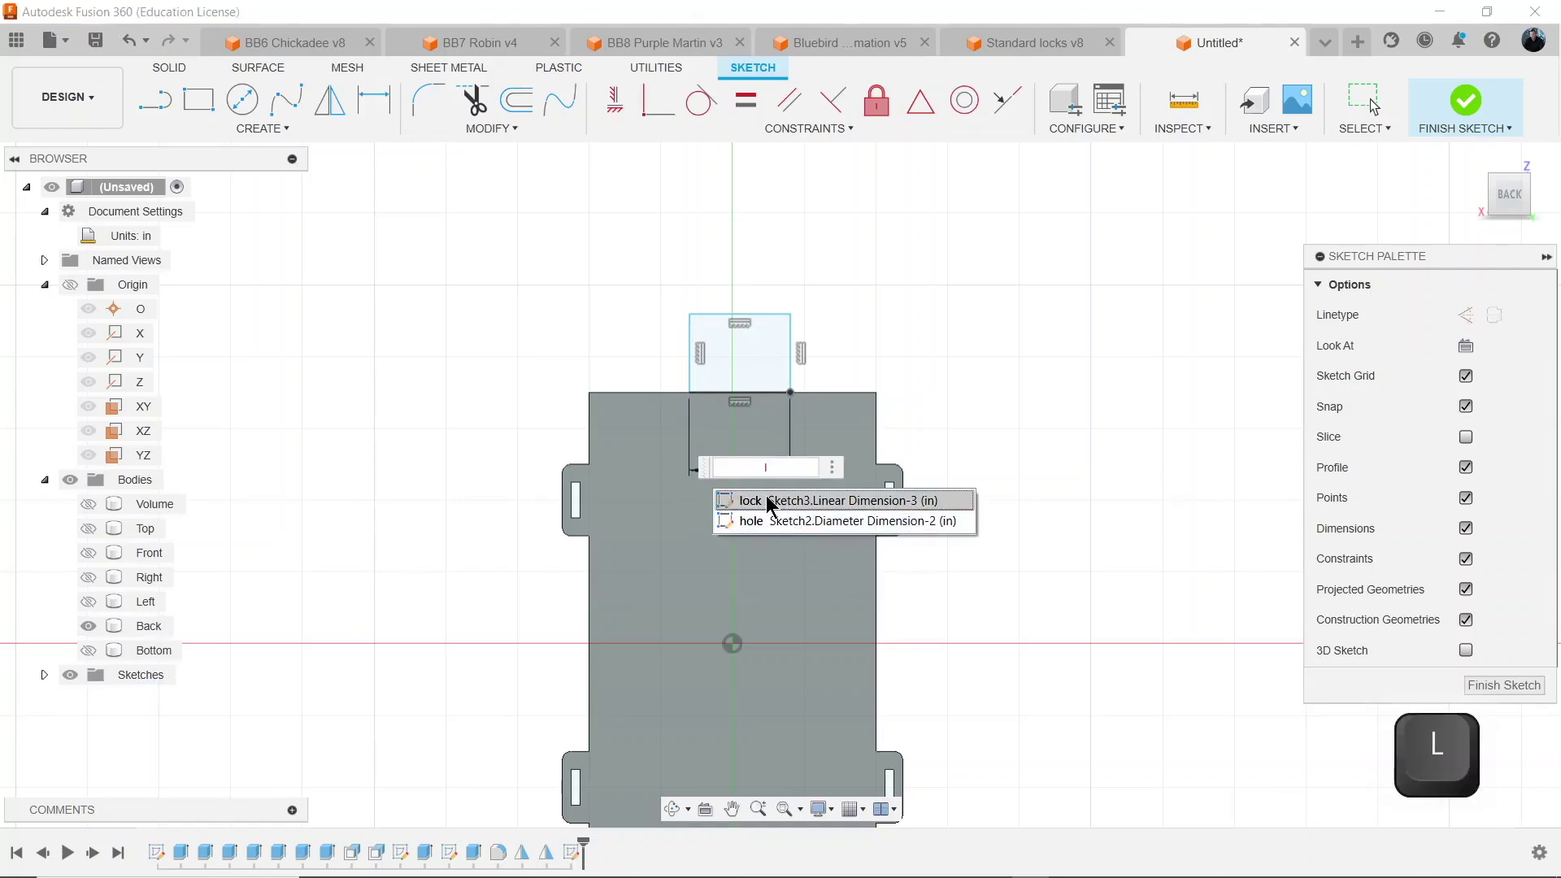
click(765, 499)
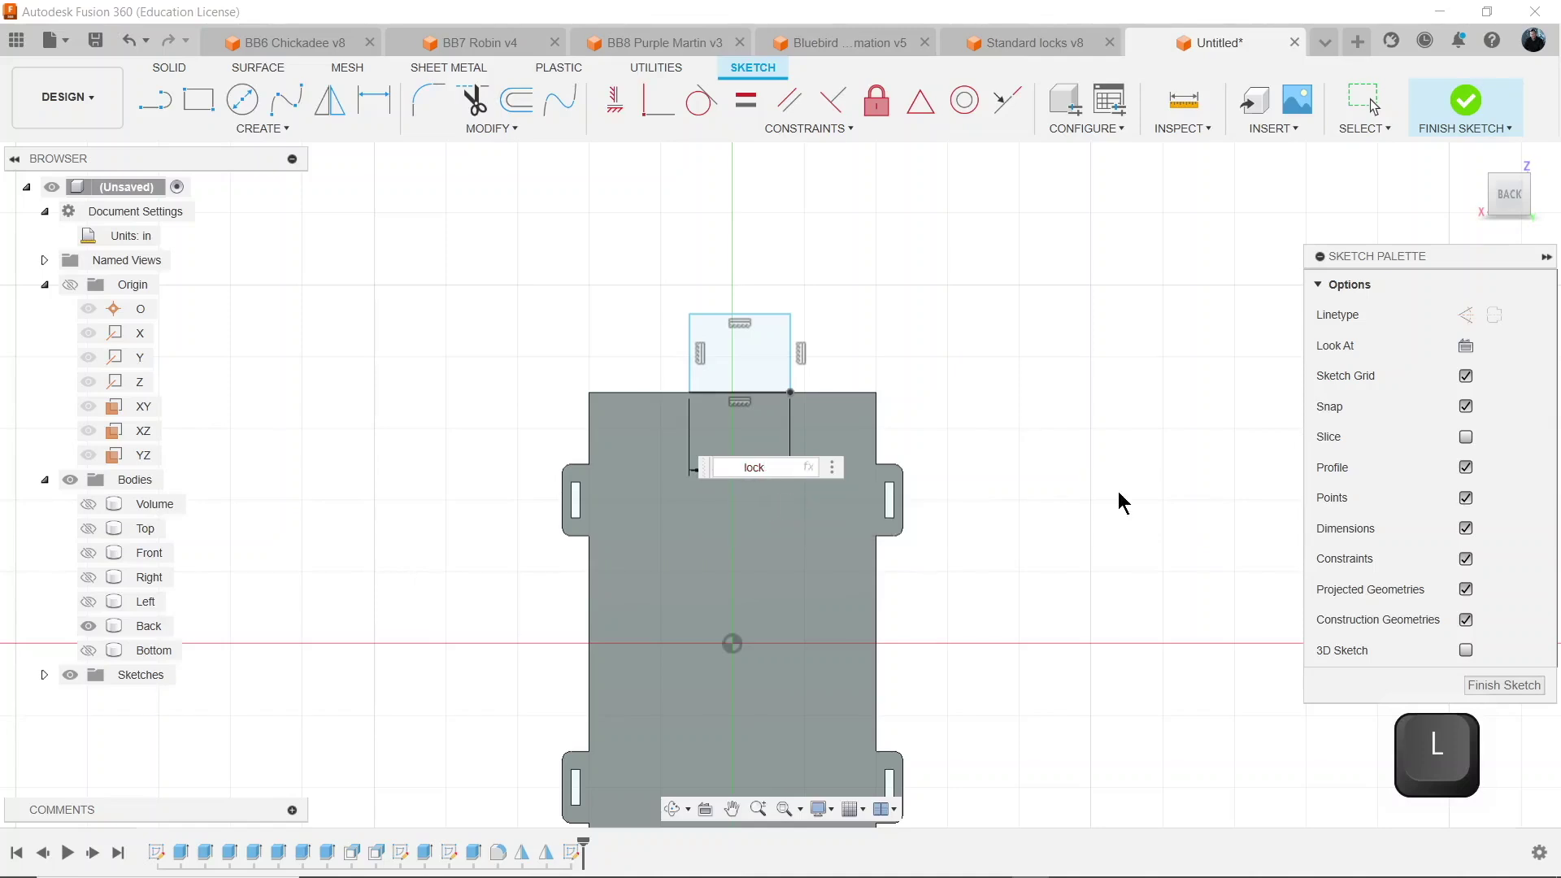
key(Return)
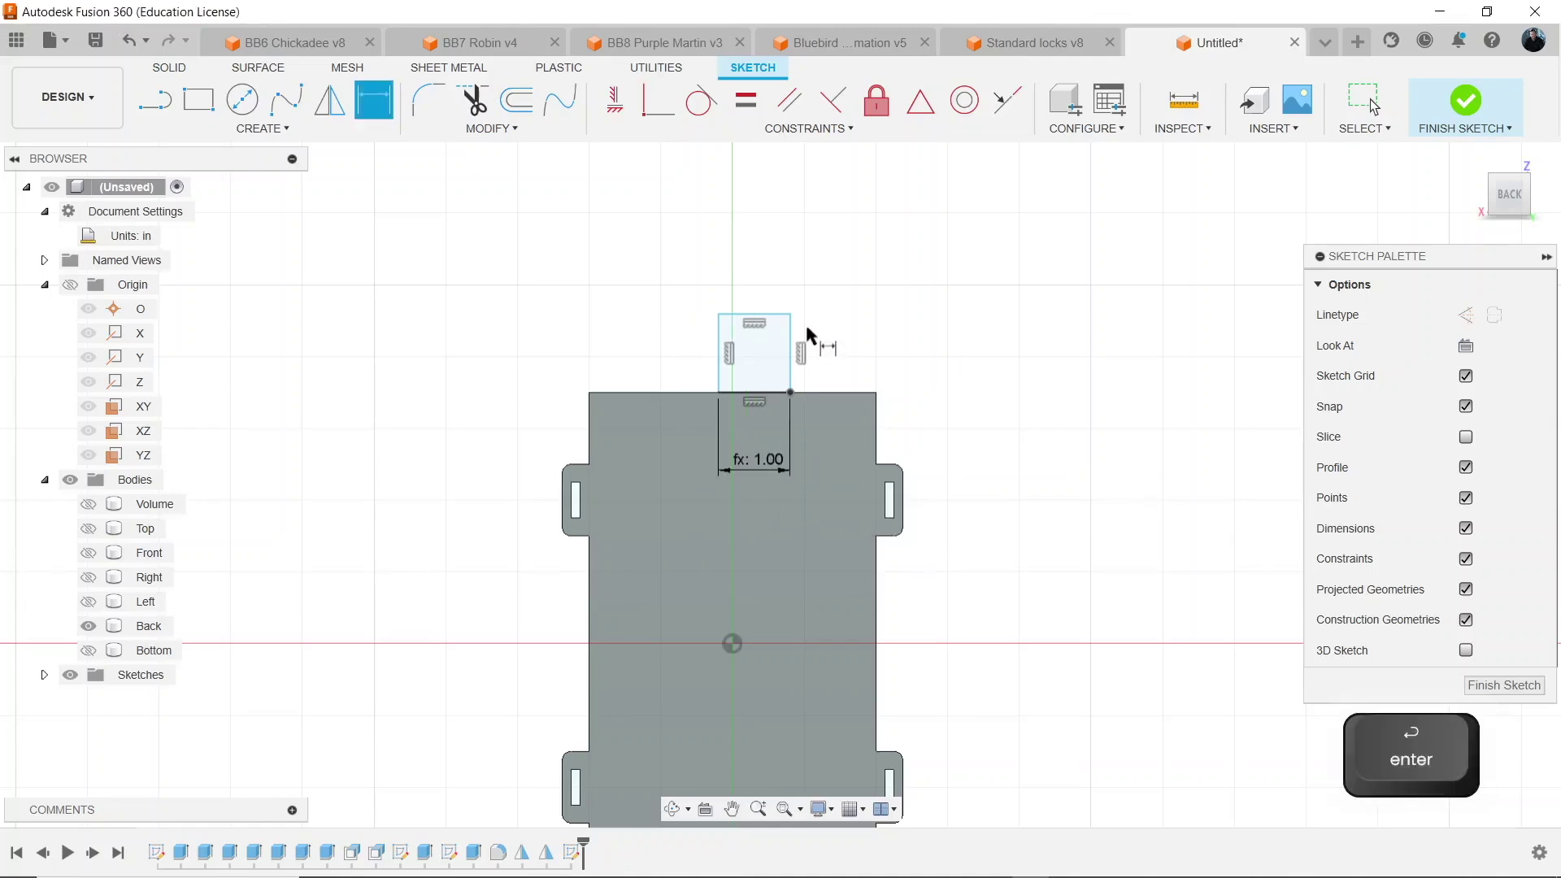
Centre the rectangle by dimensioning its left side from the origin as half its width, d43/2.
scroll(777, 327, up, 3)
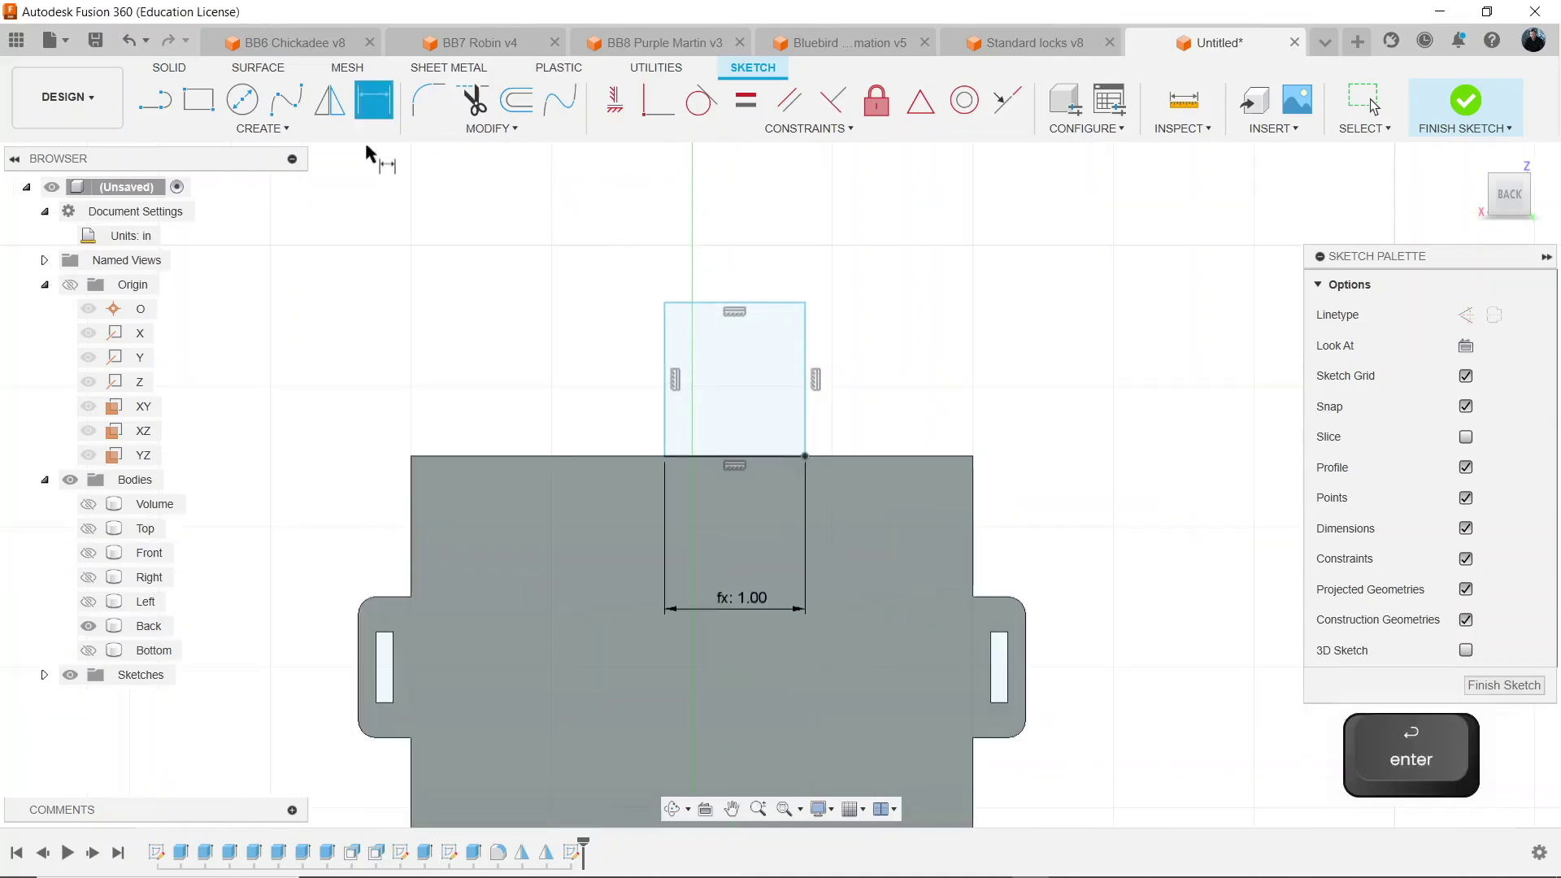
click(662, 435)
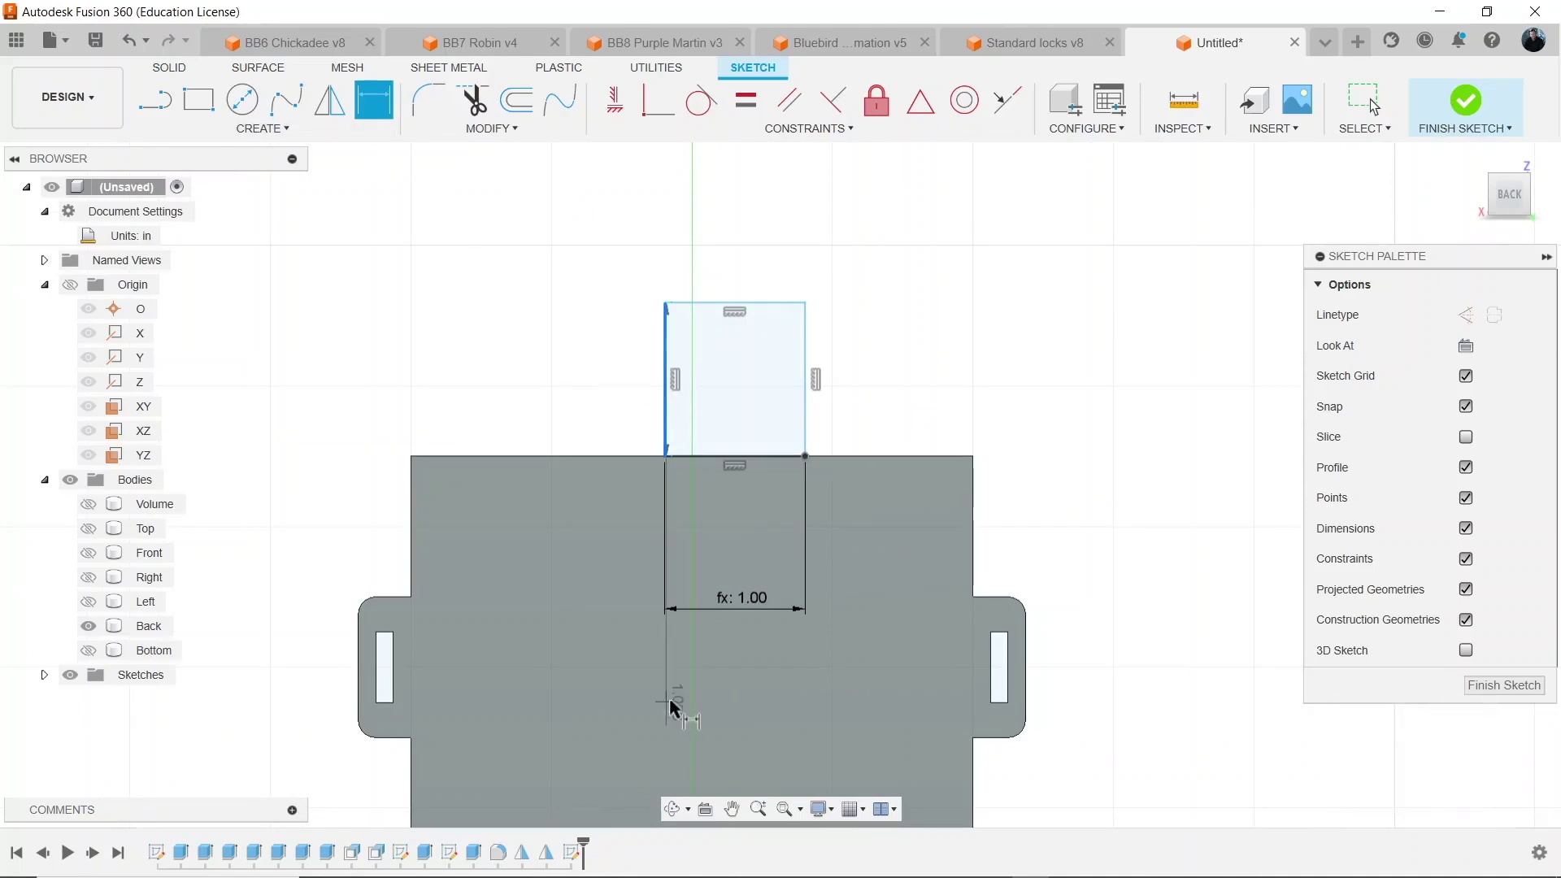
scroll(673, 707, down, 2)
mouse_move(686, 691)
middle_down()
mouse_move(661, 558)
mouse_move(694, 382)
middle_up()
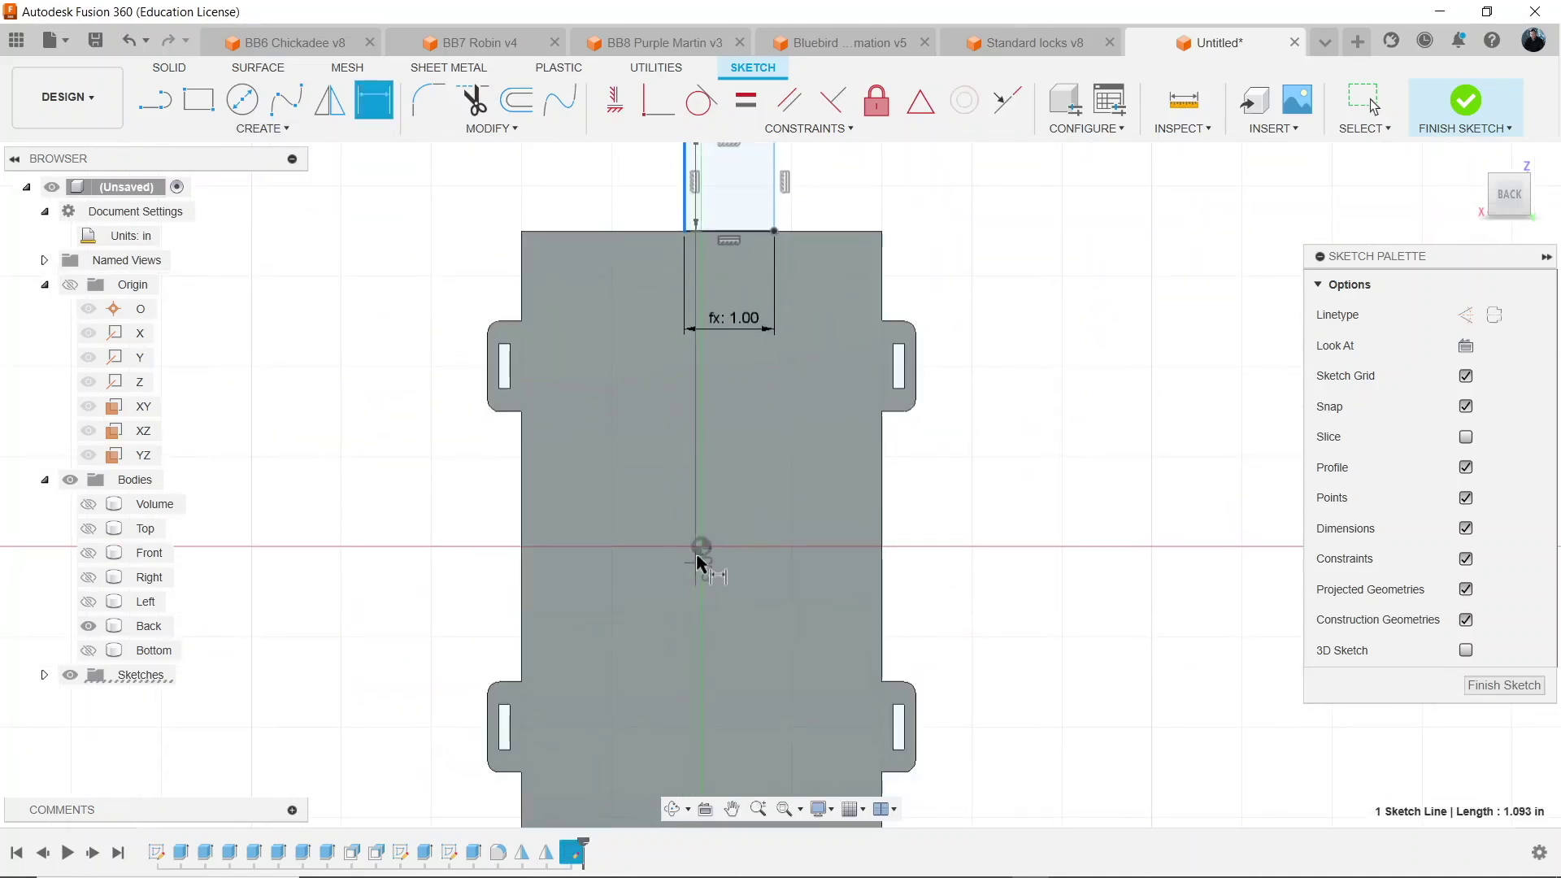
click(700, 546)
click(686, 413)
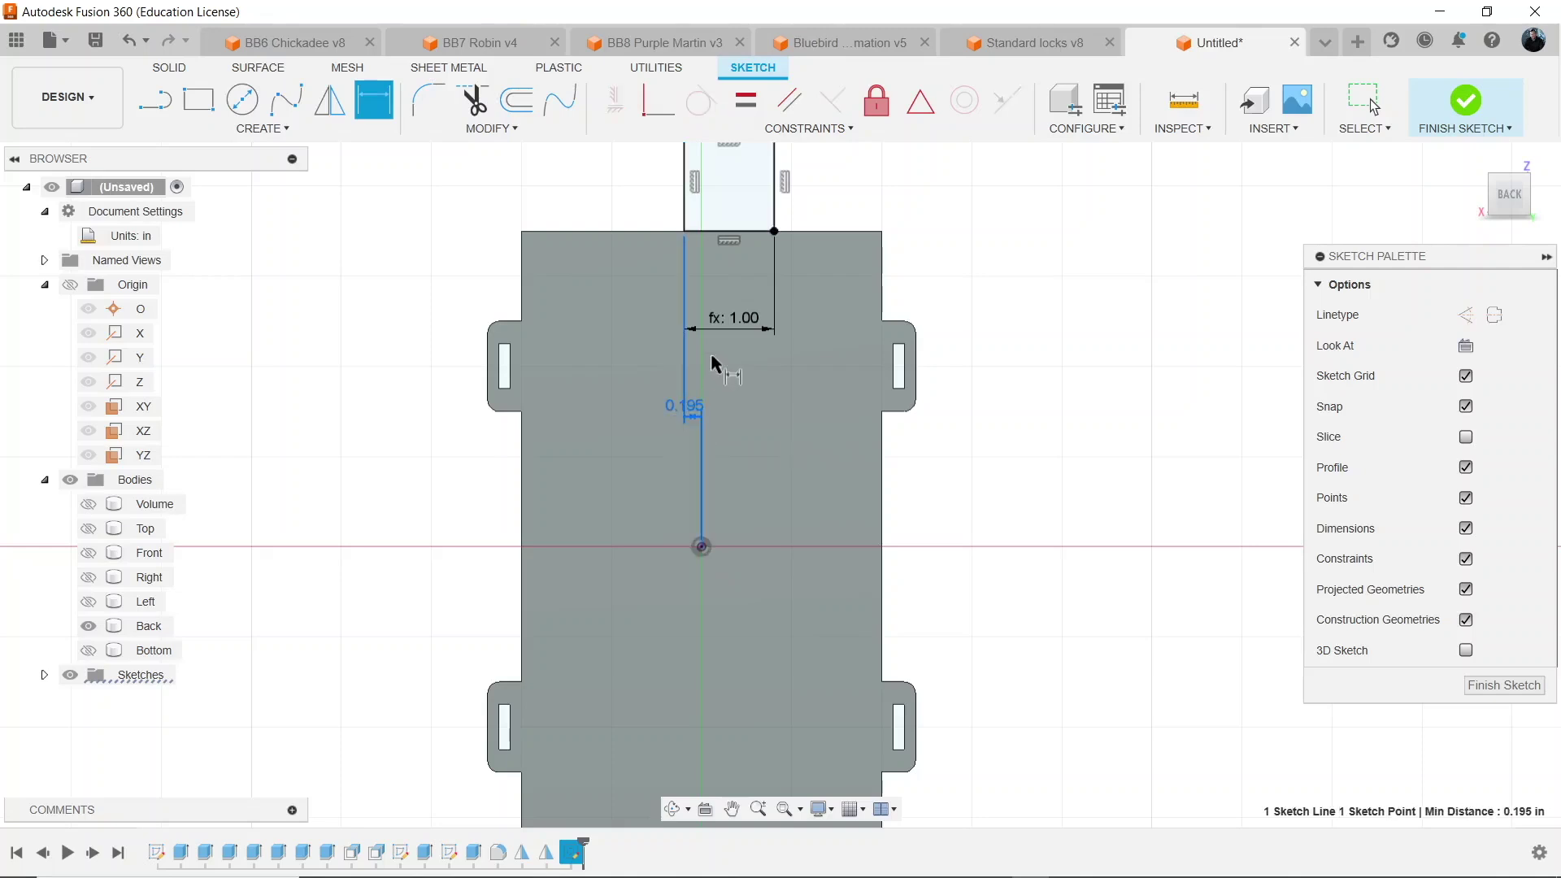
key(Return)
text(d43)
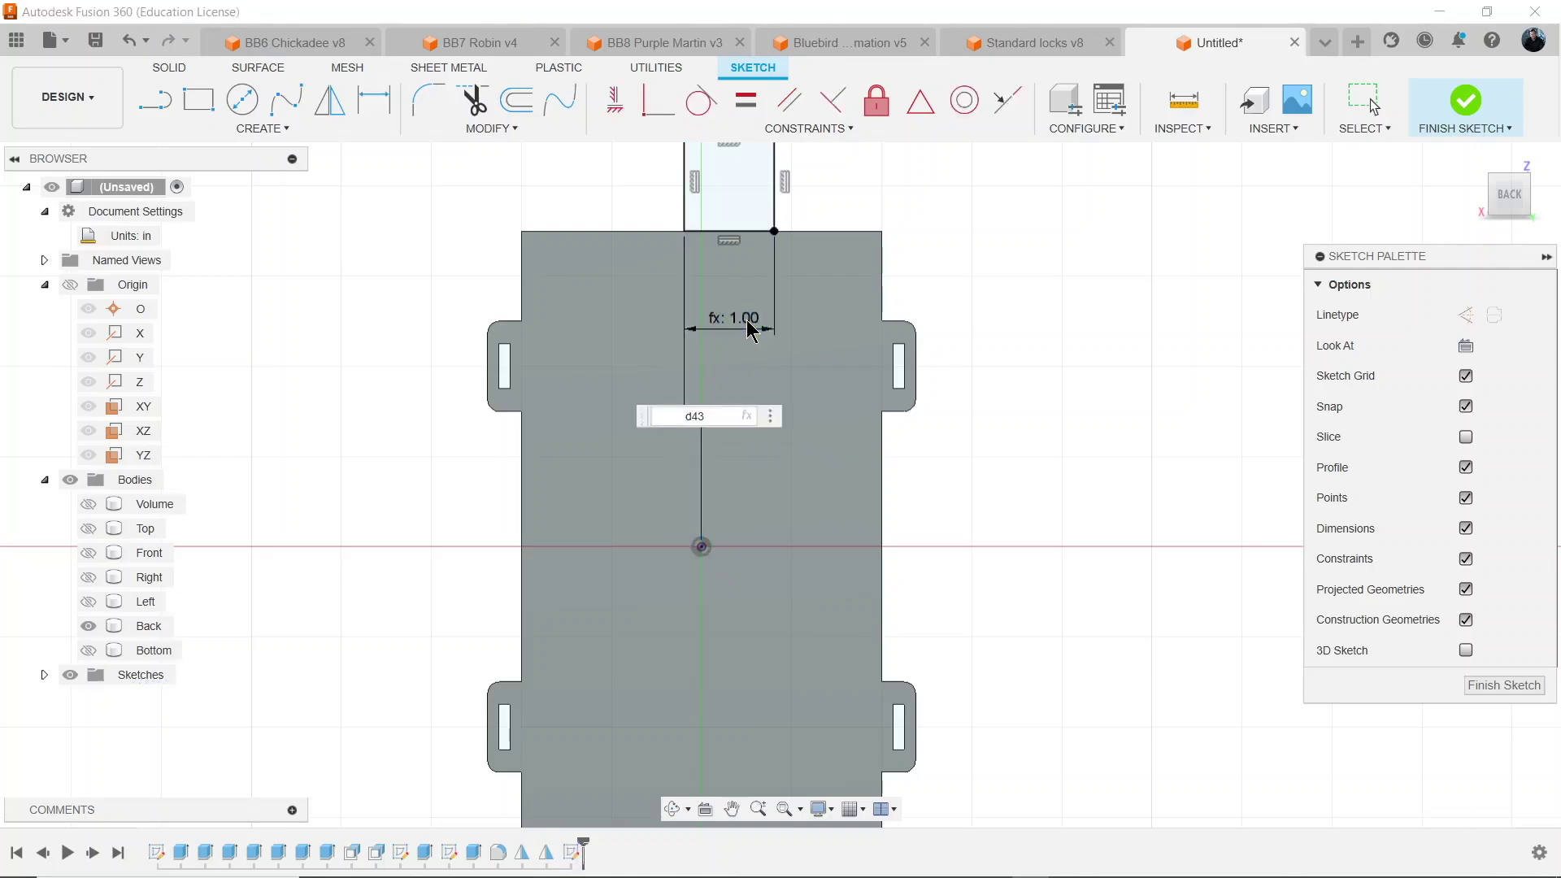
text(/2)
key(Return)
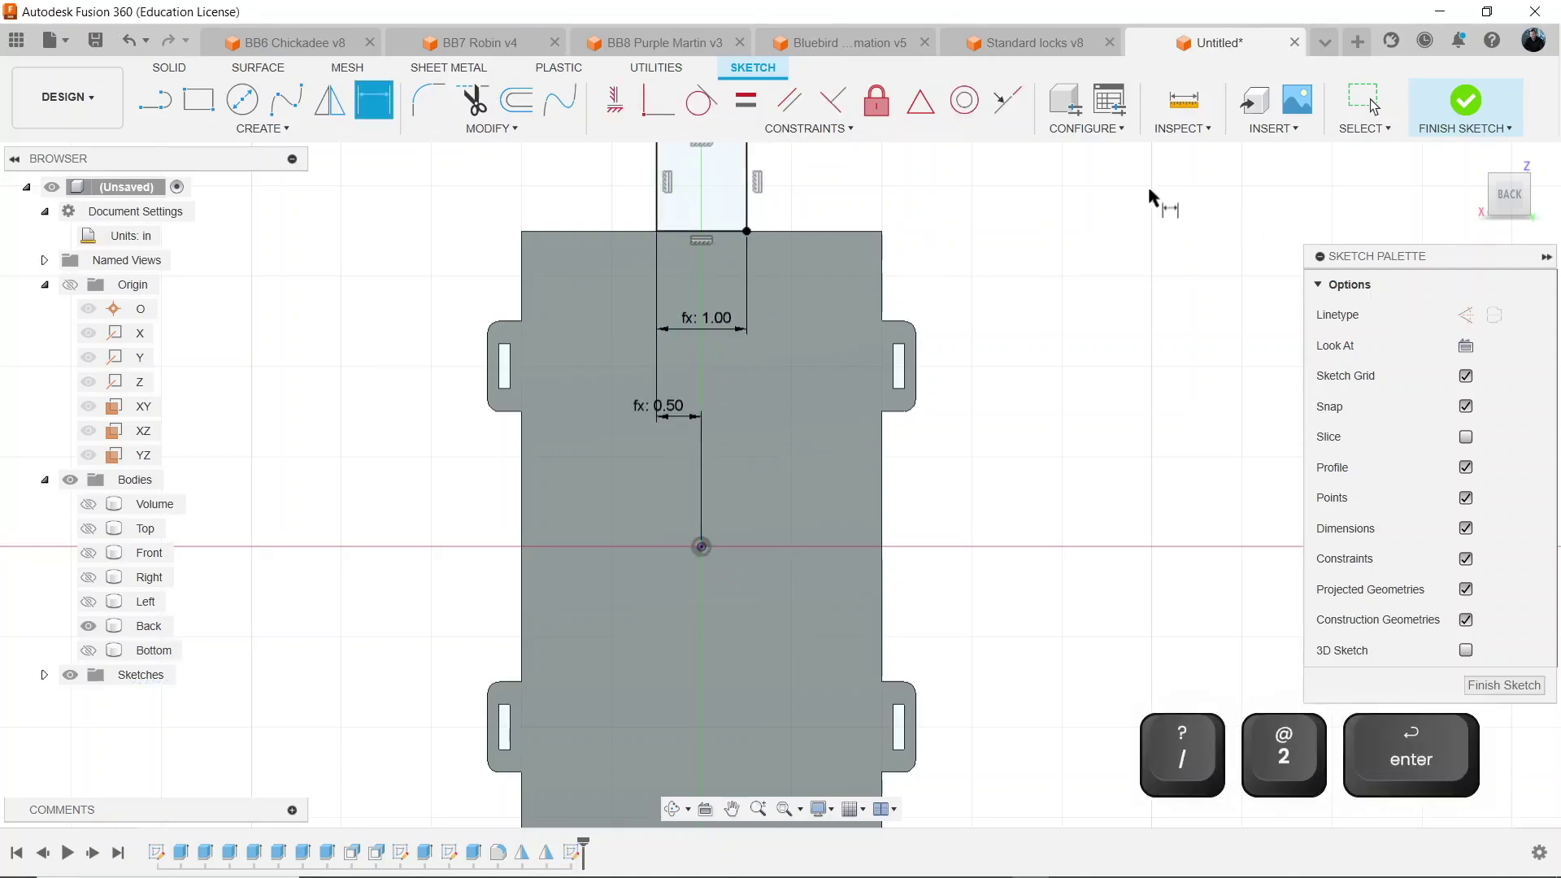
Dimension the rectangle's height above the Back panel's upper edge as 1.5 in.
middle_drag(1118, 349, 1052, 446)
scroll(794, 425, down, 3)
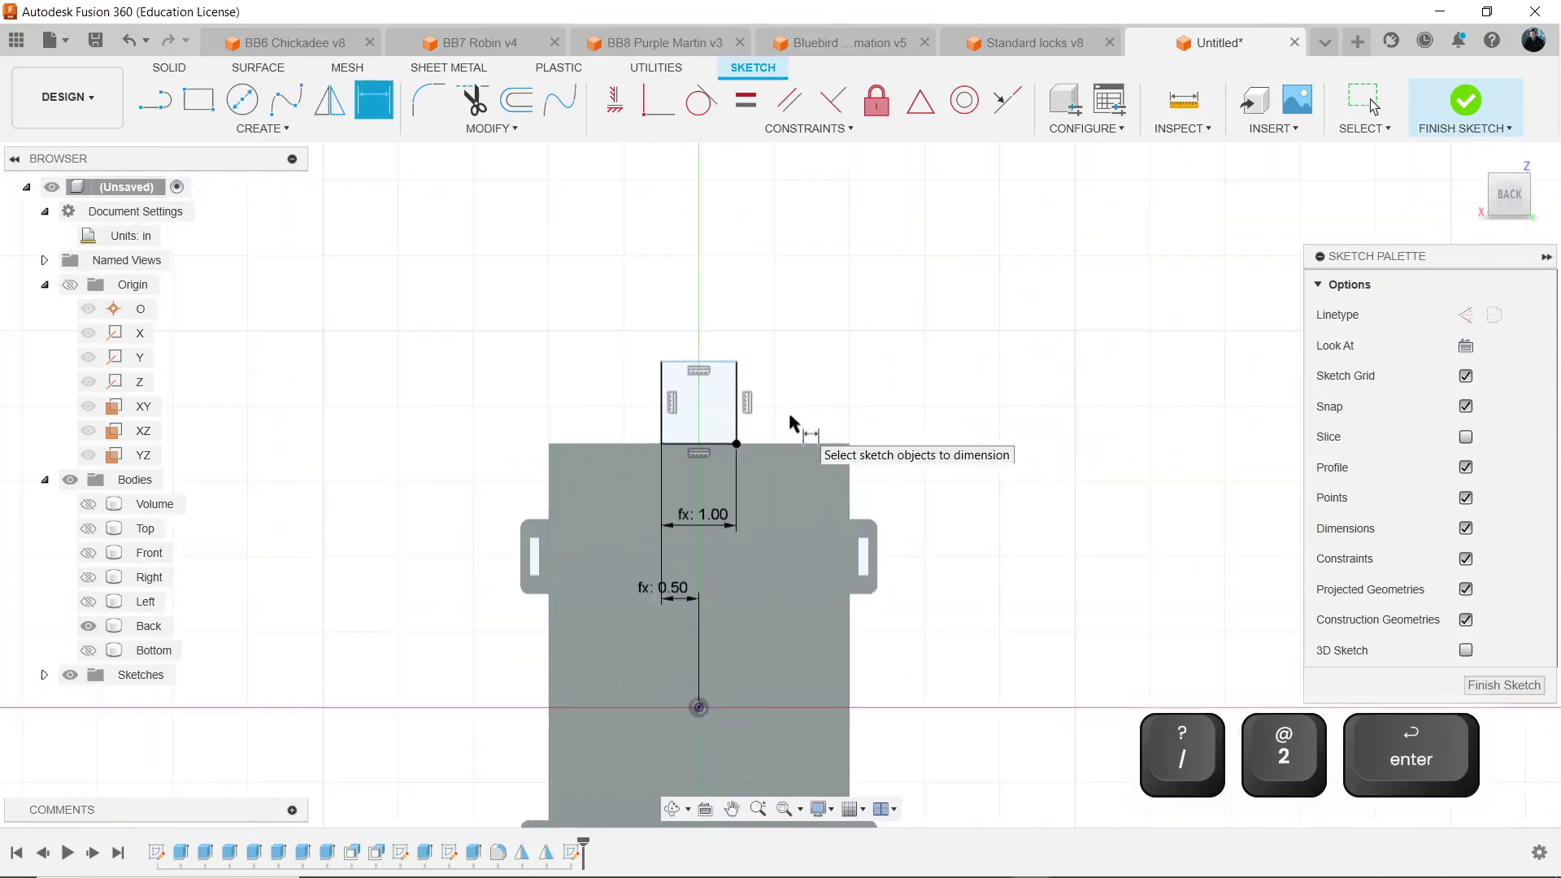
scroll(787, 407, up, 4)
click(628, 312)
click(627, 484)
click(421, 411)
text(1.5)
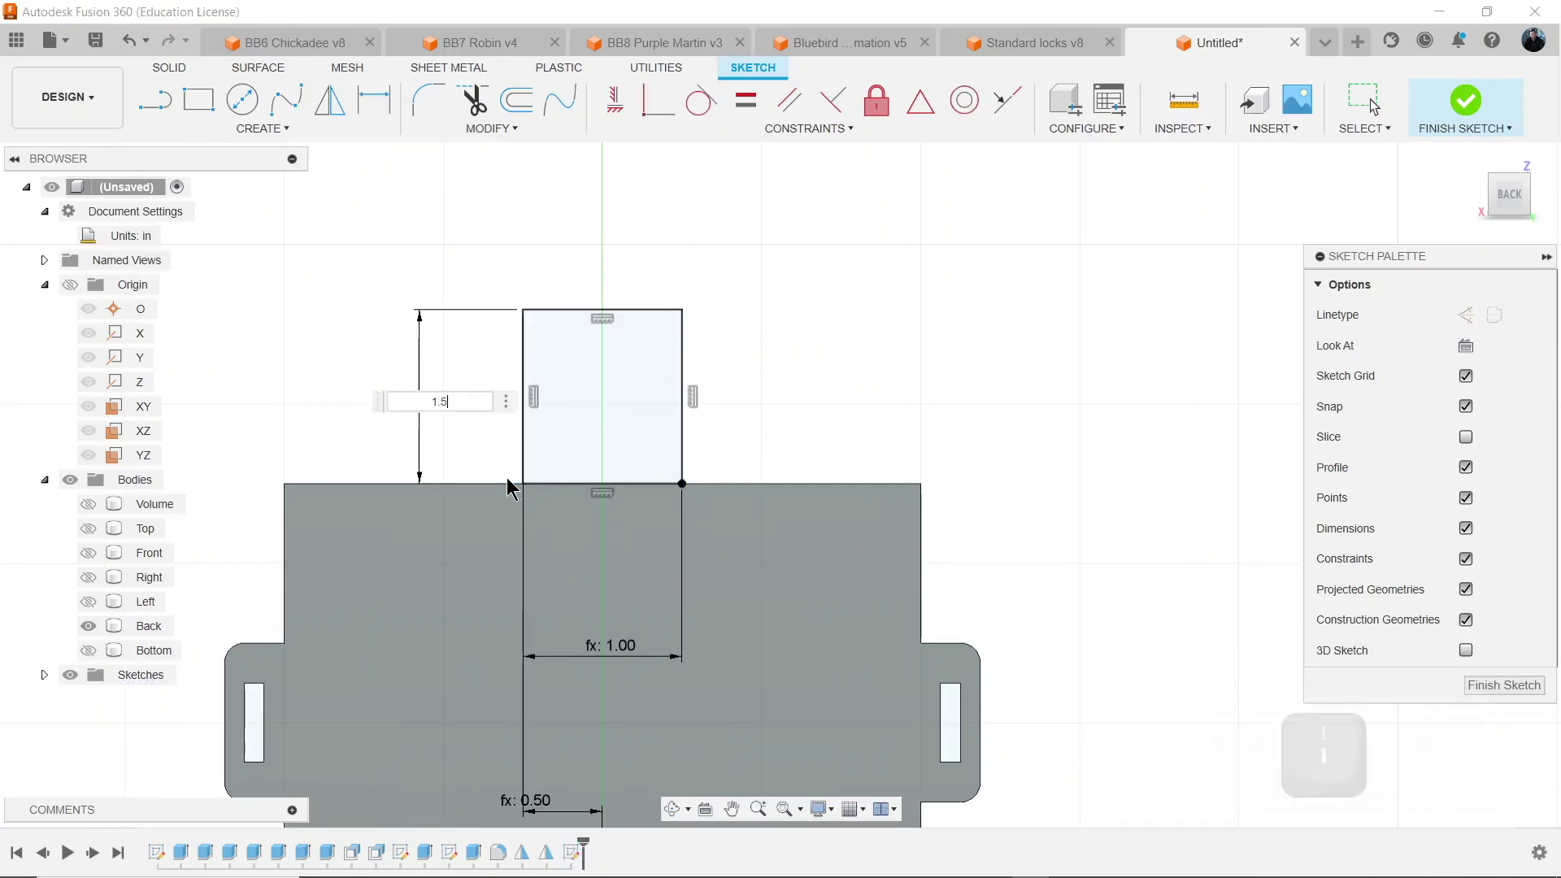
key(Return)
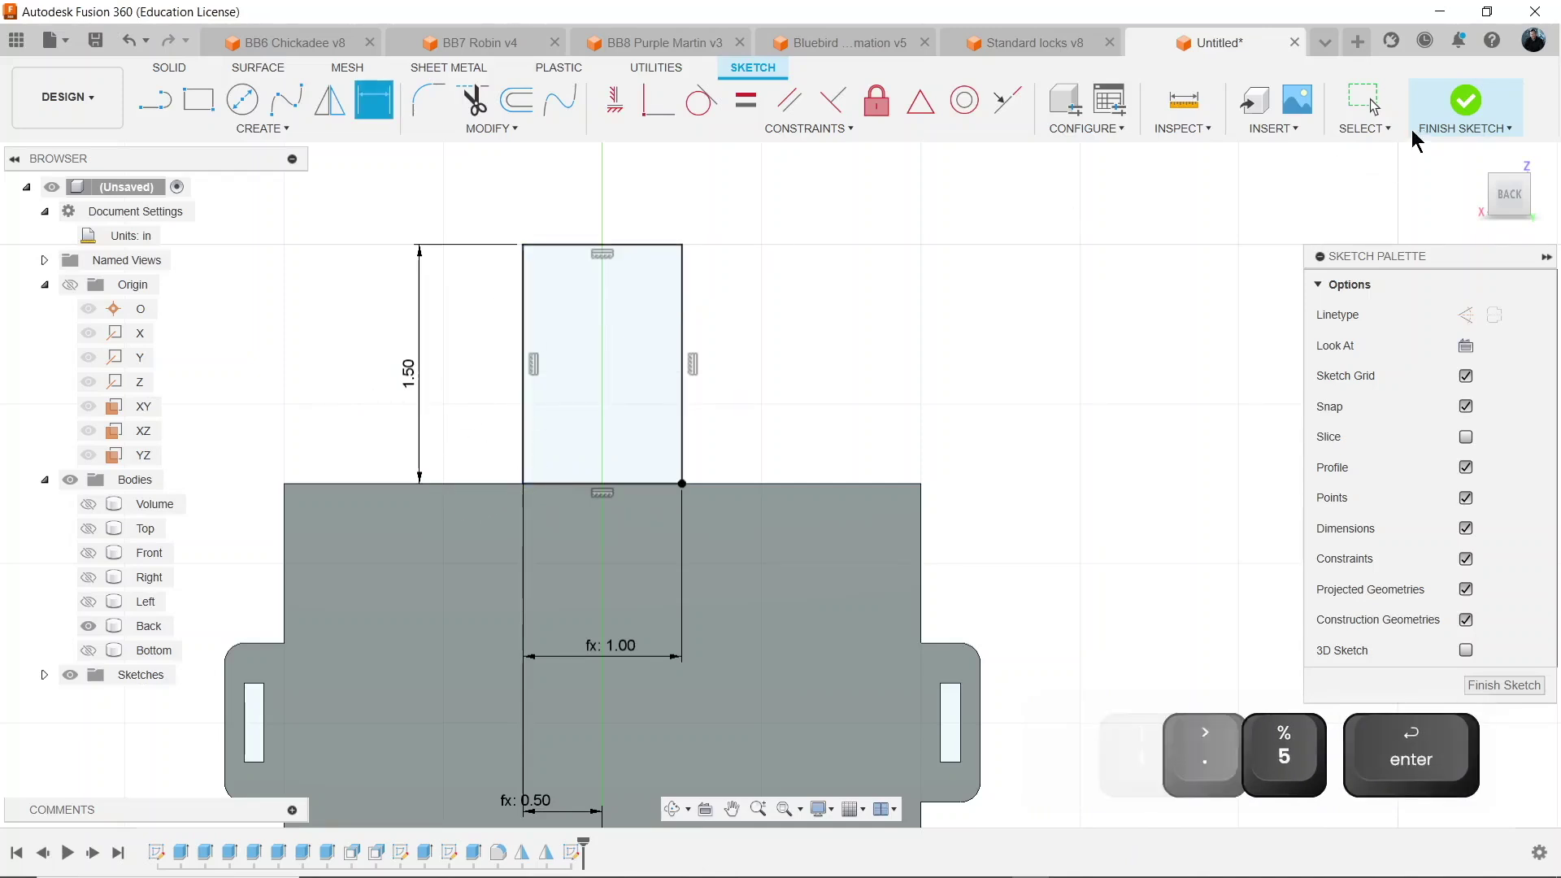
Draw a circle about 0.54 in in diameter inside the rectangle above the Back panel.
click(245, 104)
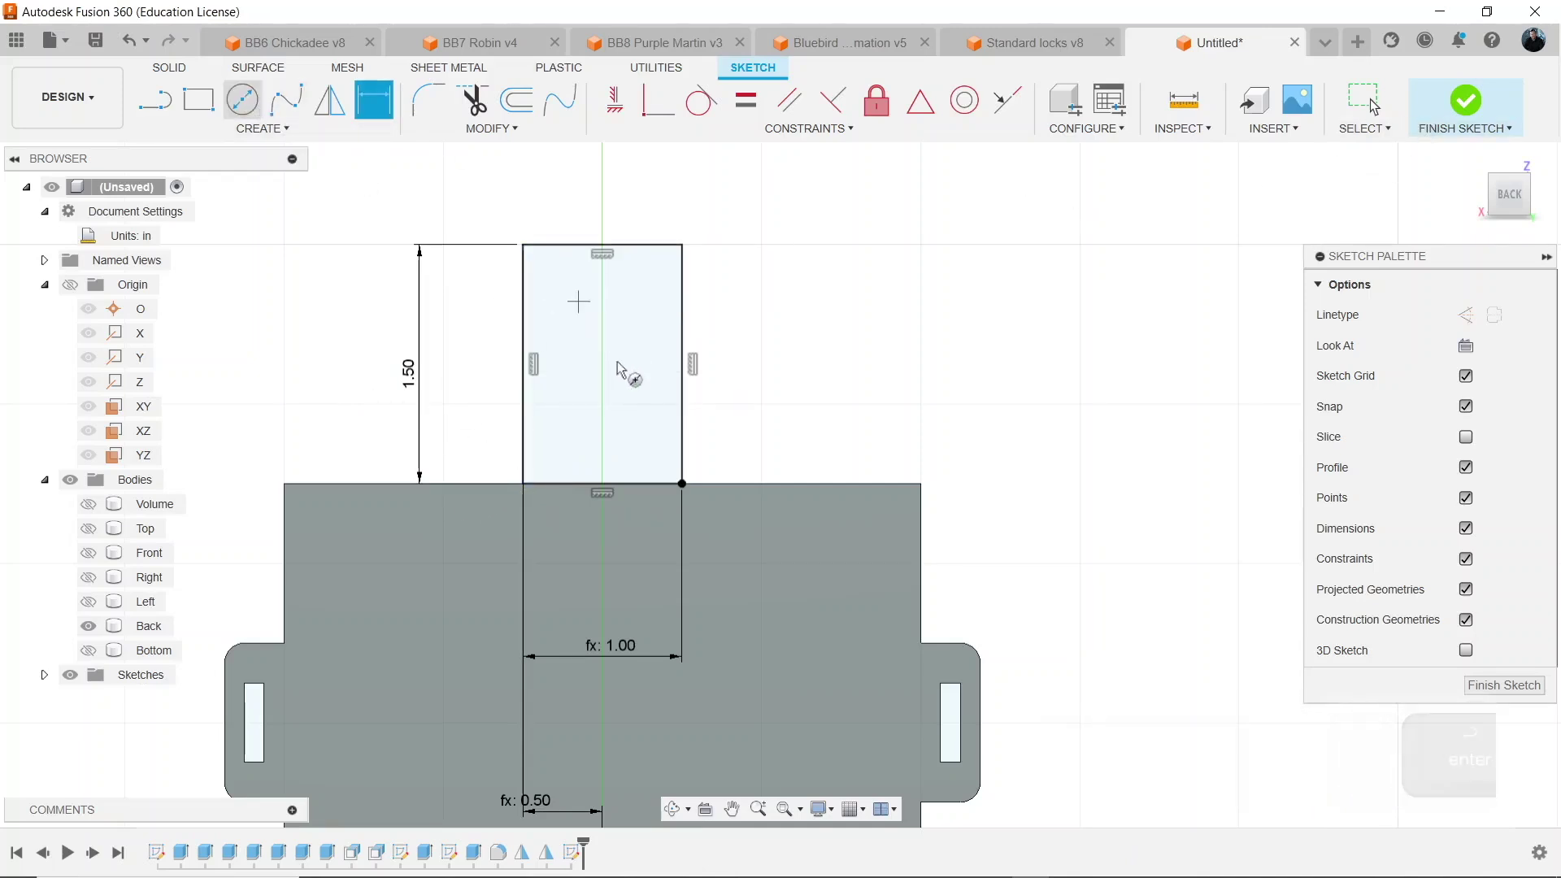
click(627, 321)
key(Escape)
Constrain the circle tangent to the rectangle's left, top and right sides.
click(700, 100)
click(554, 363)
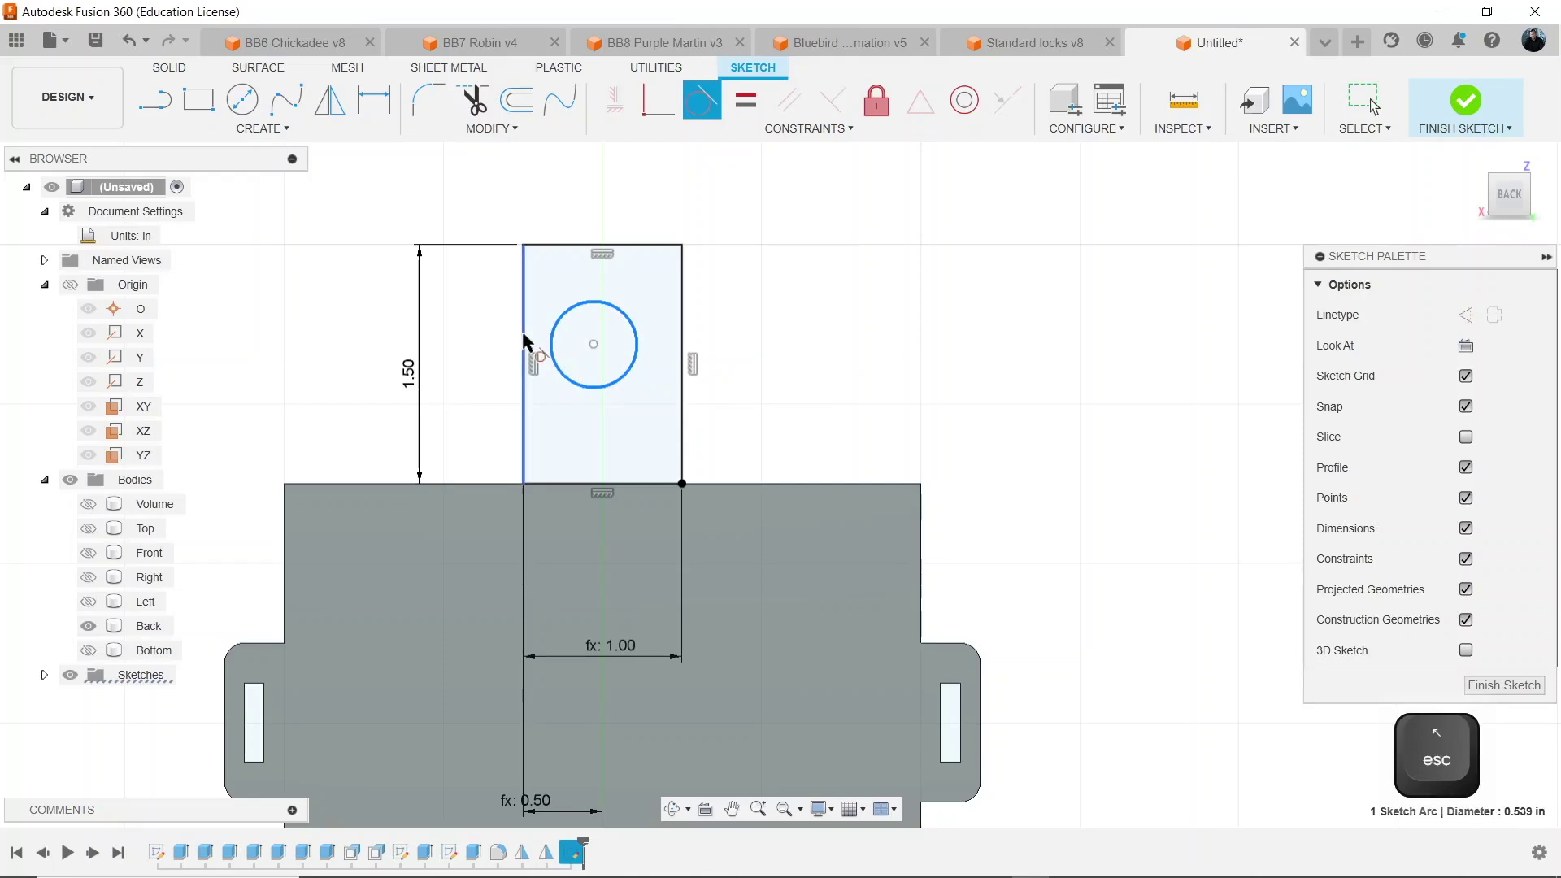
click(559, 317)
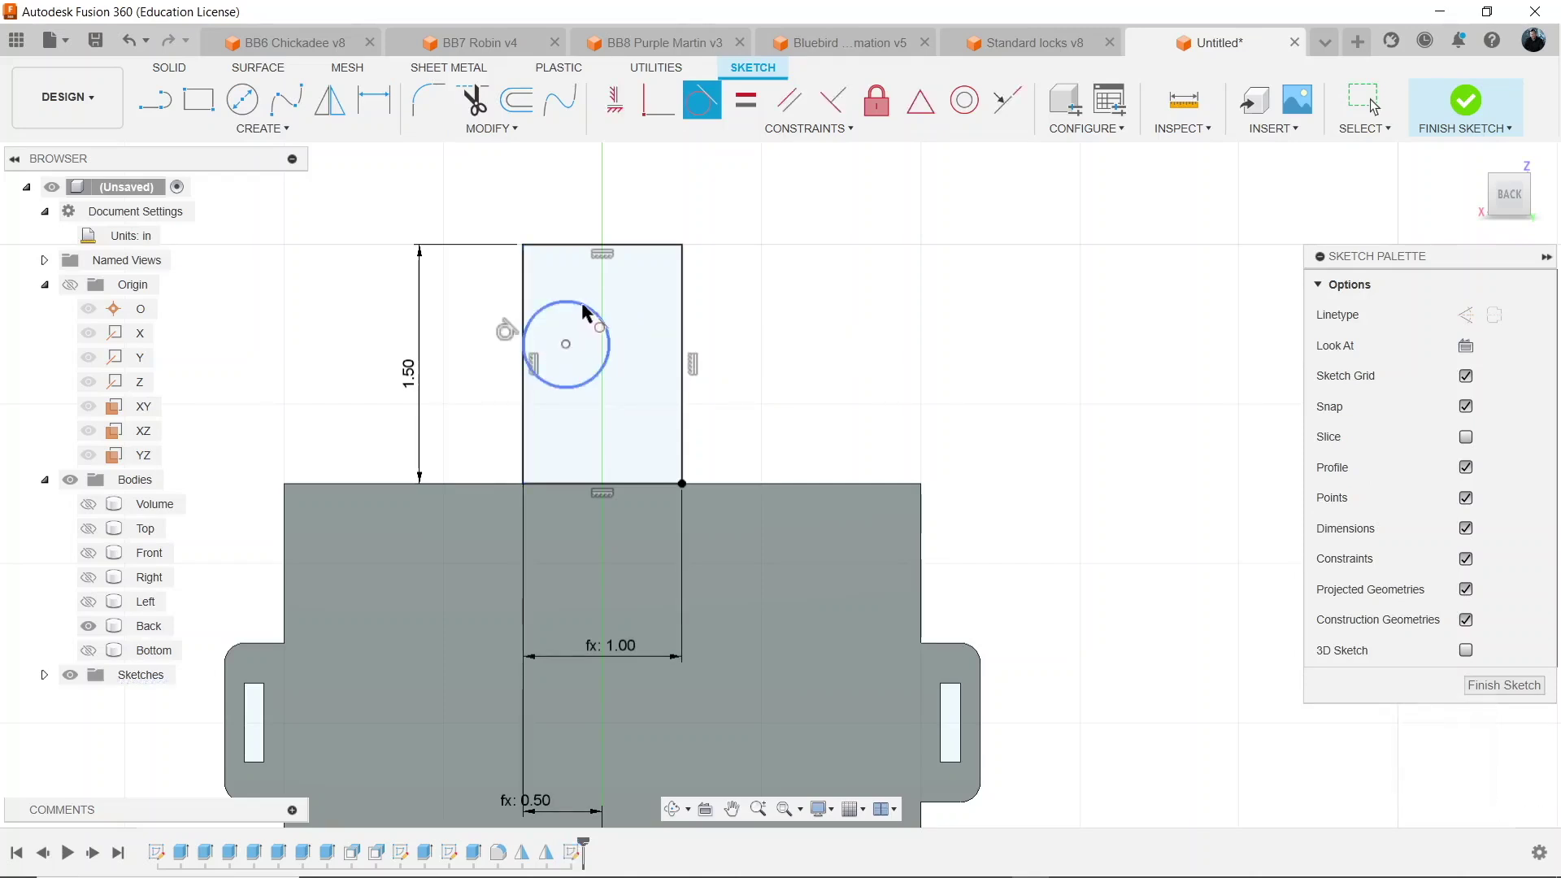
click(578, 247)
click(601, 315)
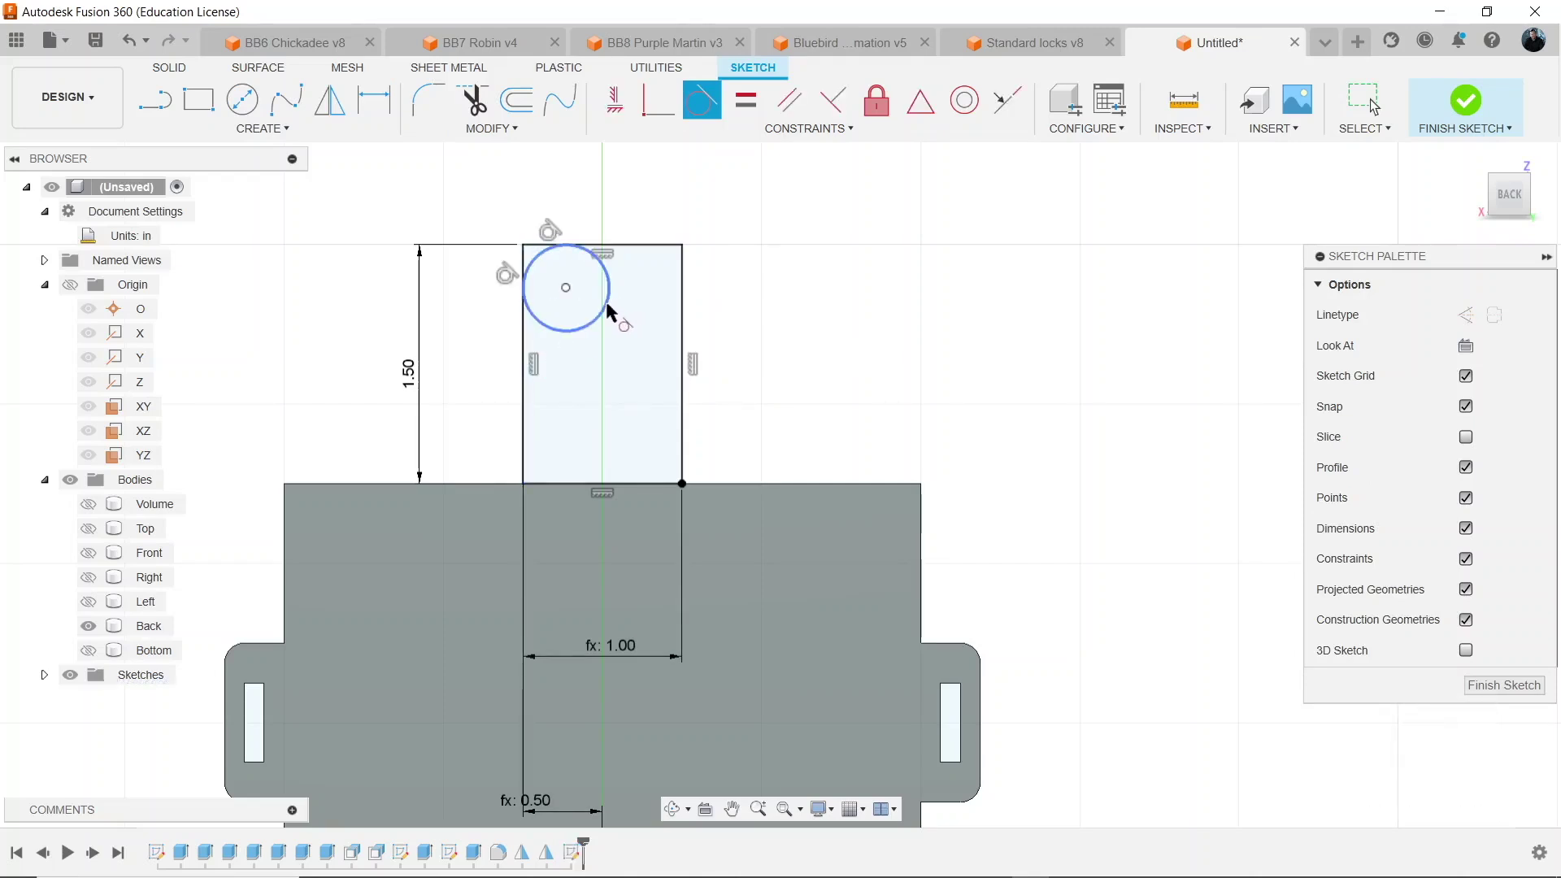
click(682, 321)
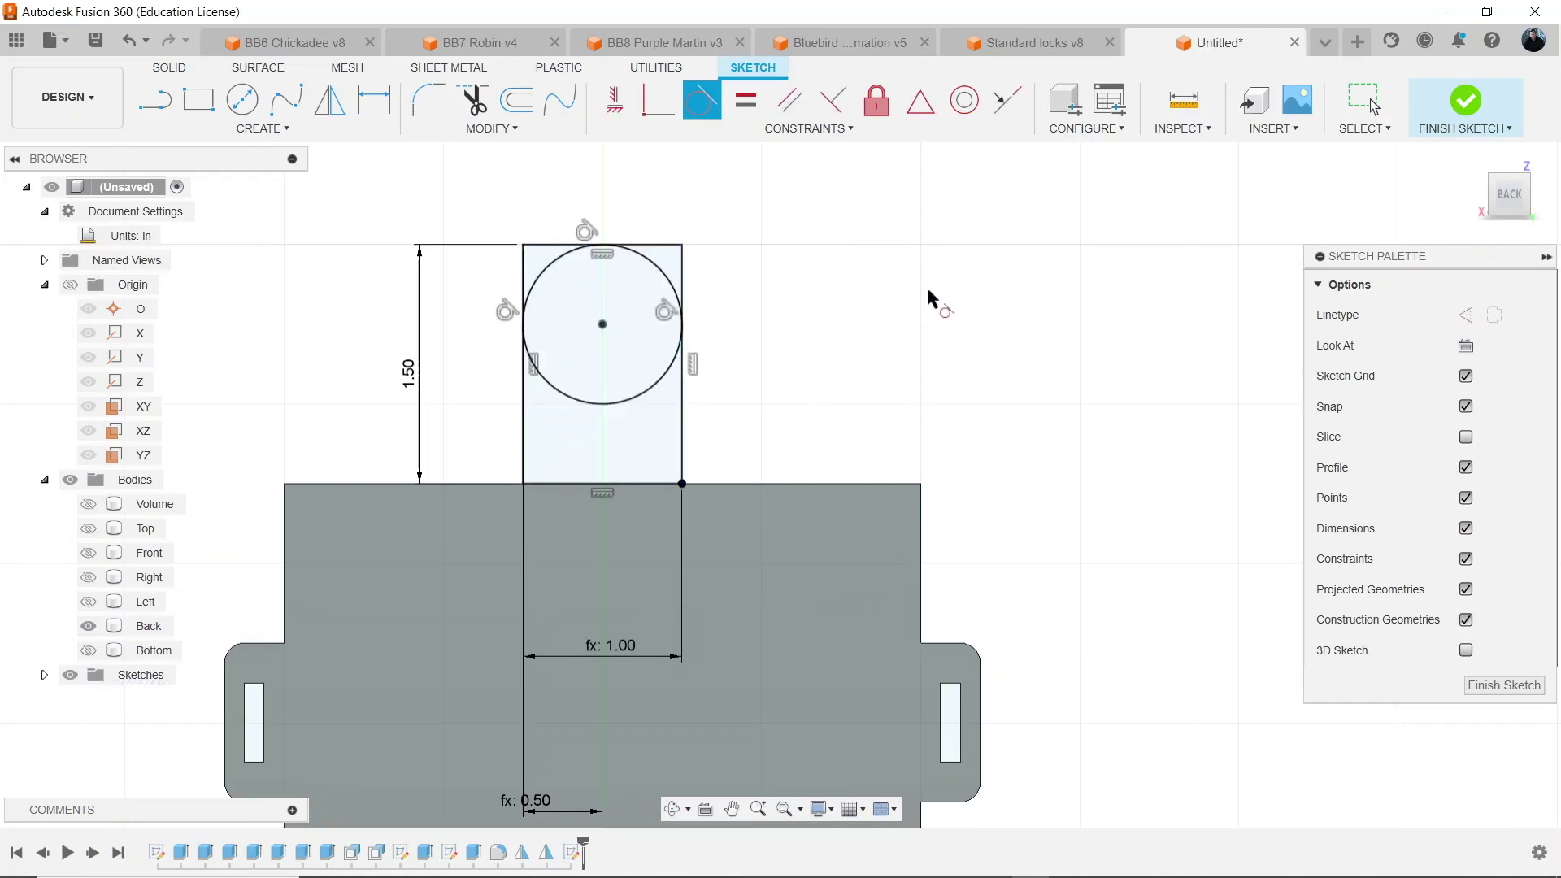
Finish the sketch and extrude the round-topped tab profile by -t, joining it to the Back panel.
click(1468, 111)
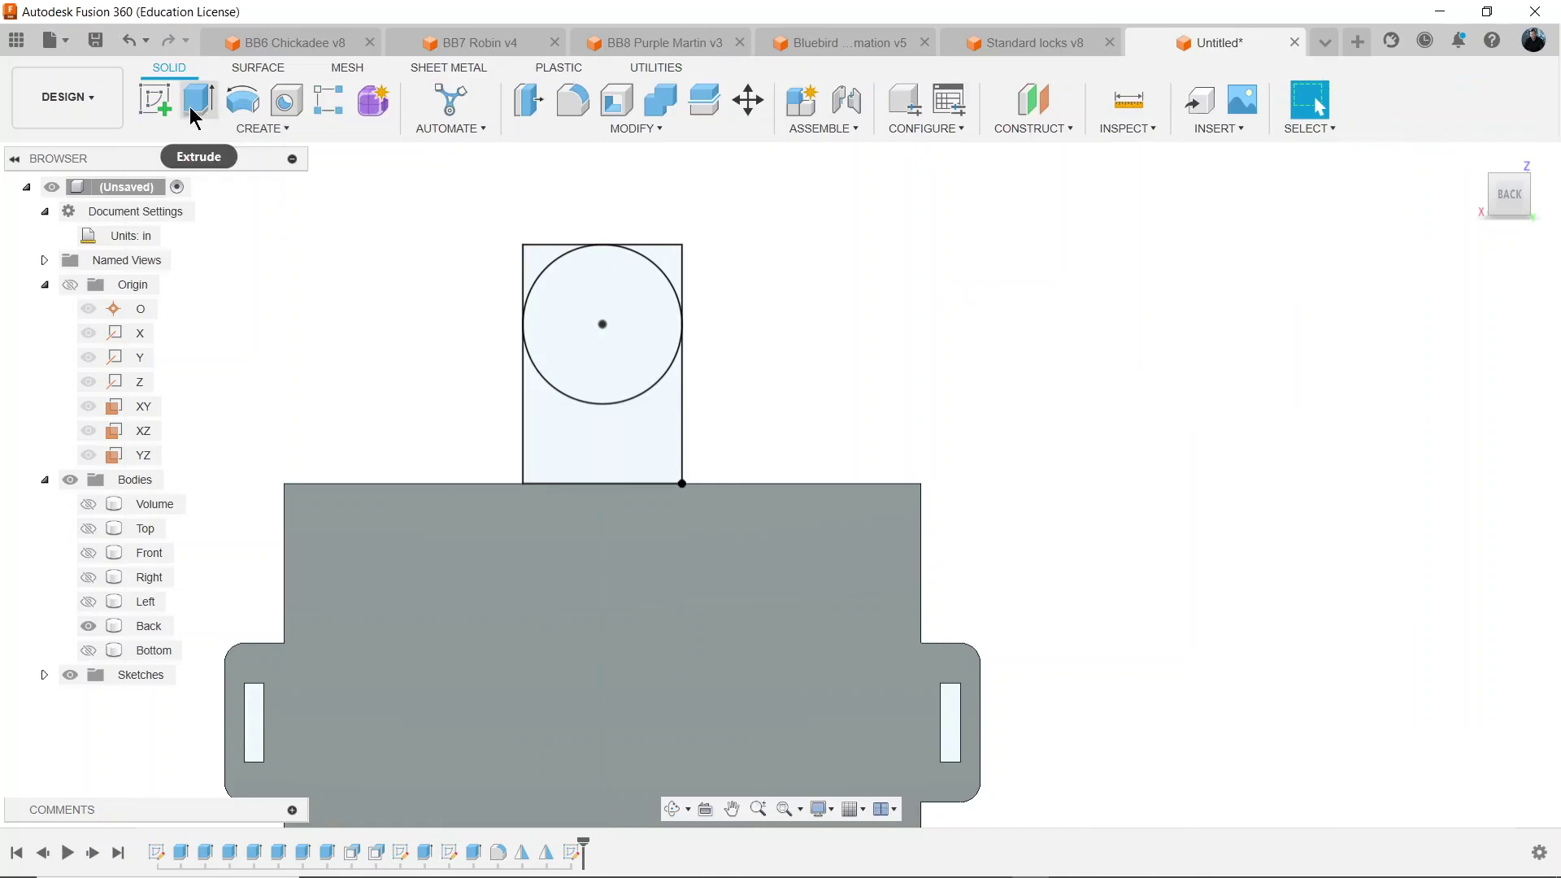
key(e)
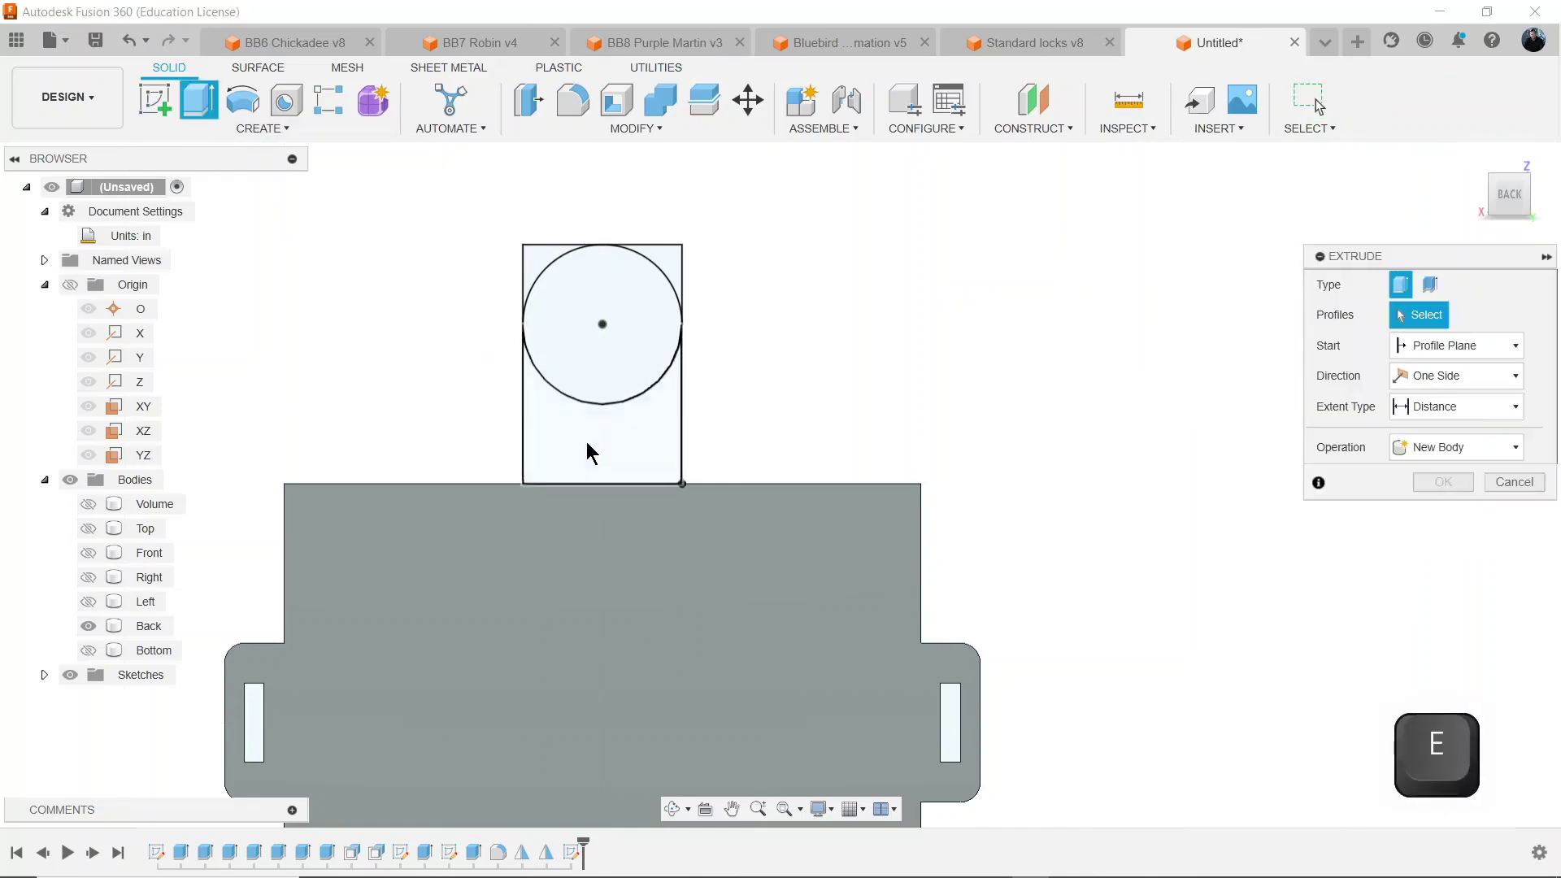
click(587, 442)
click(615, 372)
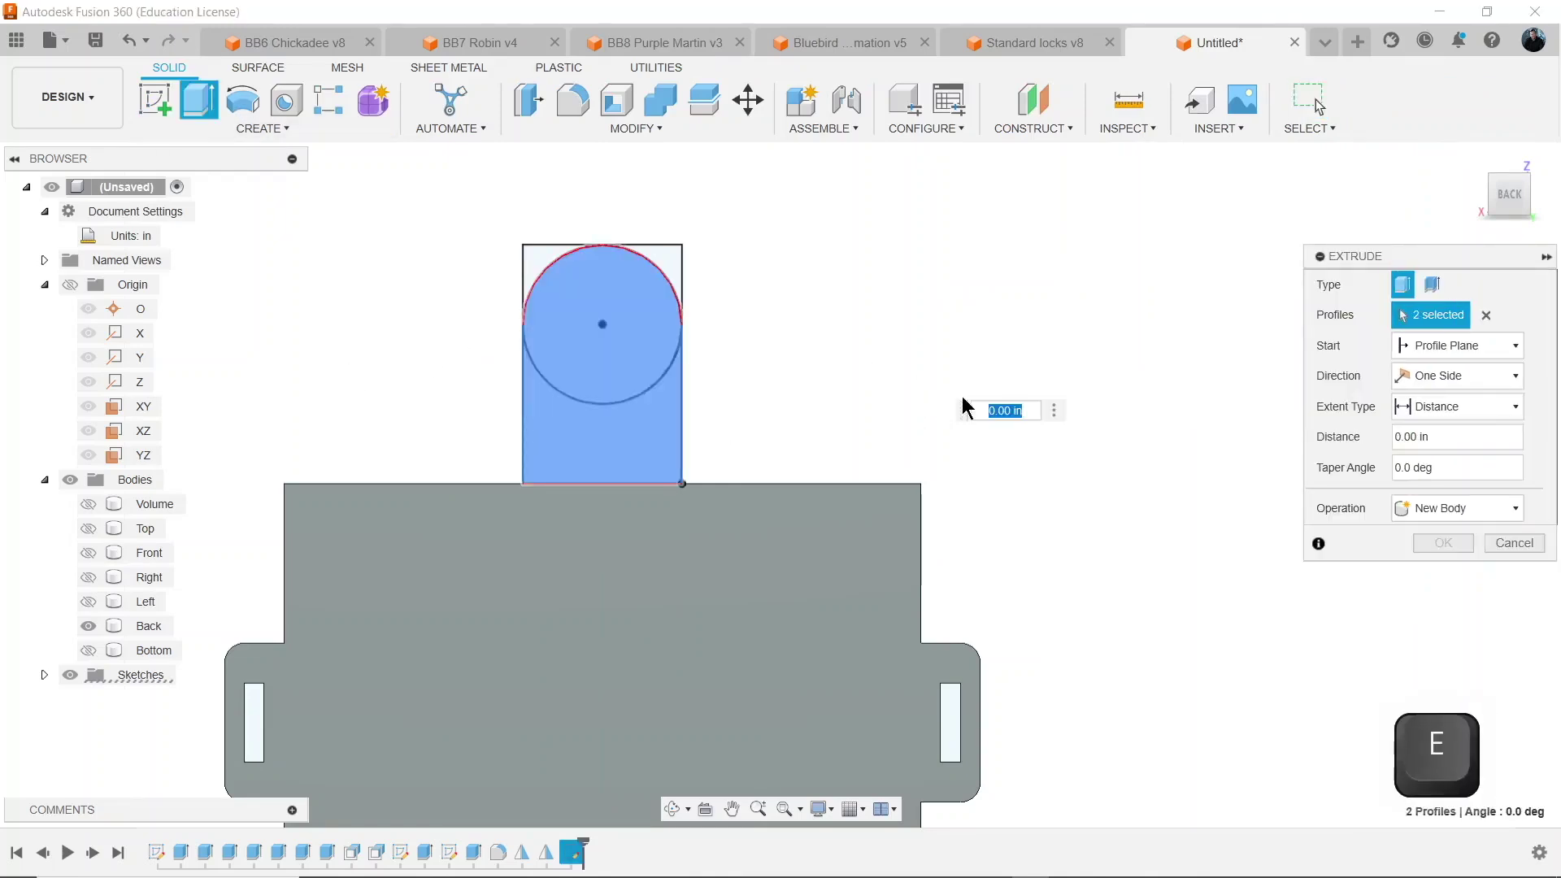
text(-t)
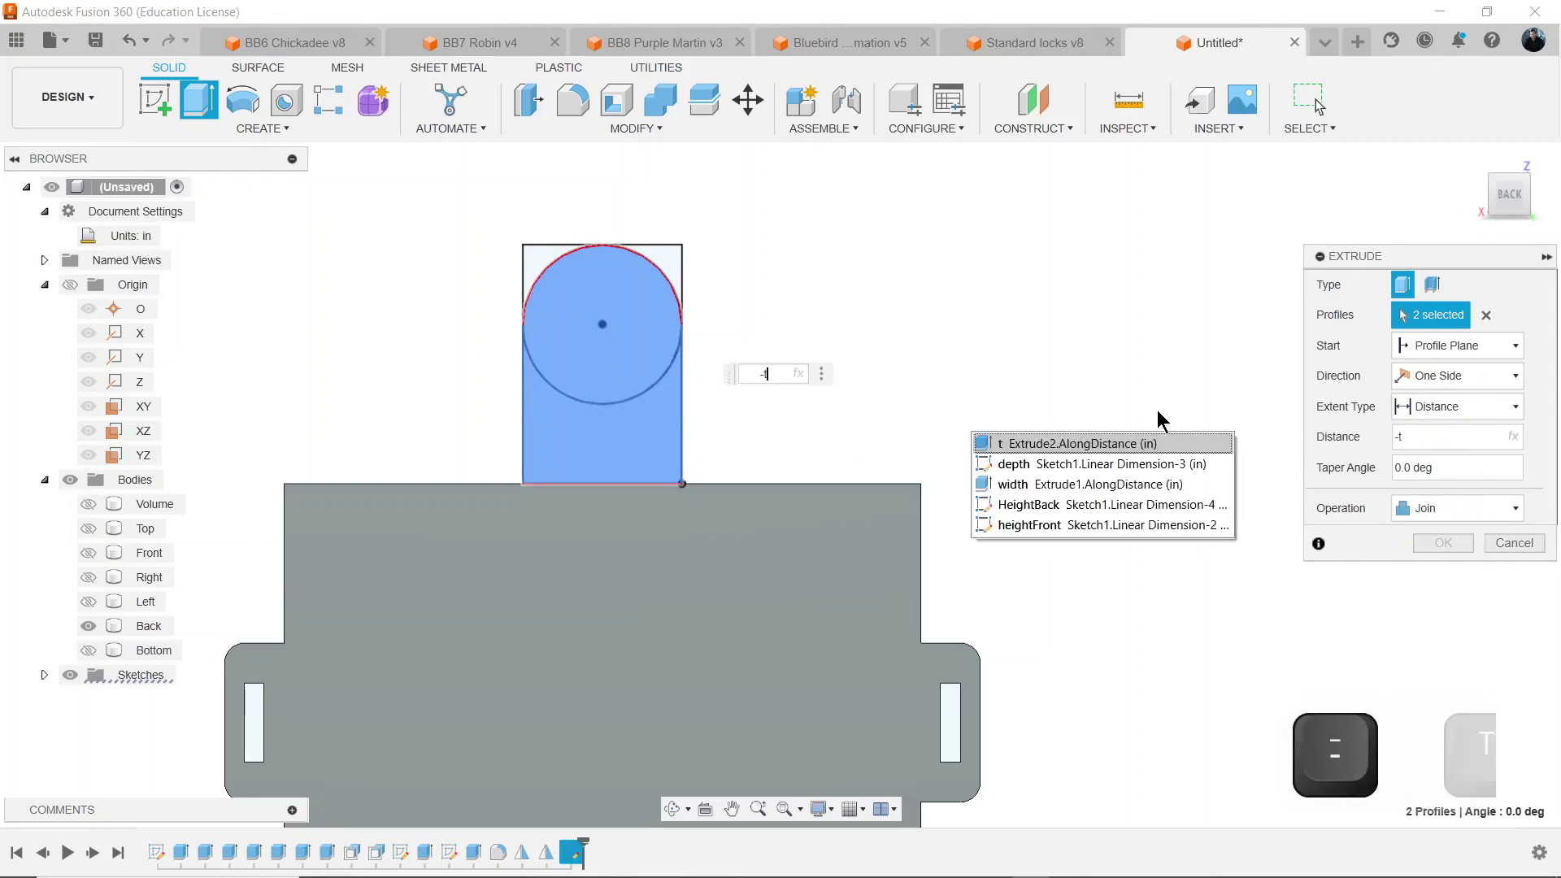
click(1443, 542)
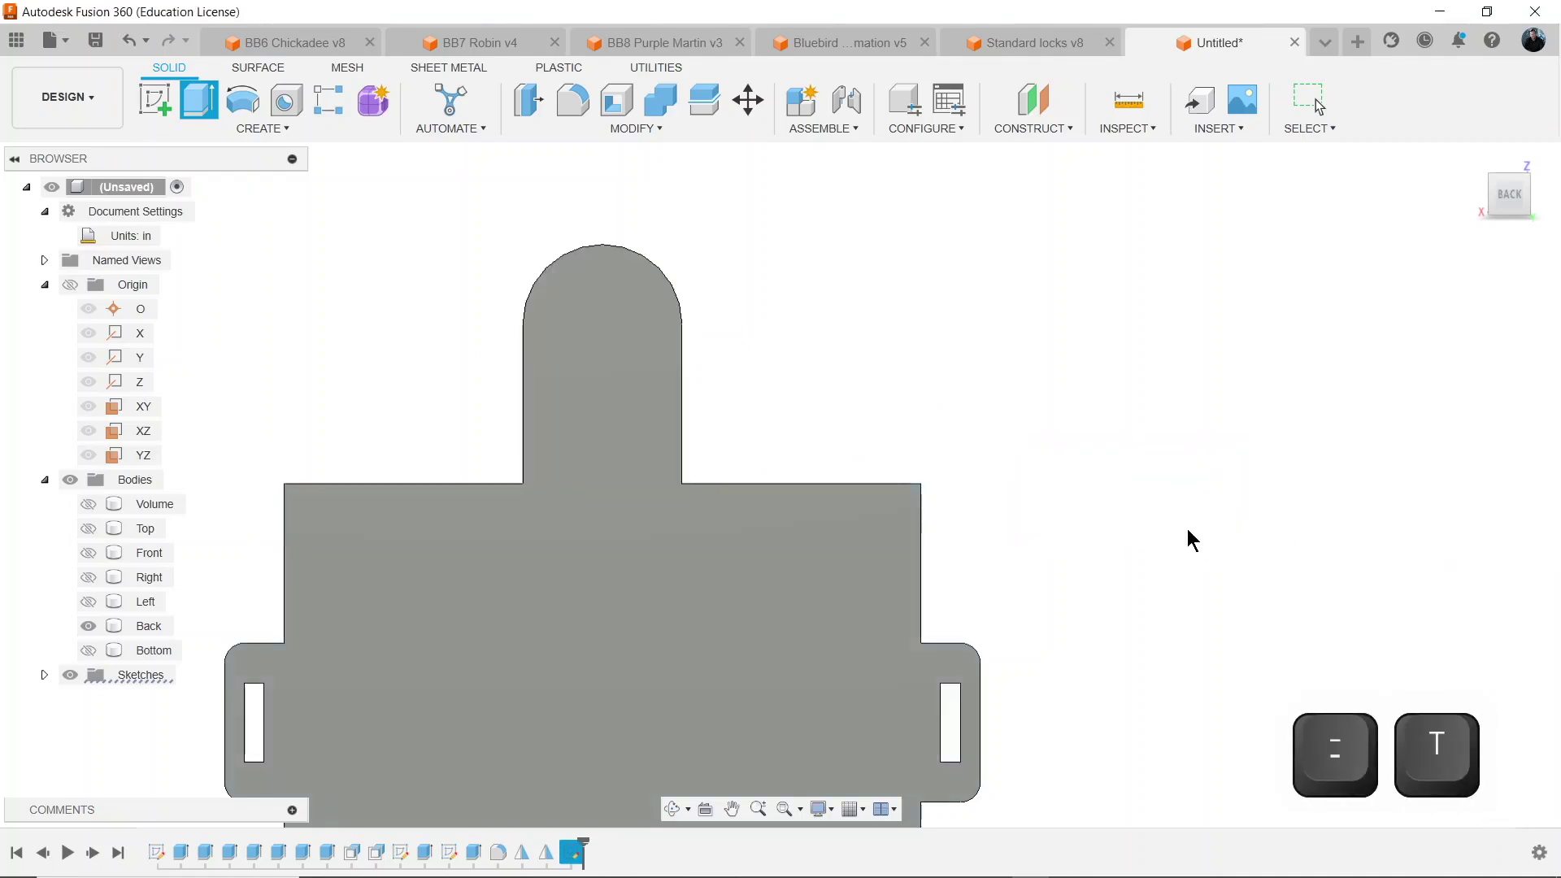
Start a new sketch on the outer face of the Back panel for the lower tab.
scroll(1186, 532, down, 3)
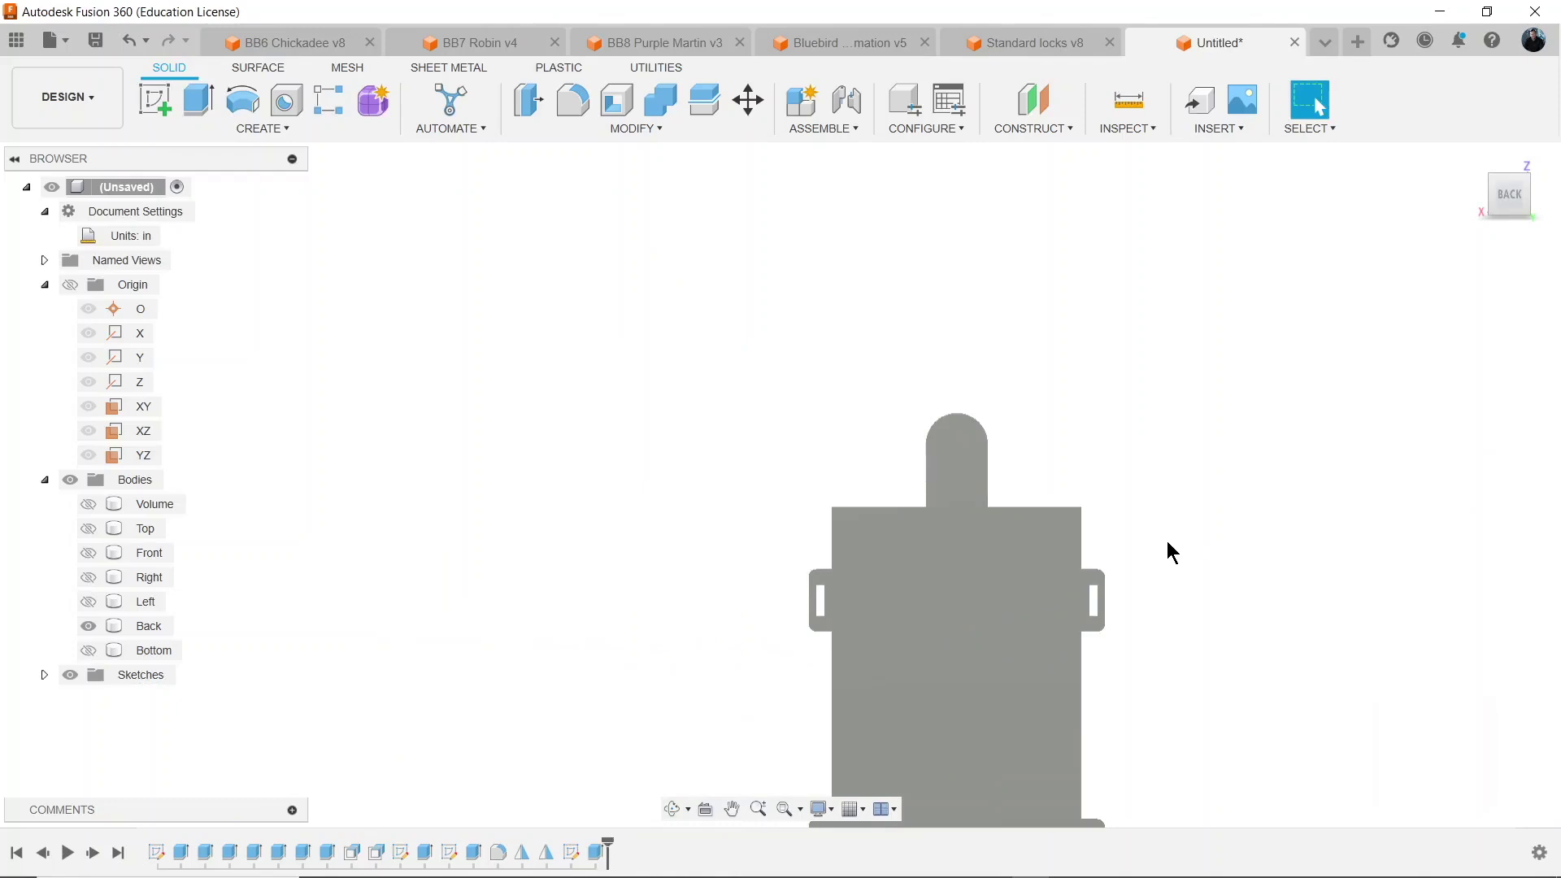
scroll(1167, 539, down, 2)
mouse_move(1170, 622)
middle_down()
mouse_move(1146, 190)
mouse_move(1070, 394)
mouse_move(1036, 389)
middle_up()
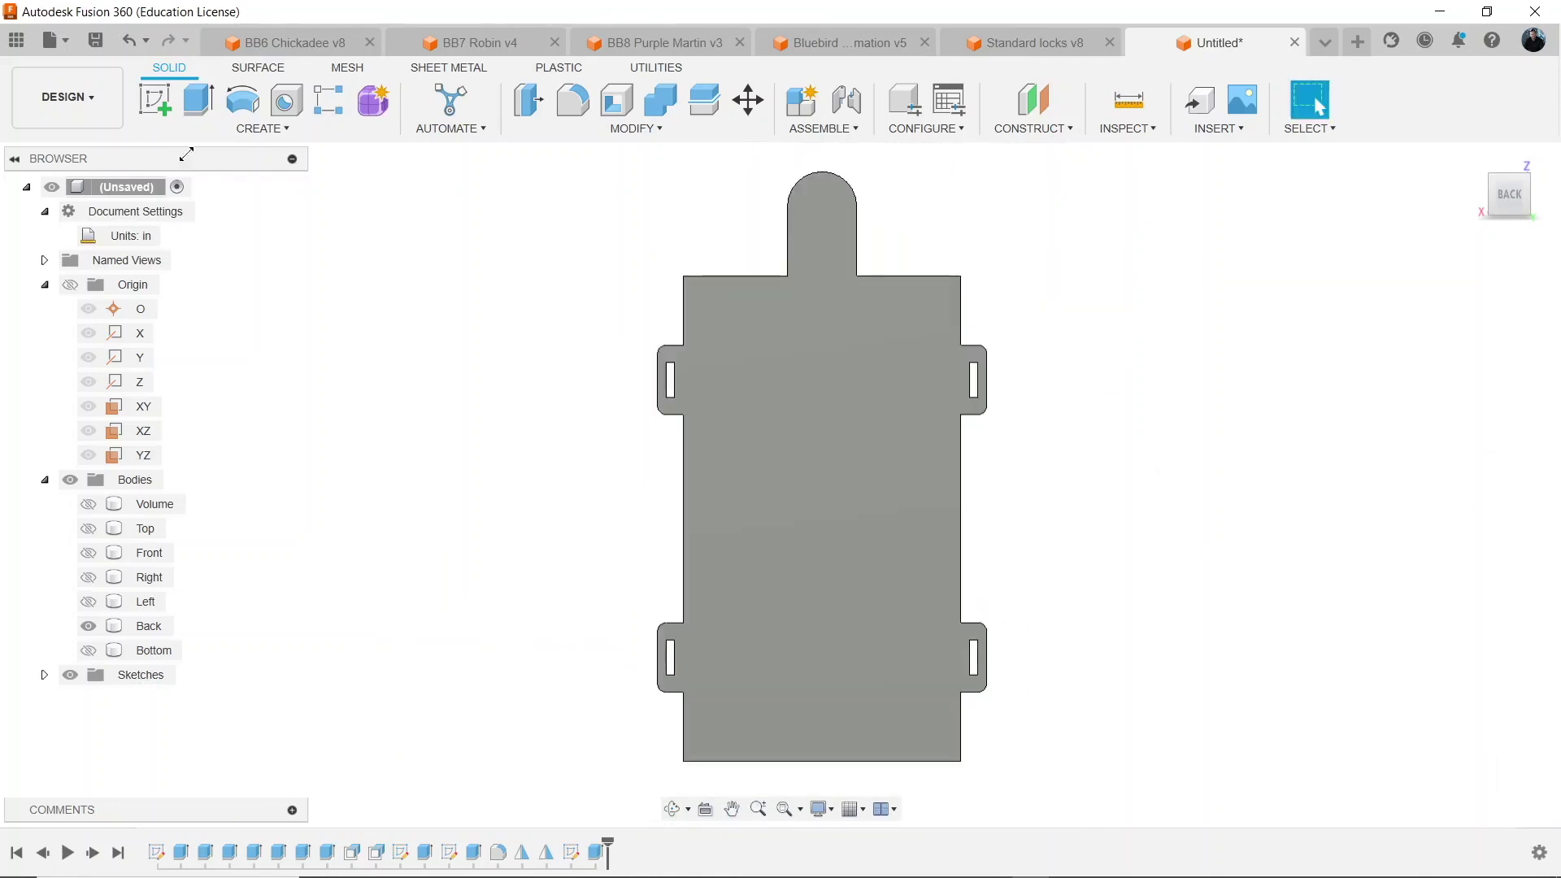
click(154, 99)
click(927, 610)
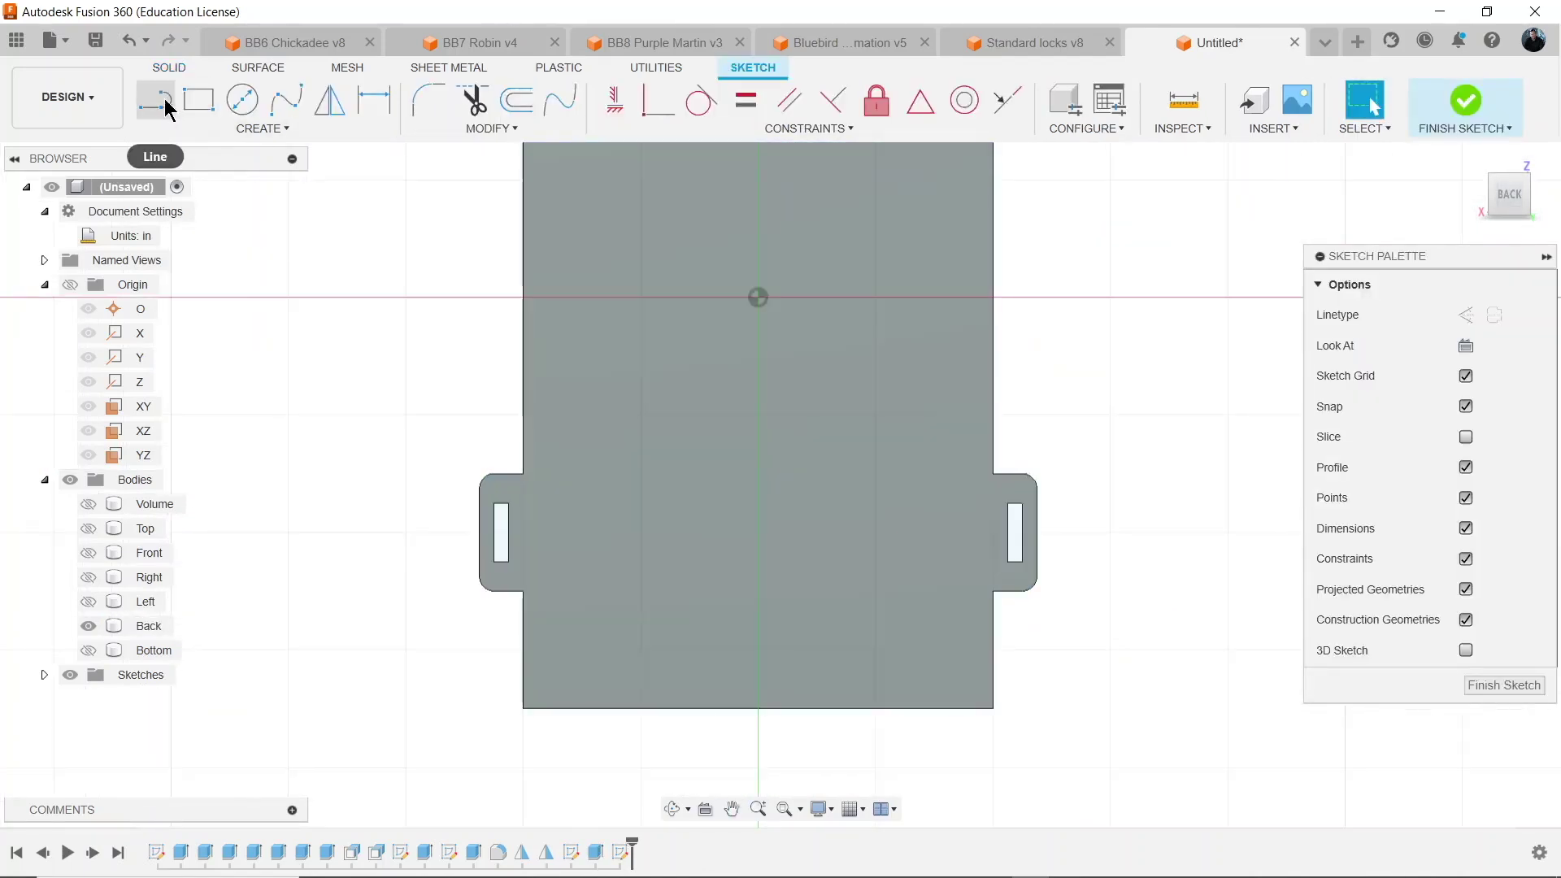
Draw a rectangle below the Back panel's lower edge, with its width set to lock and its height to 1 in.
click(198, 100)
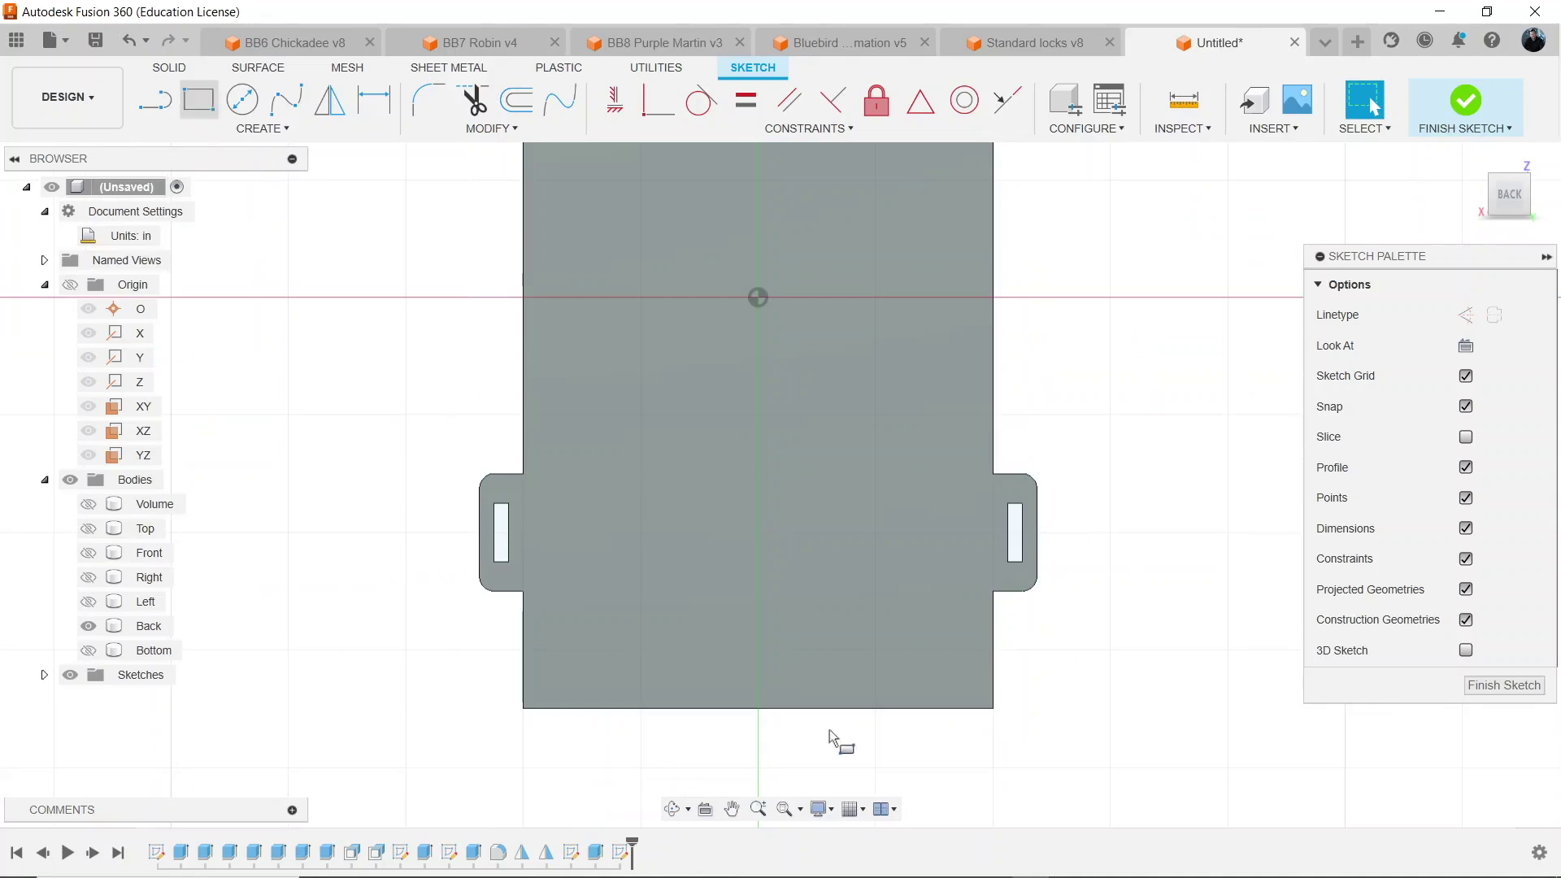
scroll(736, 602, up, 4)
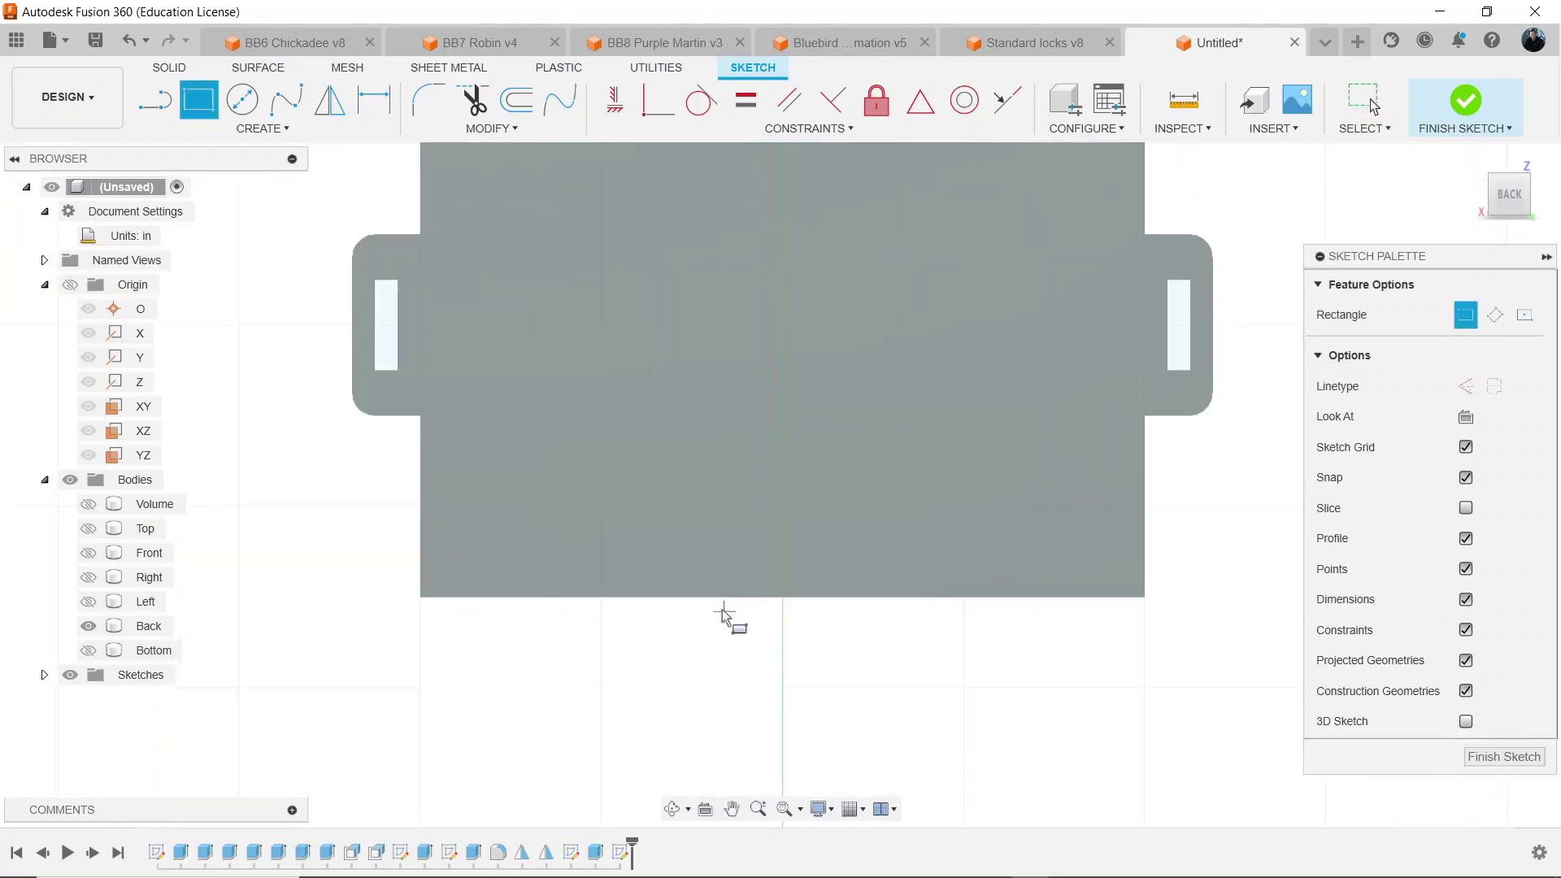
click(722, 596)
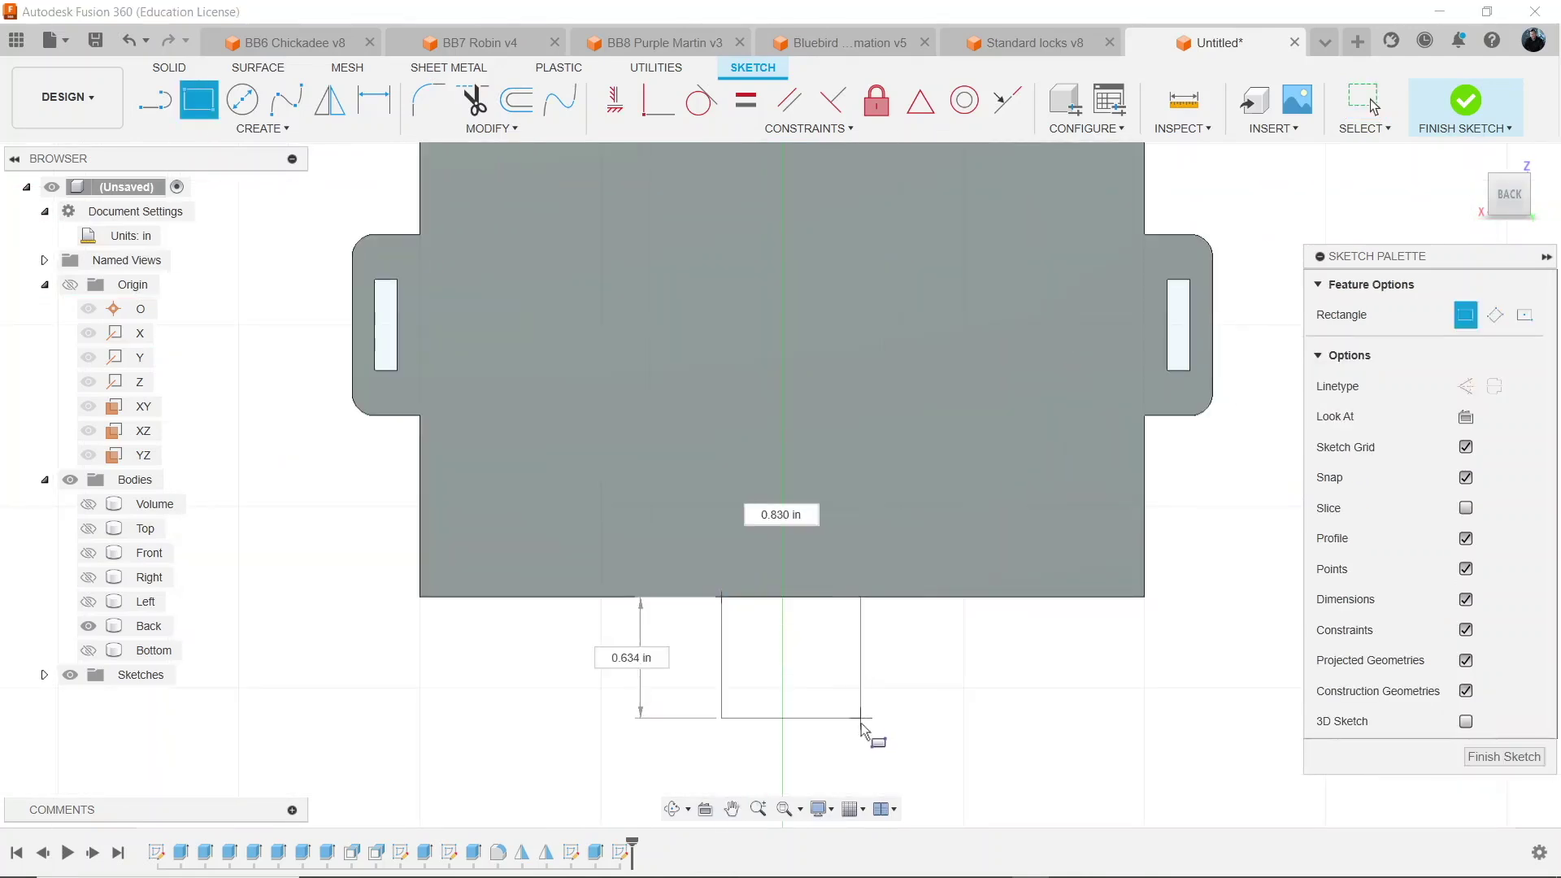
key(Tab)
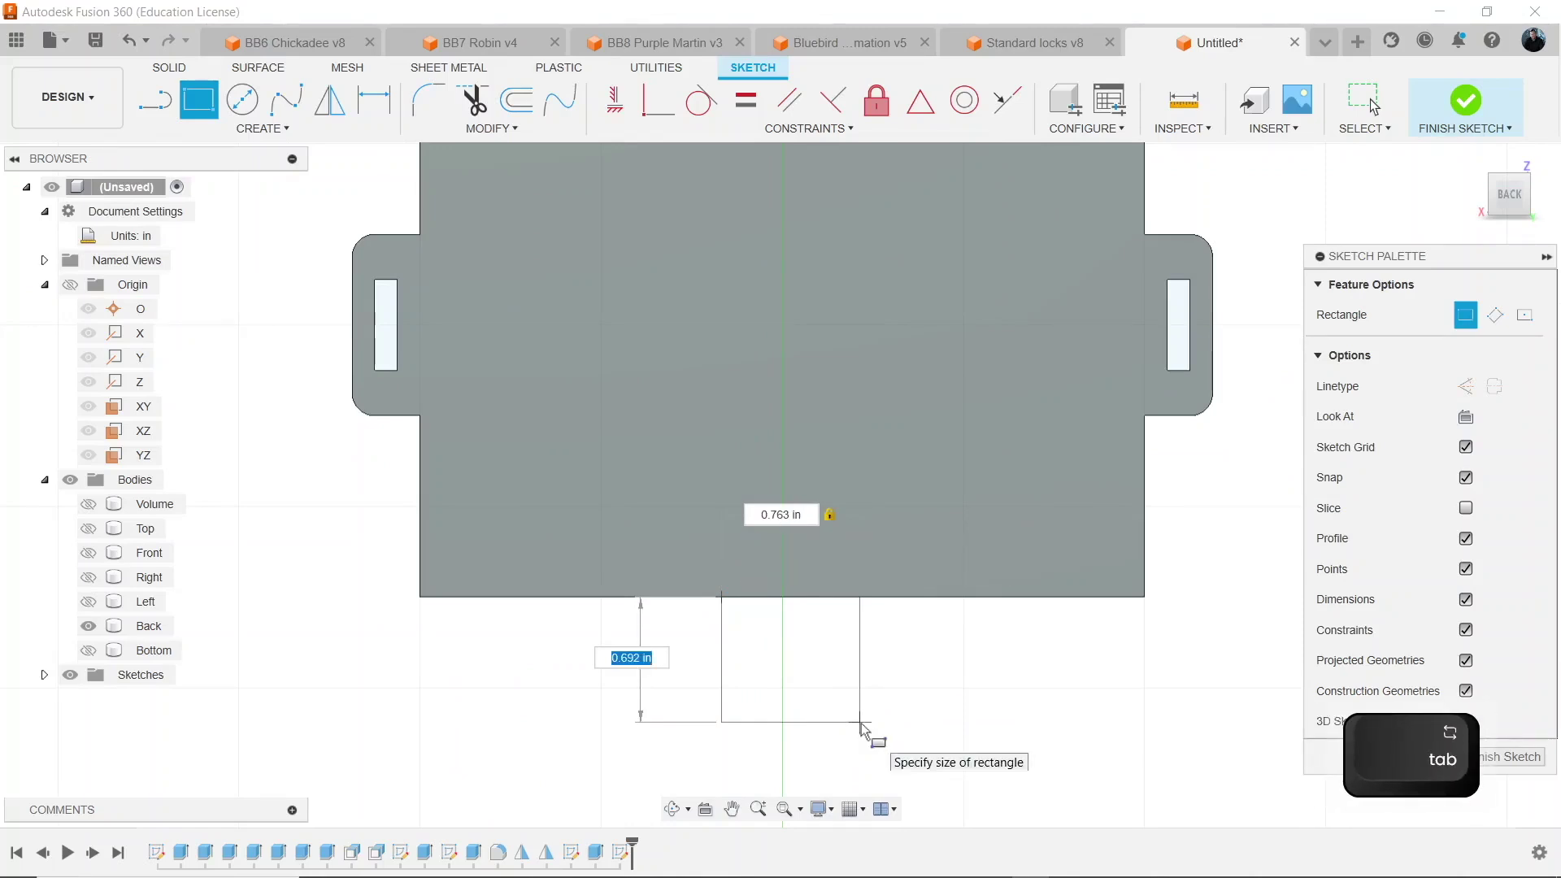
key(Tab)
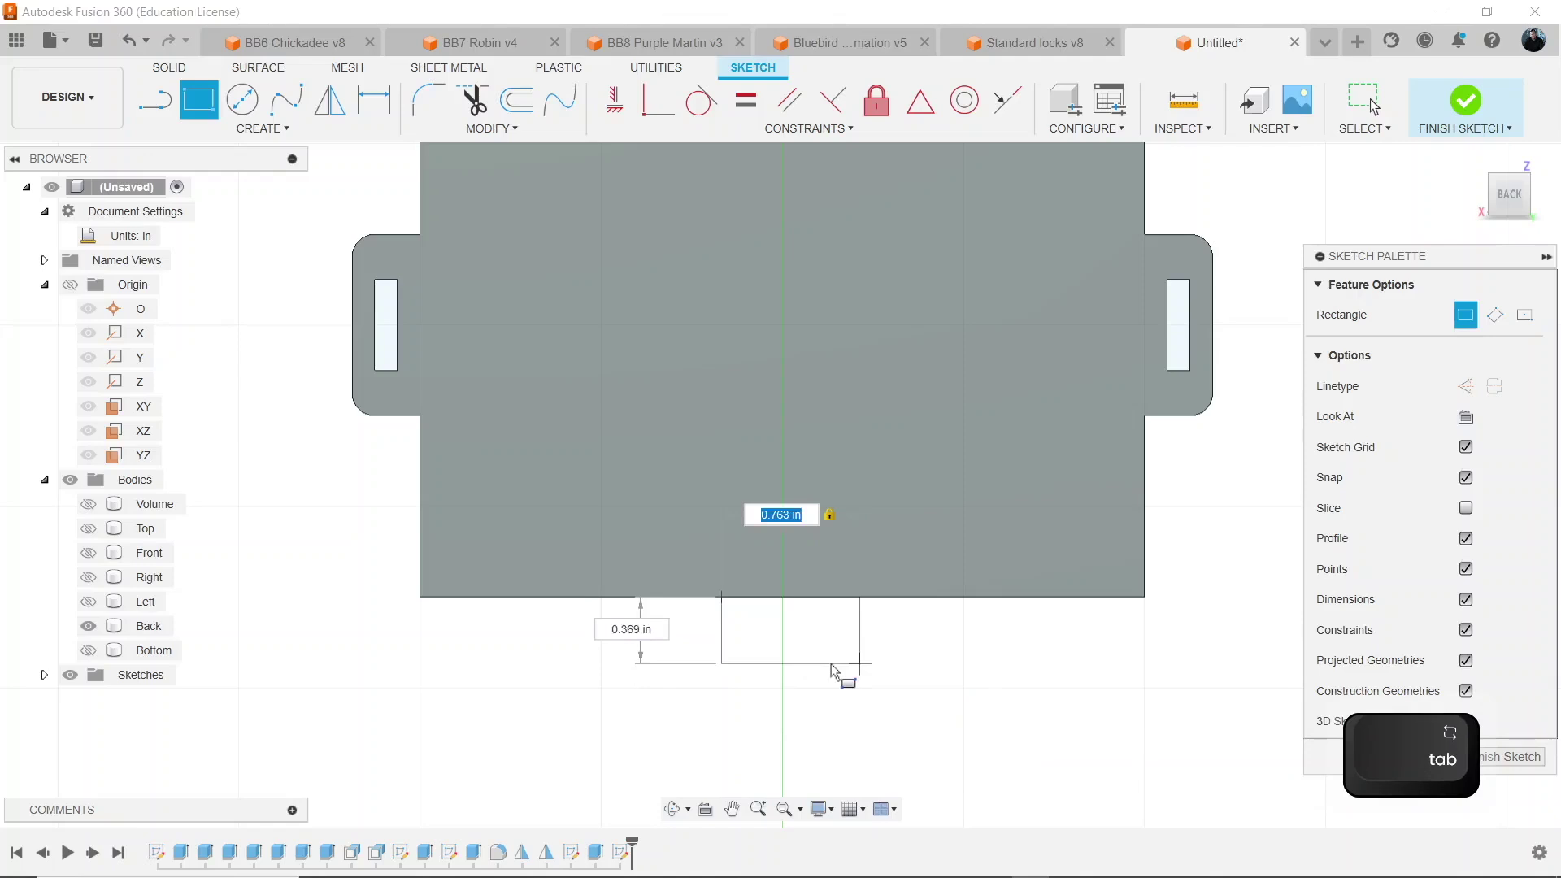
text(l)
click(815, 545)
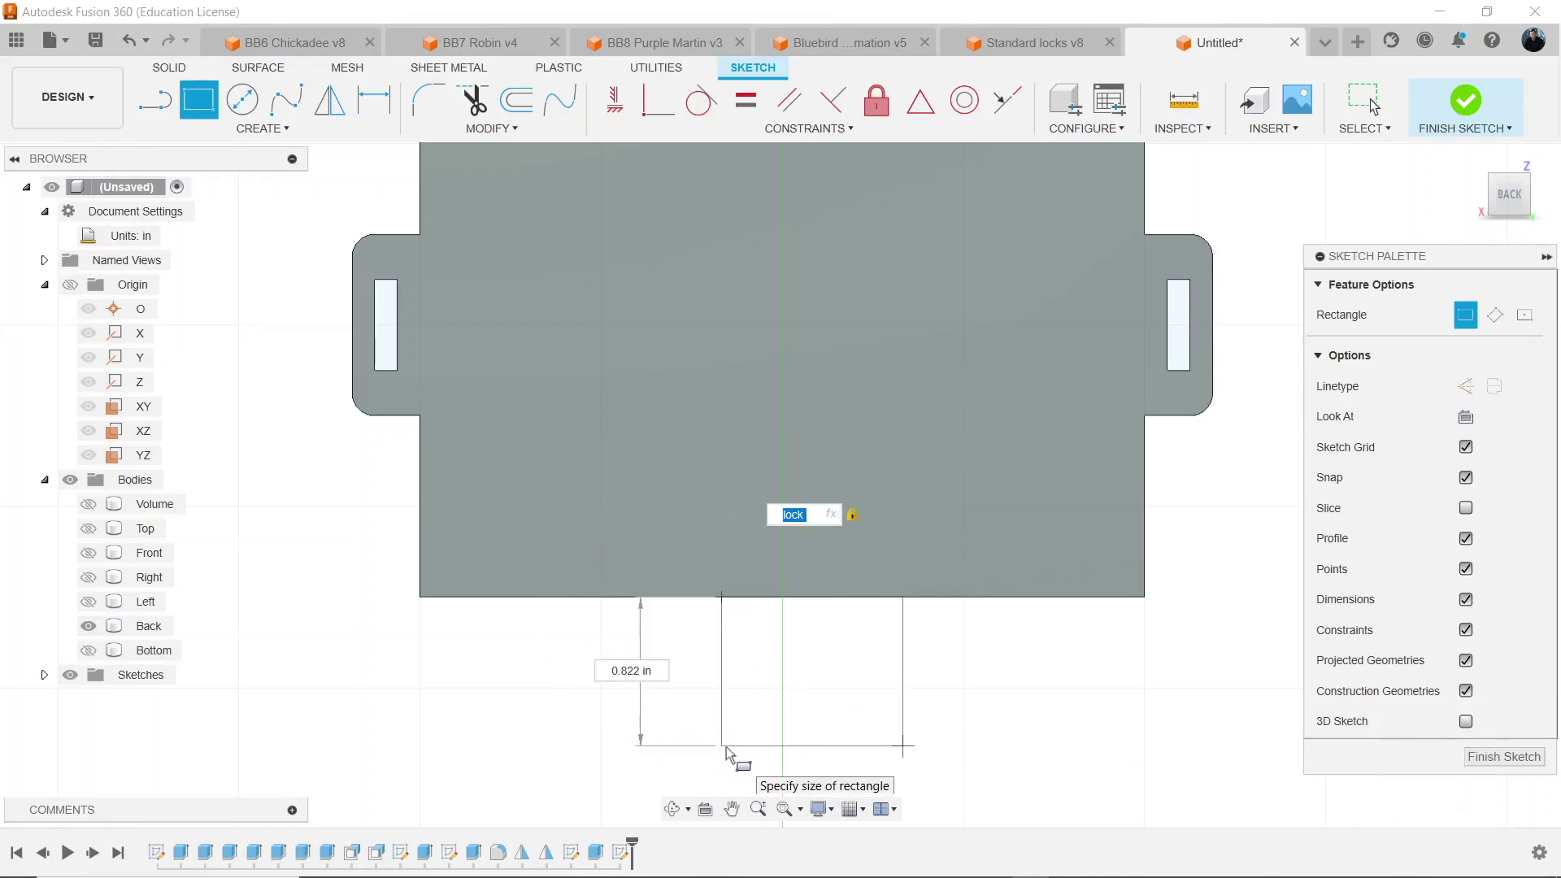
key(Tab)
text(1)
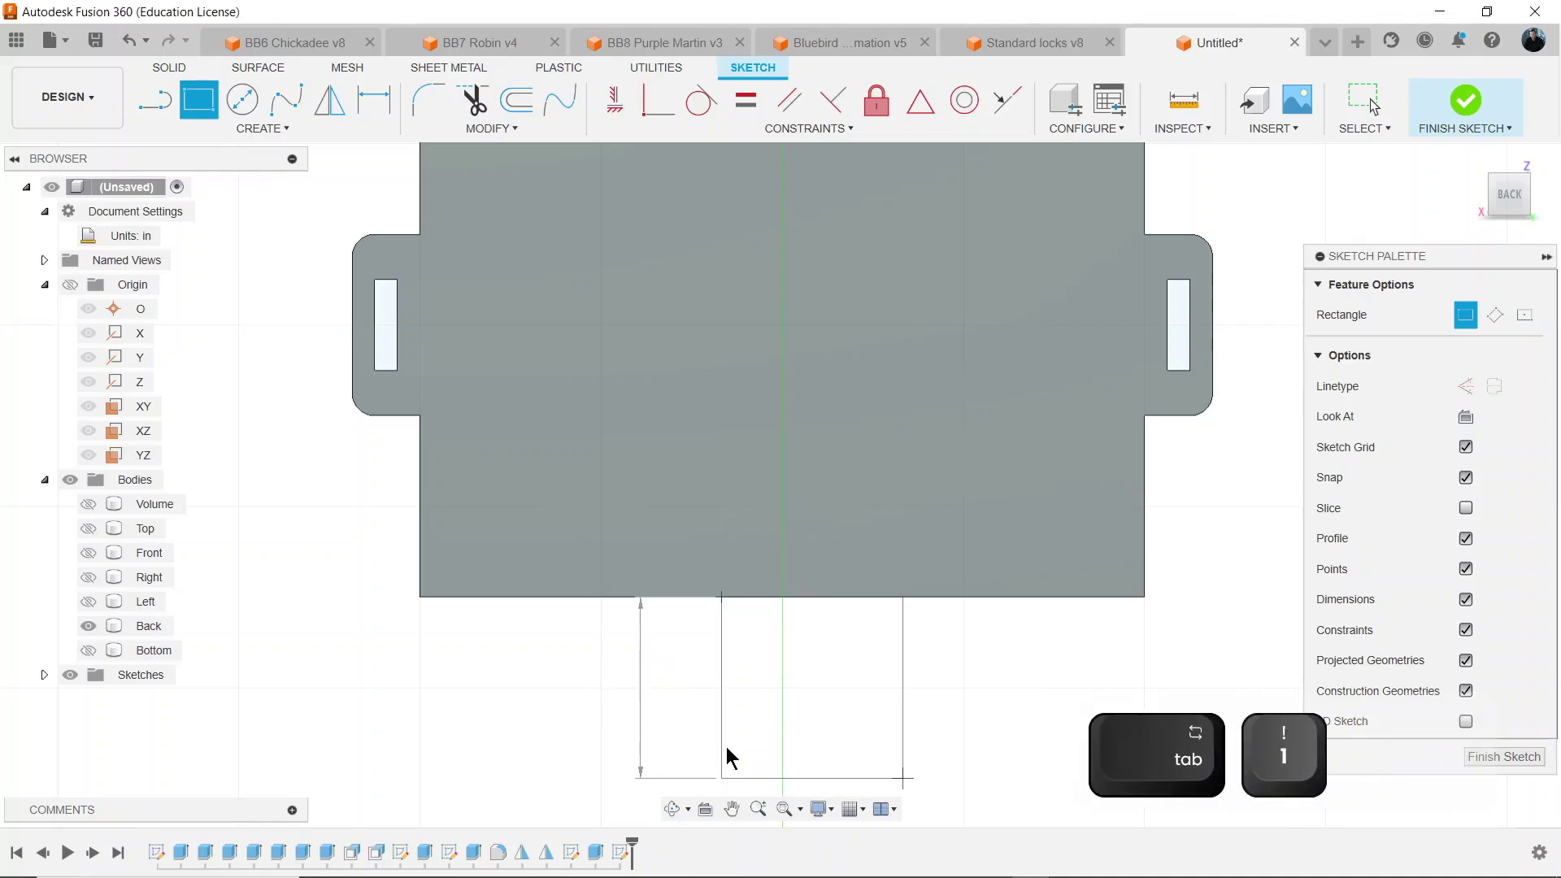
key(Return)
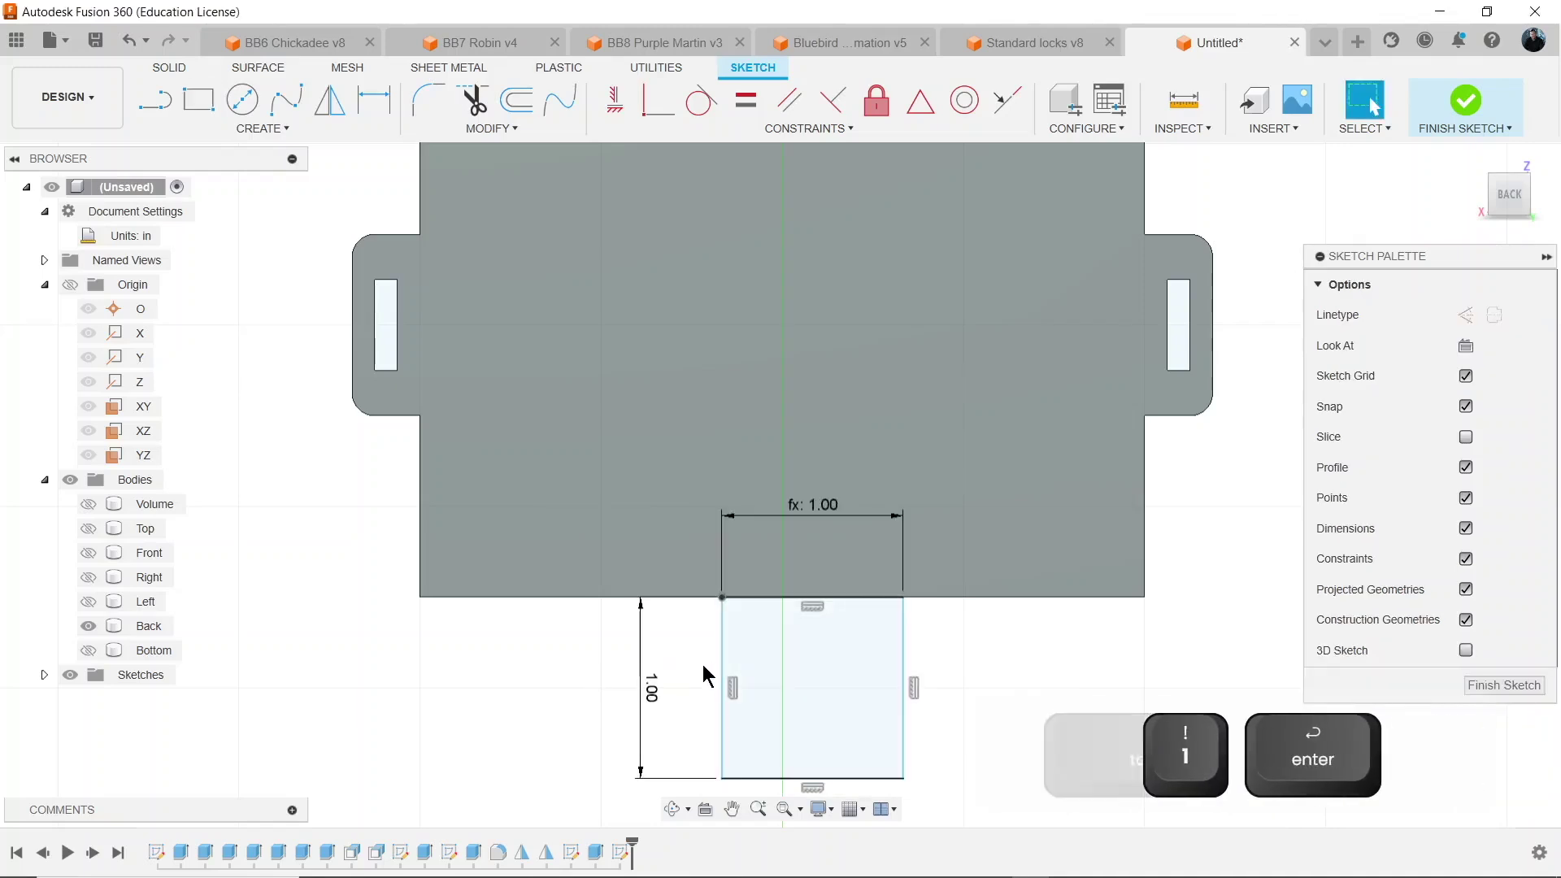
key(Escape)
Centre the lower rectangle by dimensioning one vertical side from the origin as d48/2, half the rectangle's width.
scroll(702, 666, down, 3)
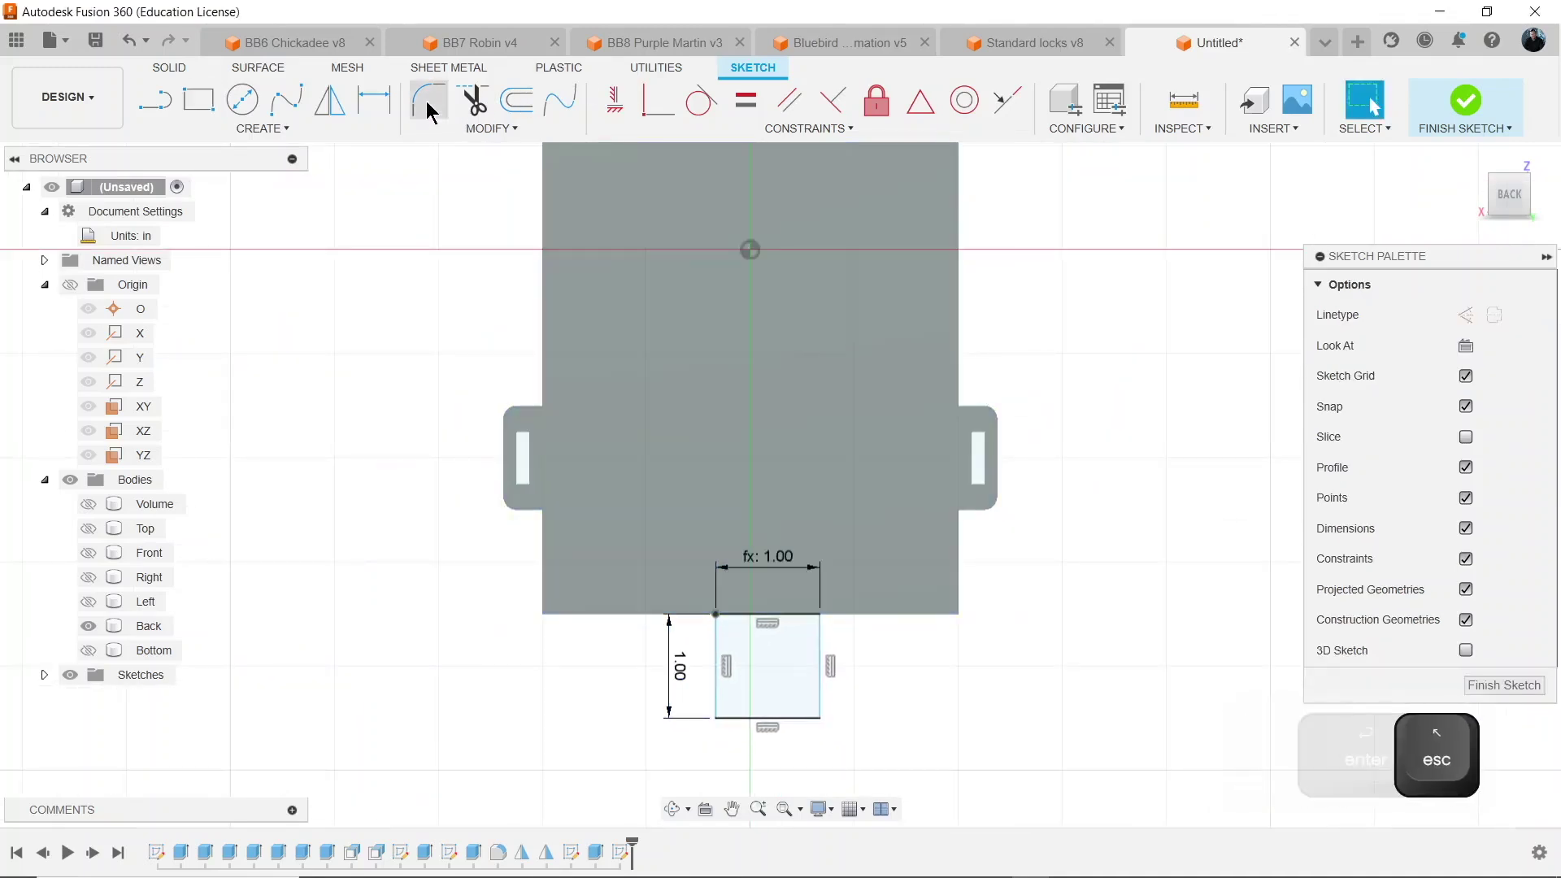
click(375, 103)
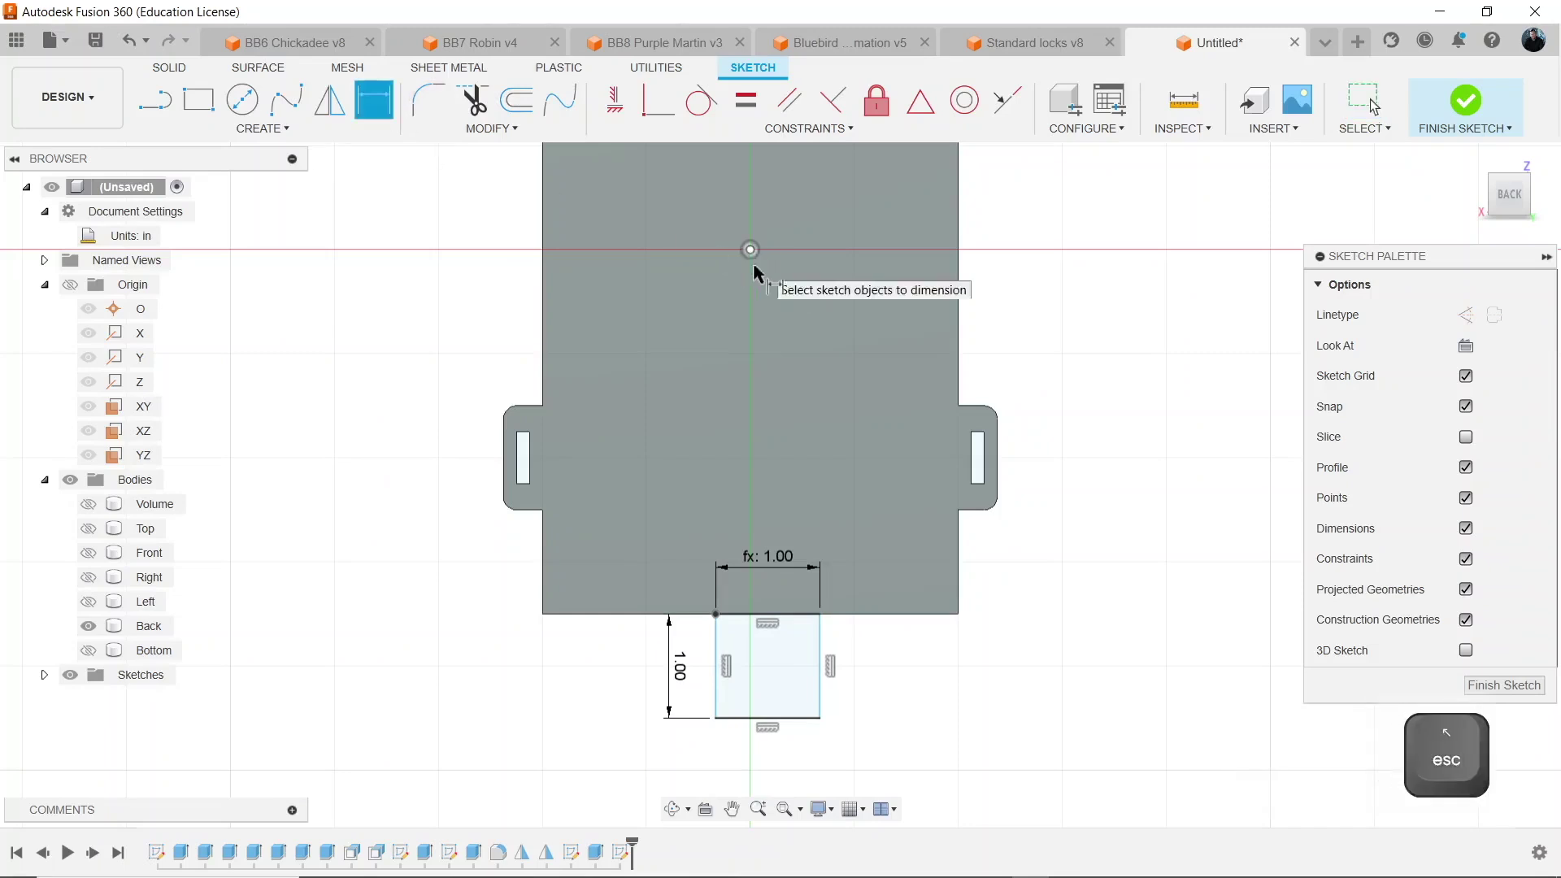
click(819, 687)
click(810, 585)
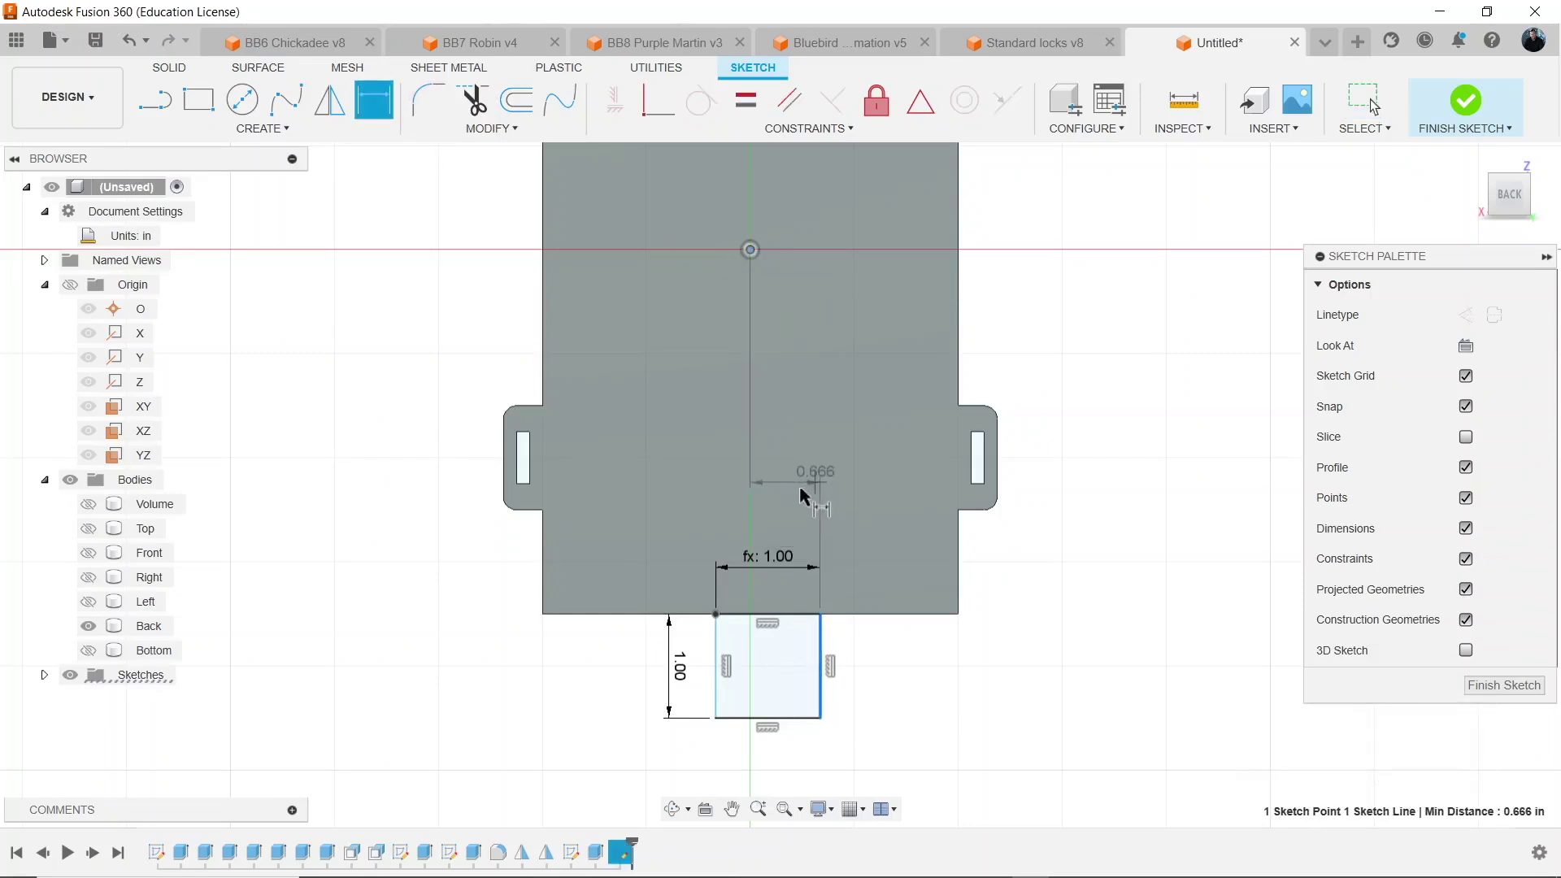
click(772, 560)
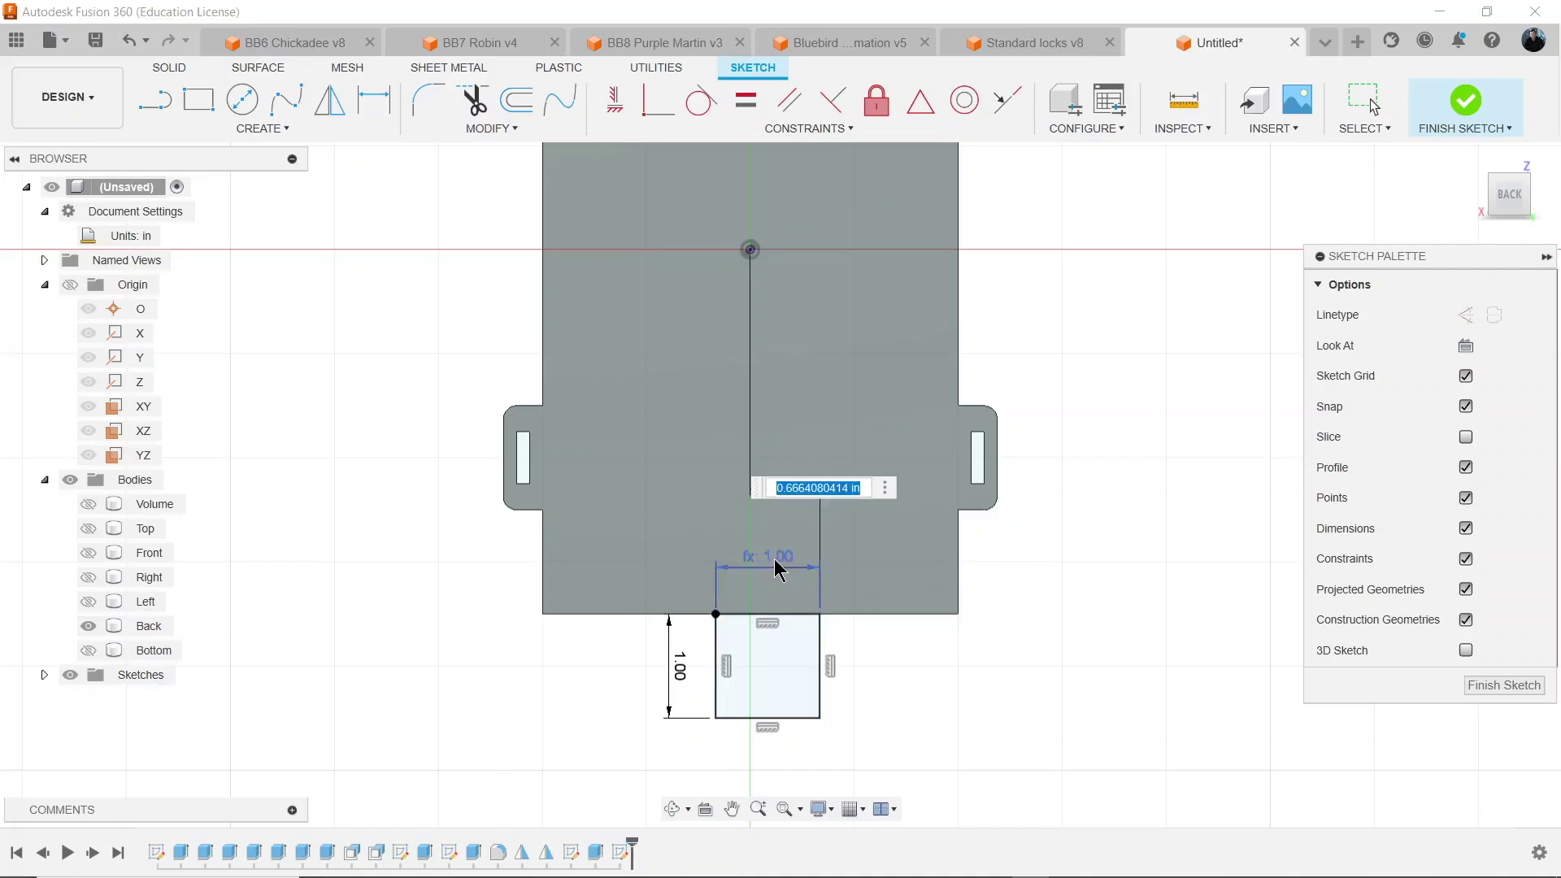
text(d48/2)
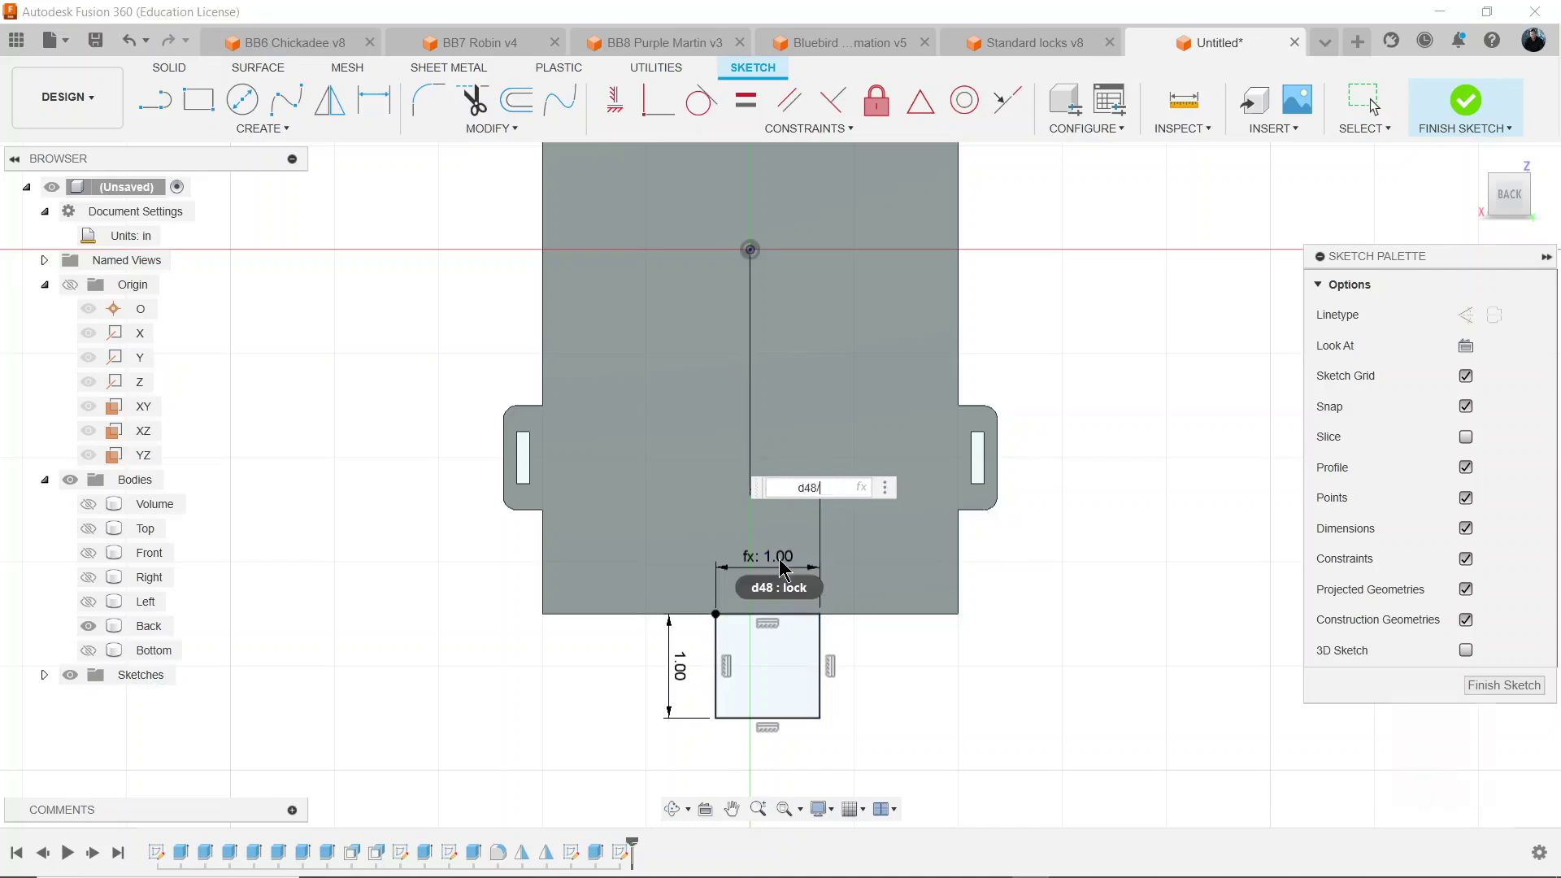
key(Return)
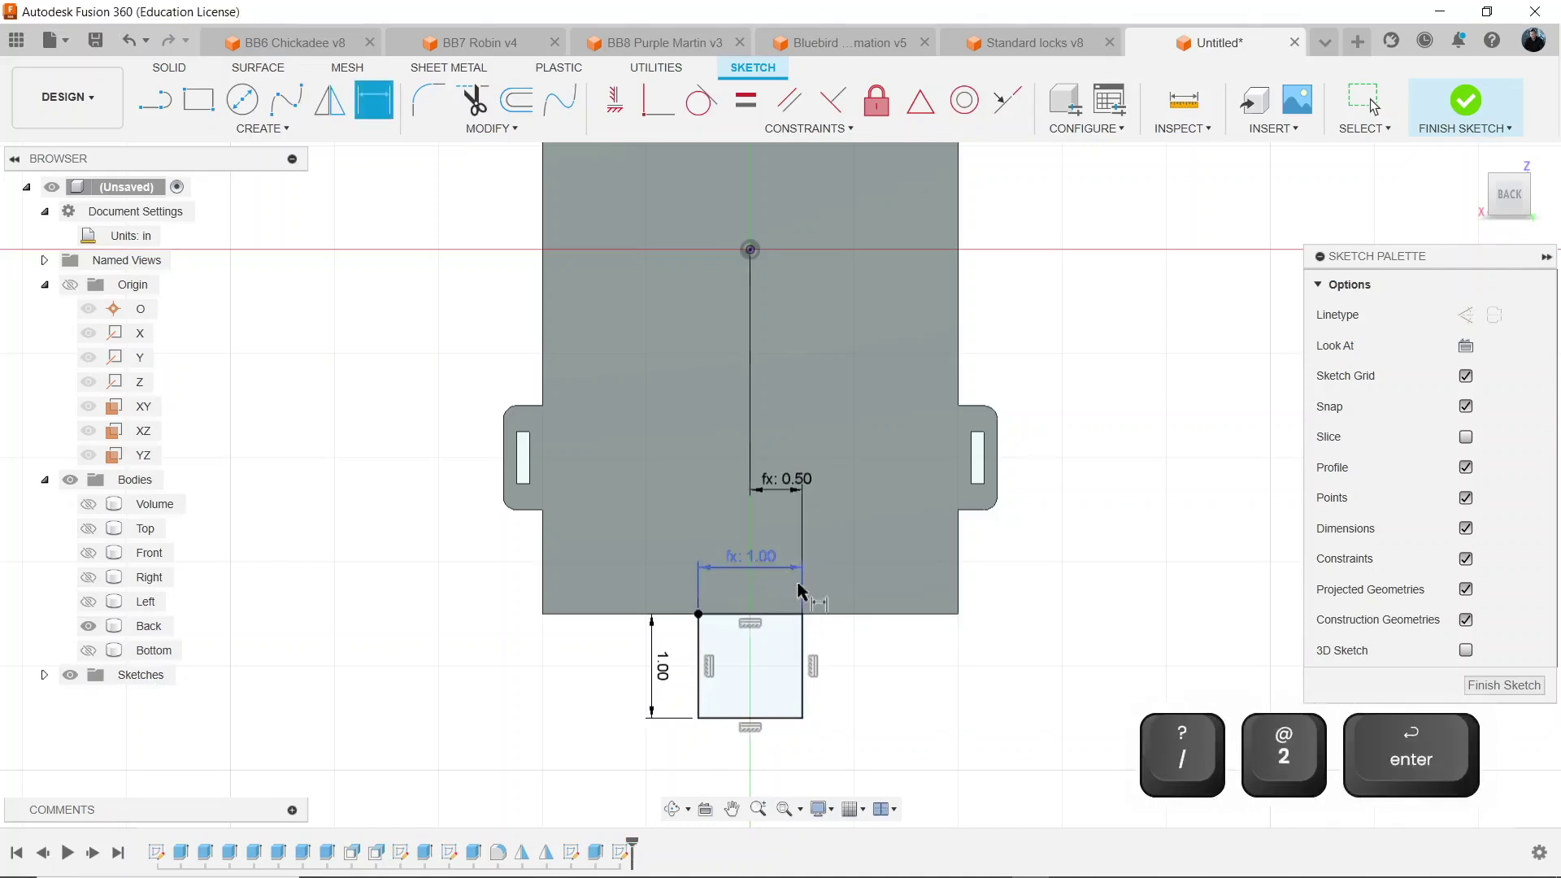
Finish the sketch and extrude the lower rectangle by -t, joining it to the Back panel.
click(1463, 104)
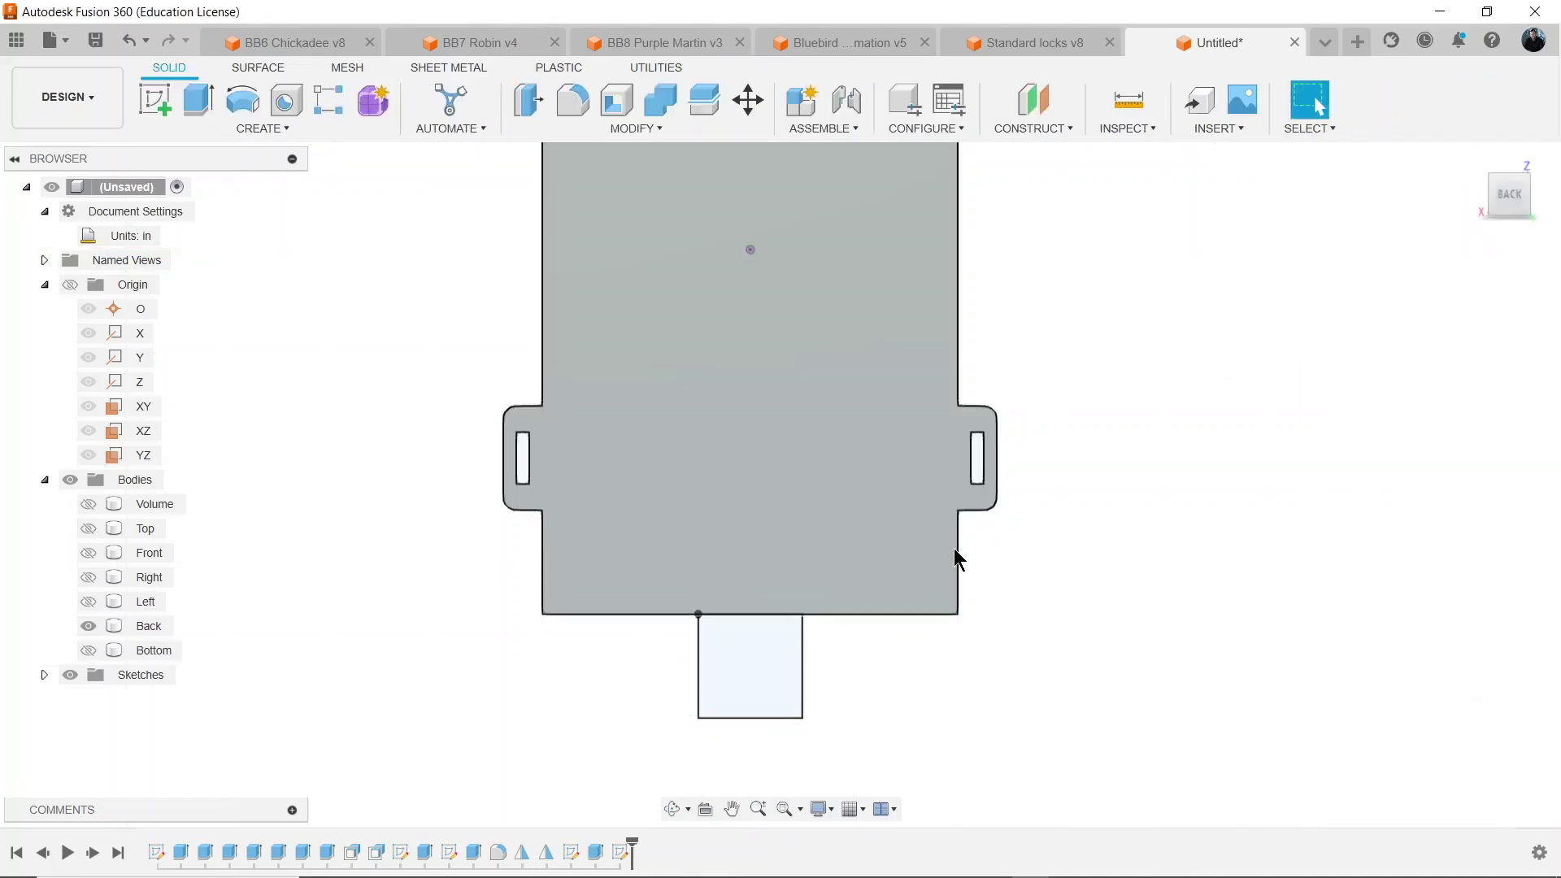
key(e)
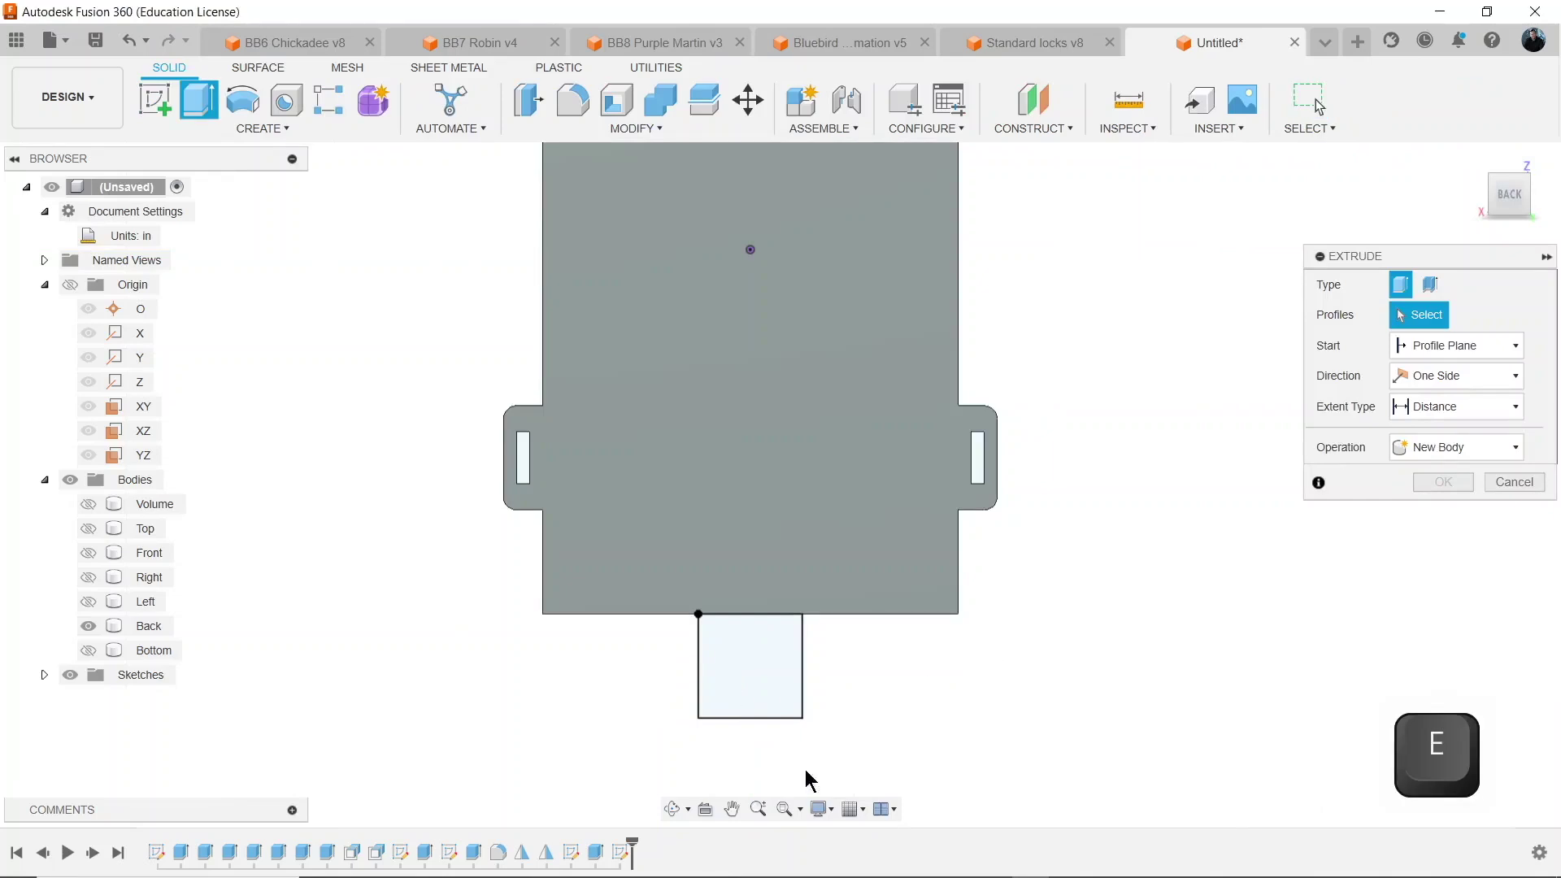
click(761, 655)
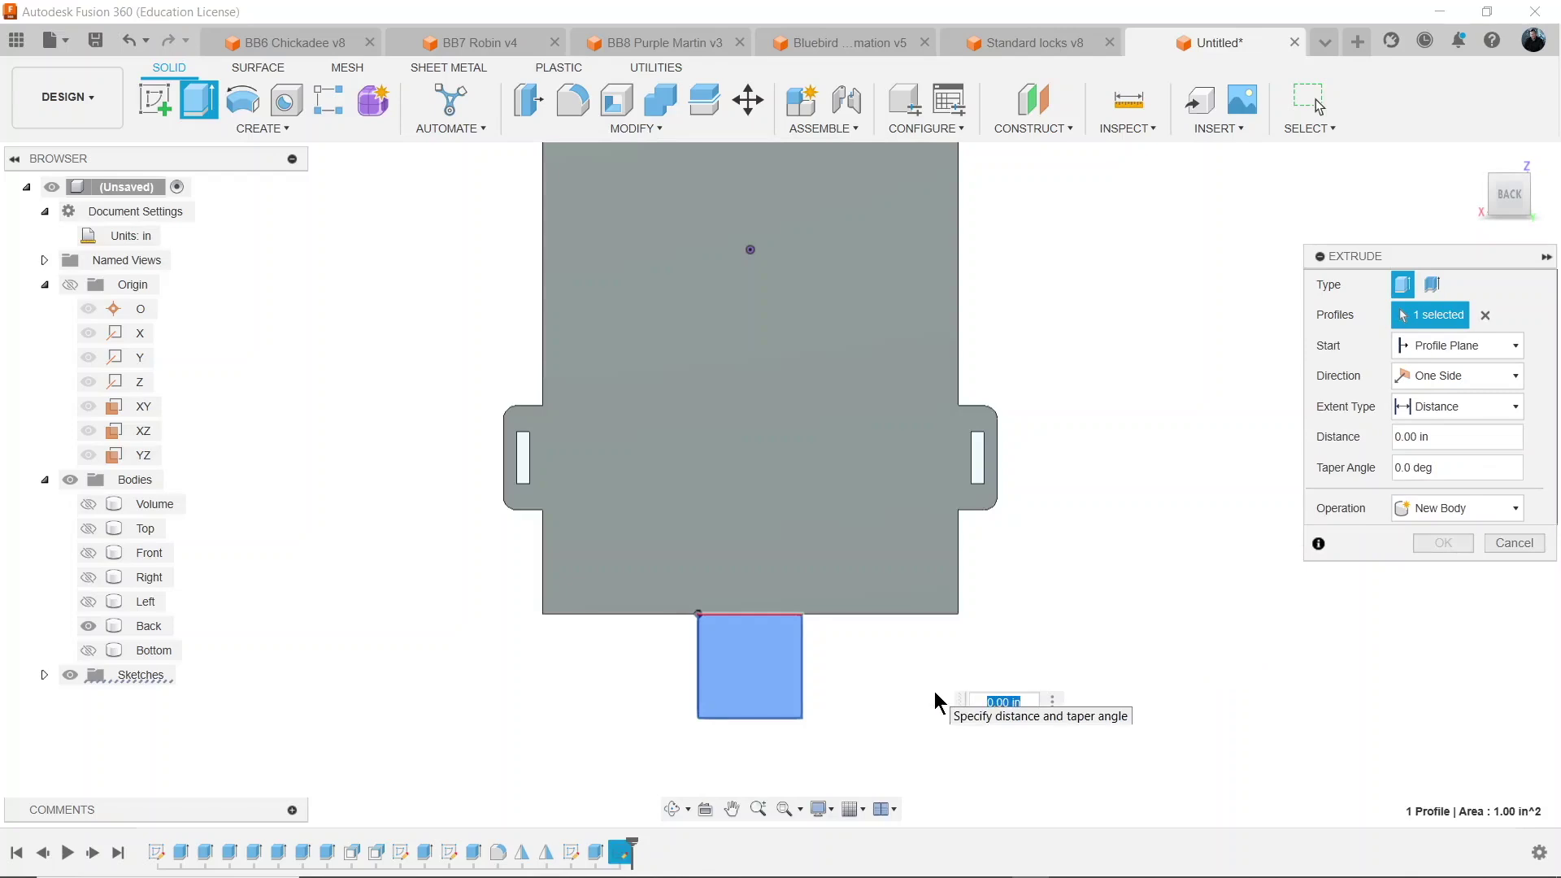
text(-t)
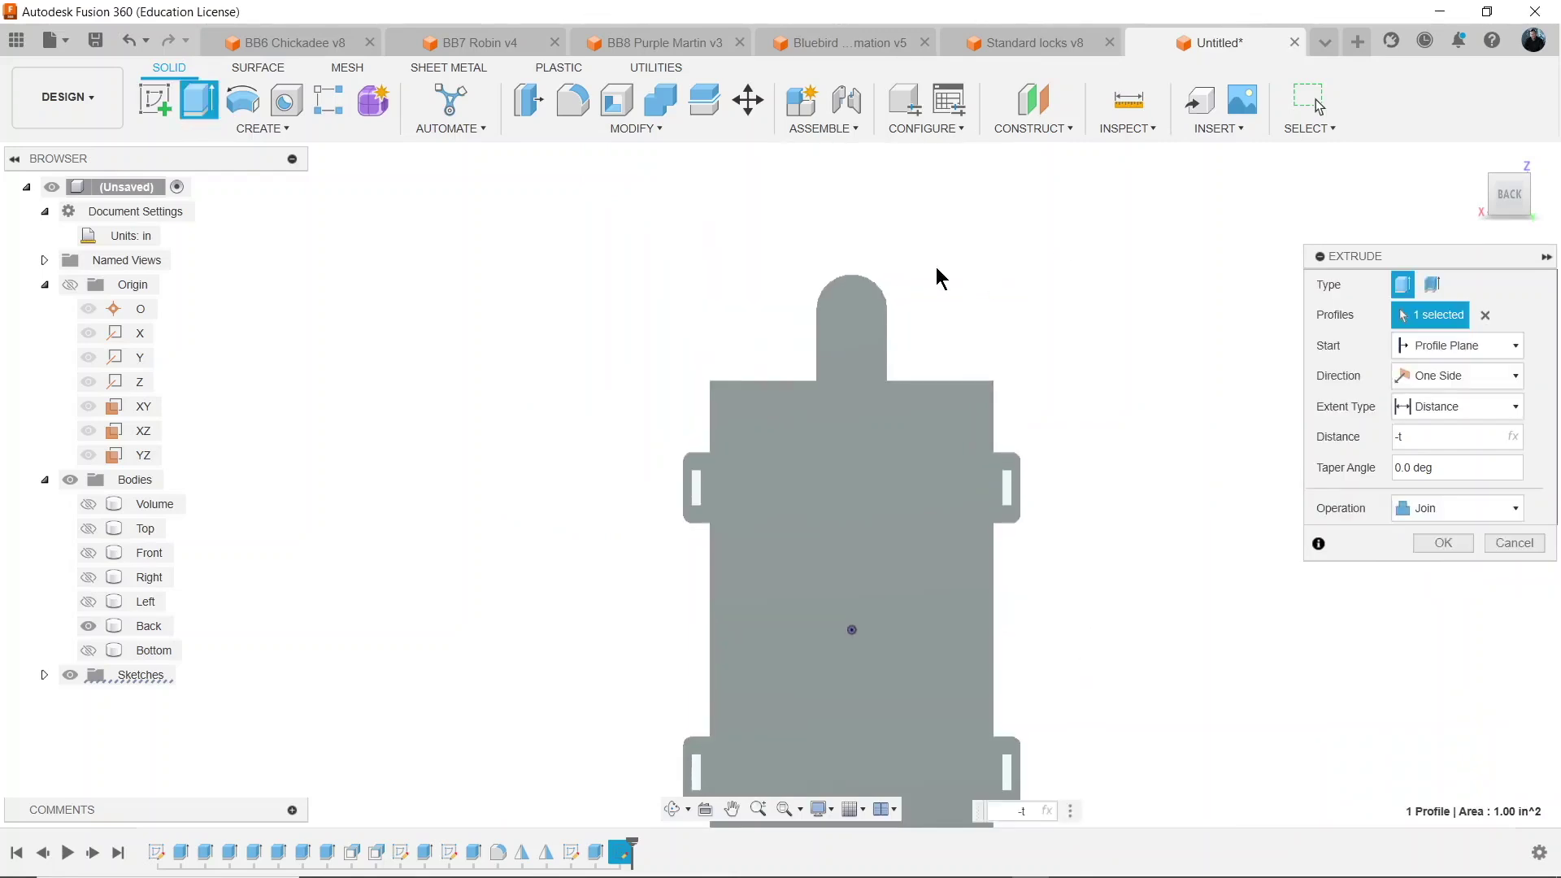
Start a sketch on the Back panel's face and draw a 0.4 in diameter circle inside the round-topped tab.
click(157, 104)
click(840, 486)
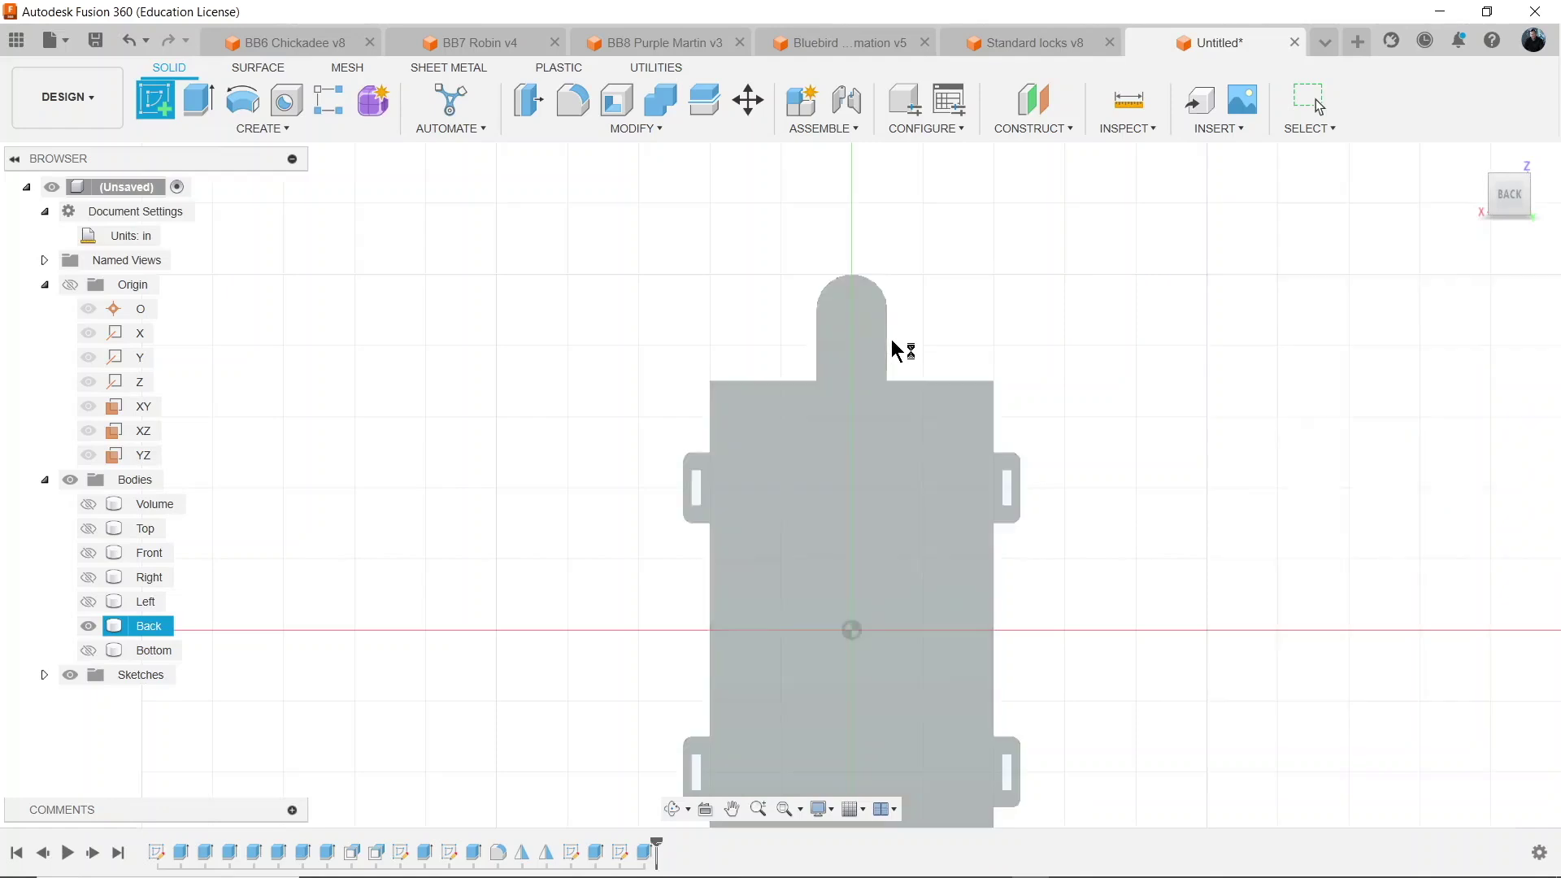
click(840, 288)
middle_drag(851, 224, 872, 327)
scroll(797, 291, up, 5)
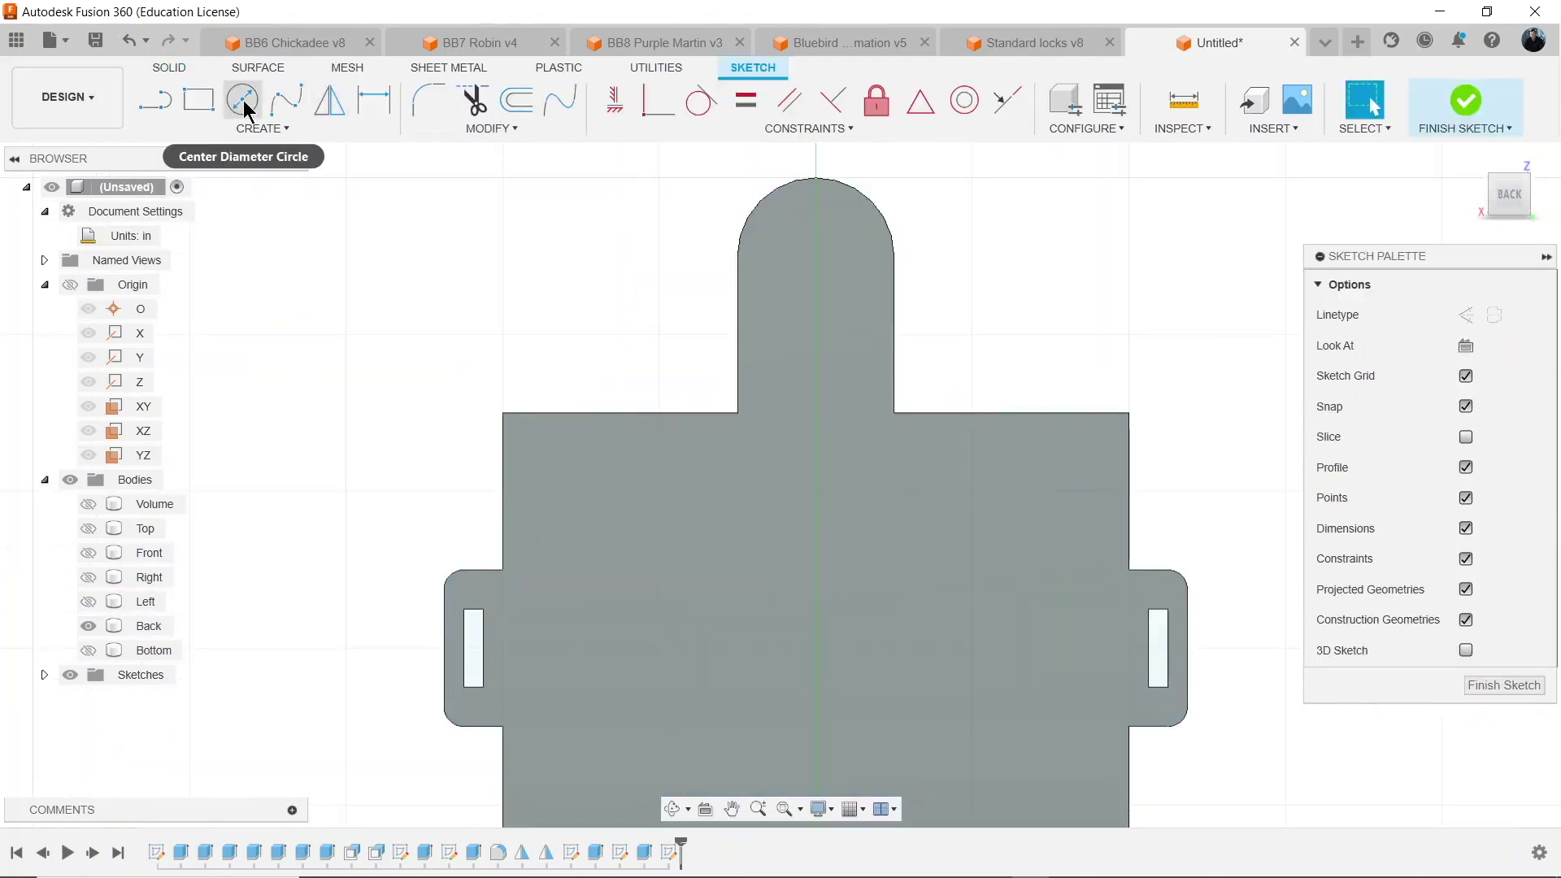
click(243, 100)
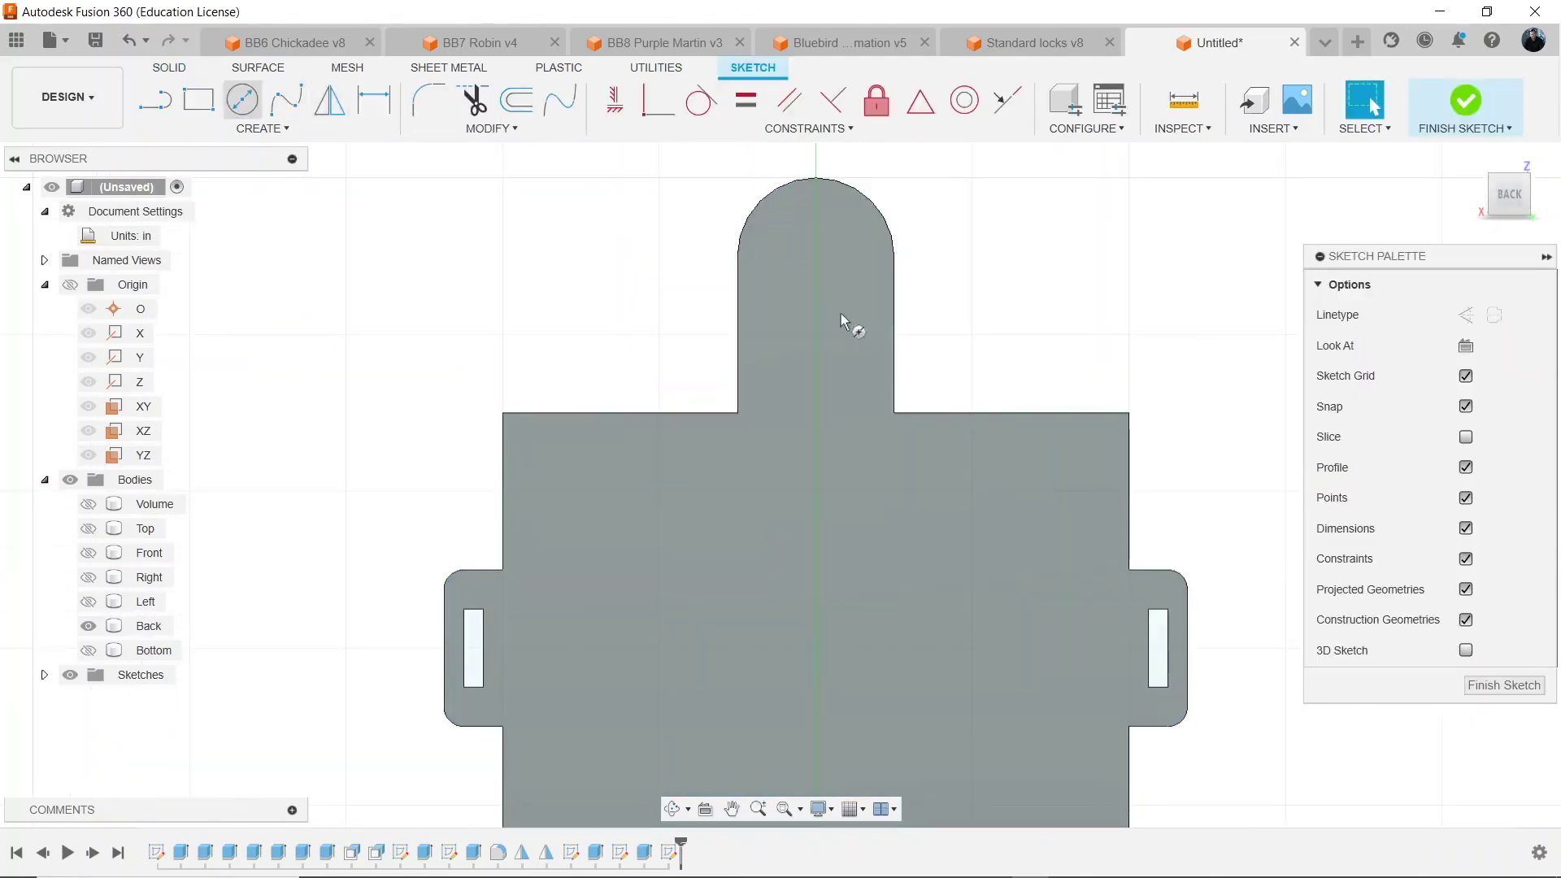
click(795, 323)
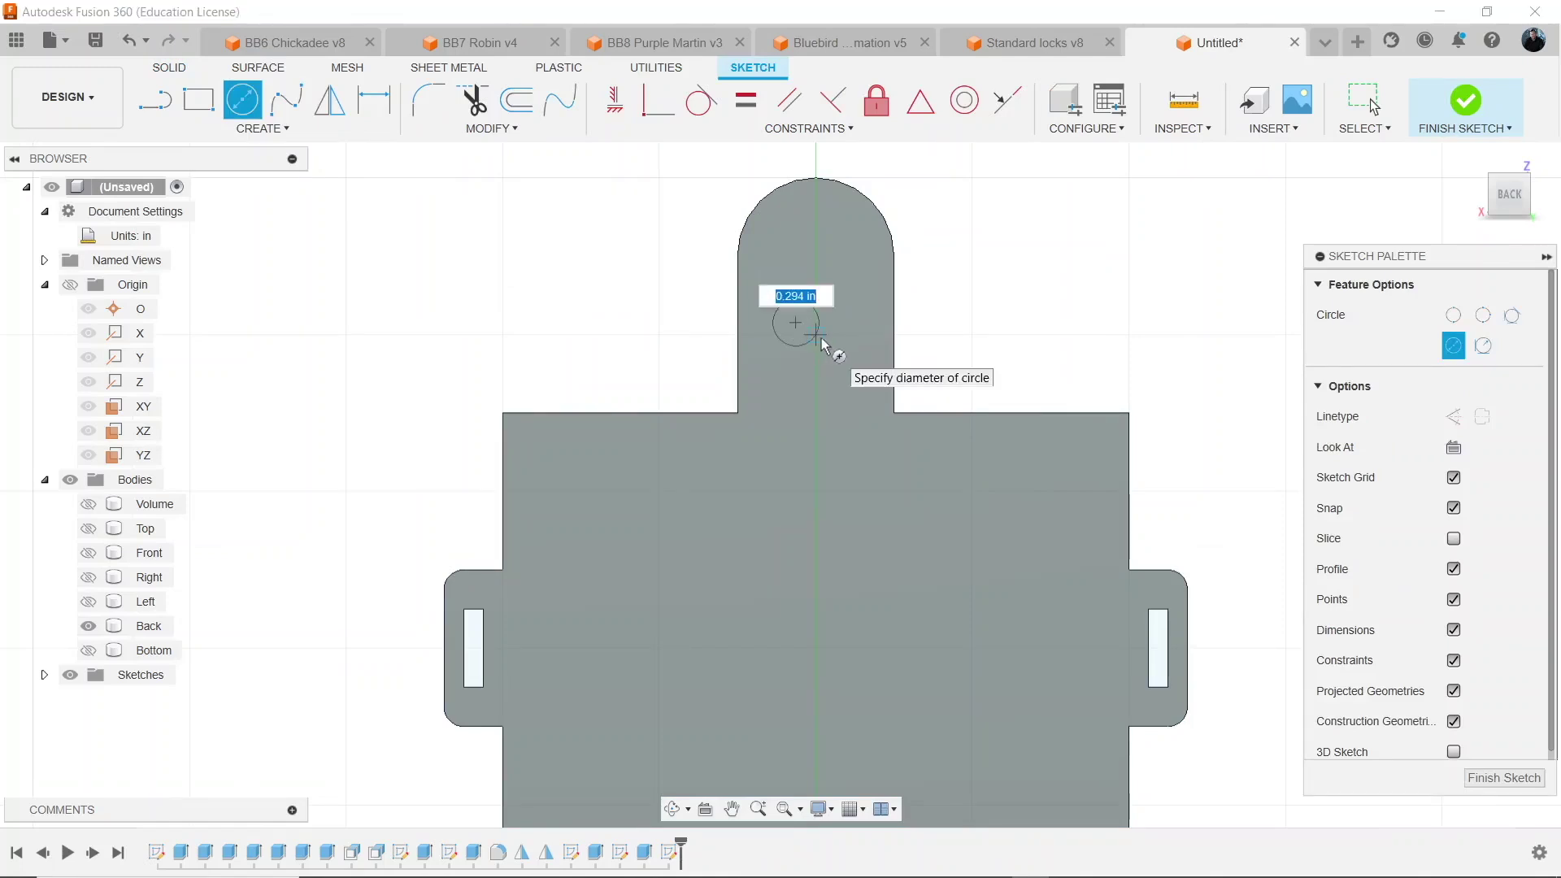
text(.4)
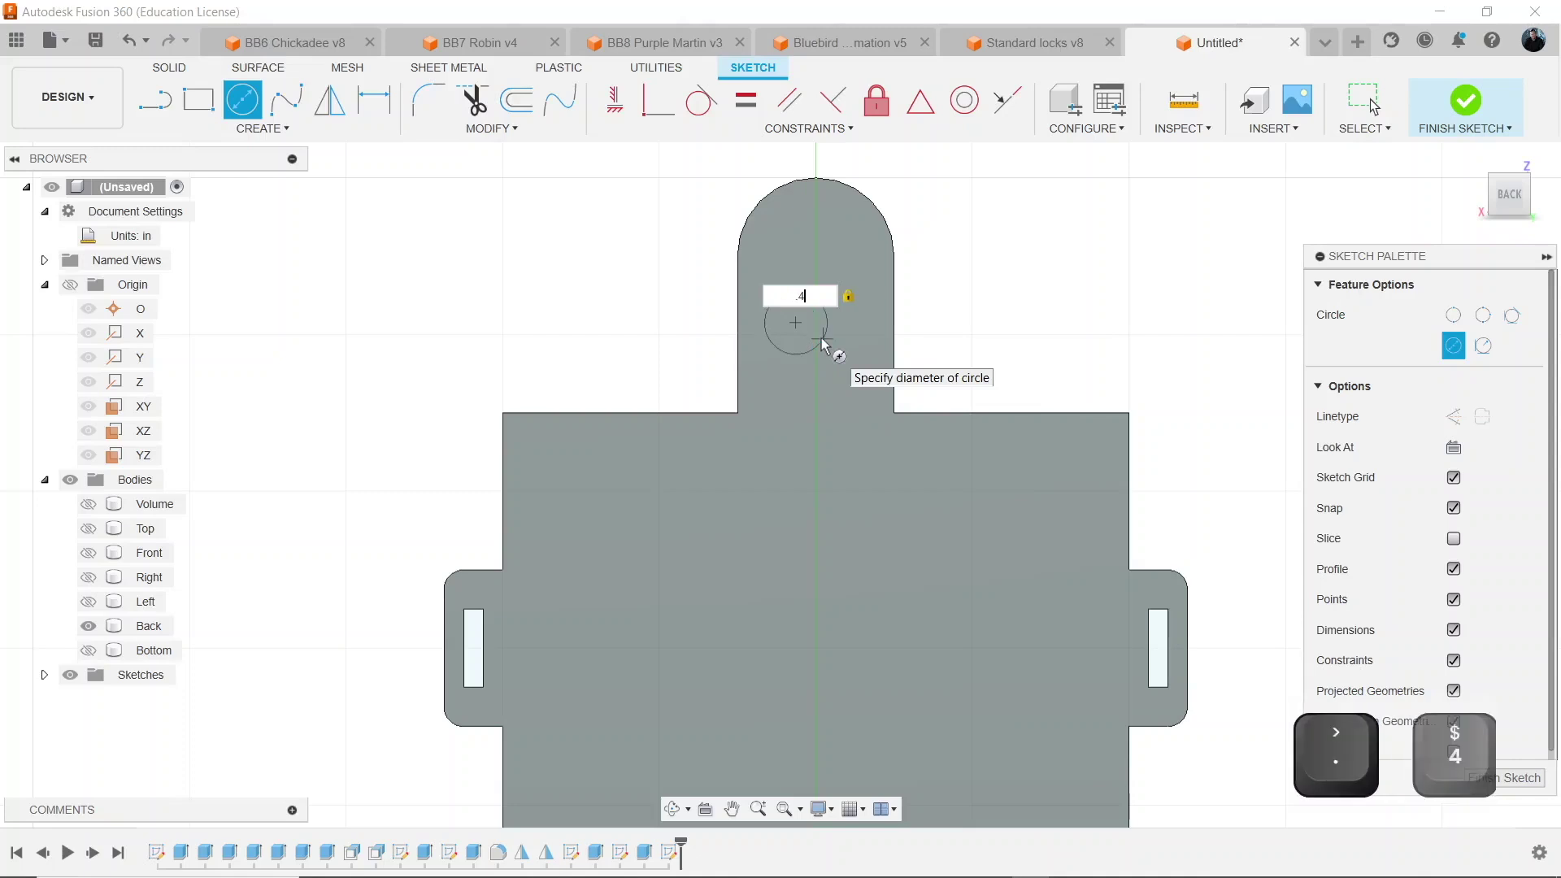
key(Return)
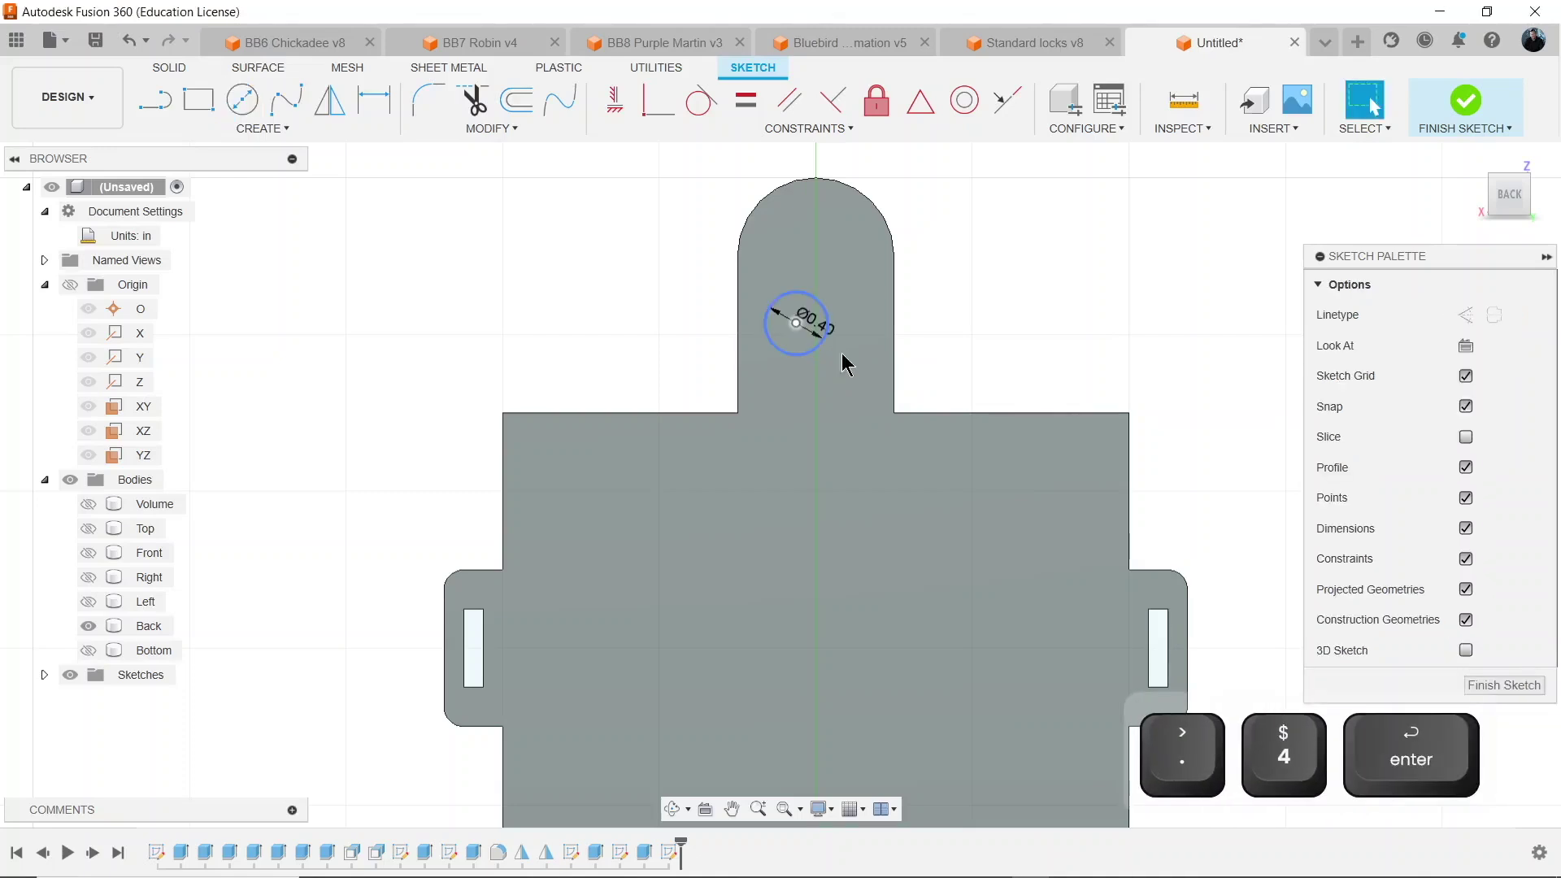
key(Return)
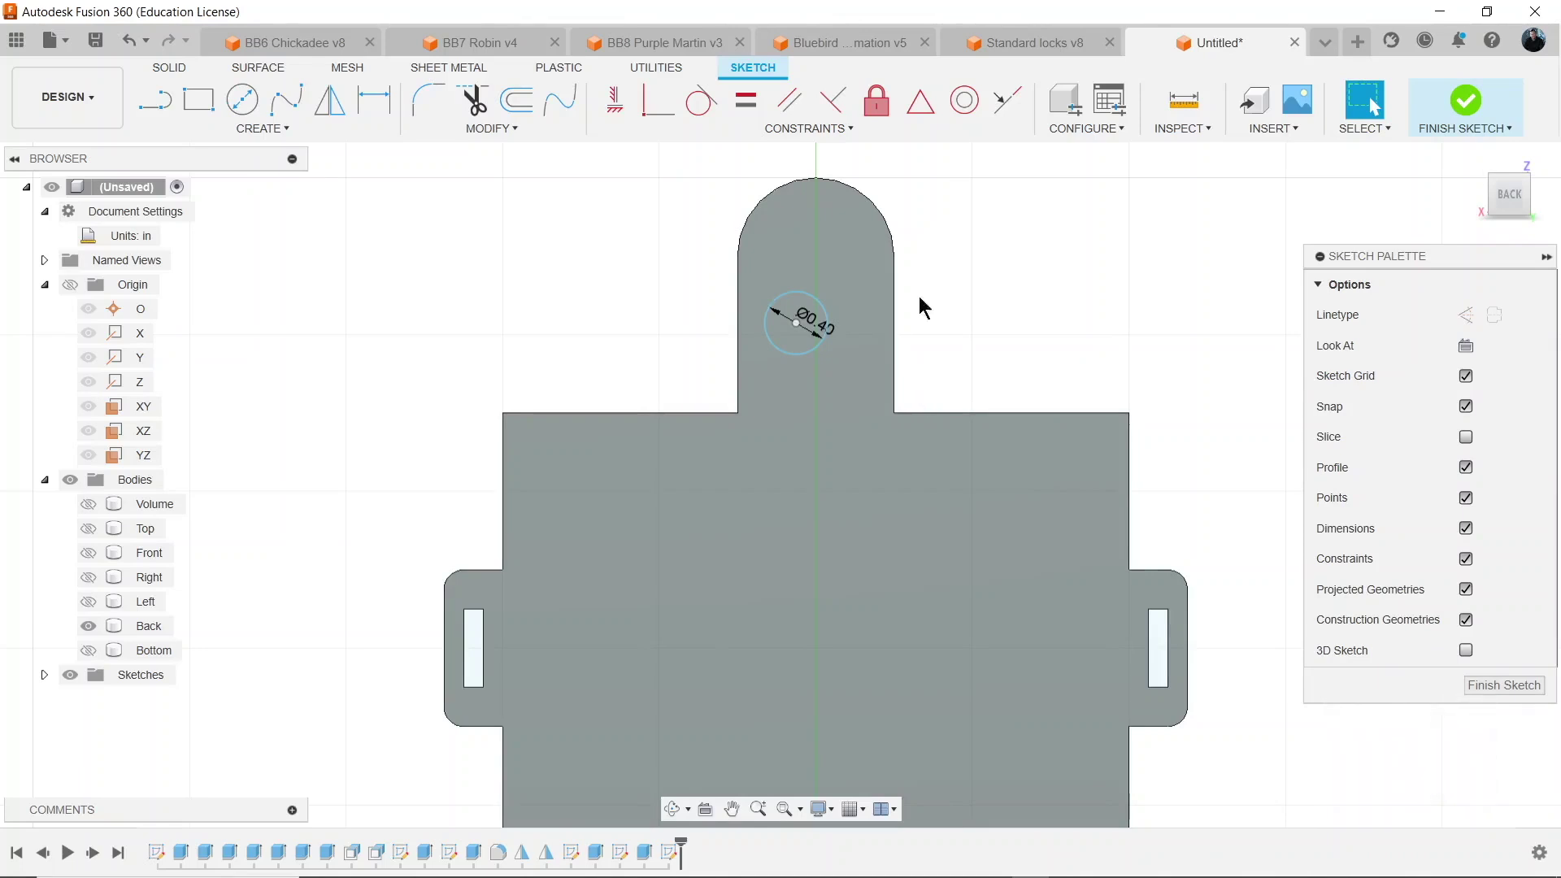
Align the 0.4 in circle's centre vertically with the sketch origin using a Horizontal/Vertical constraint.
click(614, 102)
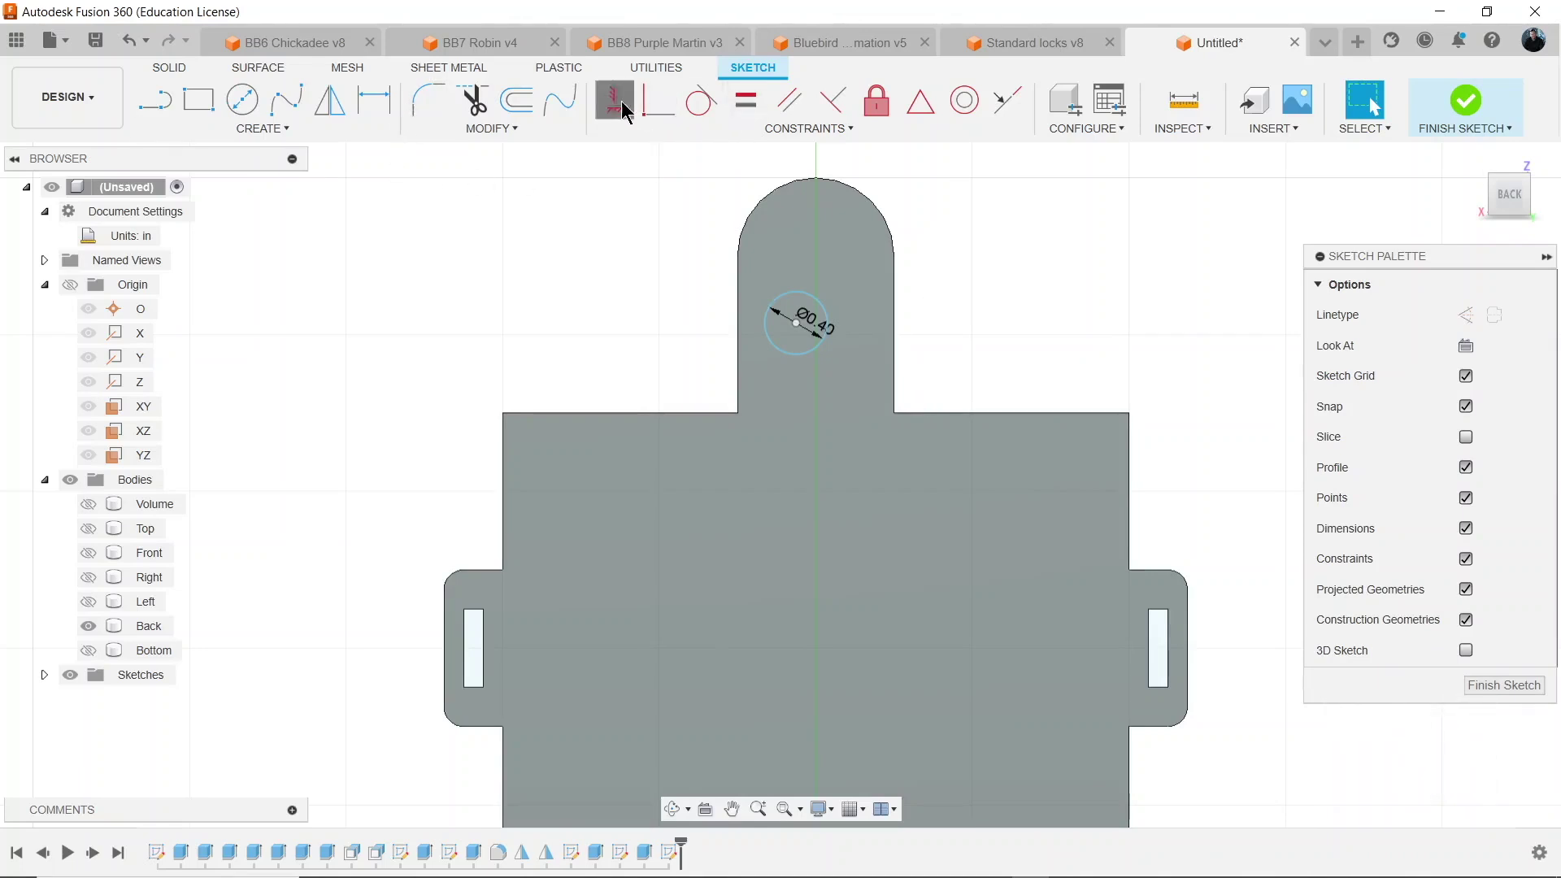
scroll(1011, 697, down, 2)
mouse_move(1010, 696)
middle_down()
mouse_move(905, 745)
mouse_move(947, 585)
middle_up()
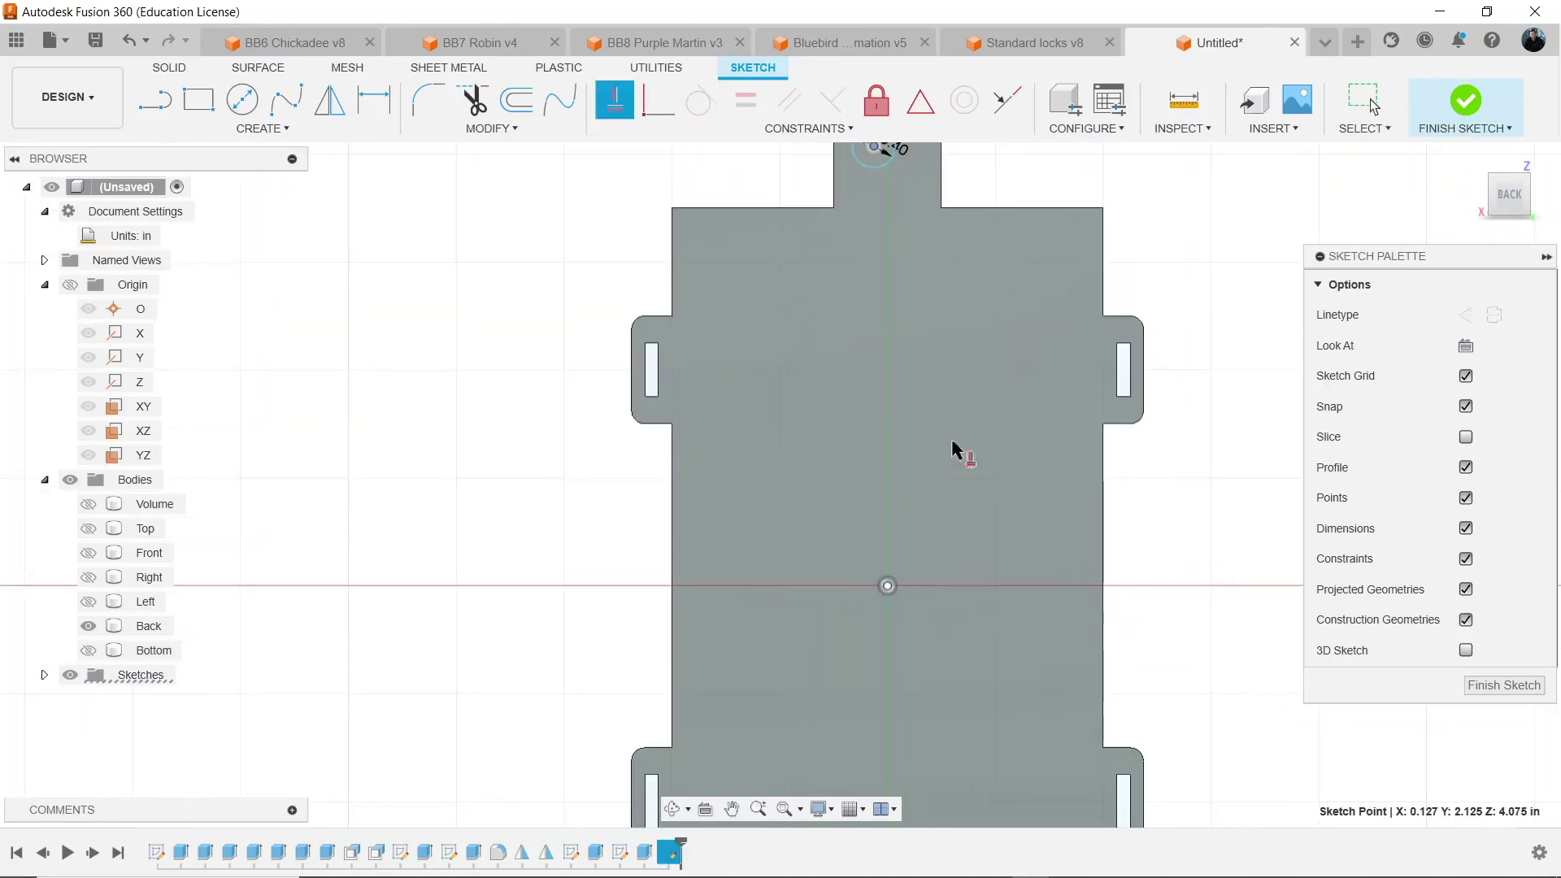
key(Escape)
mouse_move(968, 366)
middle_down()
mouse_move(944, 828)
mouse_move(935, 774)
middle_up()
scroll(926, 478, up, 4)
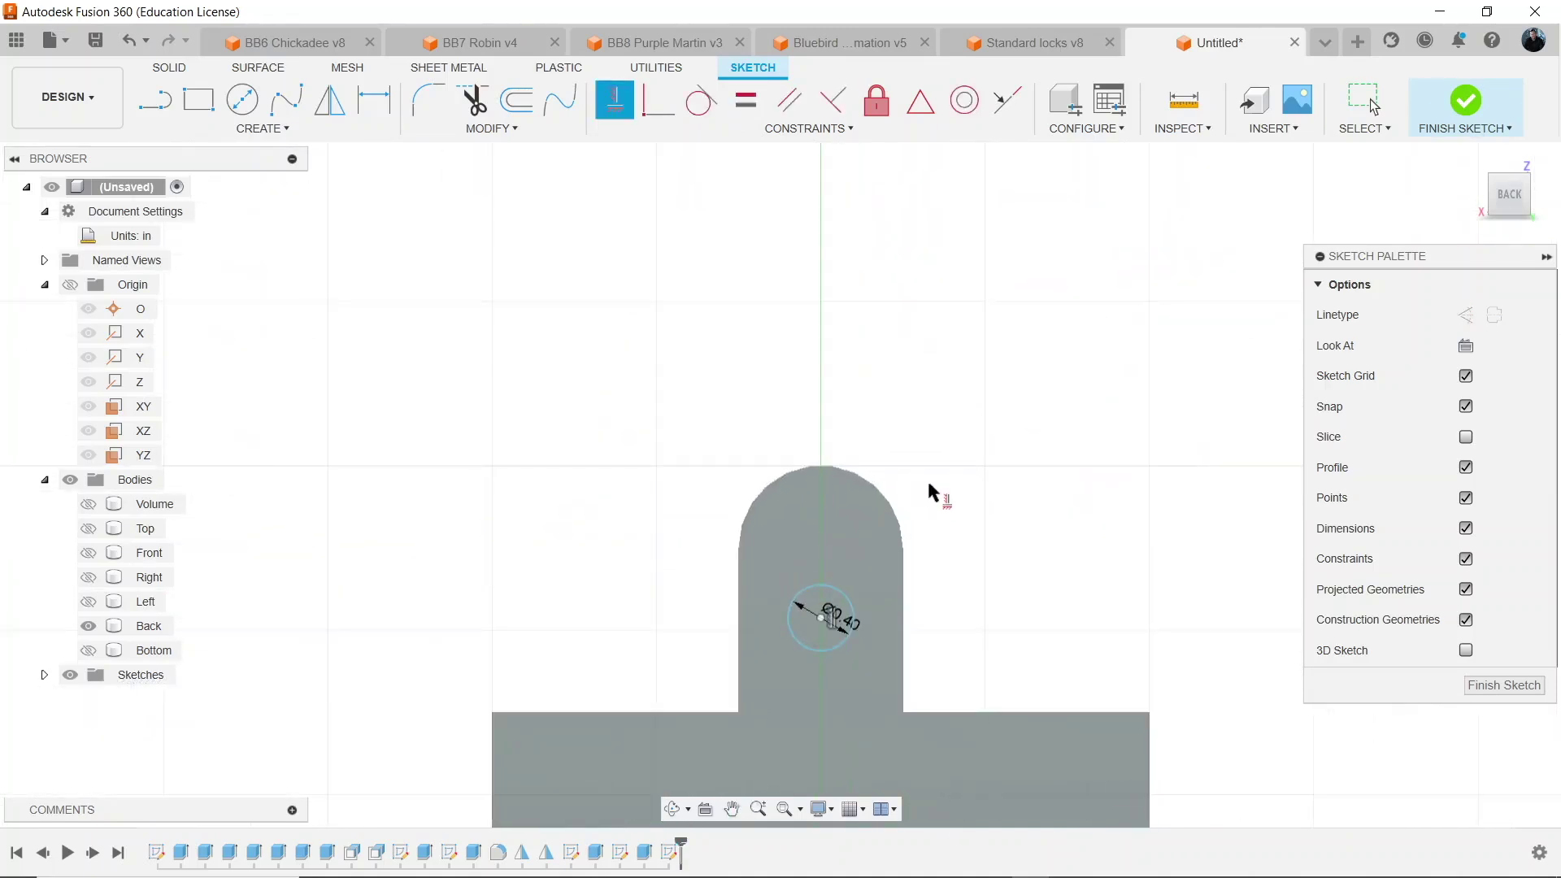
key(Escape)
Draw a small circle above the 0.4 in circle, defining its diameter with a new parameter screw=3mm.
click(242, 99)
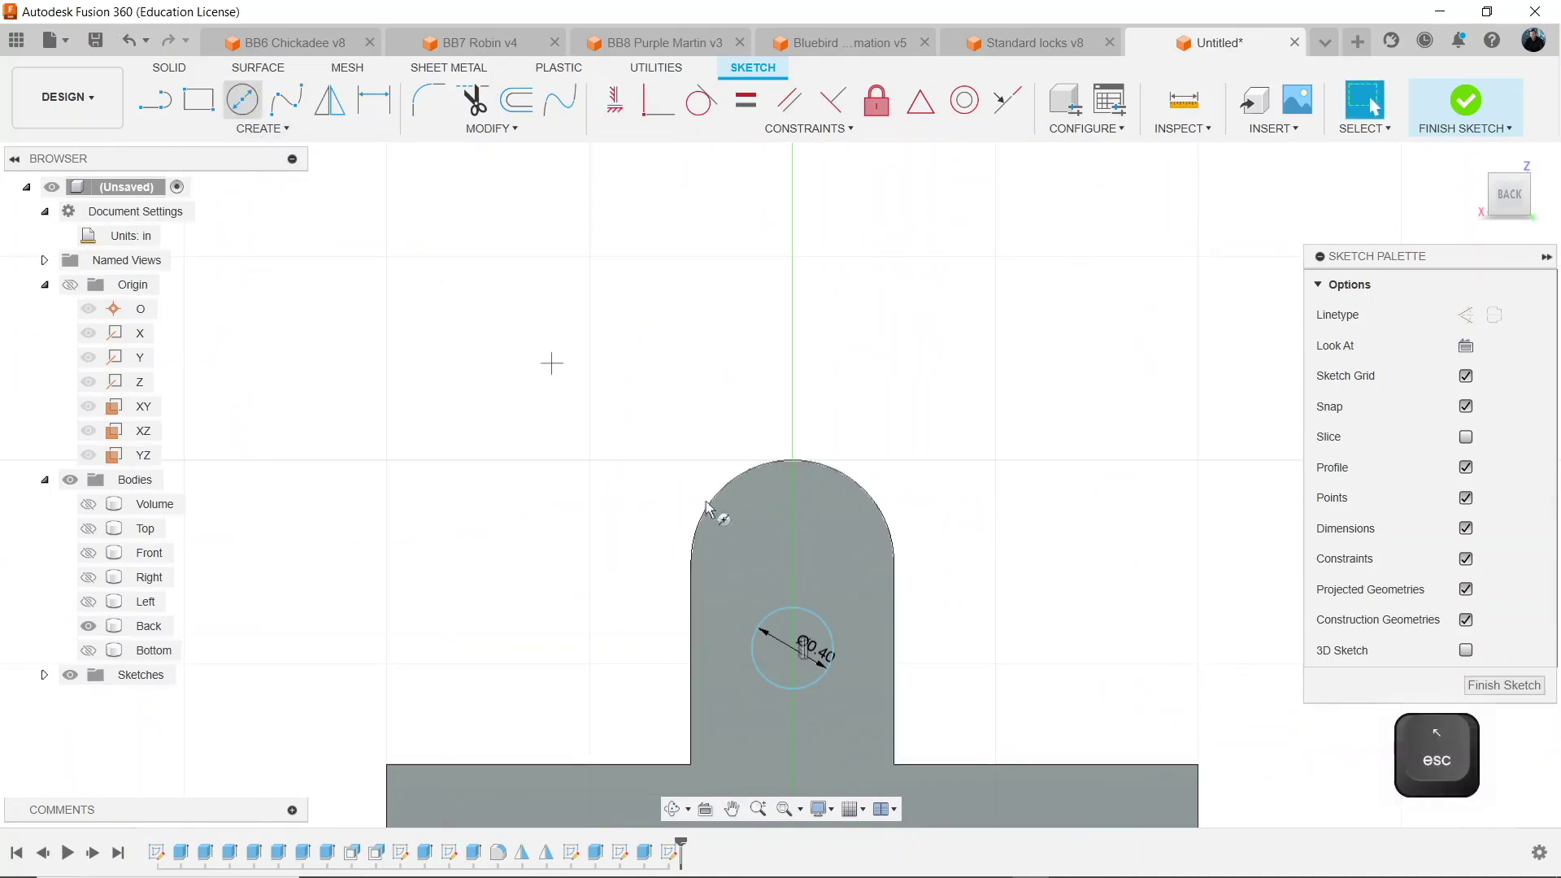
click(792, 544)
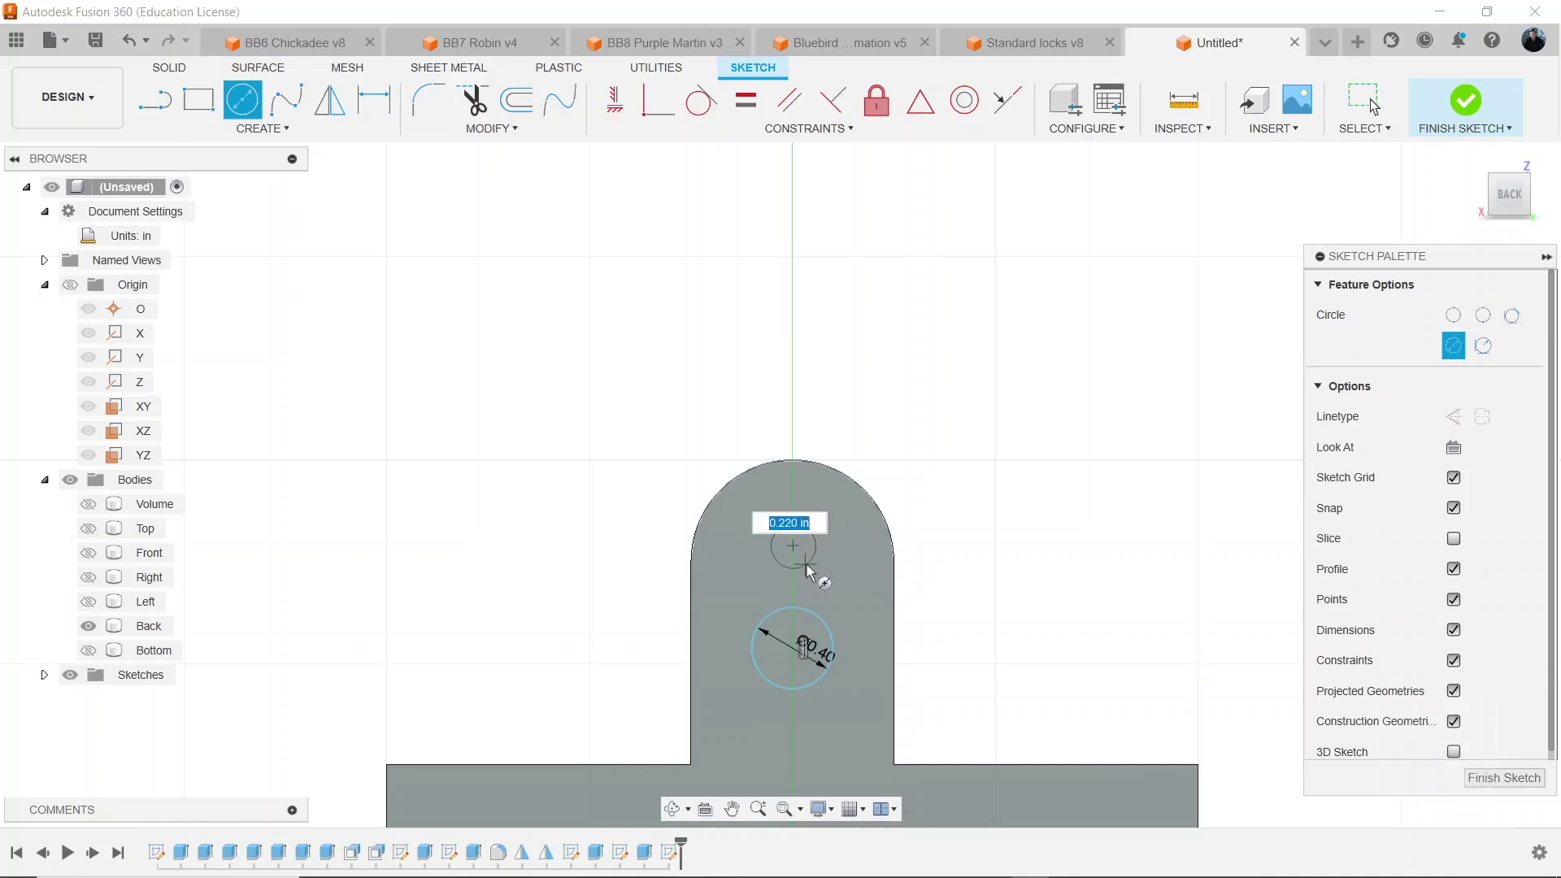
text(screw)
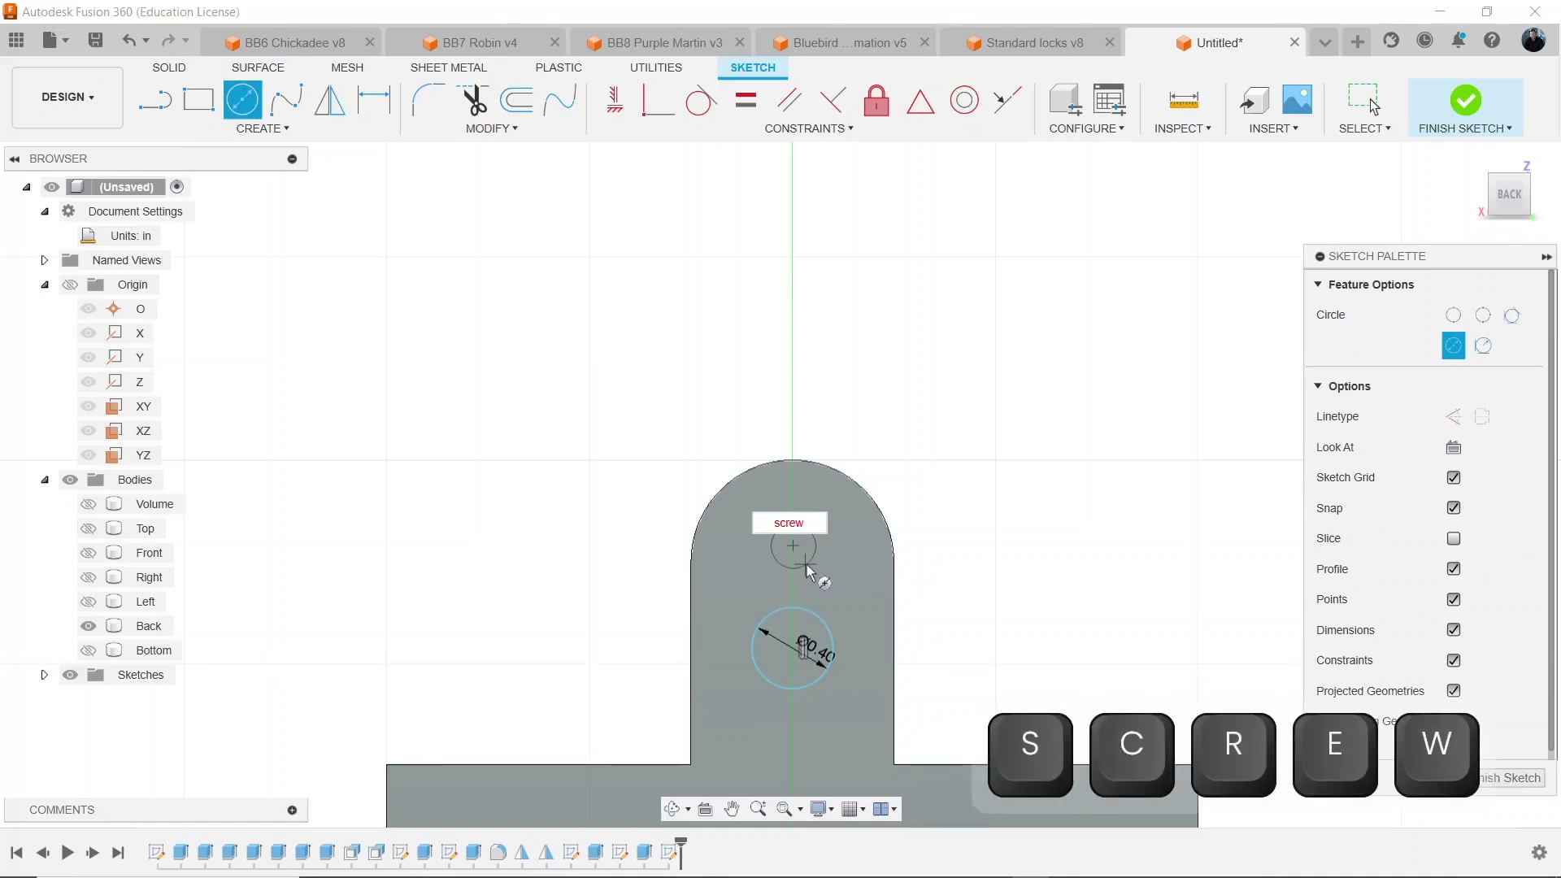
text(=)
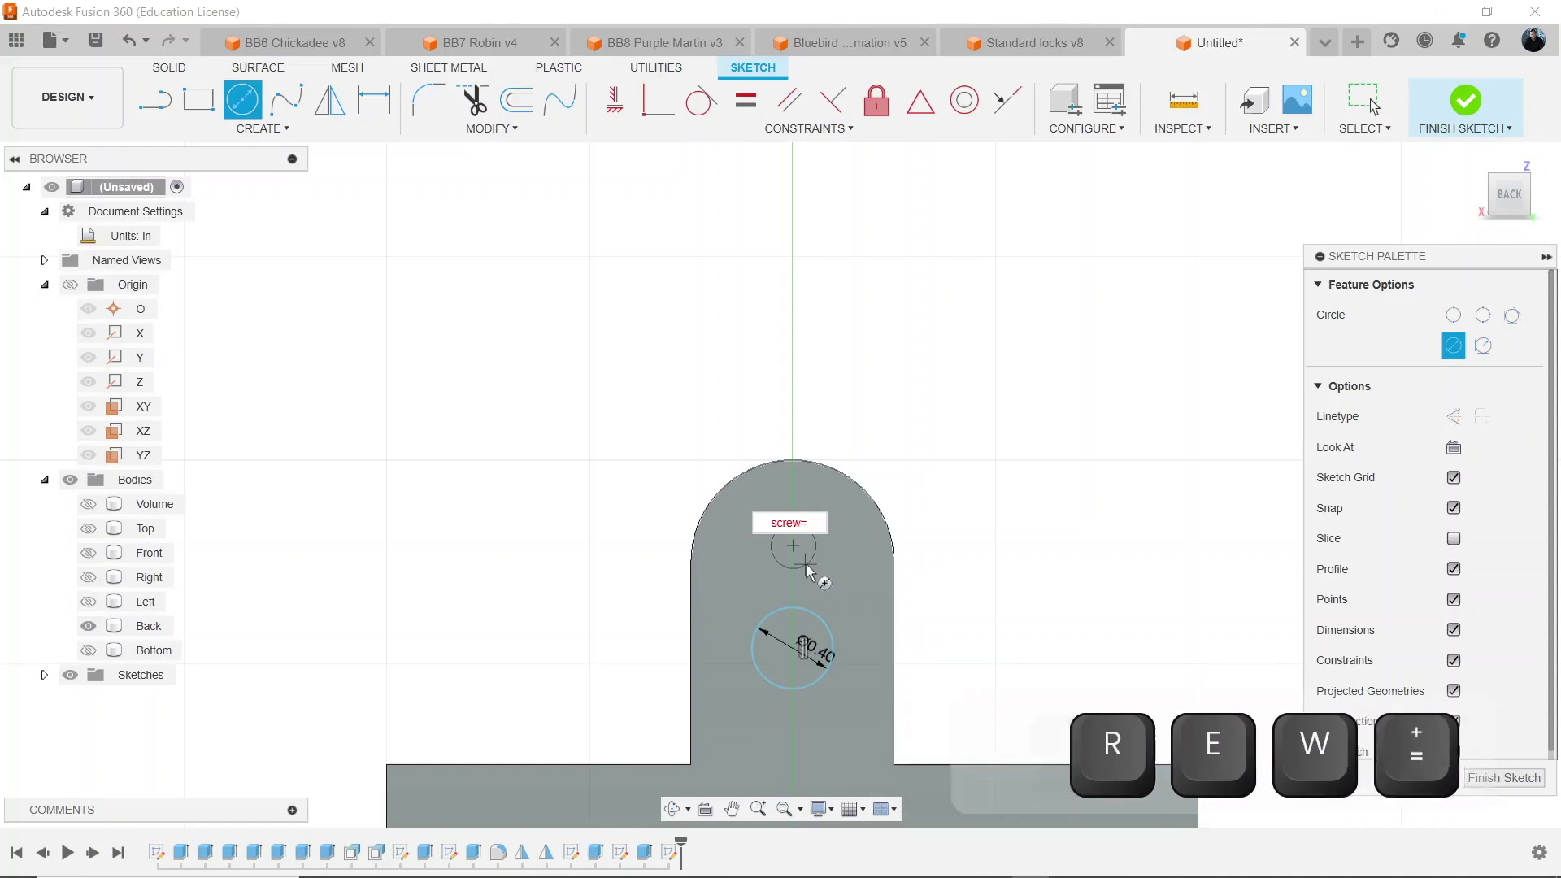
text(3mm)
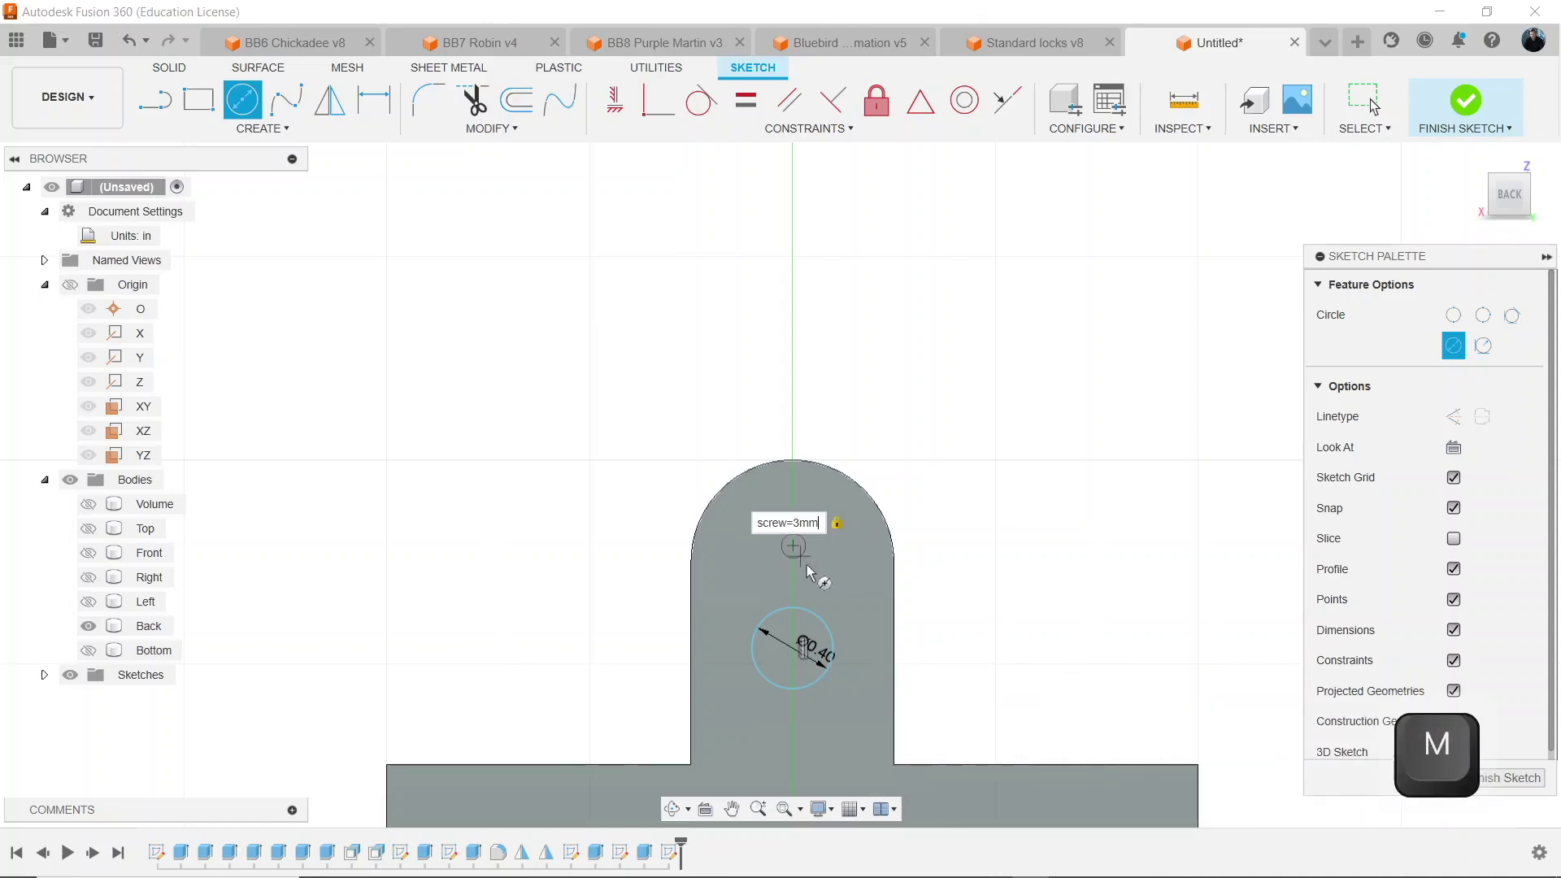
key(Return)
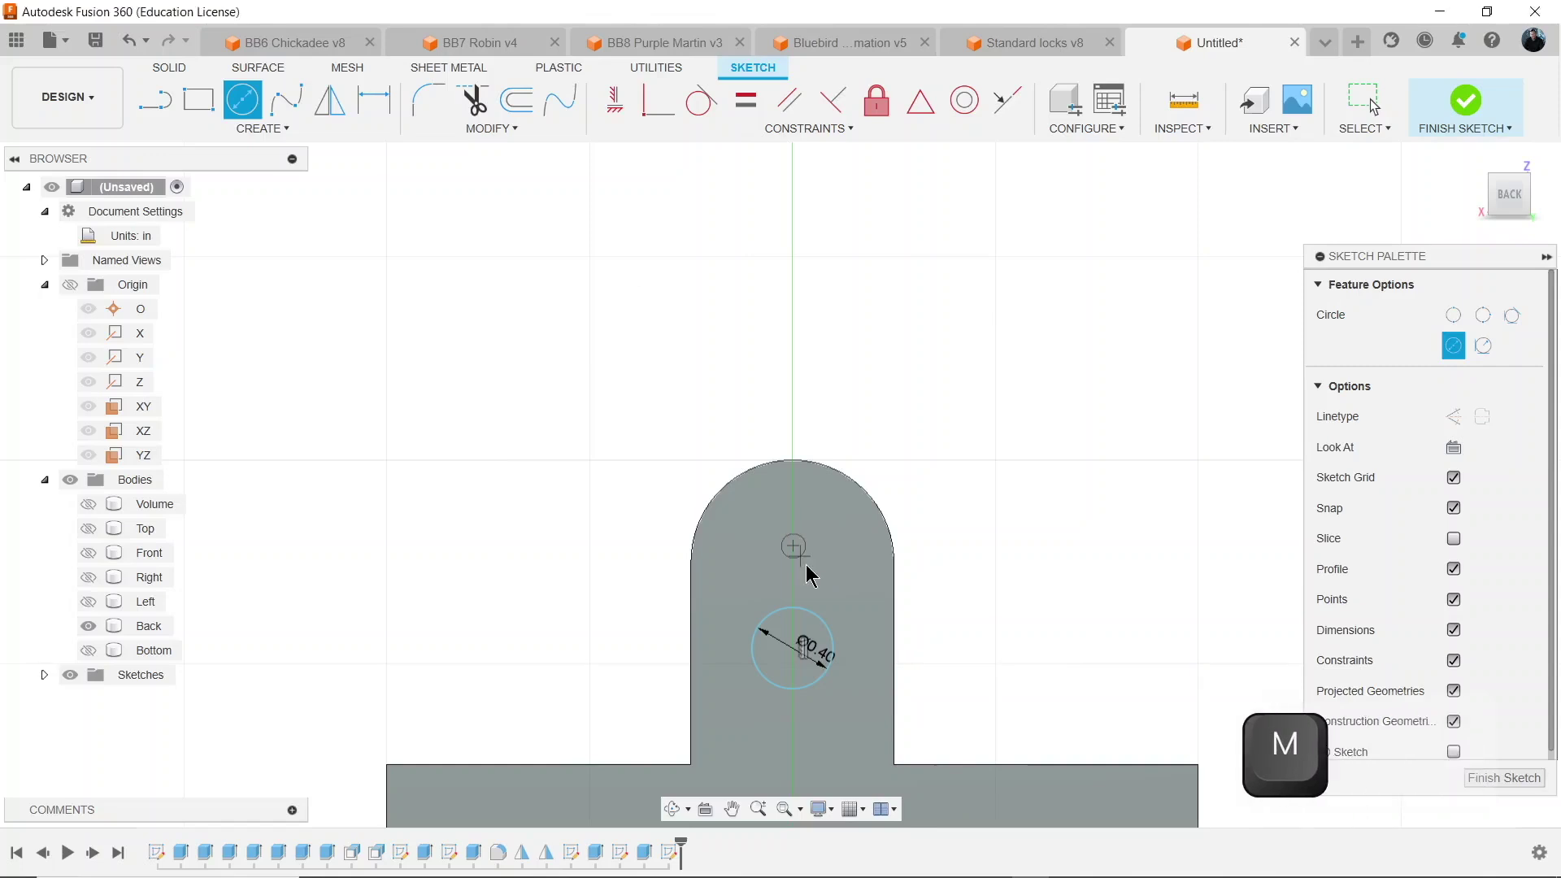
Make the small circle's centre coincident with the centre of the tab's rounded top edge.
scroll(807, 564, up, 2)
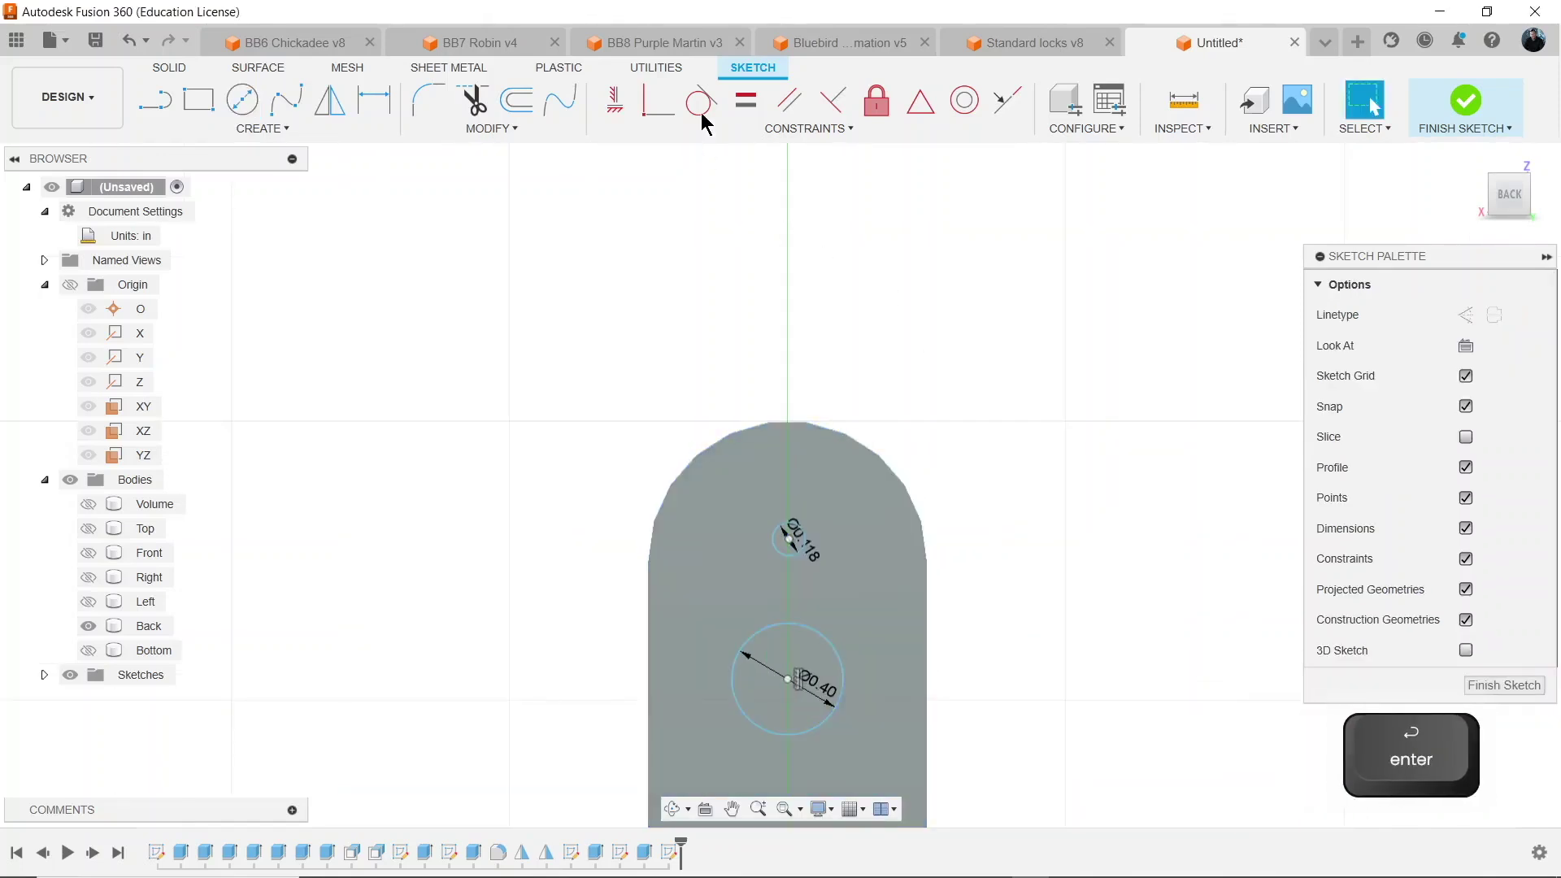
click(843, 436)
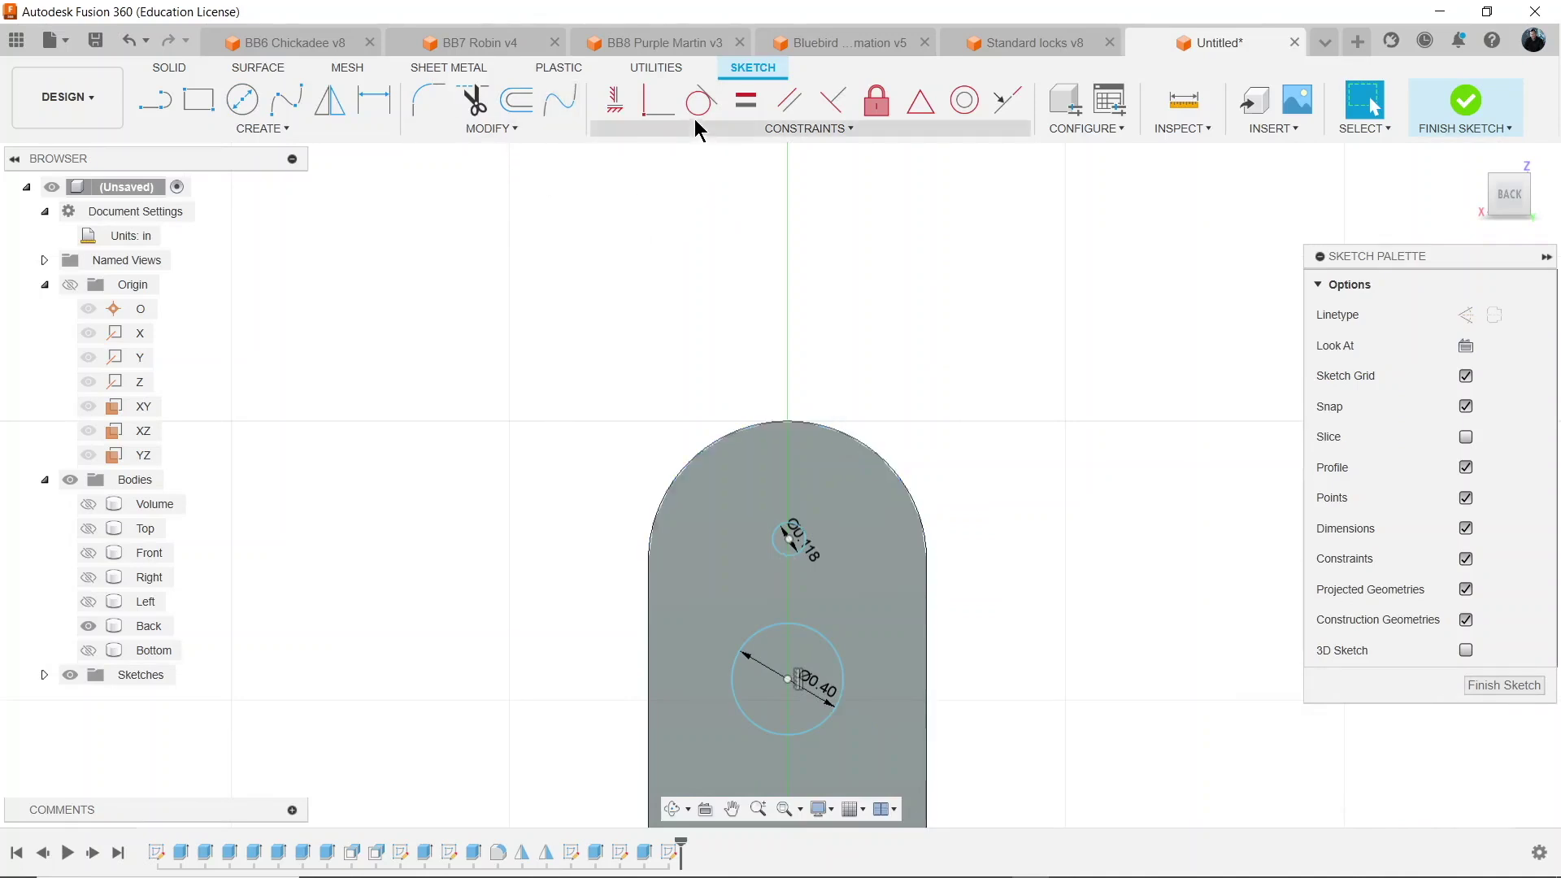
click(651, 105)
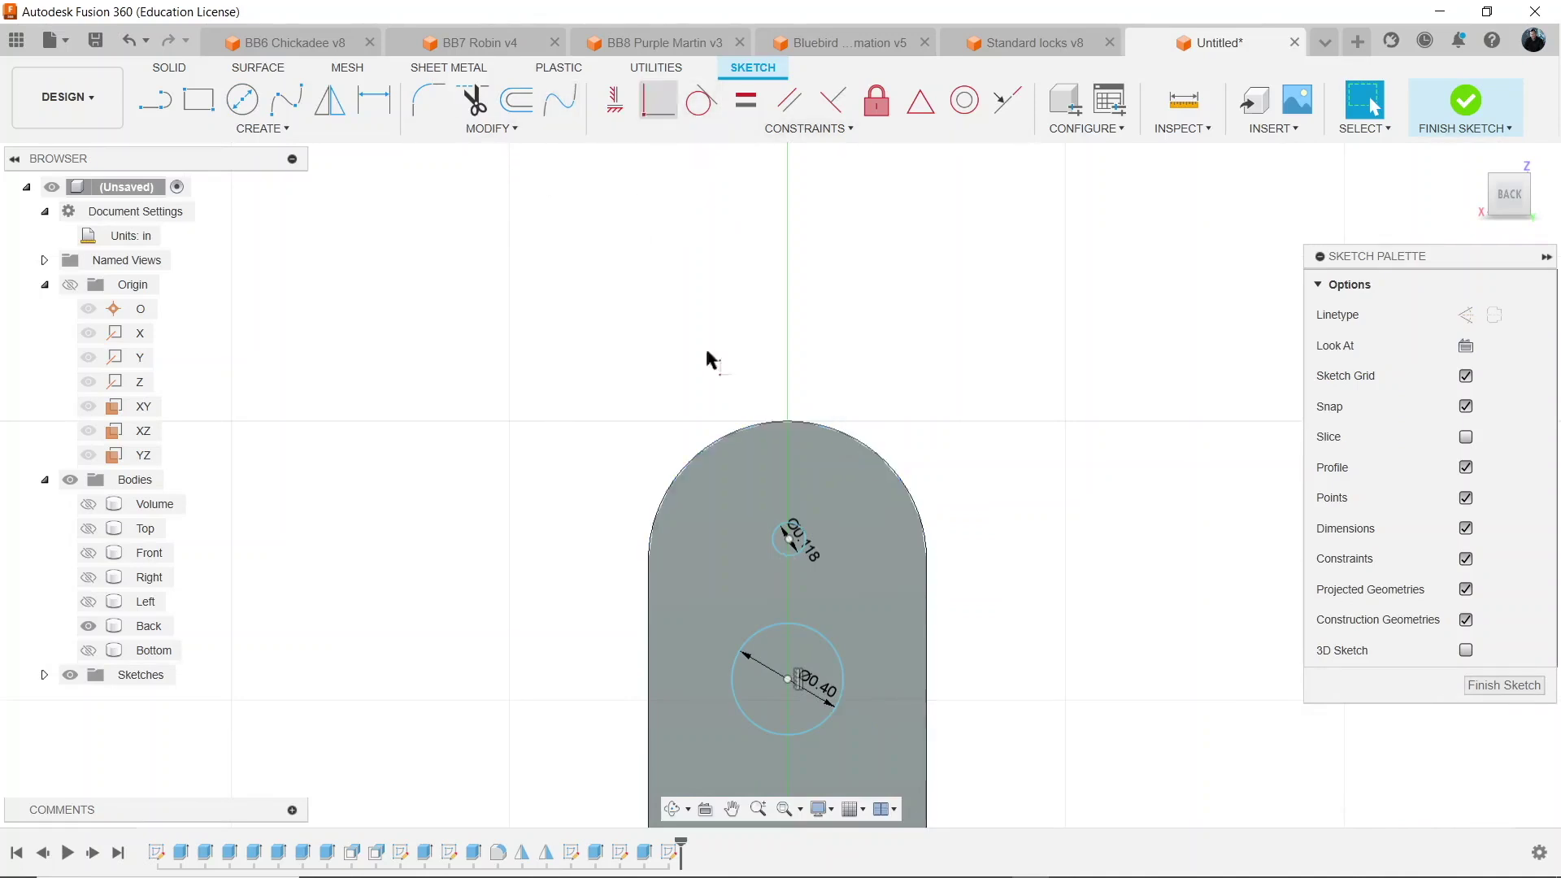
click(790, 540)
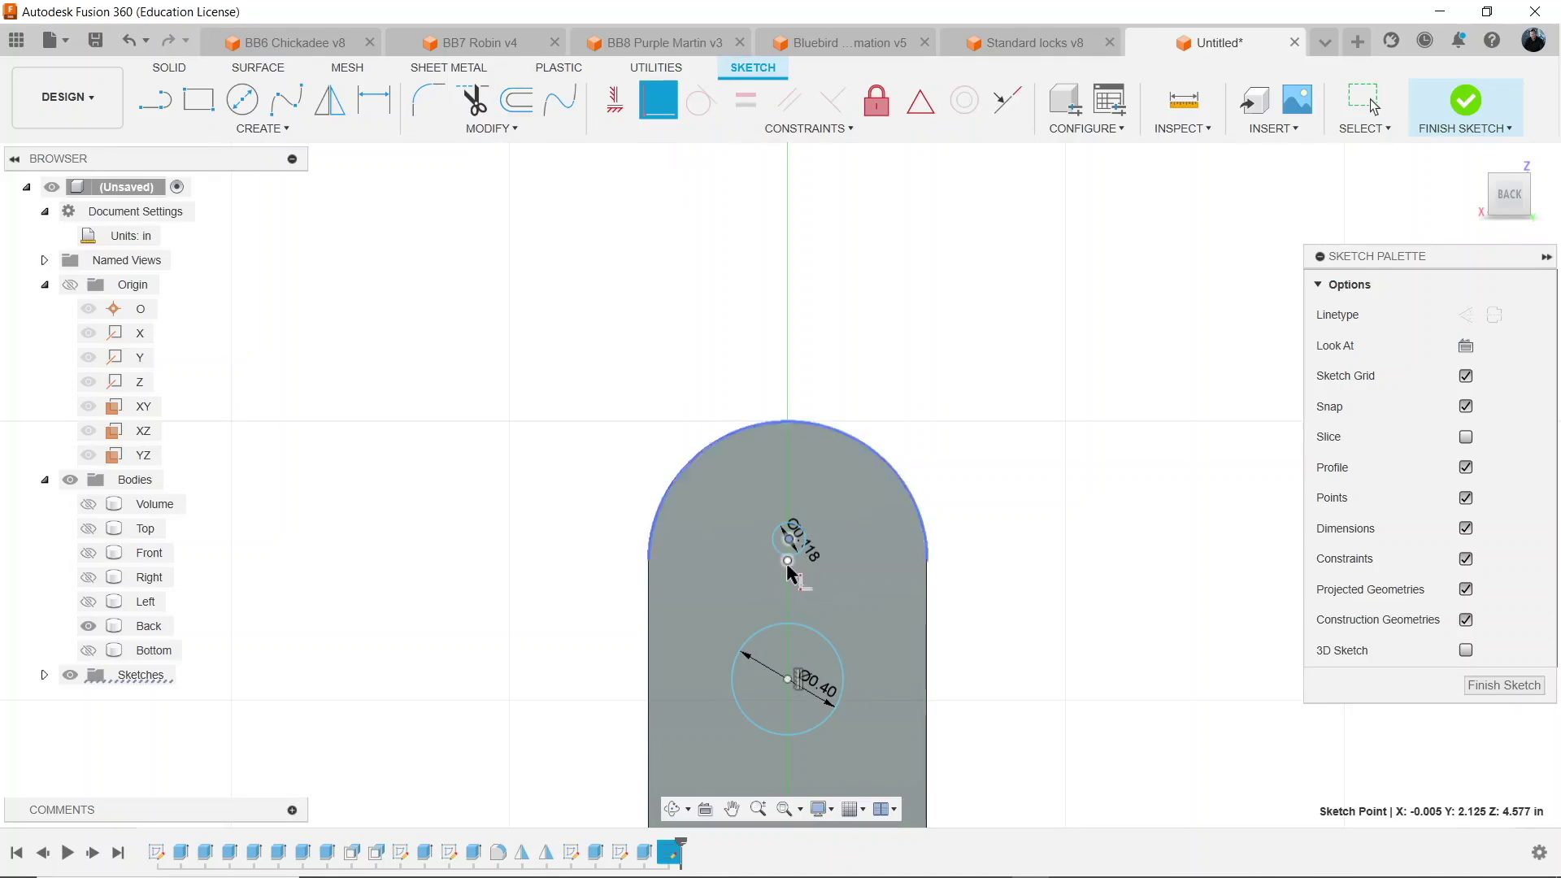
click(788, 567)
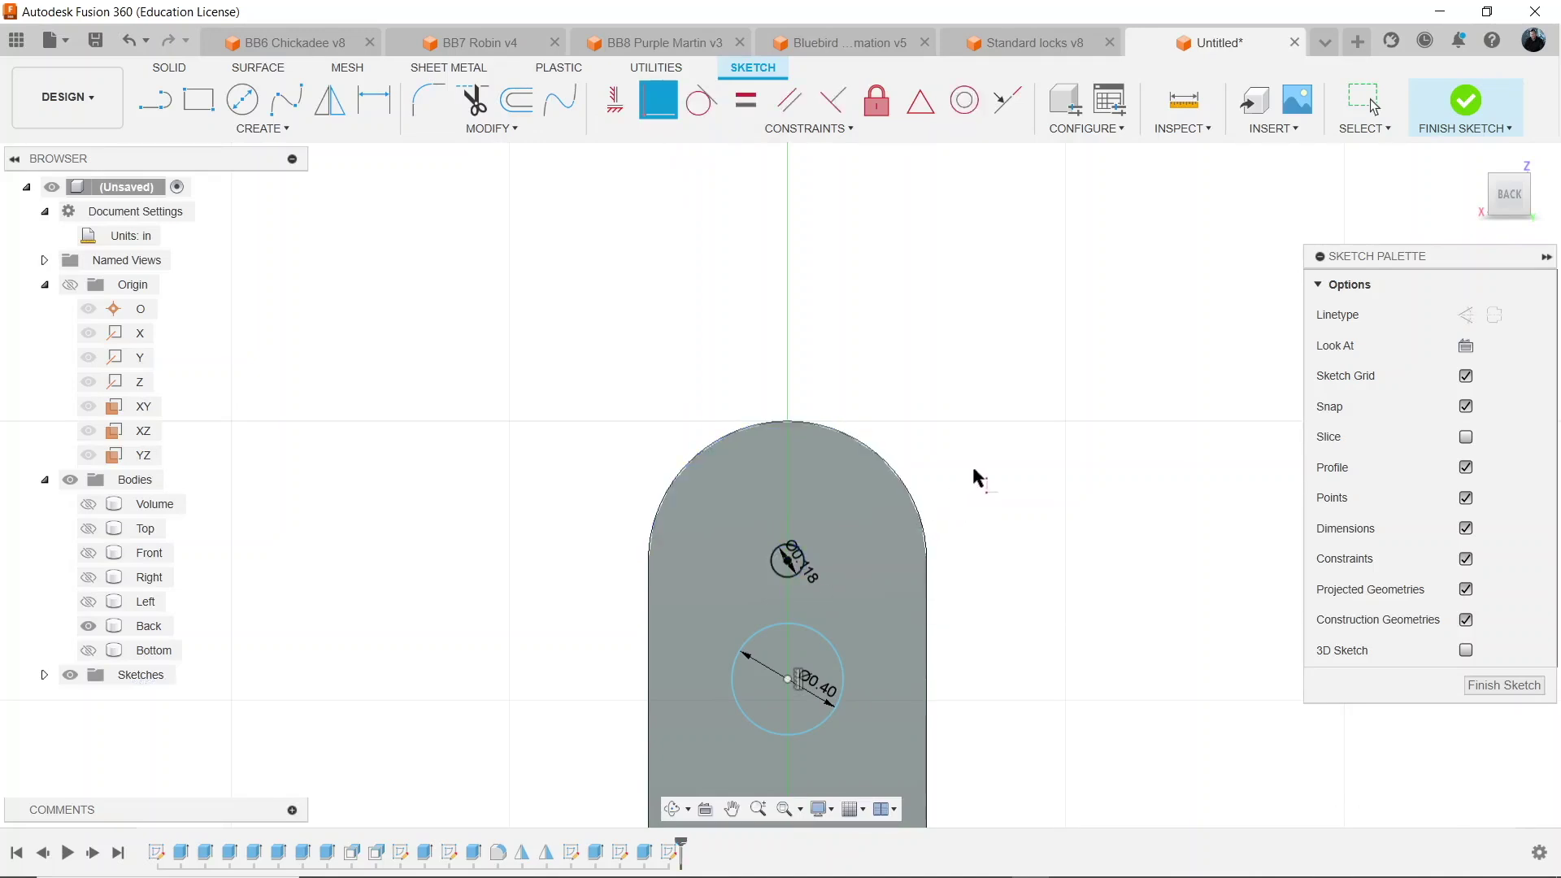
Make the 0.4 in circle tangent to the small screw circle.
click(701, 109)
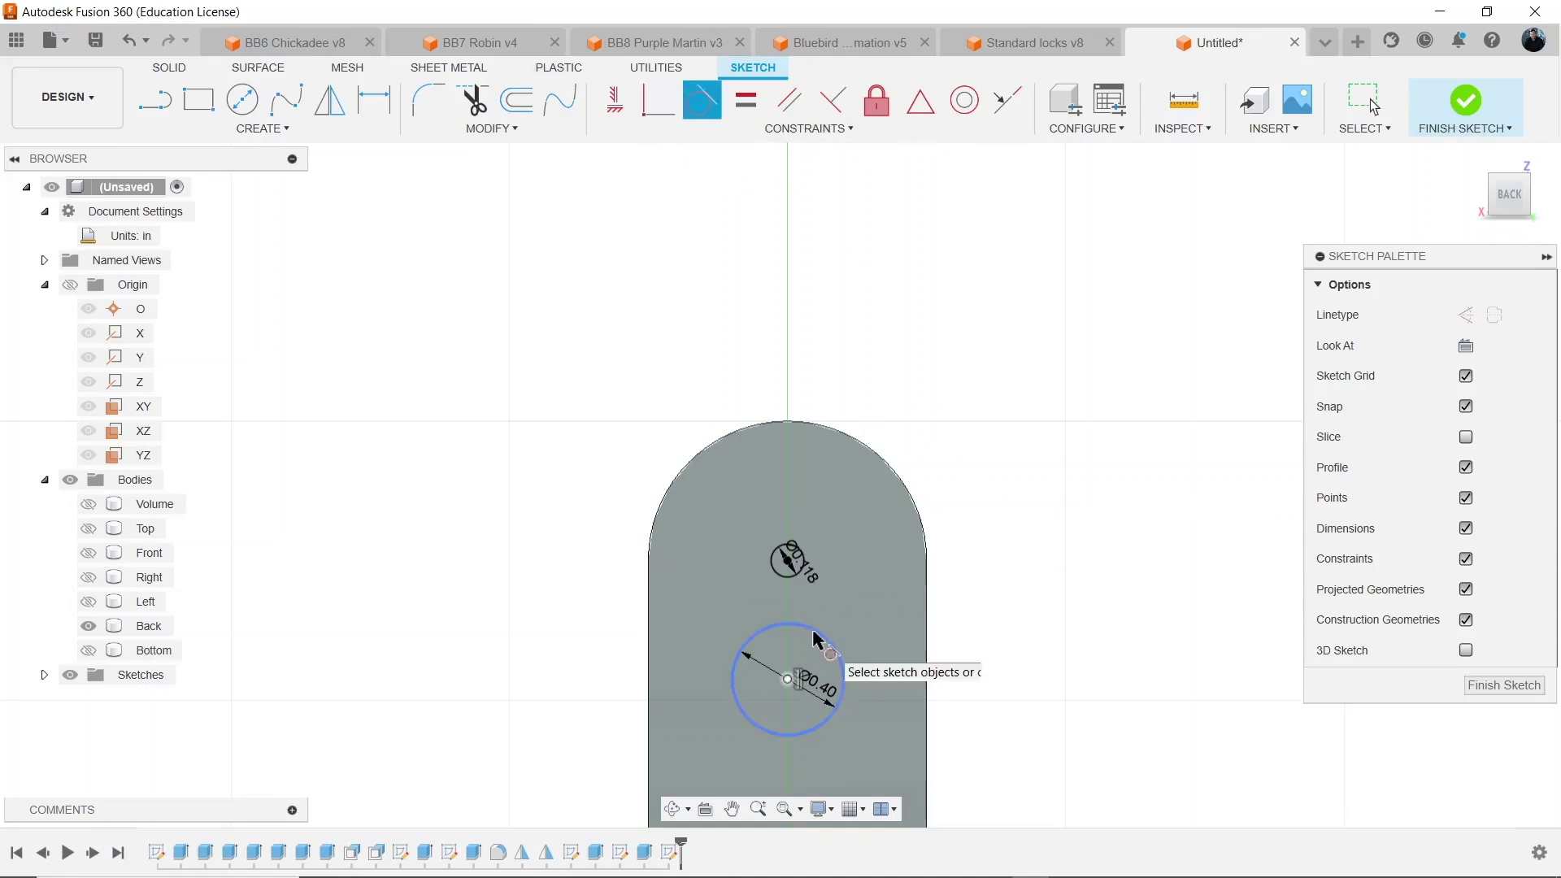
click(813, 633)
click(785, 560)
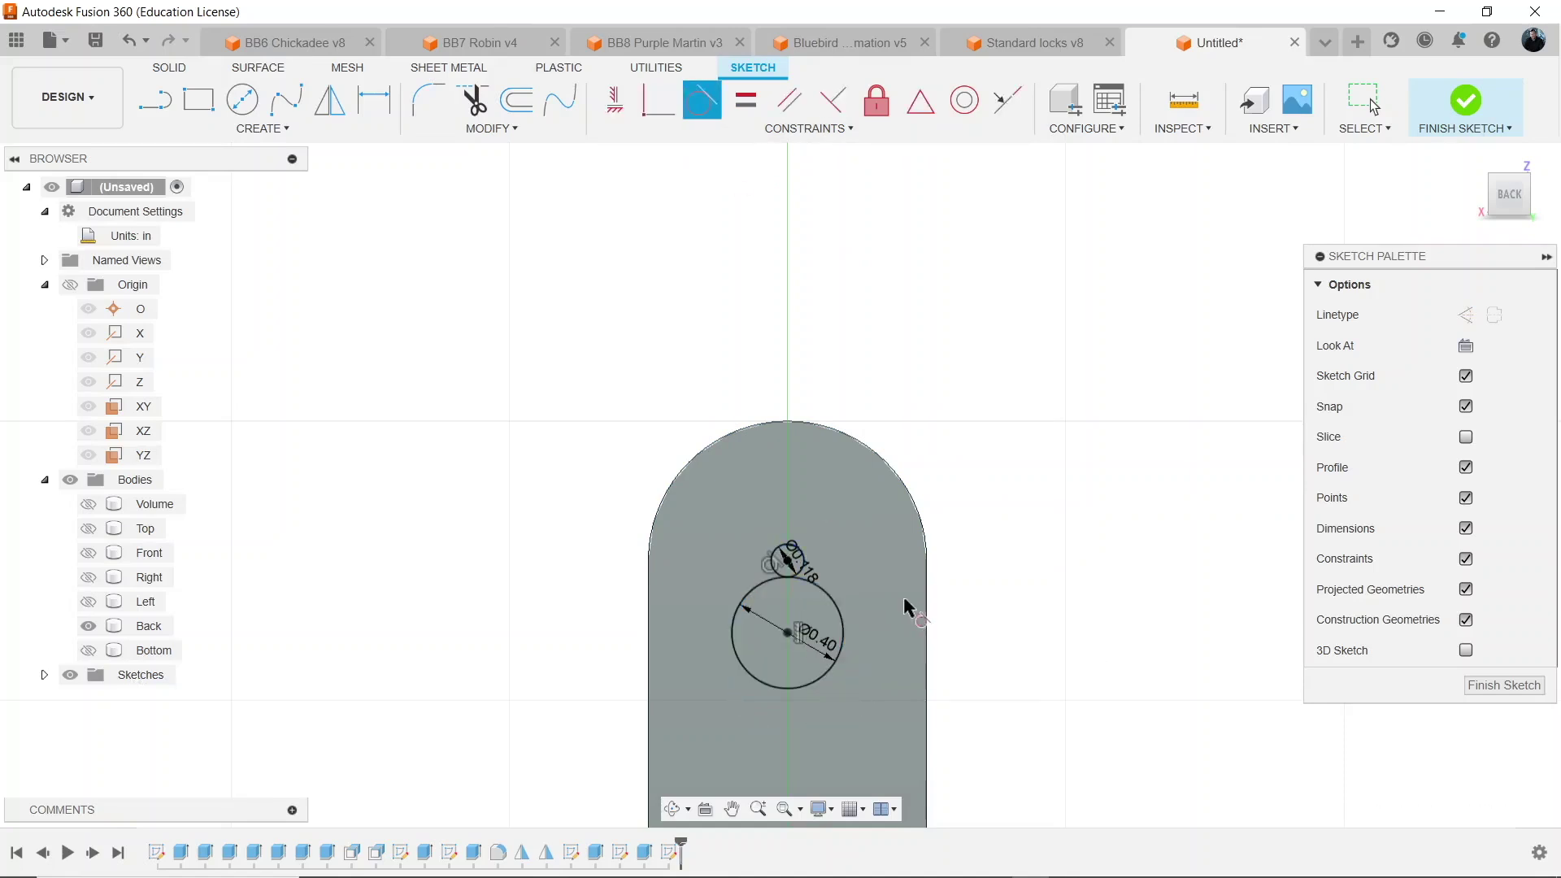
Sketch a rectangle about 0.19 in wide and 0.26 in tall spanning from the small circle's centre level to the large circle's.
scroll(825, 617, up, 3)
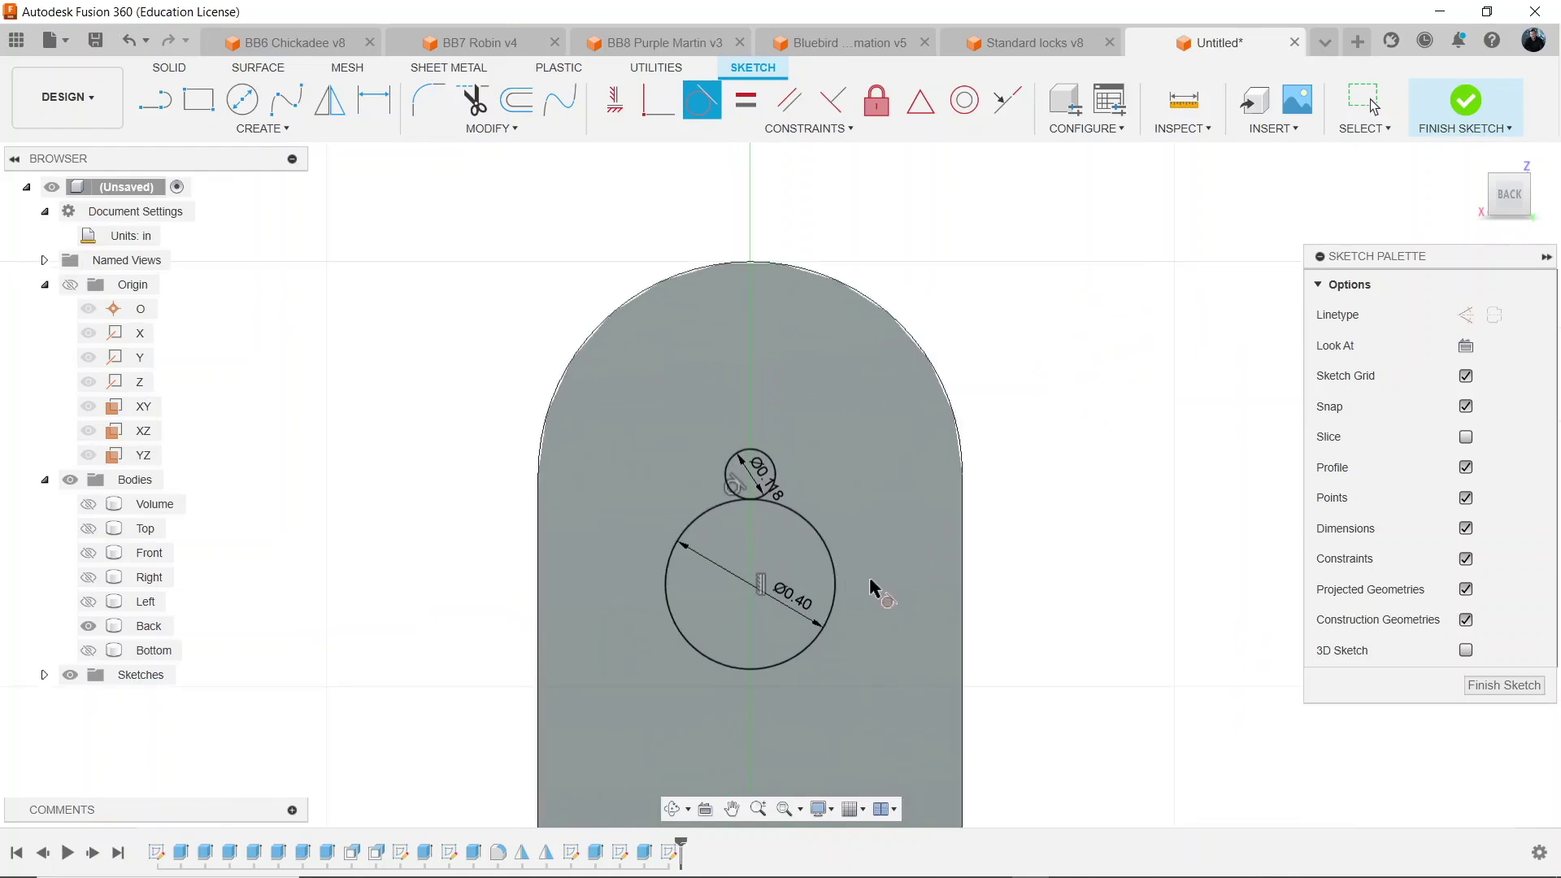
click(158, 113)
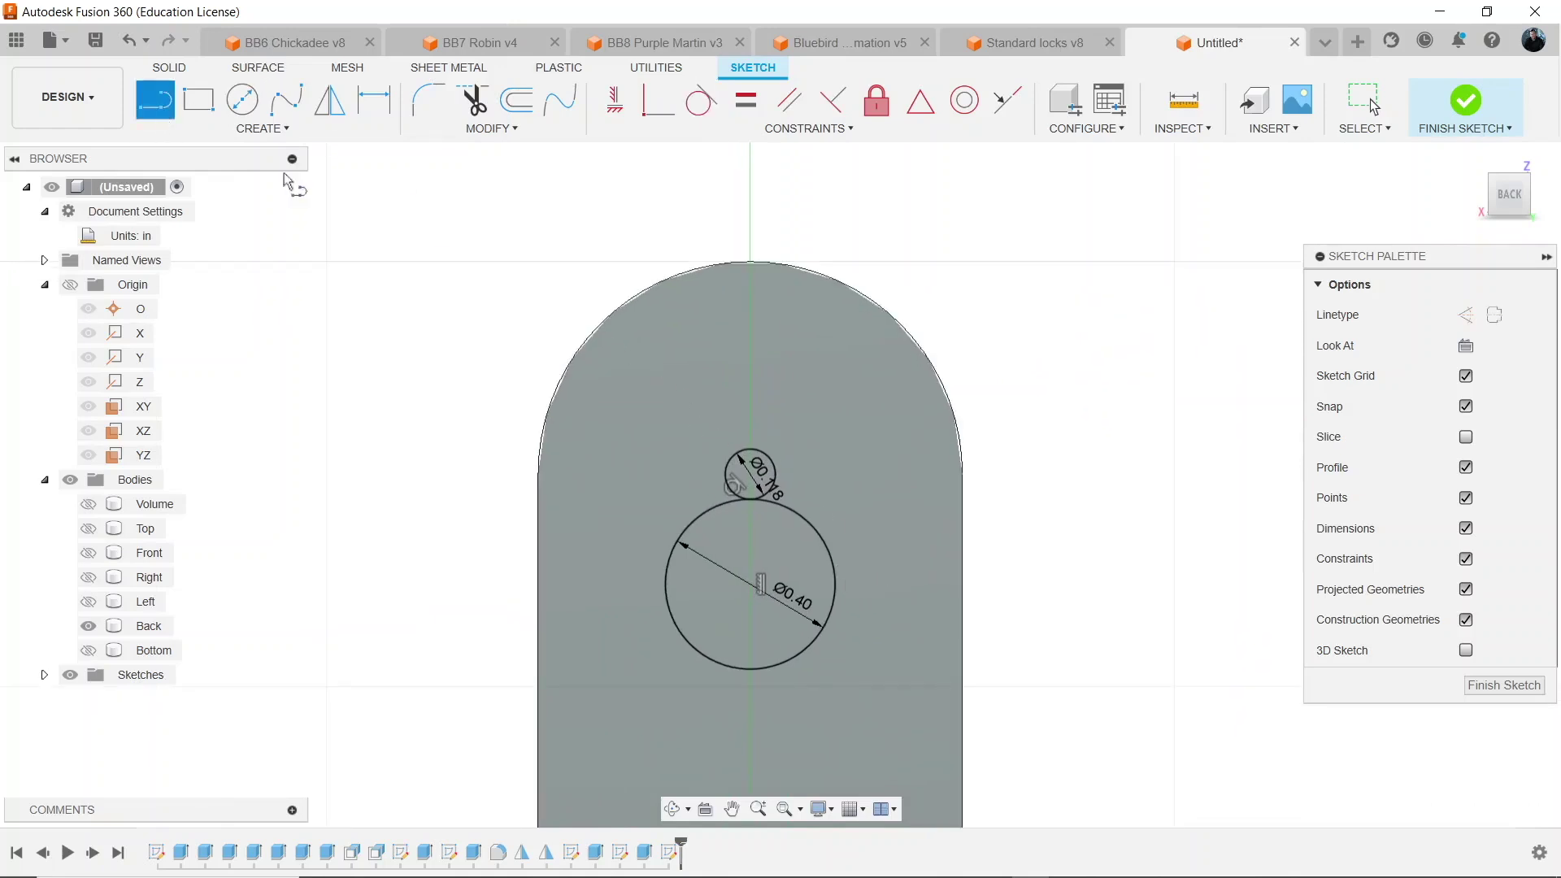
click(197, 100)
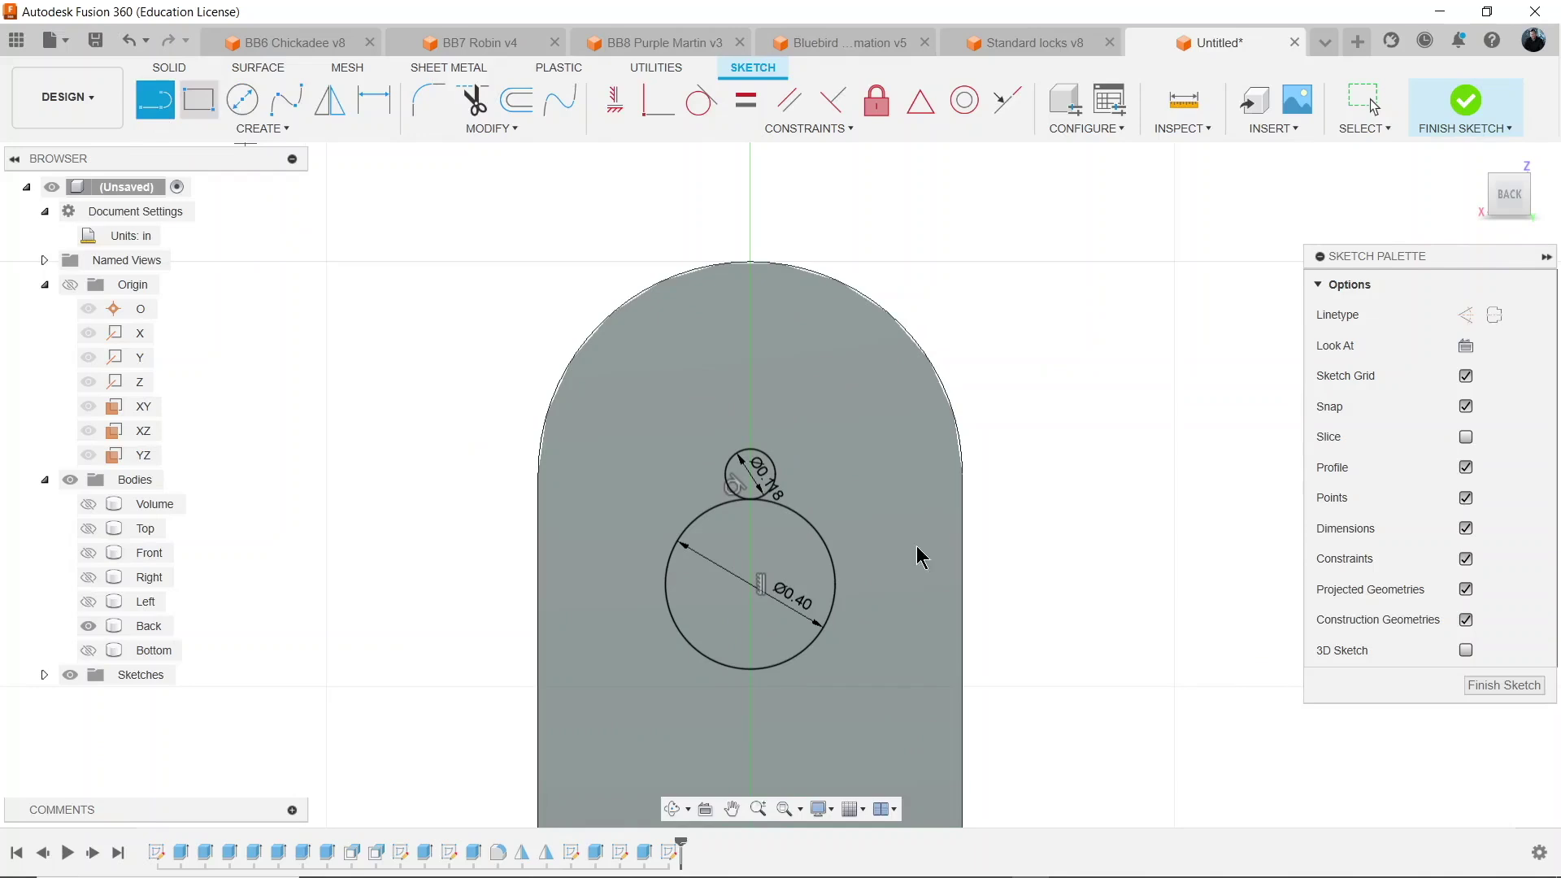
scroll(684, 475, up, 2)
scroll(684, 474, up, 2)
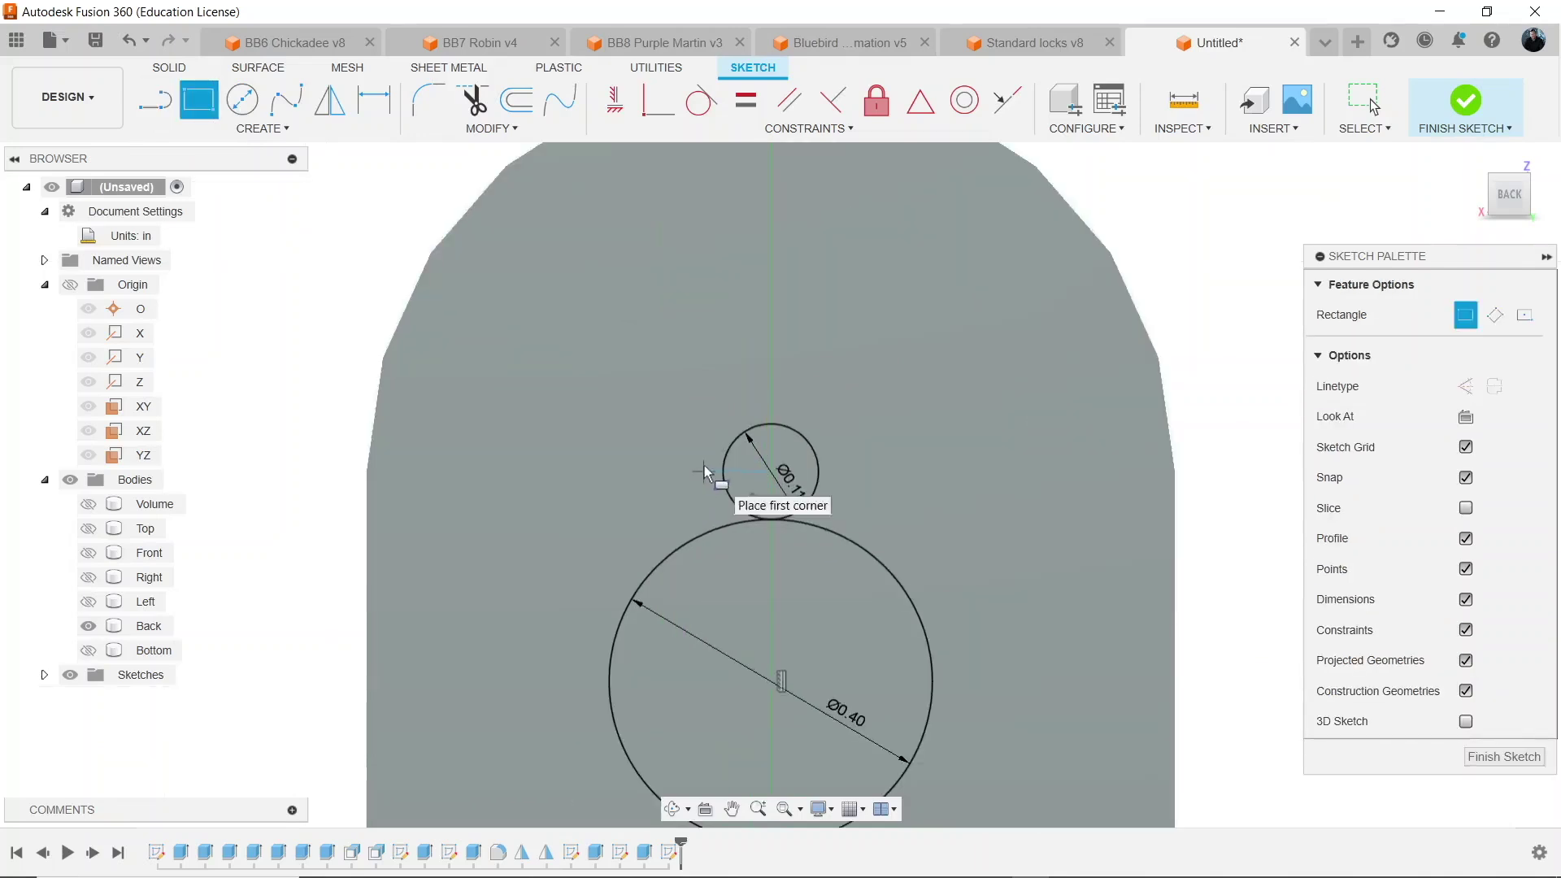
click(697, 469)
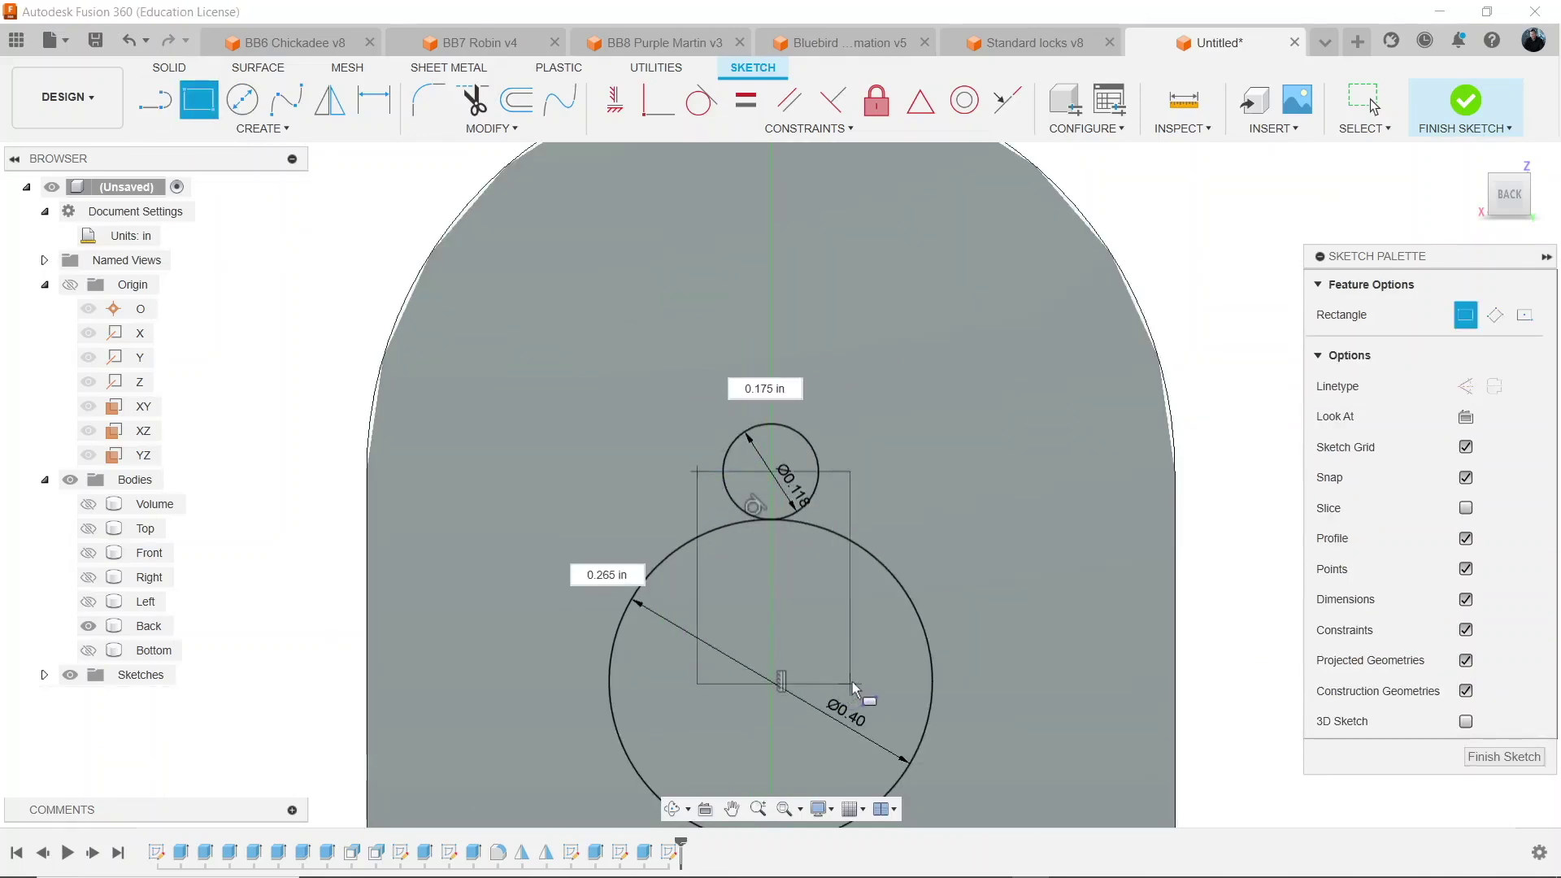
click(852, 682)
key(Escape)
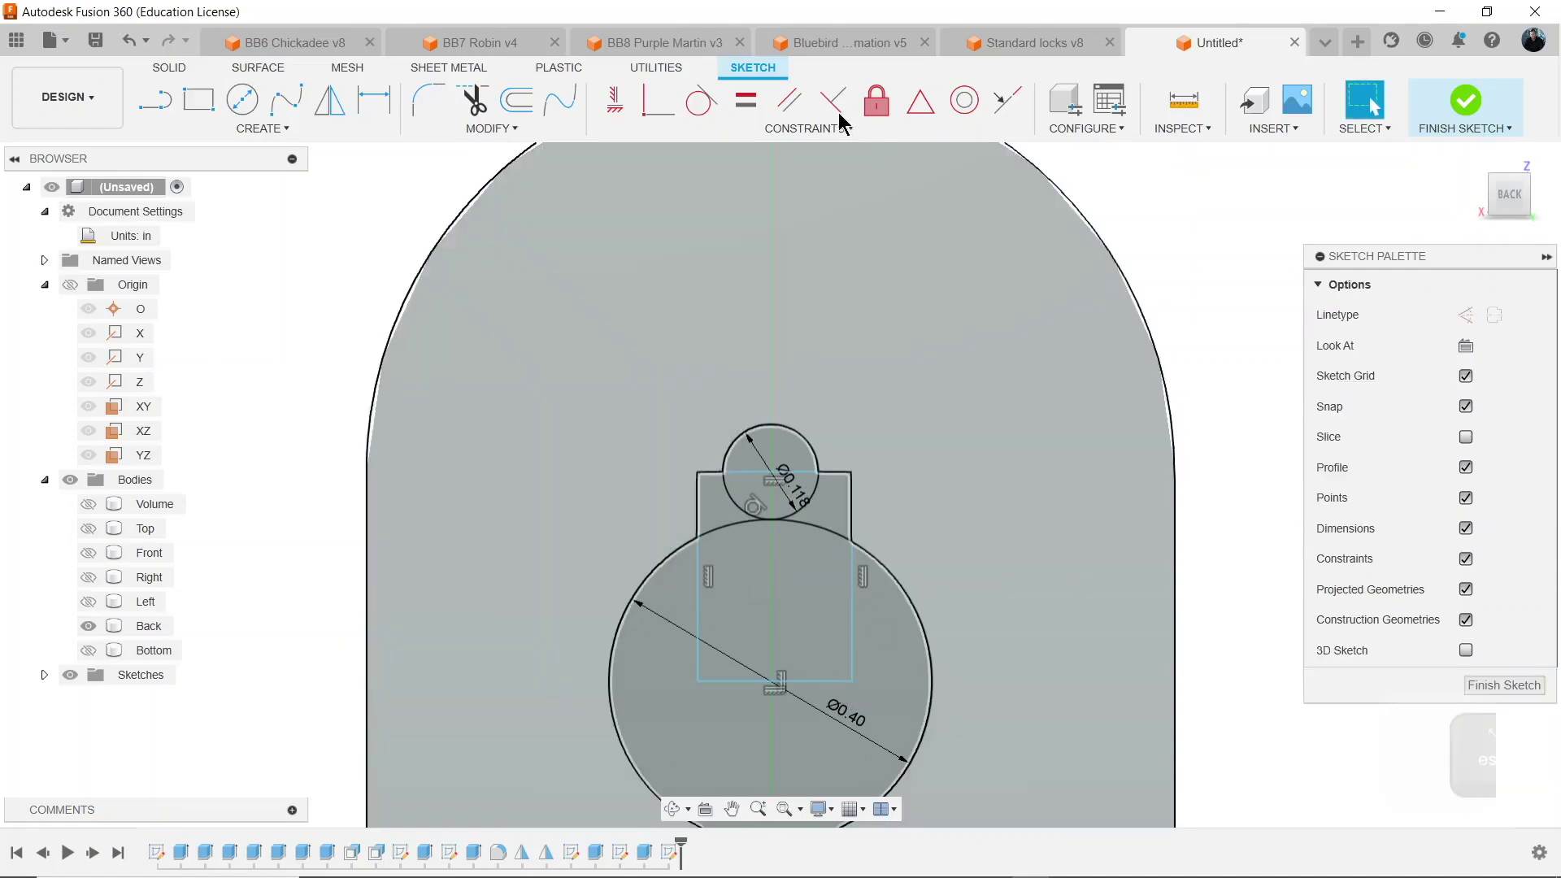
Make the rectangle's upper side coincident with the small circle's centre and its lower side coincident with the large circle's centre.
click(657, 101)
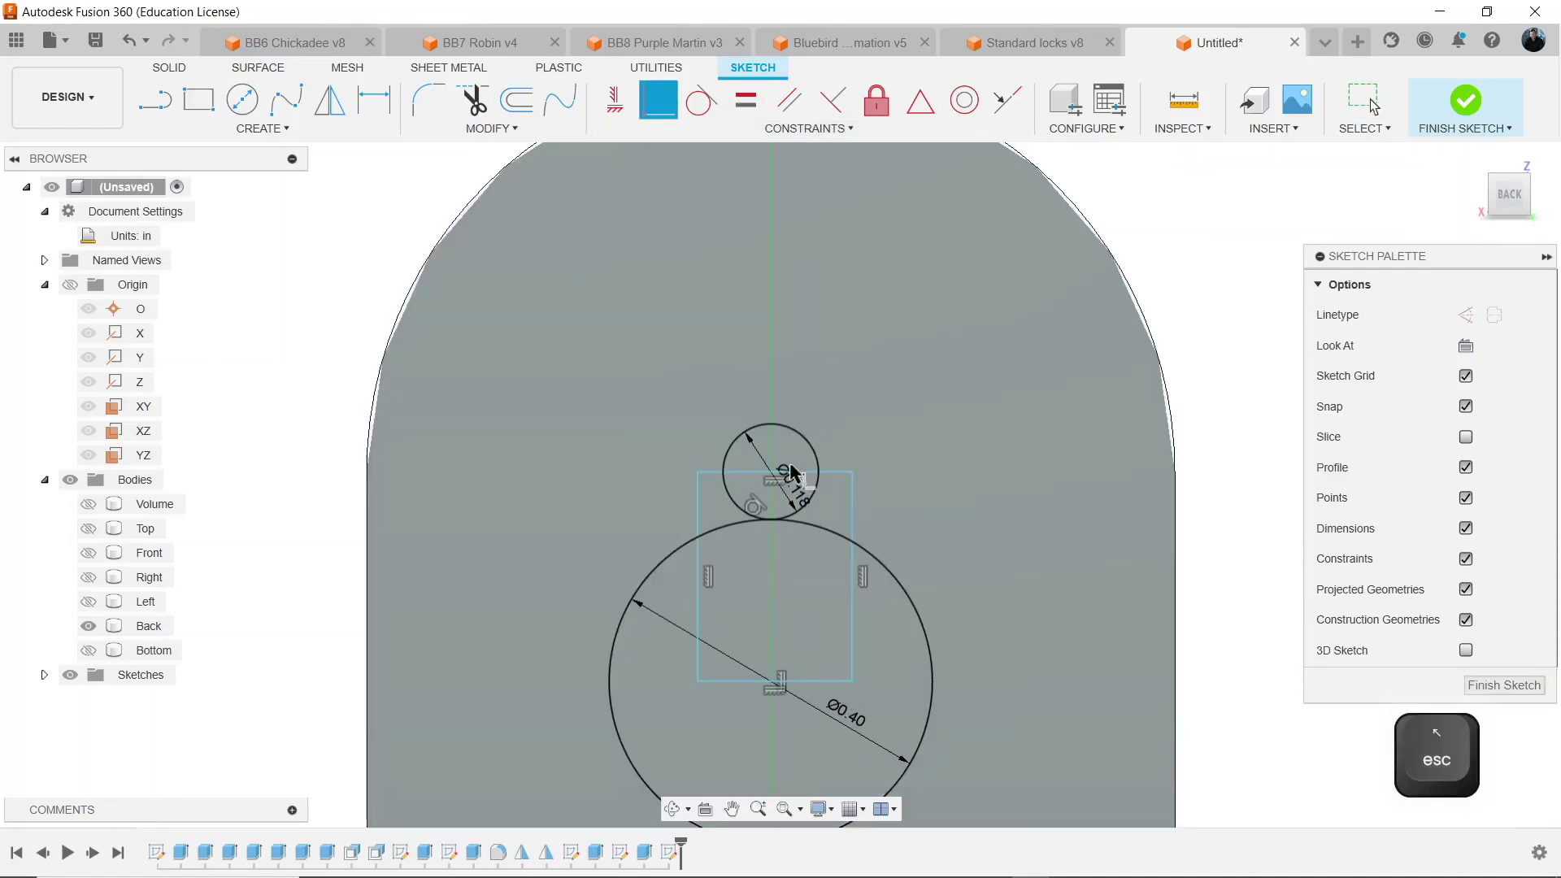
click(813, 472)
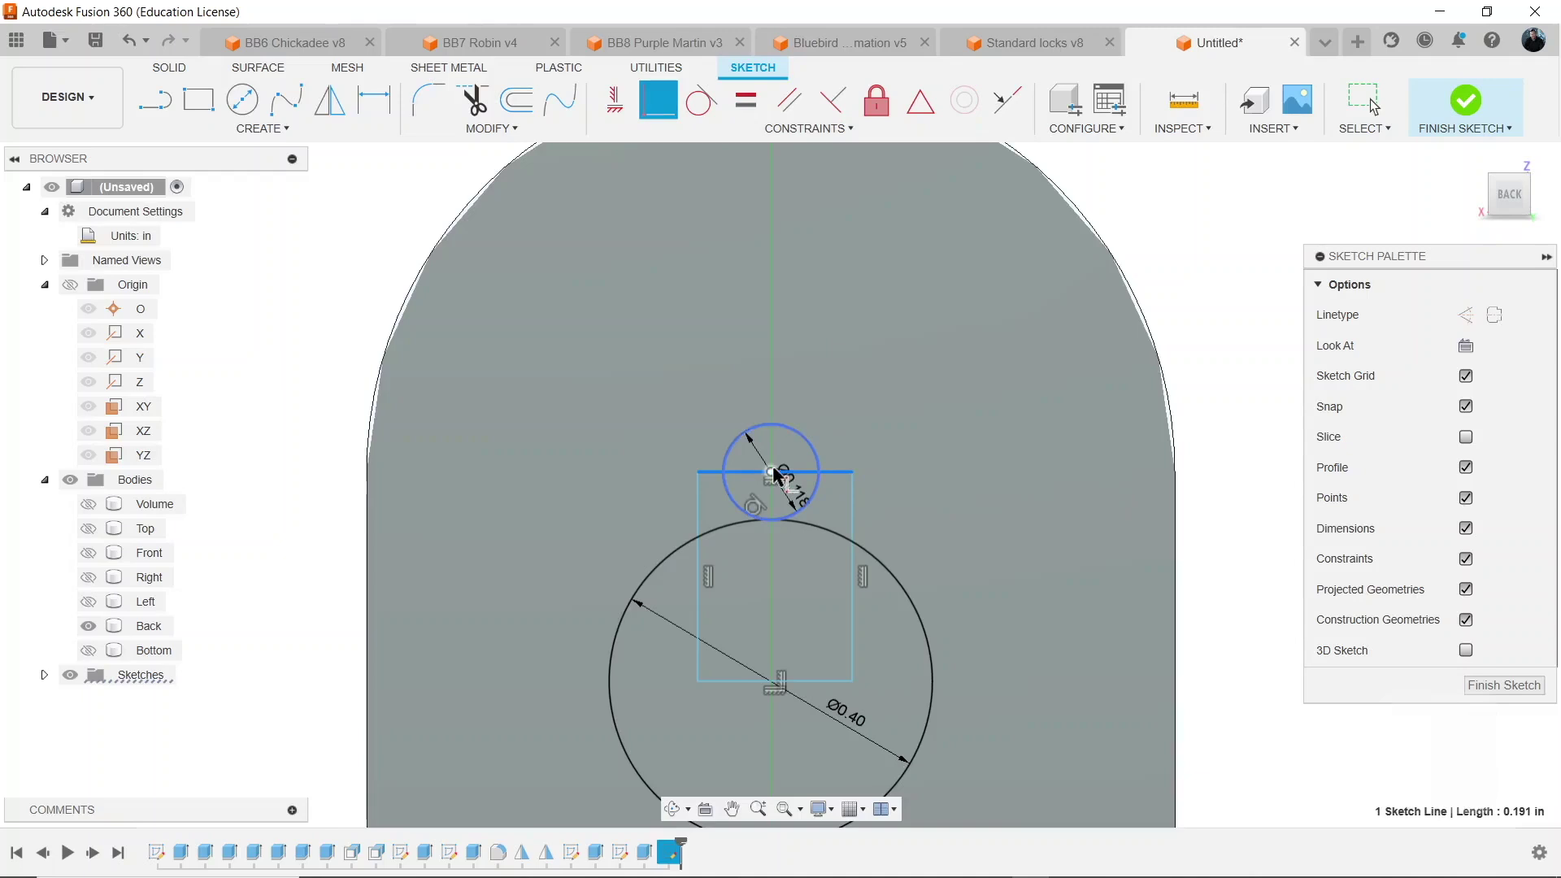
middle_drag(935, 551, 913, 512)
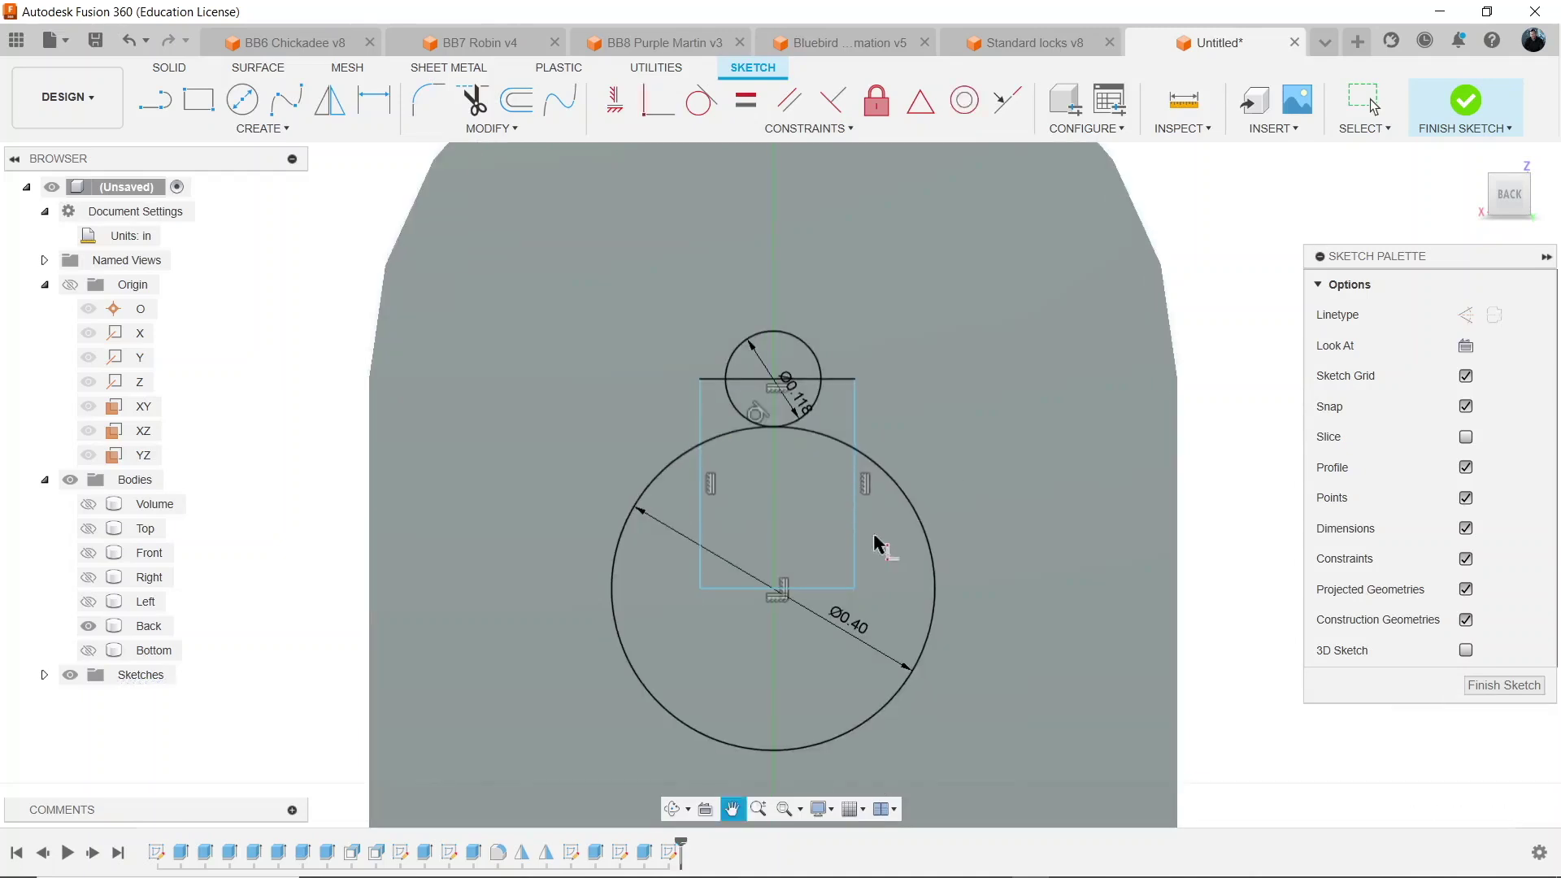
click(804, 587)
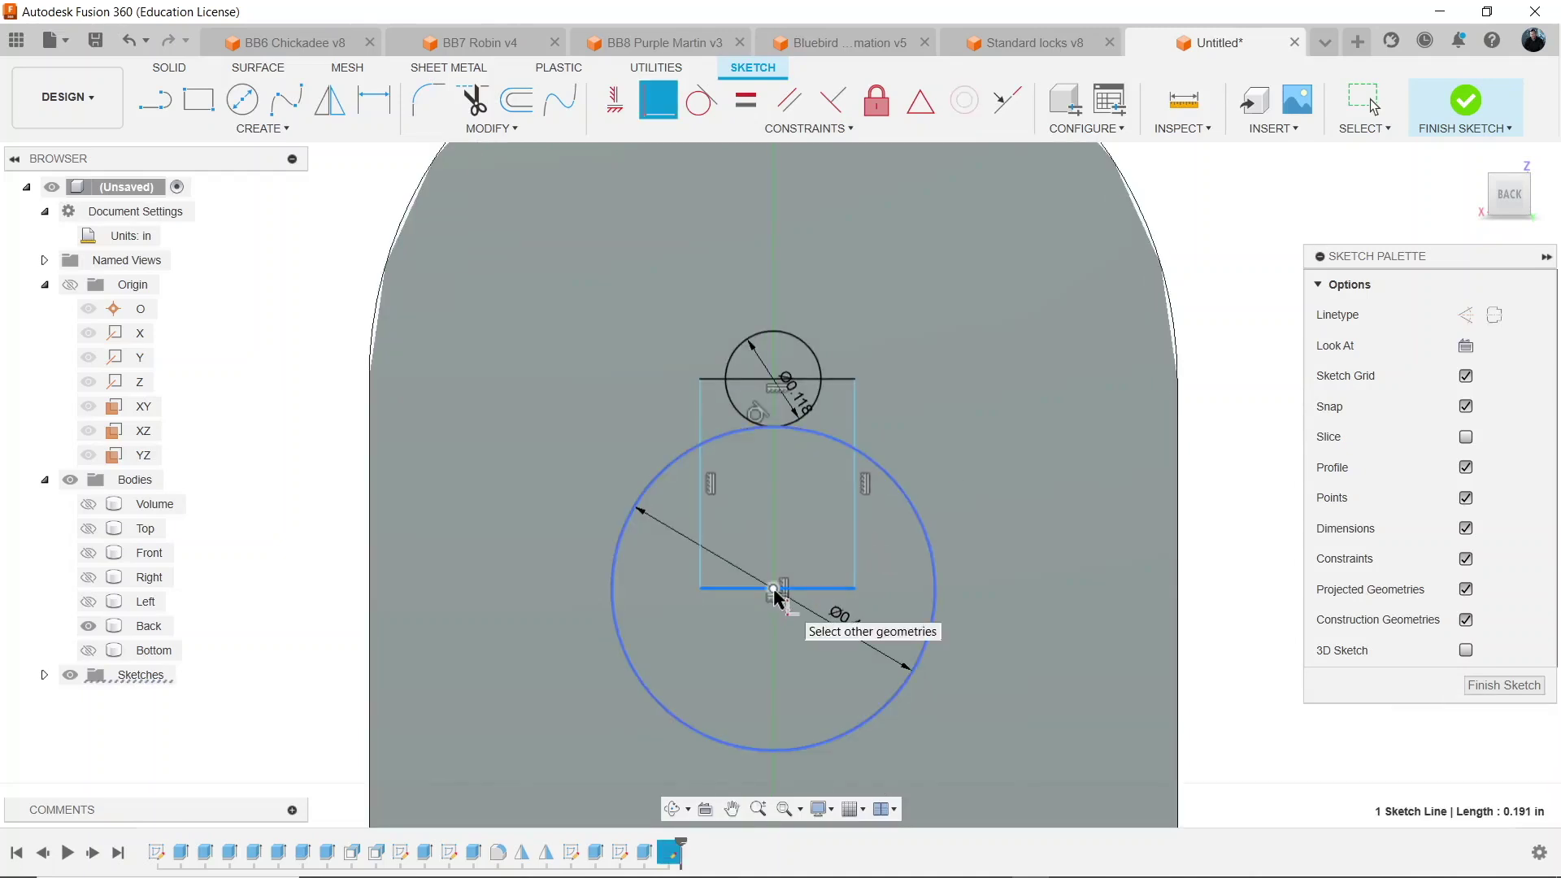
click(776, 590)
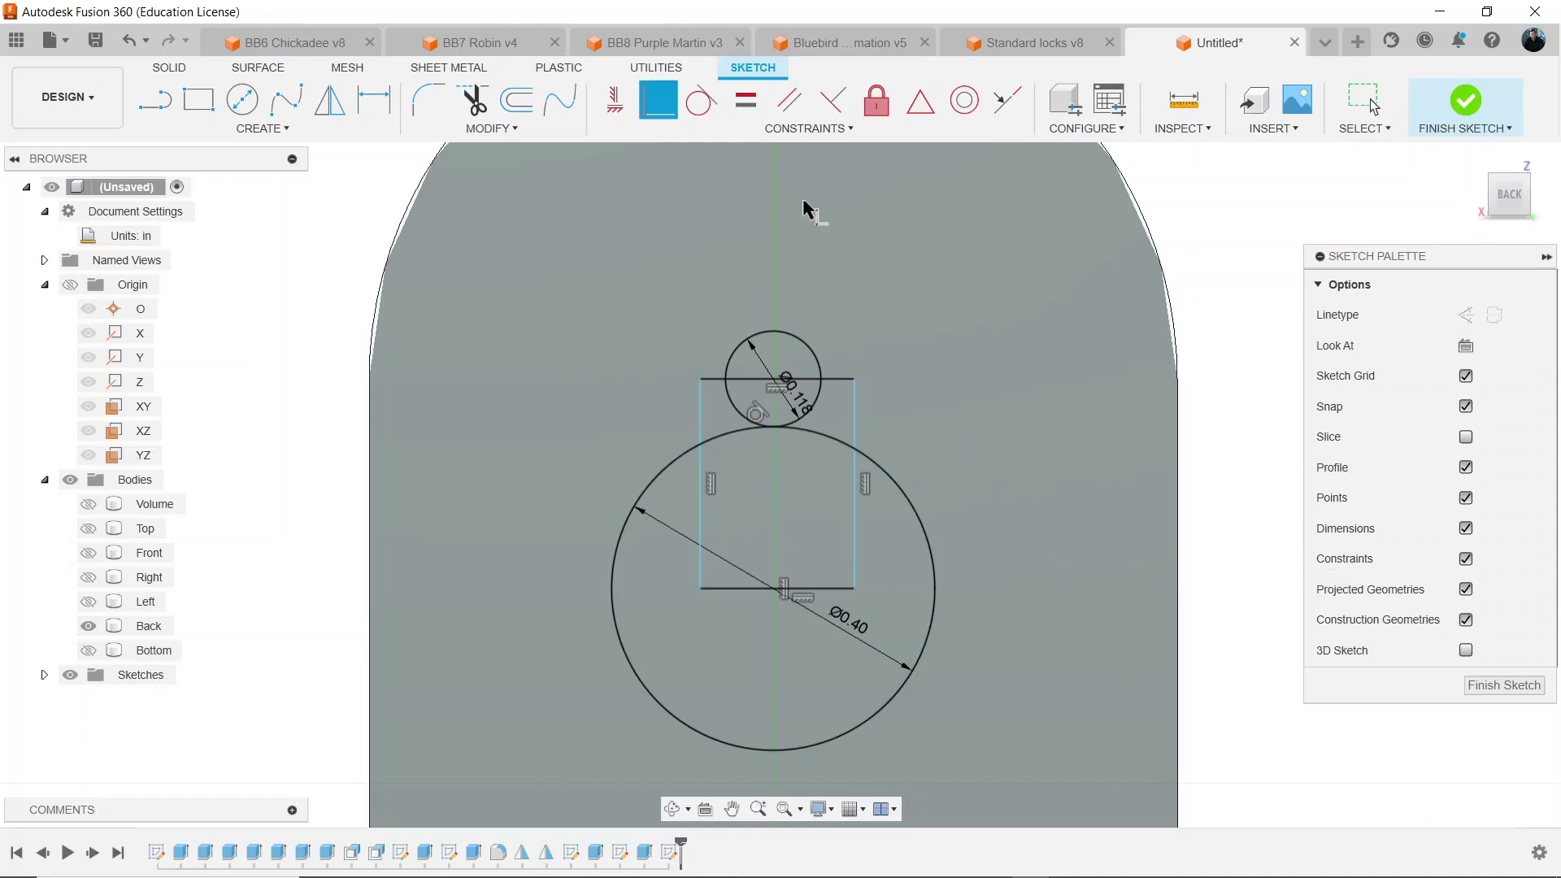
Make both vertical sides of the rectangle tangent to the small screw circle.
click(702, 102)
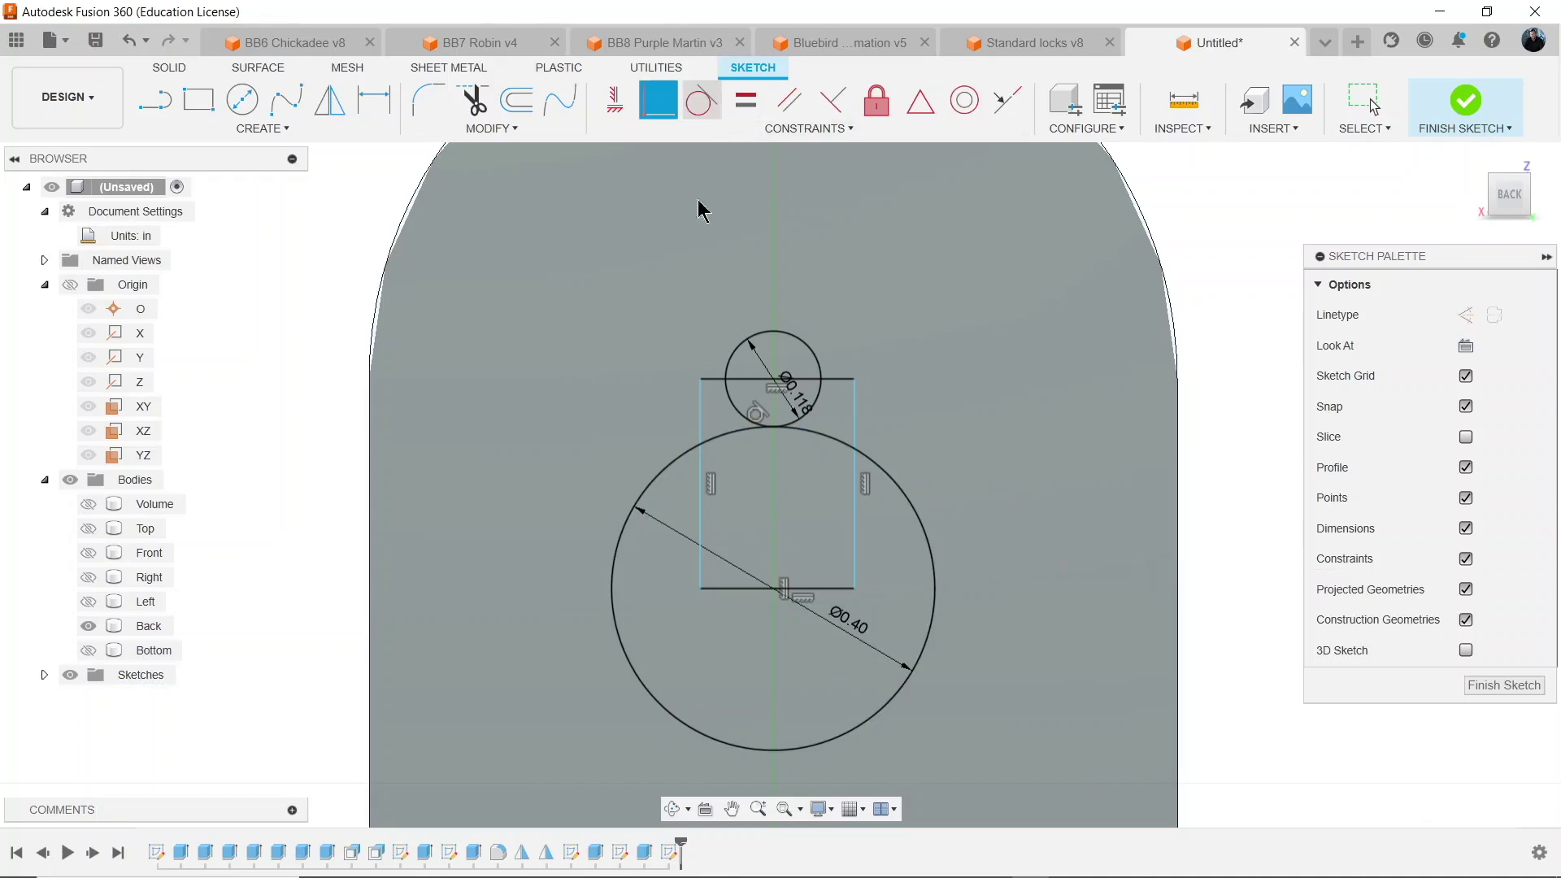
click(701, 434)
click(736, 409)
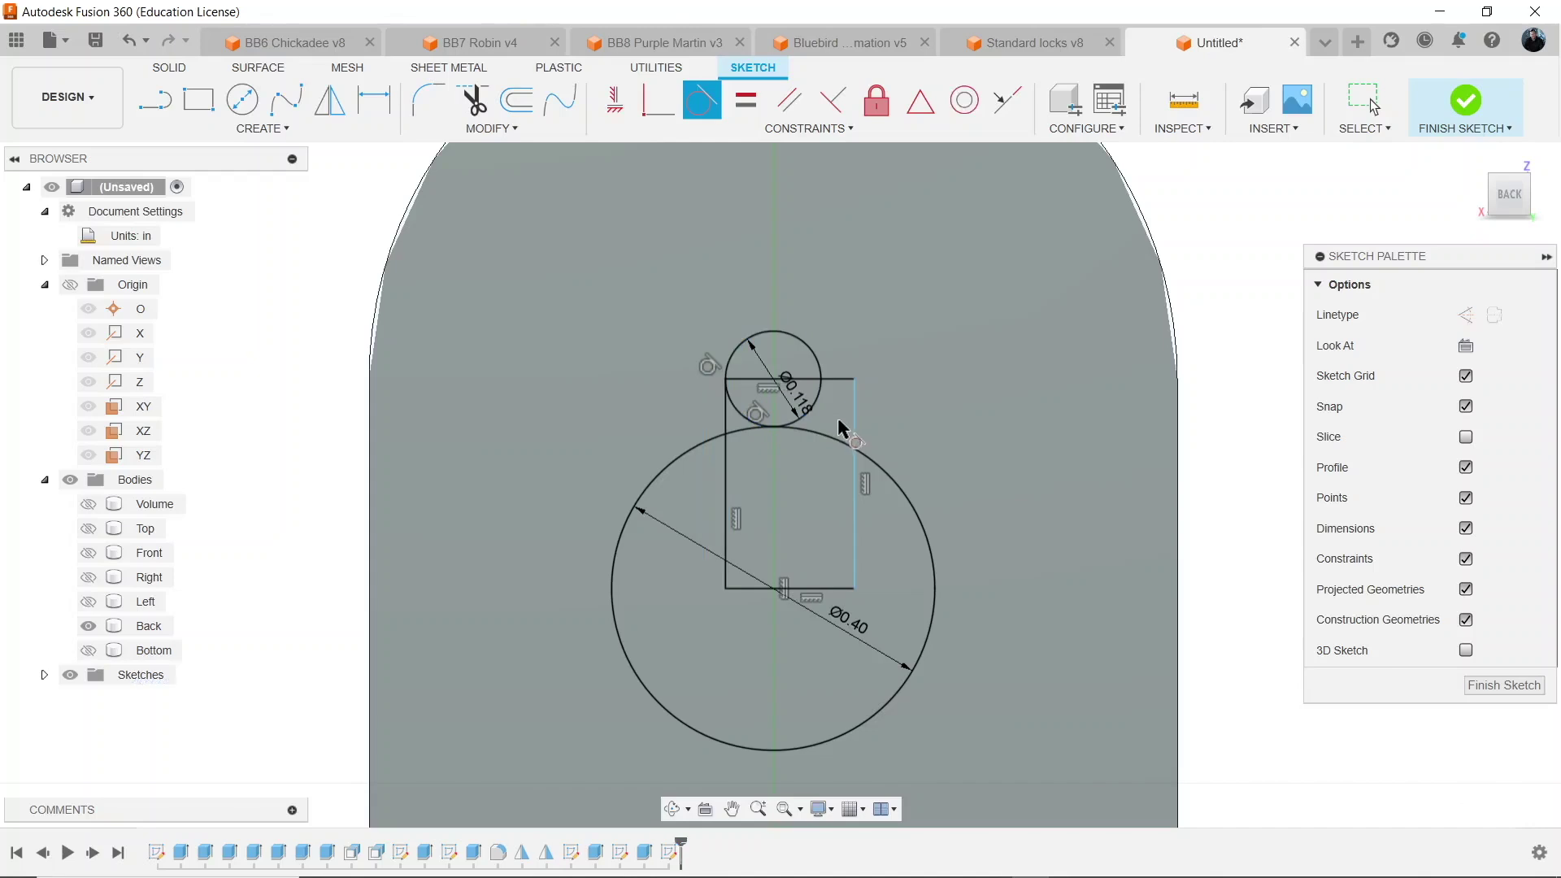
click(835, 414)
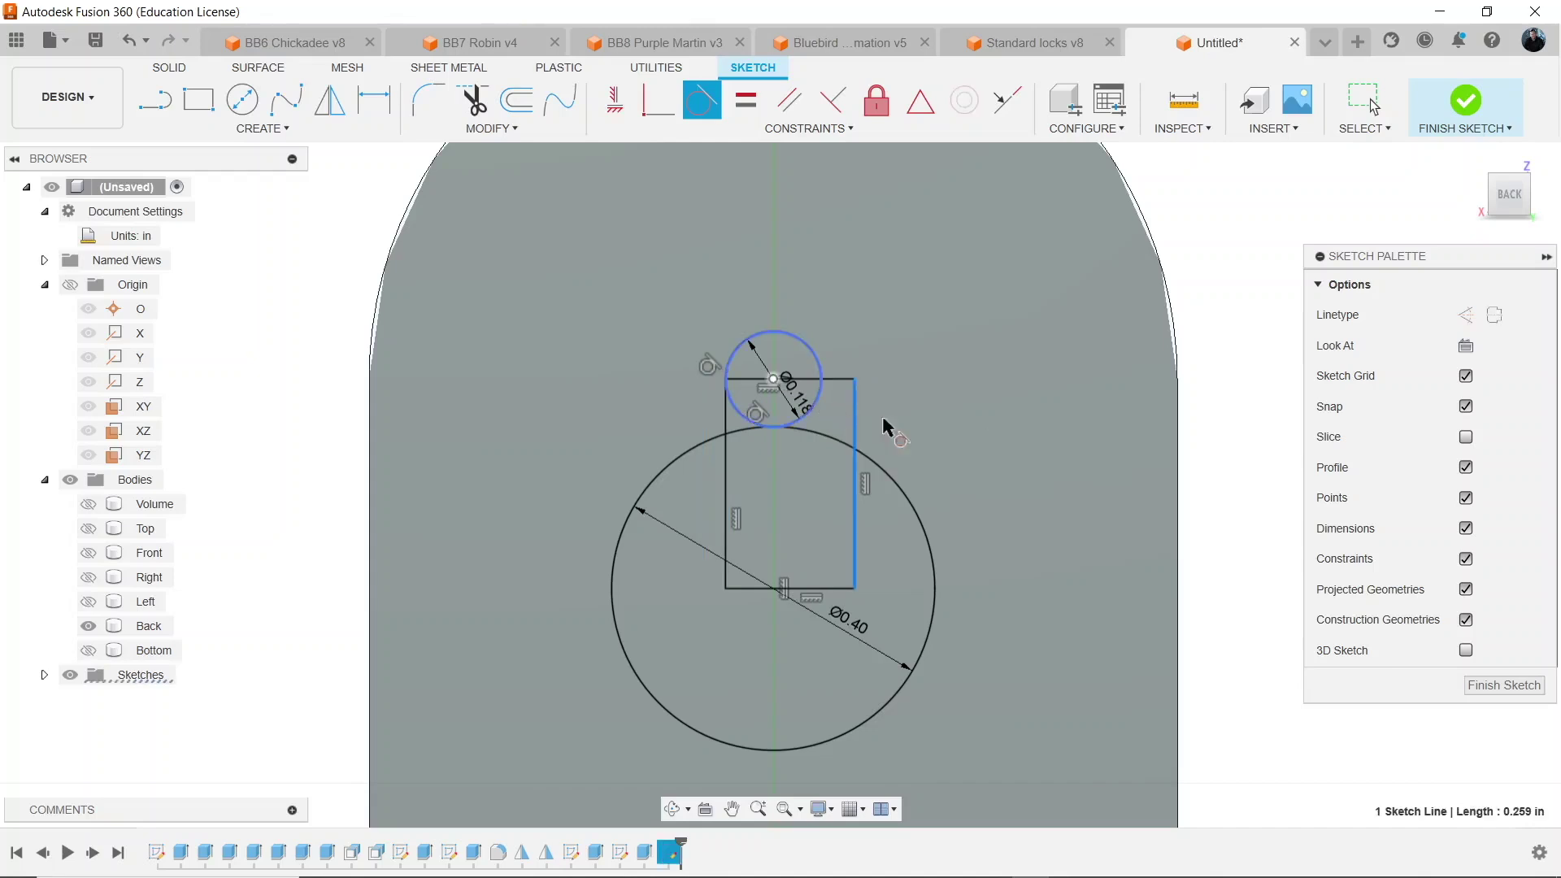
Finish the sketch and extrude all six keyhole profiles by -t as a cut through the Back panel's tab.
click(1467, 110)
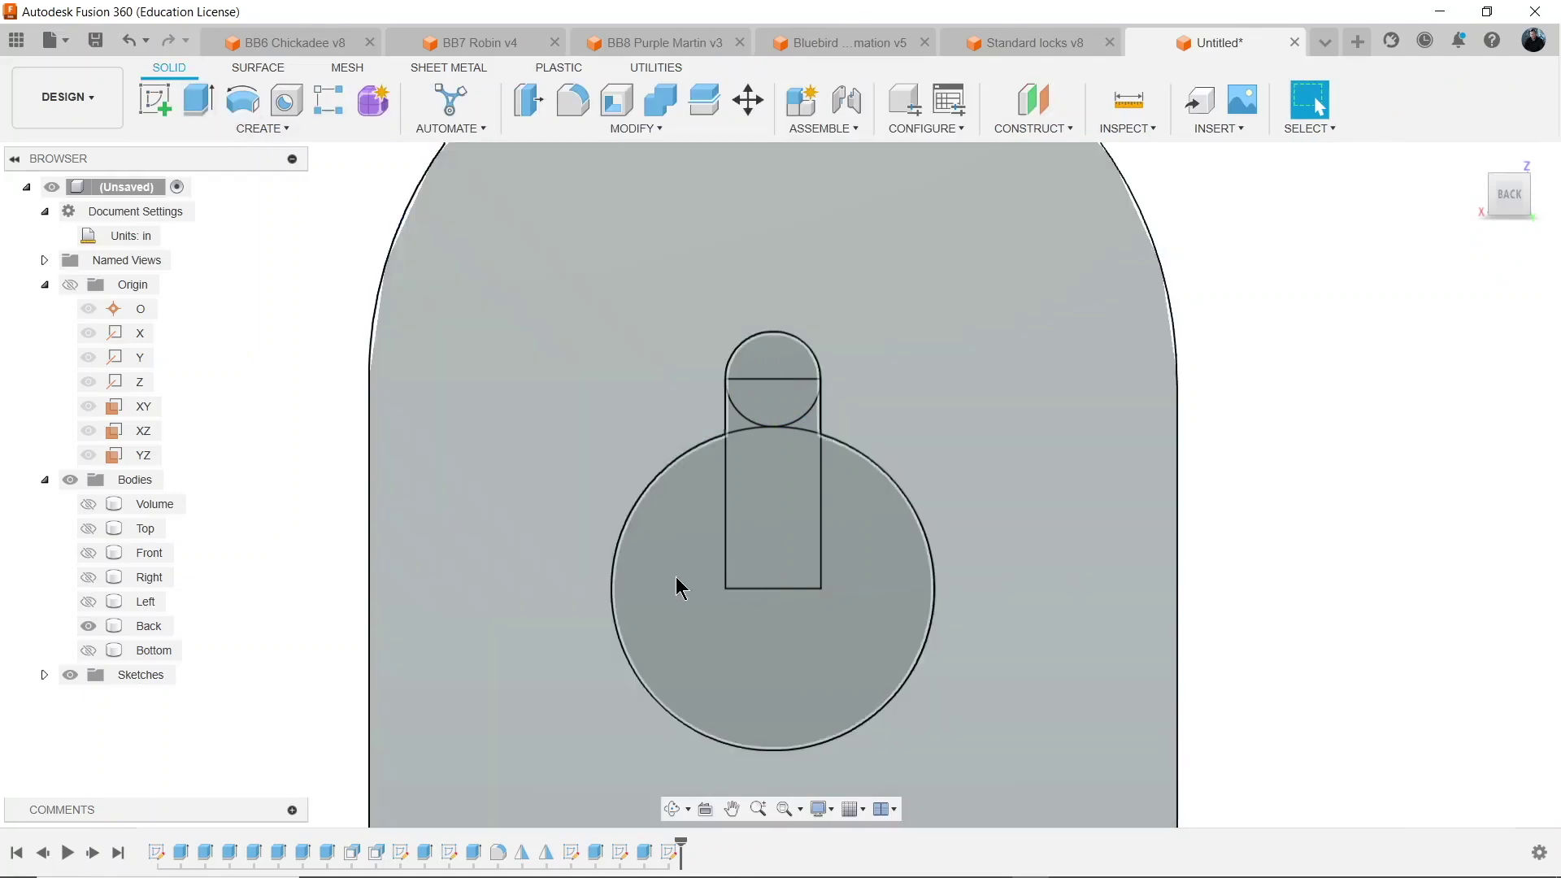
key(e)
click(787, 541)
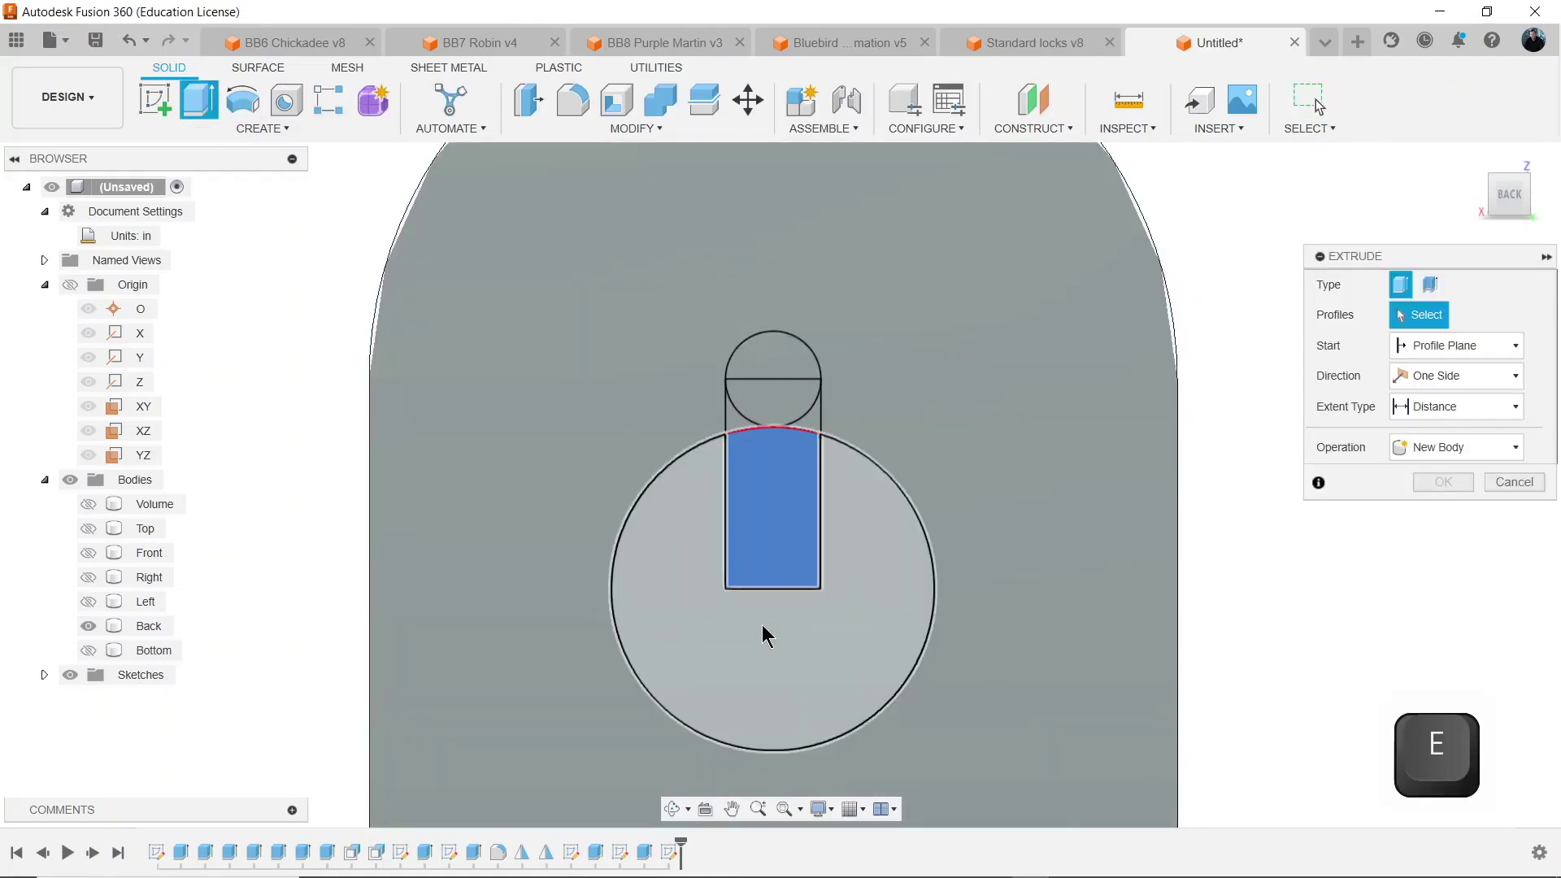
click(770, 608)
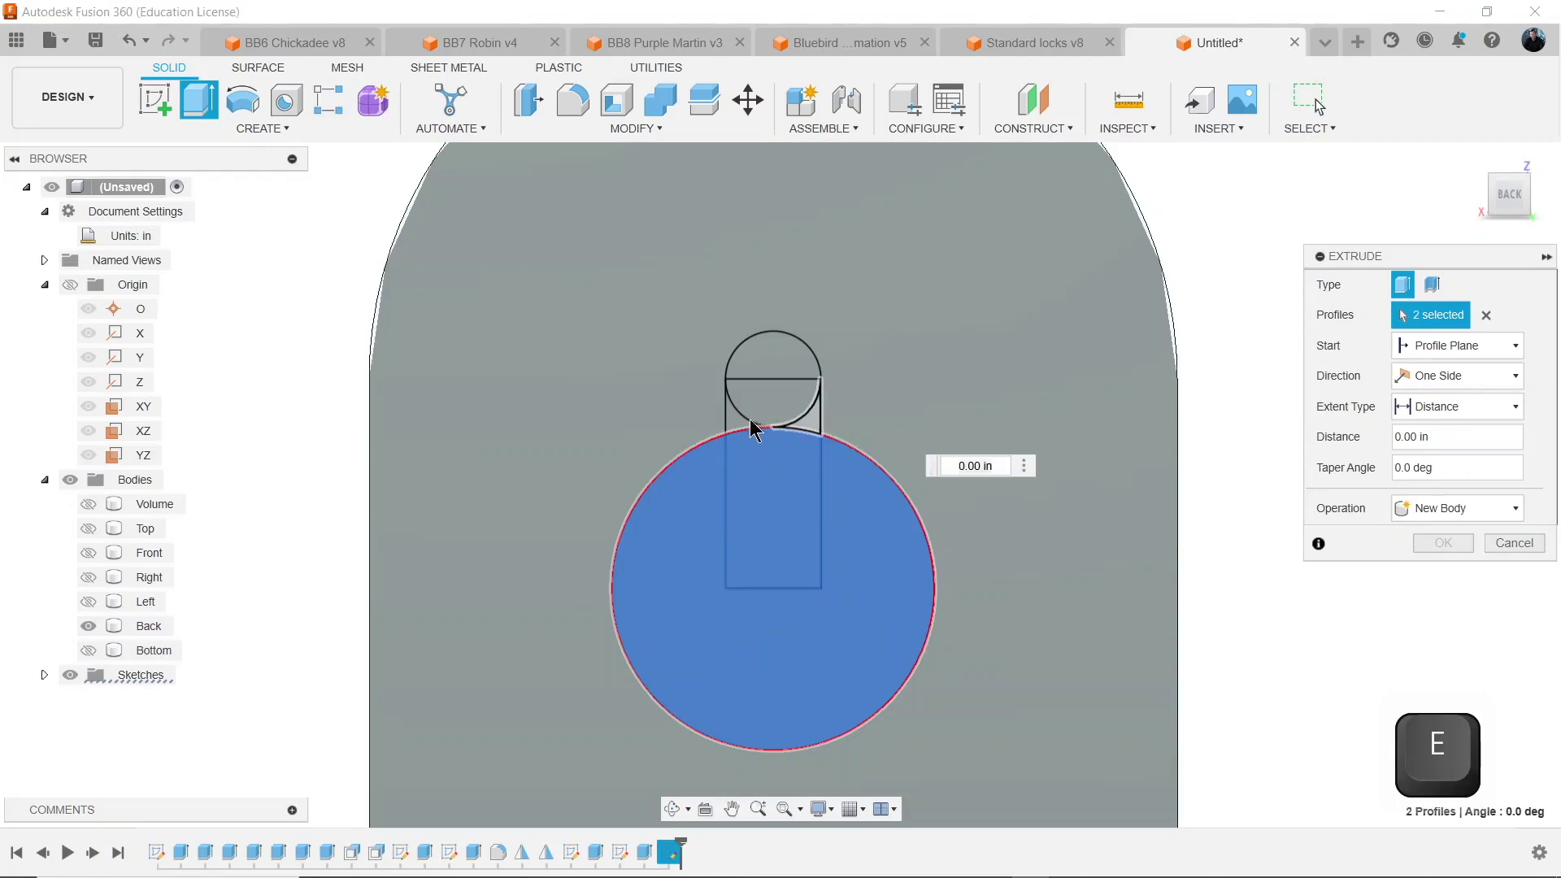
click(764, 395)
click(772, 419)
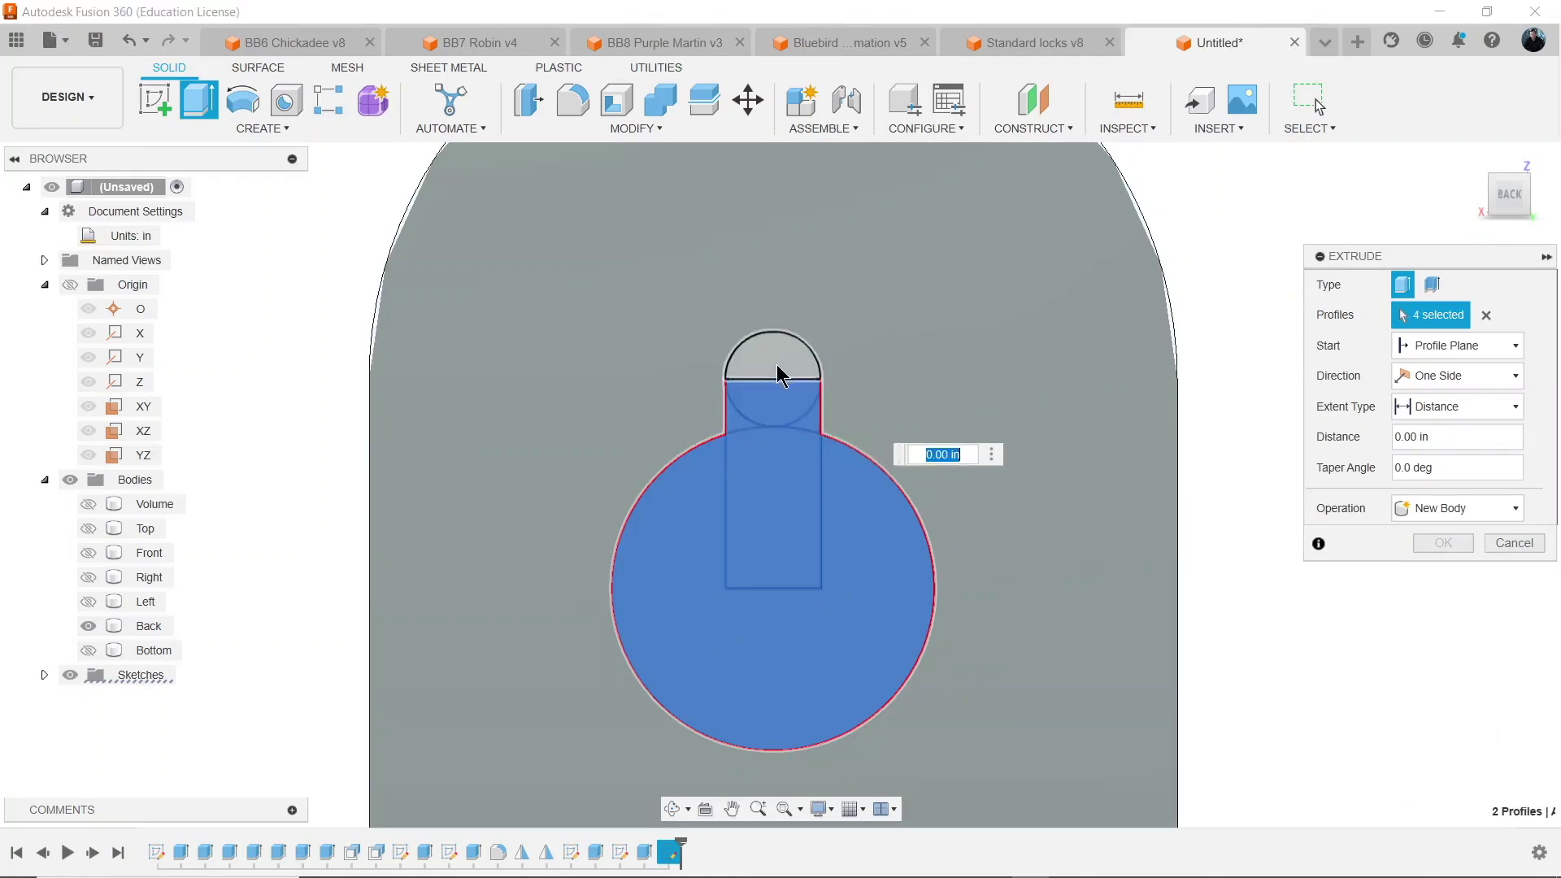
click(777, 364)
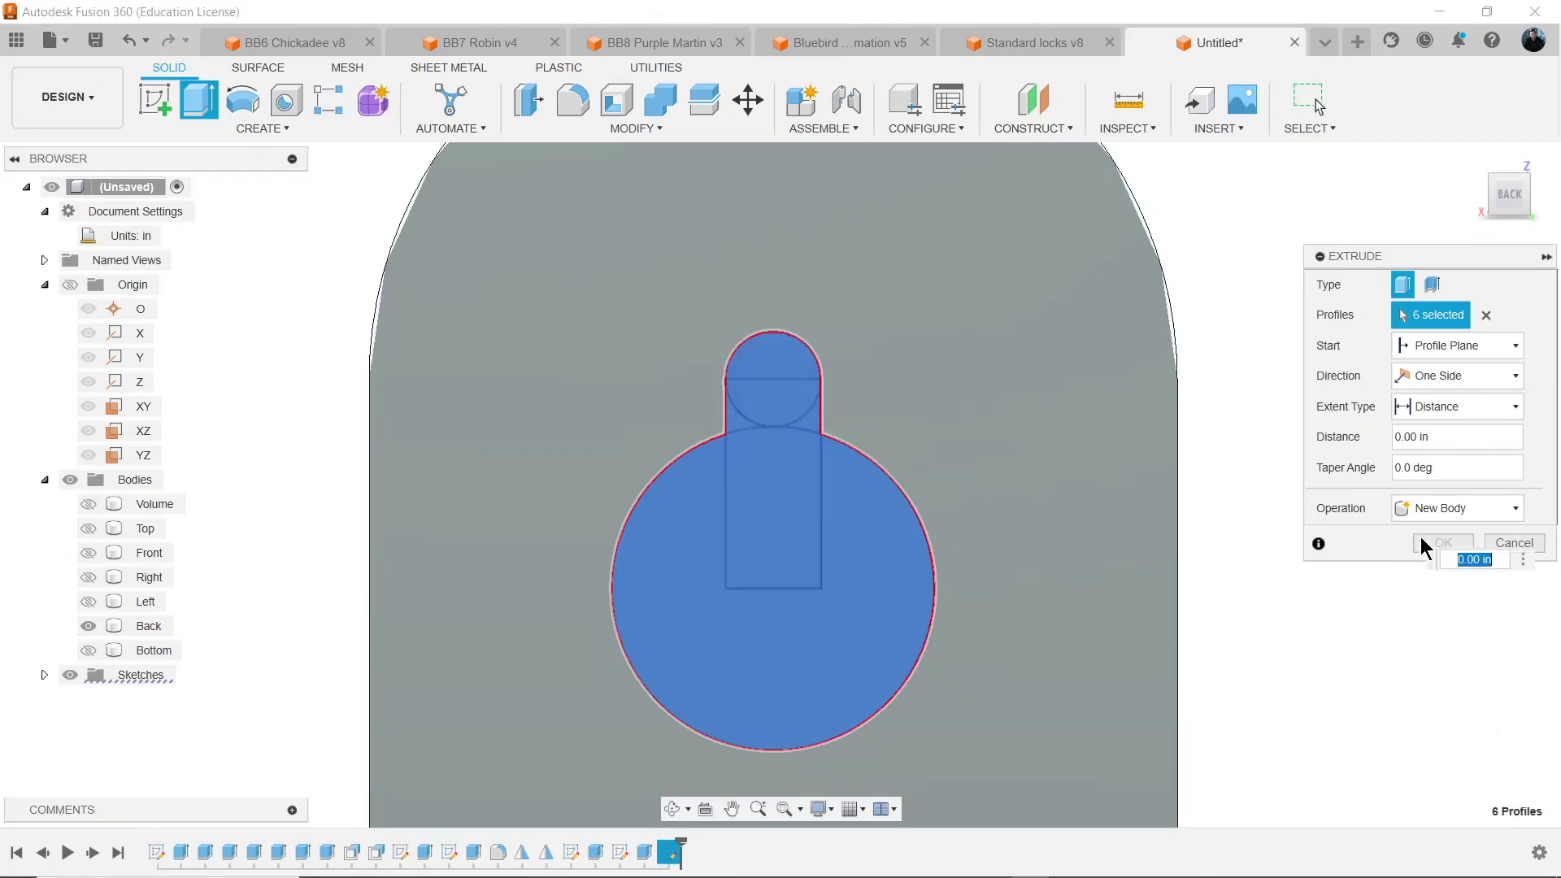
text(-t)
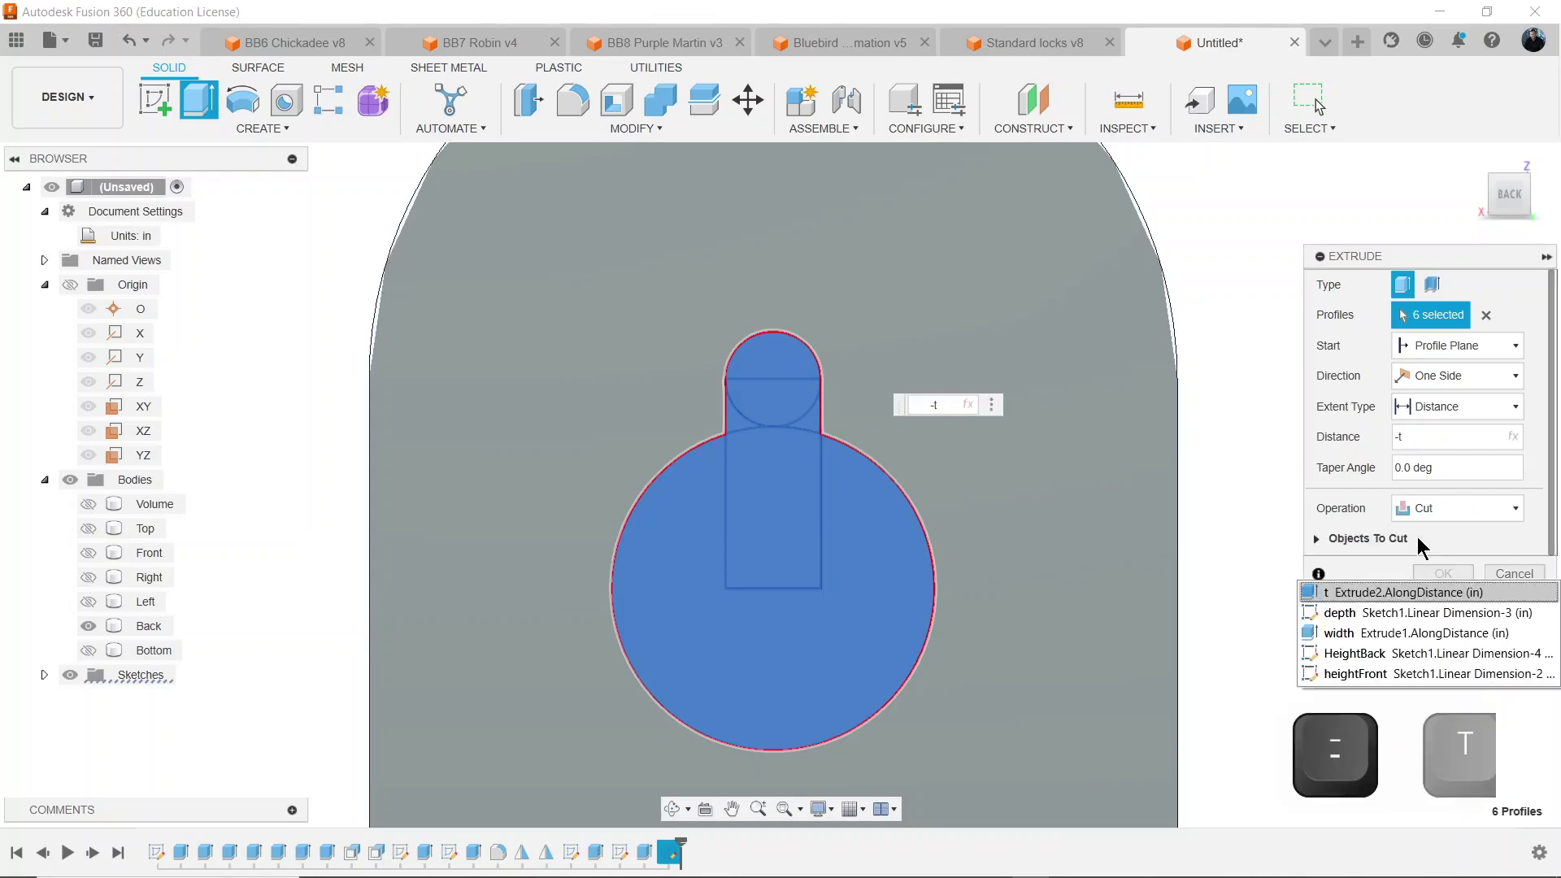
click(1441, 573)
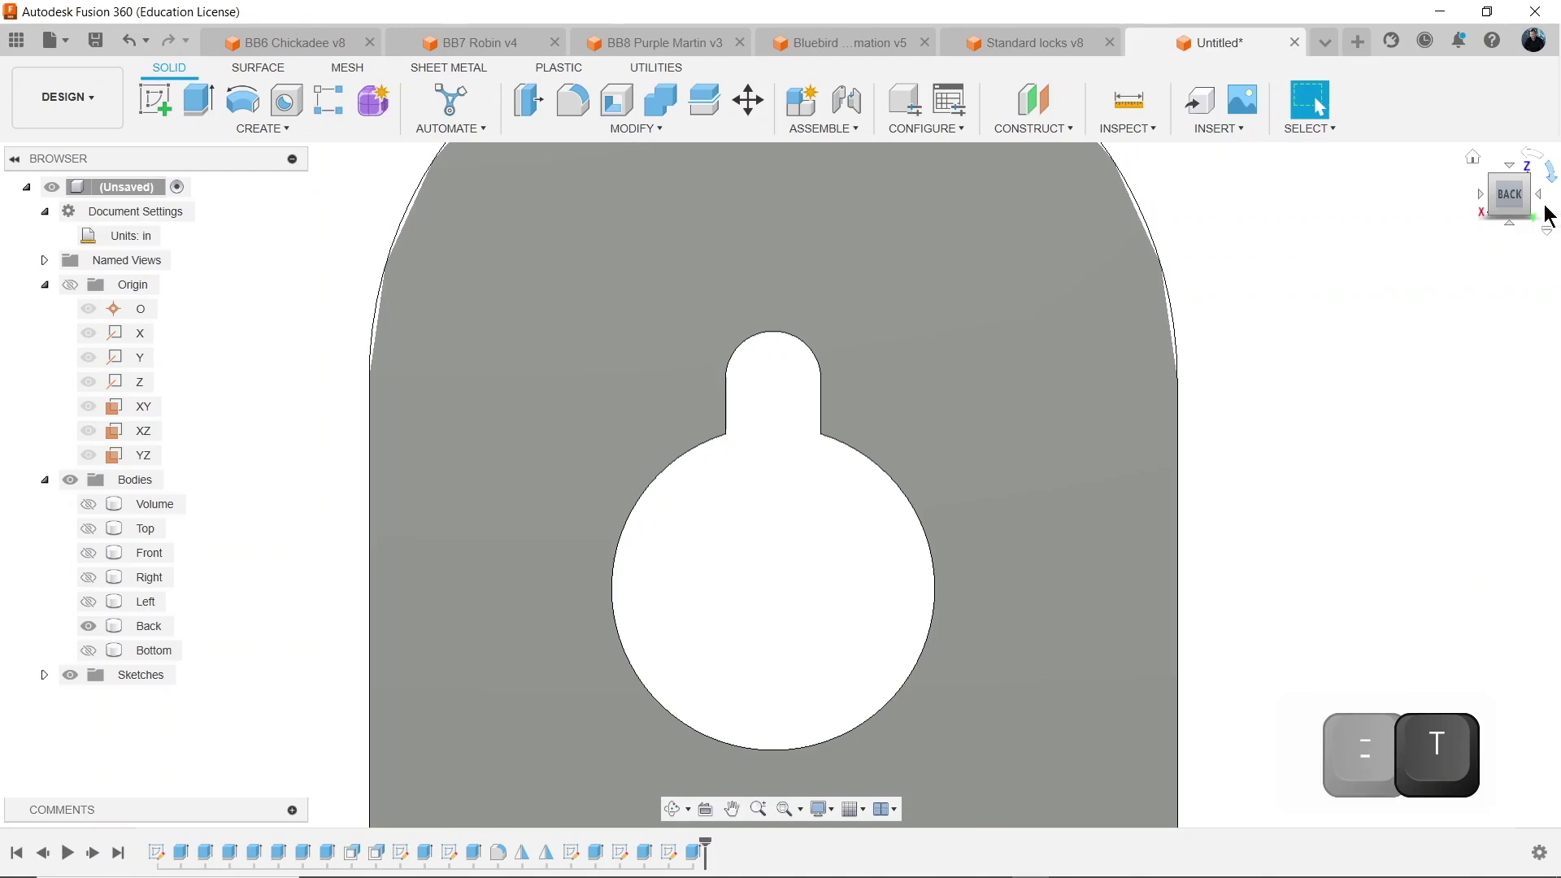
Fillet the two edges where the keyhole's narrow slot meets the large circle, with radius t.
drag(1513, 200, 1494, 196)
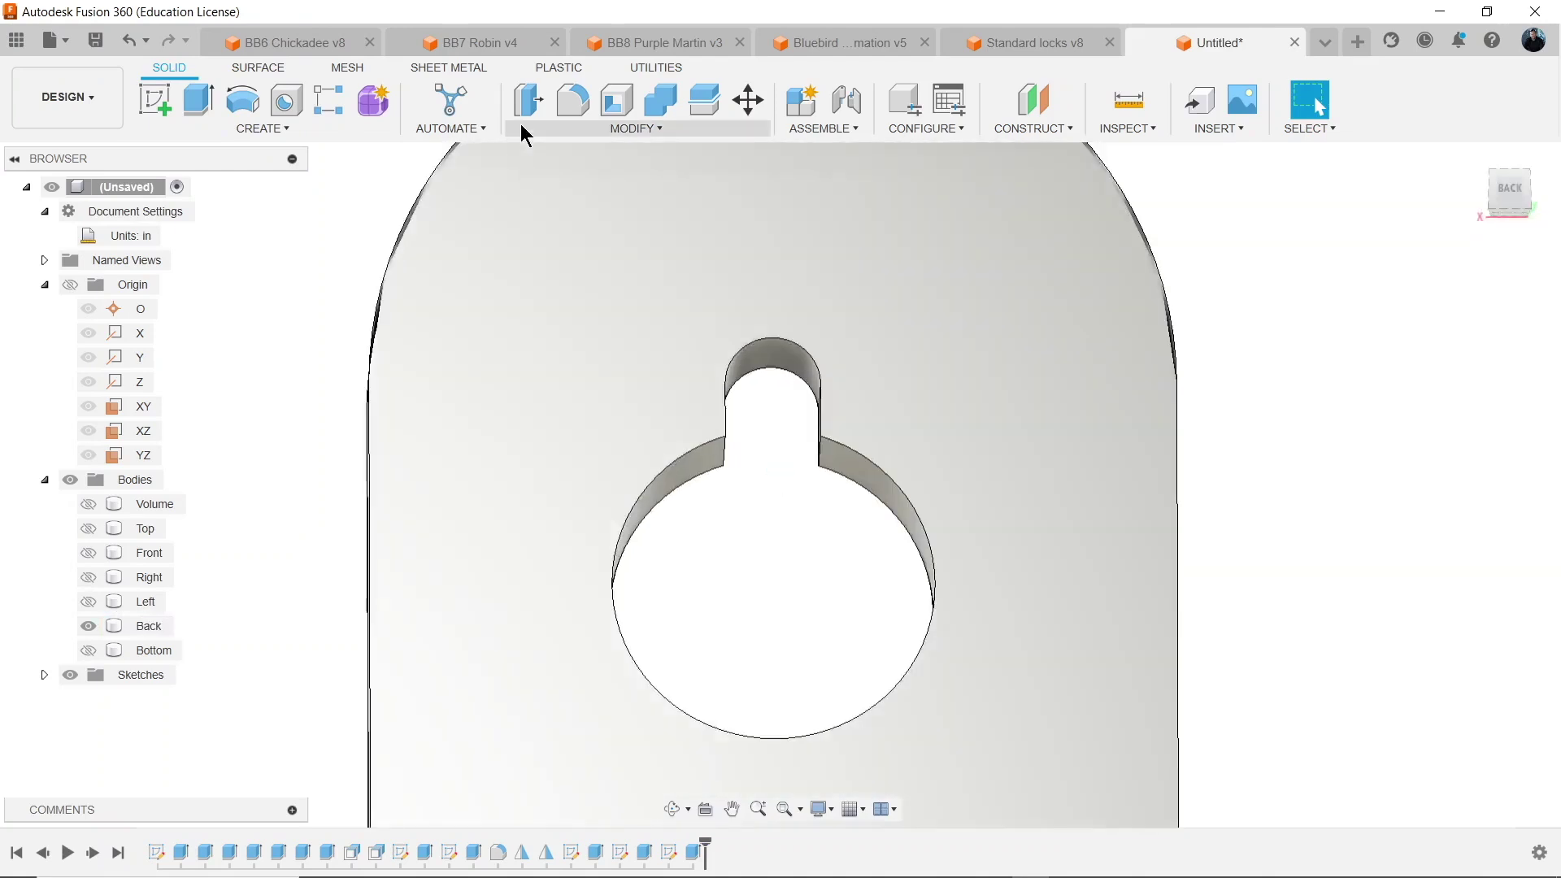
click(574, 104)
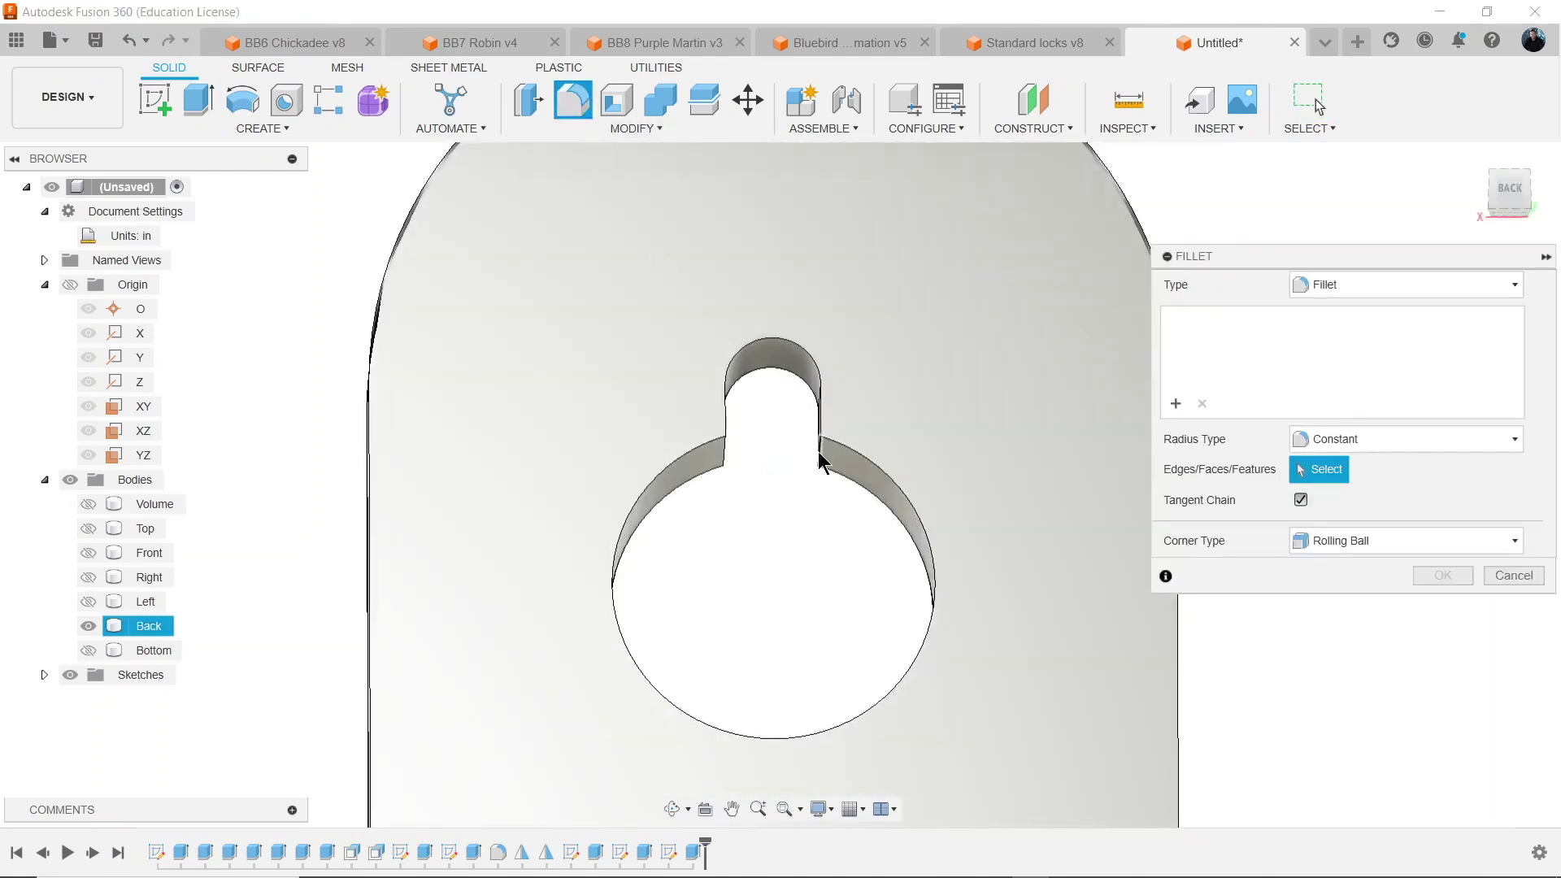
click(724, 451)
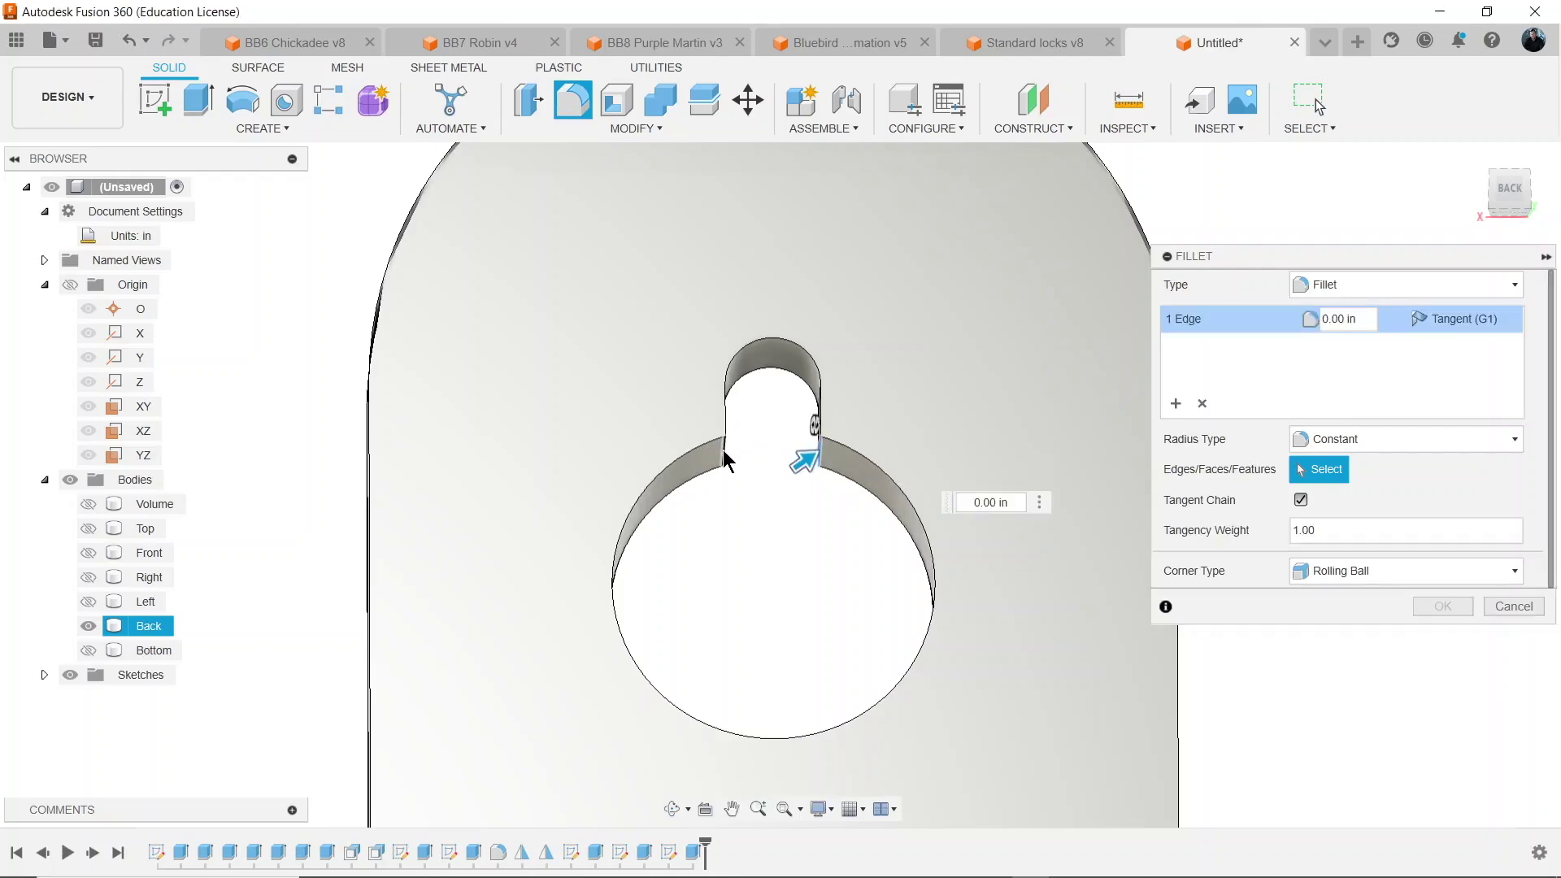
text(t)
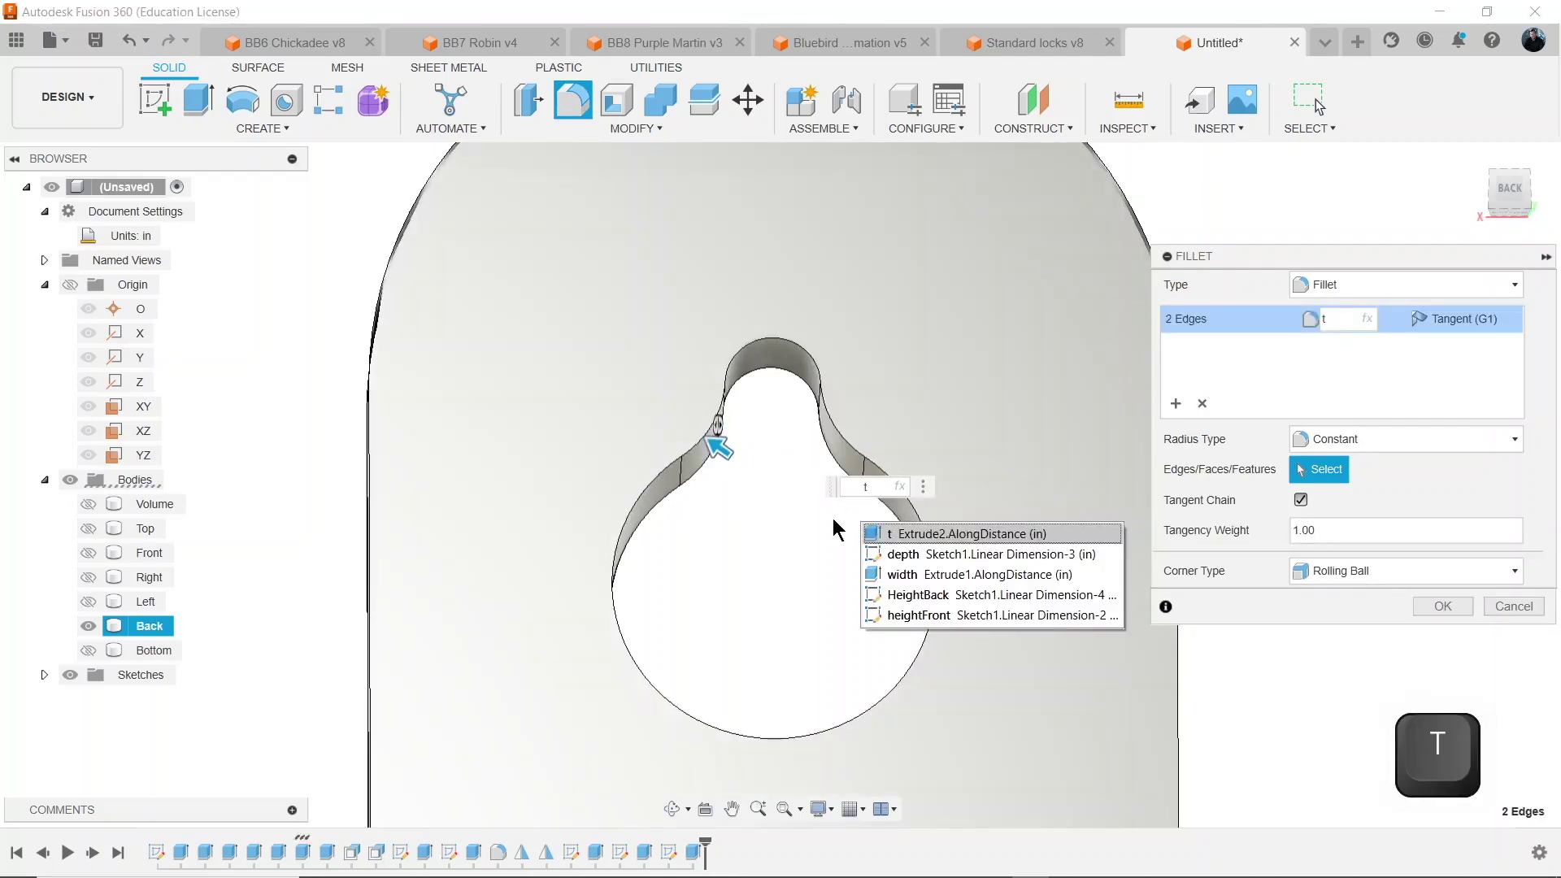
Fillet the two selected keyhole edges on the back panel with radius t.
key(Return)
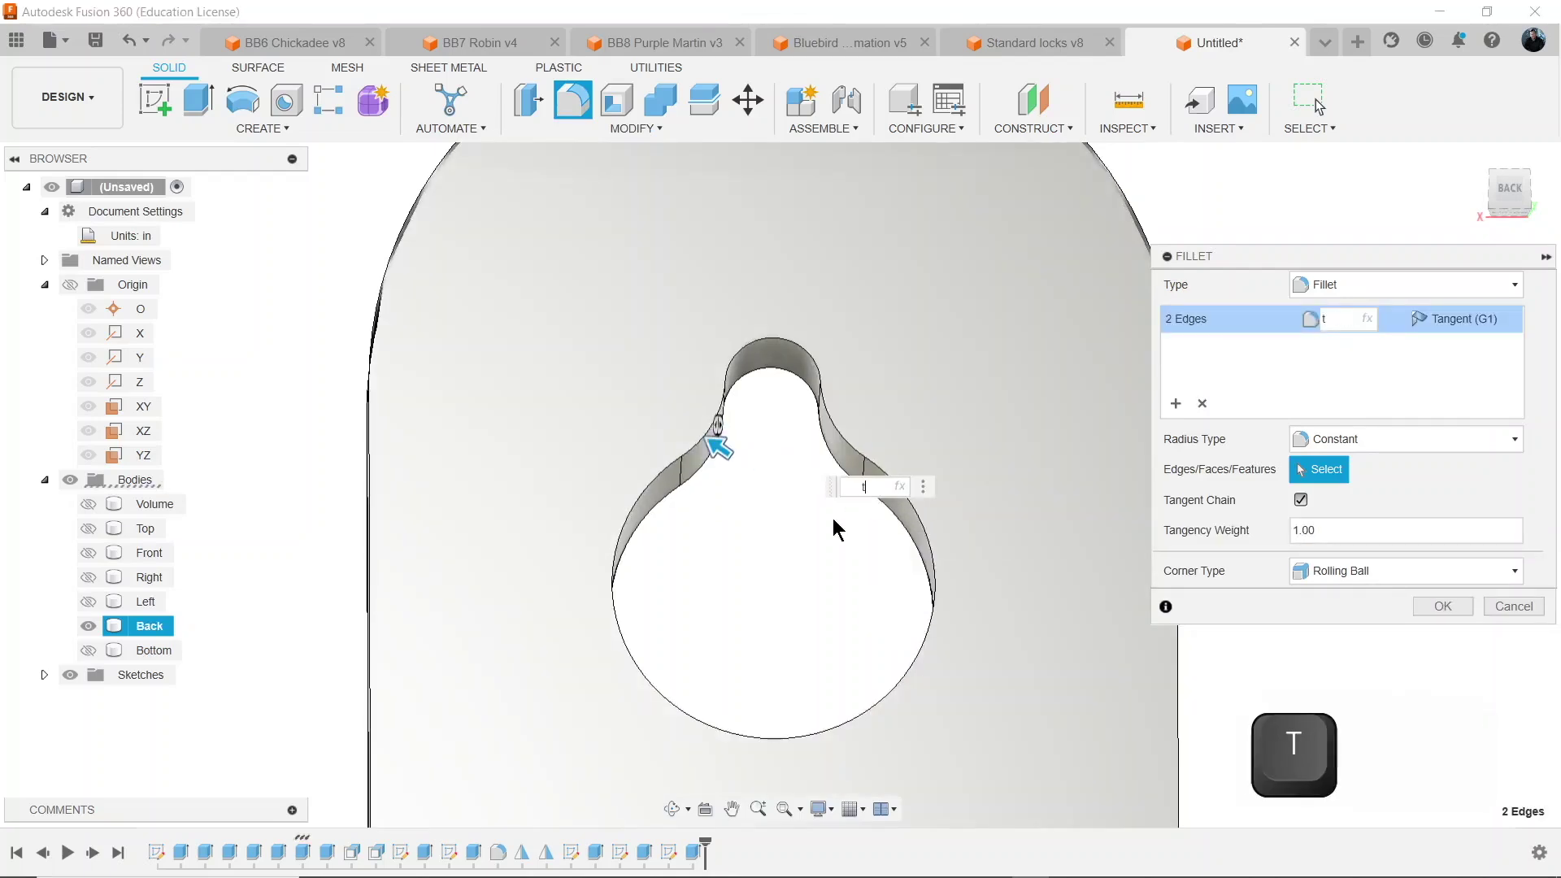
click(1420, 608)
Start a sketch on the back panel's face and draw a rectangle about 0.14 by 0.39 in rising from the bottom tab's lower edge.
scroll(1170, 561, down, 3)
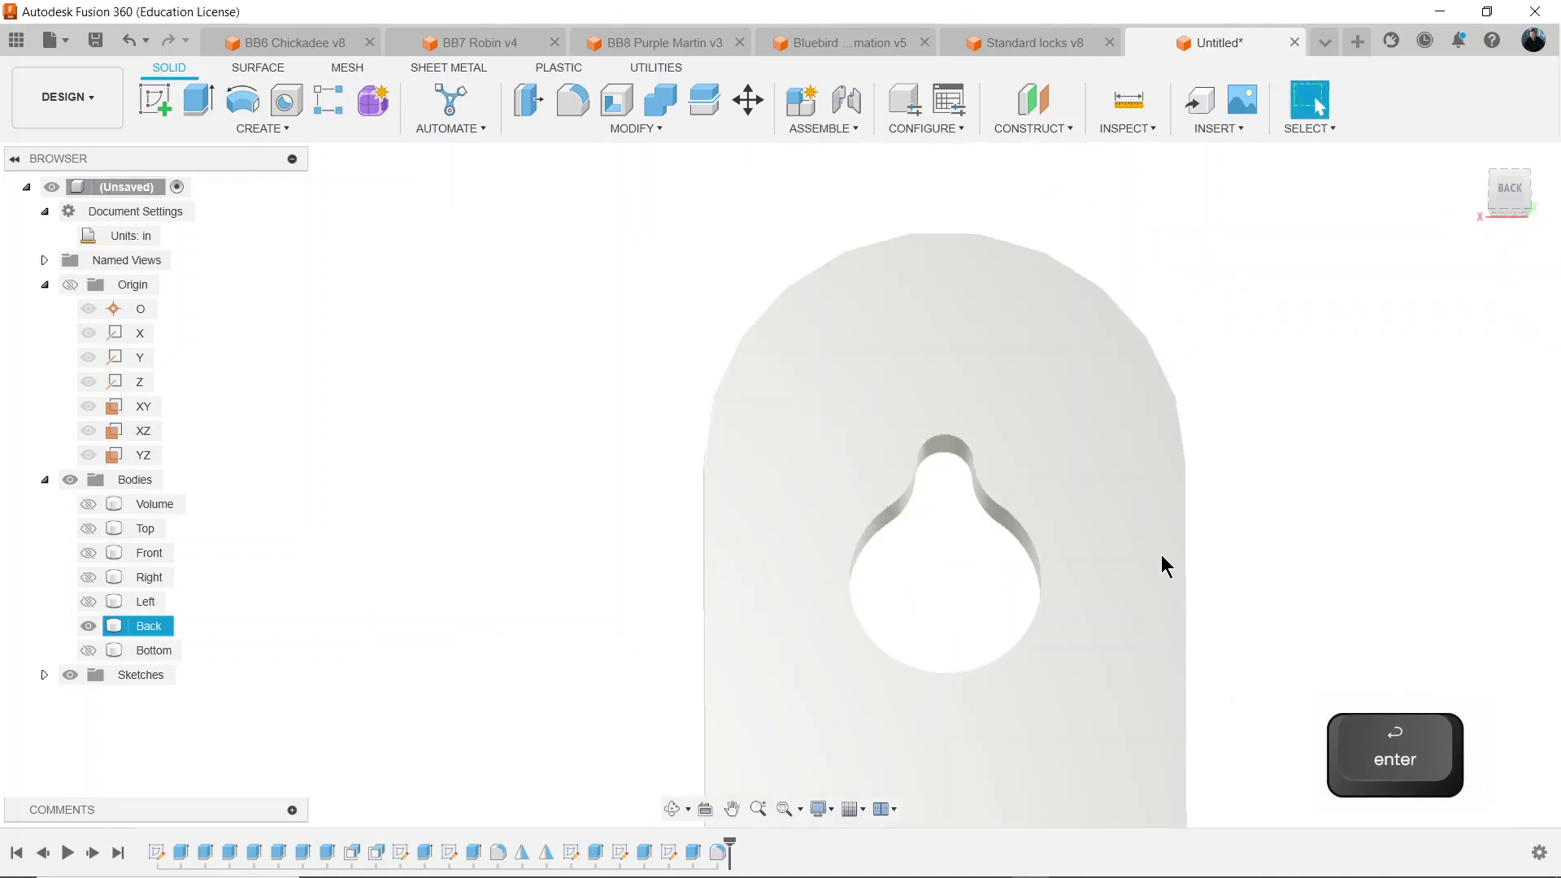
scroll(1084, 564, down, 5)
middle_drag(1083, 648, 901, 534)
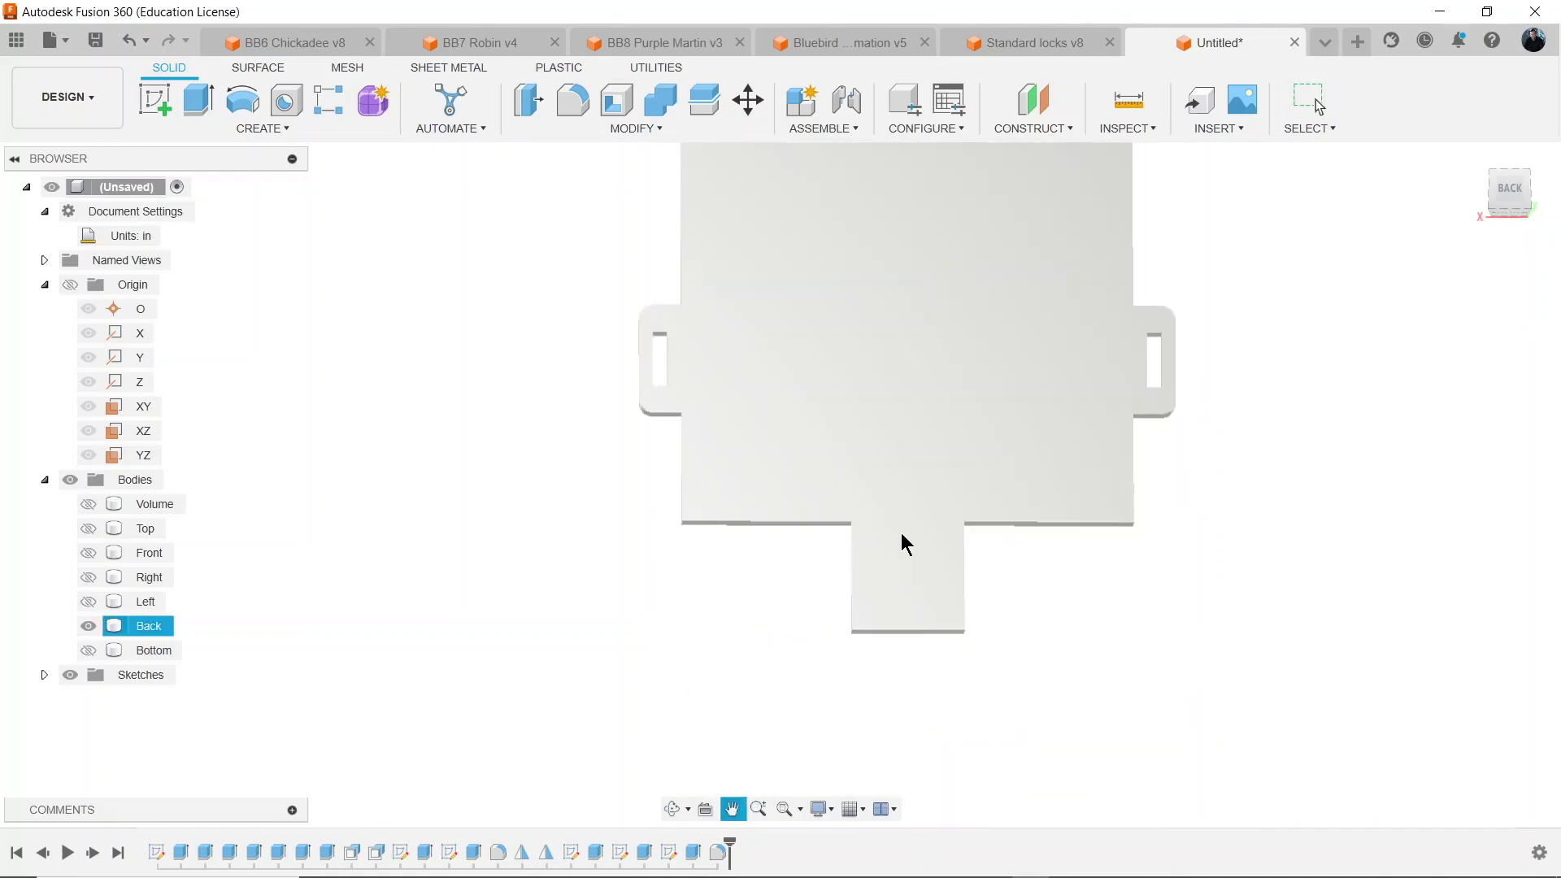
scroll(898, 580, up, 5)
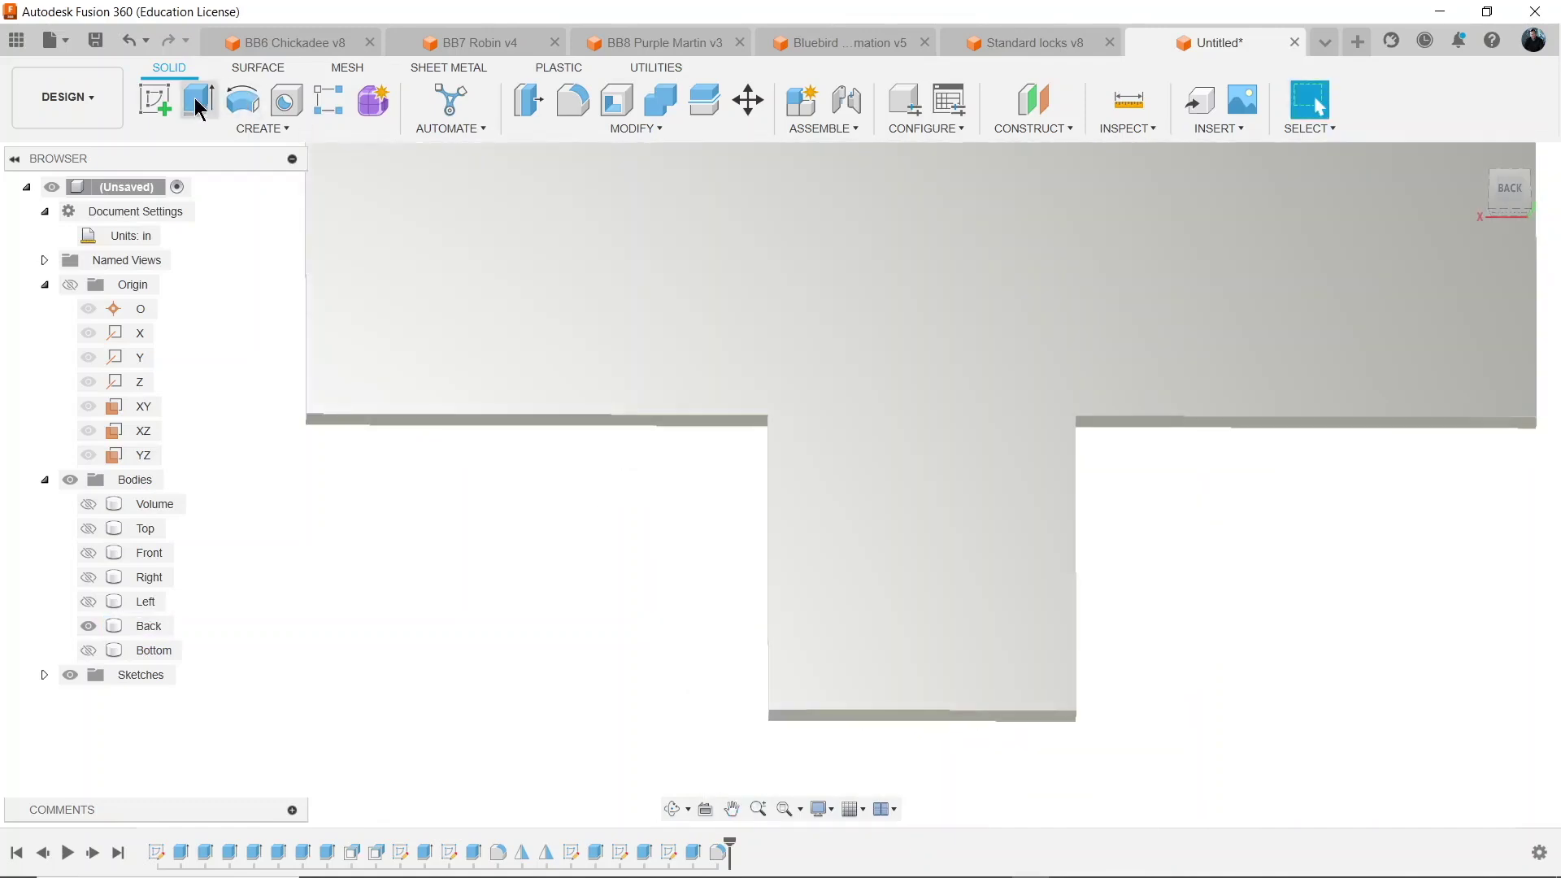
click(151, 112)
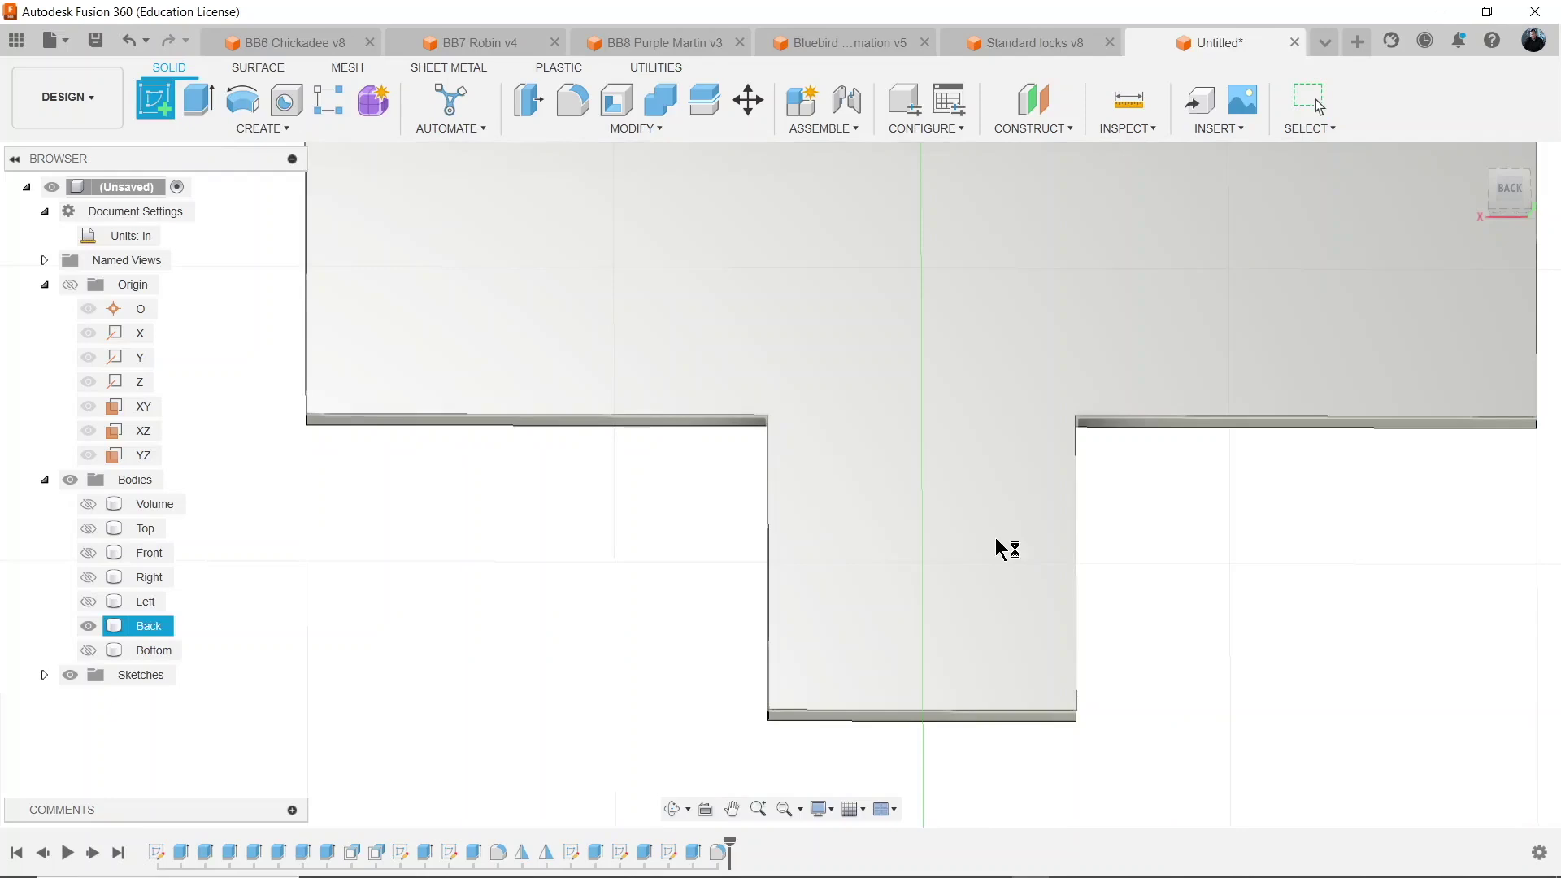
click(994, 538)
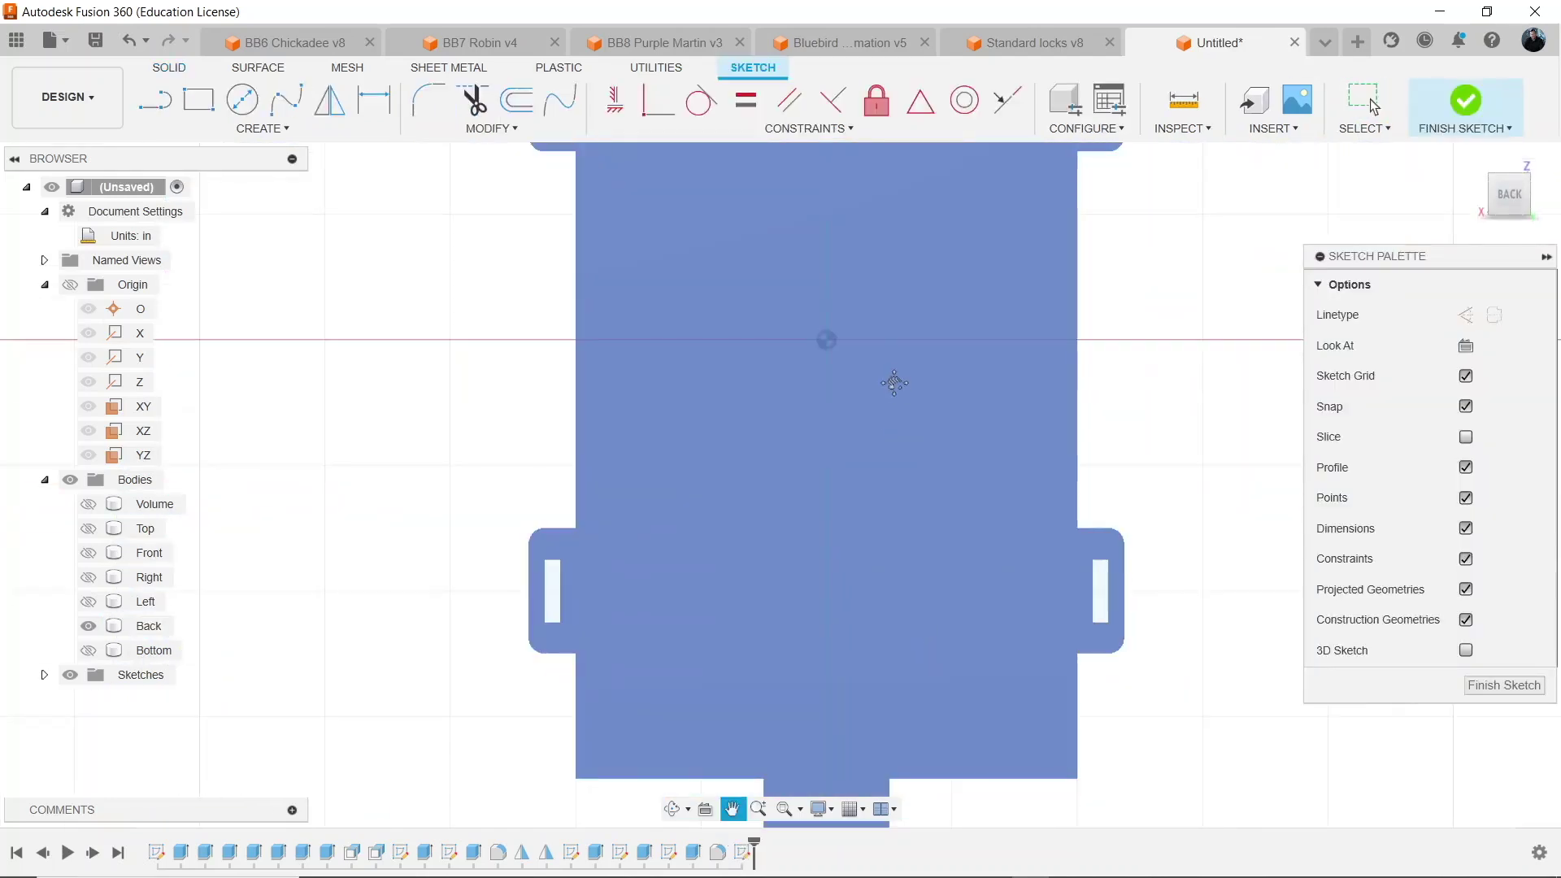
scroll(877, 601, up, 4)
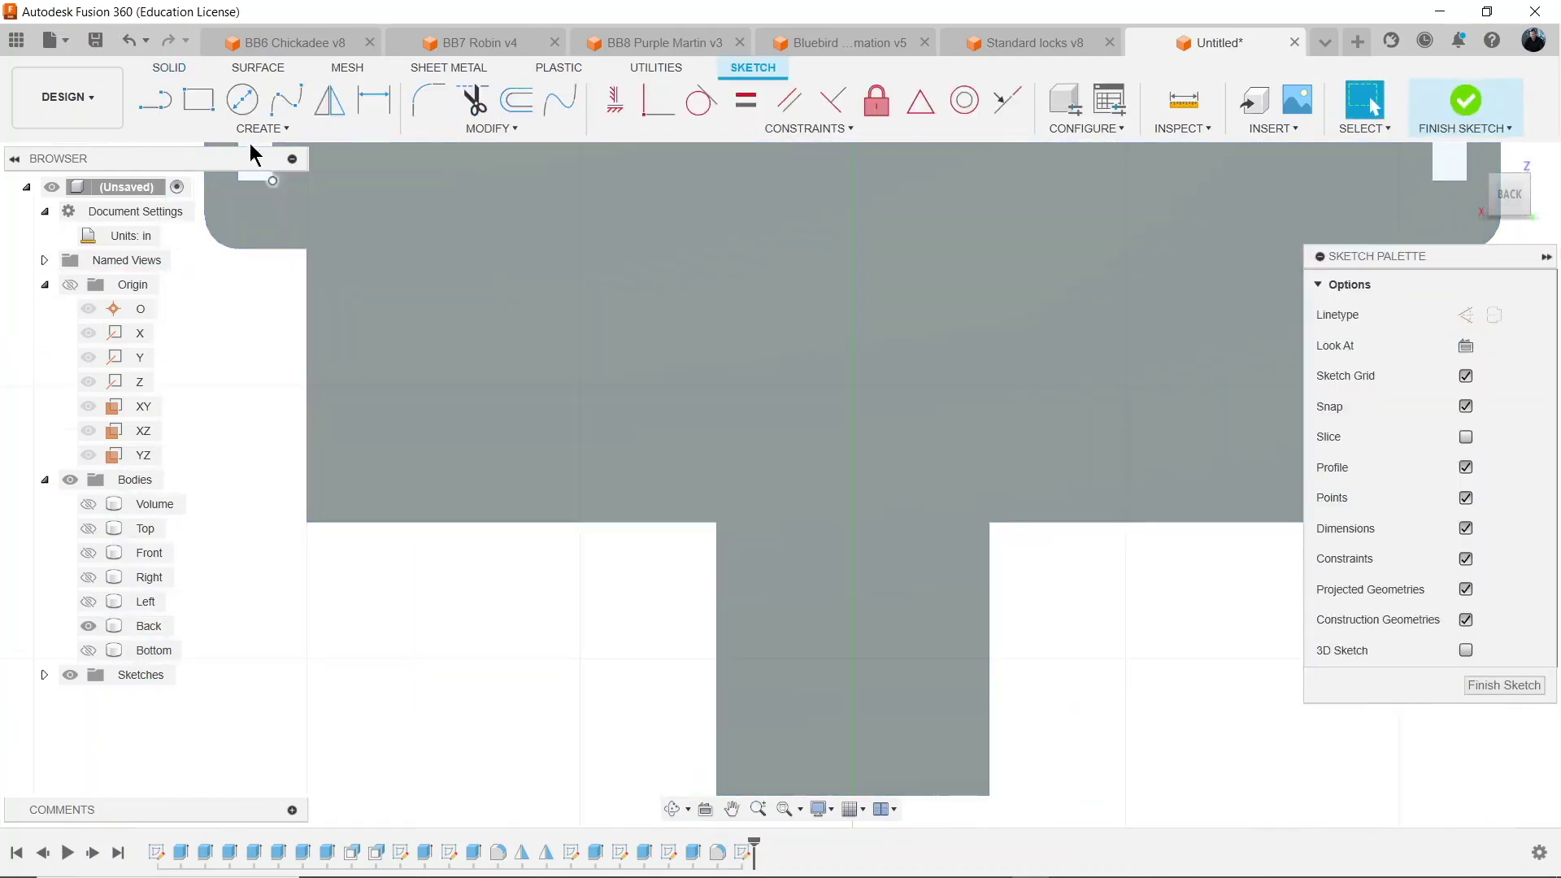
key(r)
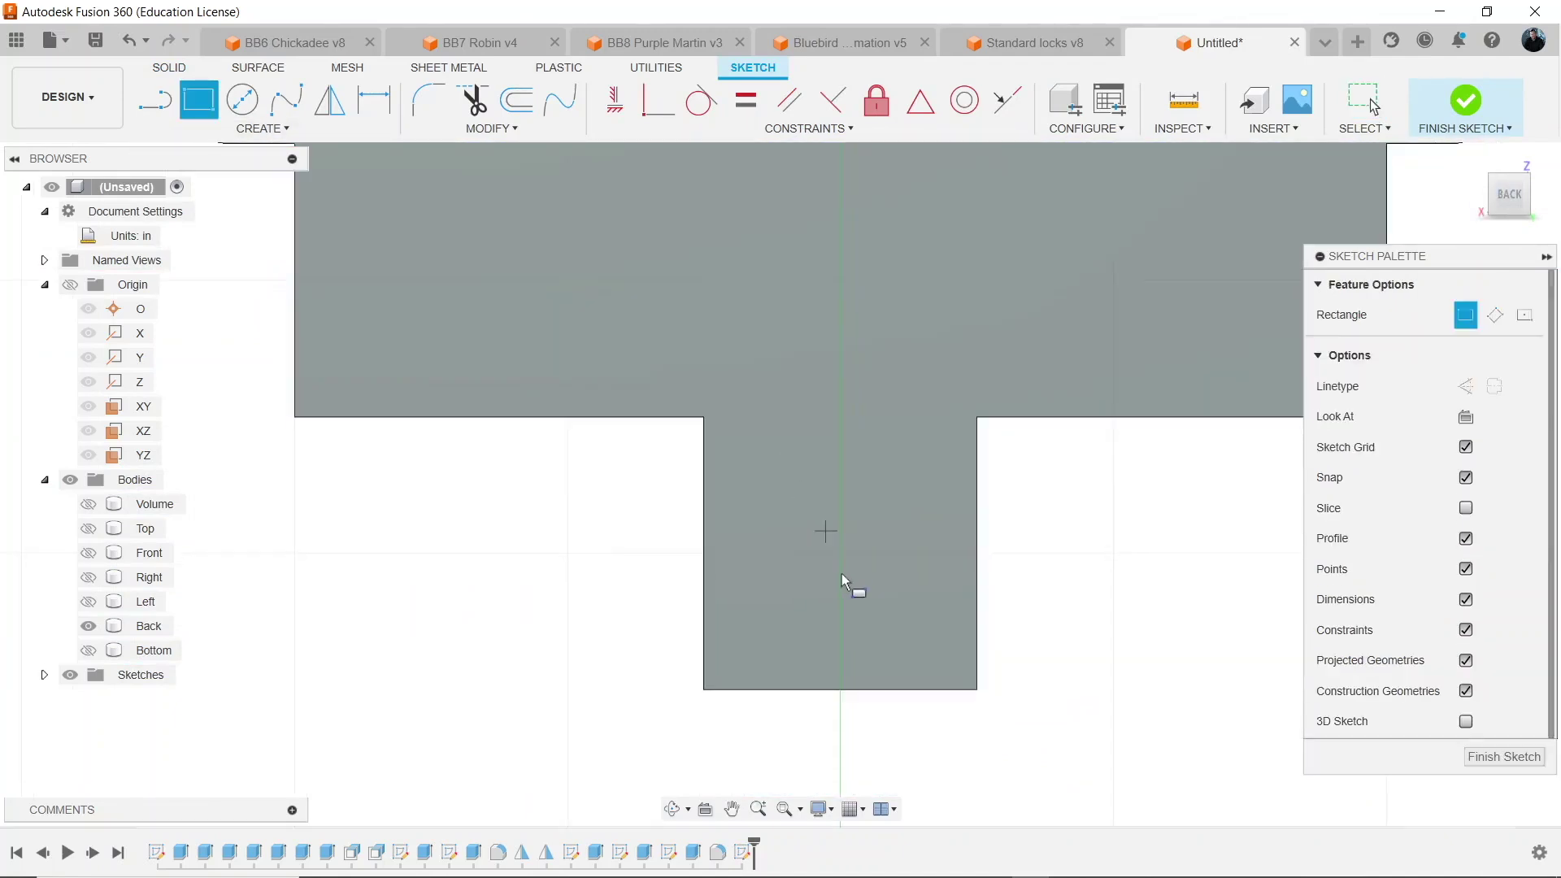
click(819, 582)
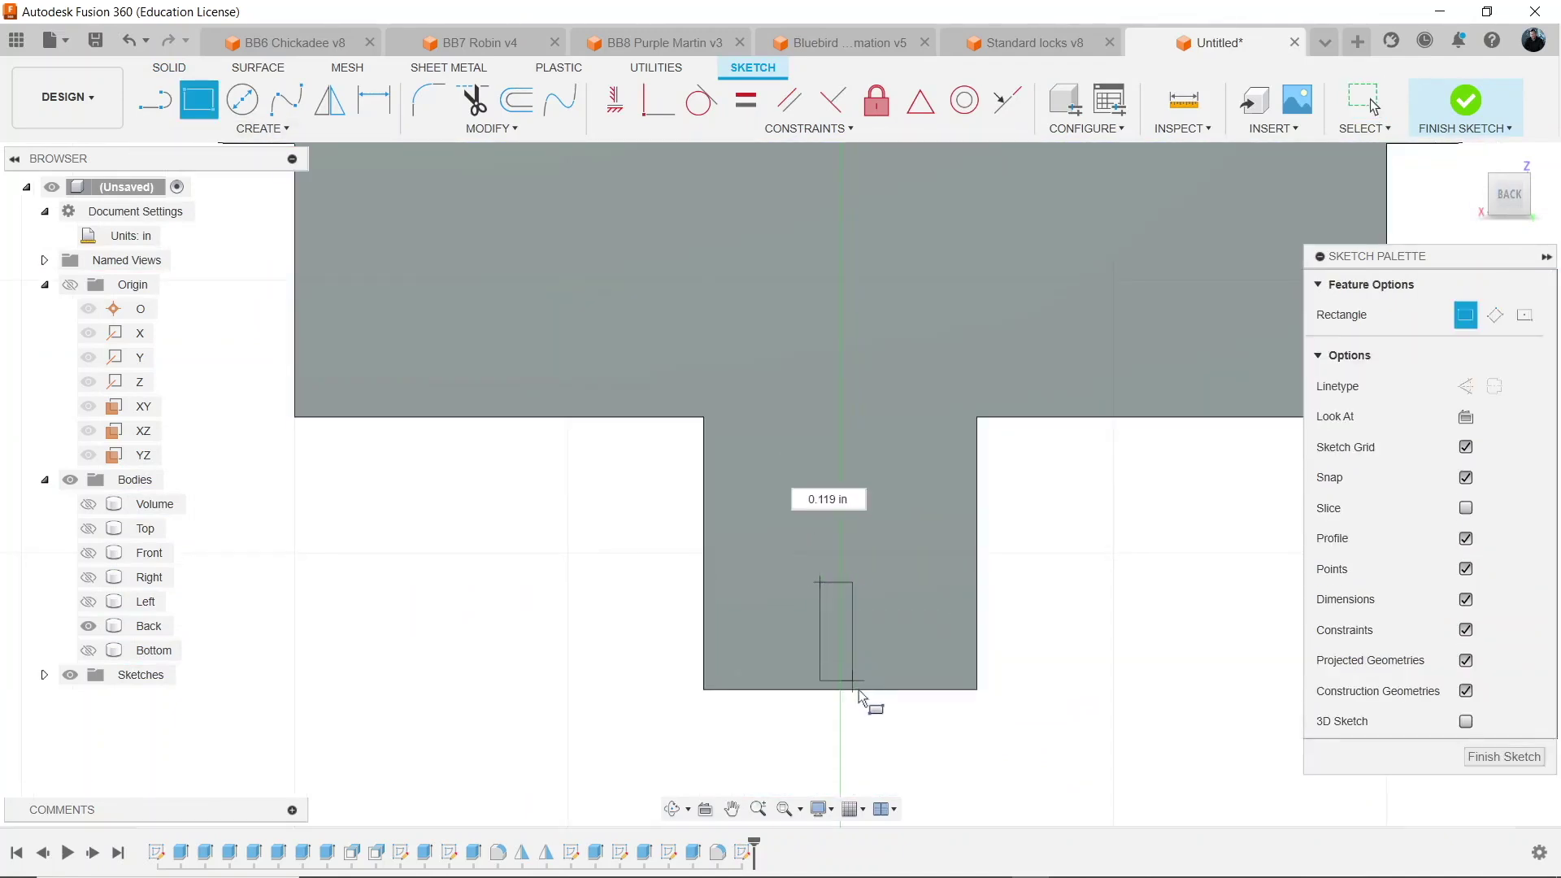
key(Return)
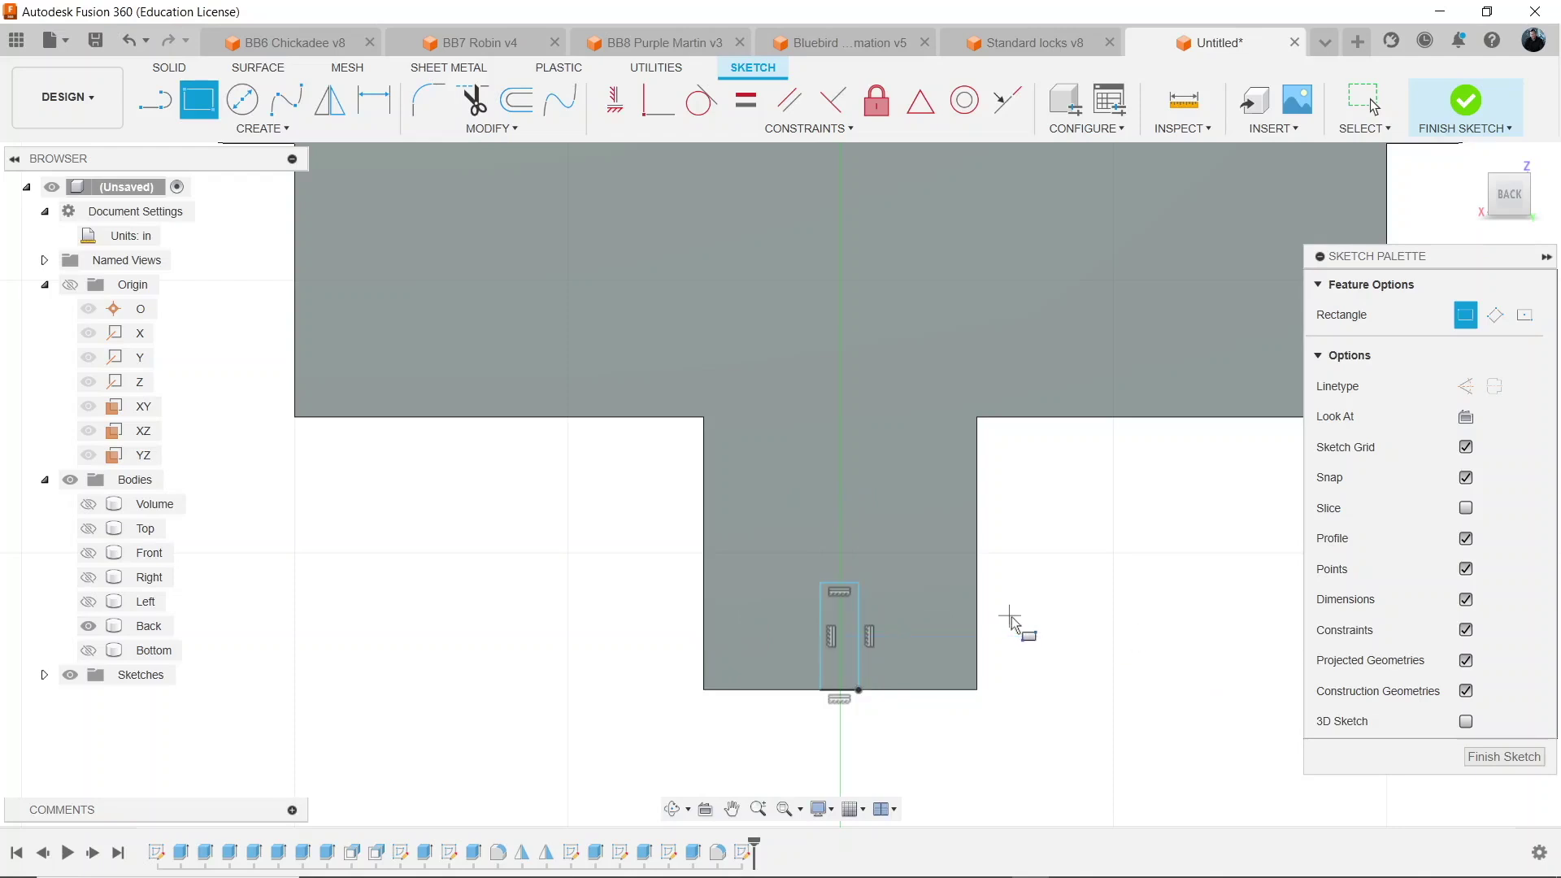
key(Escape)
Dimension the rectangle's width between its two vertical sides to 3 mm.
key(d)
click(822, 615)
click(859, 620)
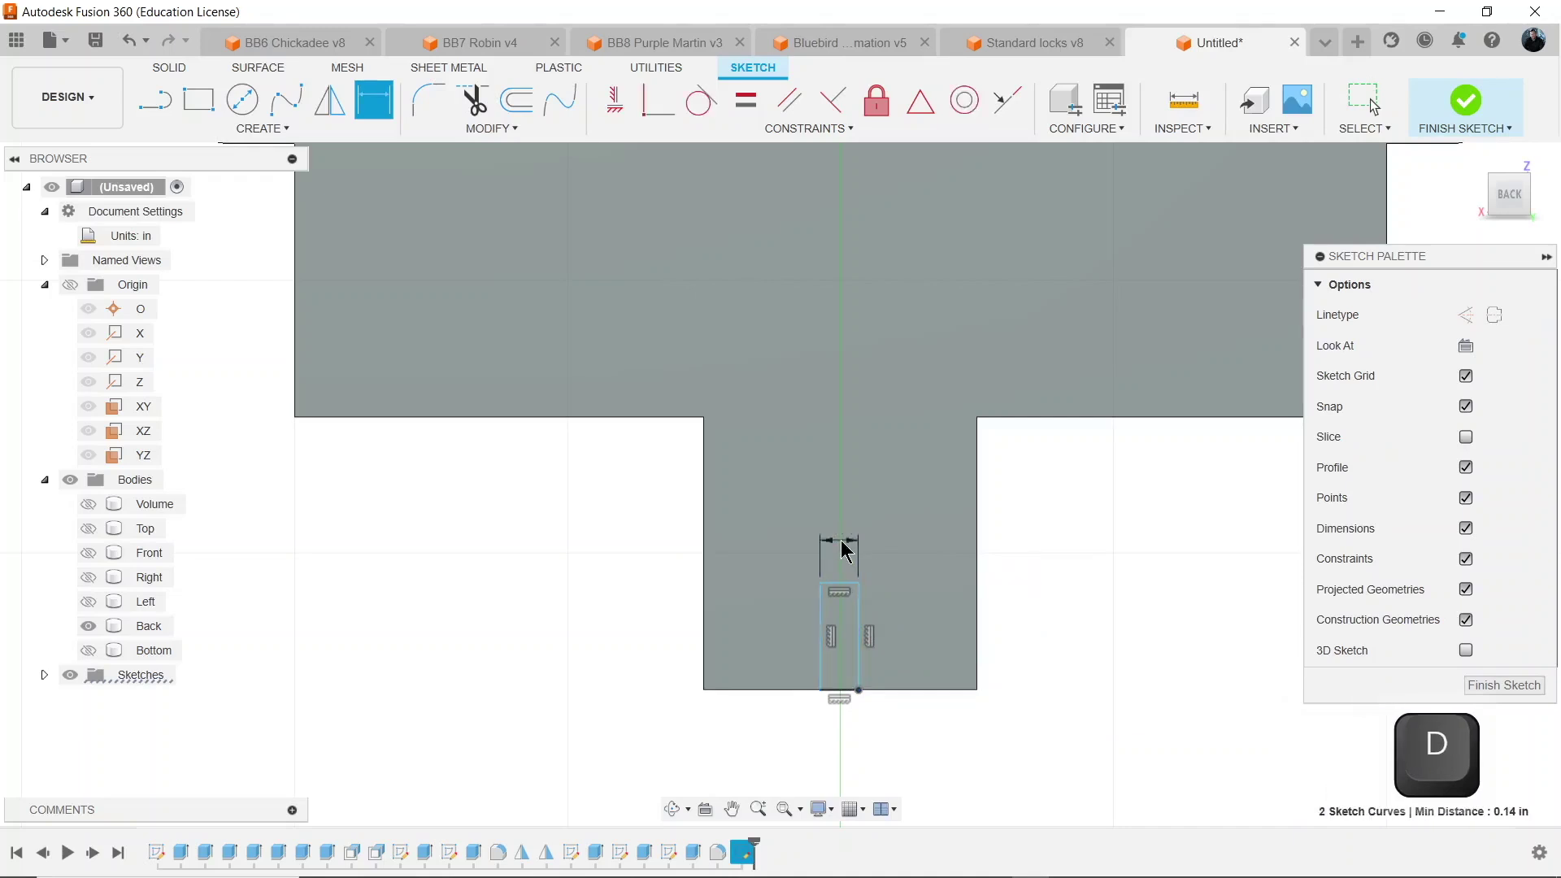
click(842, 550)
text(3mm)
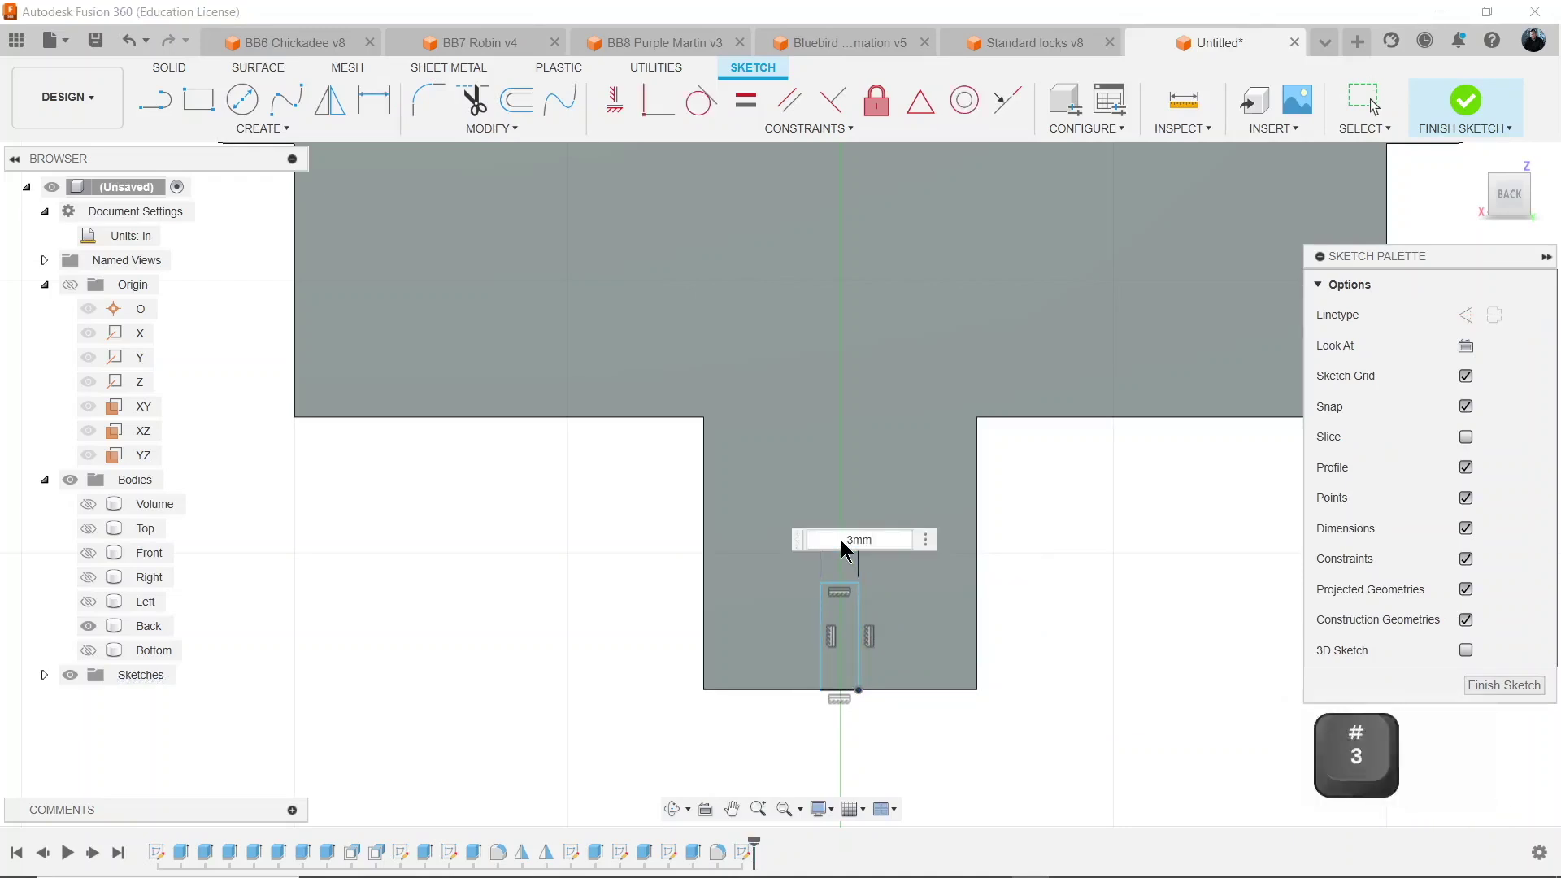
key(Return)
key(Return)
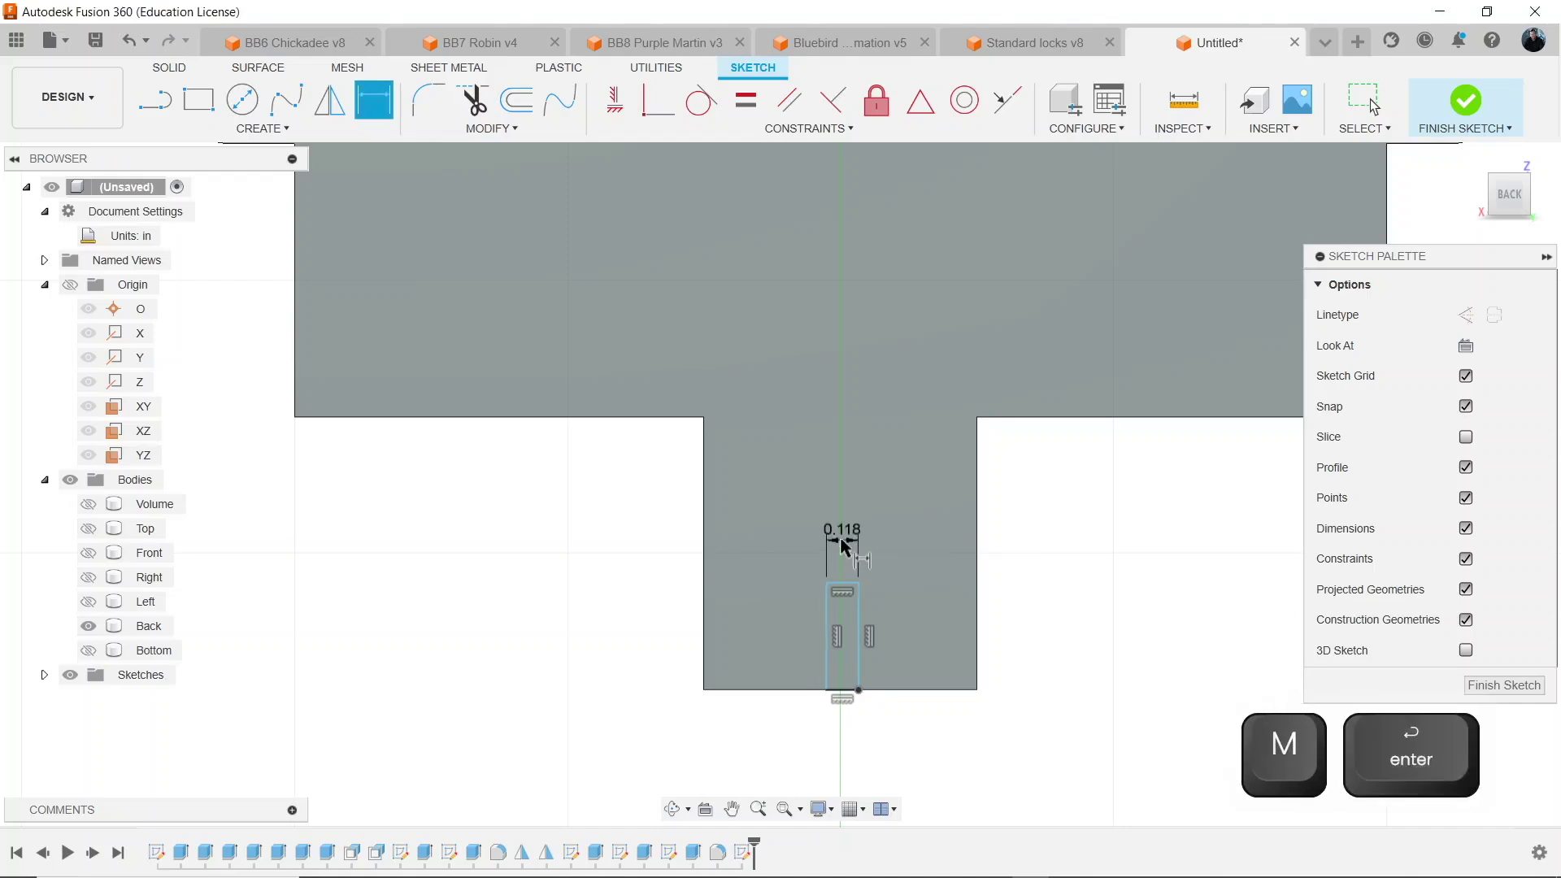
Center the rectangle by dimensioning its vertical side from the origin to half the rectangle's width dimension (d59/2).
scroll(840, 529, up, 2)
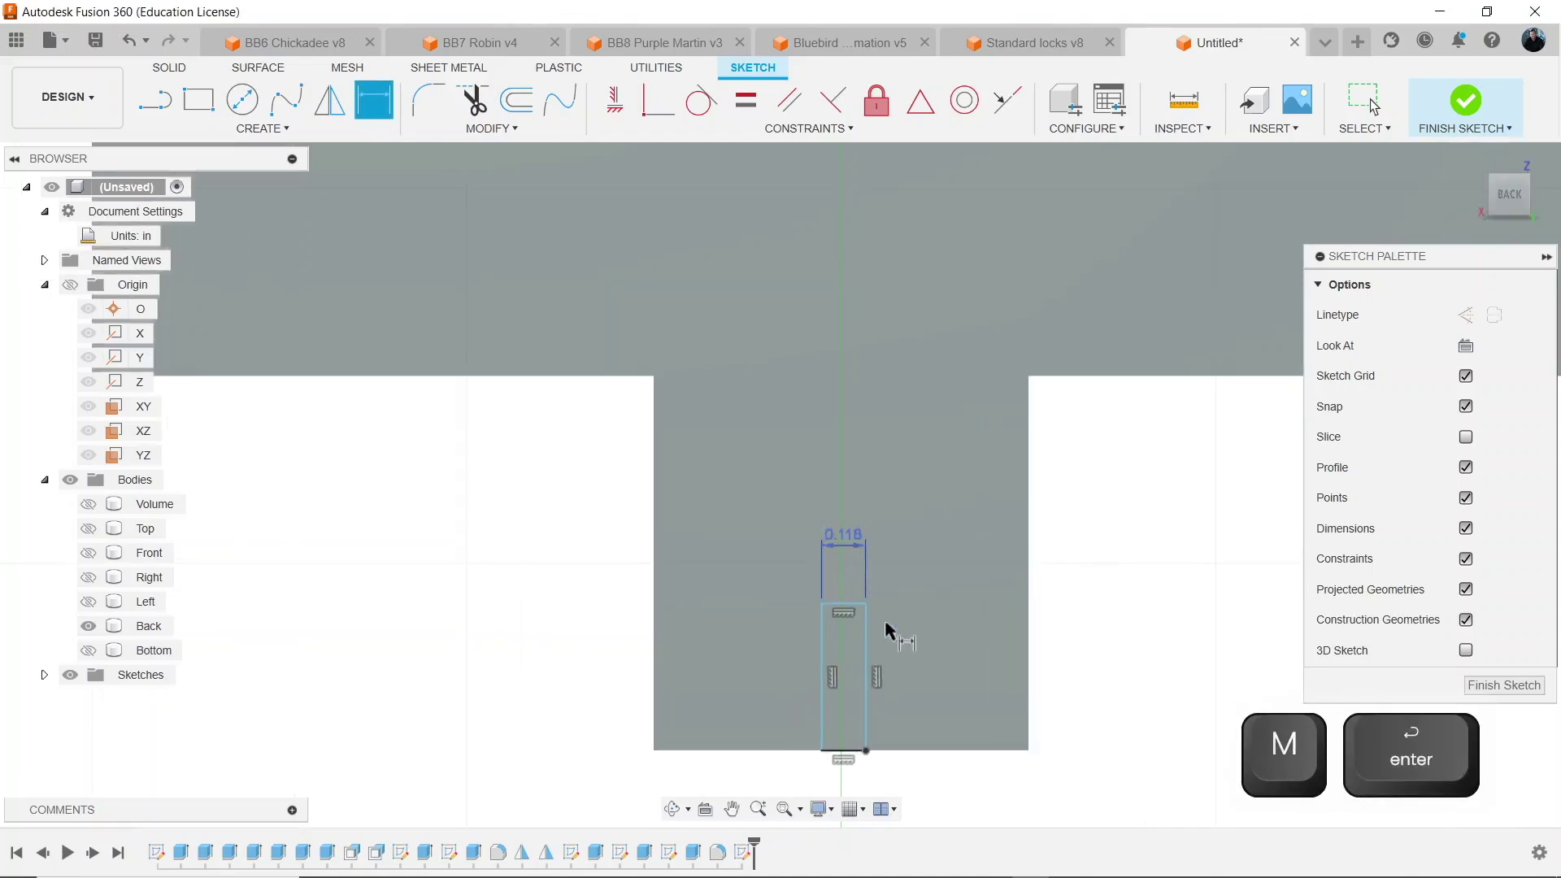
key(d)
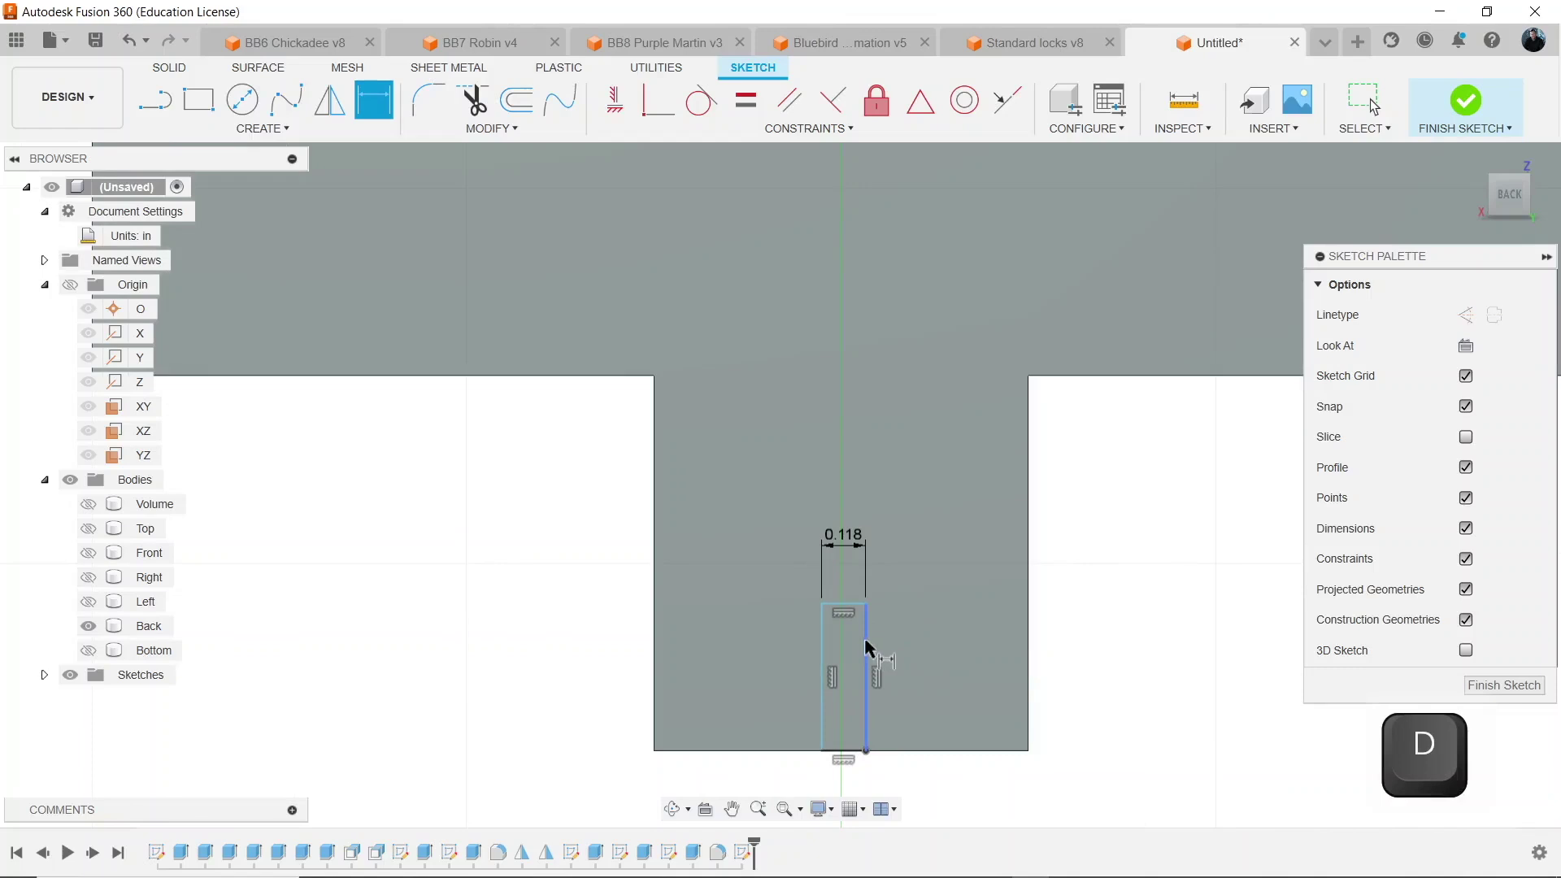
click(865, 638)
scroll(918, 398, down, 1)
scroll(898, 341, up, 3)
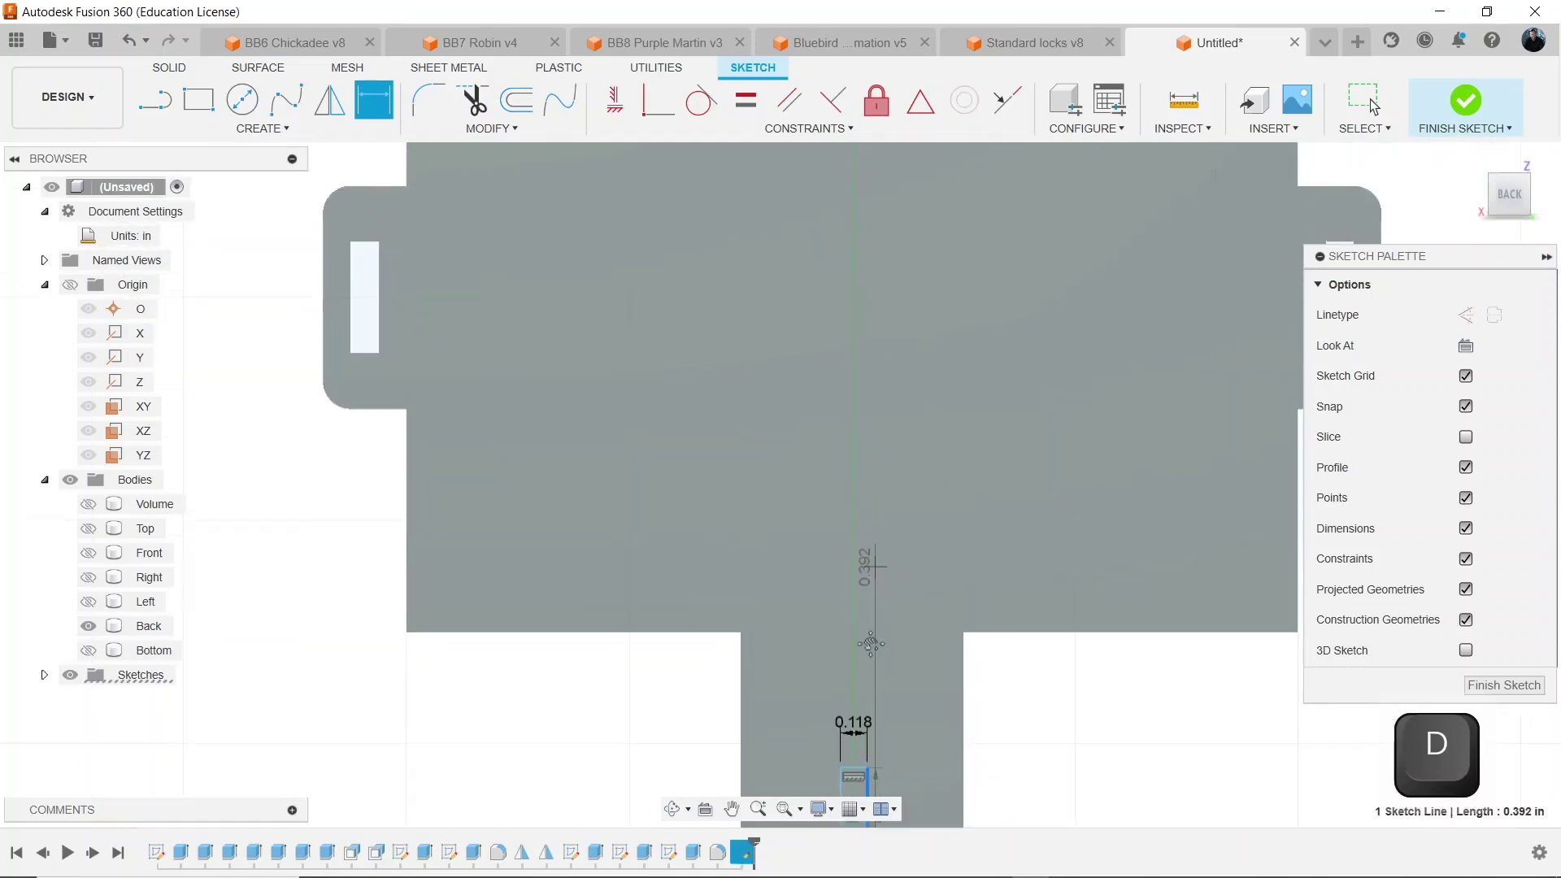
middle_drag(901, 510, 890, 797)
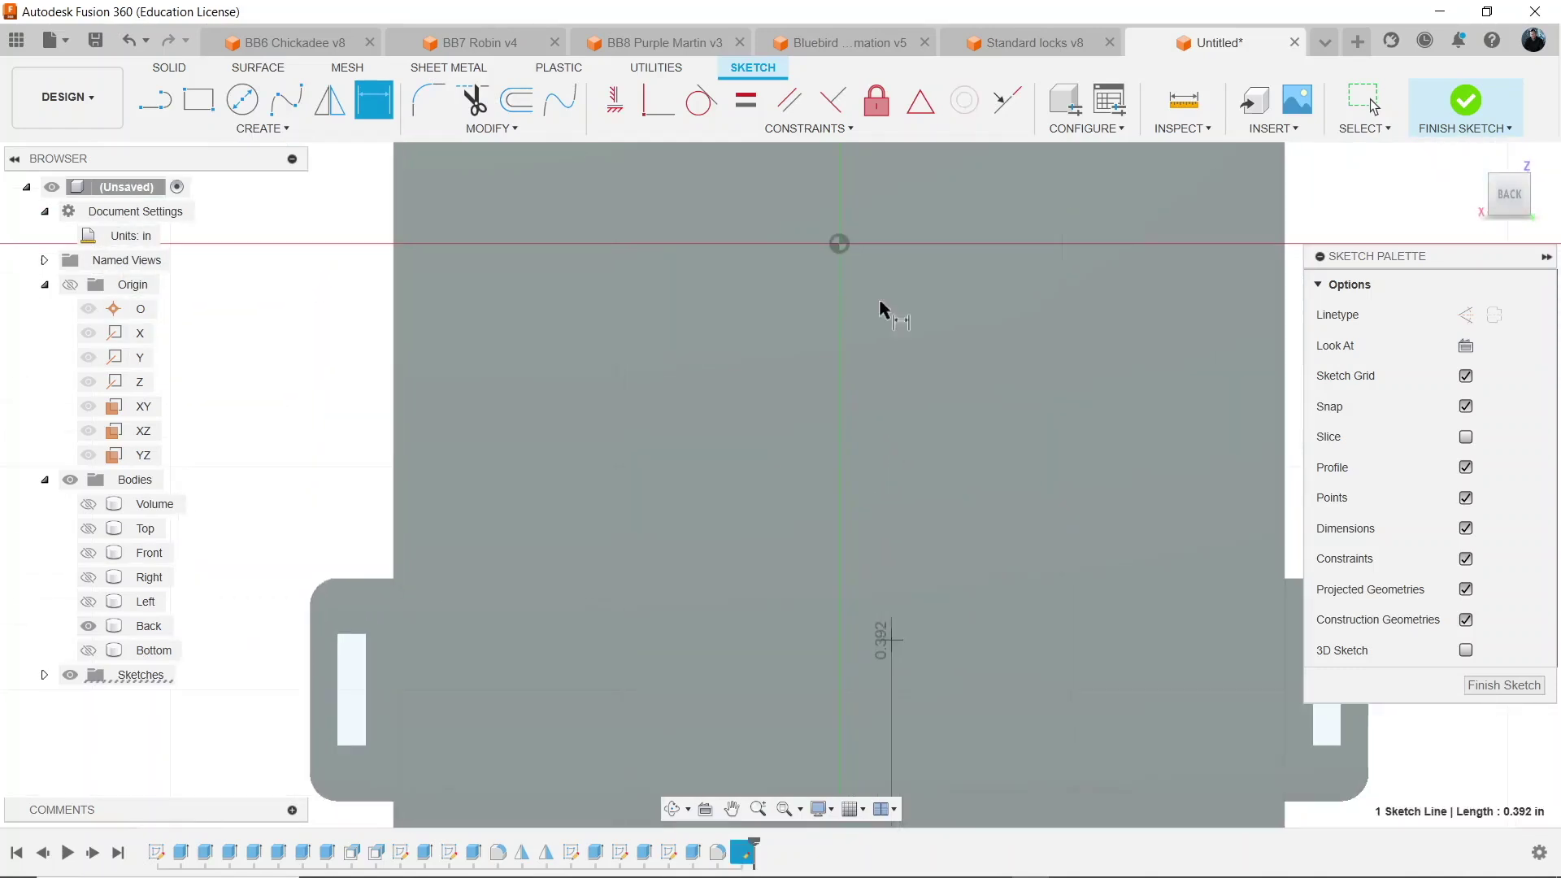
click(868, 726)
middle_drag(868, 726, 916, 362)
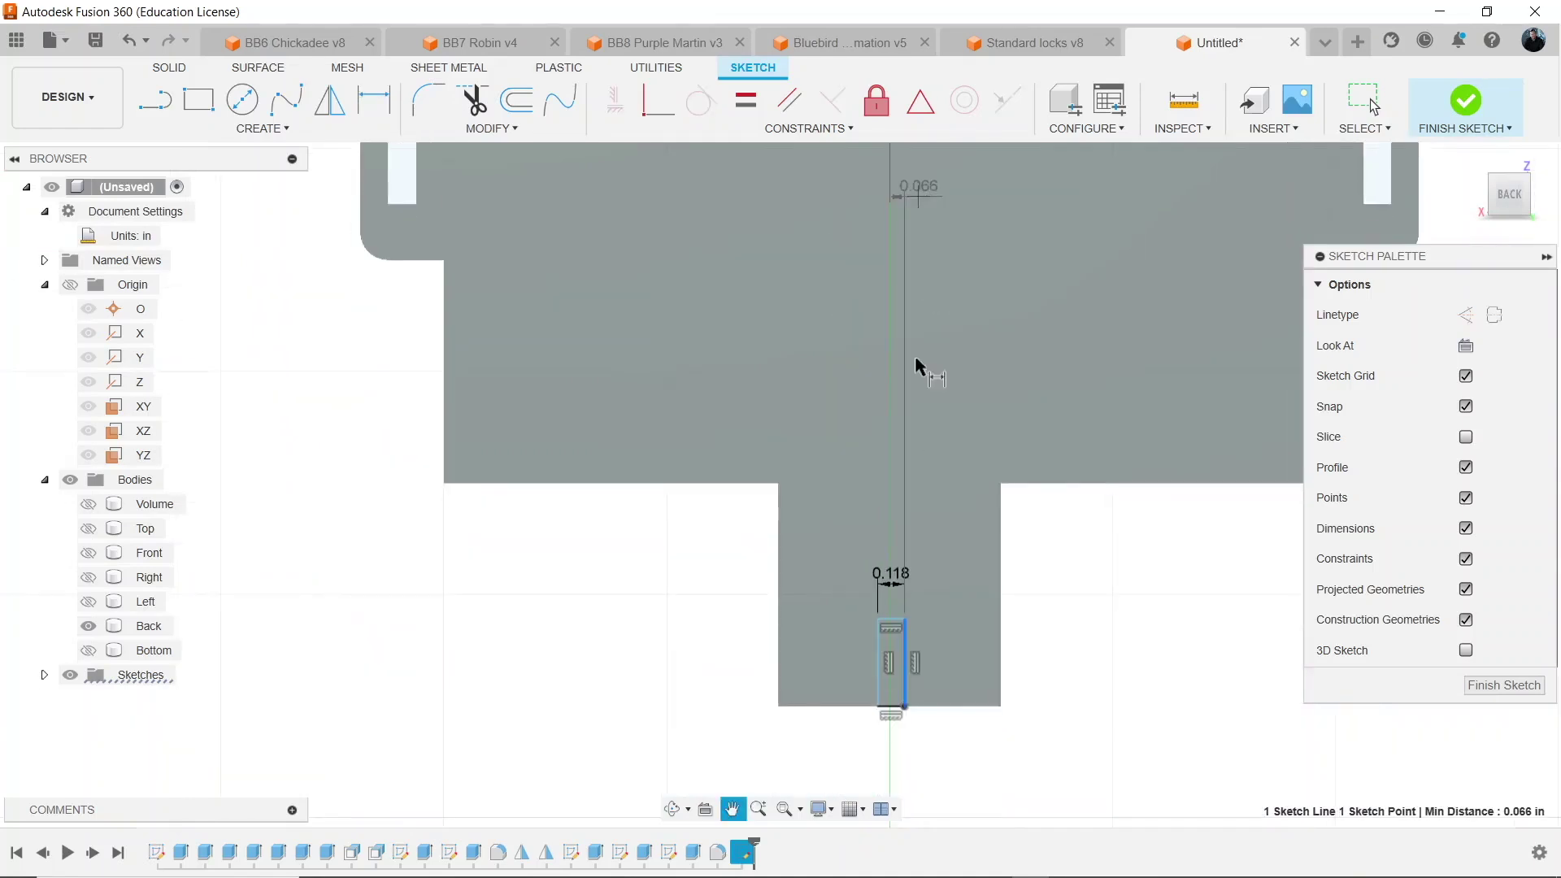
key(d)
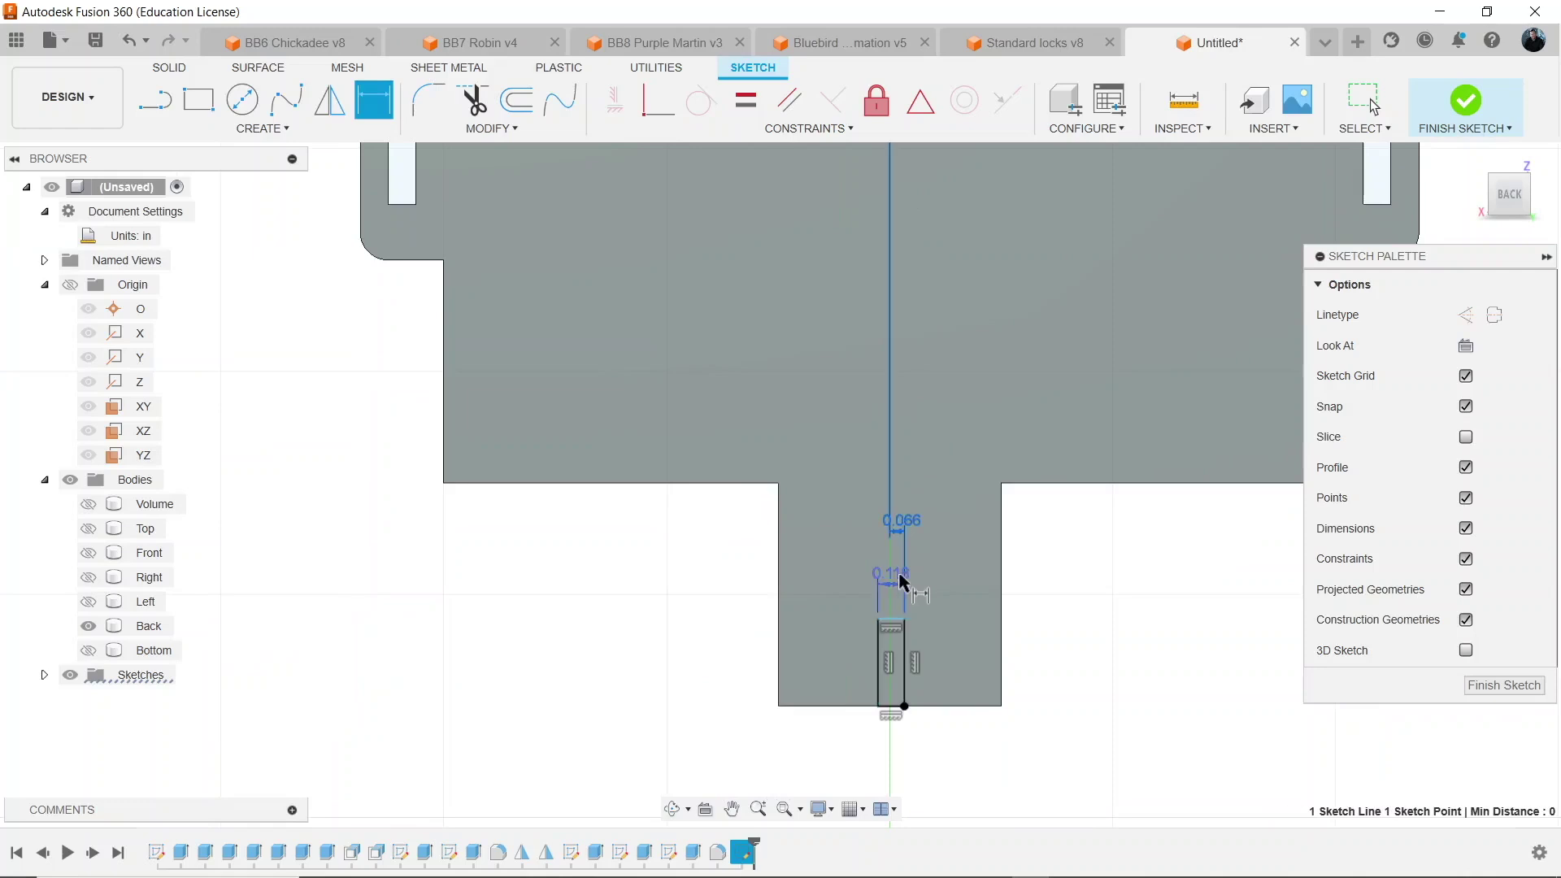
click(897, 587)
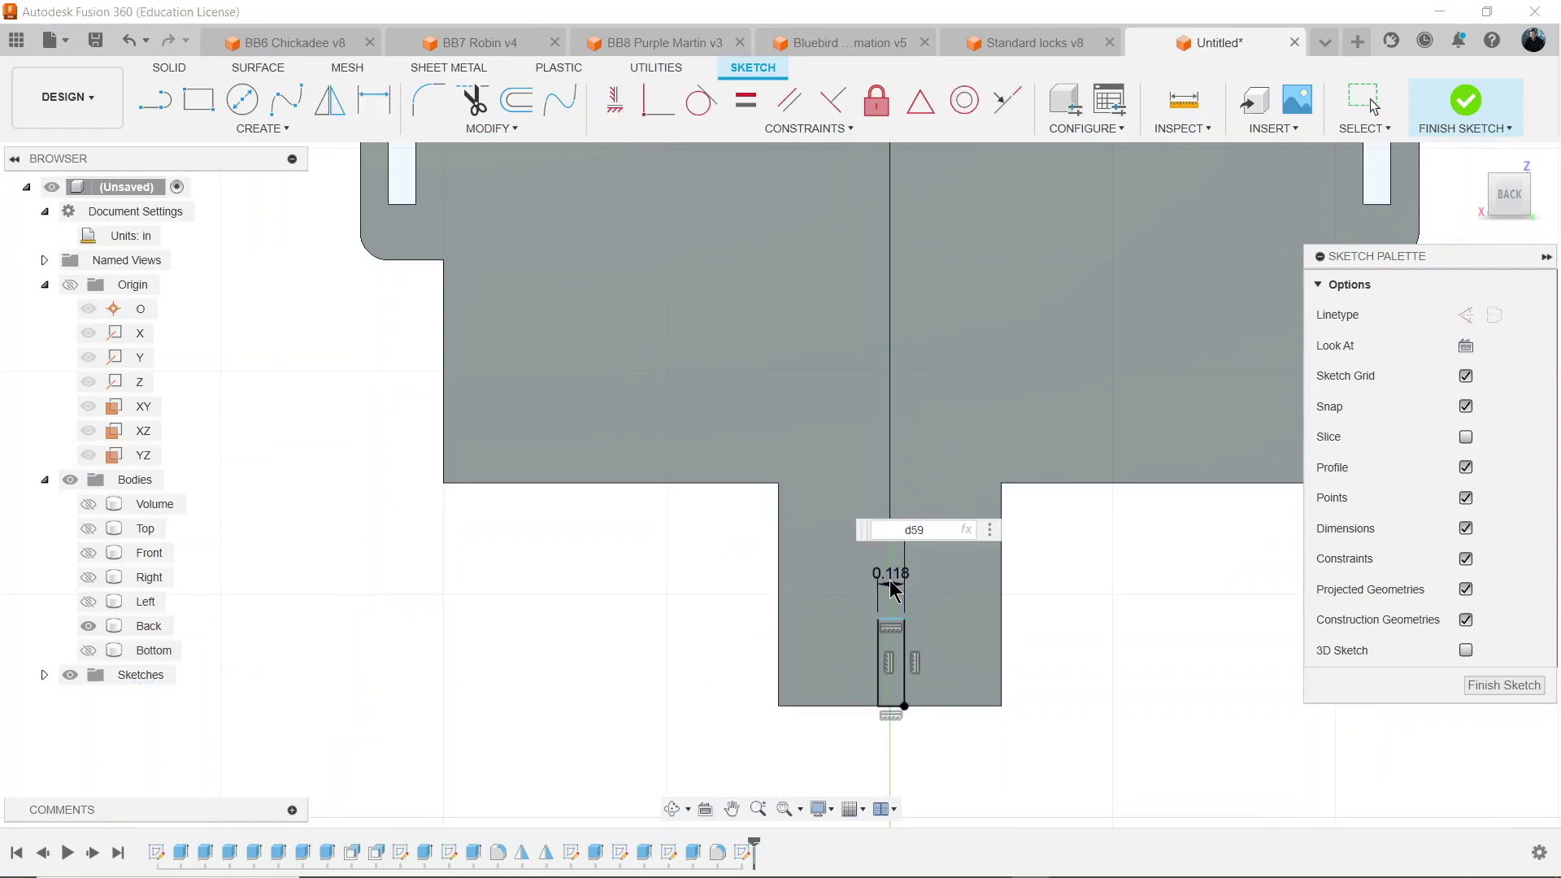
text(/2)
key(Return)
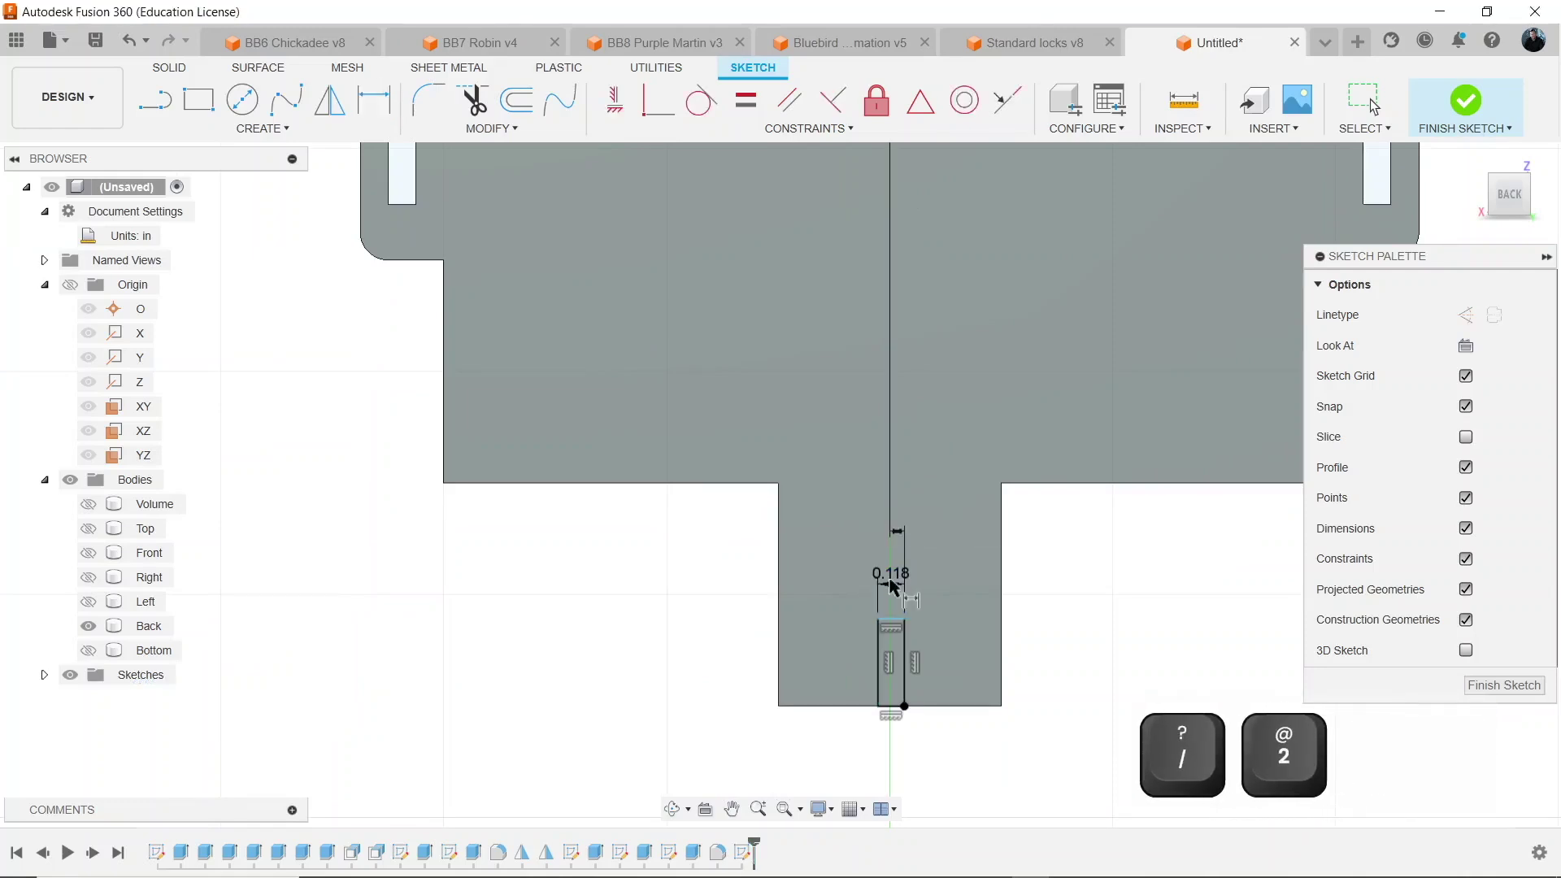
Dimension the rectangle's height between its top and bottom edges to 0.5 in.
scroll(944, 655, up, 3)
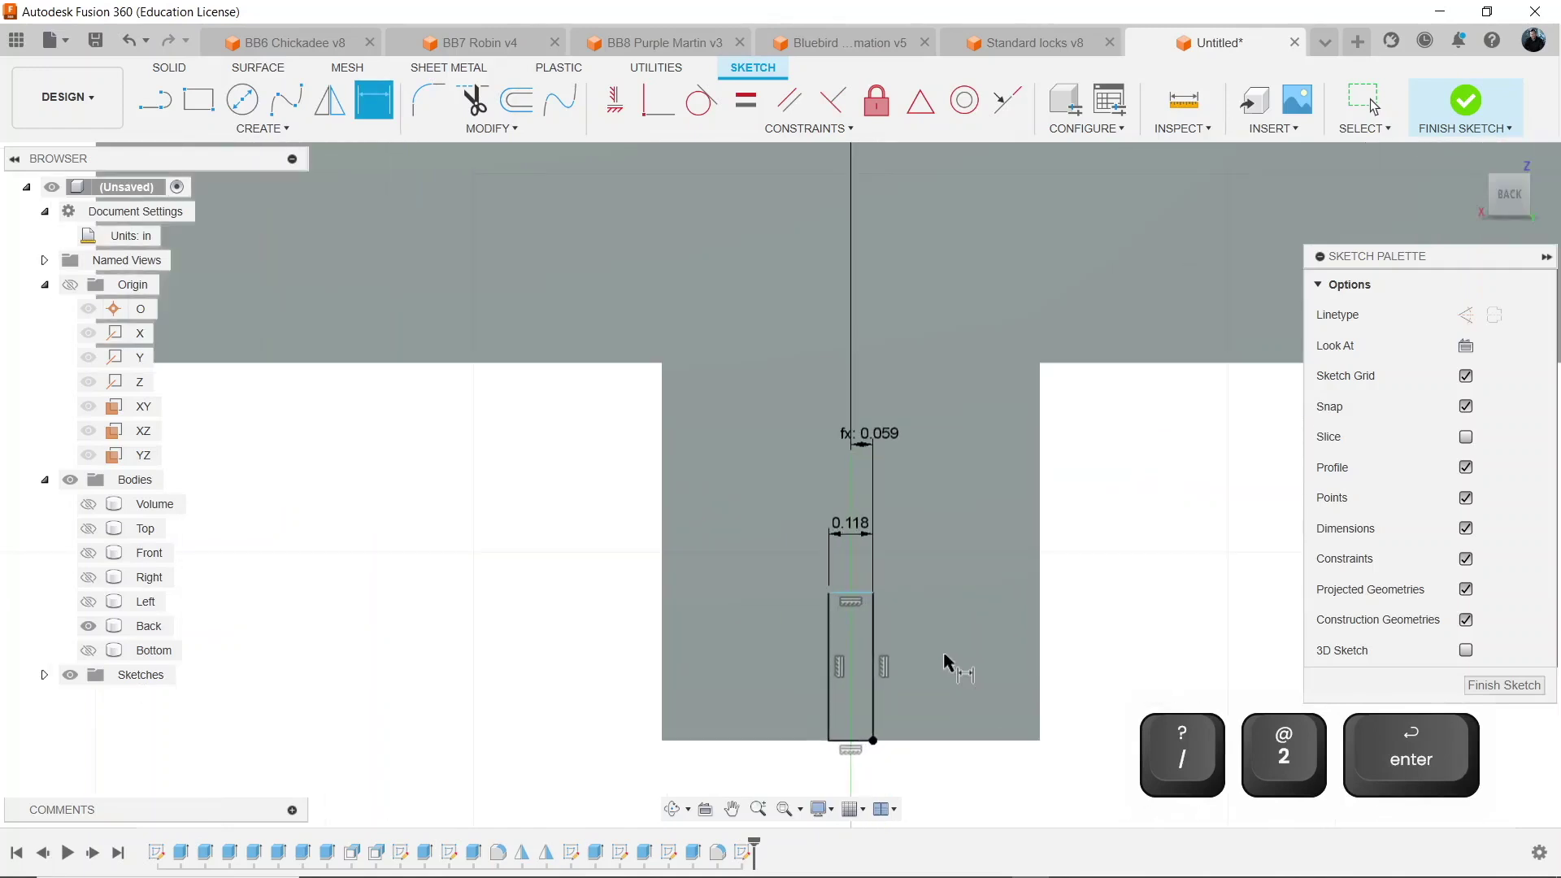
key(d)
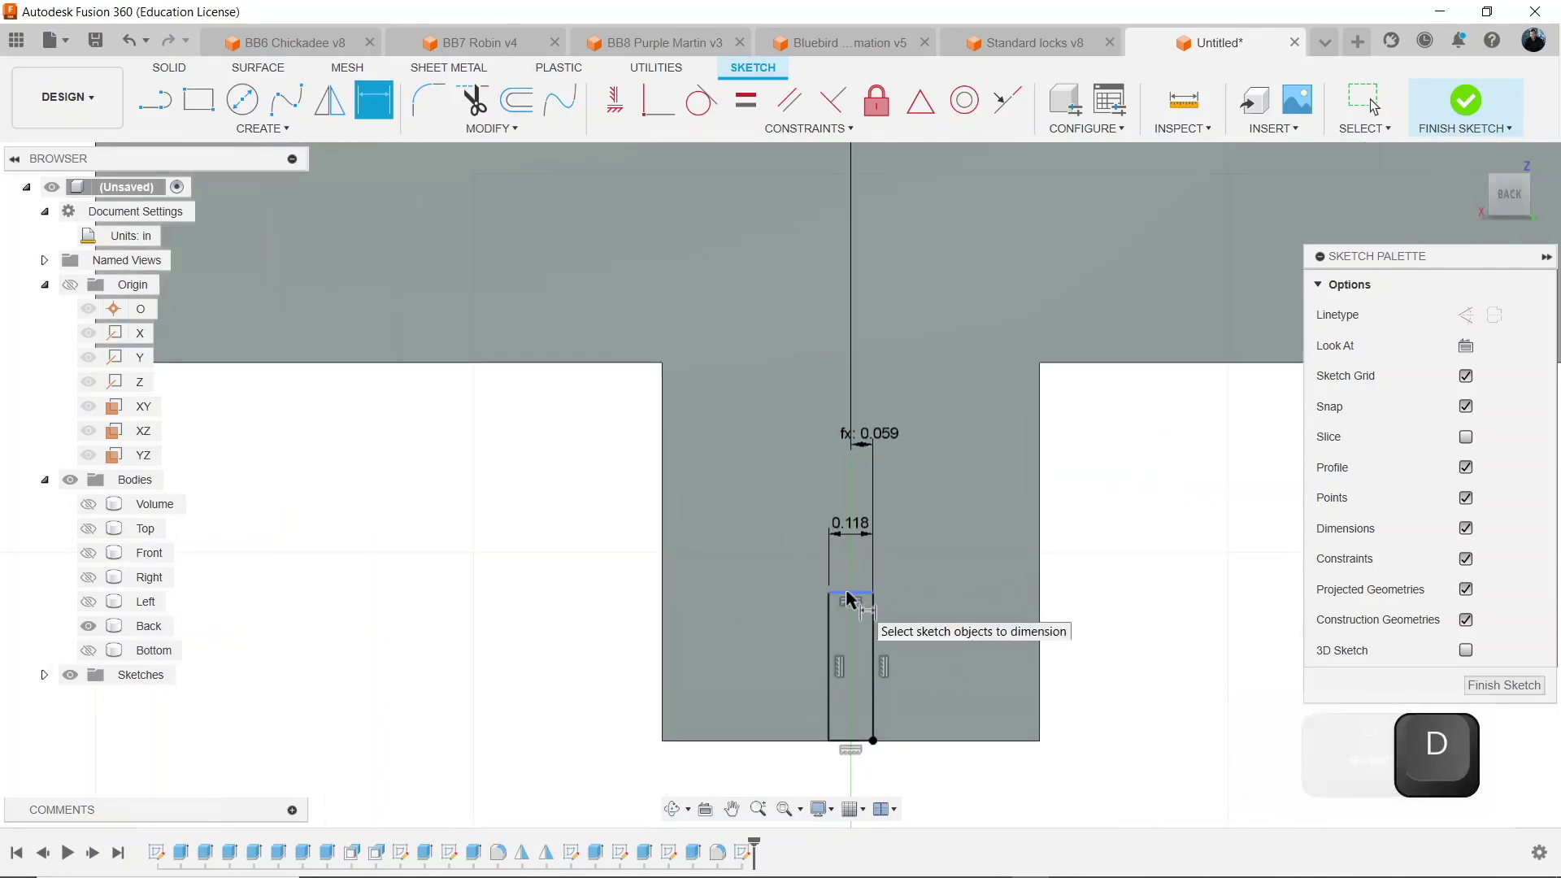
click(853, 741)
click(853, 741)
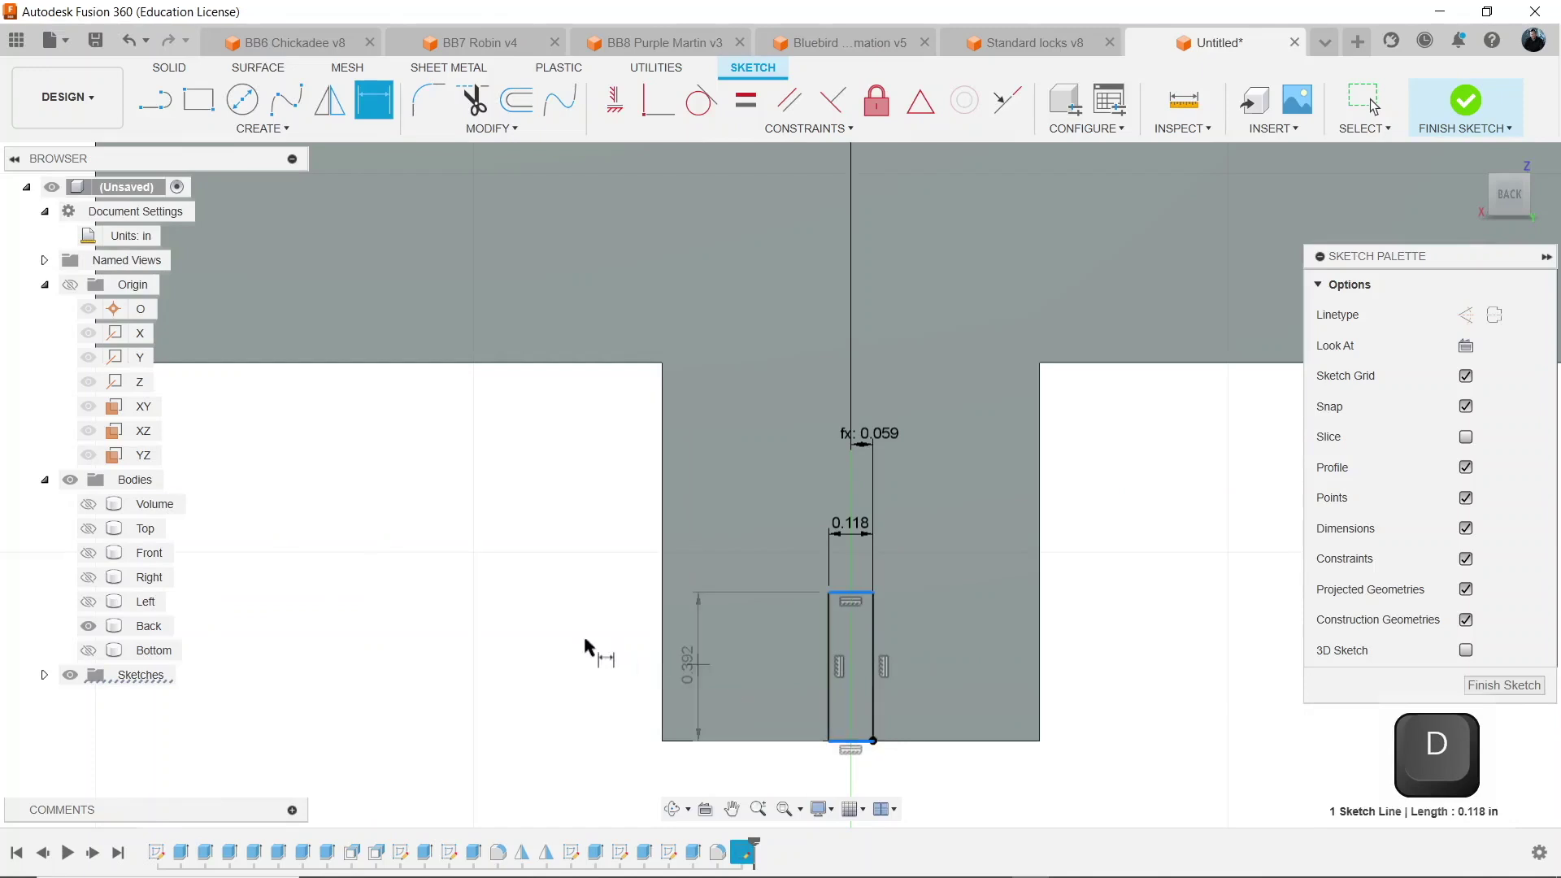
click(606, 695)
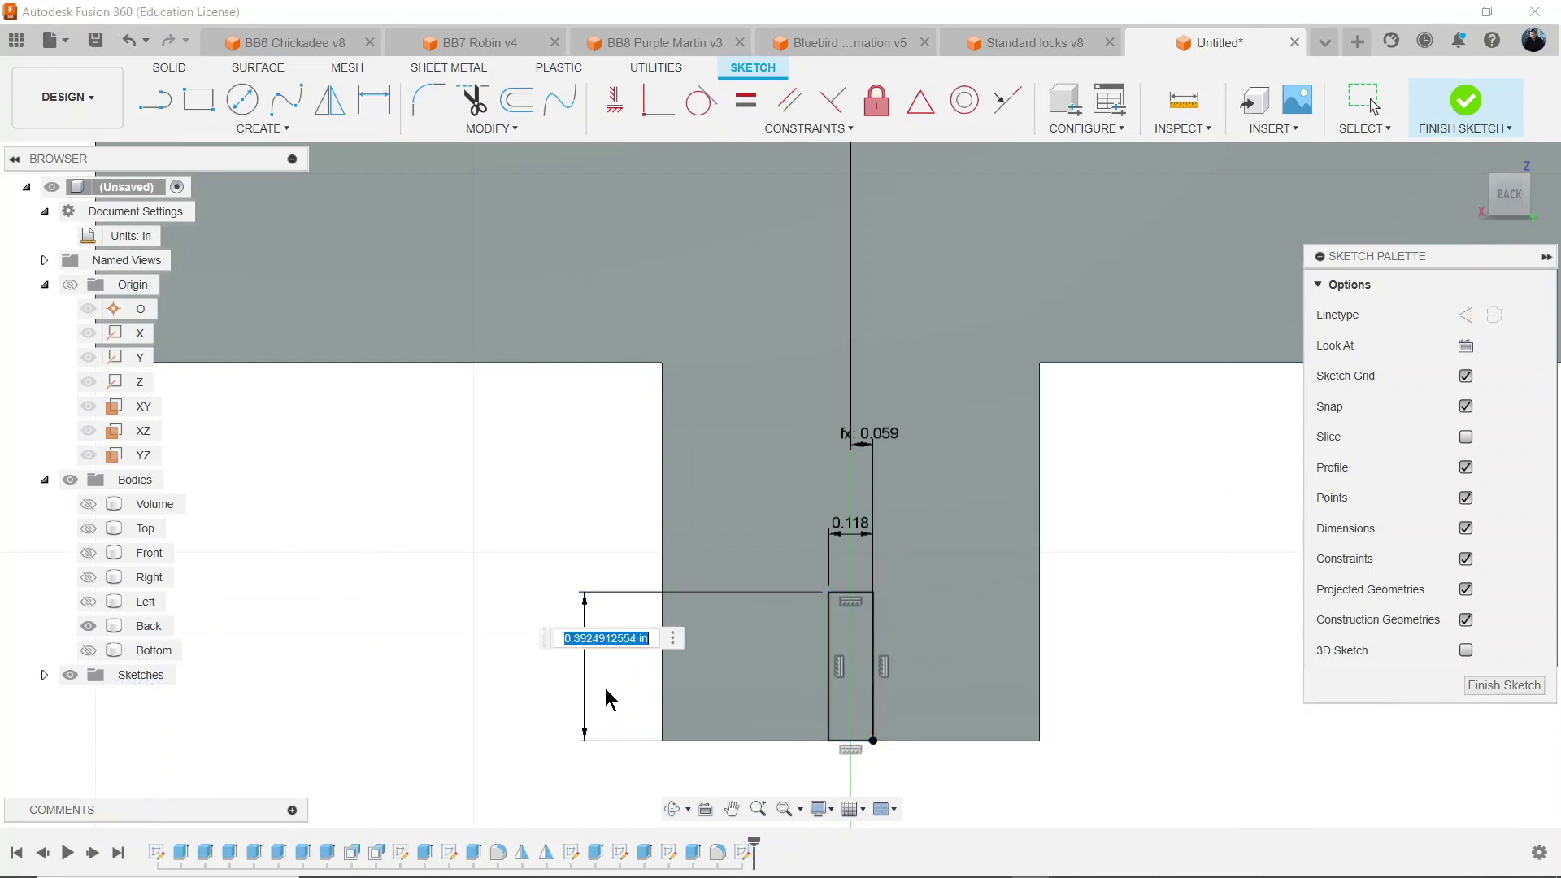
text(.5)
key(Return)
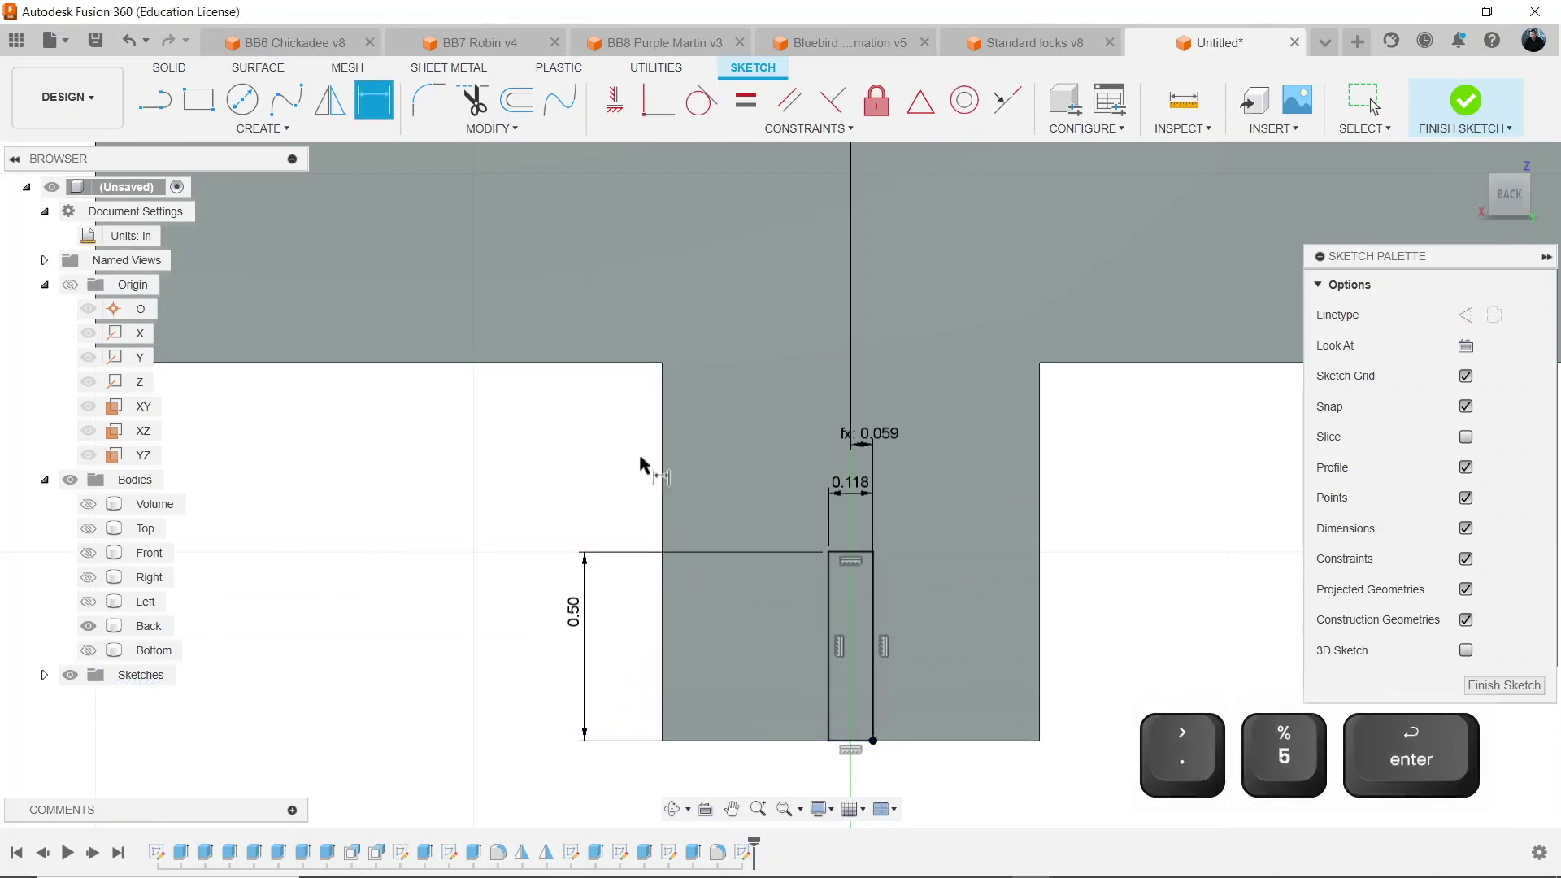
Draw a circle centered on the midpoint of the rectangle's top edge, reaching its corner, and finish the sketch.
click(241, 99)
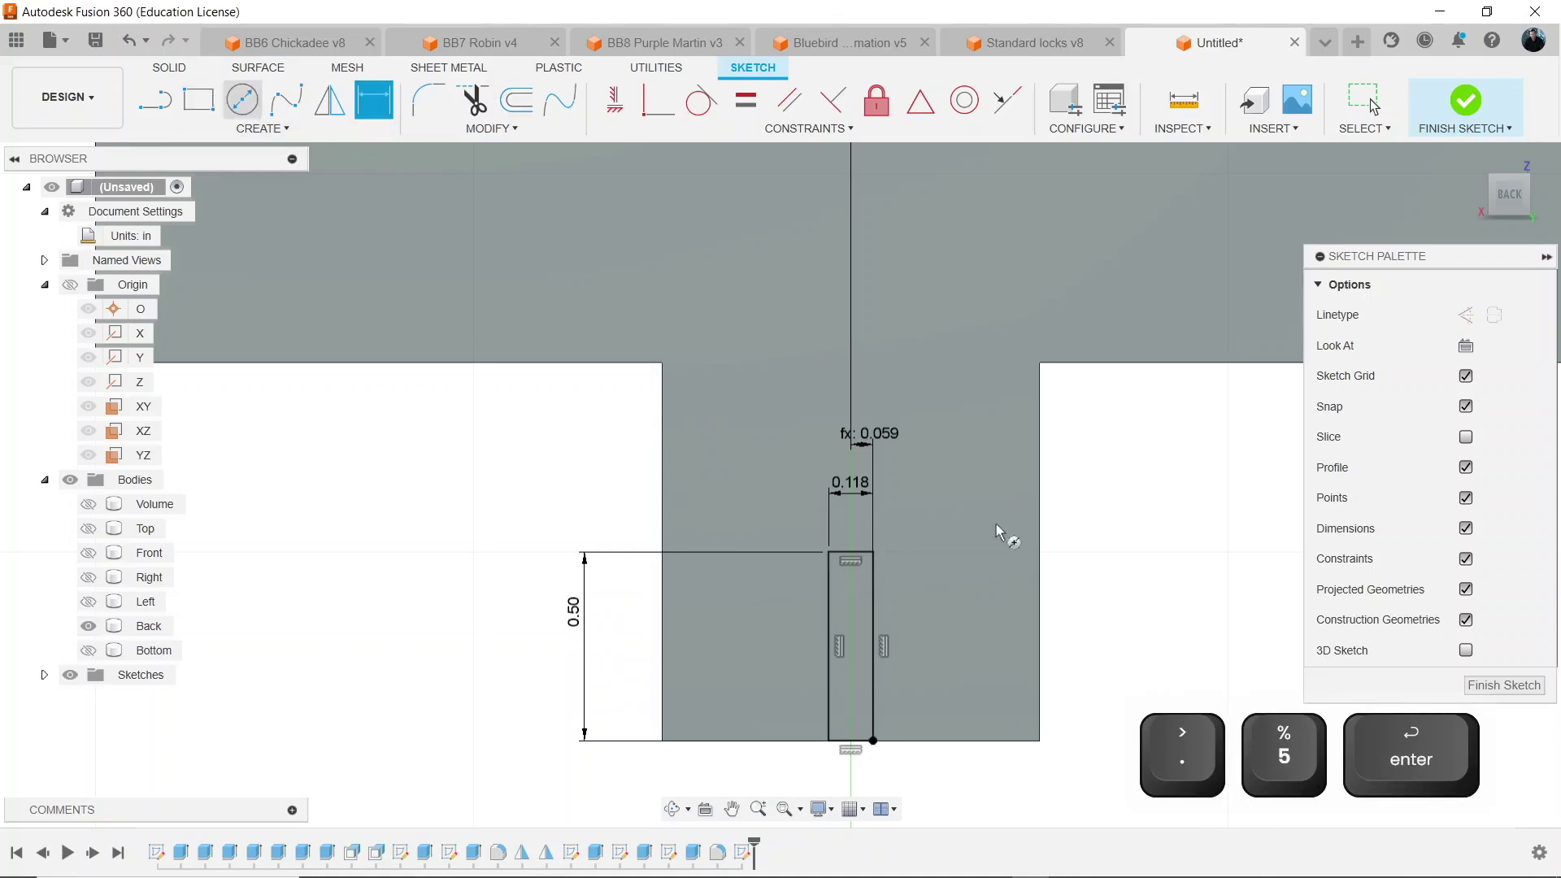
scroll(886, 561, up, 5)
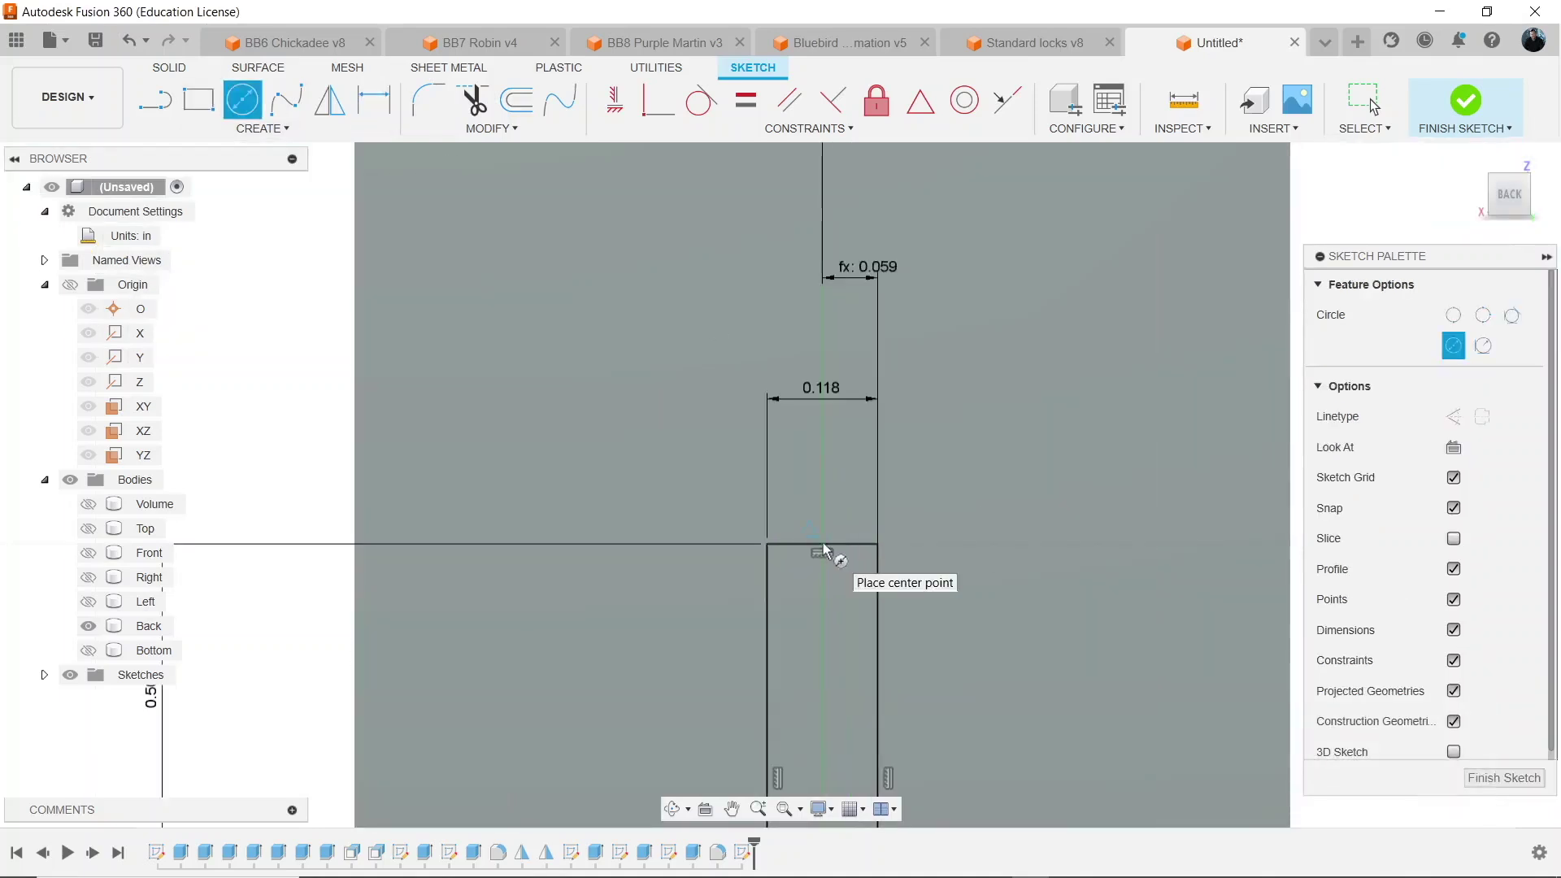
click(876, 544)
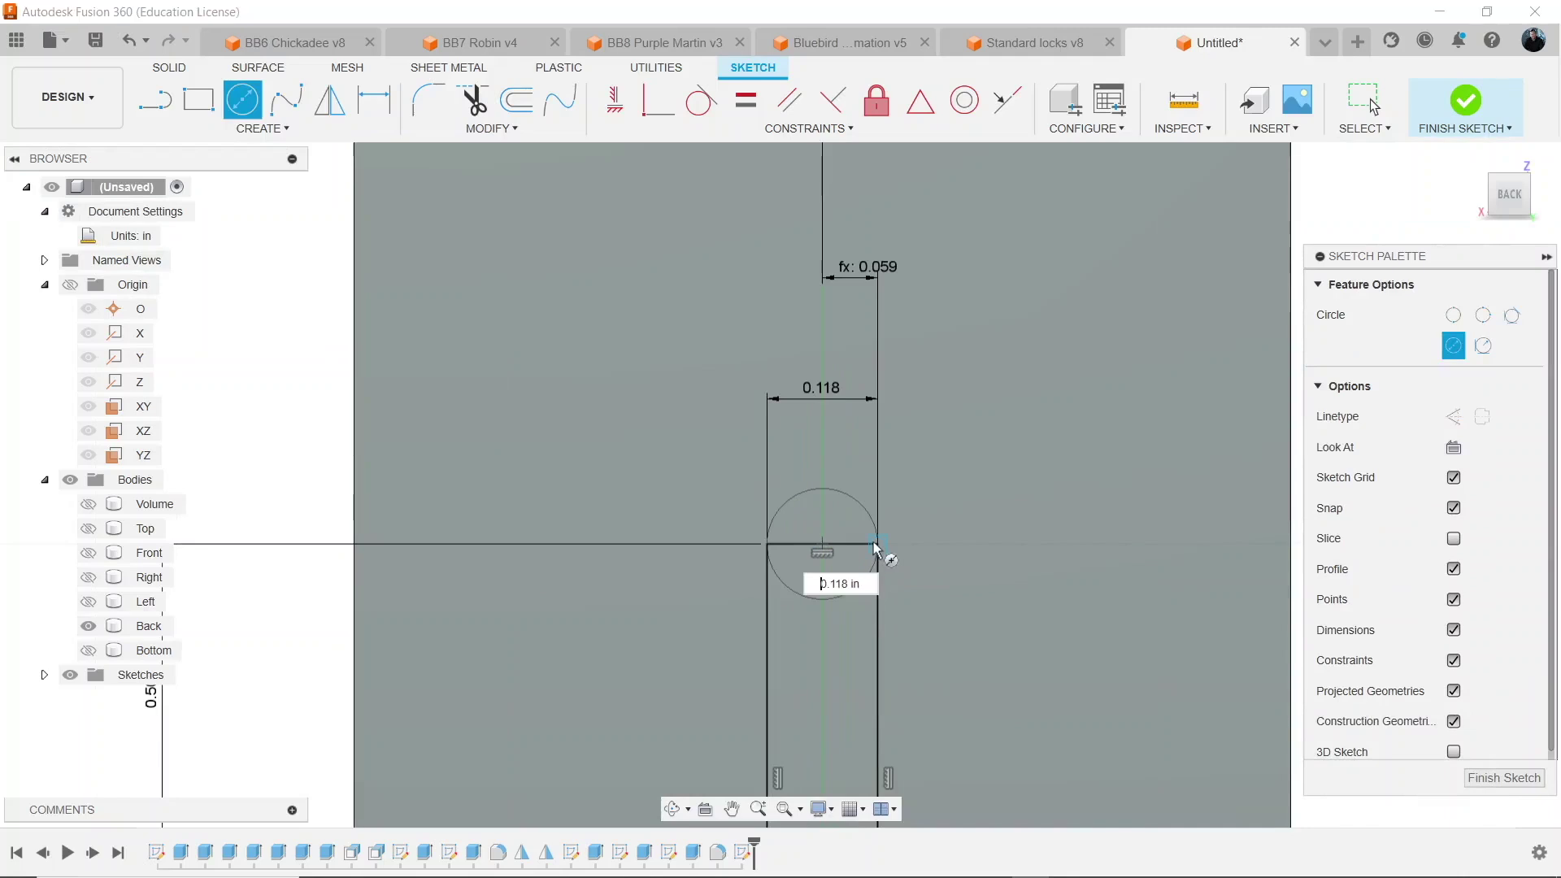
scroll(927, 552, down, 2)
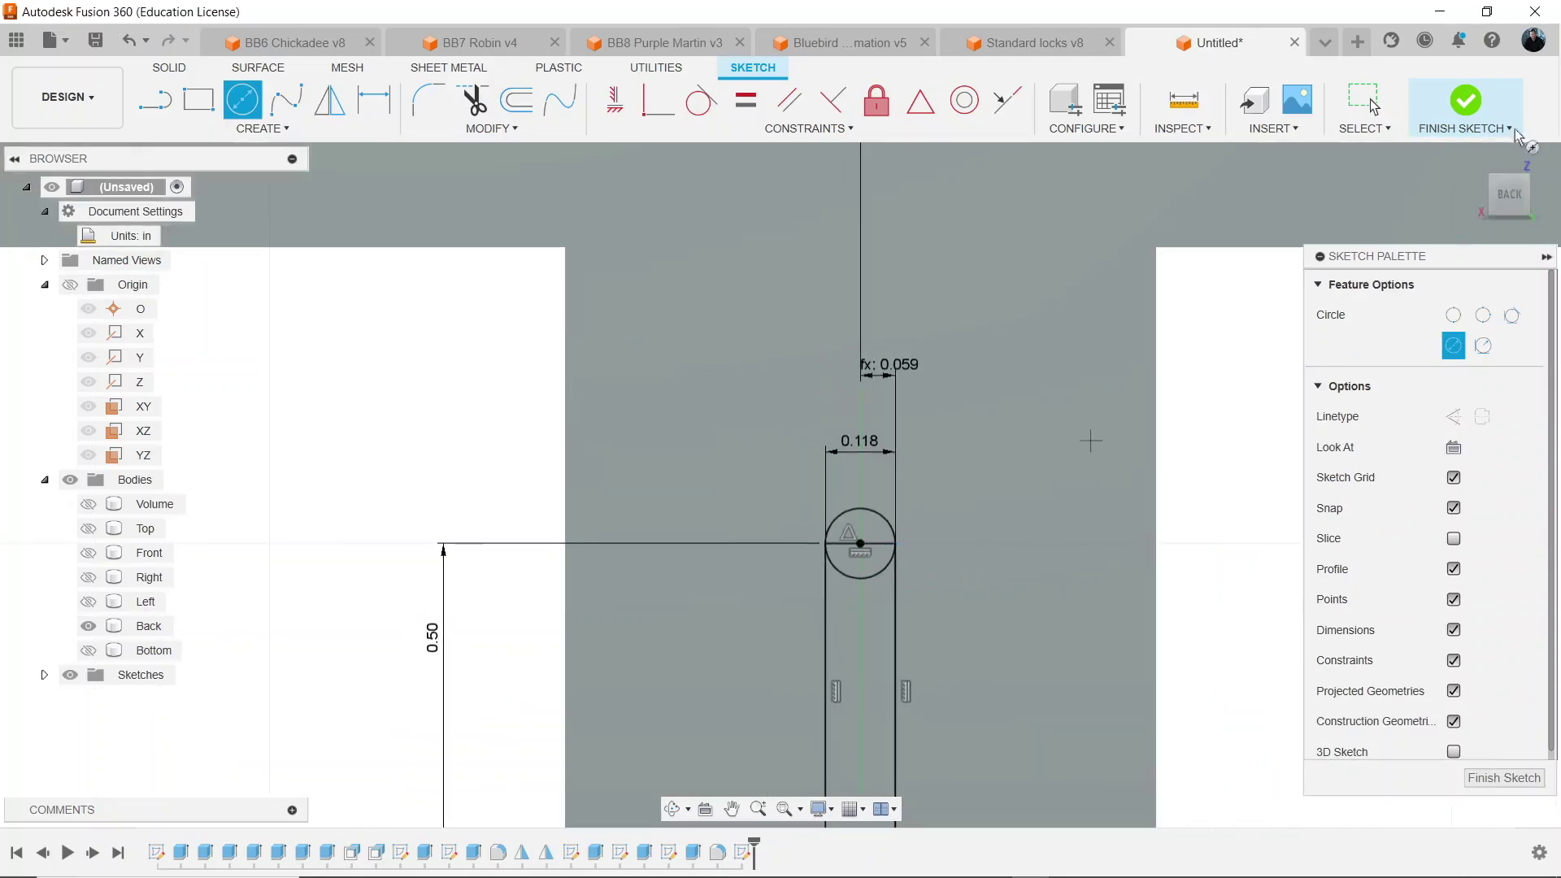
click(1465, 101)
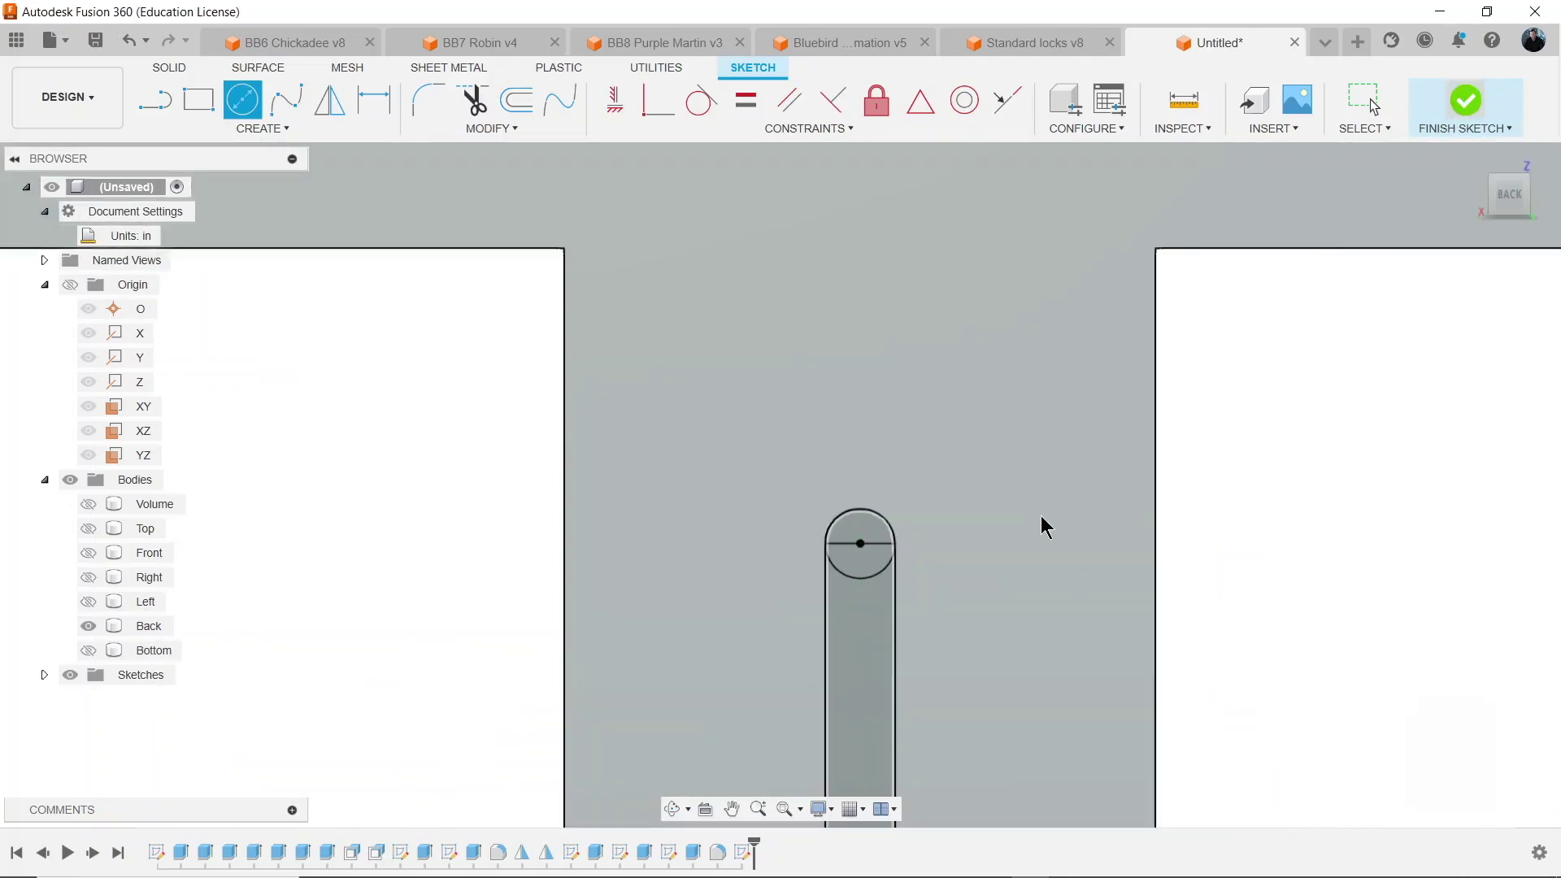
Cut the round-ended slot through the bottom tab by extruding its three sketch profiles by -t.
key(e)
middle_drag(1309, 662, 1281, 393)
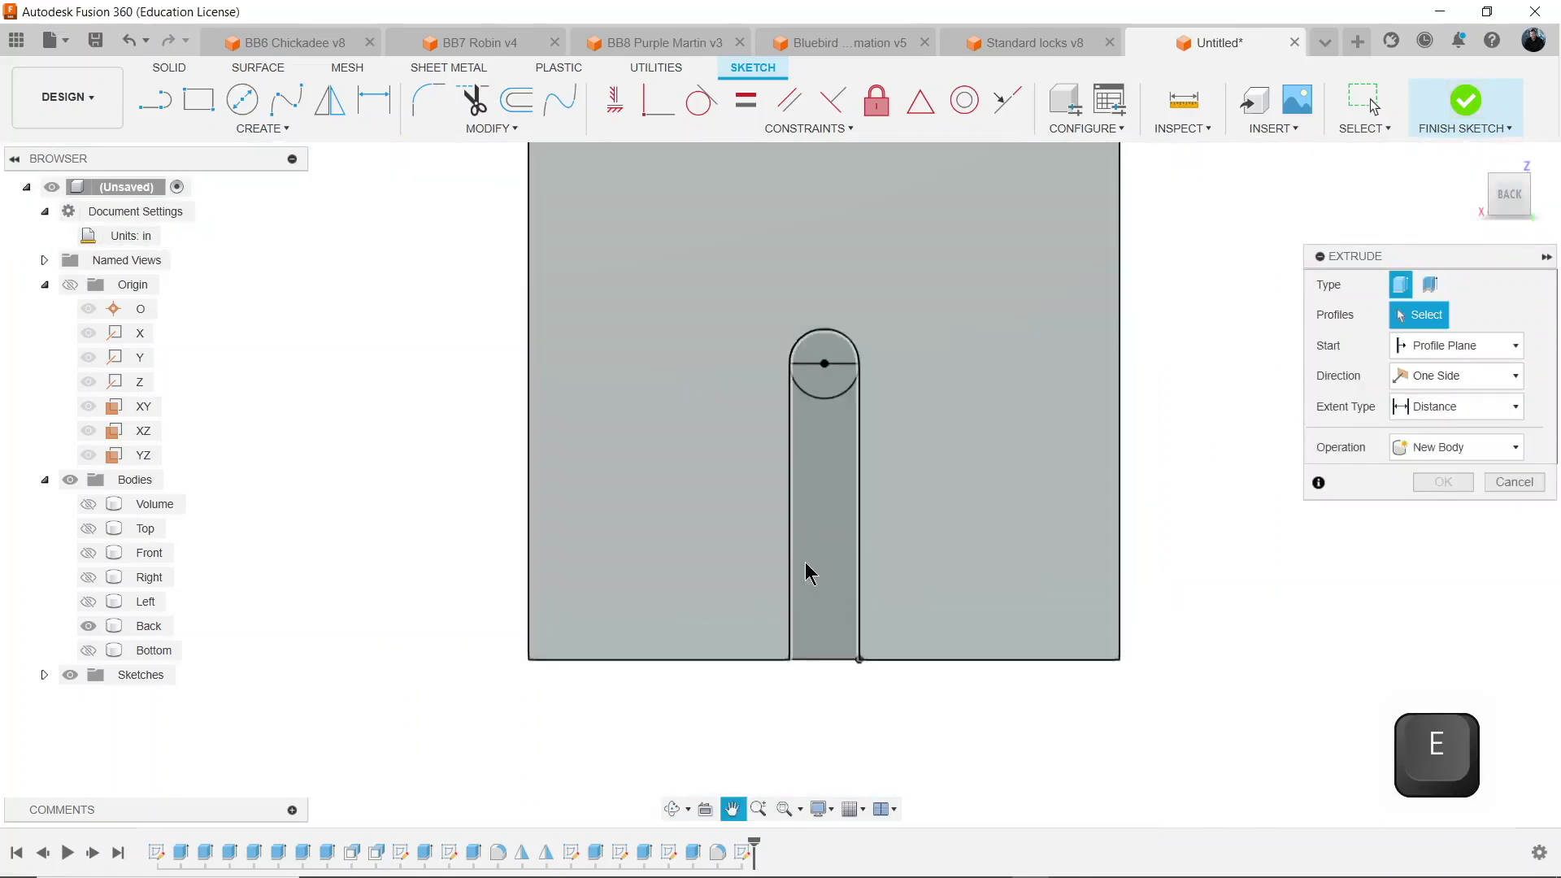
click(836, 488)
click(827, 379)
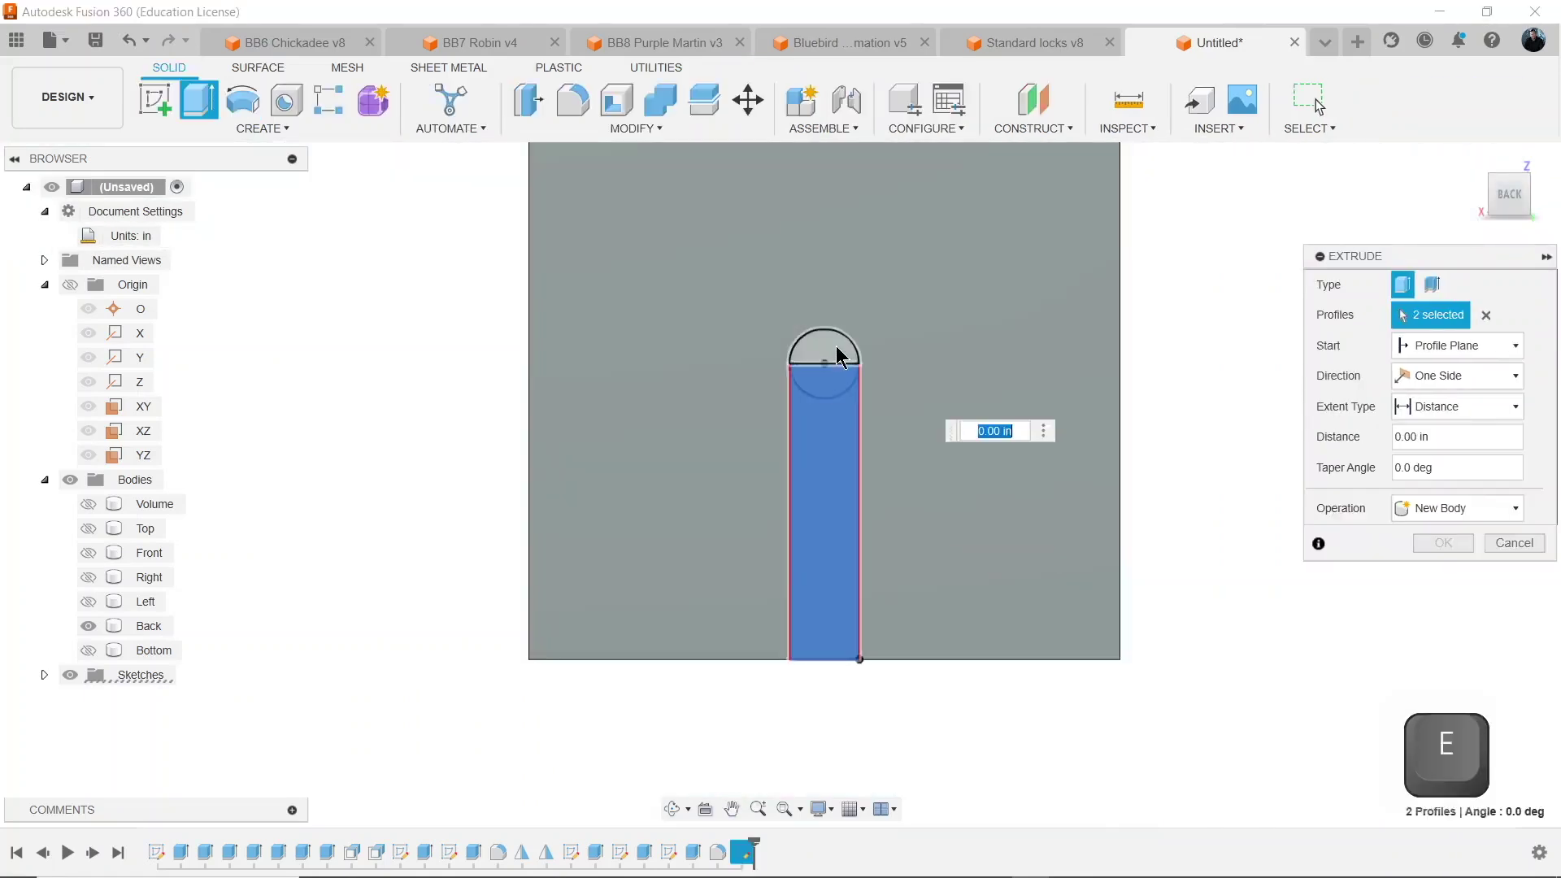
click(836, 348)
text(-)
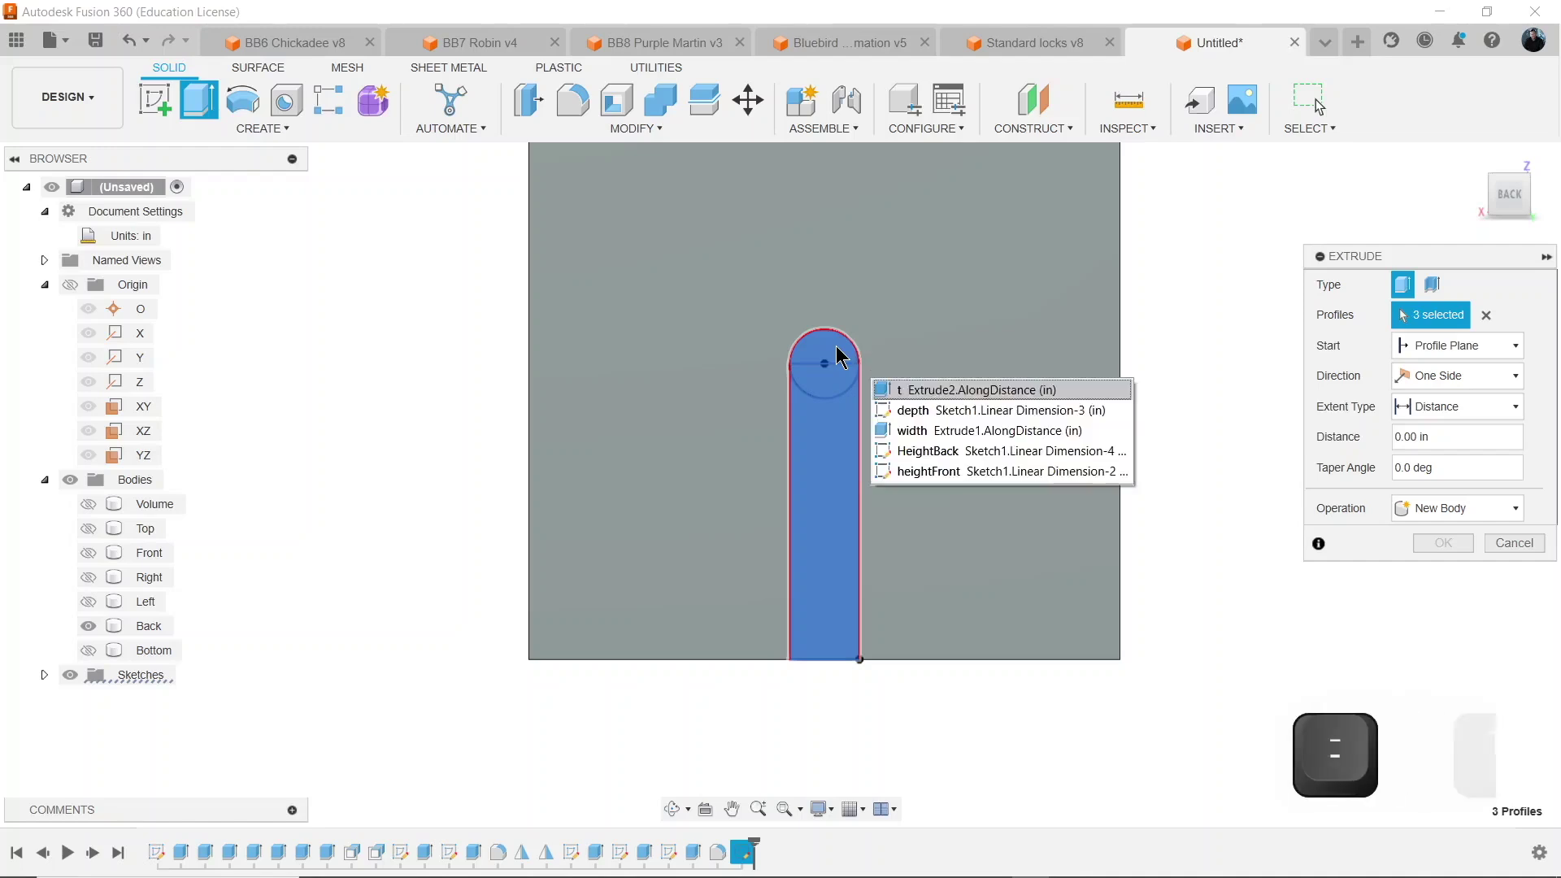
text(t)
key(Return)
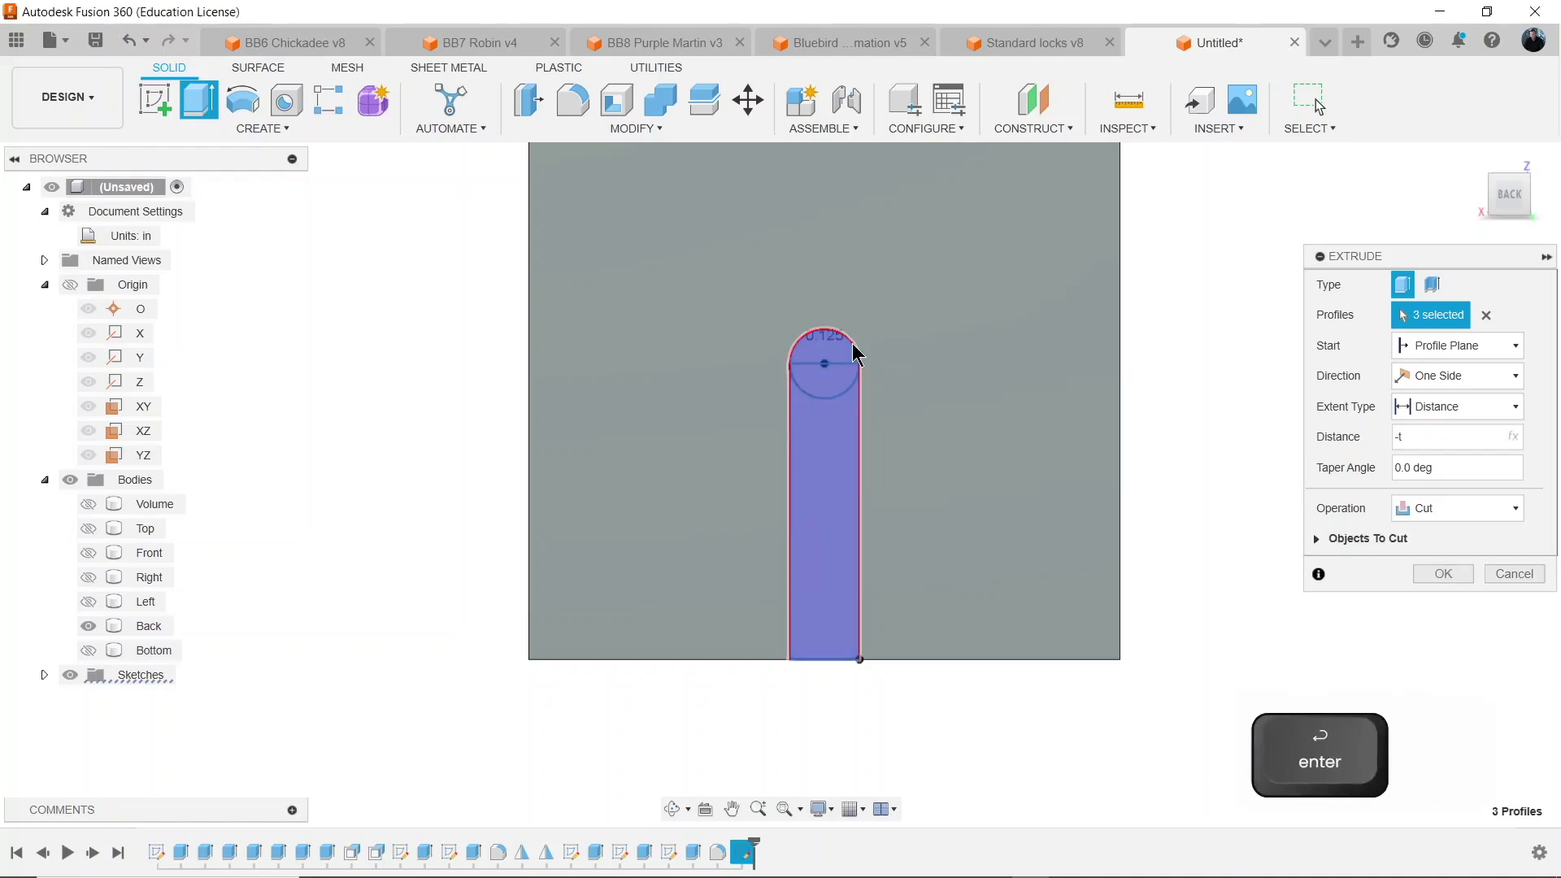
key(Return)
Fillet the four corner edges at the free end of the slotted bottom tab with radius t.
scroll(1273, 327, down, 2)
middle_drag(1344, 342, 1198, 464)
key(f)
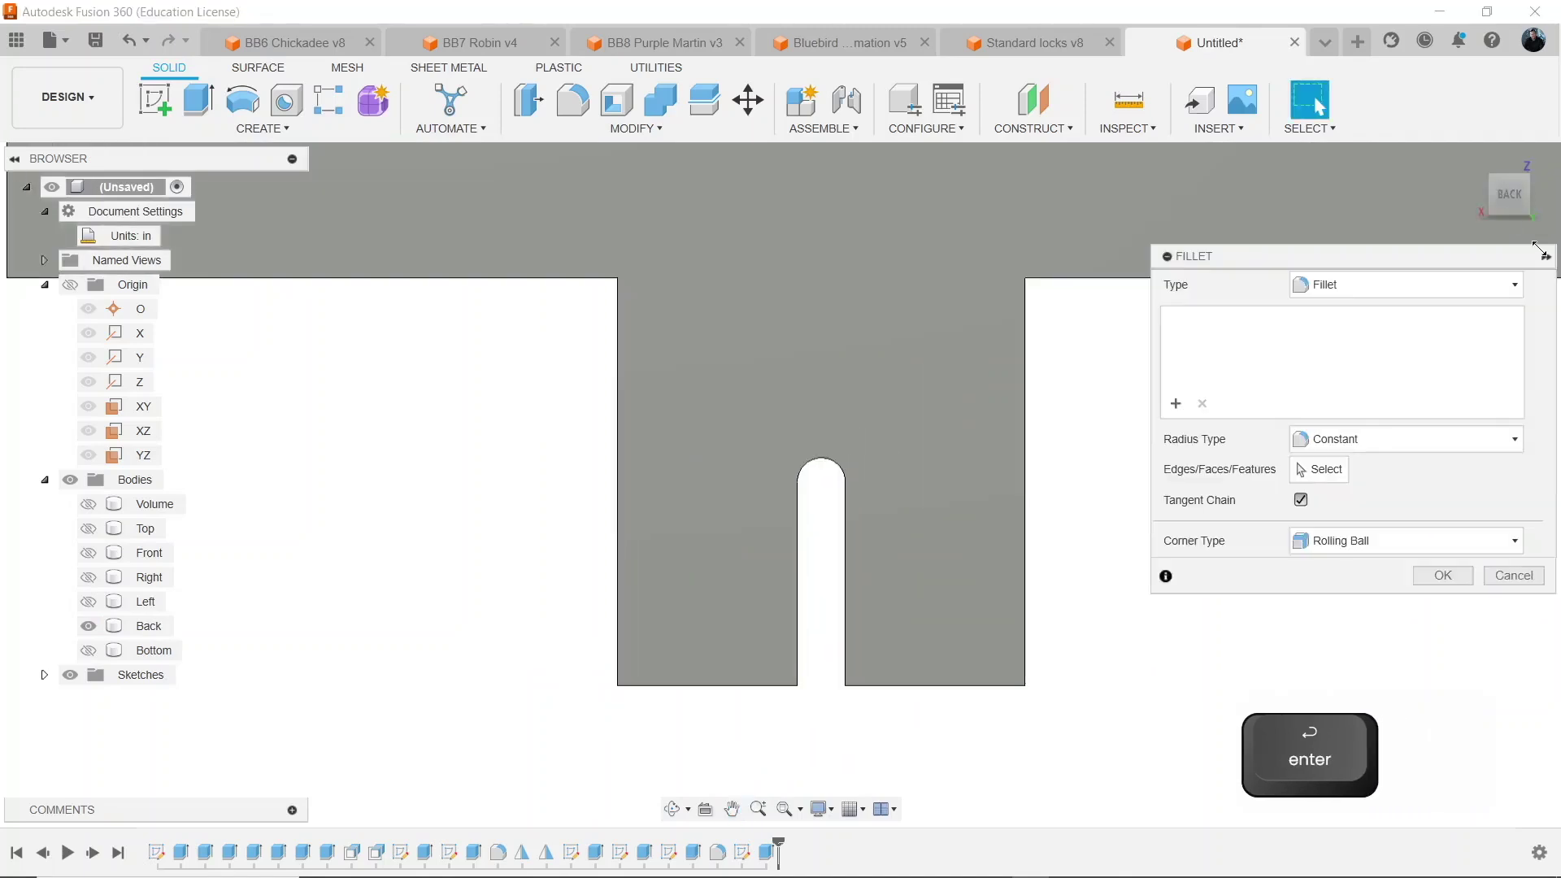
mouse_move(1382, 350)
shift+middle_down()
mouse_move(1338, 359)
mouse_move(982, 618)
shift+middle_up()
scroll(1037, 646, up, 2)
click(1025, 645)
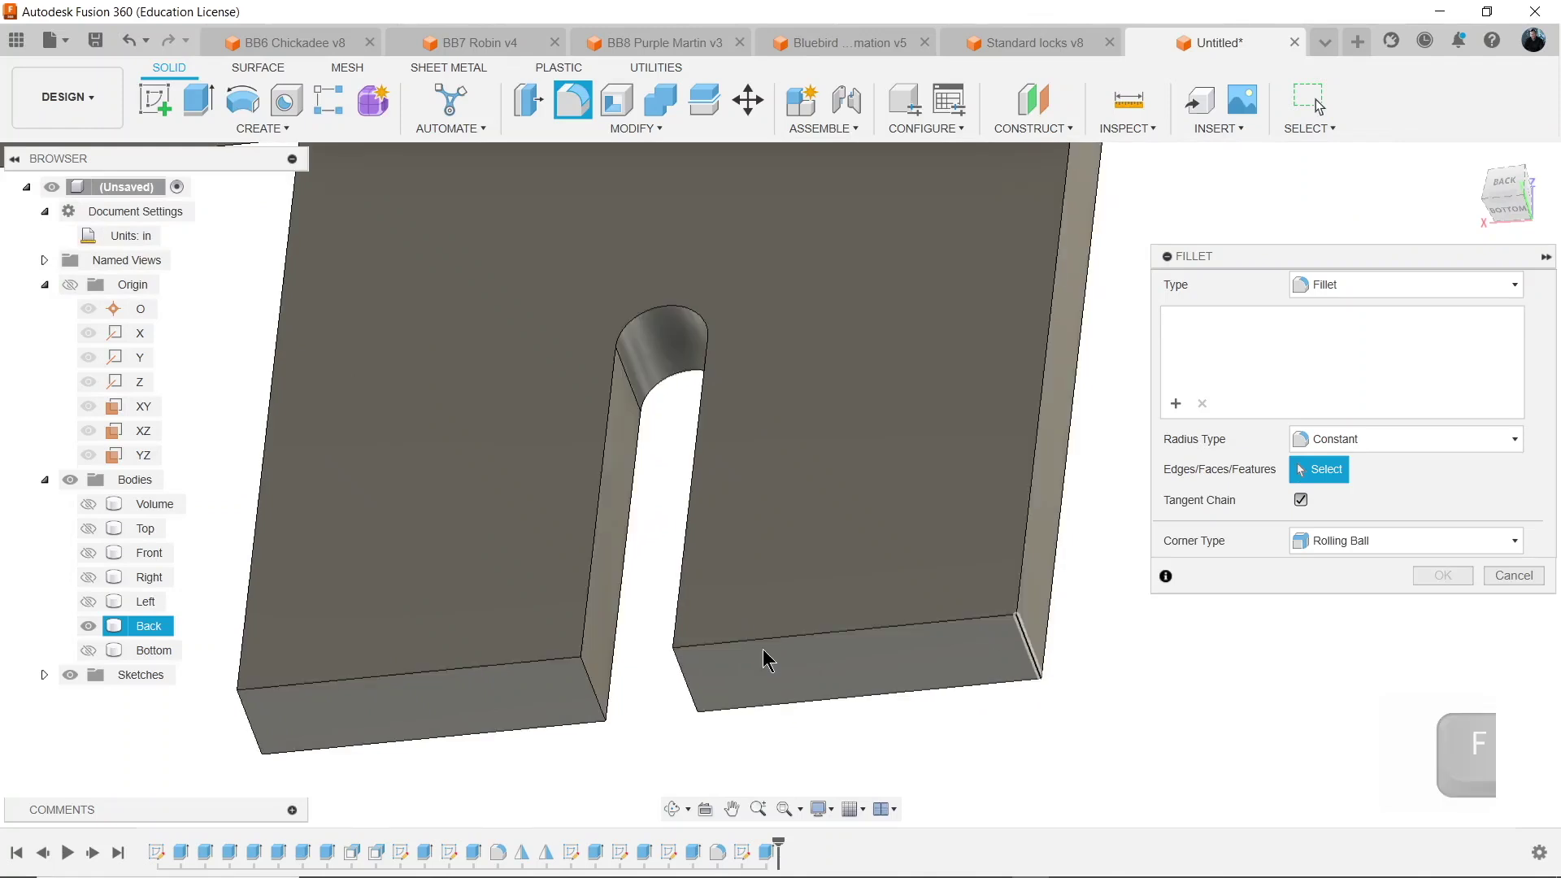
click(689, 689)
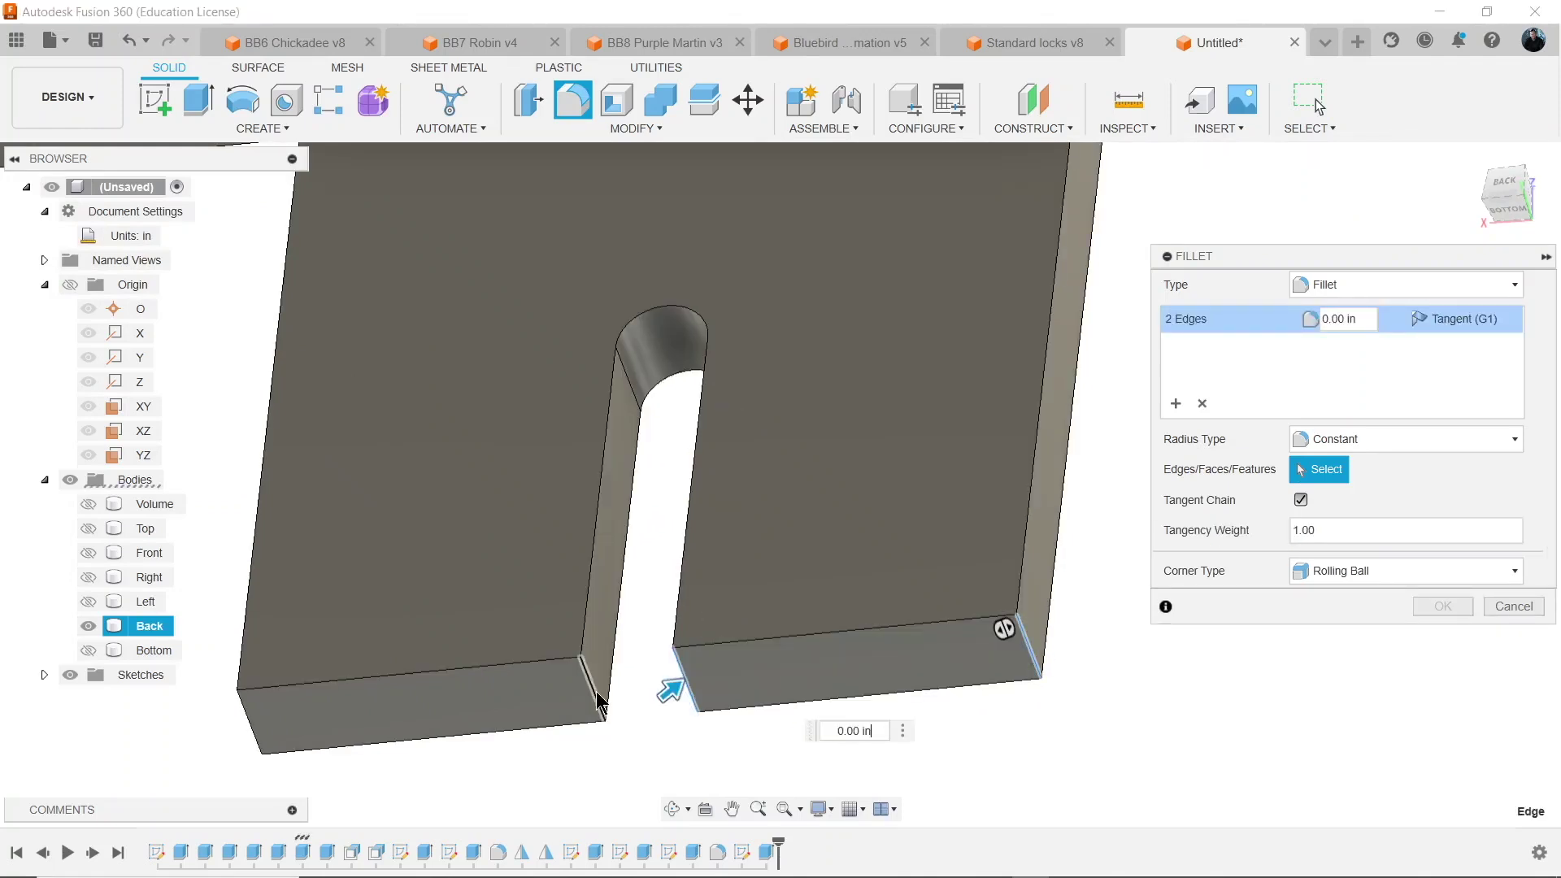
click(598, 701)
text(t)
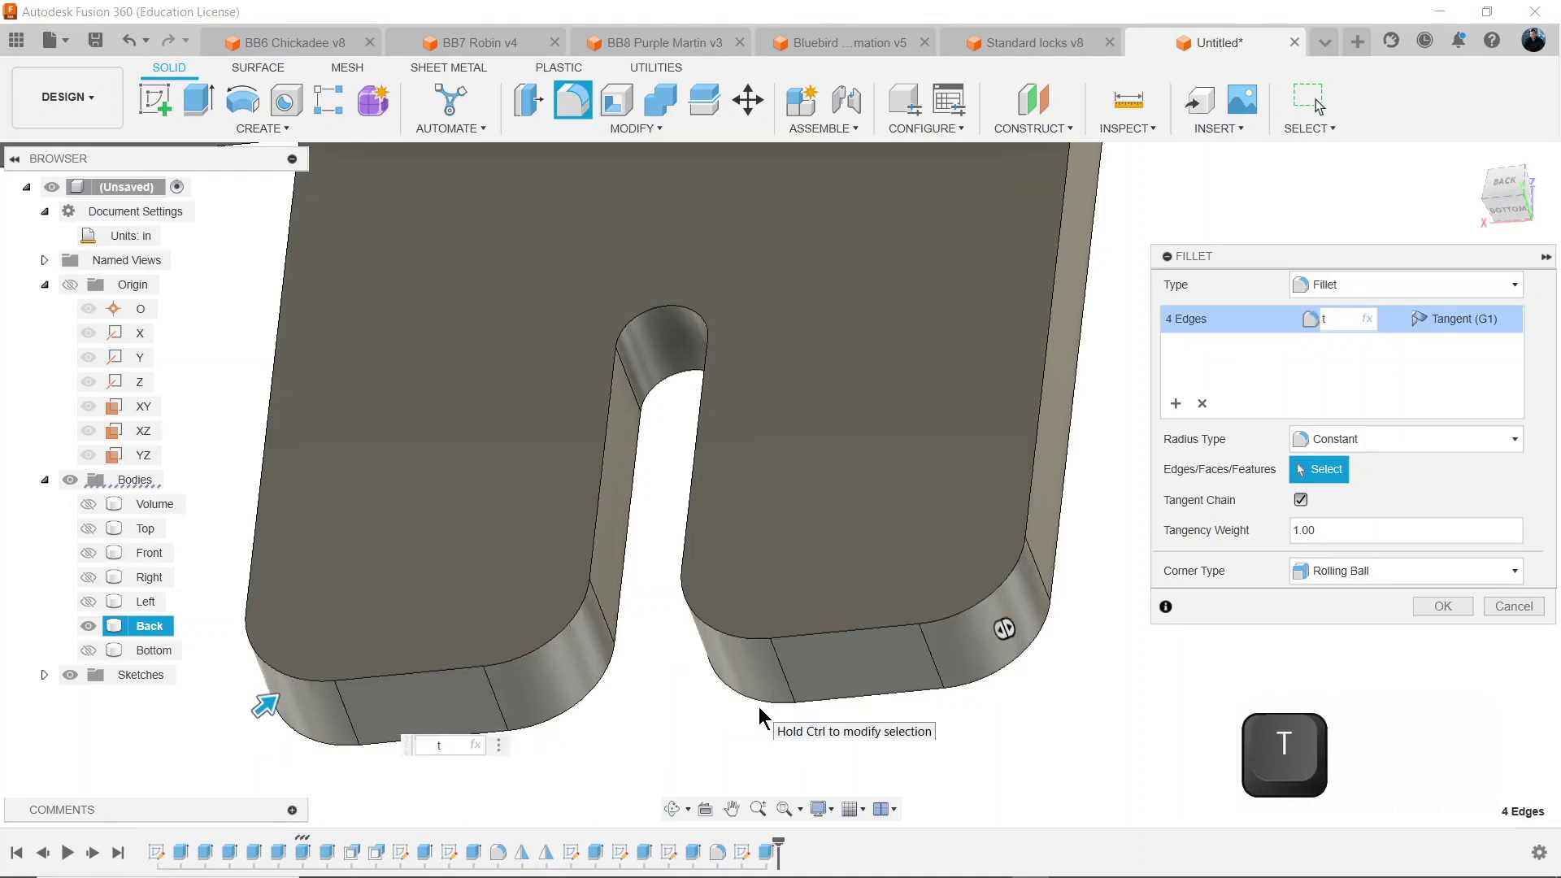
key(Return)
Show the Bottom body, hide the Back body, and bring the bottom panel's underside into view.
scroll(849, 644, down, 5)
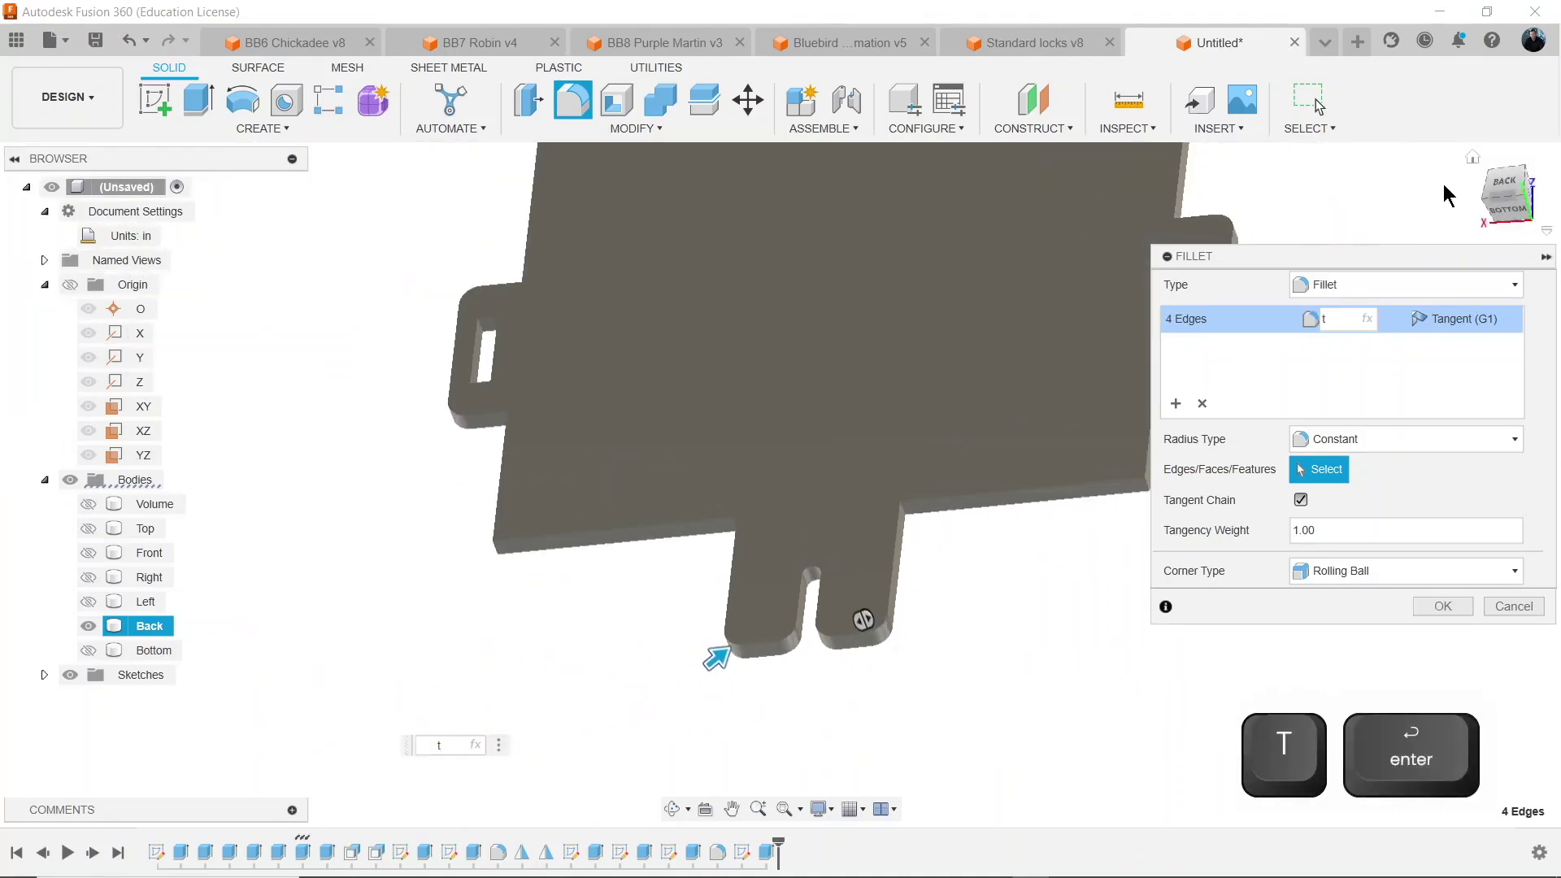
click(1472, 157)
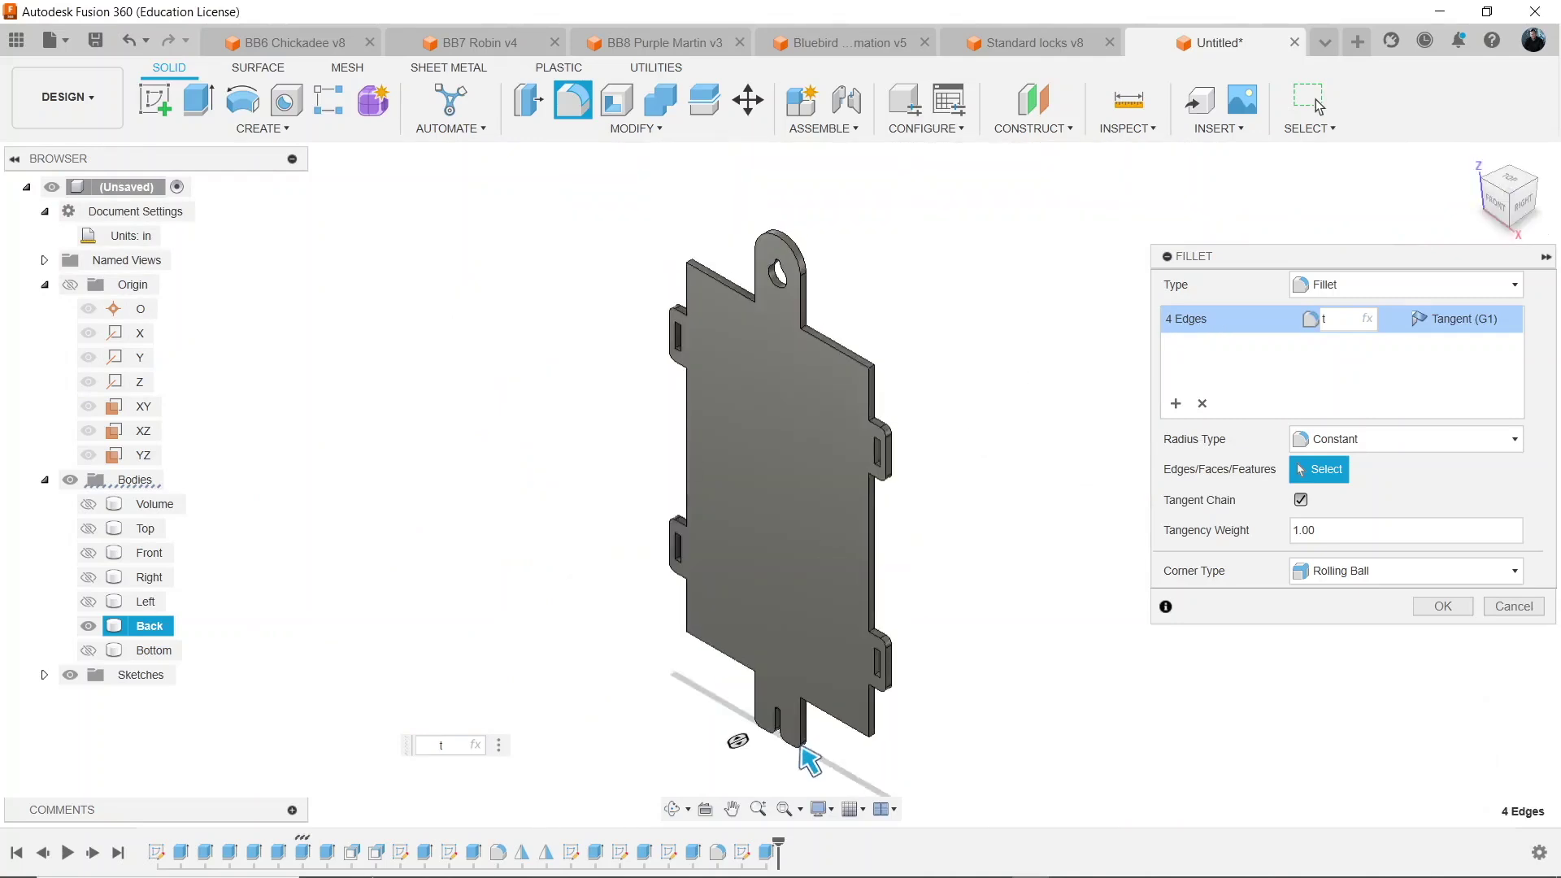
click(88, 650)
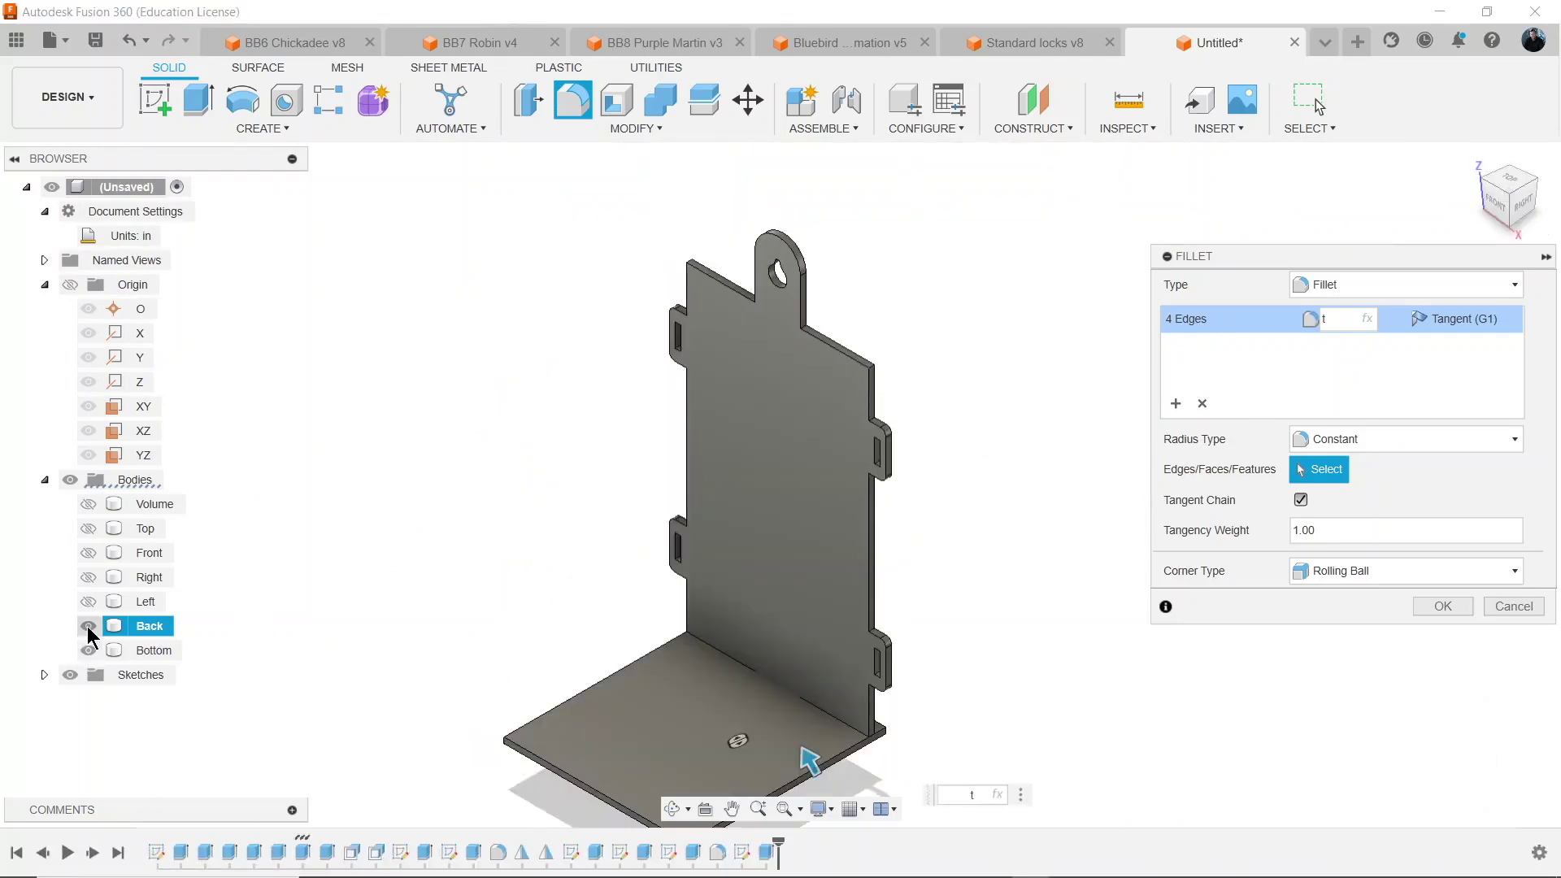
click(89, 627)
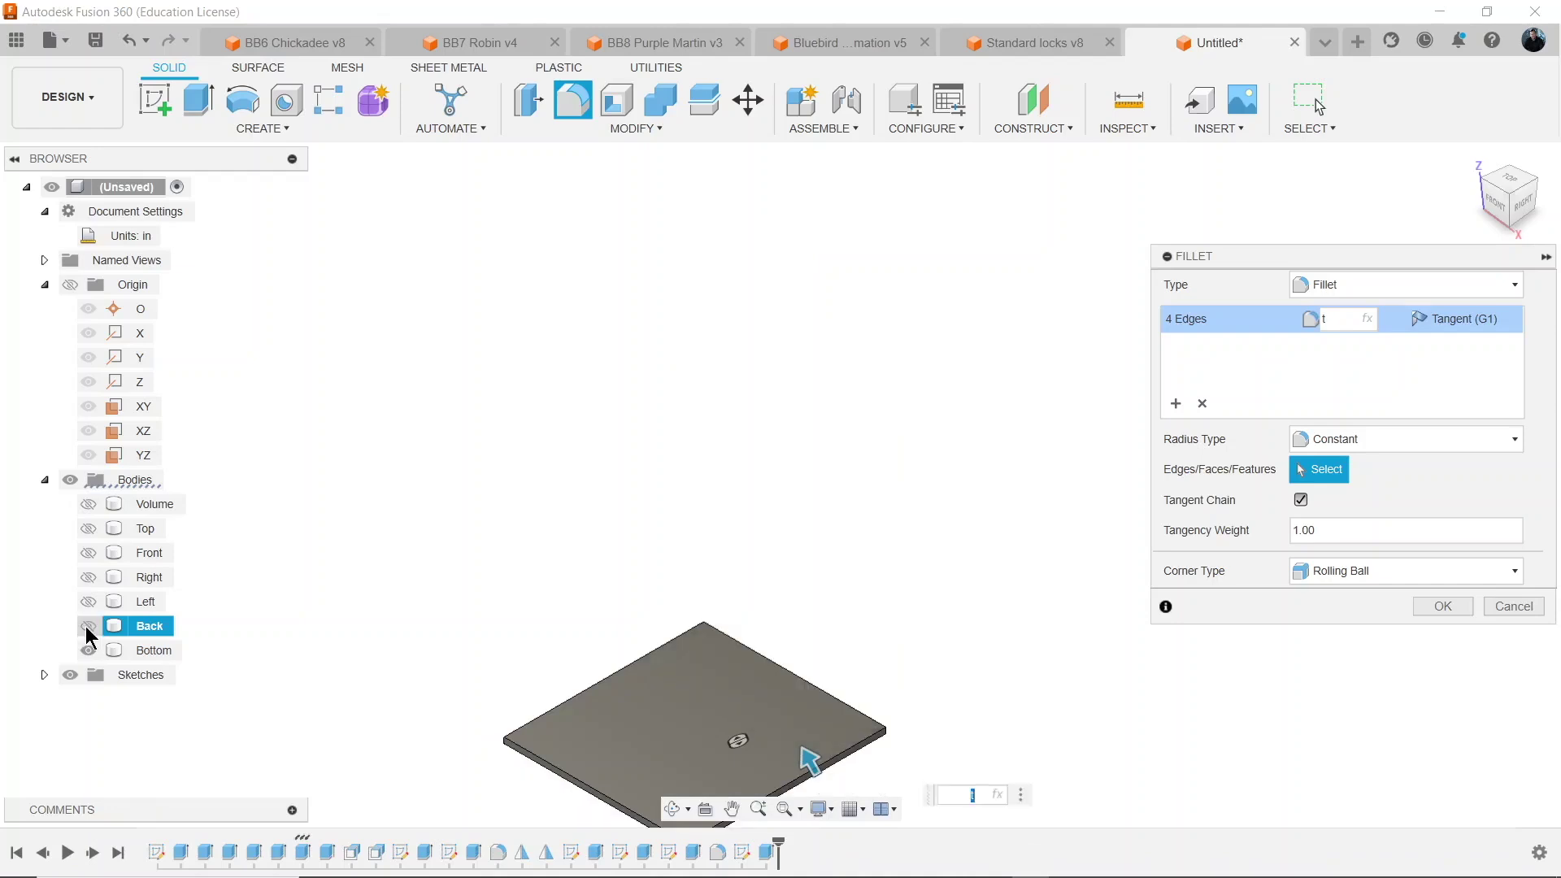
click(87, 626)
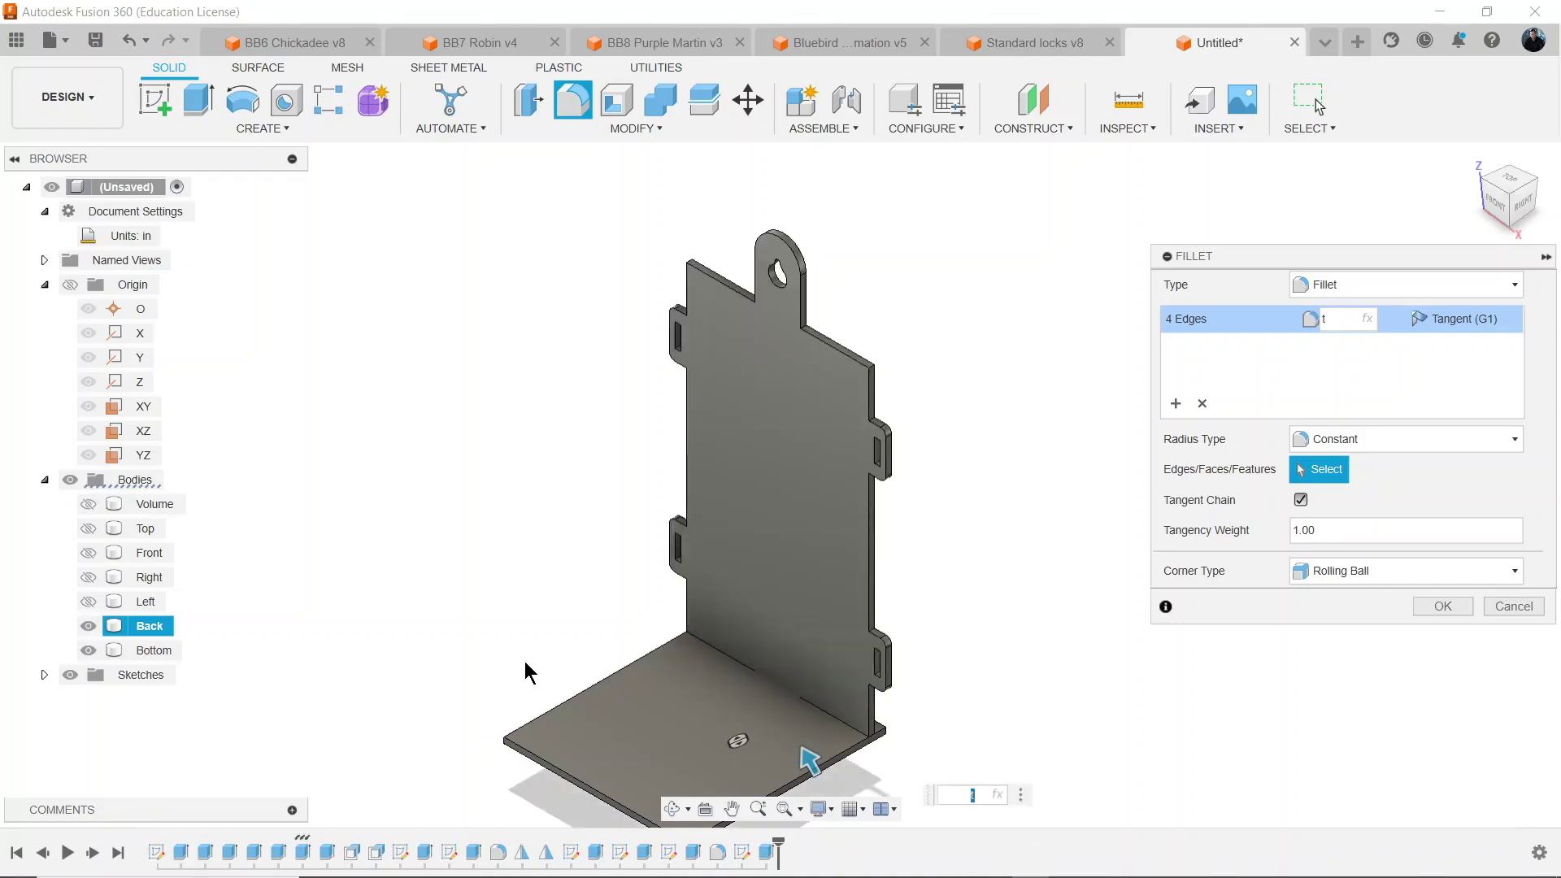
middle_drag(589, 674, 585, 479)
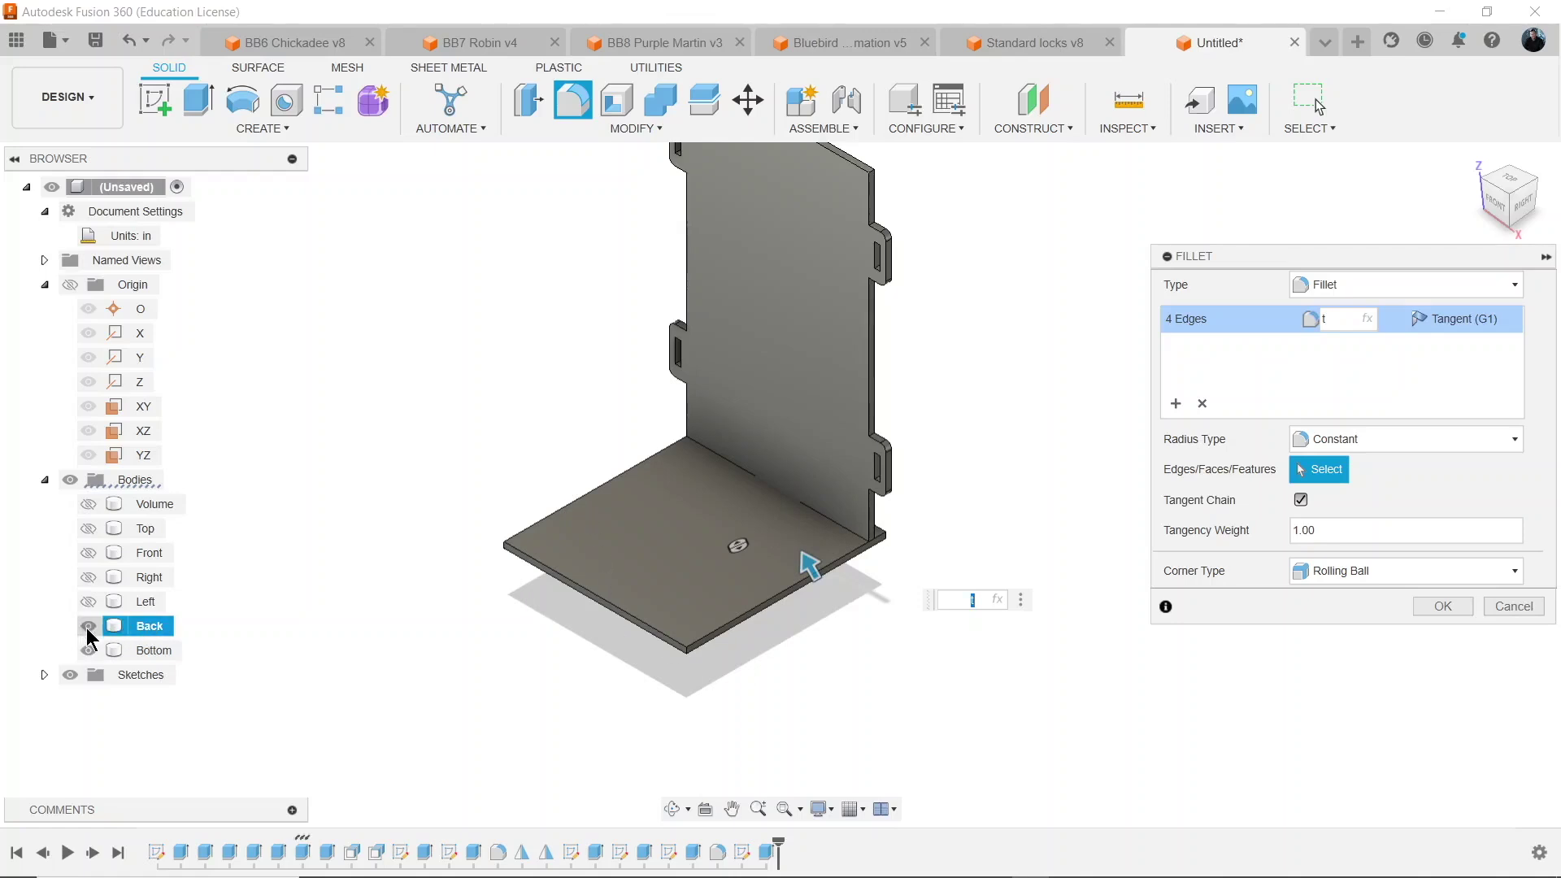
click(89, 626)
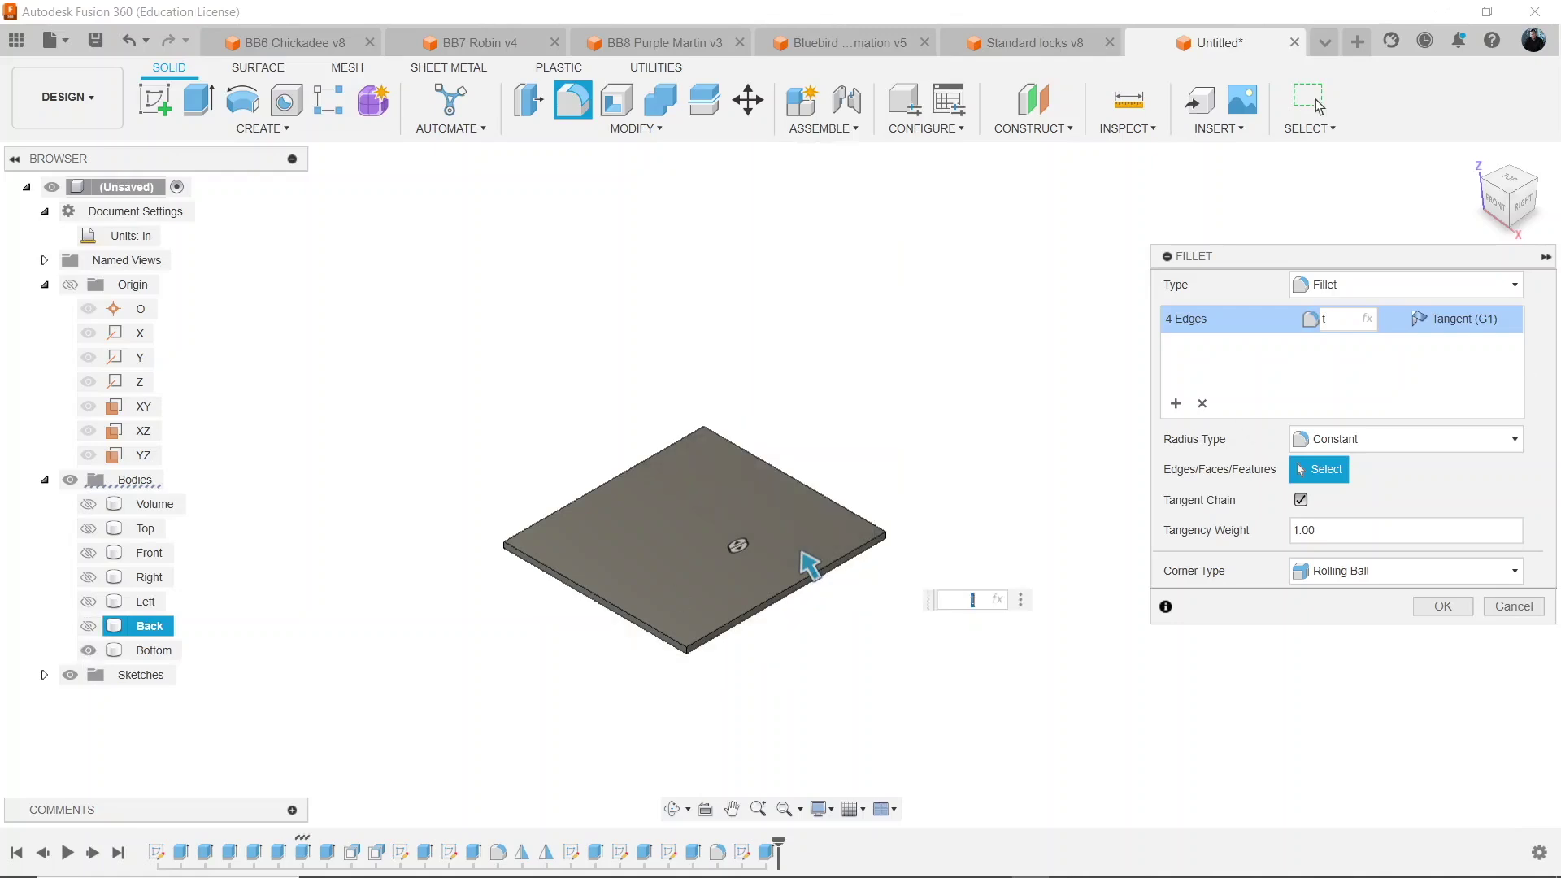
shift+middle_drag(810, 566, 800, 668)
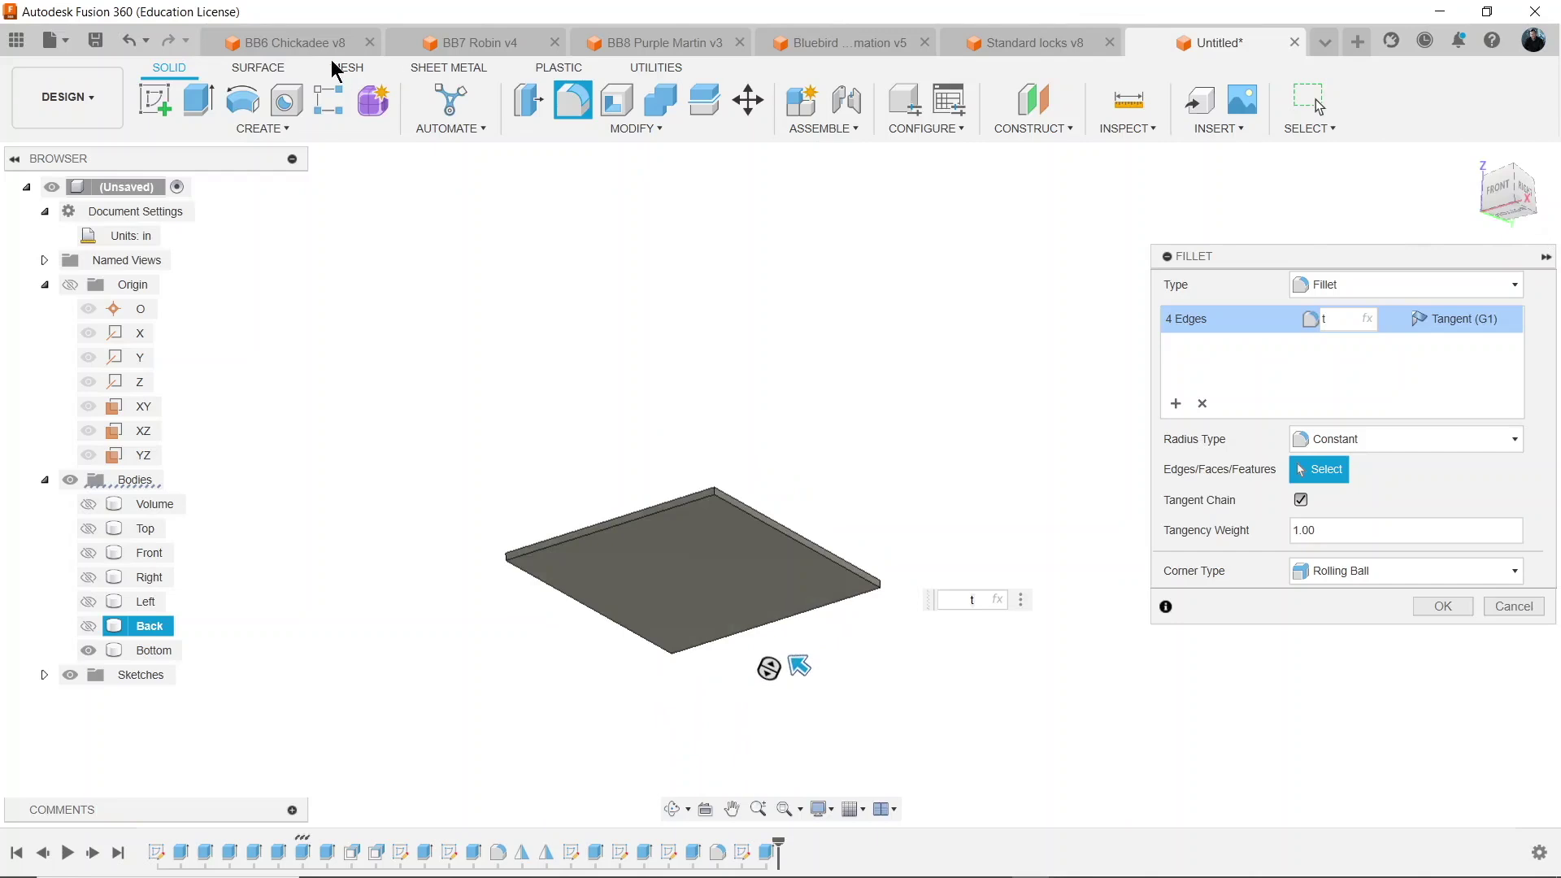
Start a sketch on the bottom panel's underside and draw a rectangle about 0.86 in by 0.35 in outward from its upper edge.
click(155, 99)
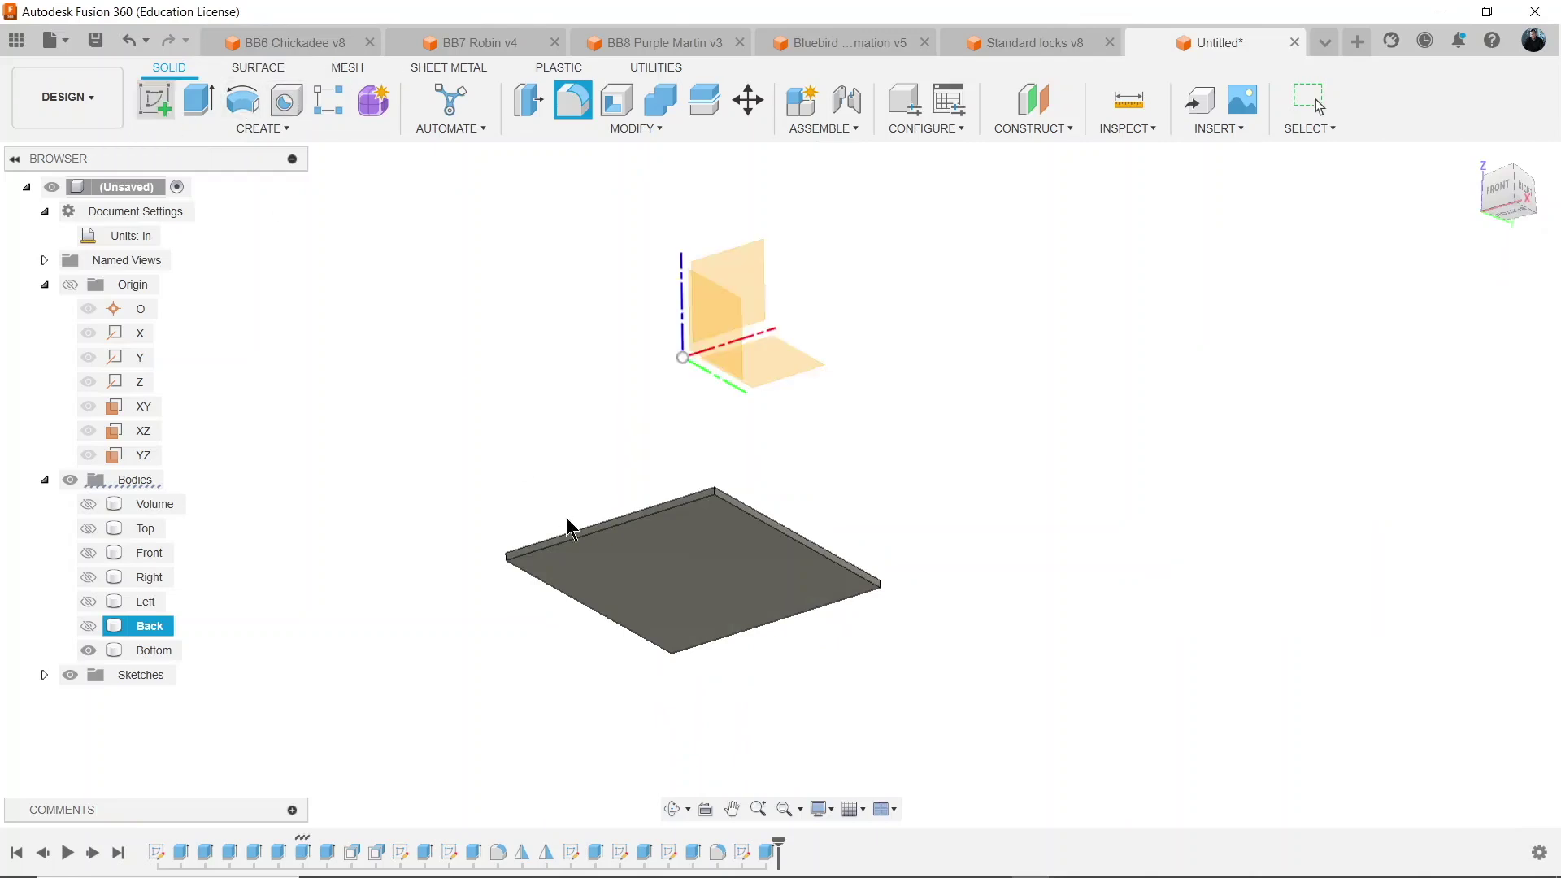
click(667, 573)
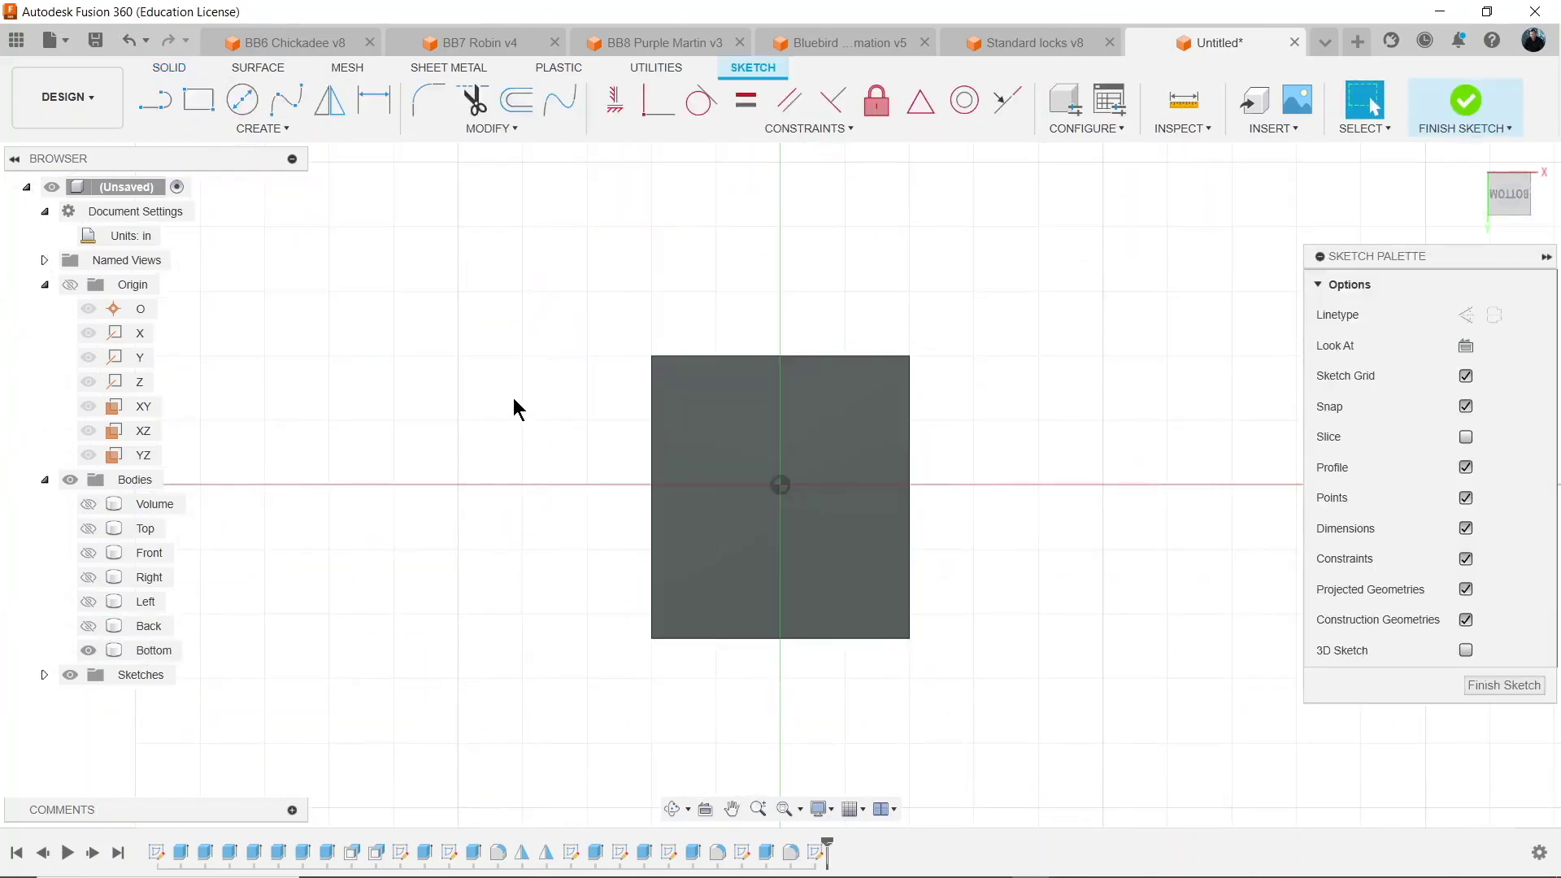
drag(1517, 210, 1518, 213)
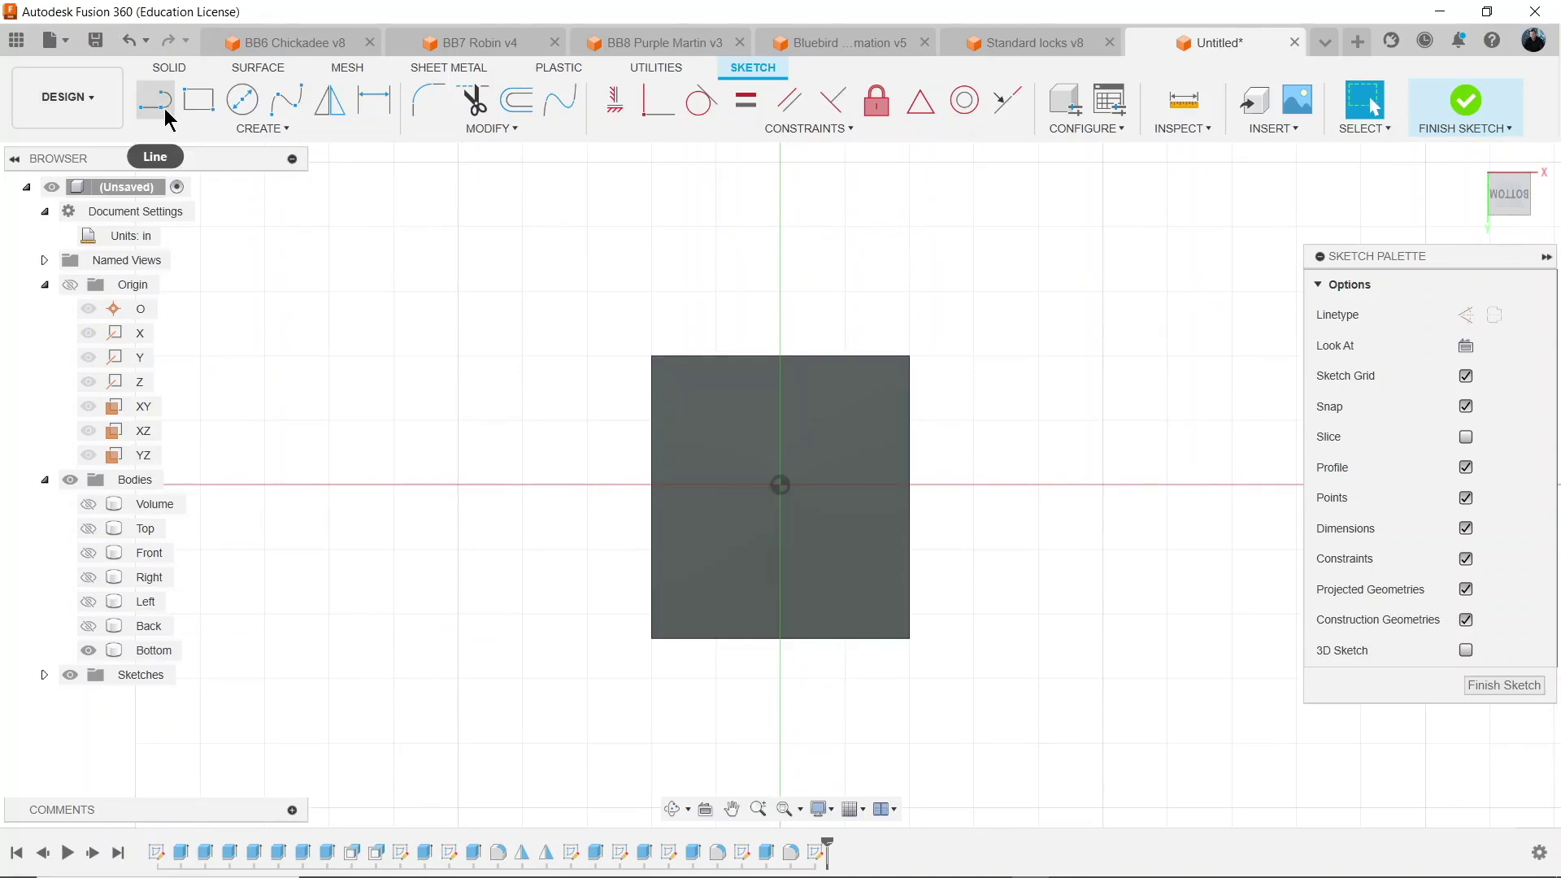
click(197, 100)
scroll(714, 323, up, 3)
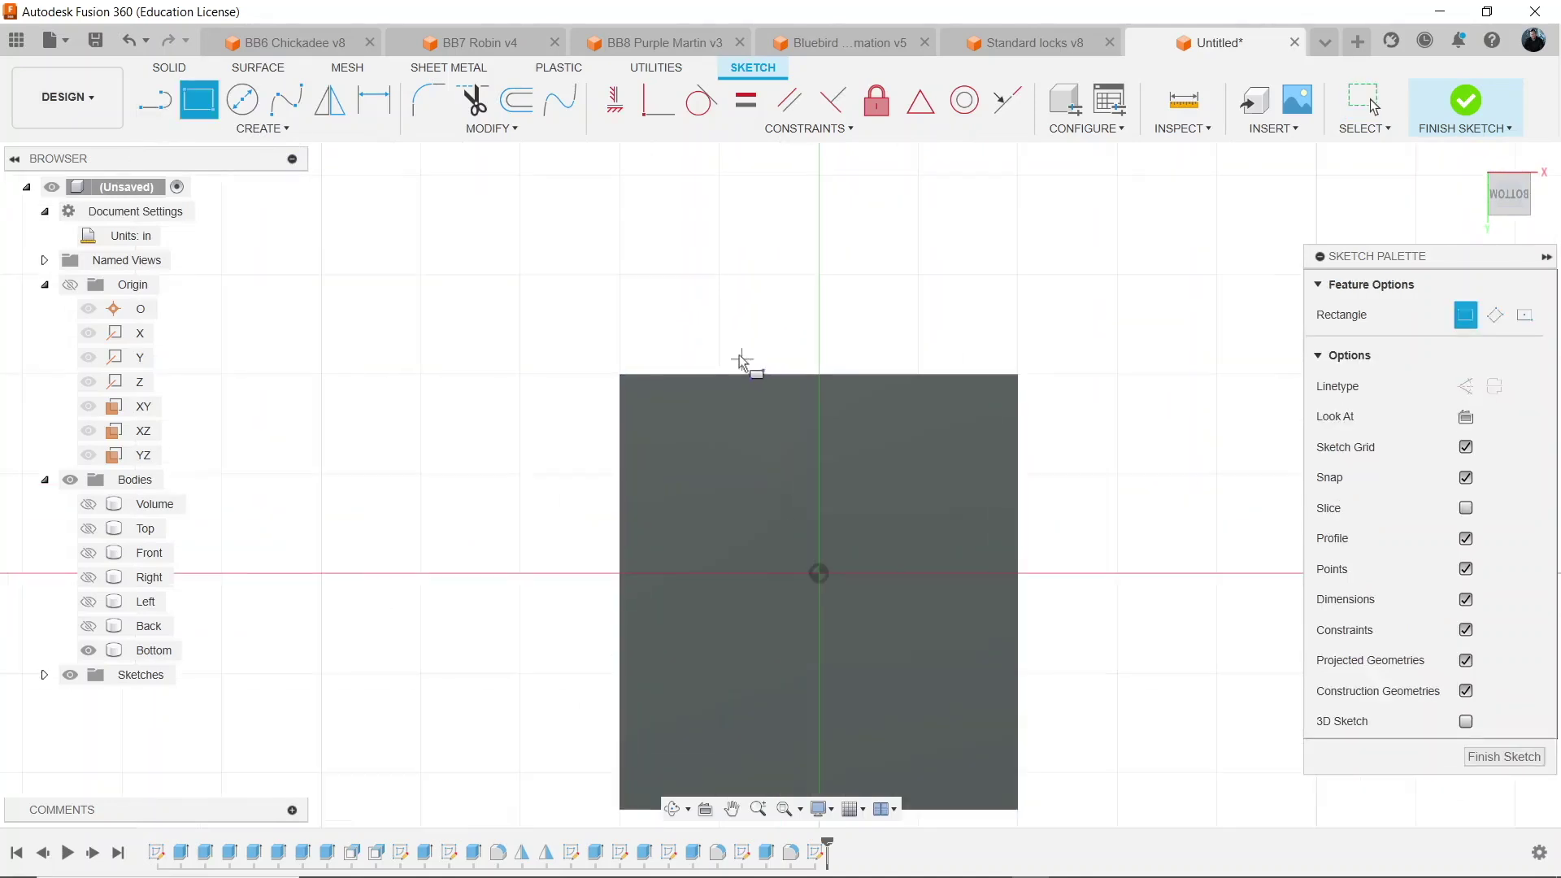
click(699, 339)
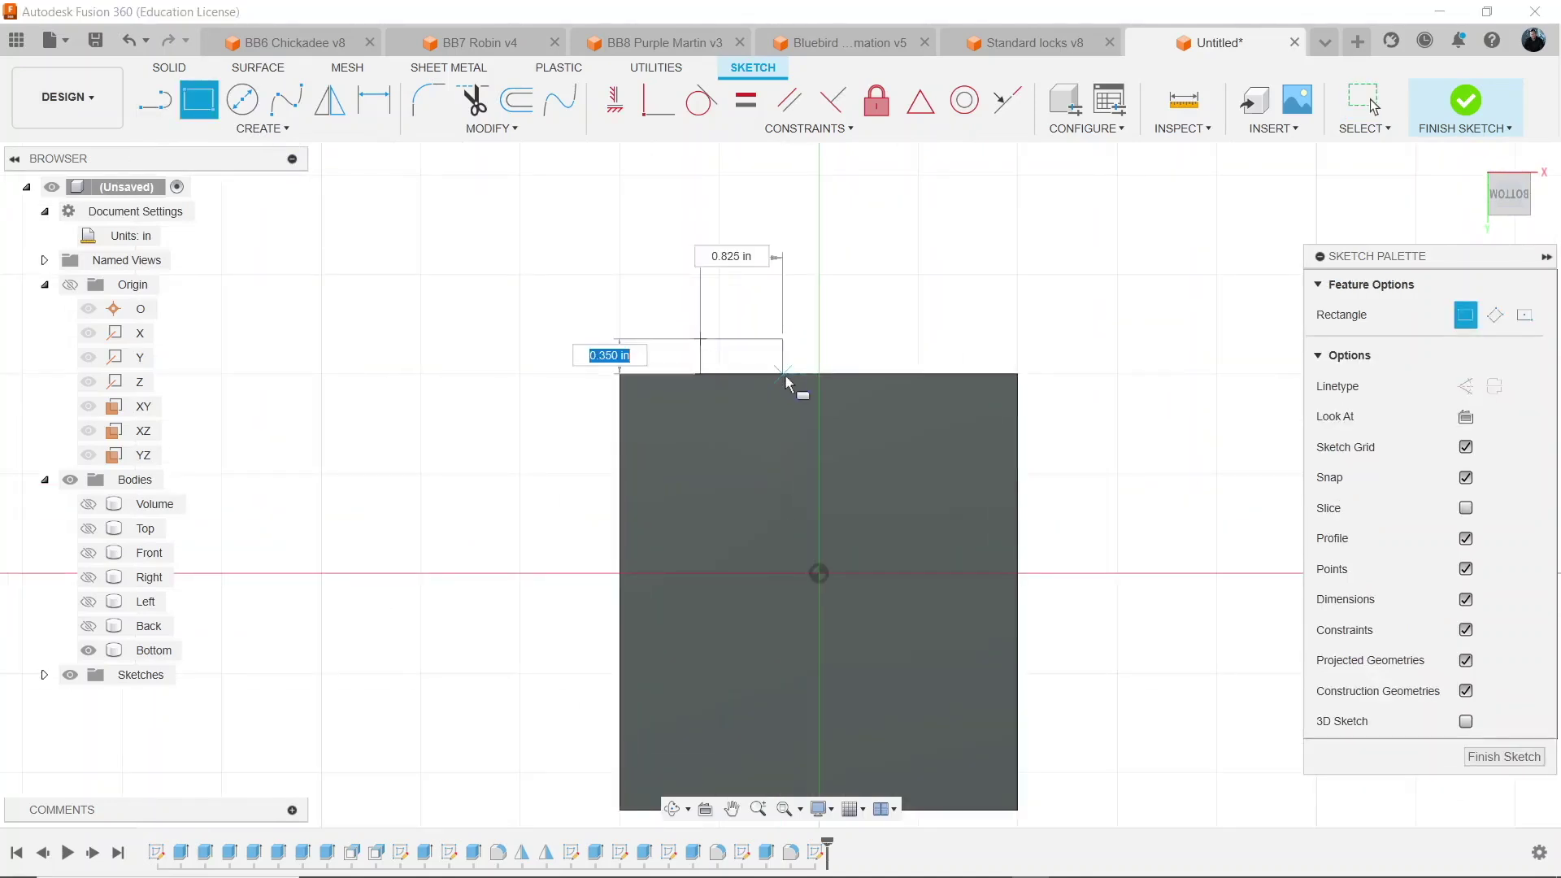
click(786, 378)
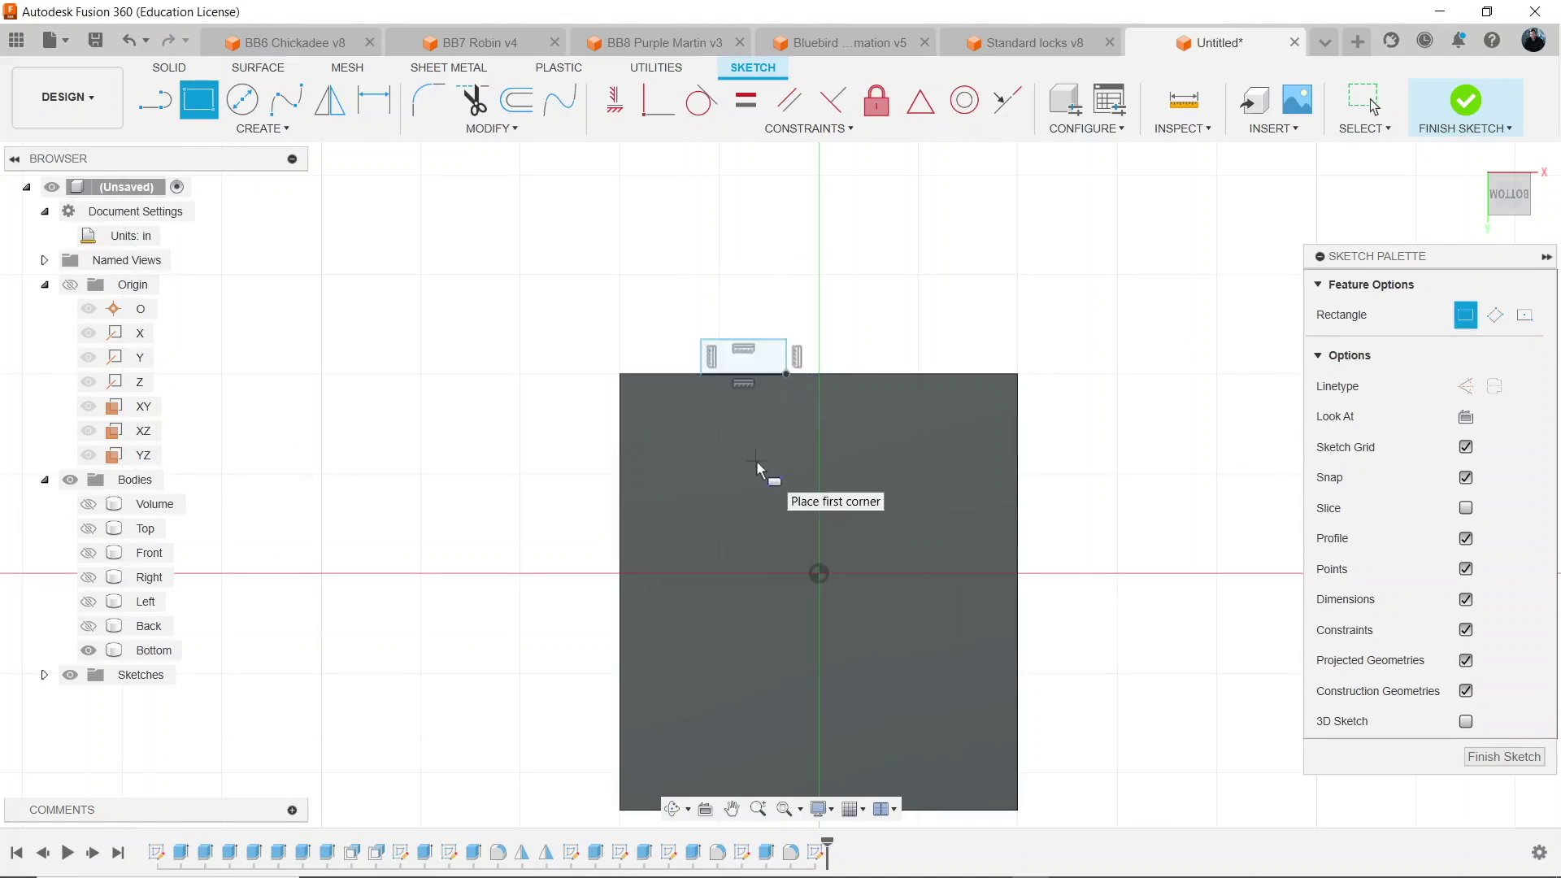
Dimension the rectangle's width between its two vertical sides to the lock parameter.
key(d)
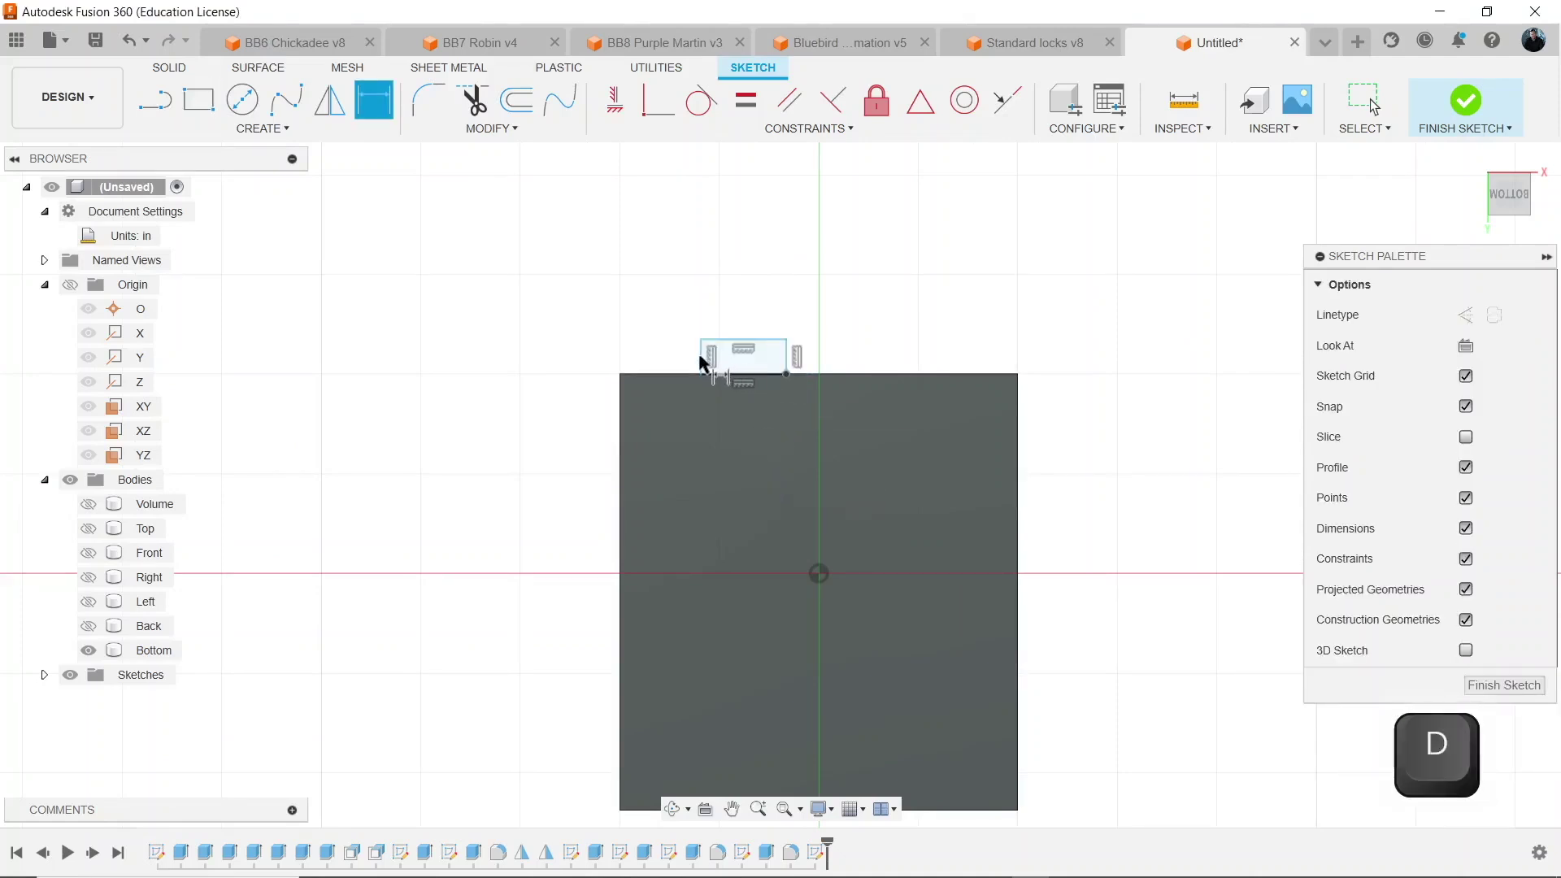
click(785, 358)
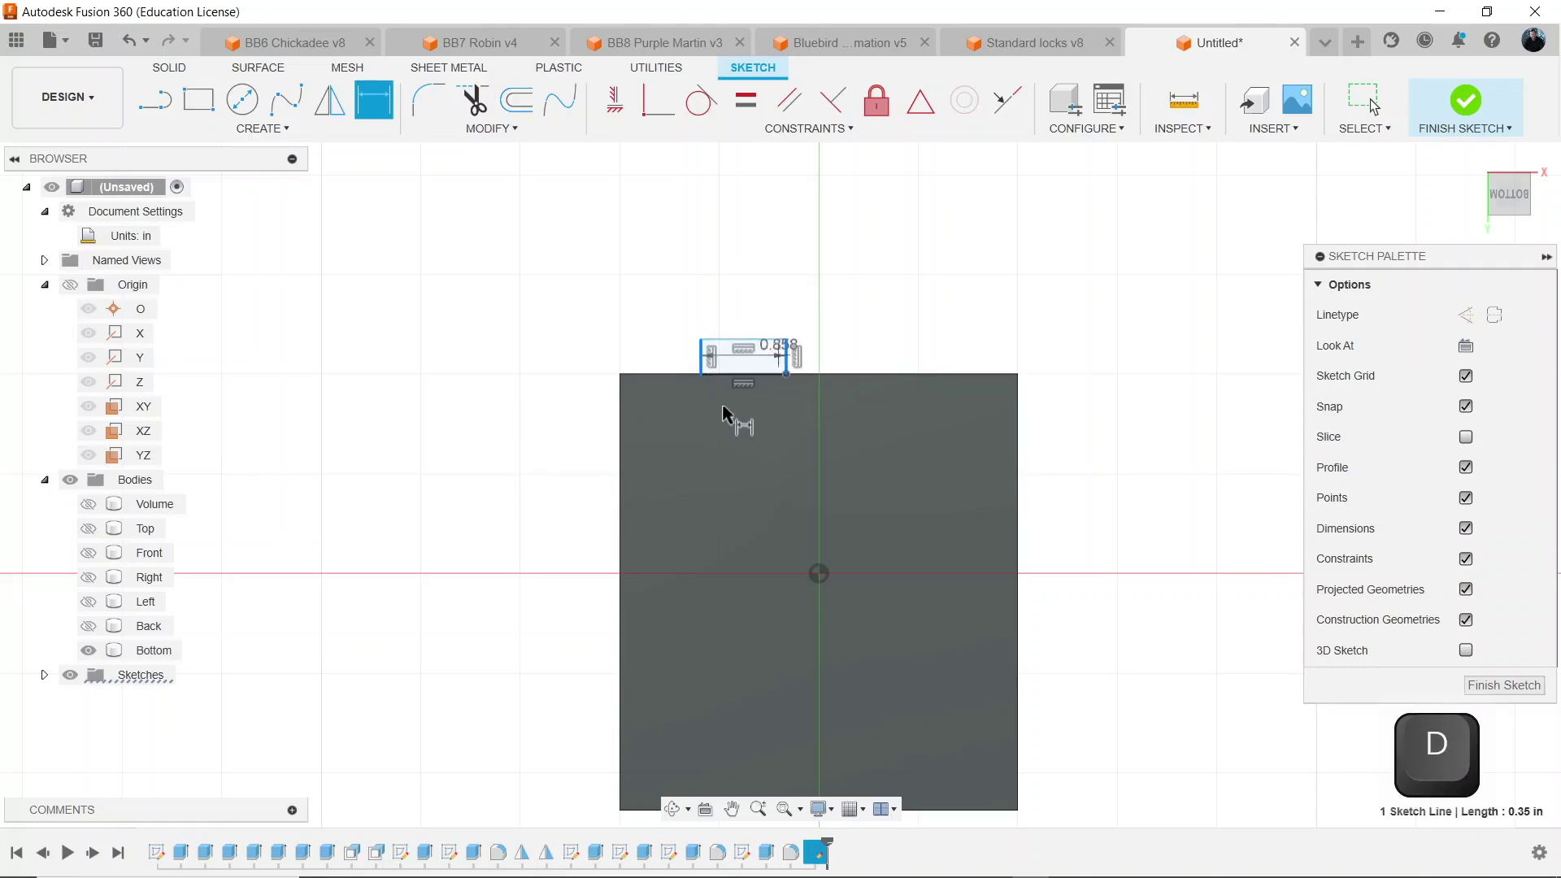
click(742, 436)
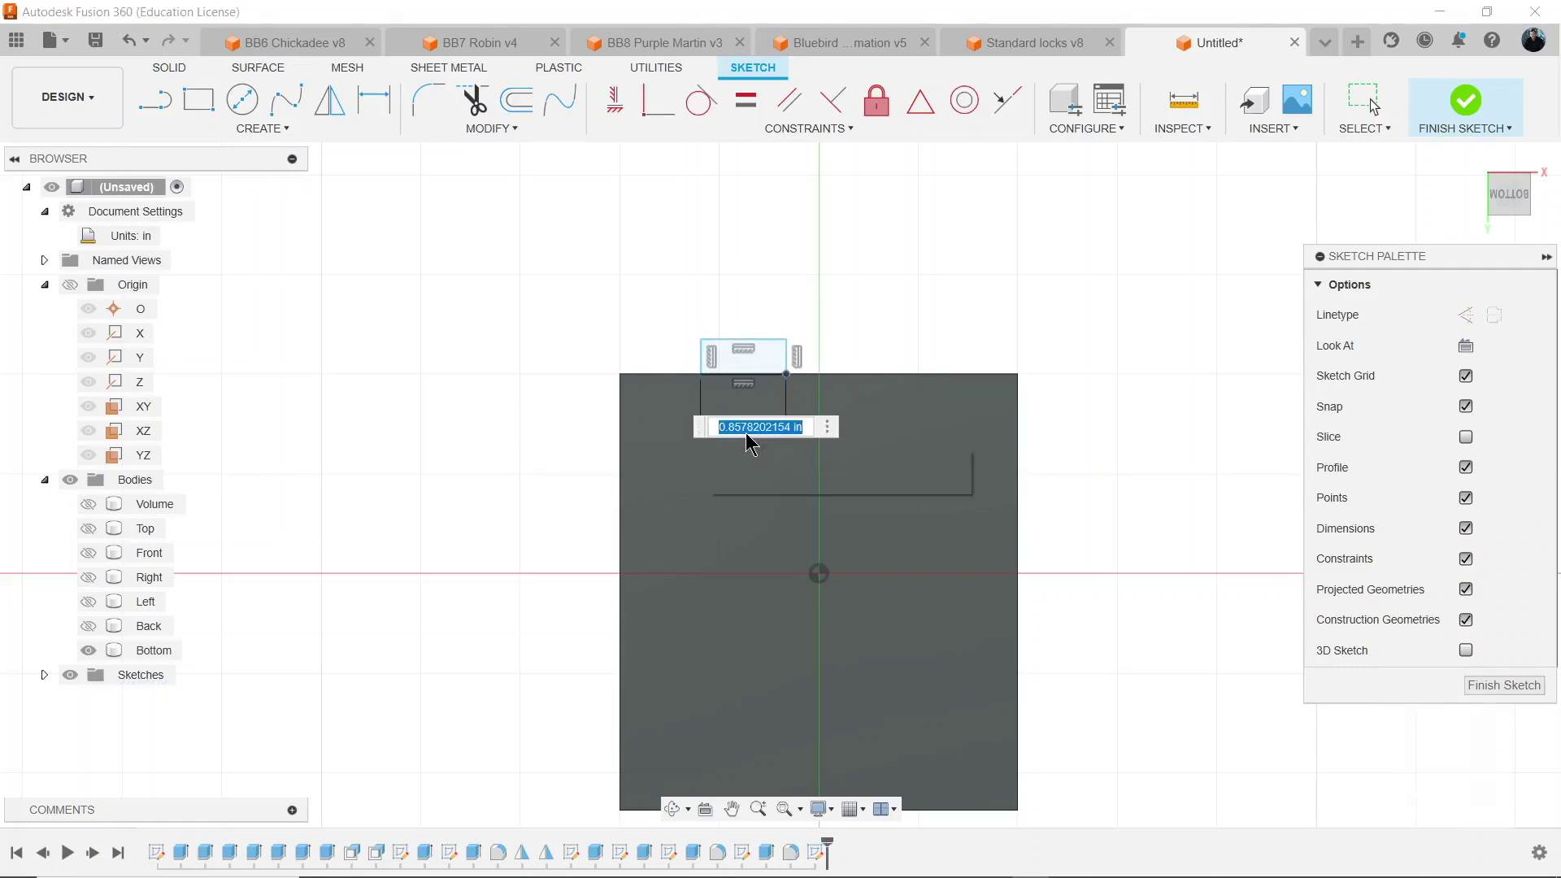
key(BackSpace)
text(l)
click(748, 452)
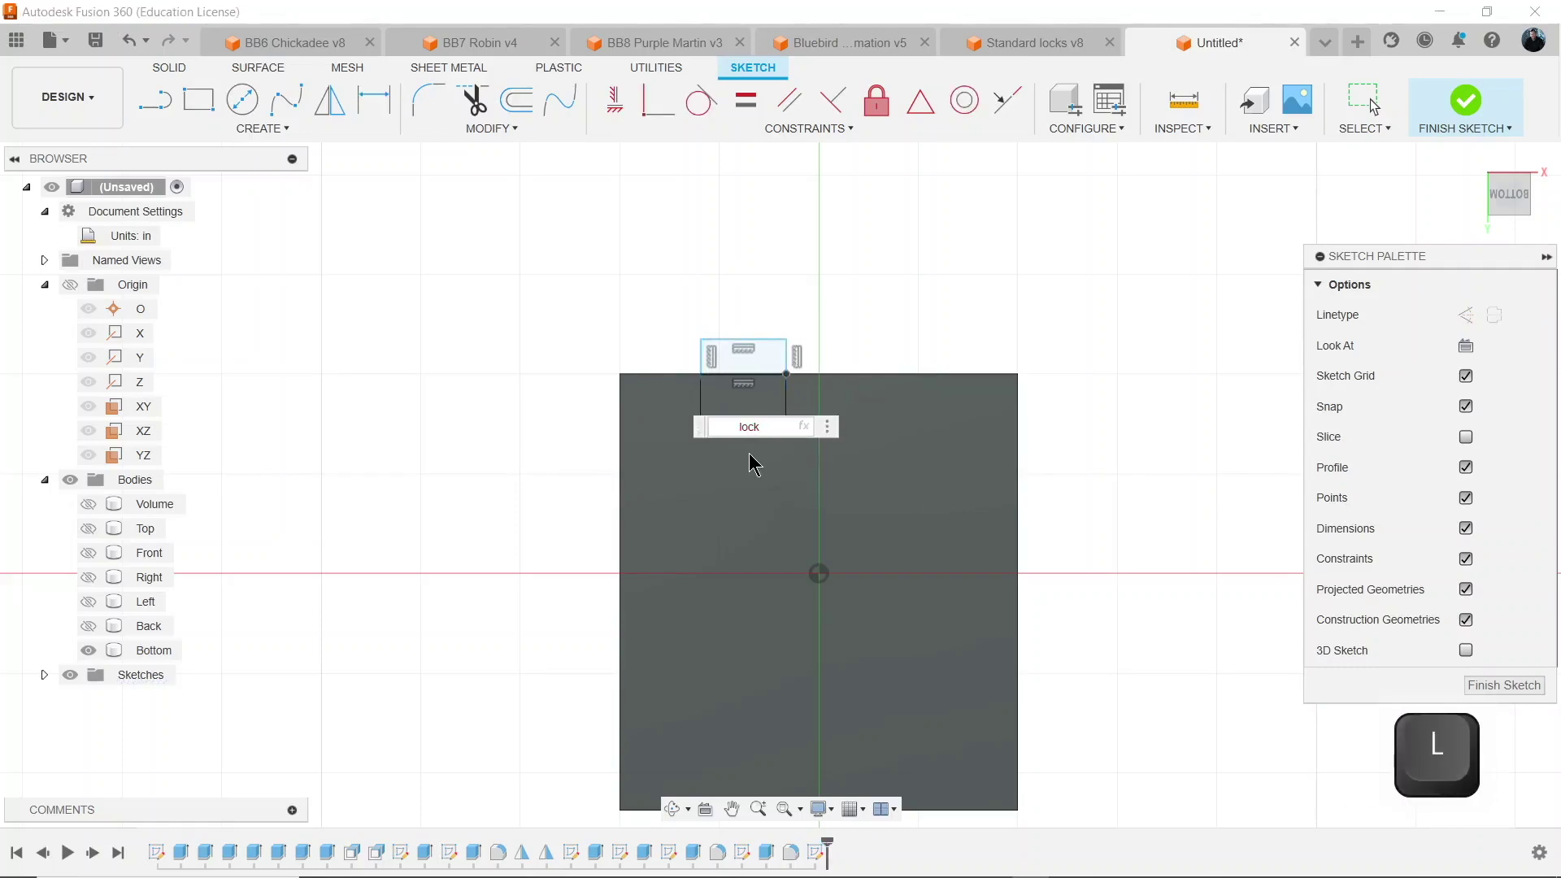
key(Return)
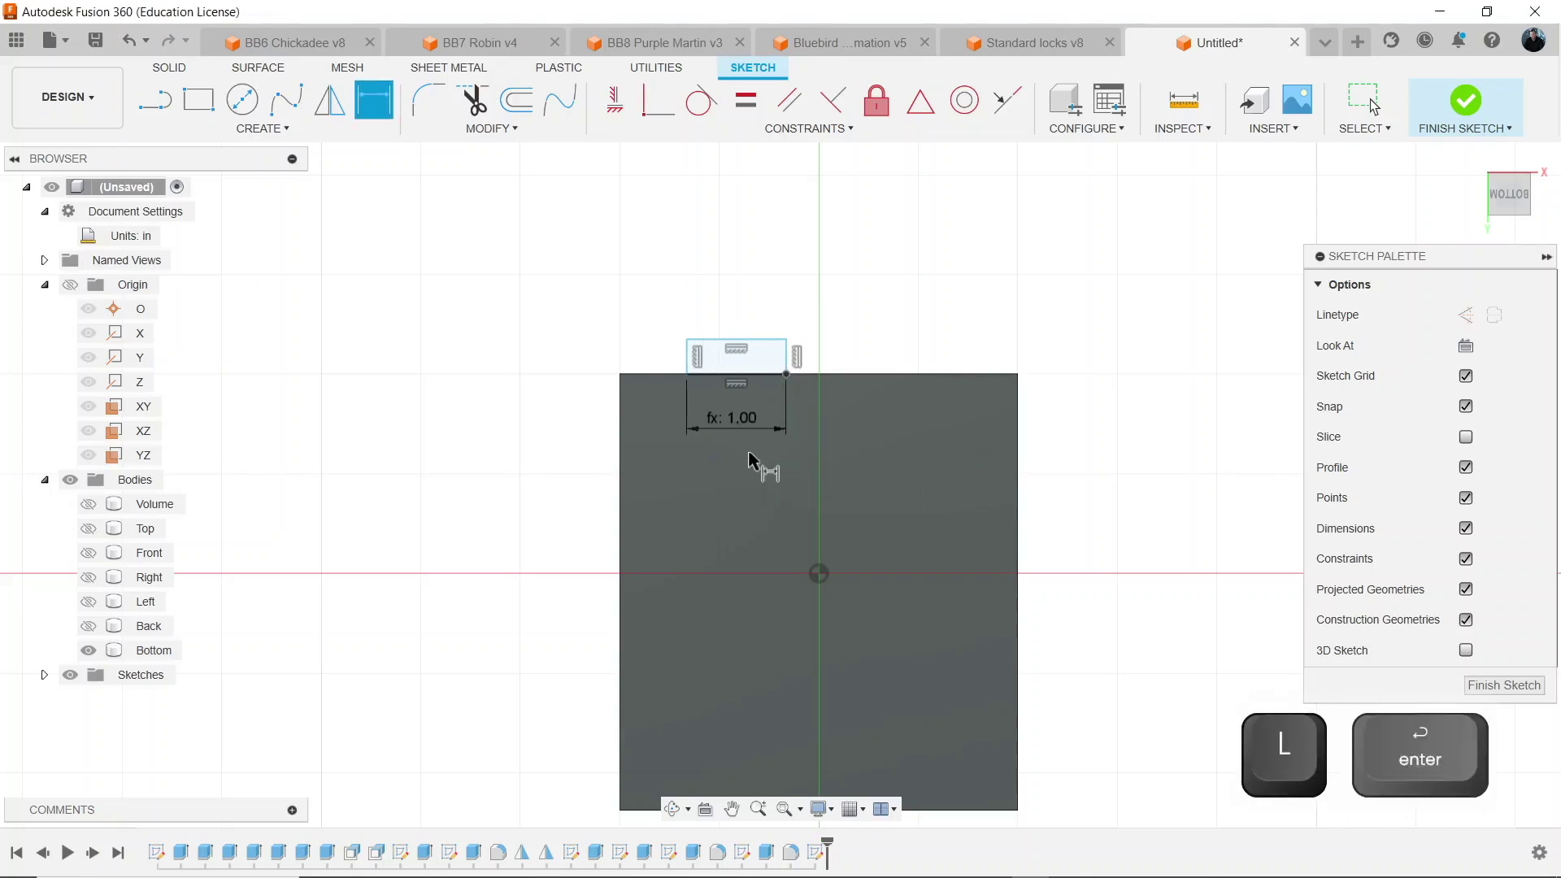
Dimension the distance from the rectangle's left side to the panel's left edge as the lock parameter.
click(689, 360)
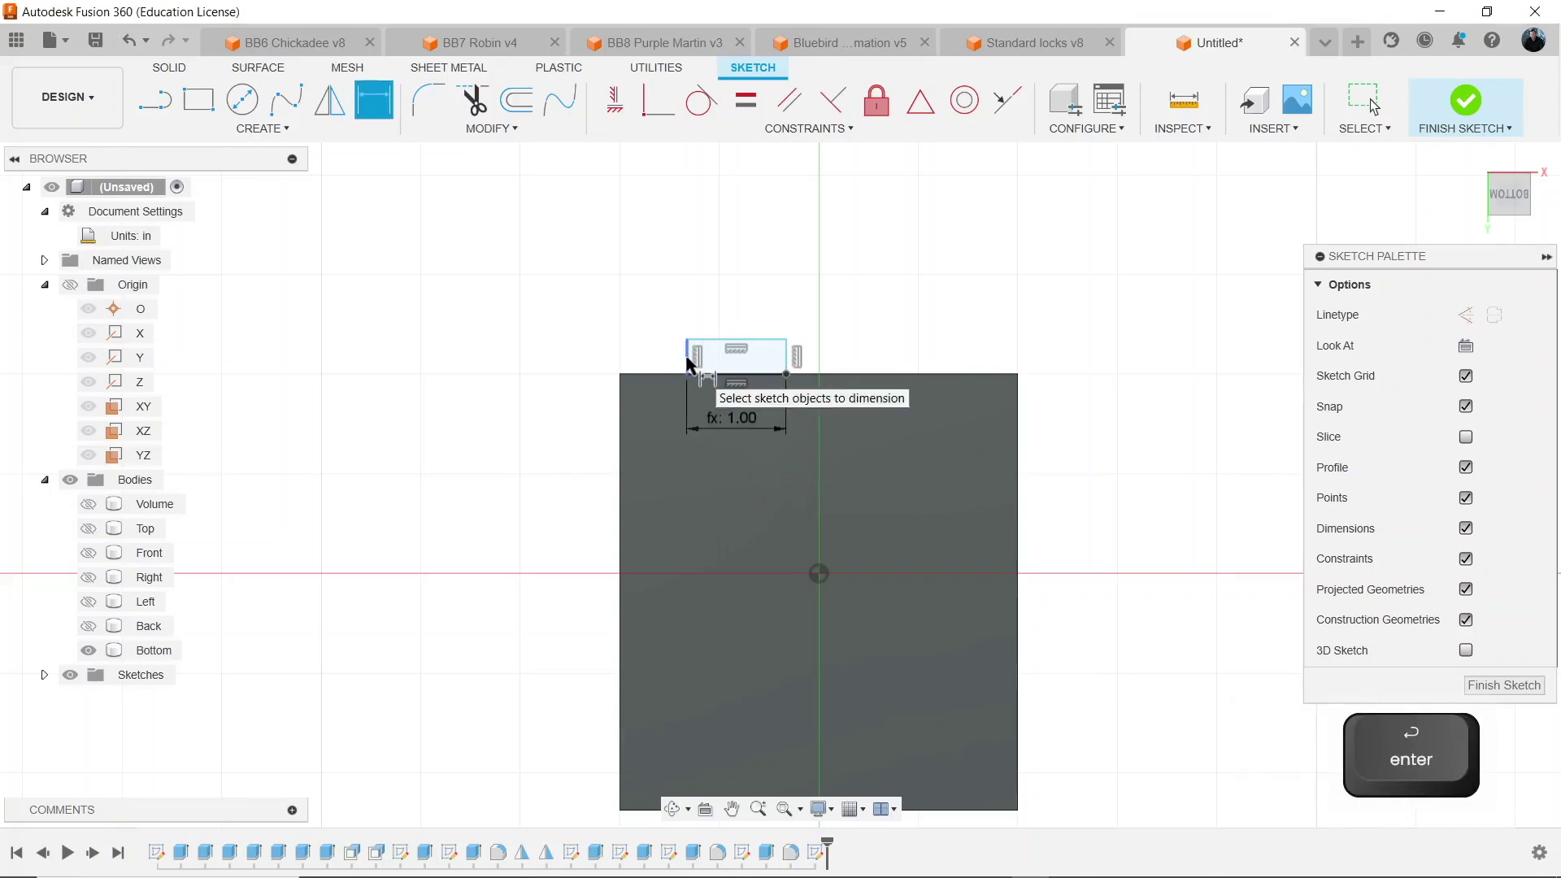
click(638, 421)
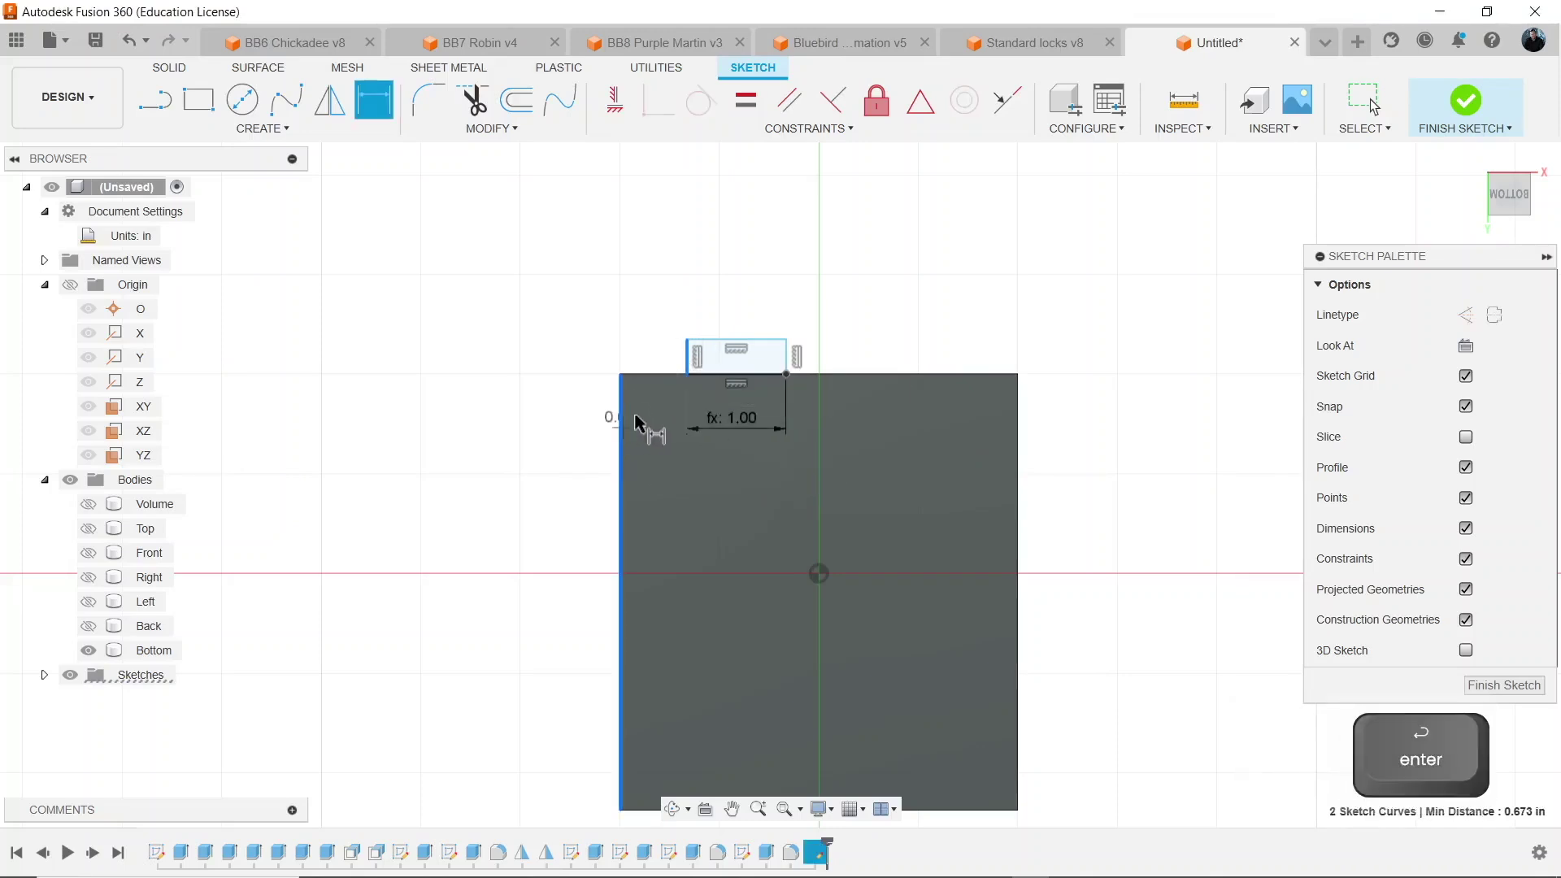
click(647, 456)
text(l)
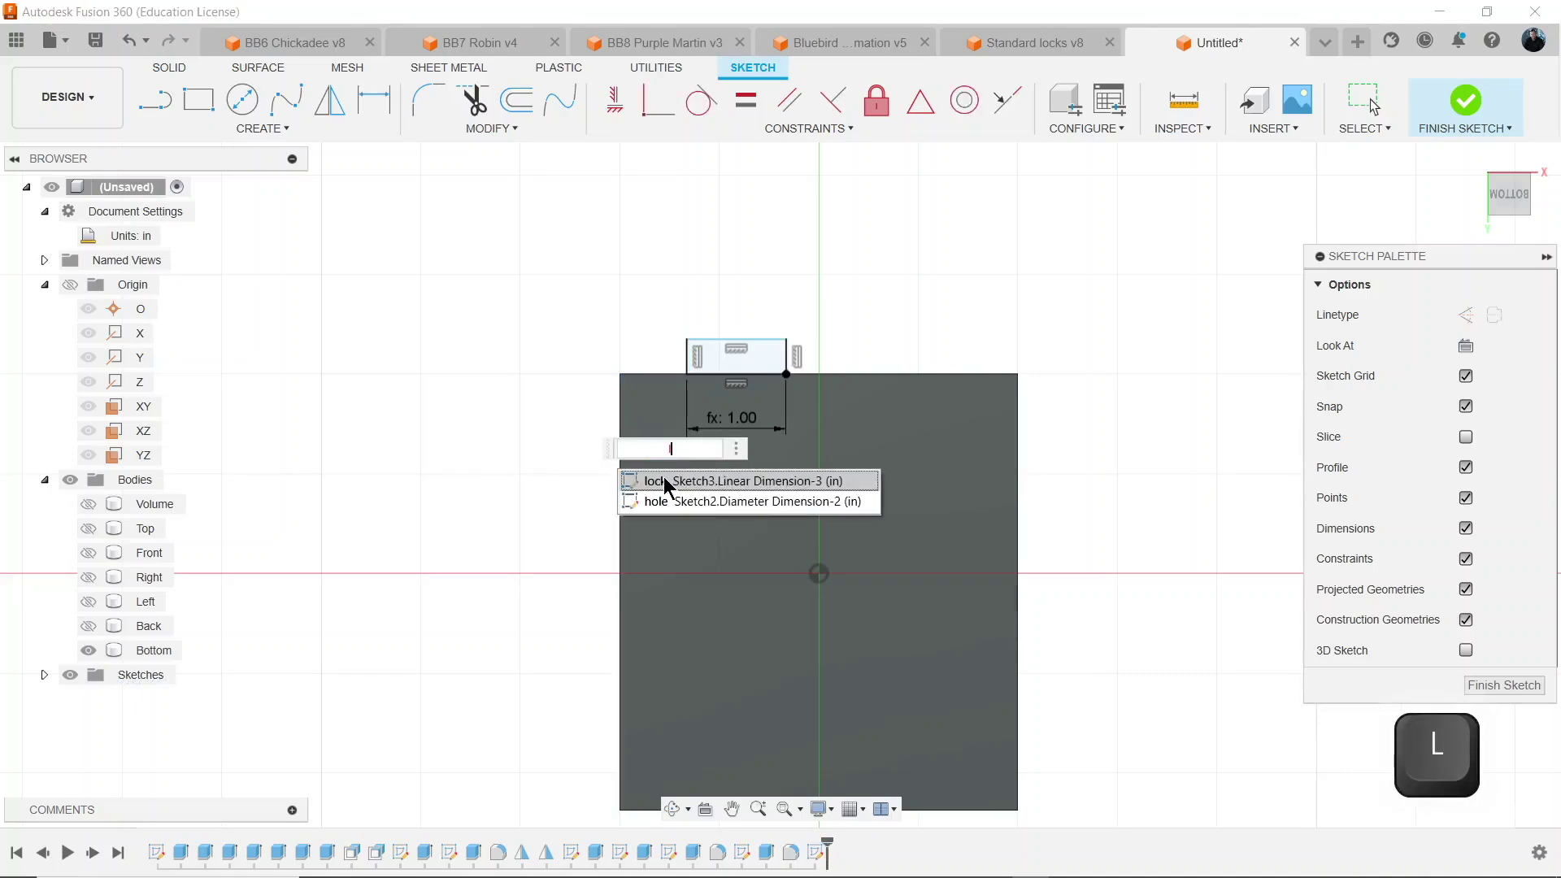
click(663, 478)
key(Return)
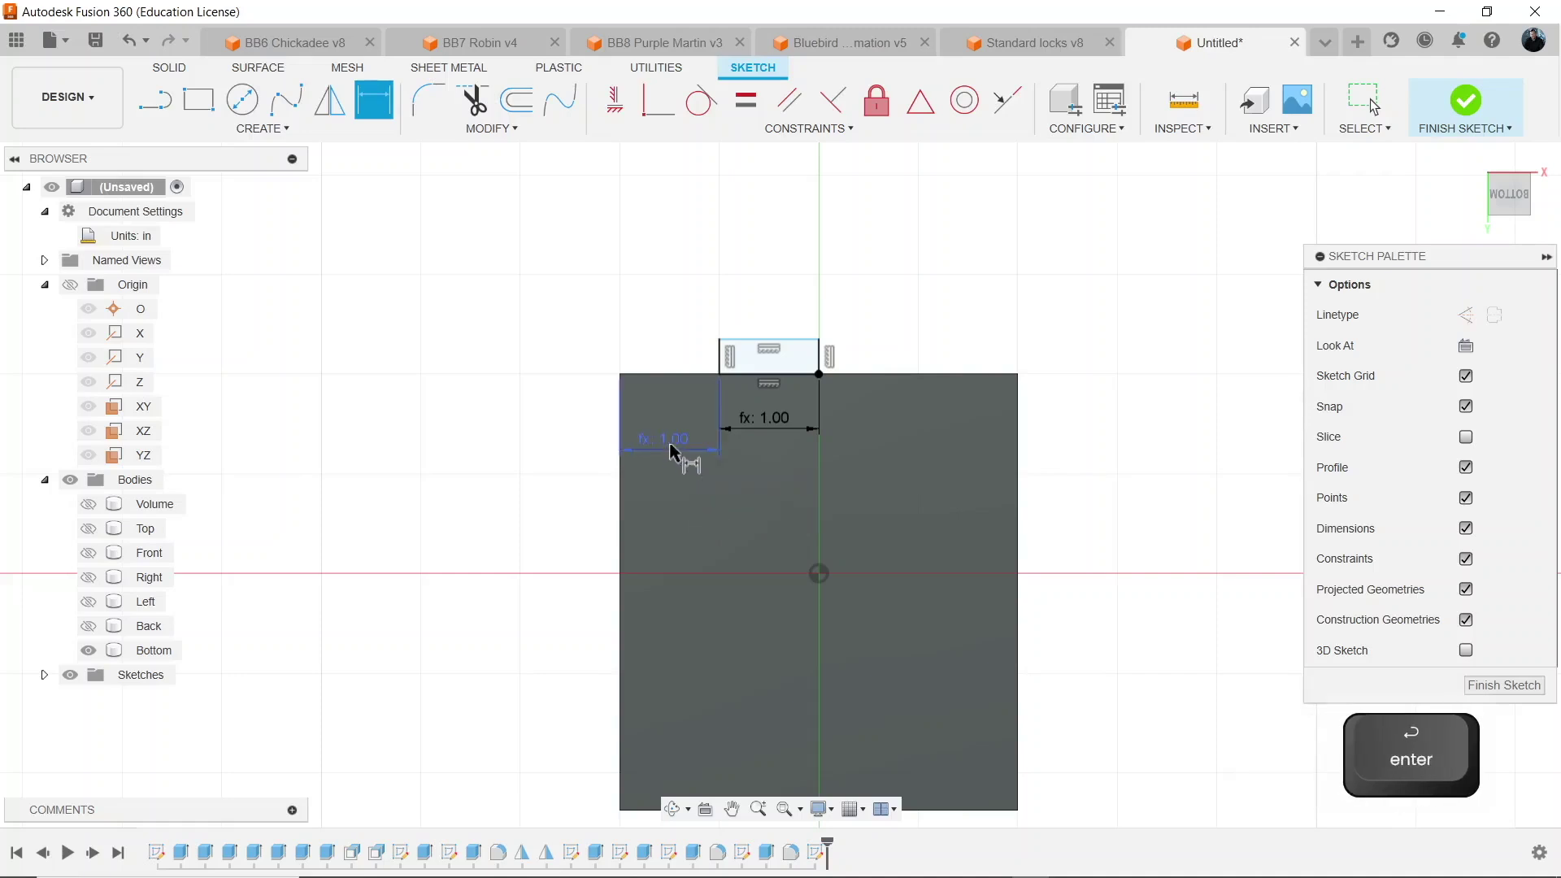
Set the offset between the rectangle and the panel's left edge to lock/2.
double_click(679, 446)
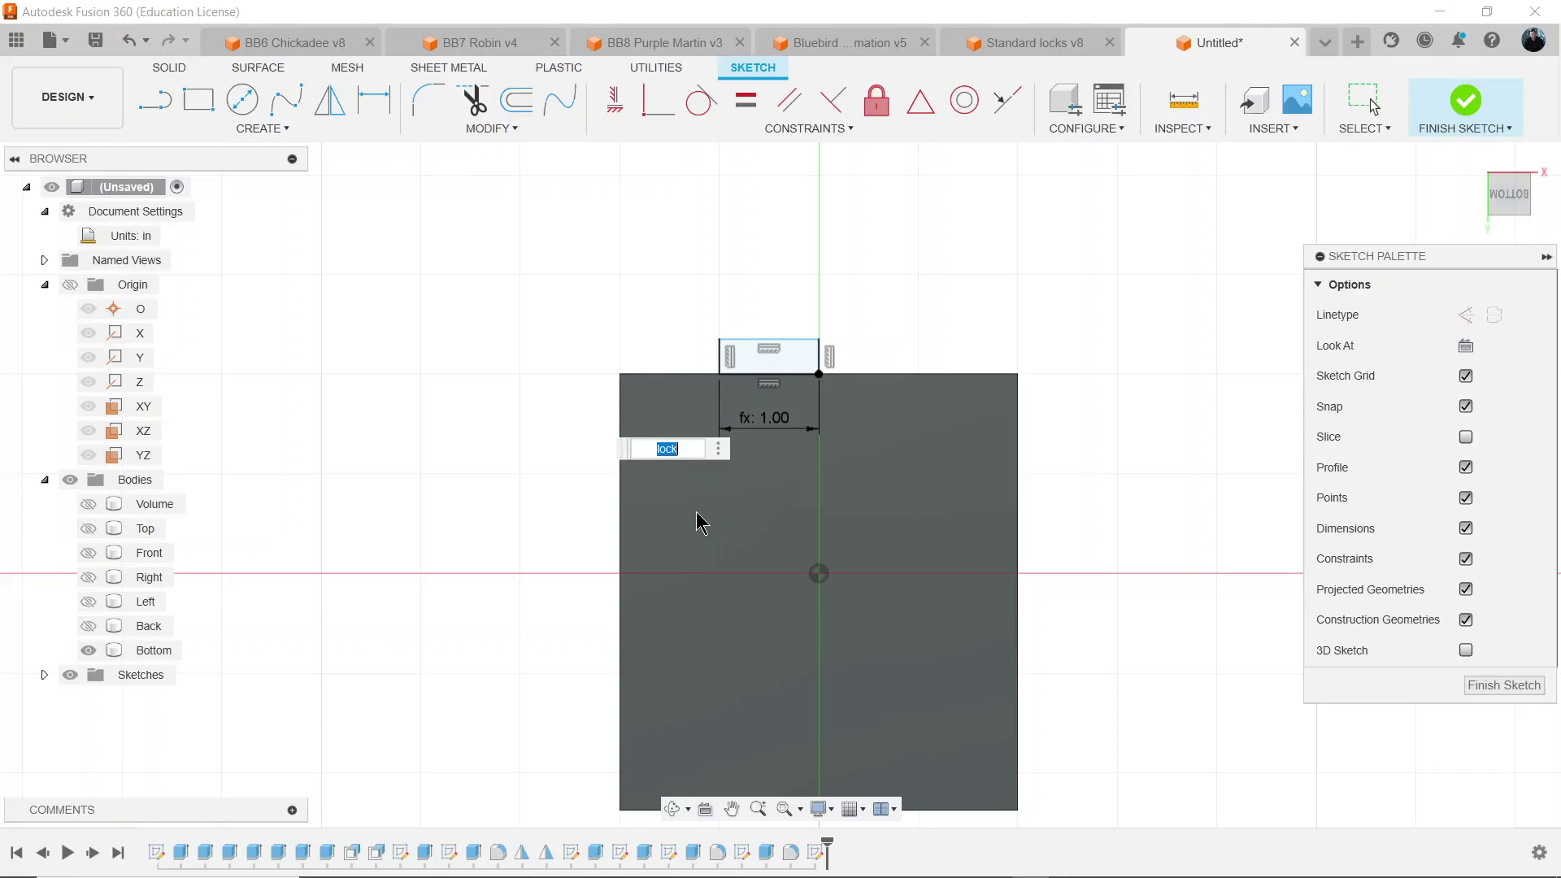
key(Right)
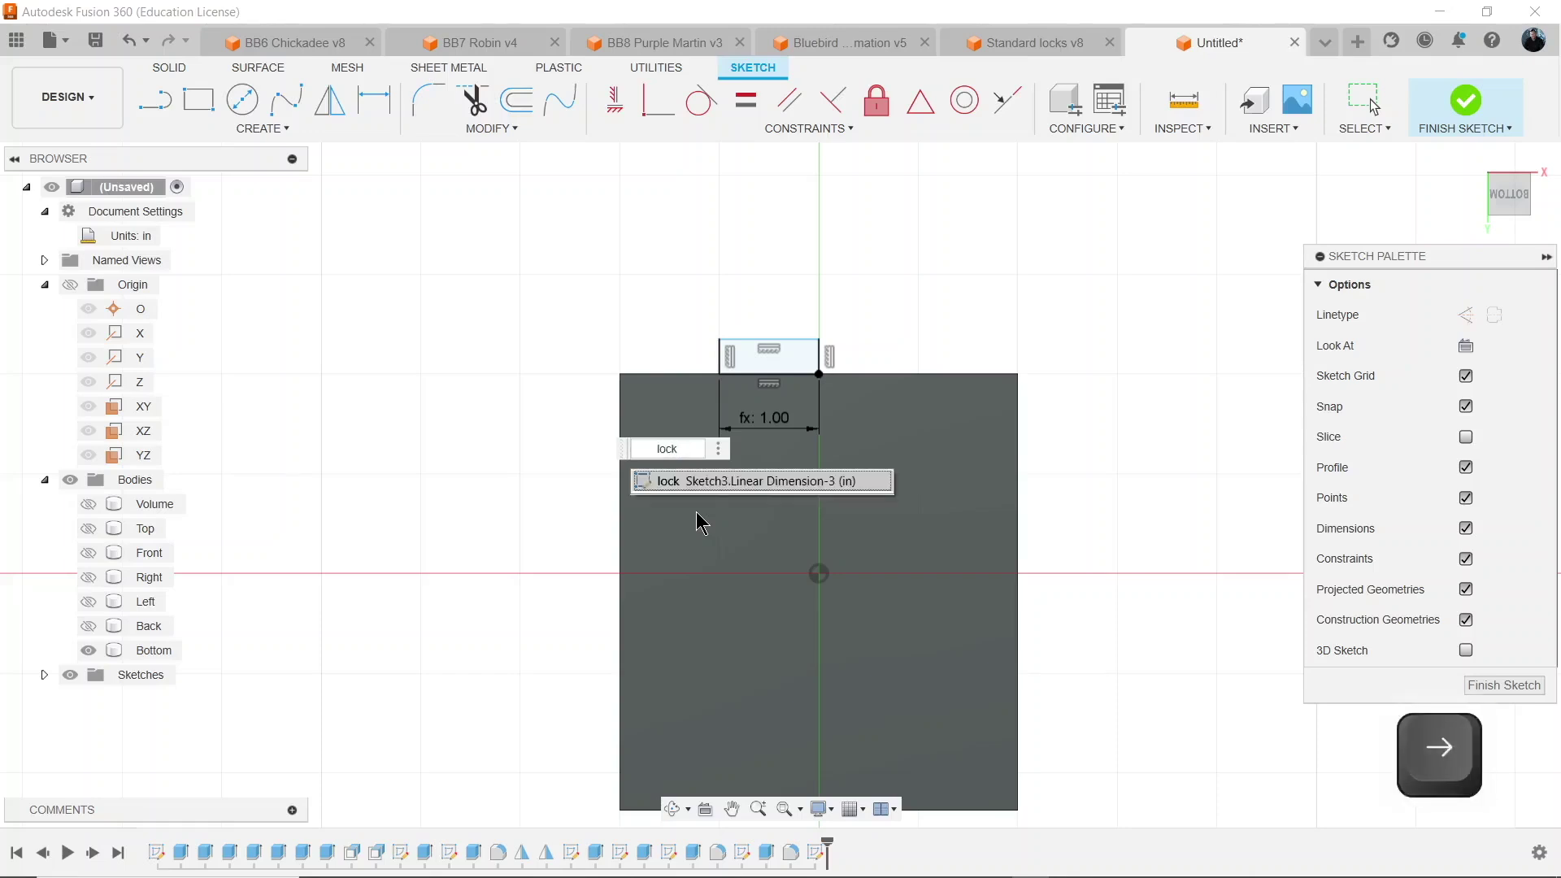
text(/2)
key(Return)
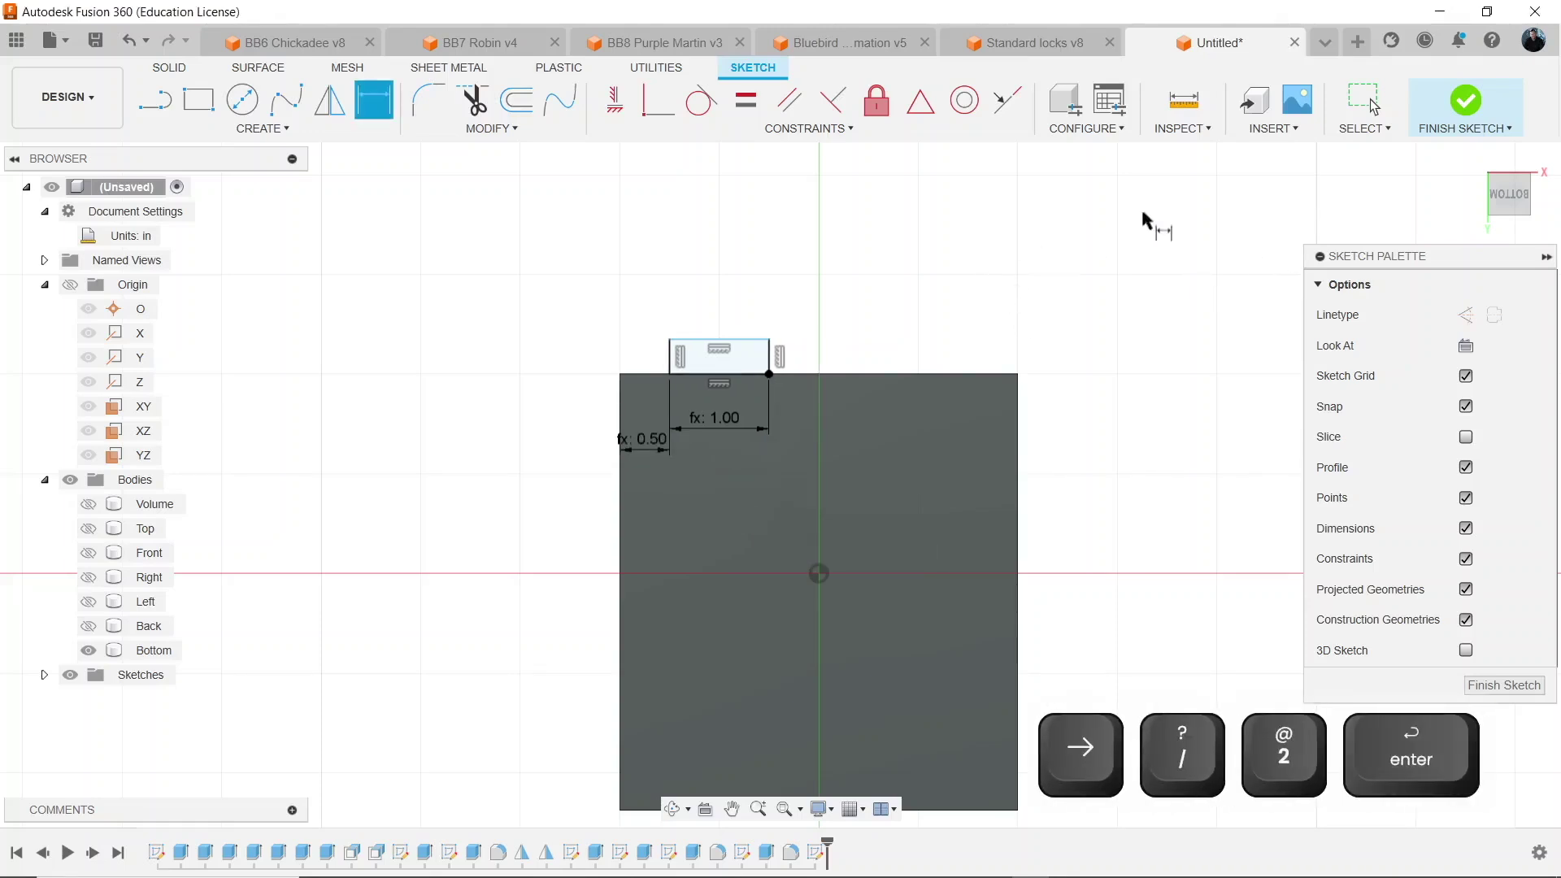
Draw a slot rectangle about 0.69 in by 0.09 in inside the tab rectangle.
click(198, 99)
scroll(715, 382, up, 3)
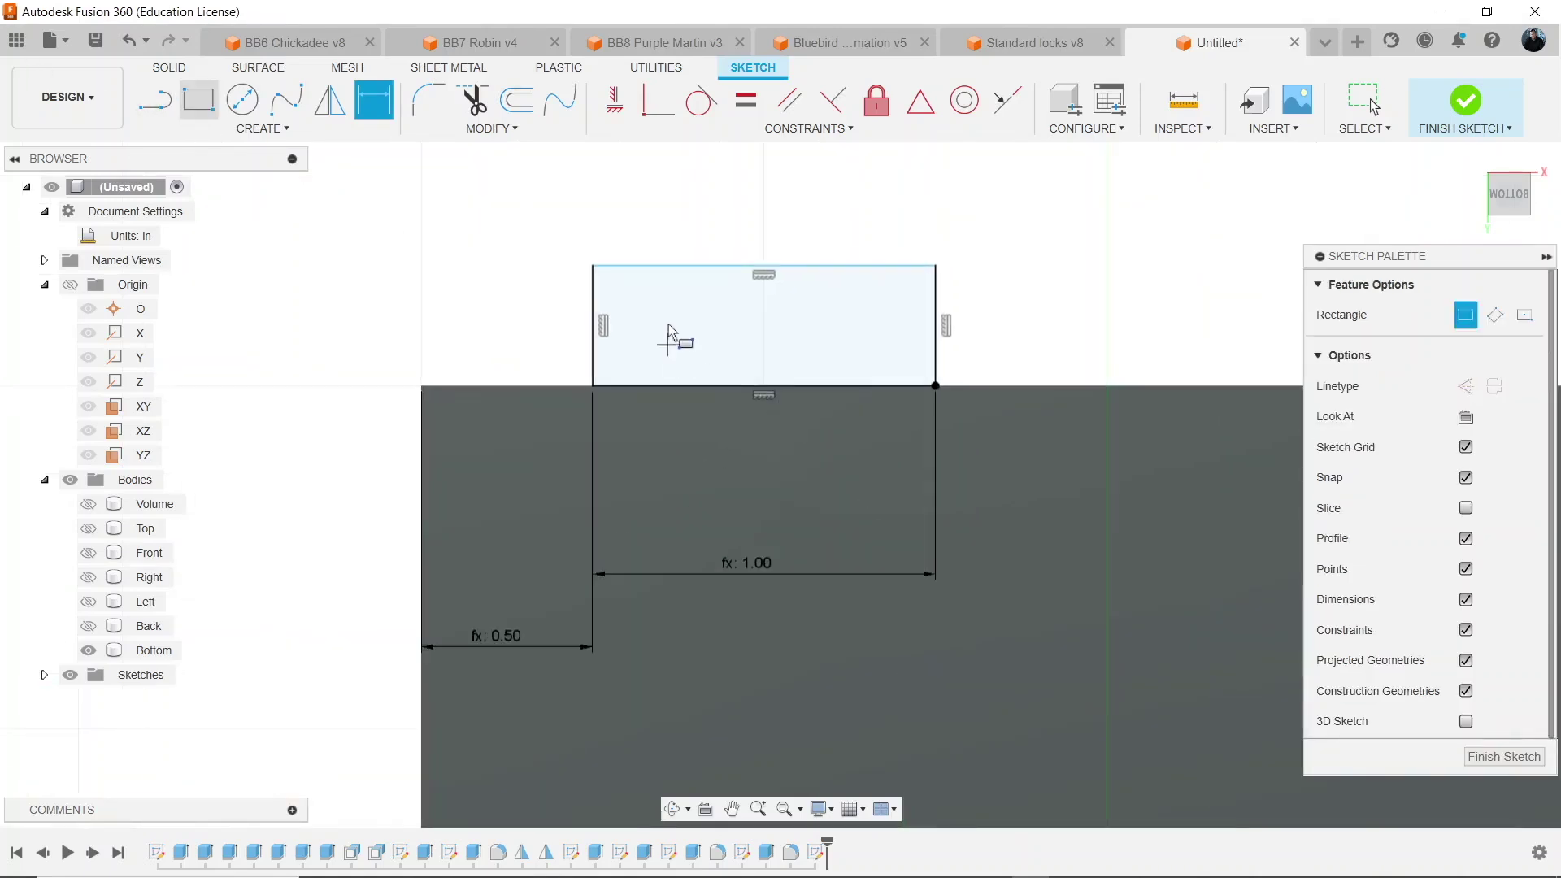
click(889, 349)
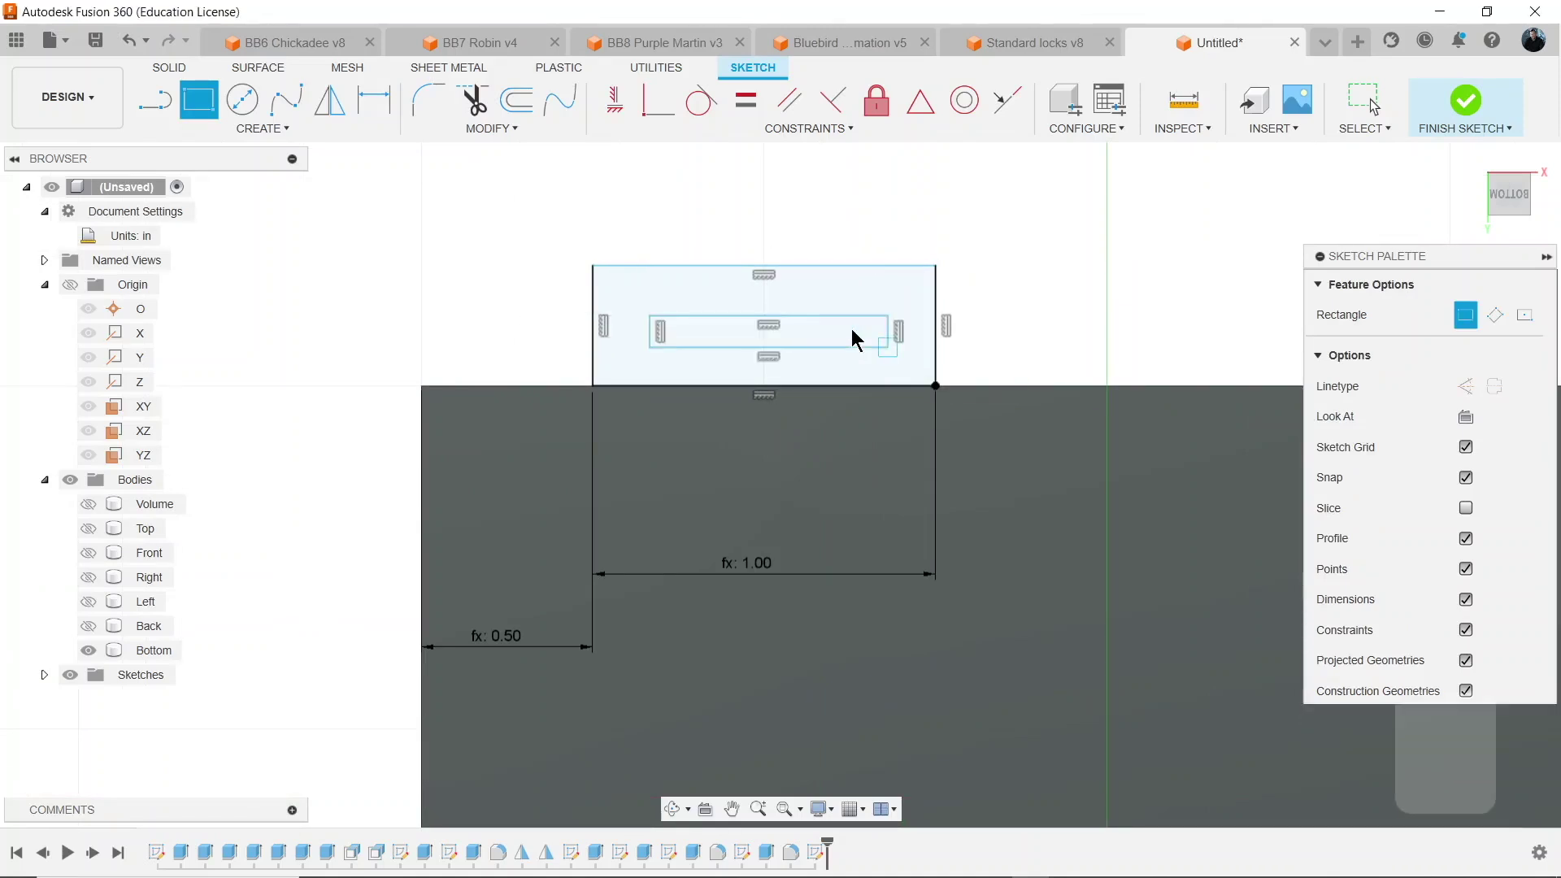
key(Escape)
Dimension the slot rectangle's width as half of the tab's width dimension.
key(d)
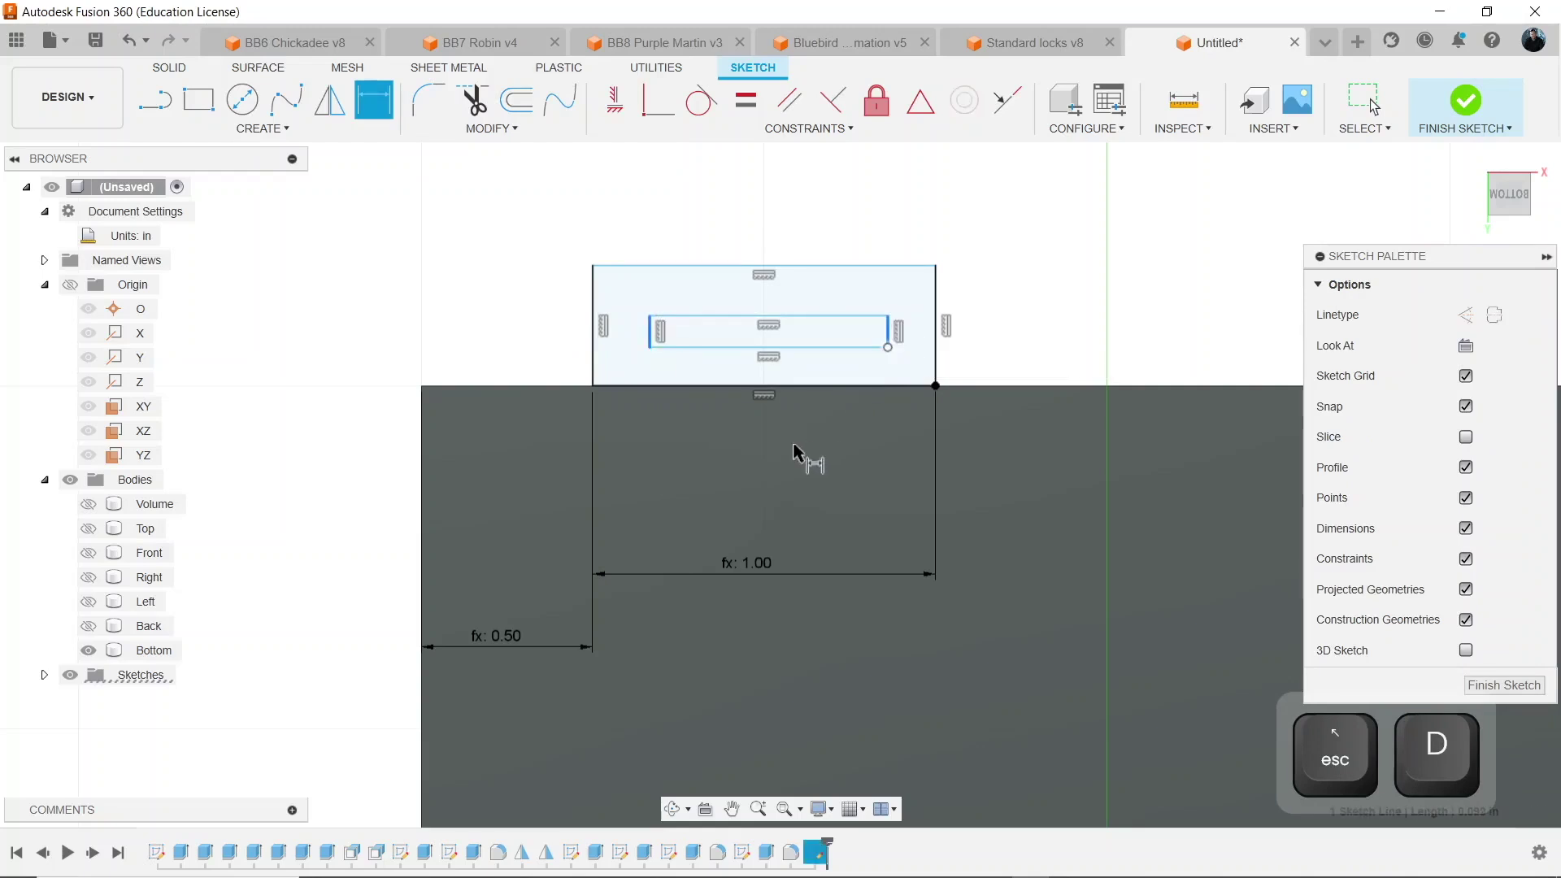
click(785, 467)
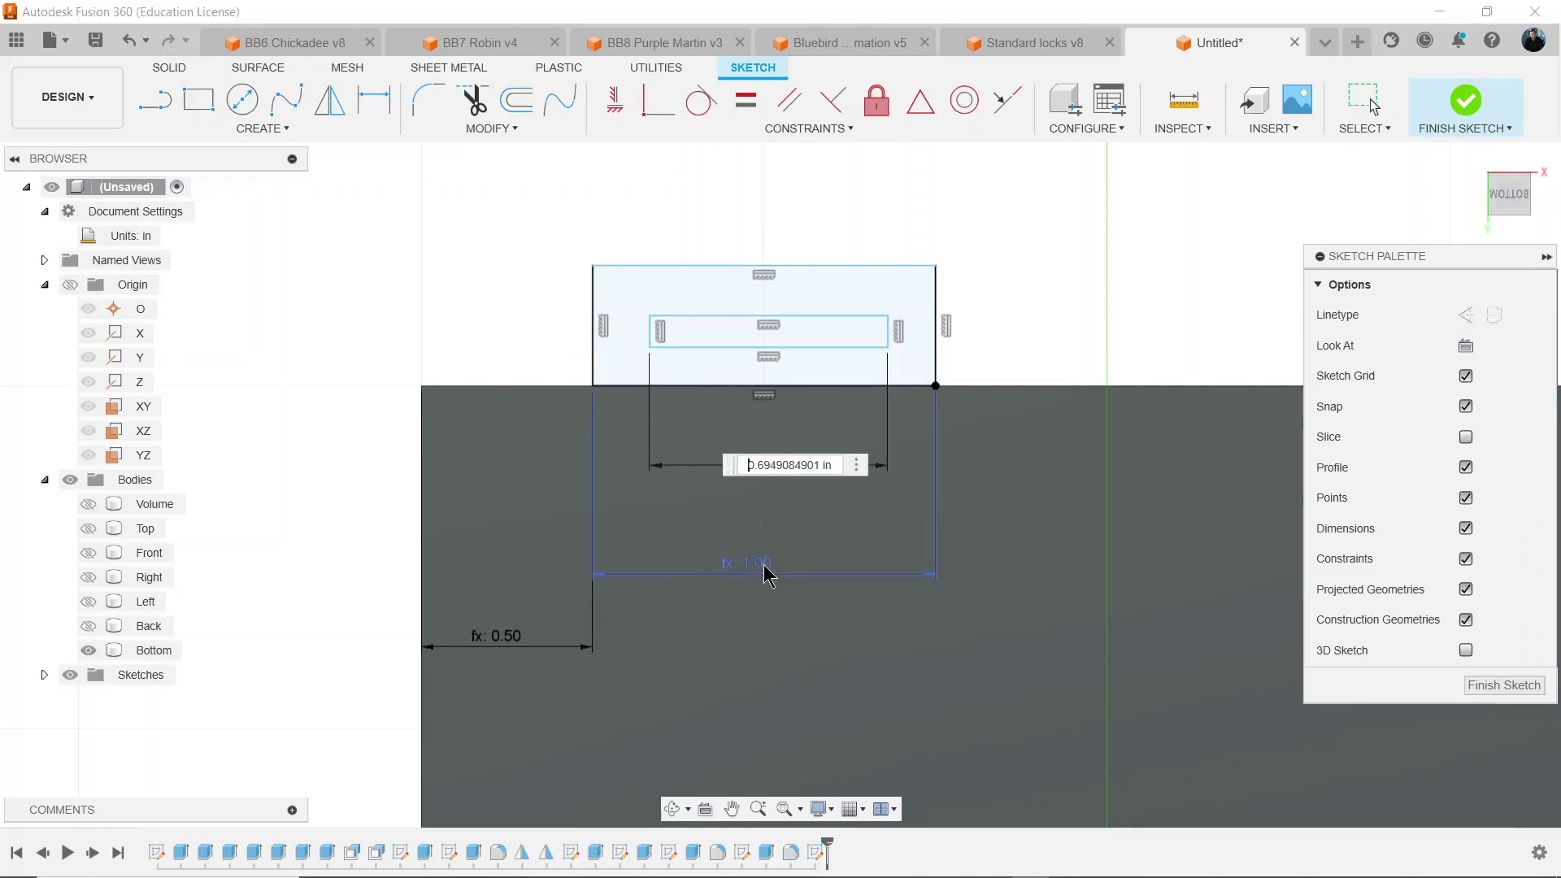
text(/)
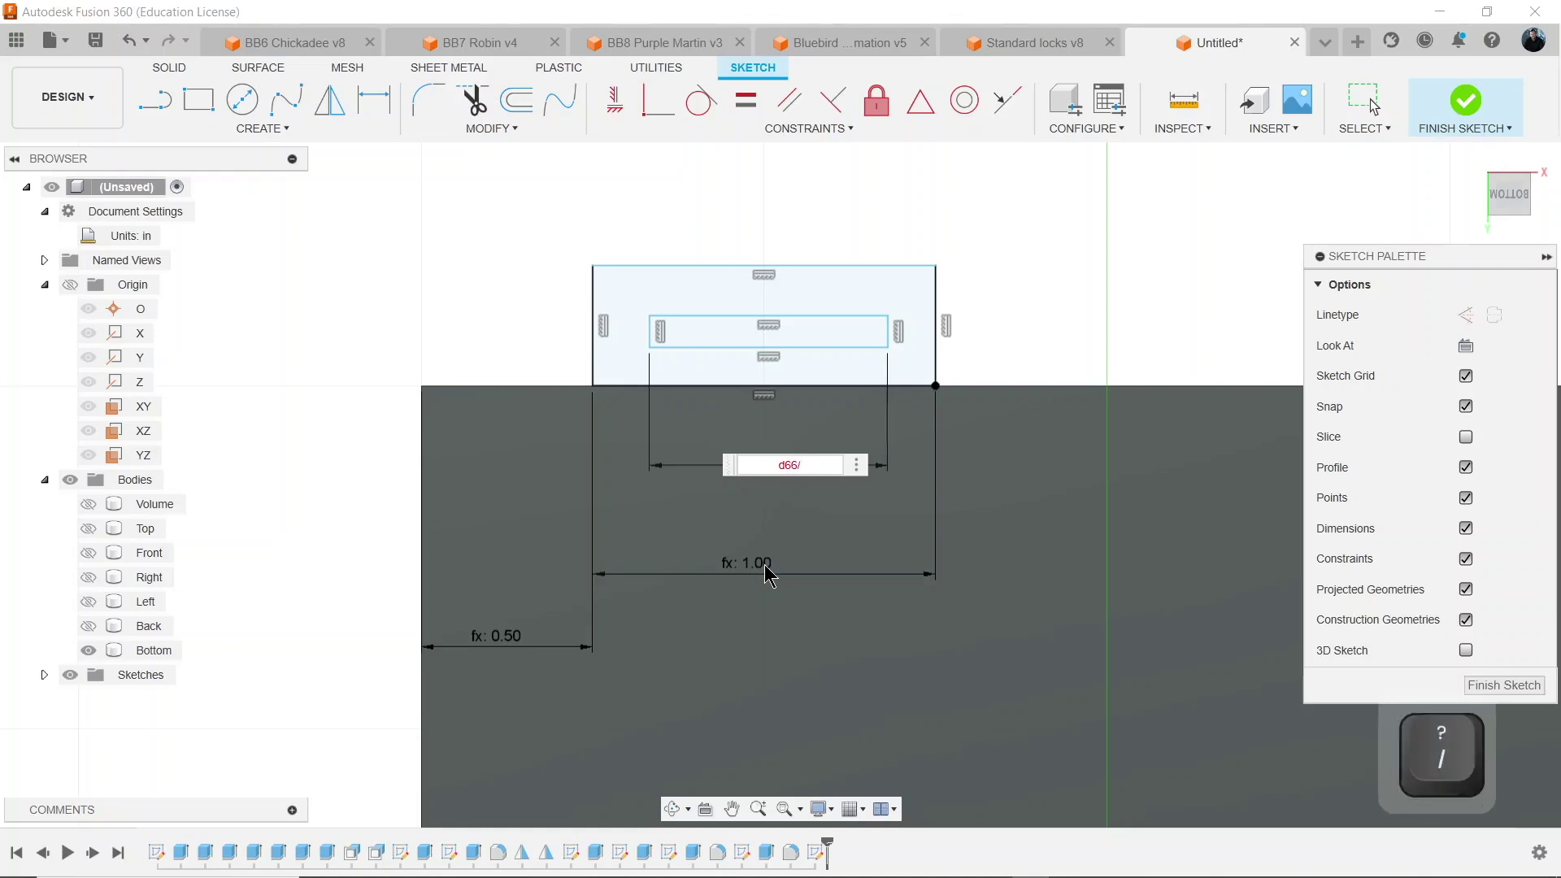
text(2)
key(Return)
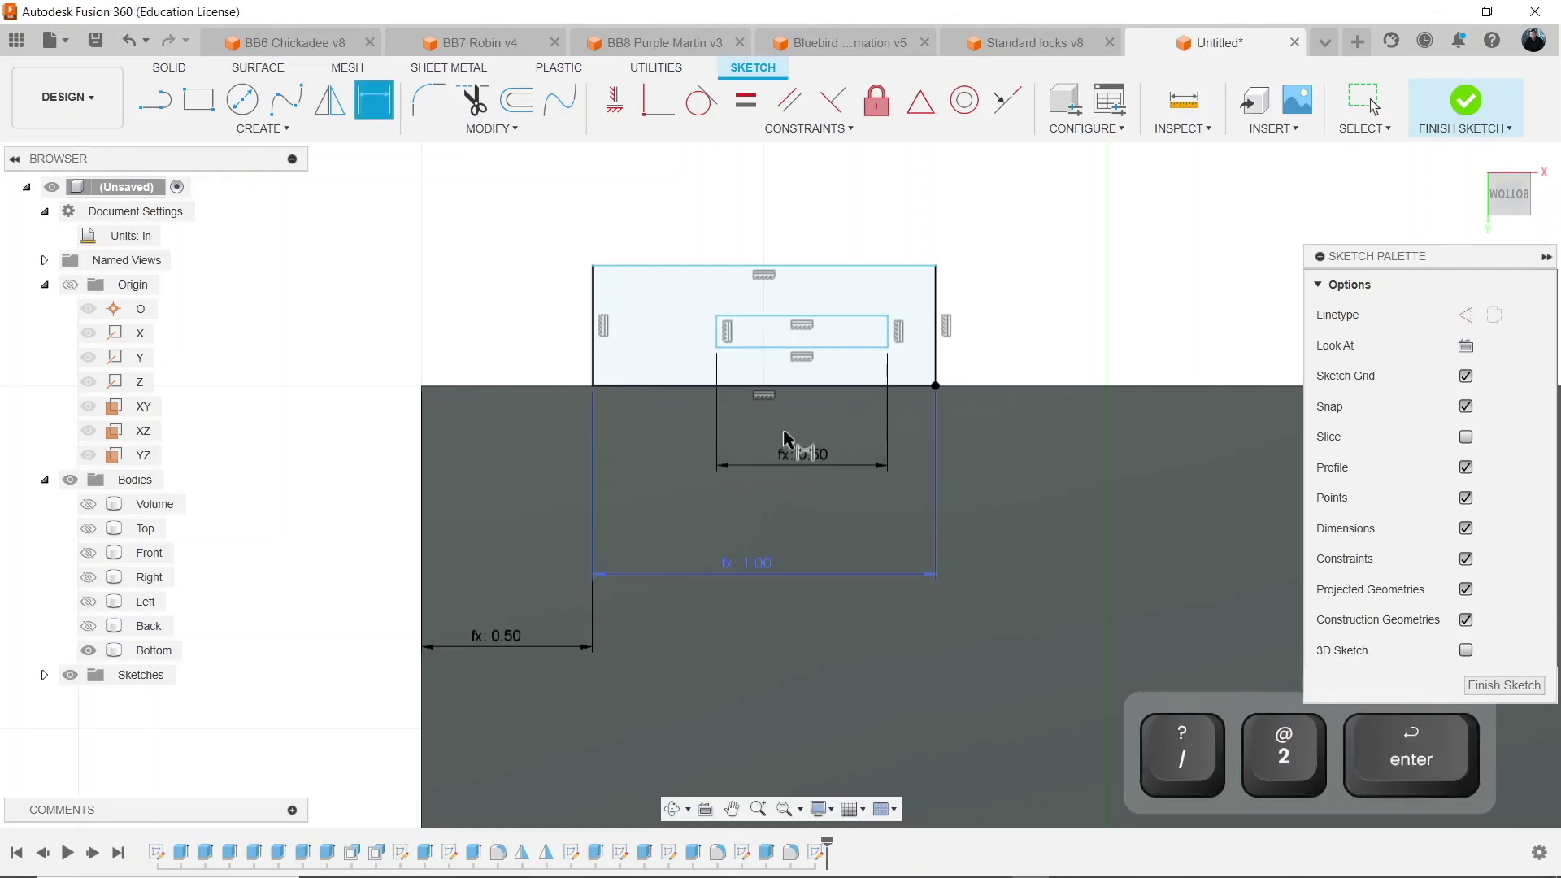
Dimension the offset between the left sides of the slot and the tab as half of the slot's width dimension.
click(716, 332)
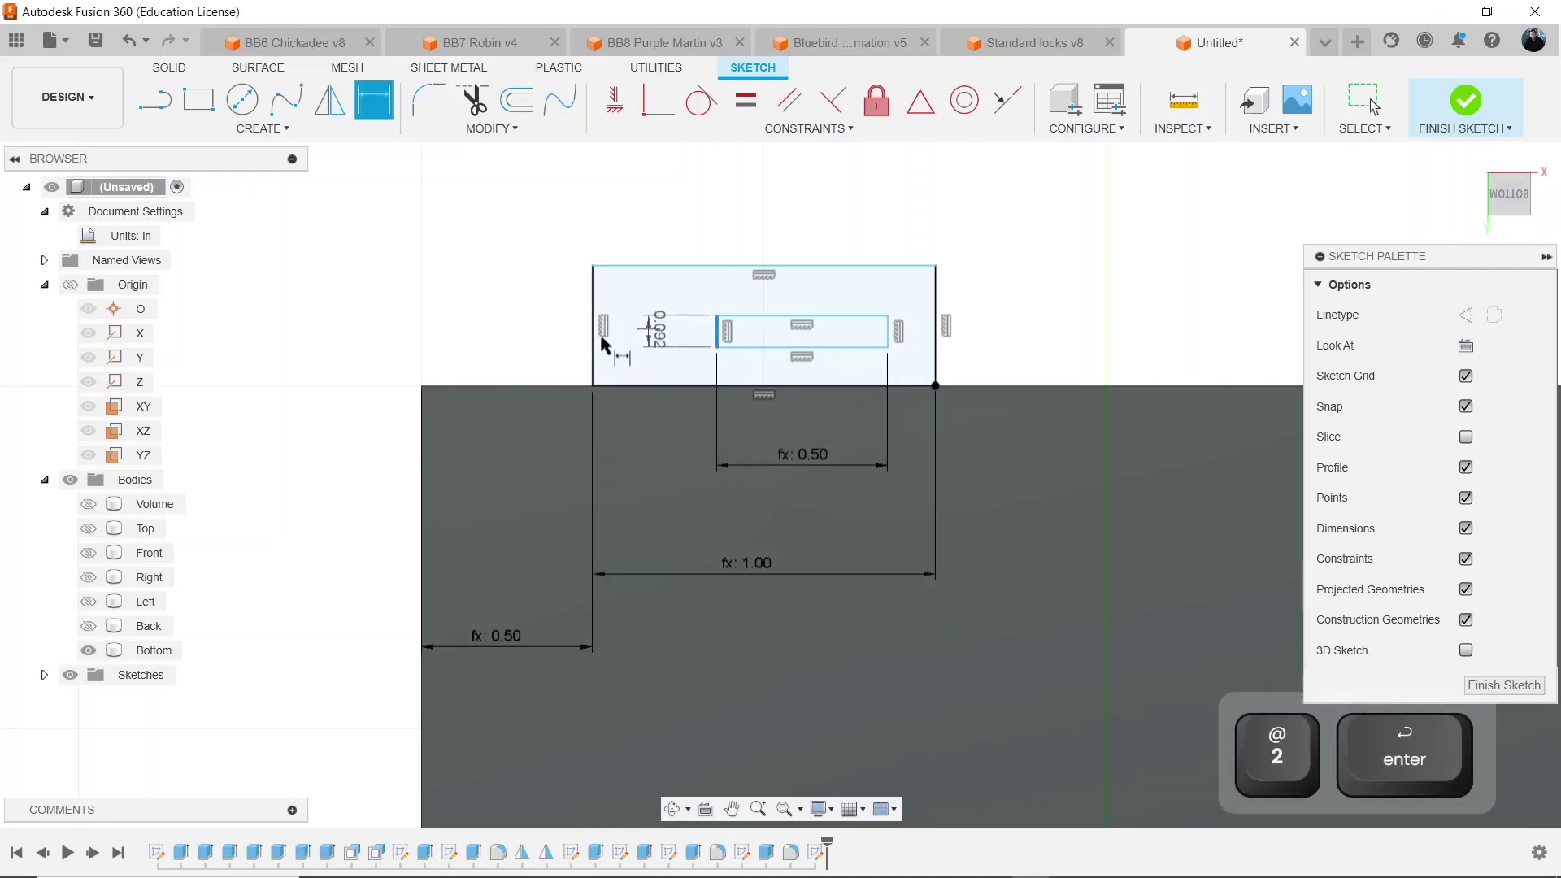
click(605, 341)
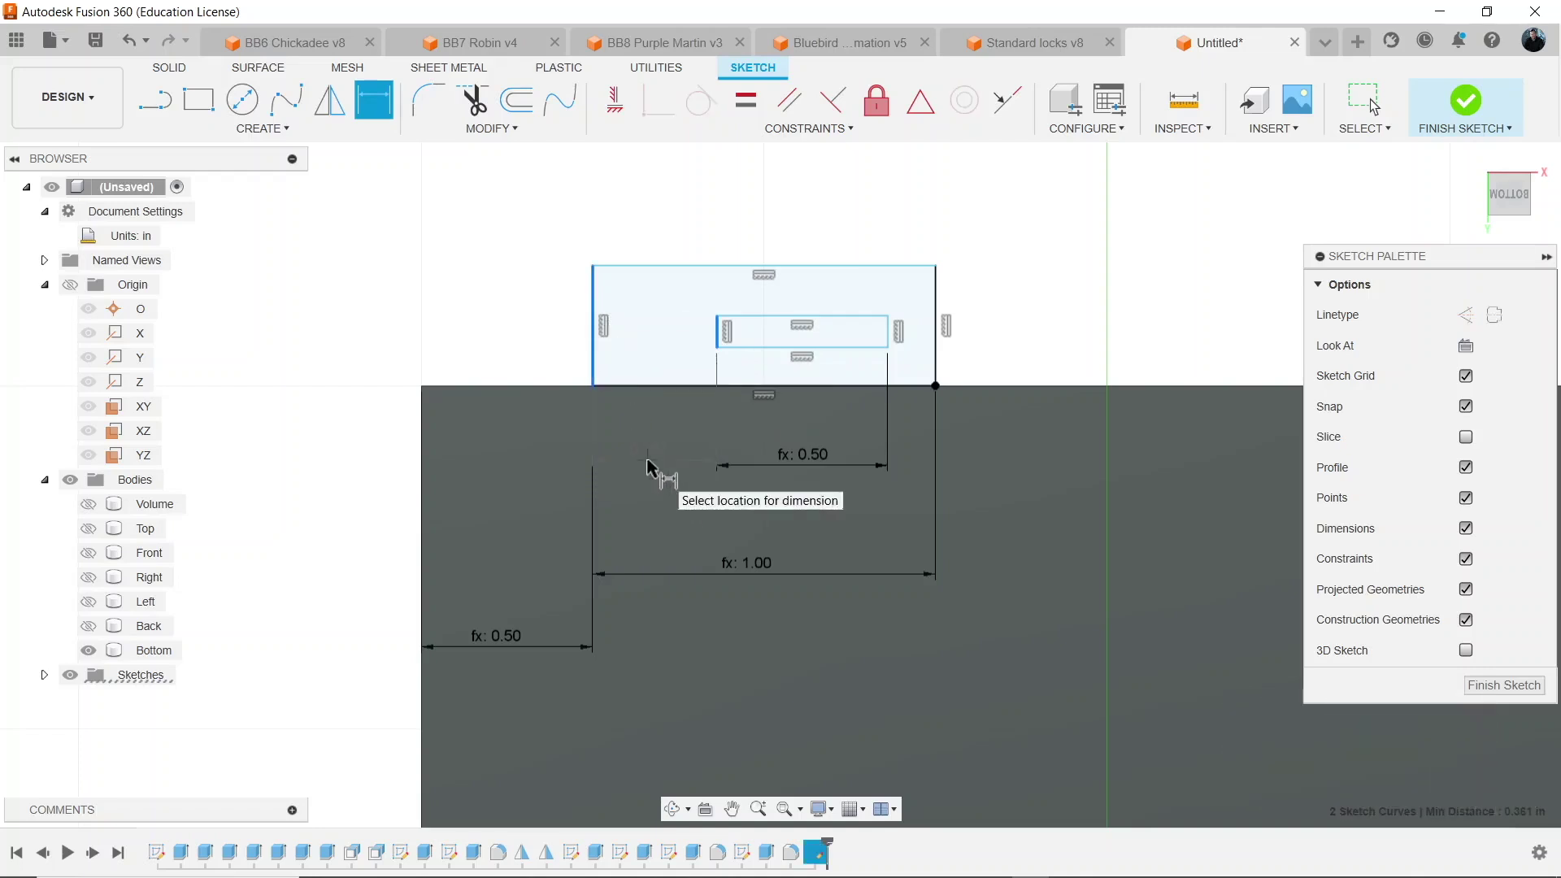
click(815, 470)
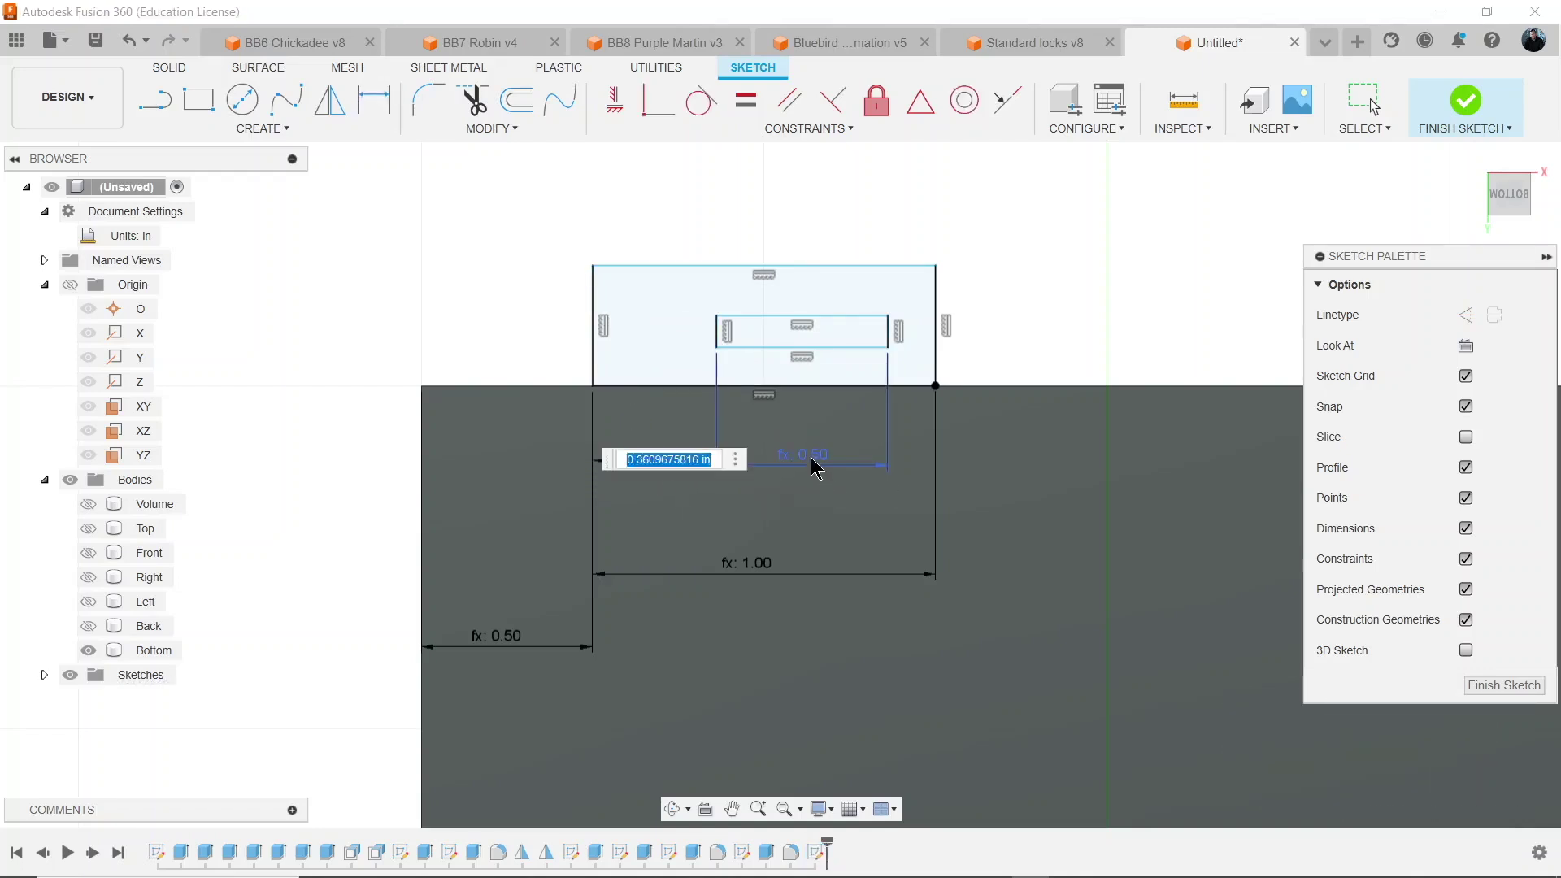
text(/2)
key(Return)
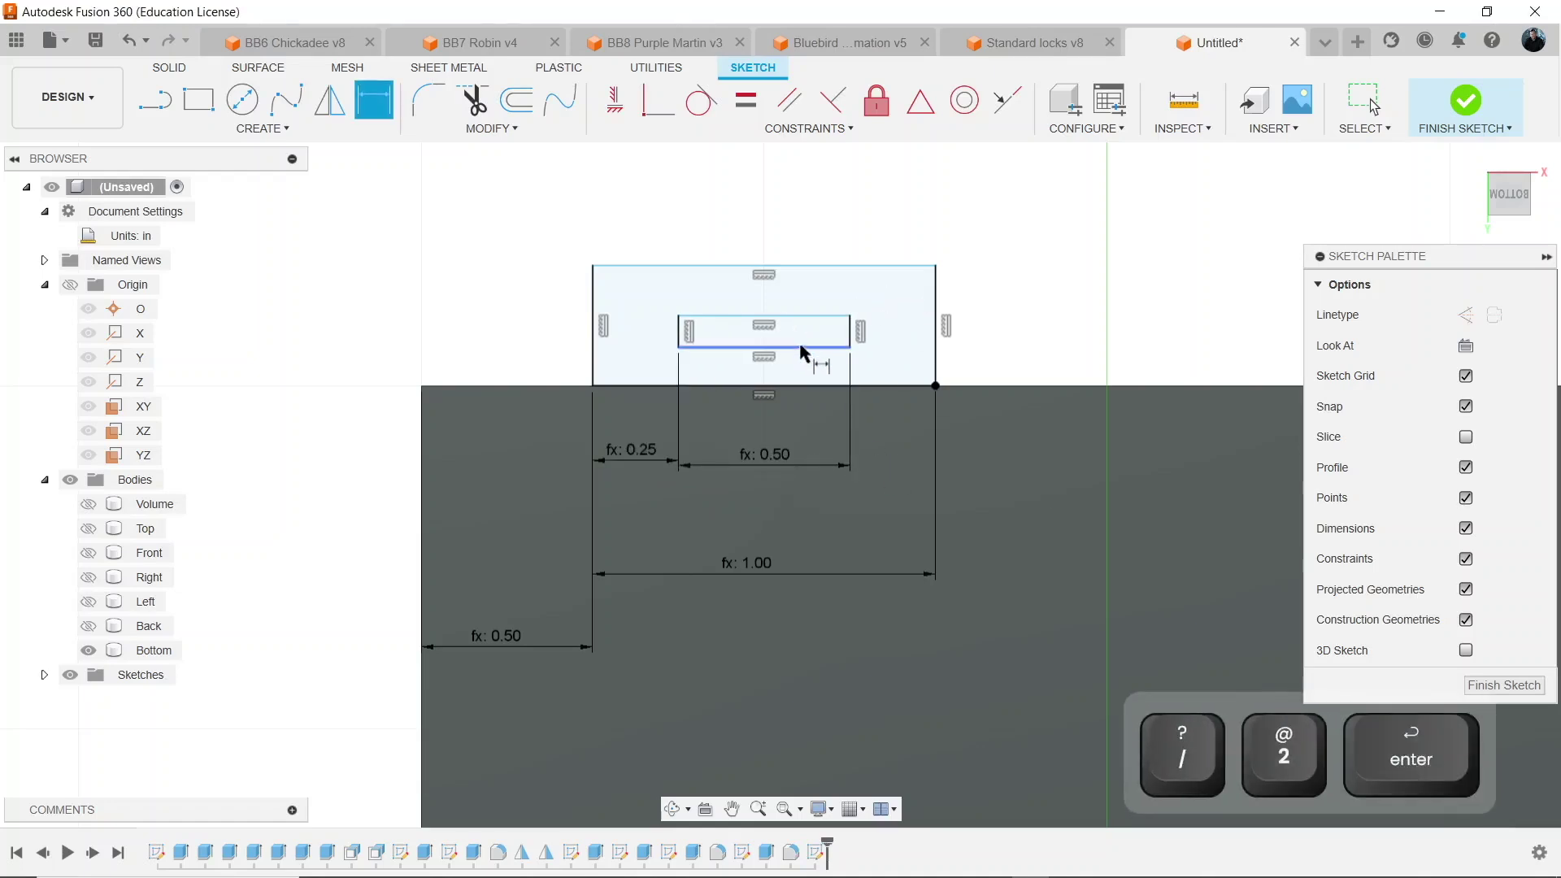
Dimension the distance from the slot's lower edge to the panel's edge as the thickness parameter t.
click(803, 385)
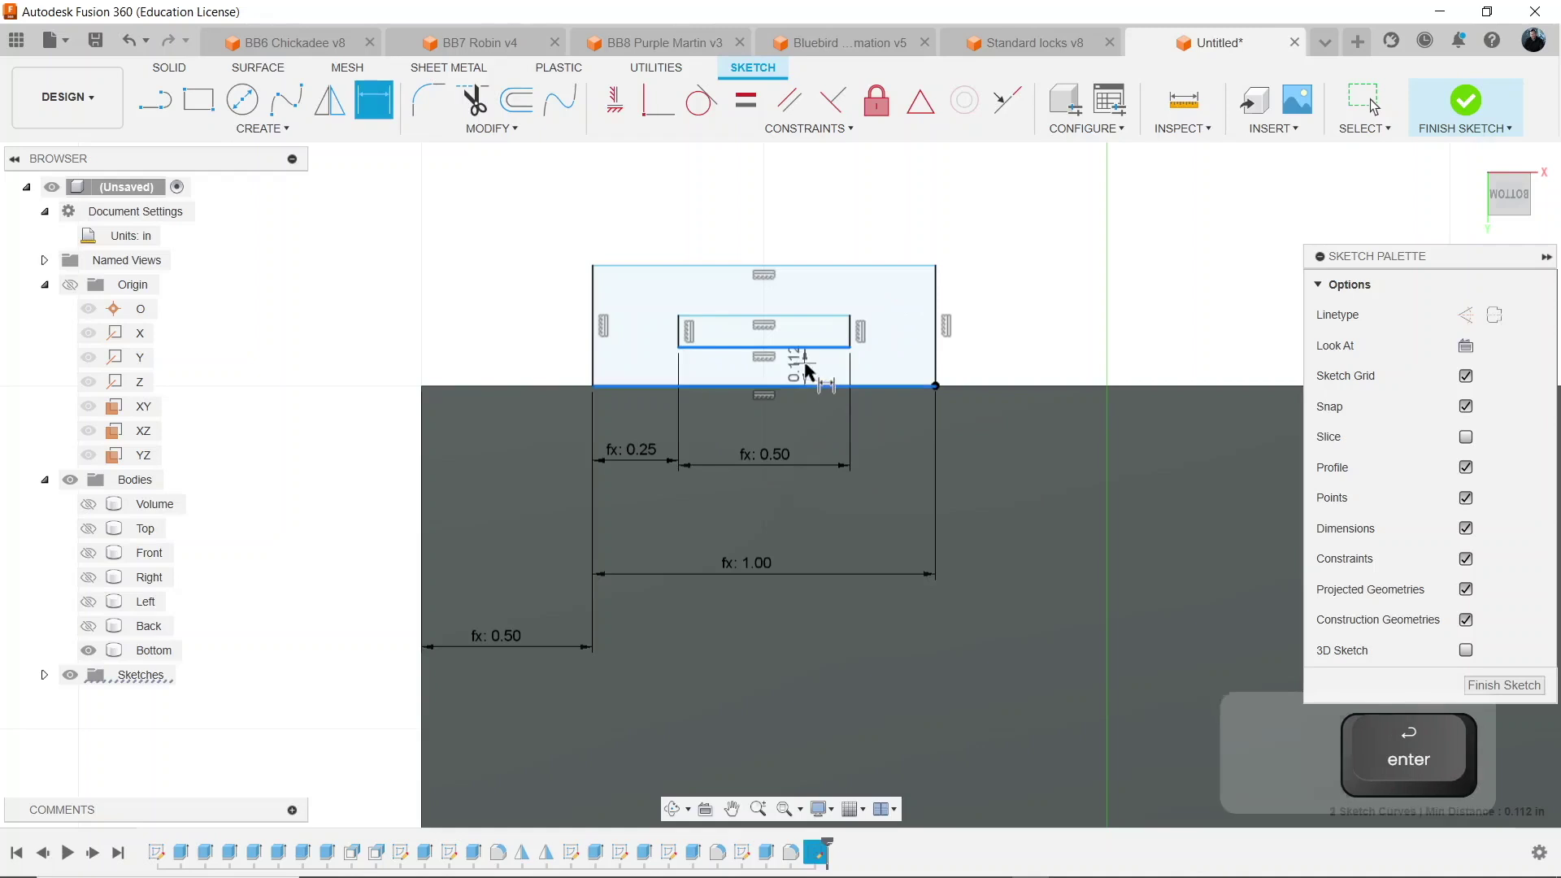
click(806, 370)
text(t)
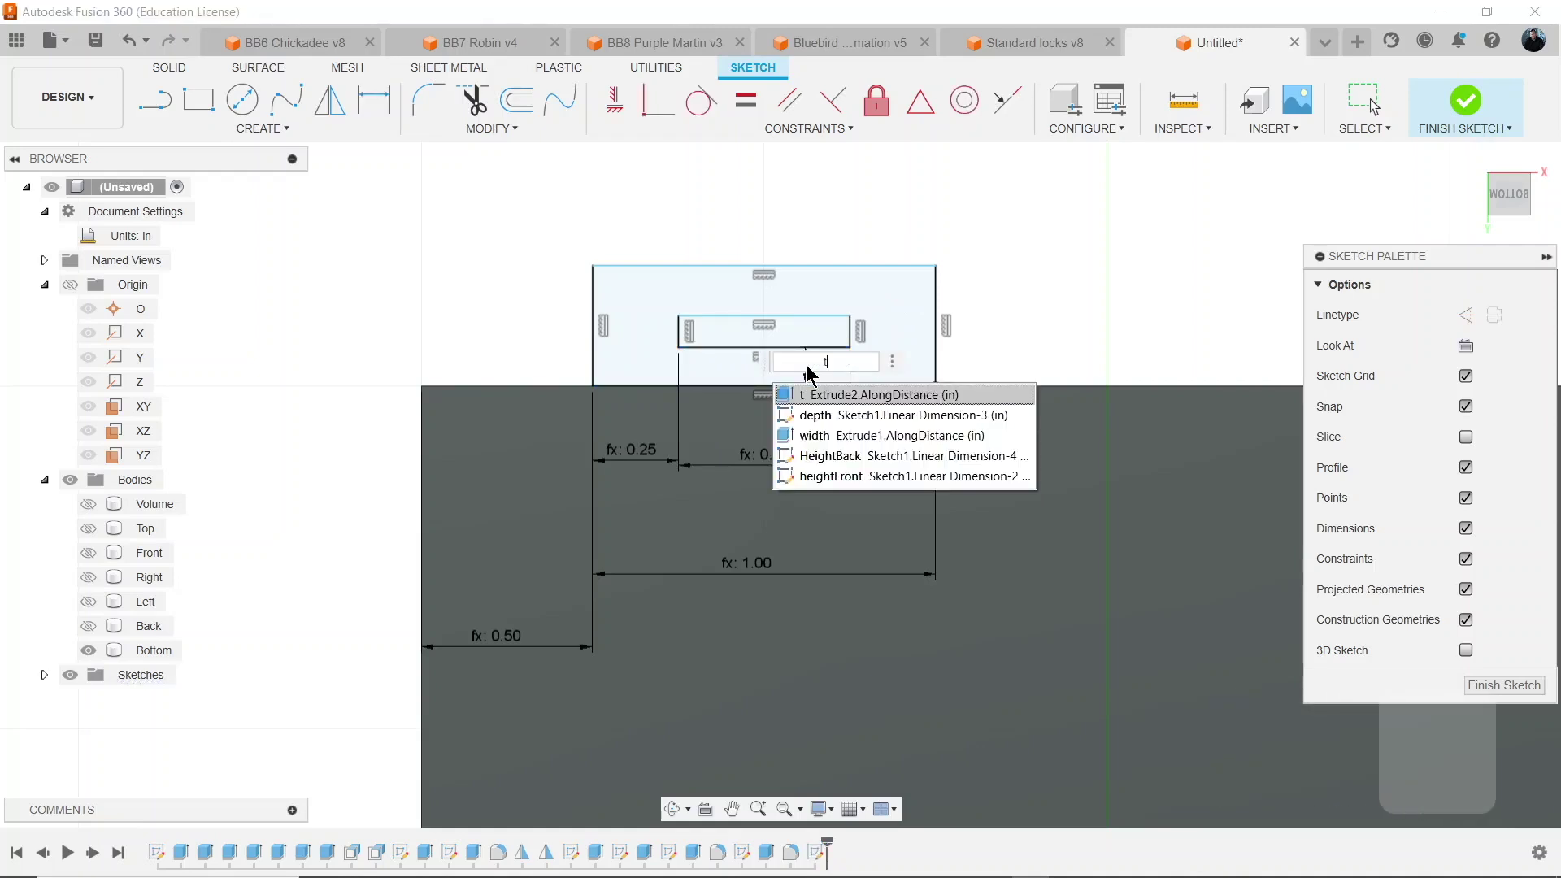
key(Return)
key(Return)
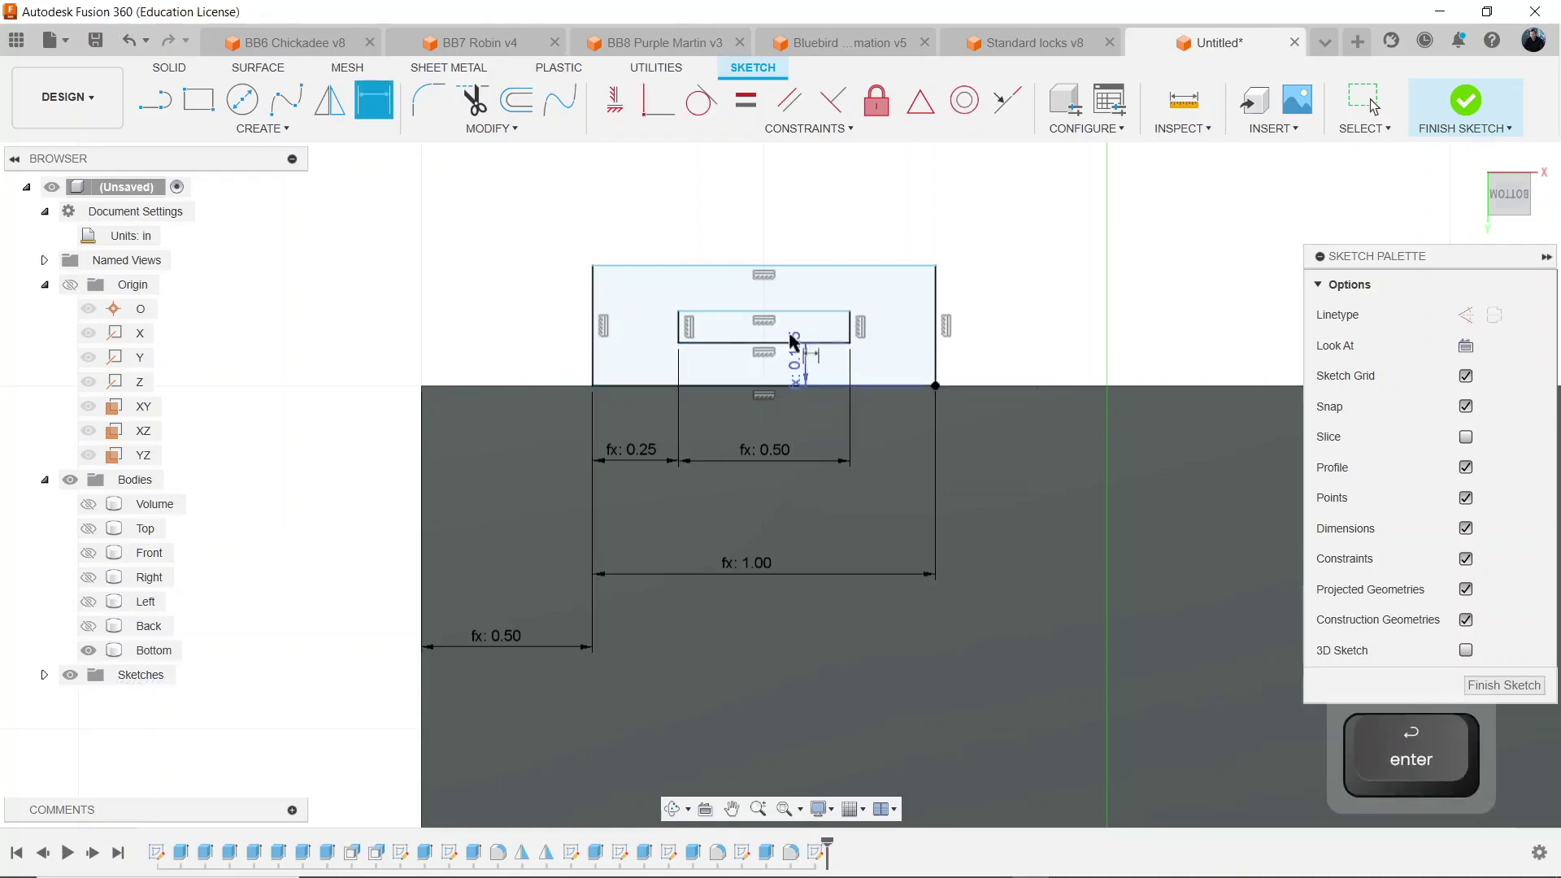
Dimension the slot rectangle's height as the thickness parameter t.
click(775, 313)
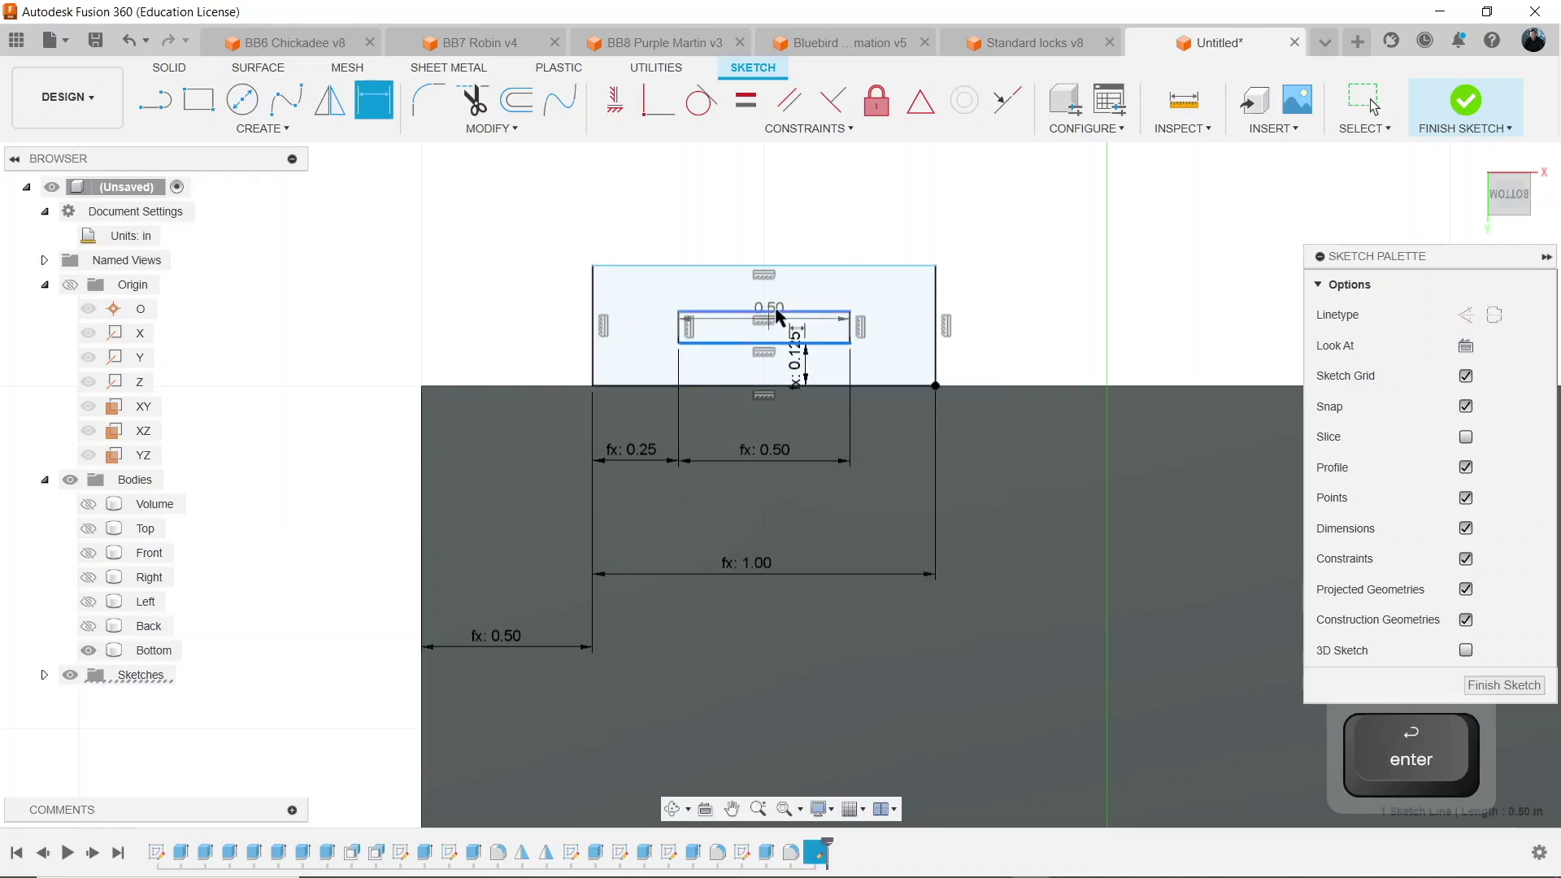
click(731, 333)
text(t)
key(Return)
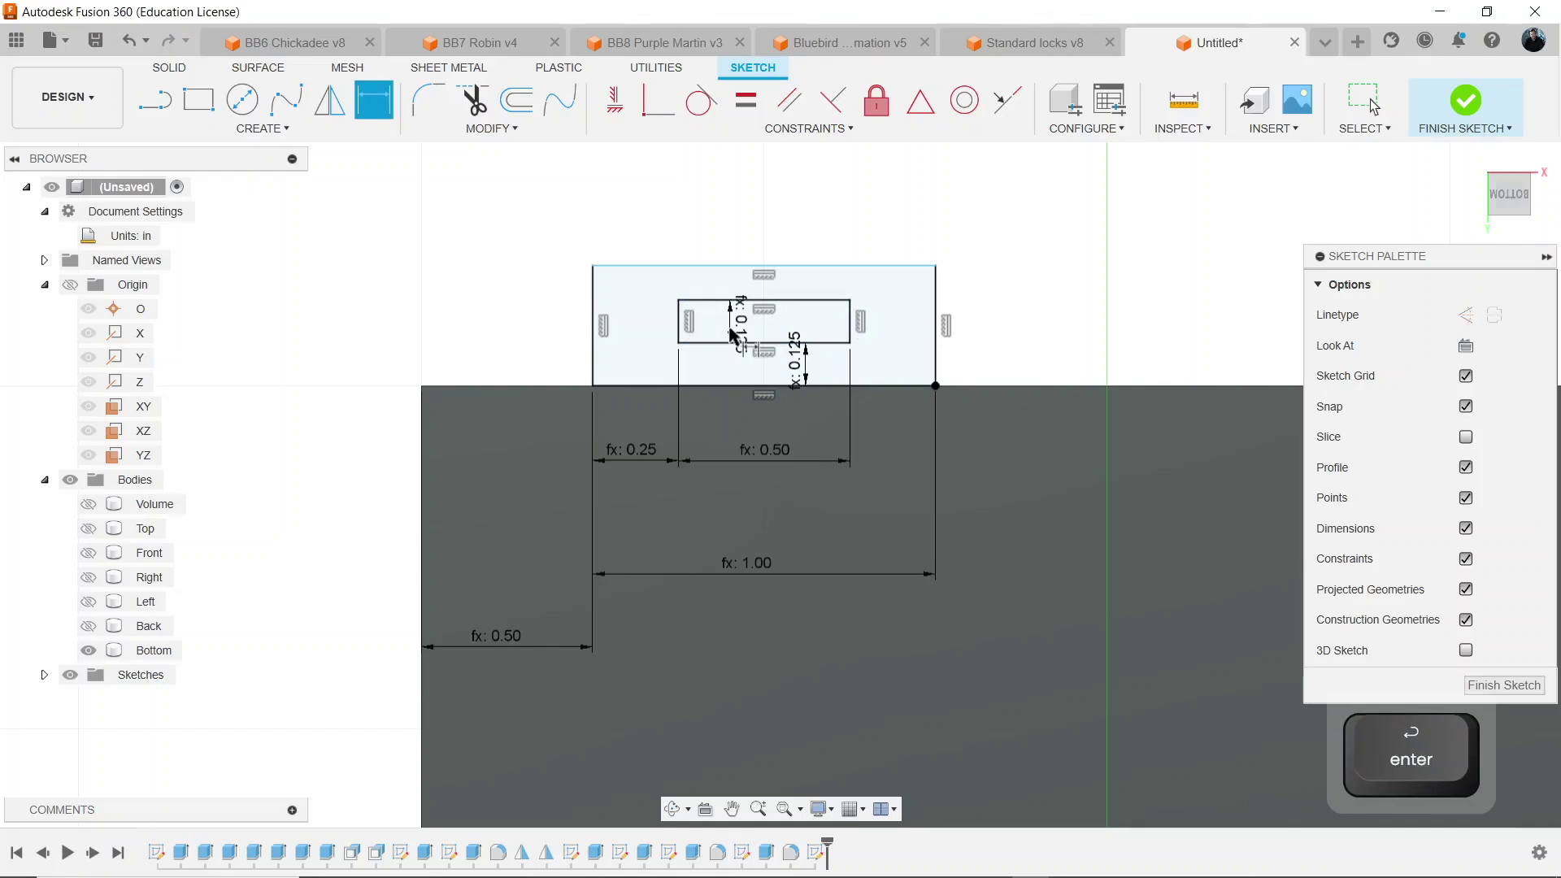
Dimension the tab rectangle's height as 3*t and finish the sketch.
click(643, 268)
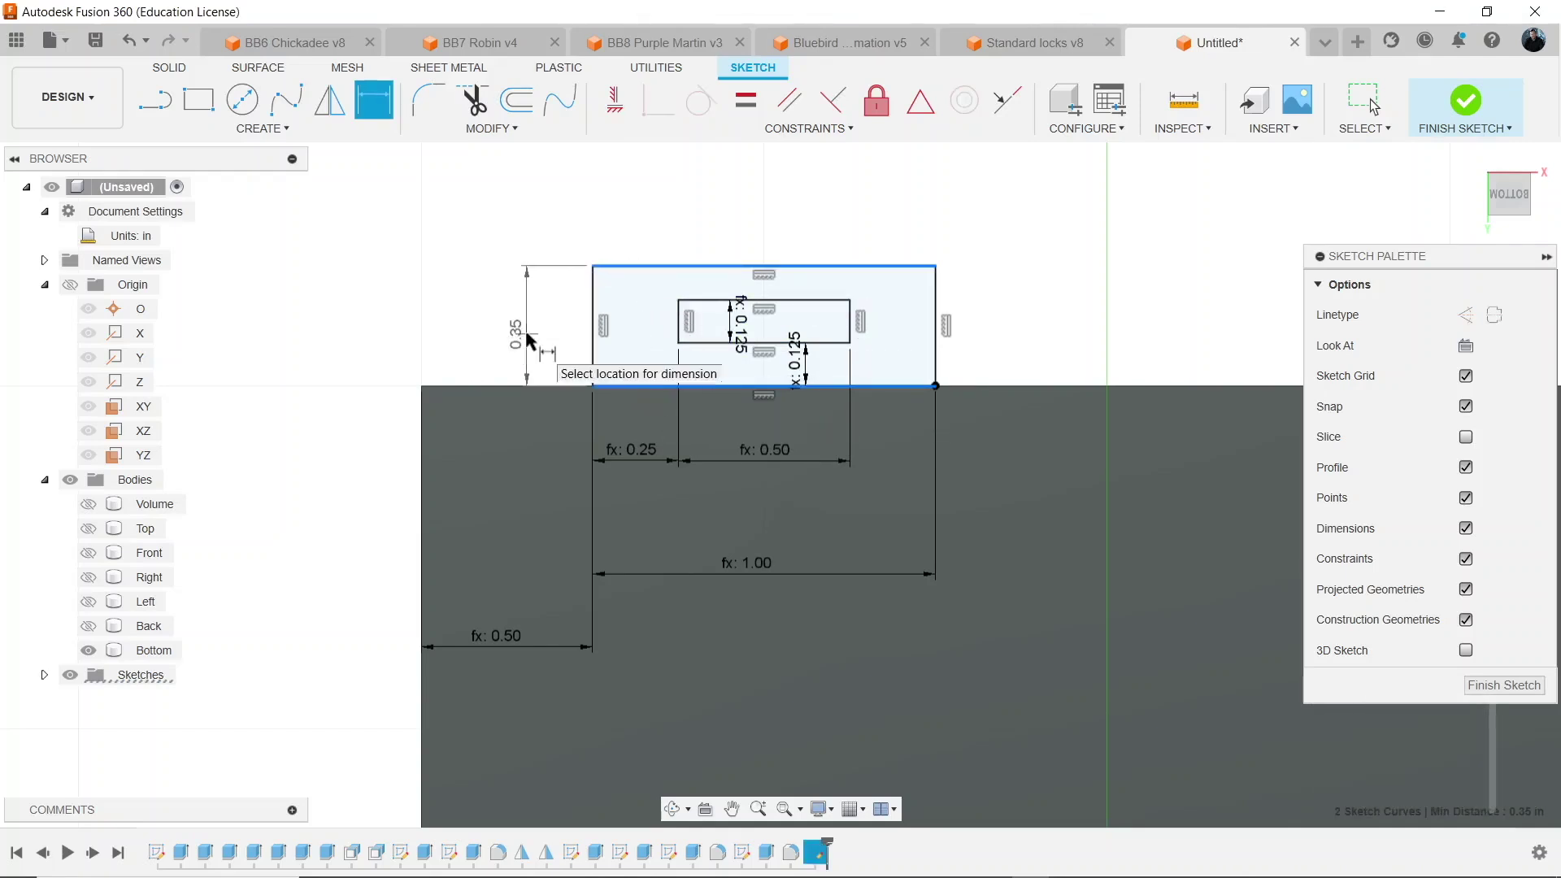
click(527, 336)
text(3*t)
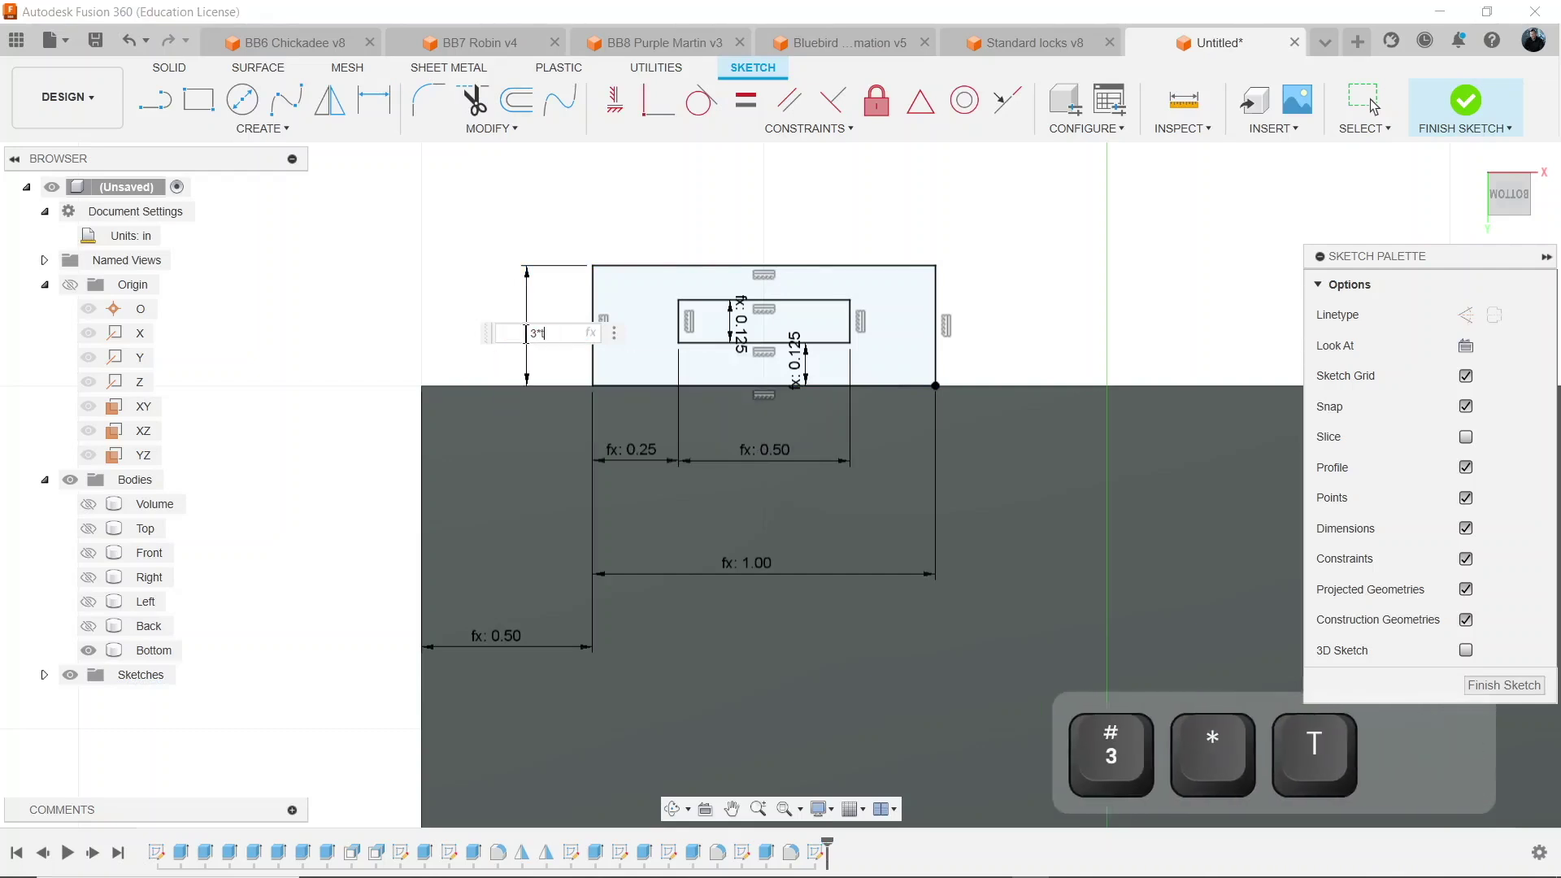
key(Return)
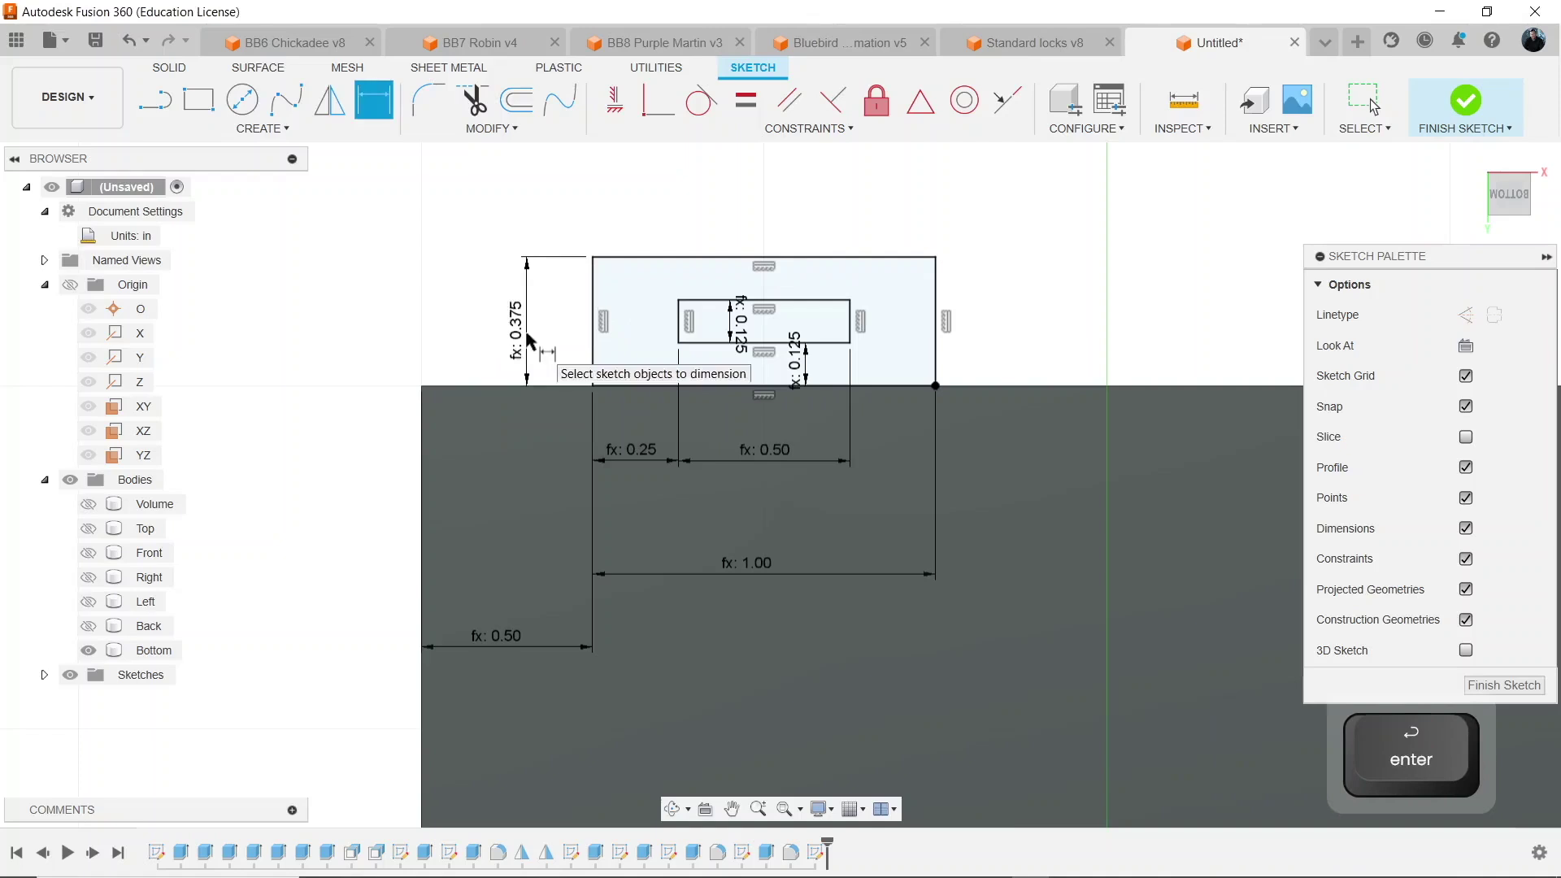
click(1469, 108)
Extrude the tab profile around the slot by a distance of -t, joined to the bottom panel.
shift+middle_drag(778, 475, 781, 486)
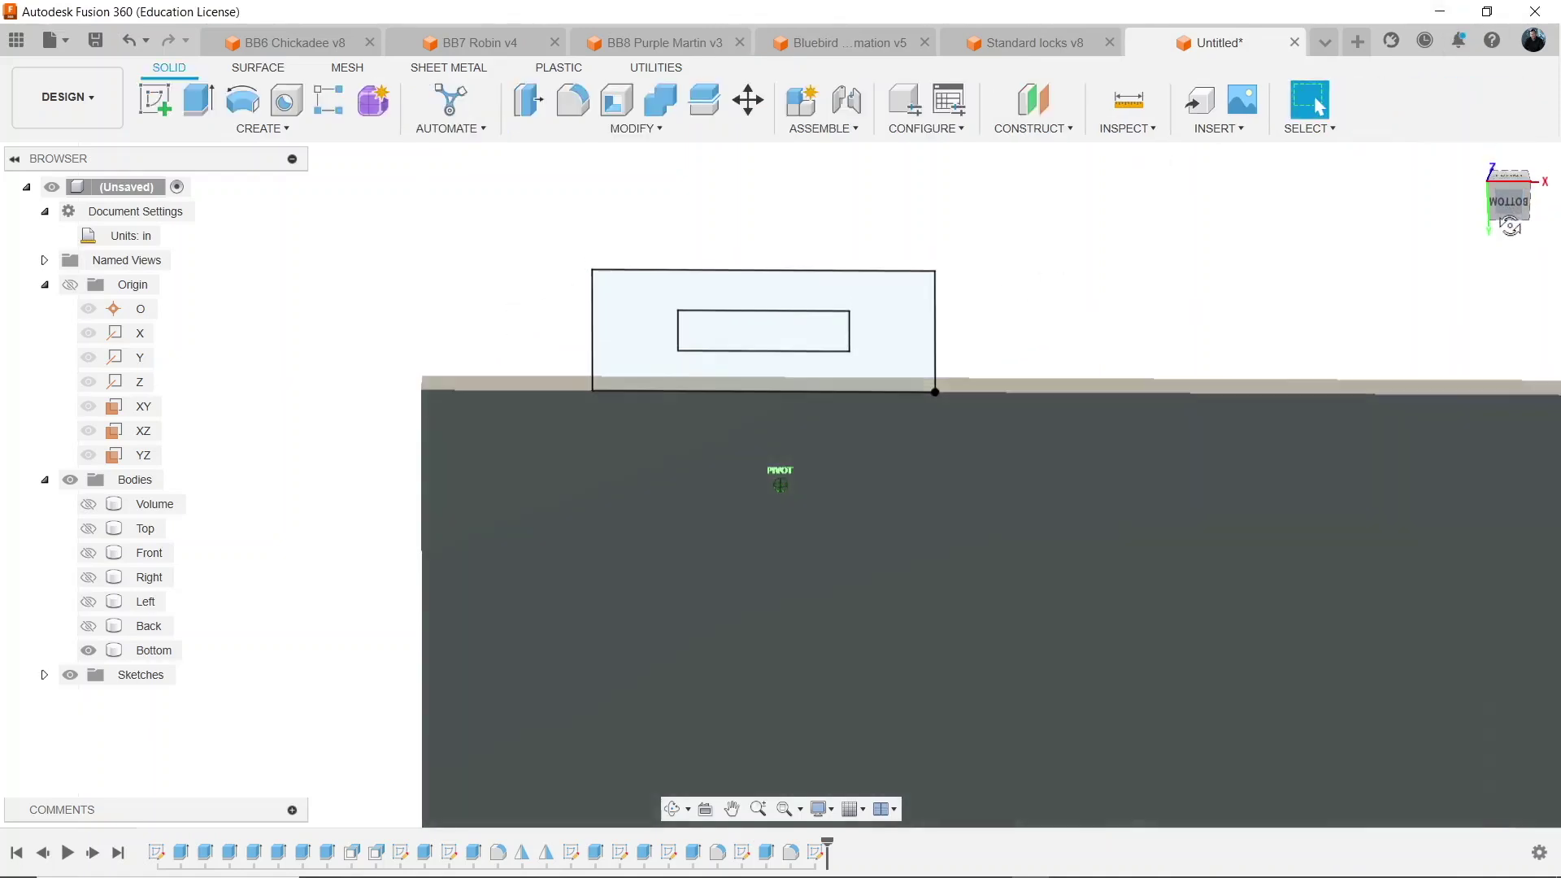
scroll(1325, 275, down, 3)
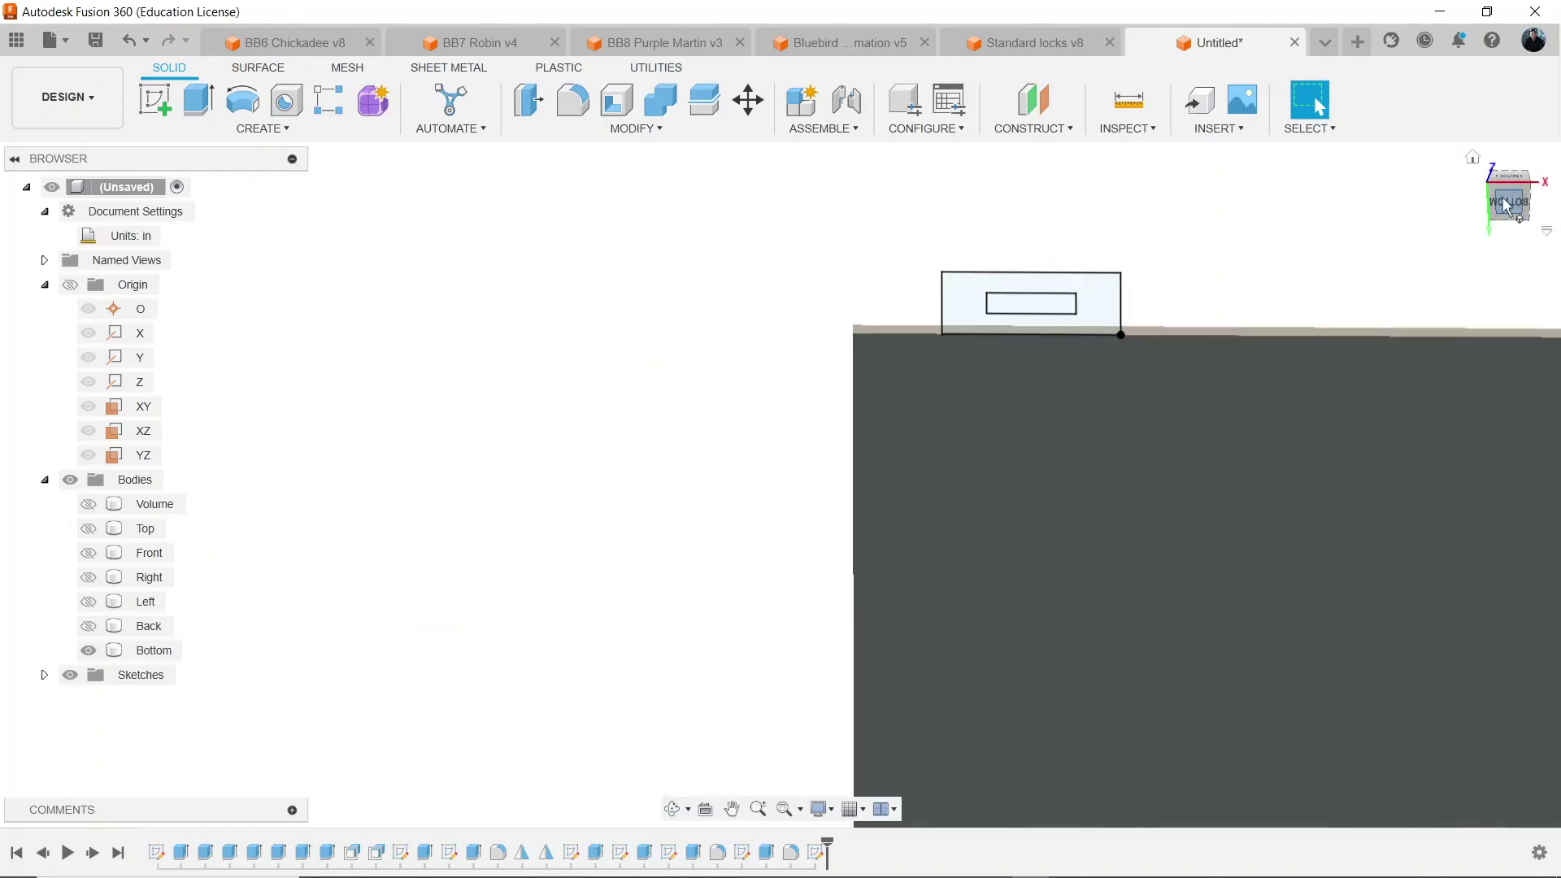
drag(1516, 202, 1499, 212)
key(e)
click(954, 295)
text(-t)
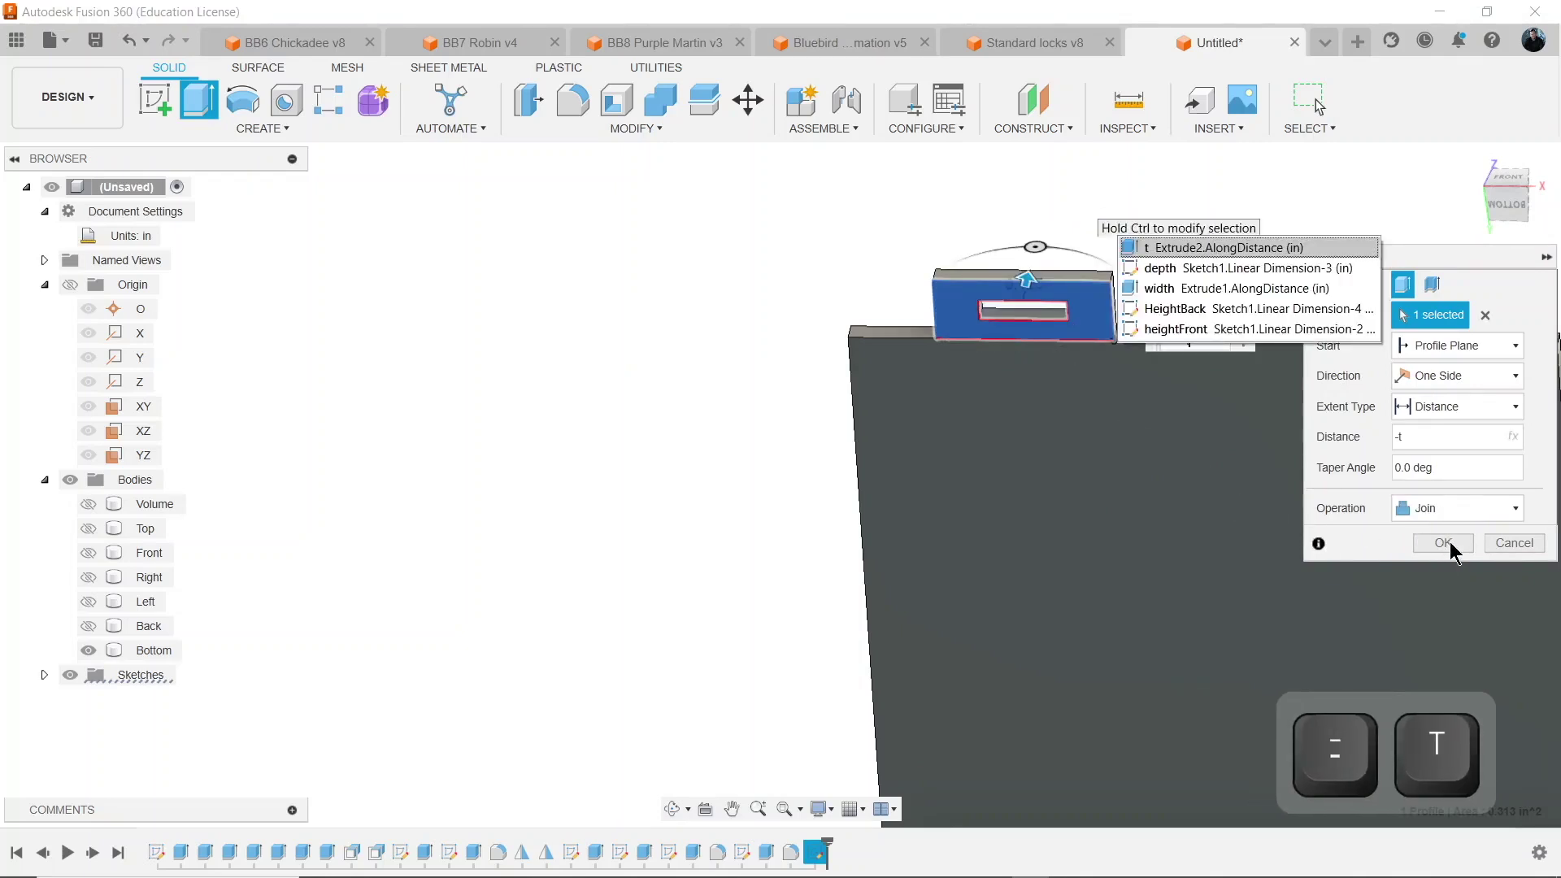
click(1432, 543)
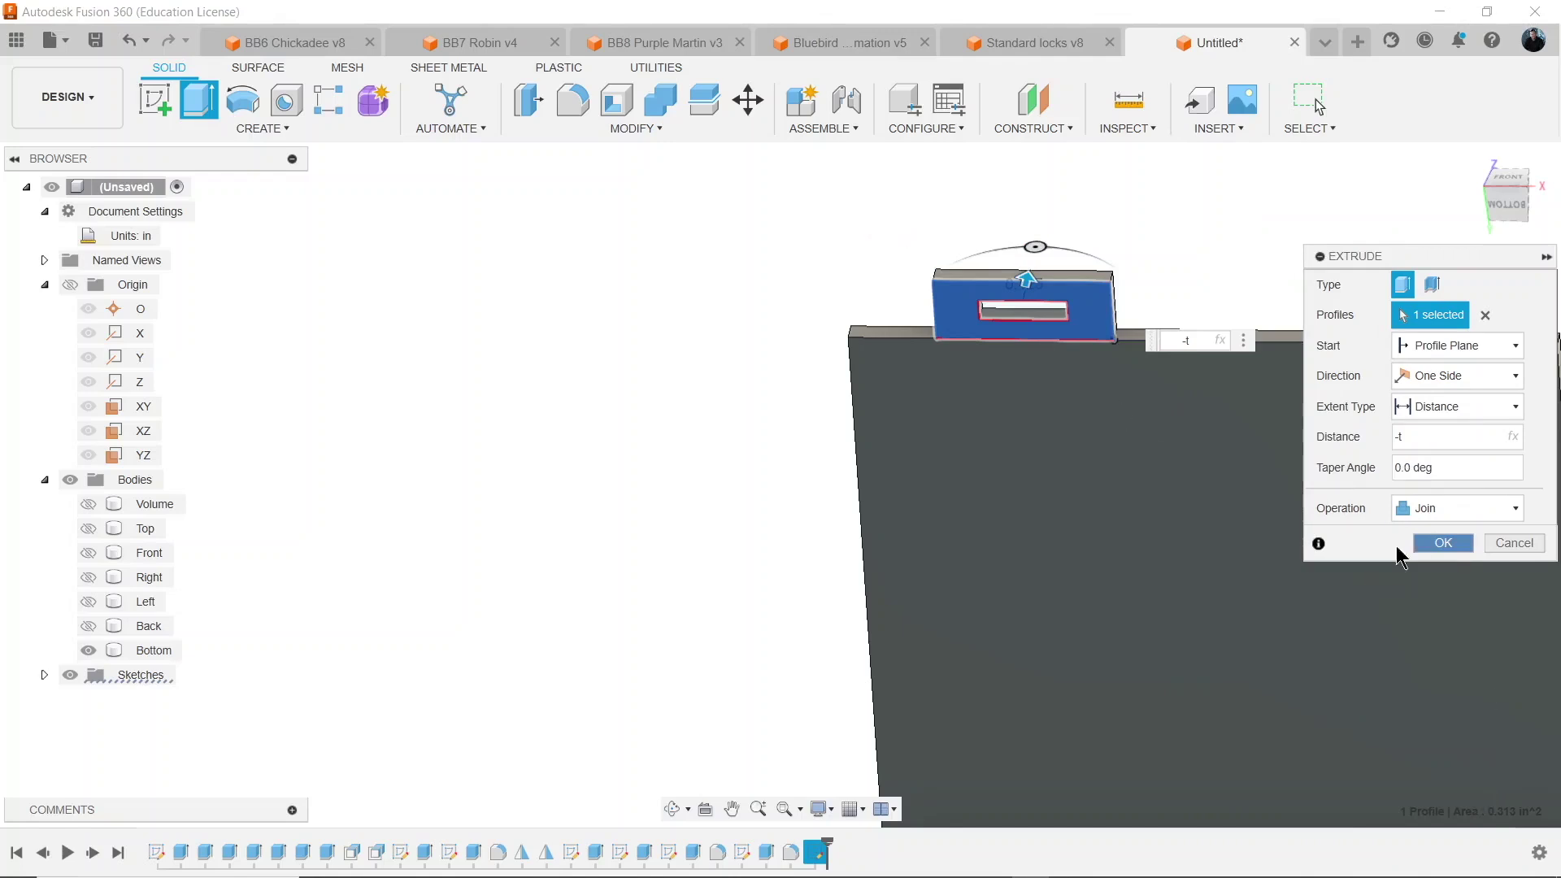
click(1443, 543)
Fillet the two outer corner edges of the bottom panel's tab with radius t.
key(f)
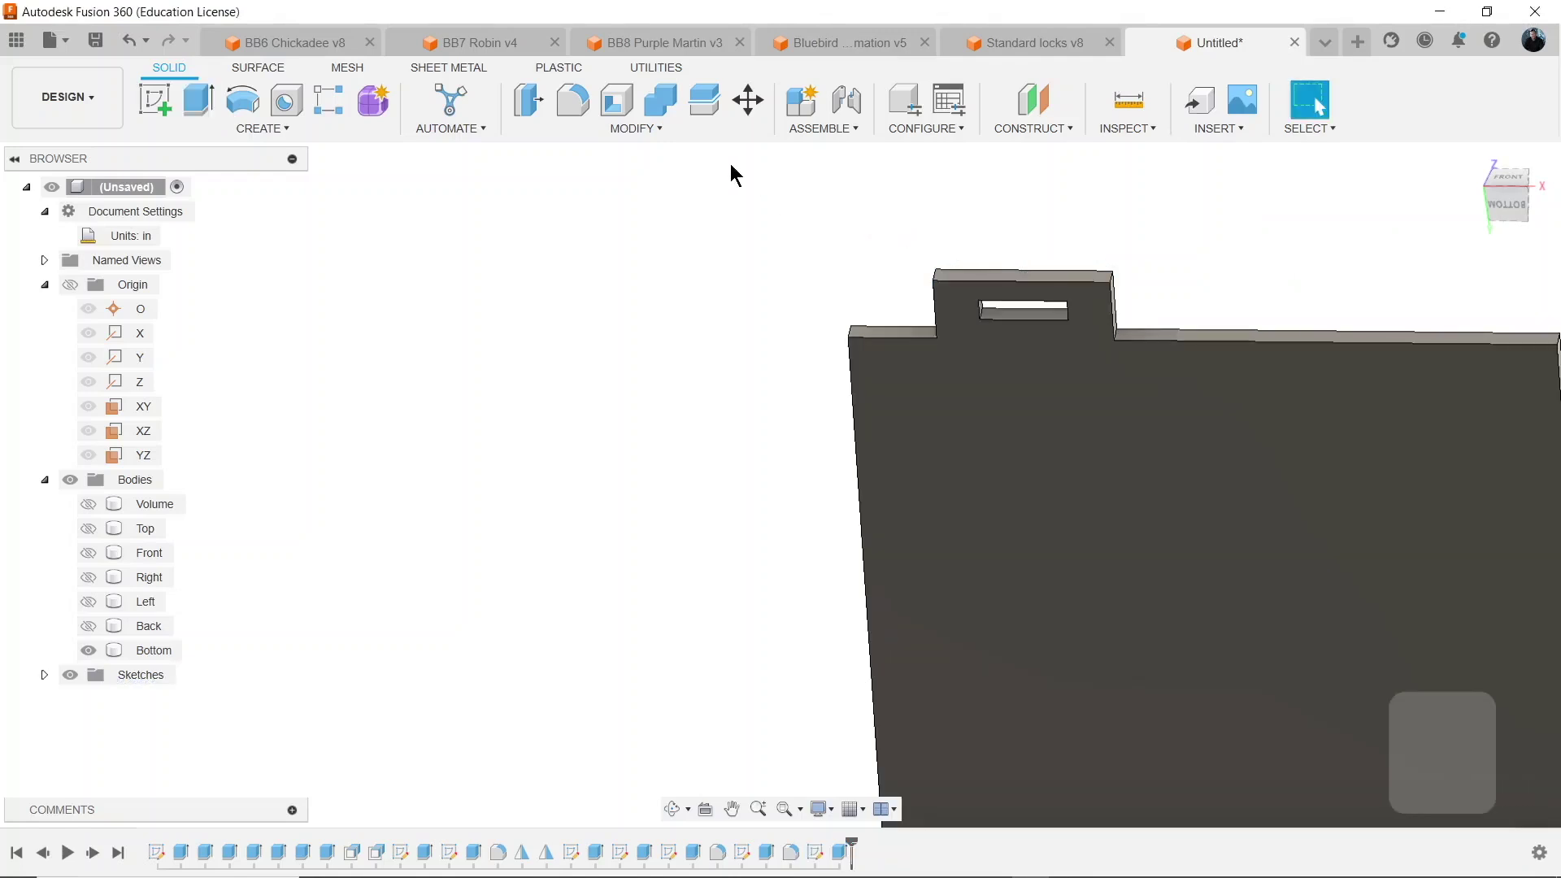
scroll(962, 268, up, 3)
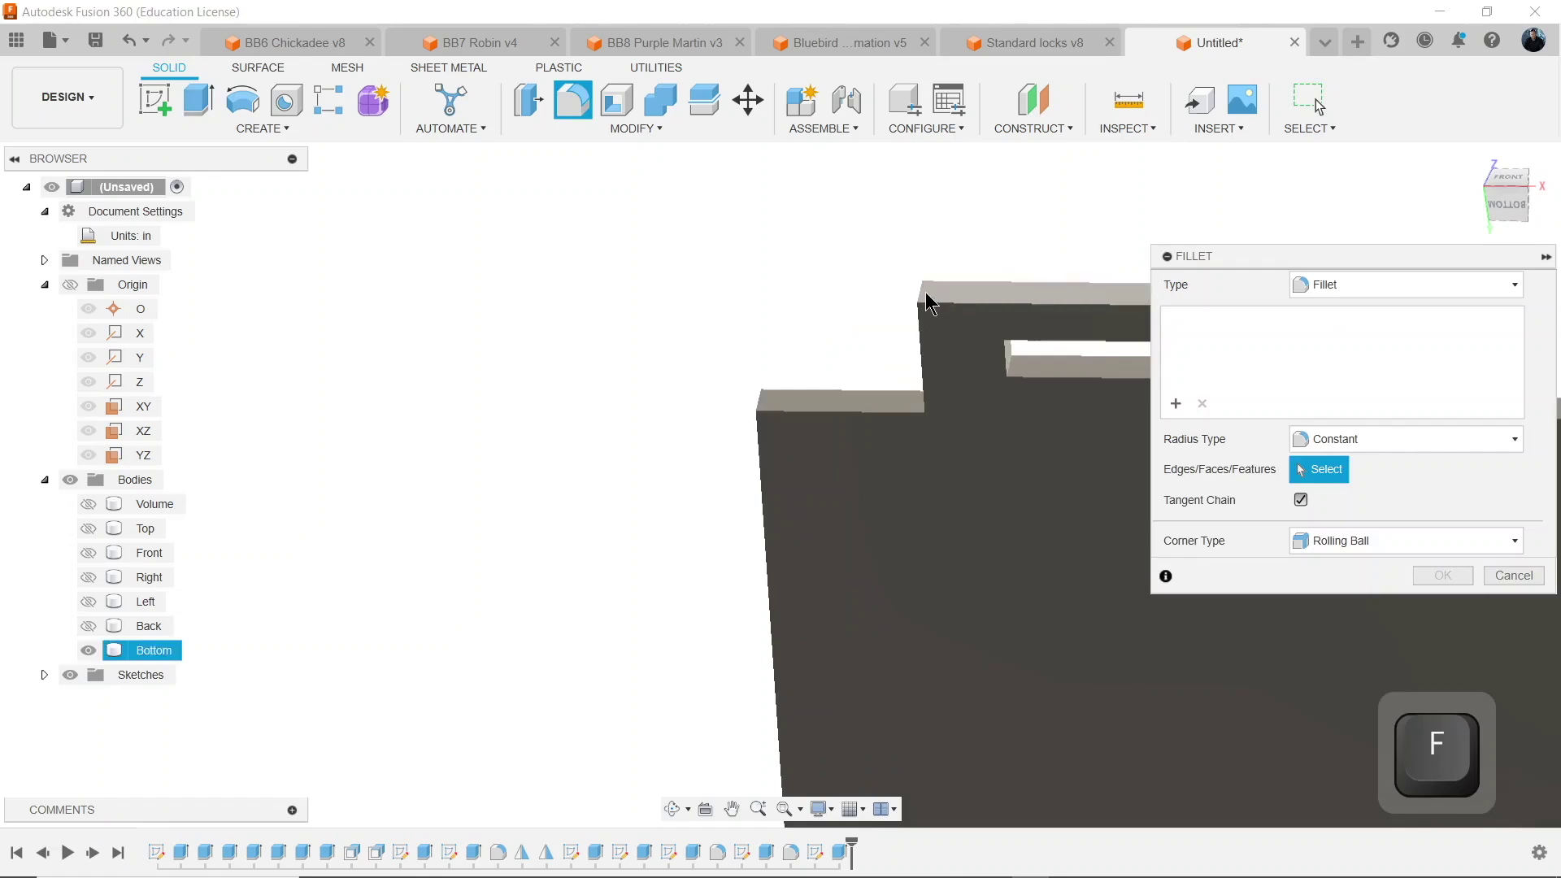
middle_drag(749, 209, 432, 194)
click(943, 282)
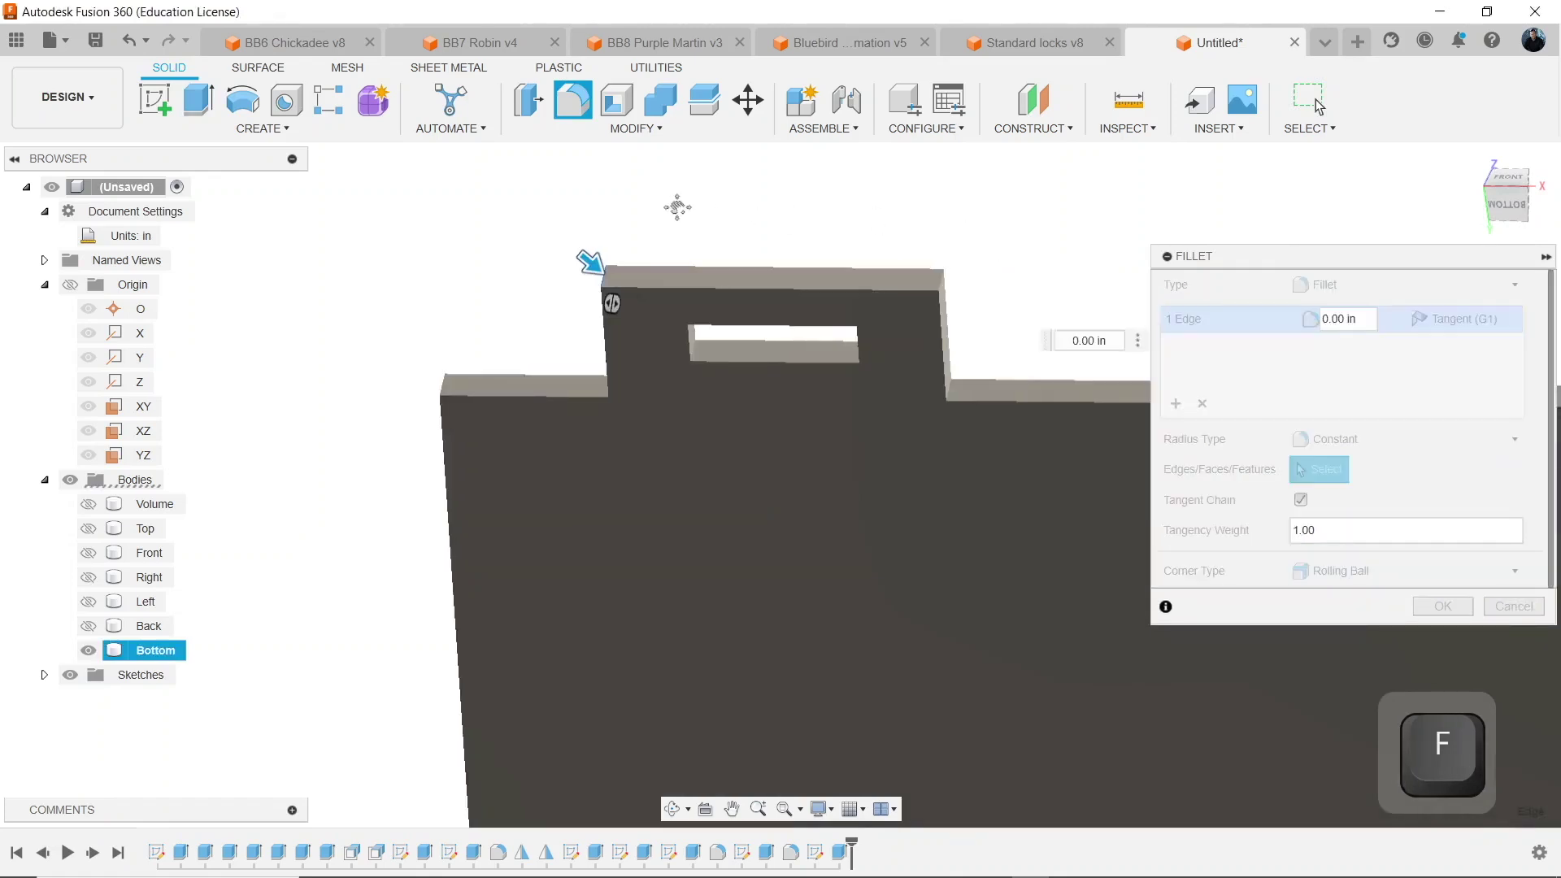
click(955, 280)
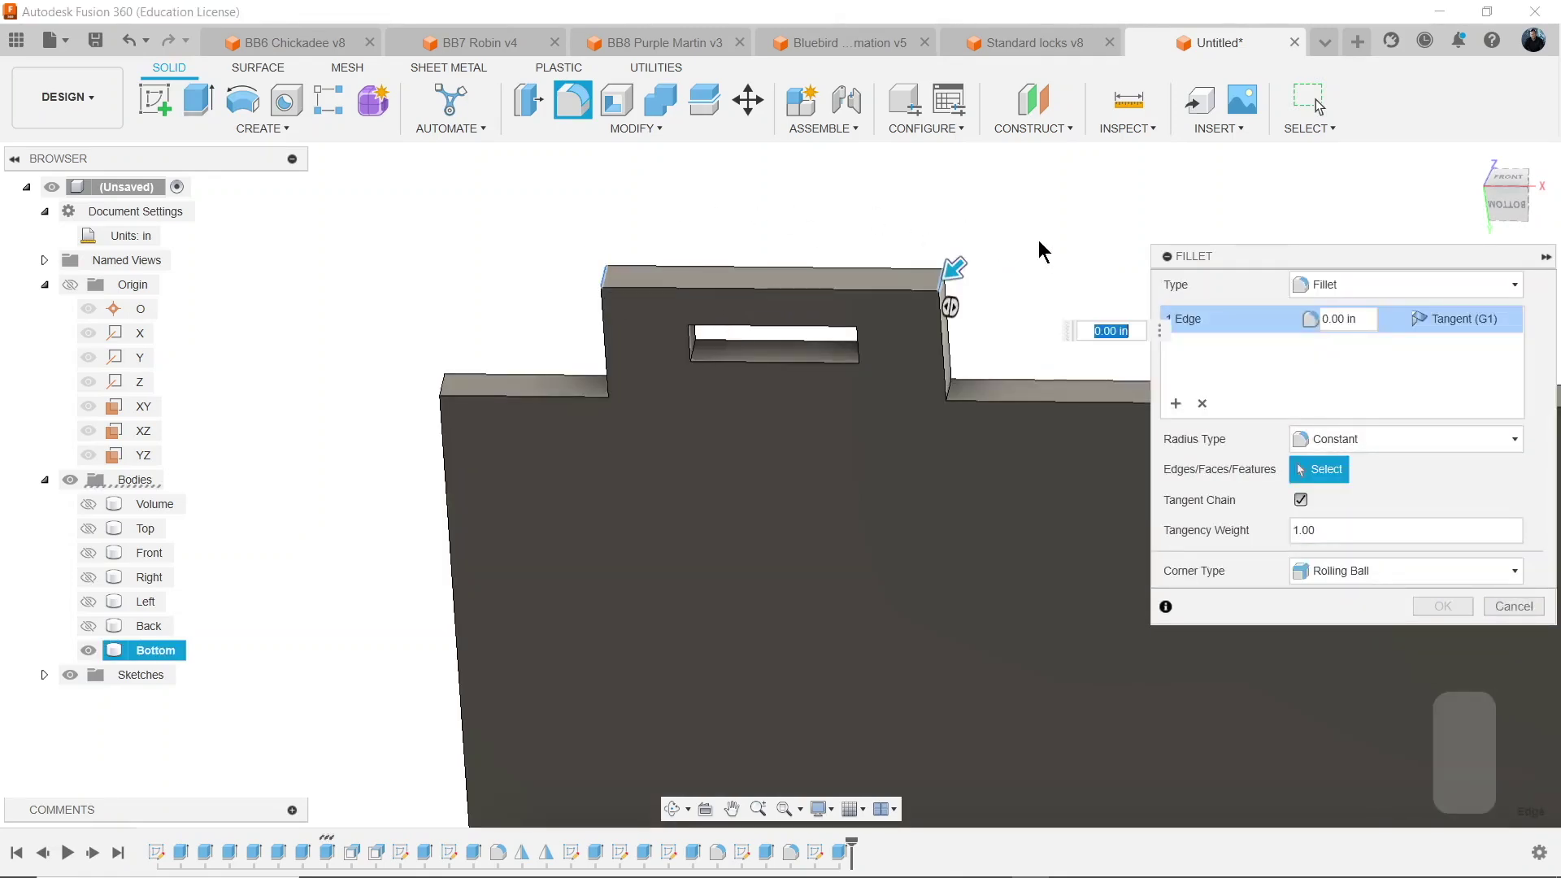
text(t)
key(Return)
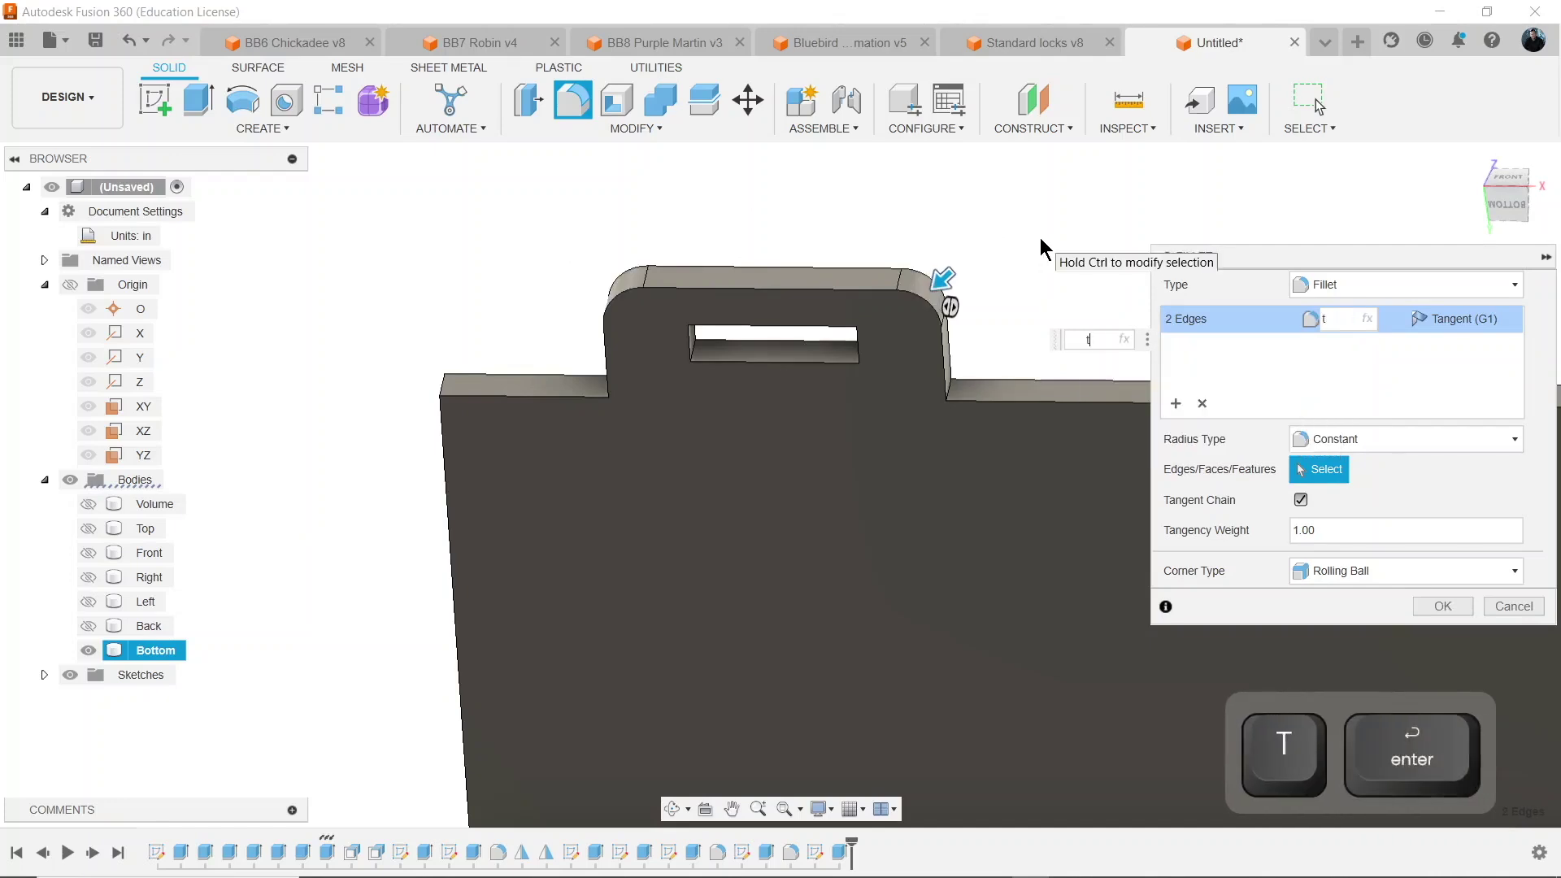
Mirror the tab's extrude and fillet features across the YZ plane to add a second tab on the same panel edge.
scroll(1048, 243, down, 3)
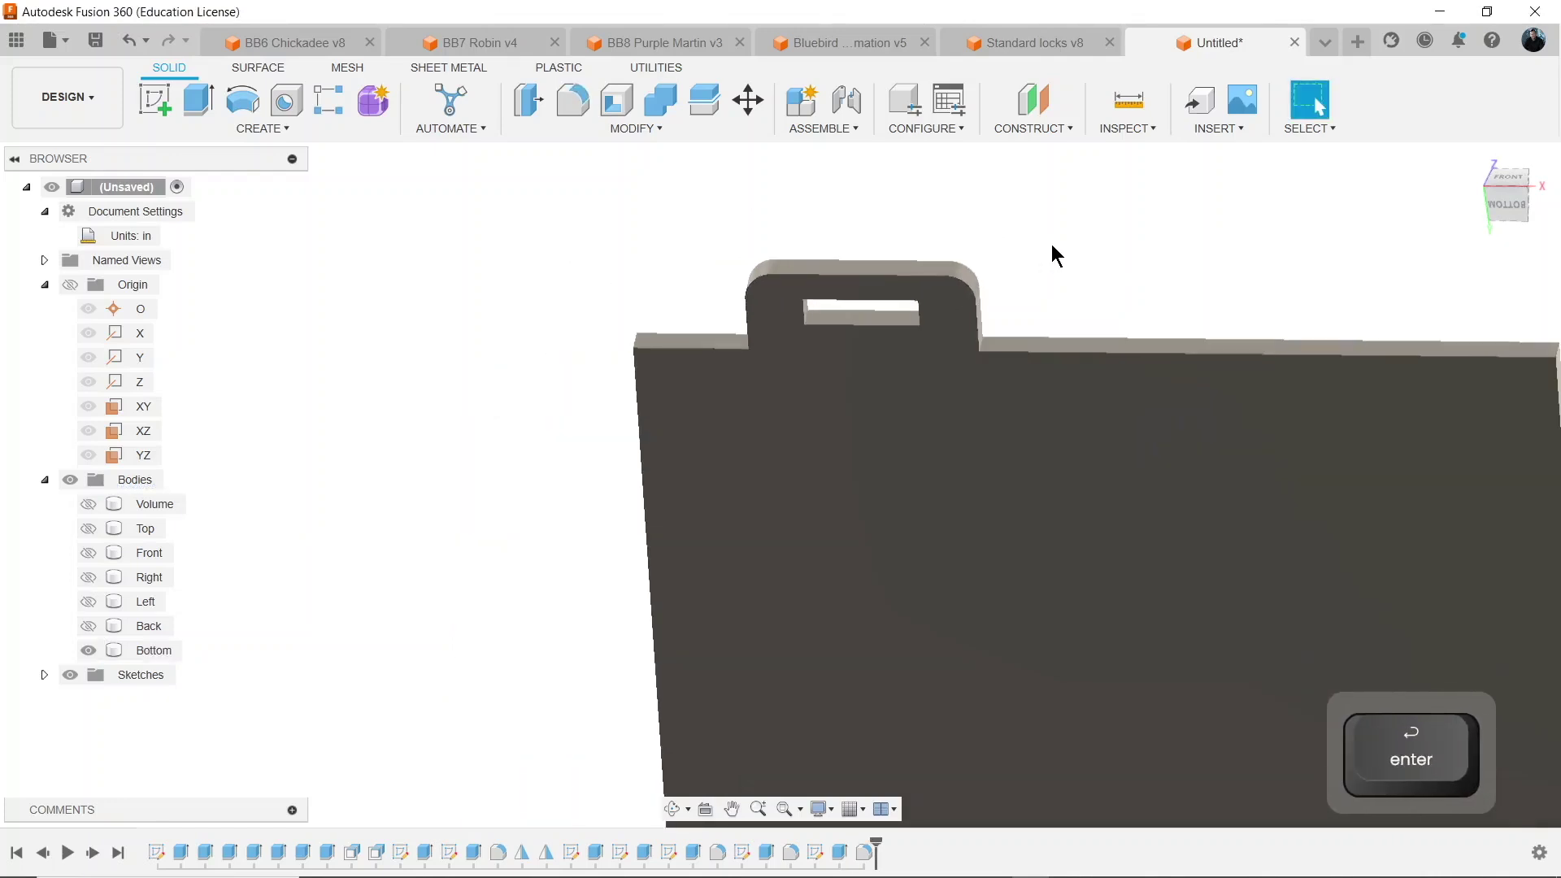
middle_drag(1068, 236, 926, 303)
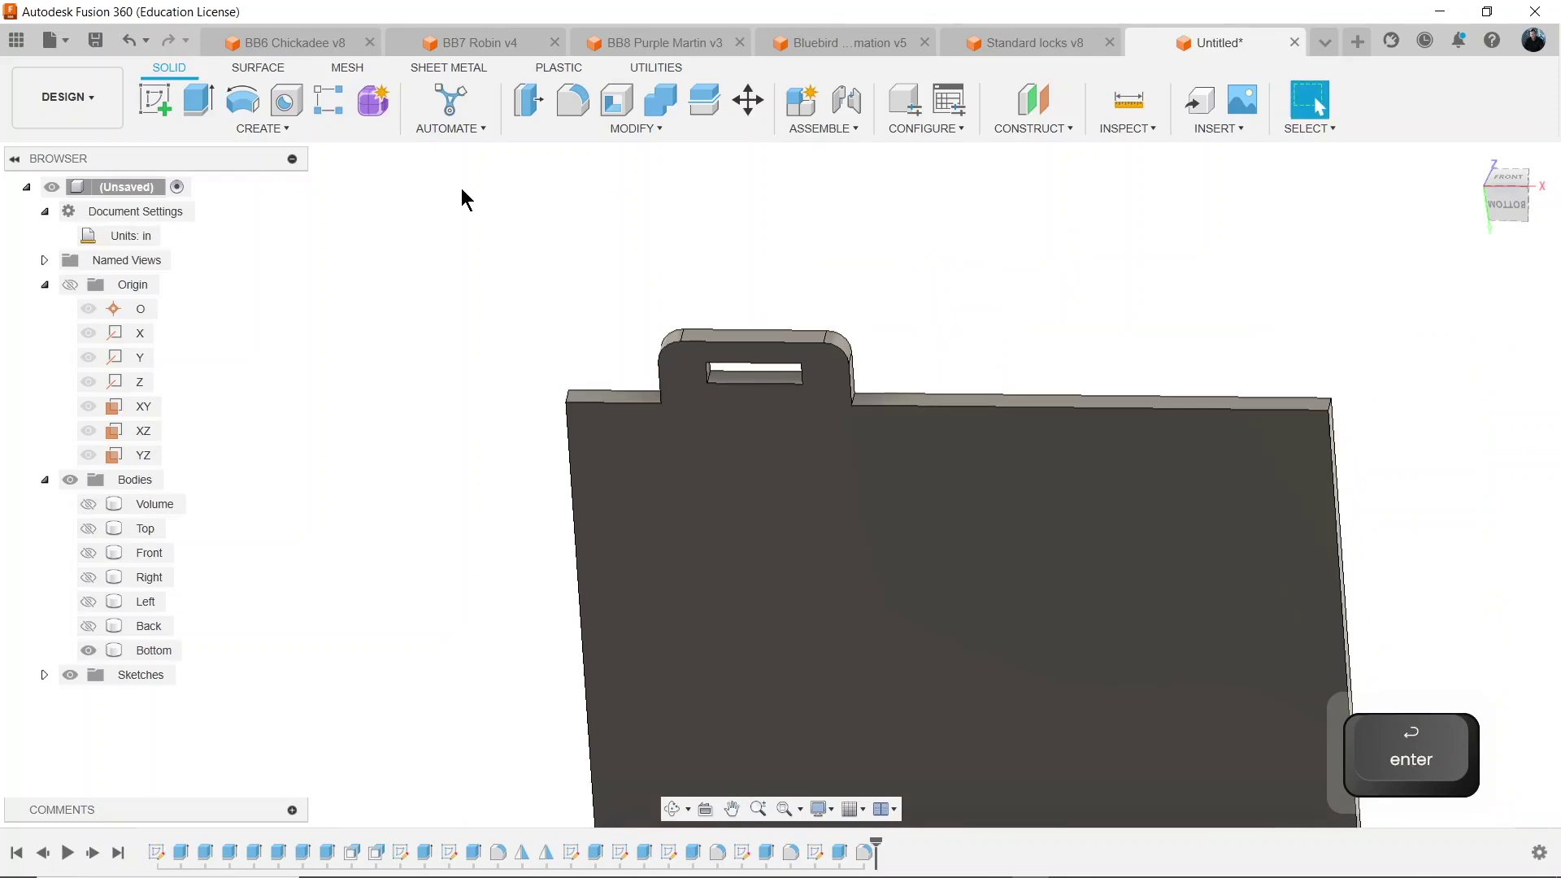
click(249, 130)
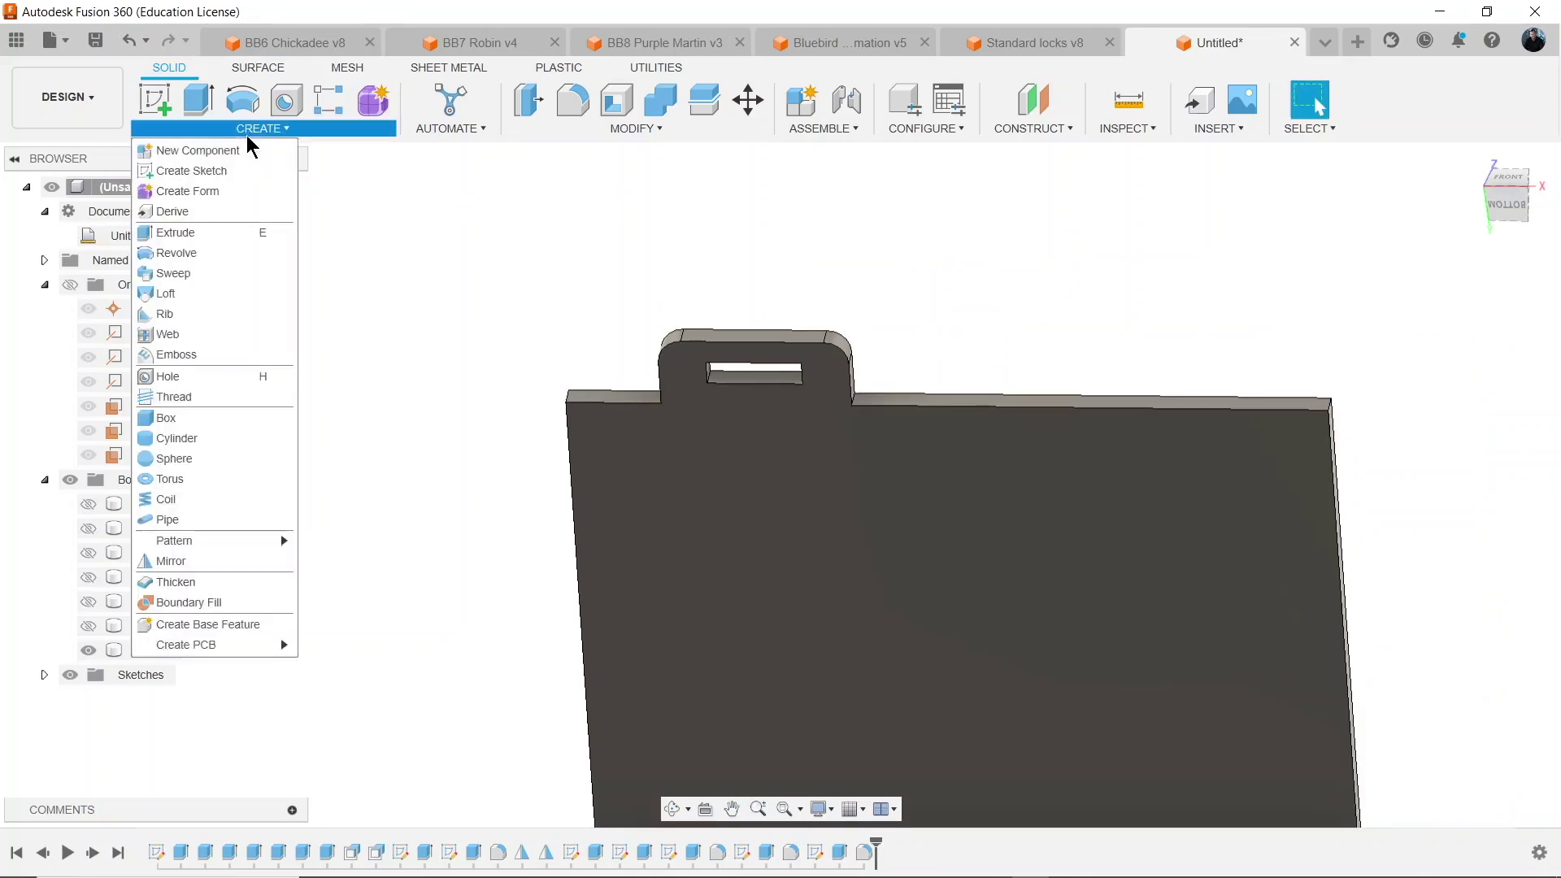
click(192, 560)
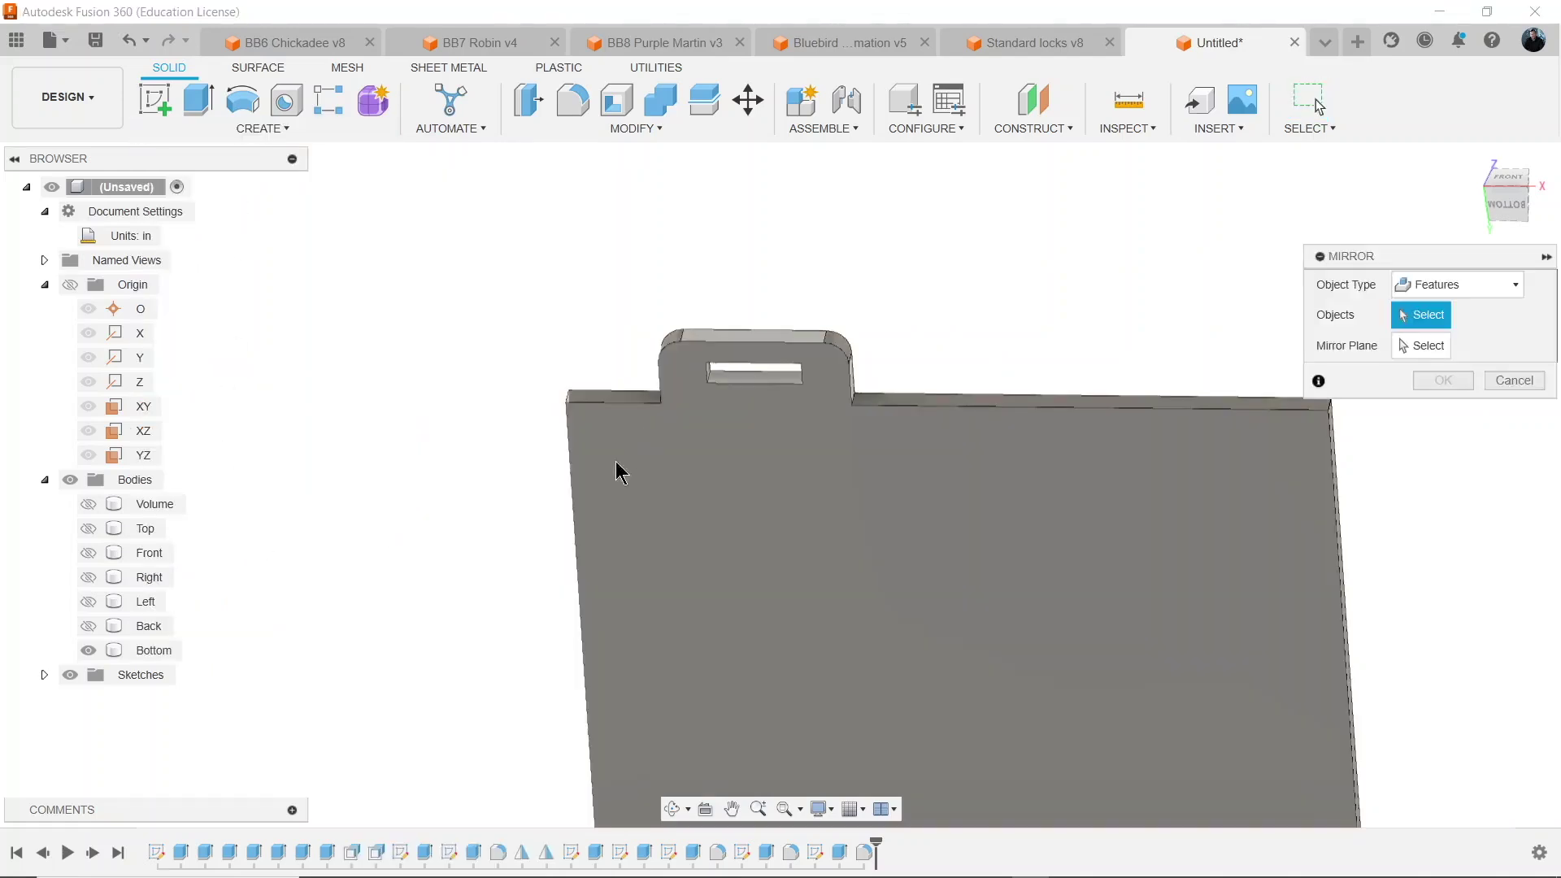
click(839, 851)
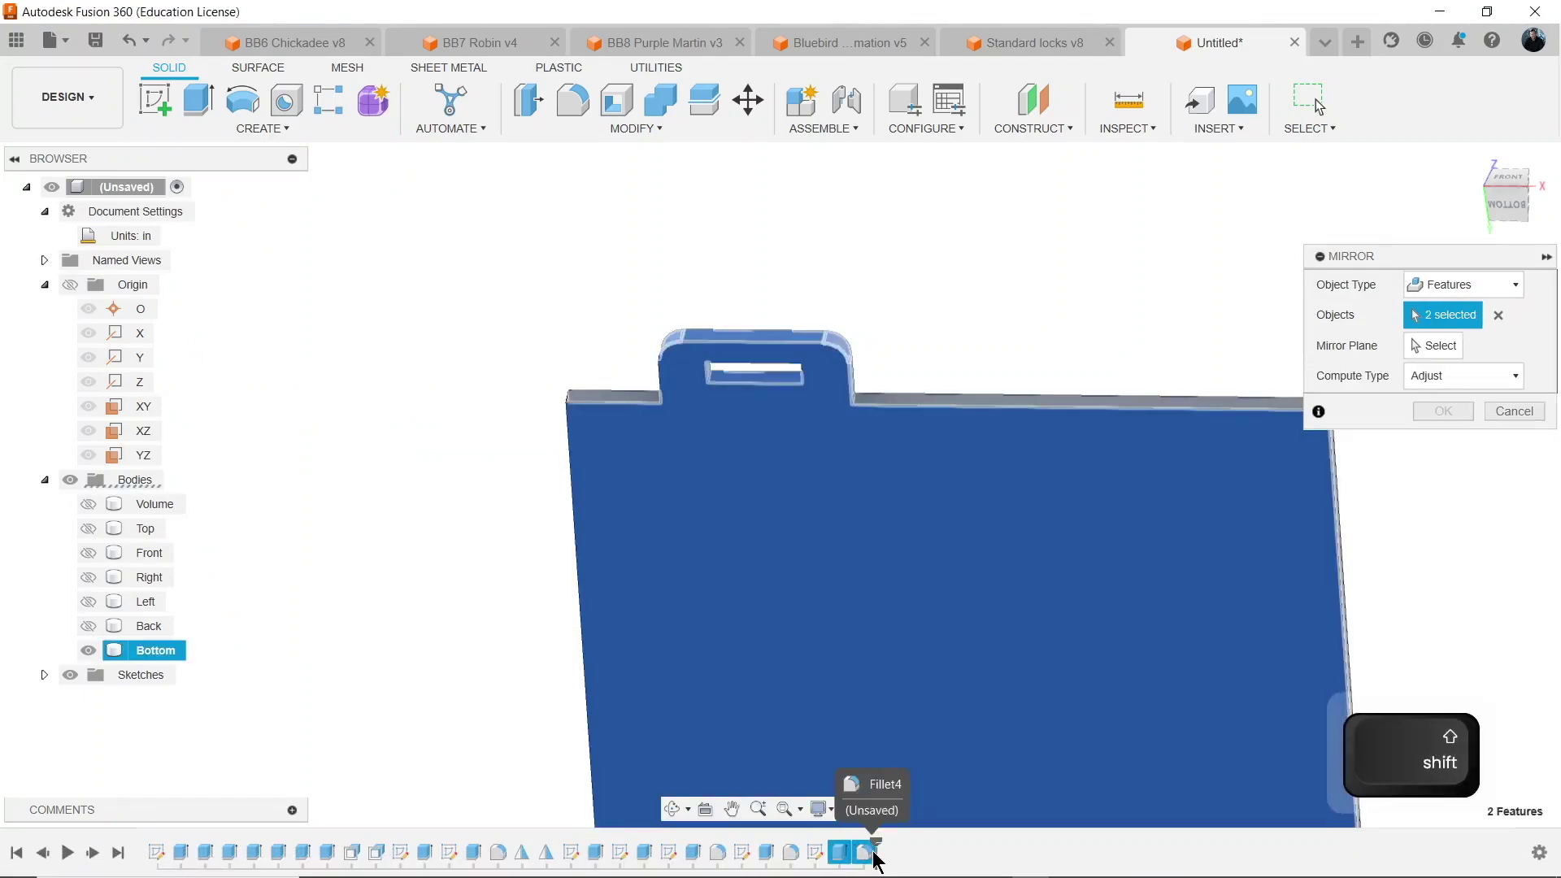
shift+click(865, 854)
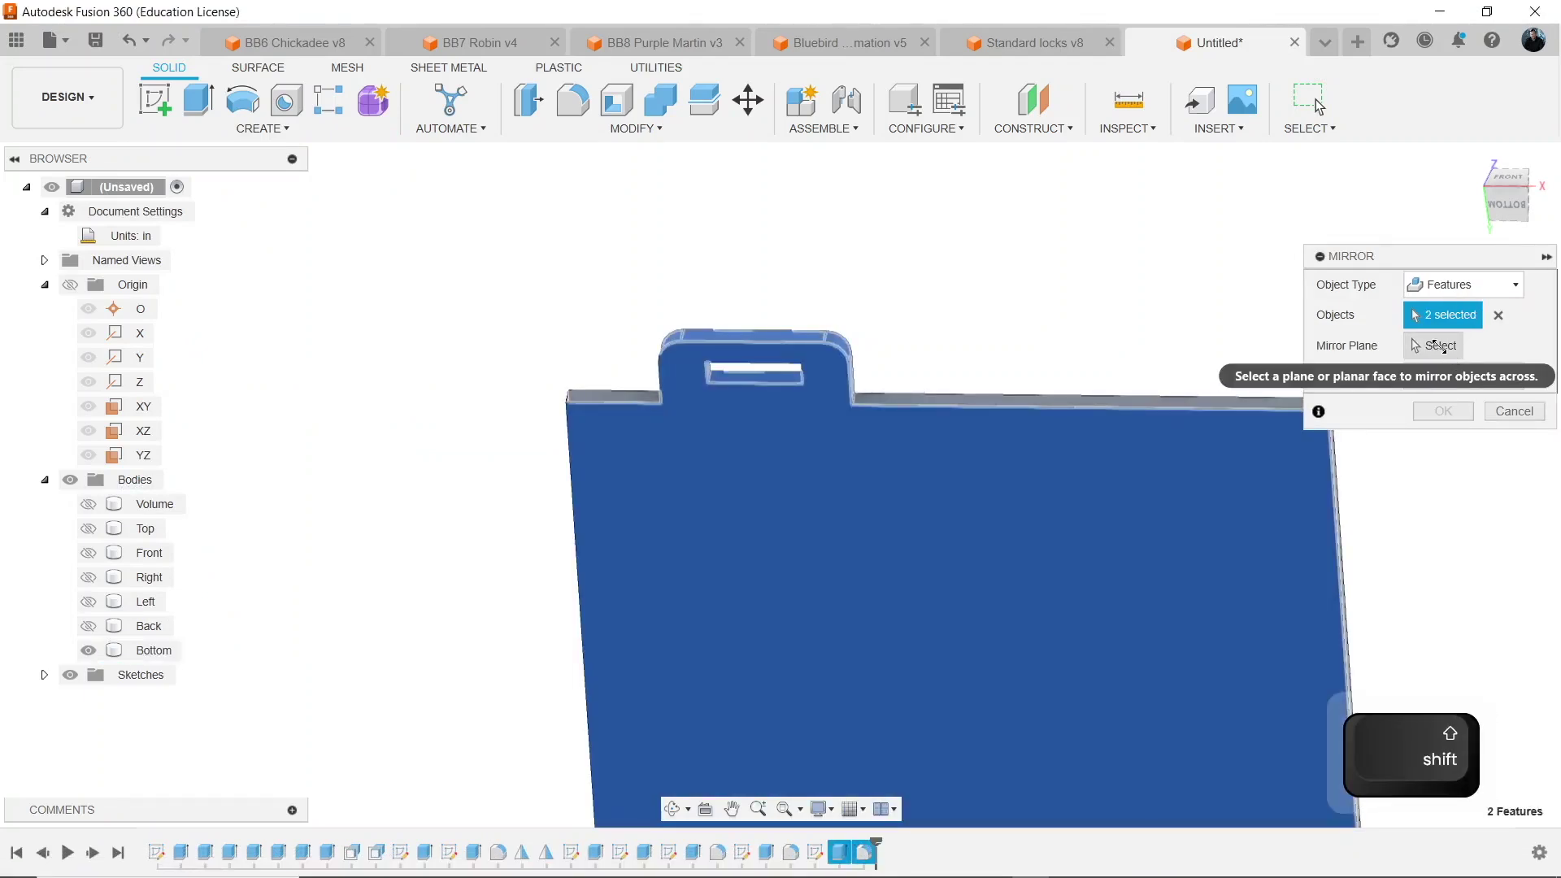
click(1443, 347)
click(143, 456)
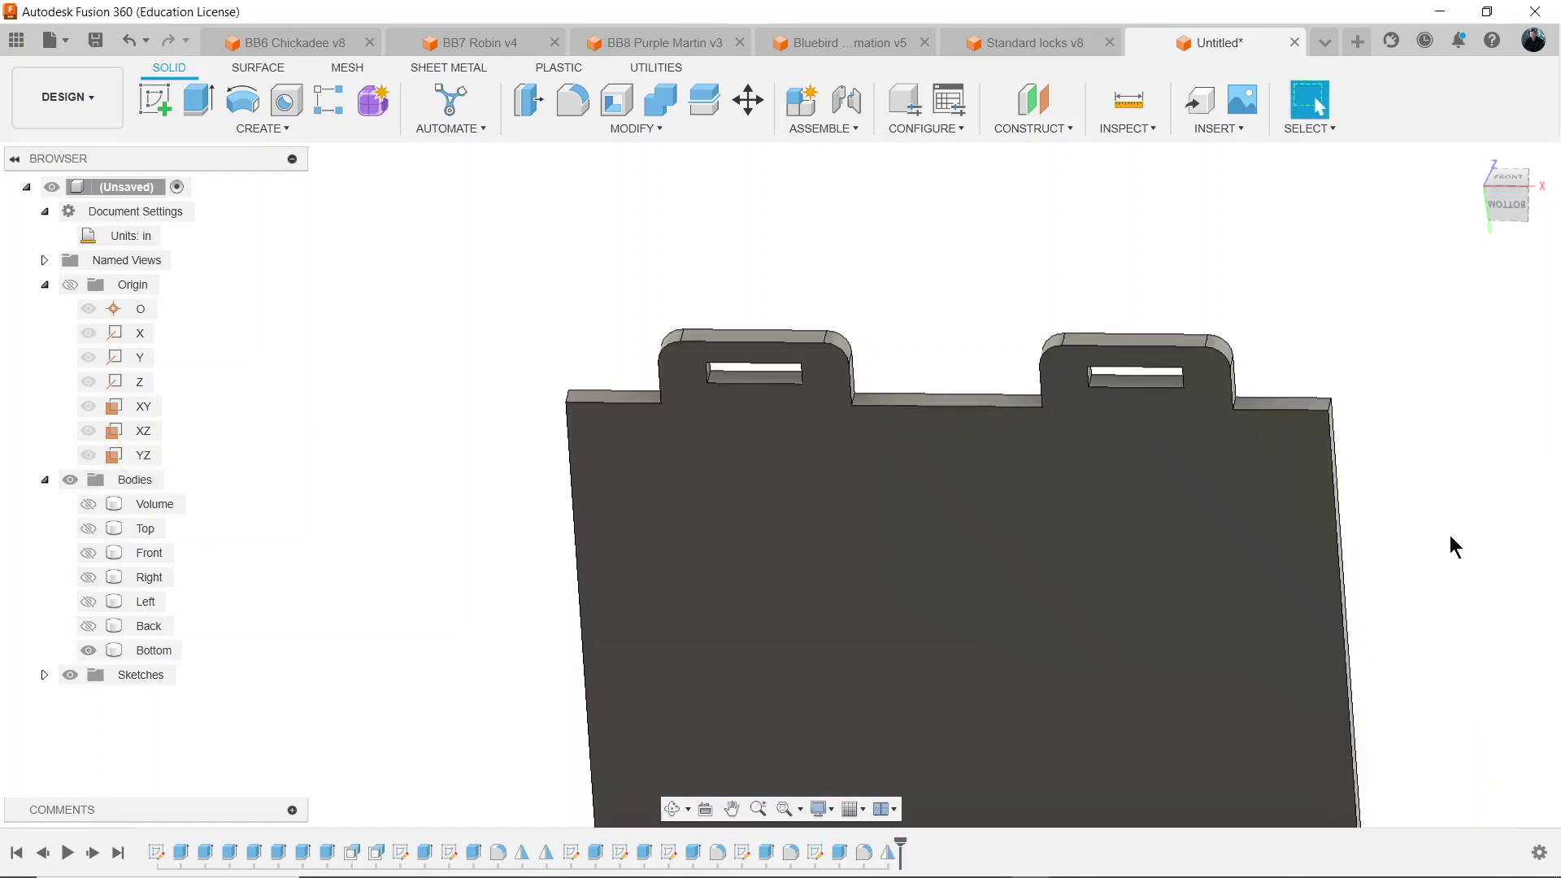
Edit the bottom panel's tab sketch and draw a rectangle about 0.36 in wide extending outward from the adjacent side edge.
double_click(816, 854)
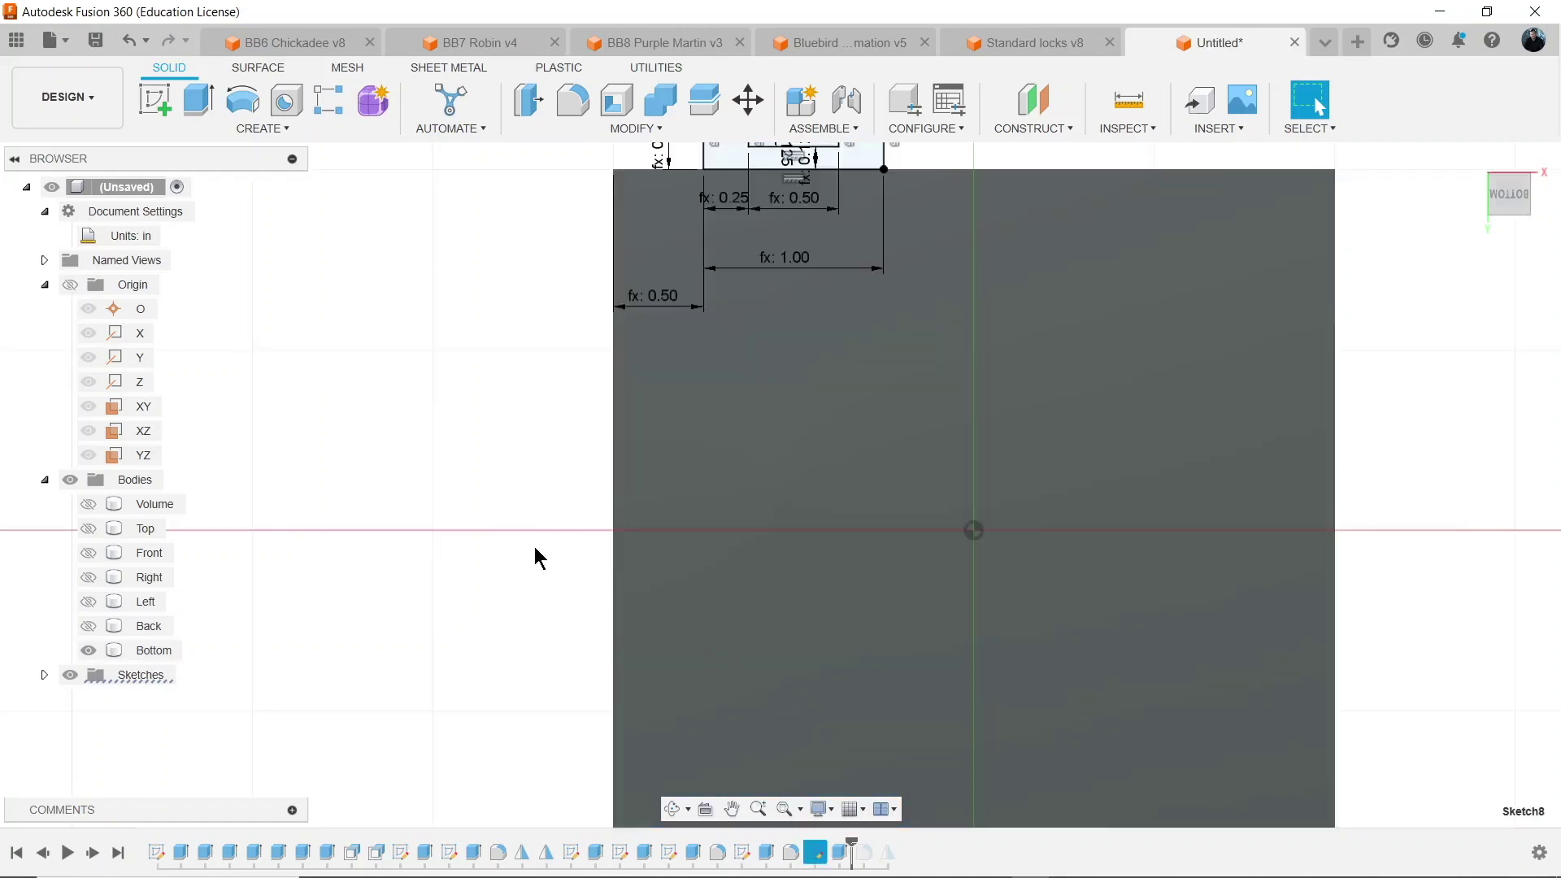
click(198, 100)
scroll(561, 414, up, 2)
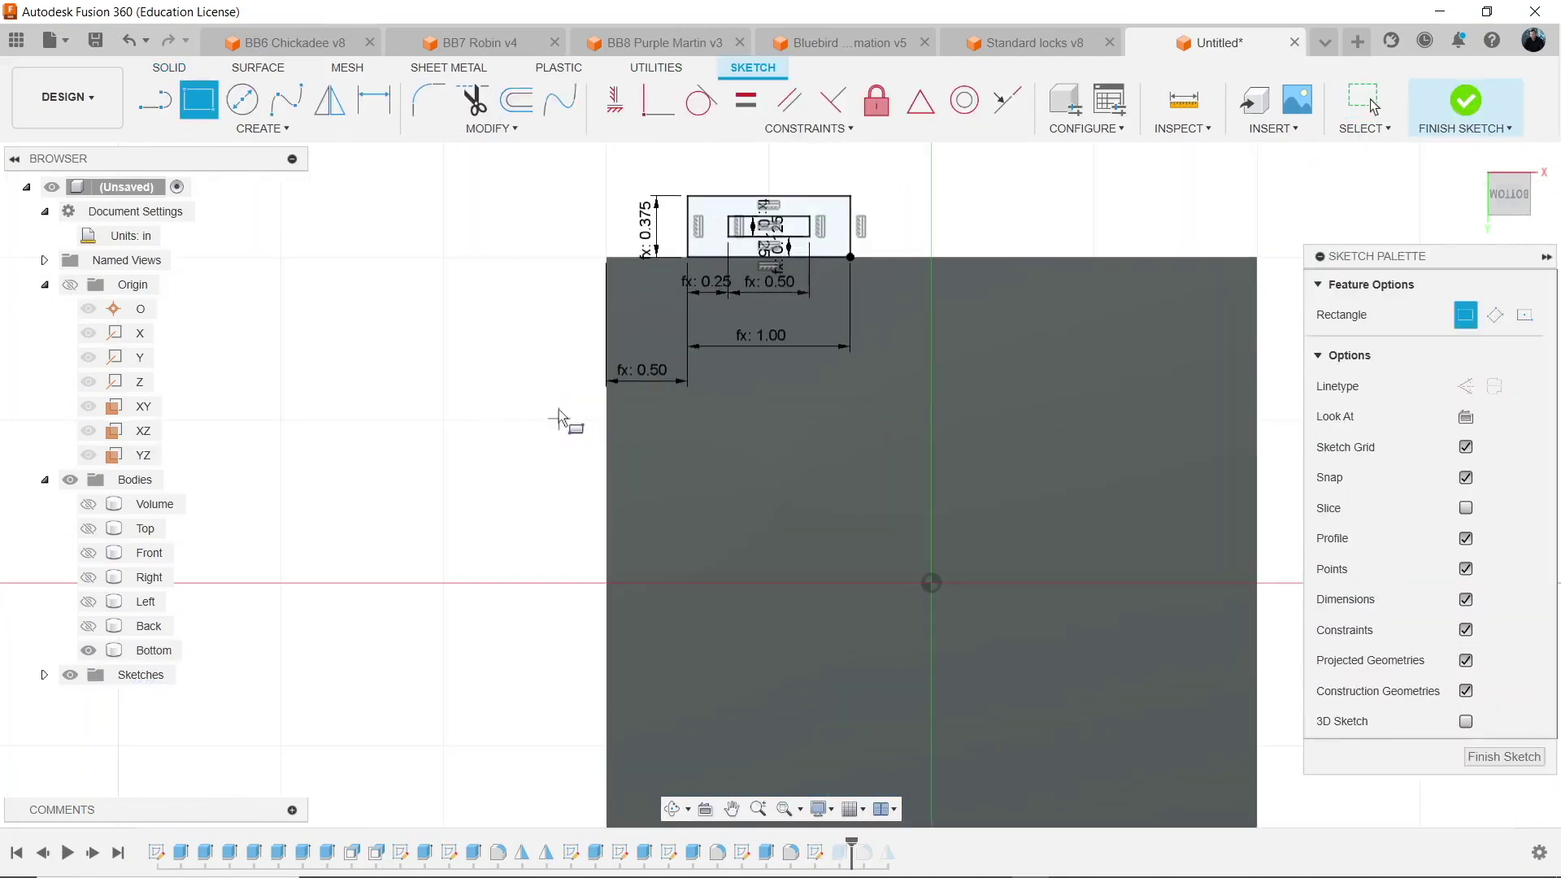
click(601, 453)
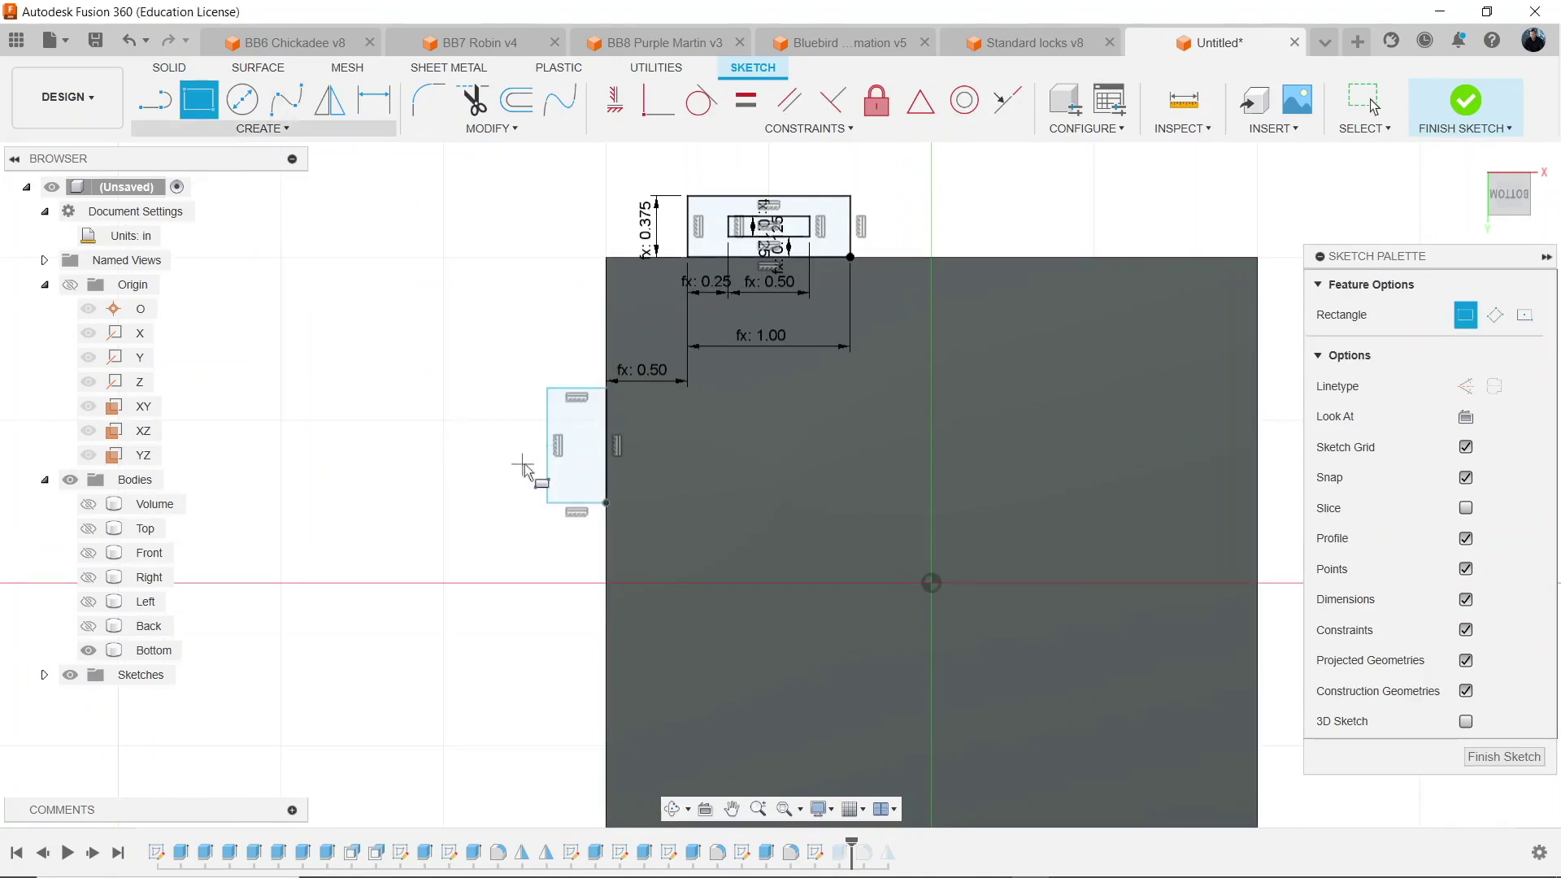
Dimension the side-tab rectangle's length along the panel edge as lock and its width as a parametric 0.375 in.
key(d)
scroll(521, 464, up, 2)
click(605, 447)
click(649, 451)
text(1)
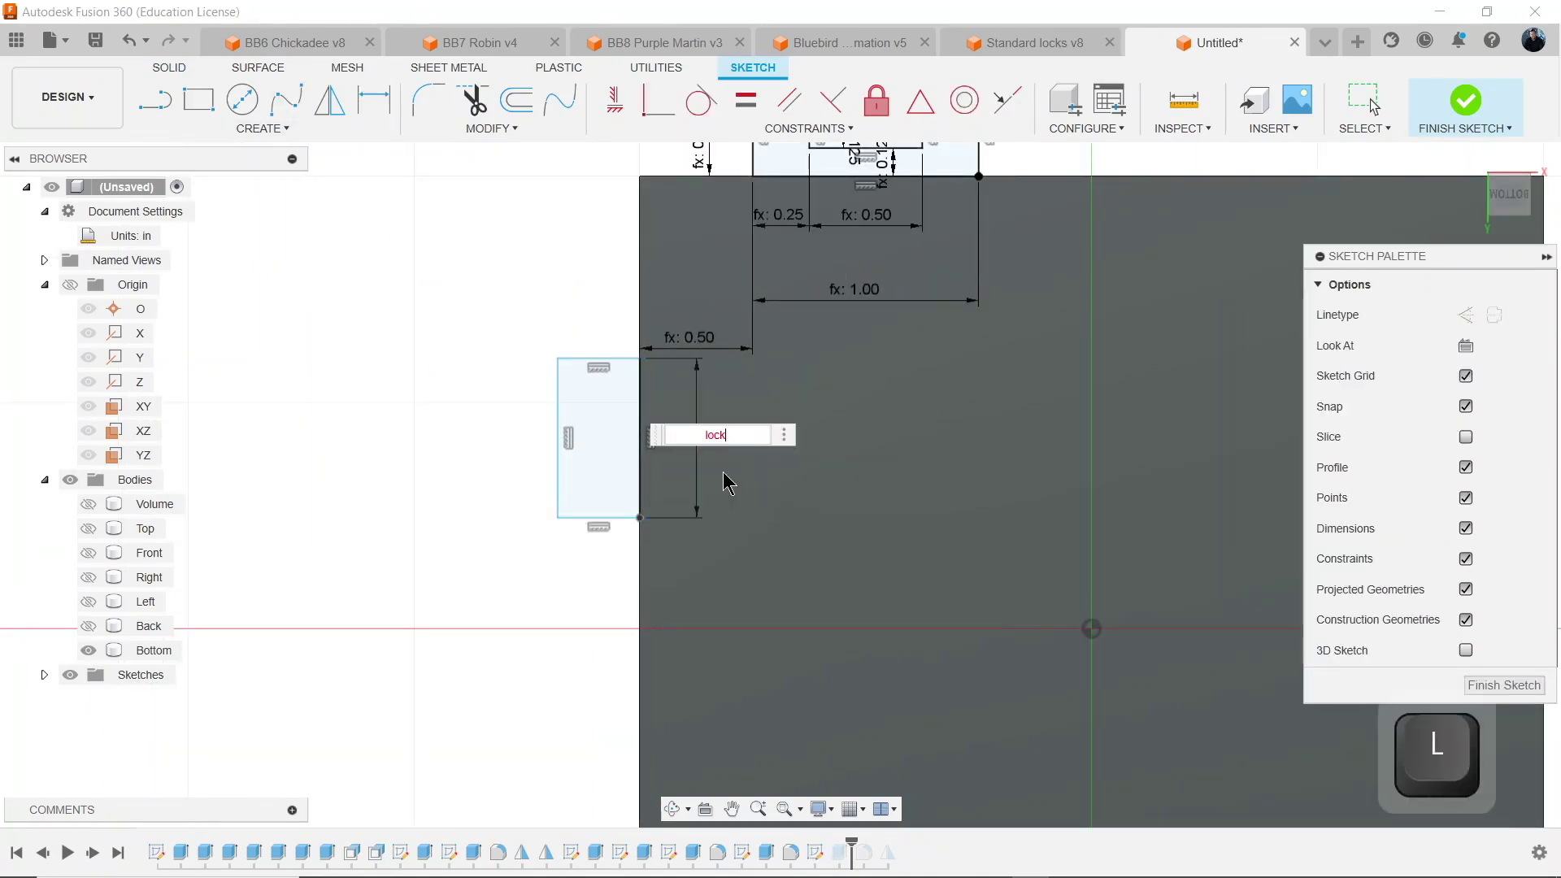
key(Return)
click(598, 584)
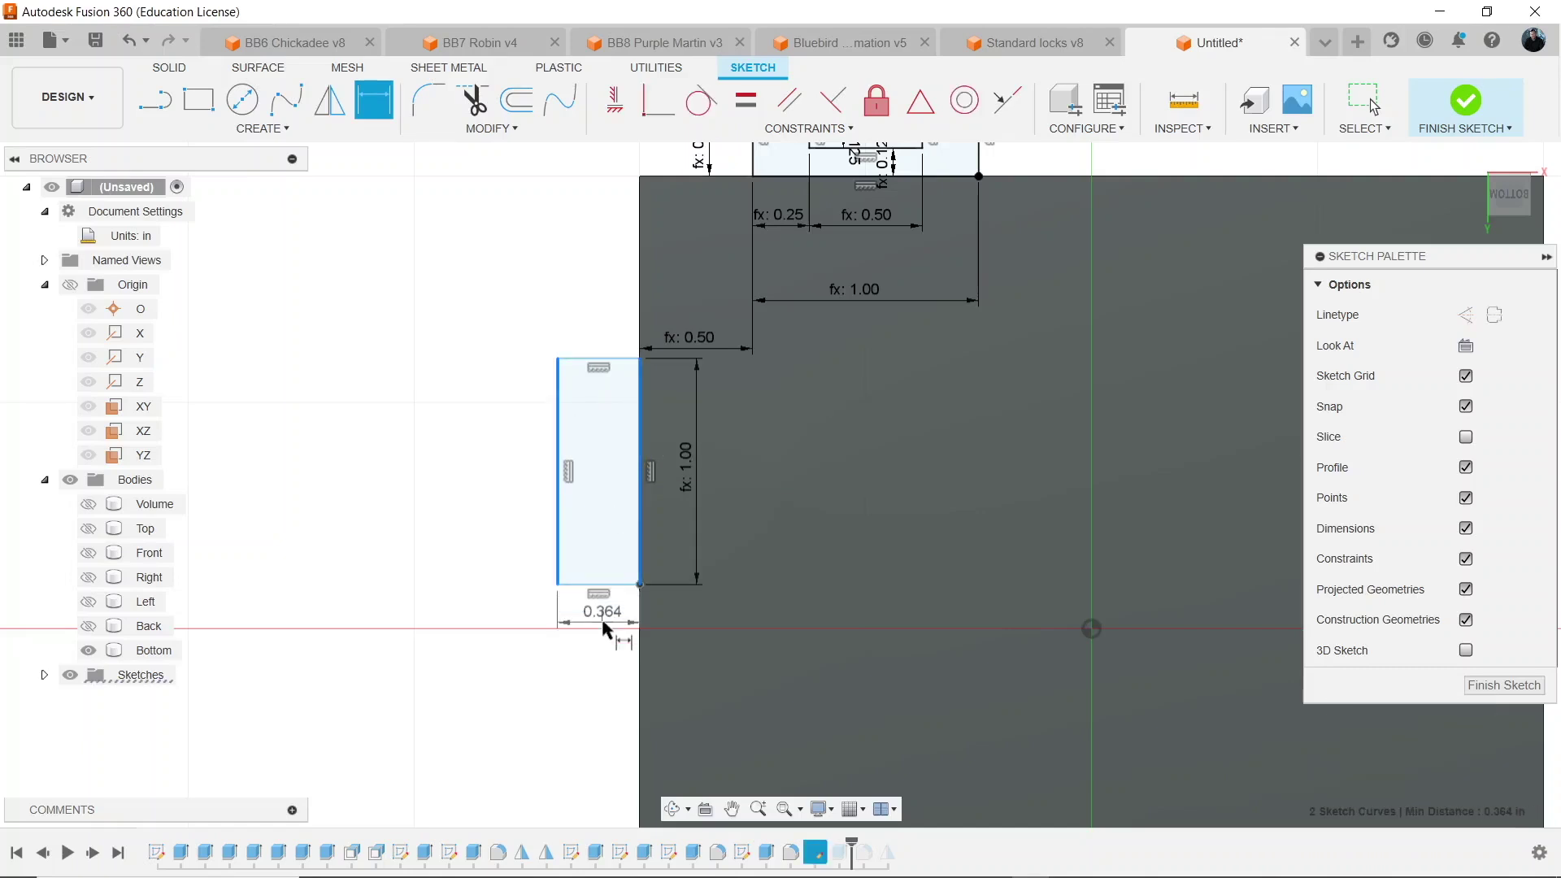
click(602, 621)
text(.375)
key(Return)
scroll(601, 446, down, 3)
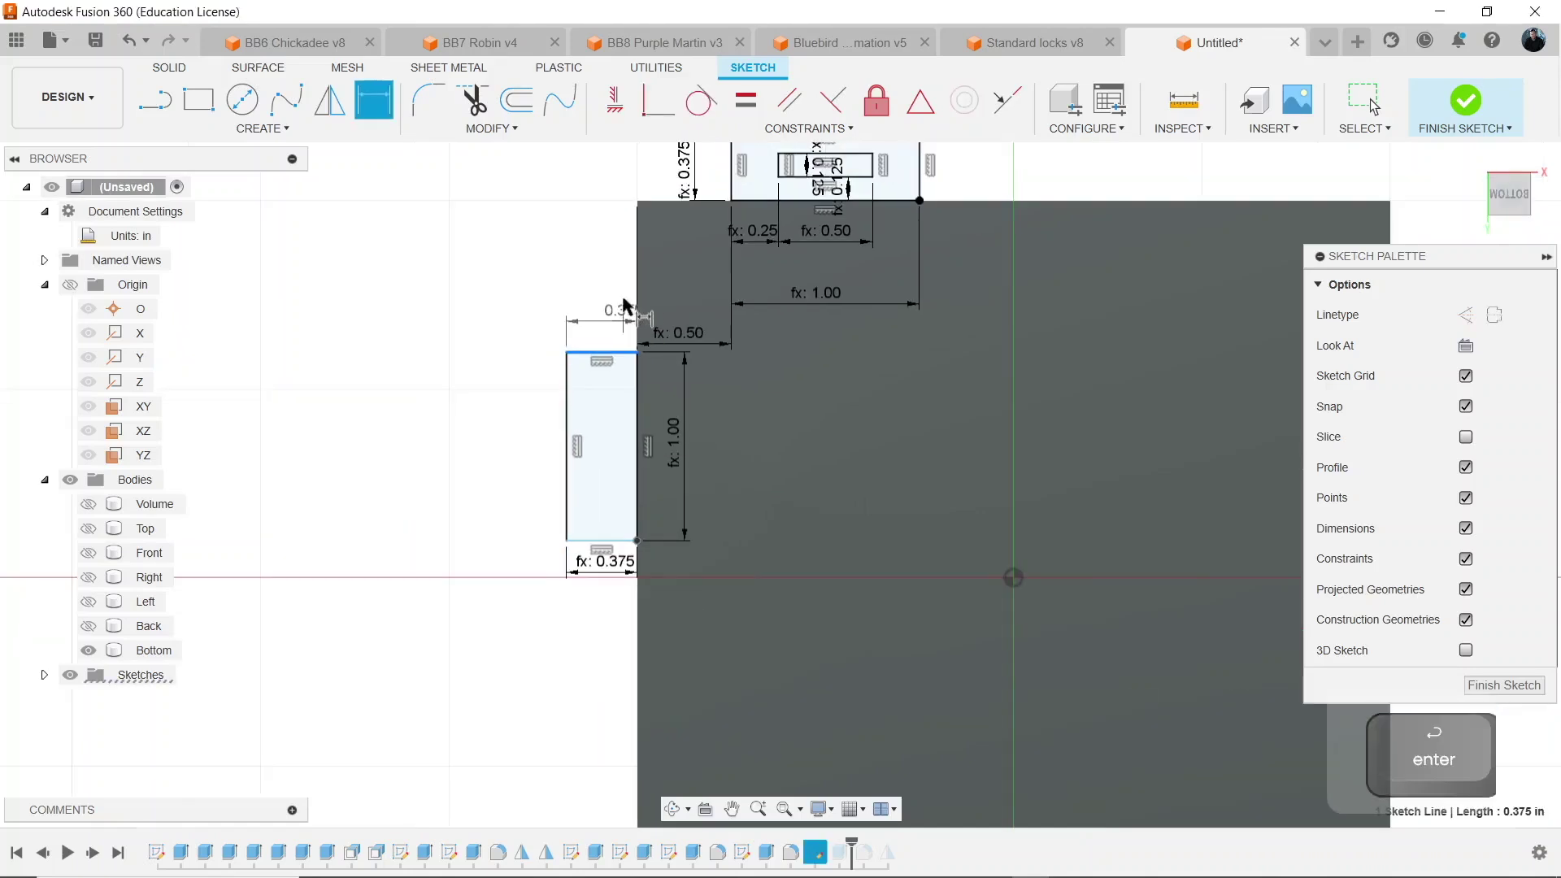
Dimension the side-tab rectangle's offset from the panel's slotted-tab edge as a parametric 0.50 in.
click(606, 349)
click(626, 211)
click(615, 305)
text(1/2)
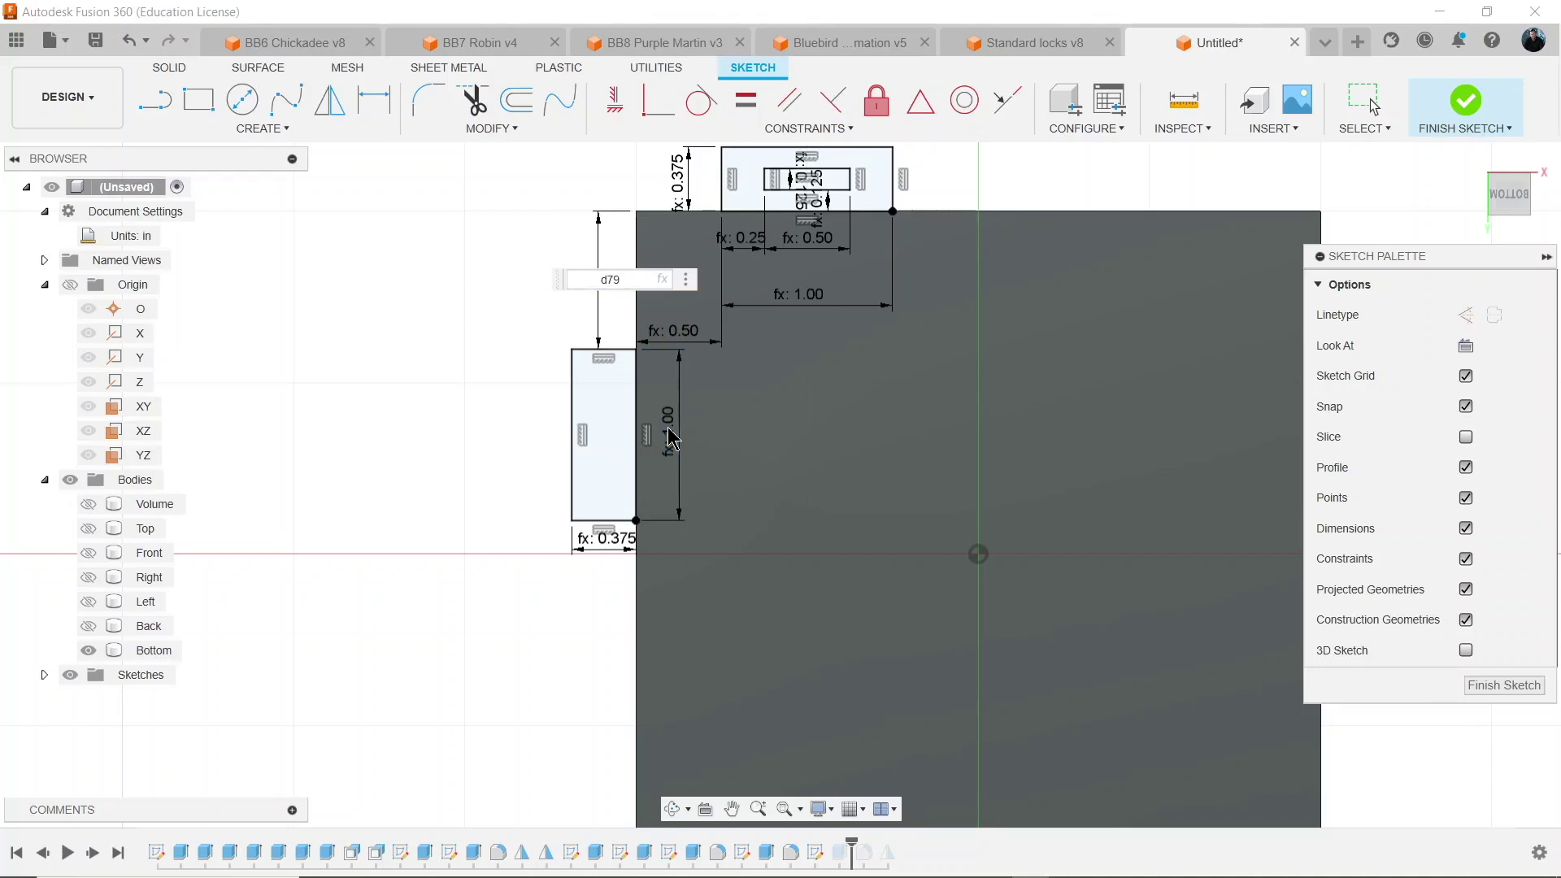
key(Return)
Draw a slot rectangle inside the side tab, dimensioning its length as a parametric 0.50 in and its offset from the tab end as 0.25 in.
click(198, 100)
scroll(637, 355, up, 2)
click(587, 322)
click(616, 465)
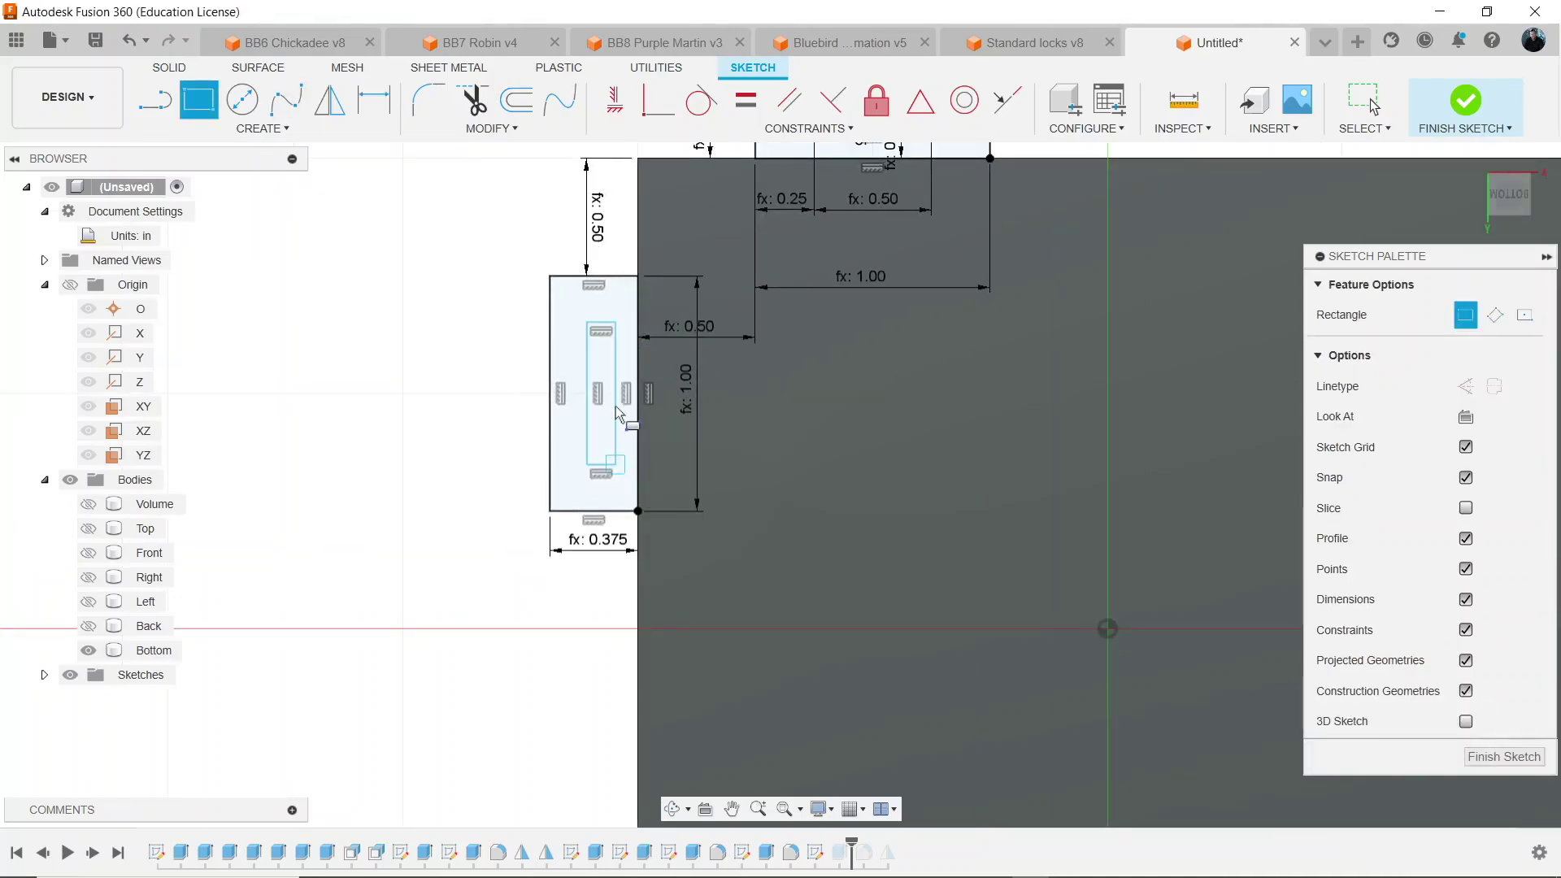
key(d)
click(616, 394)
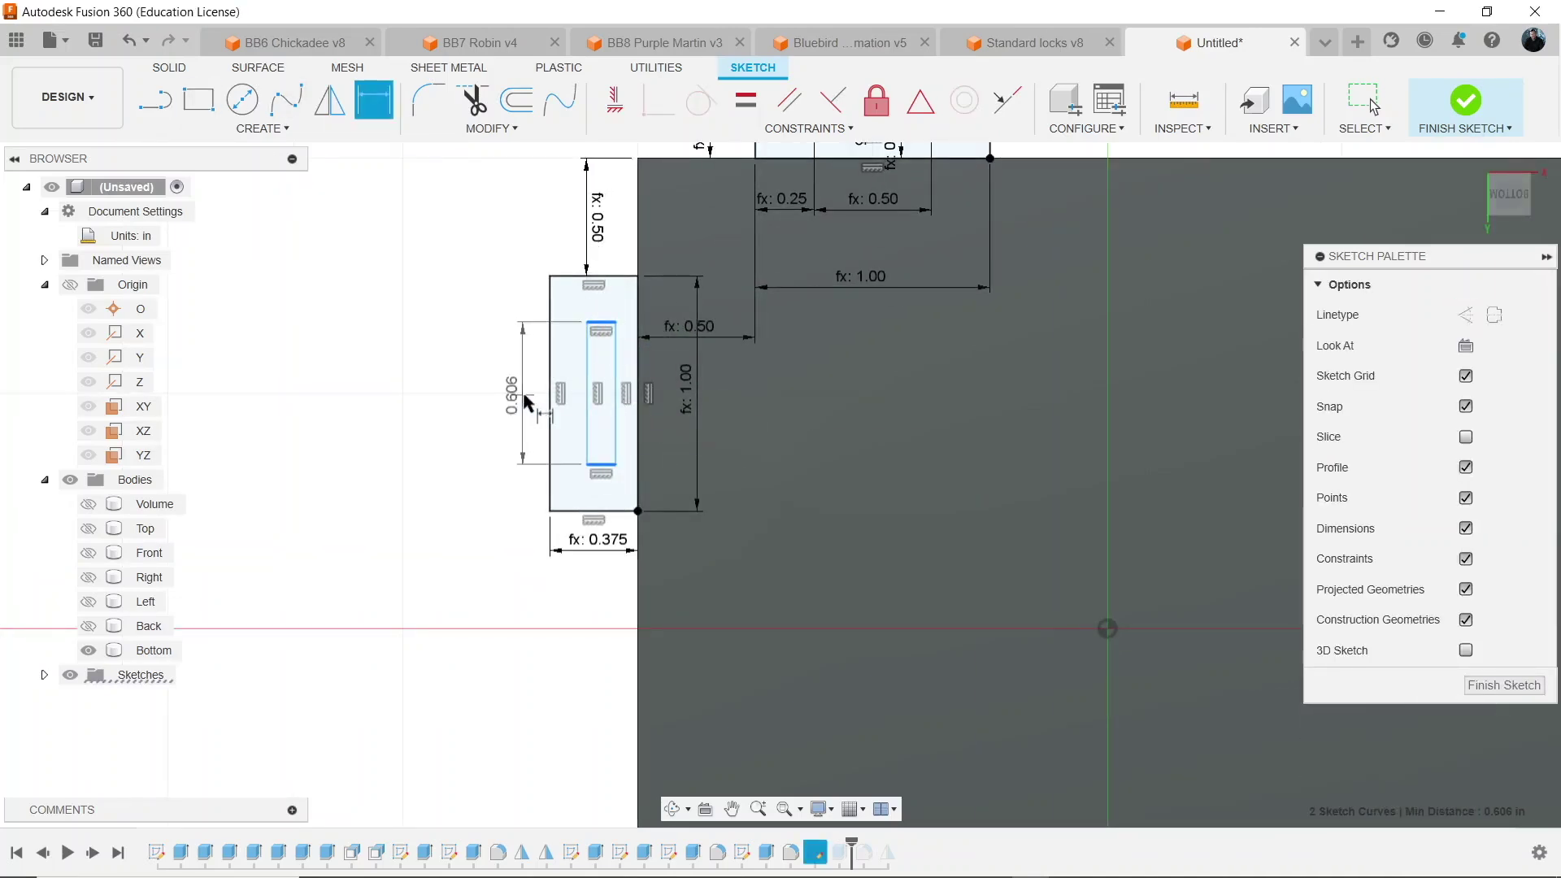
click(520, 382)
text(1/2)
key(Return)
click(601, 323)
click(515, 394)
text(1/4)
key(Return)
Dimension the slot's distance from the panel edge, set its width to 1/8 in, and finish the sketch.
click(615, 430)
click(637, 442)
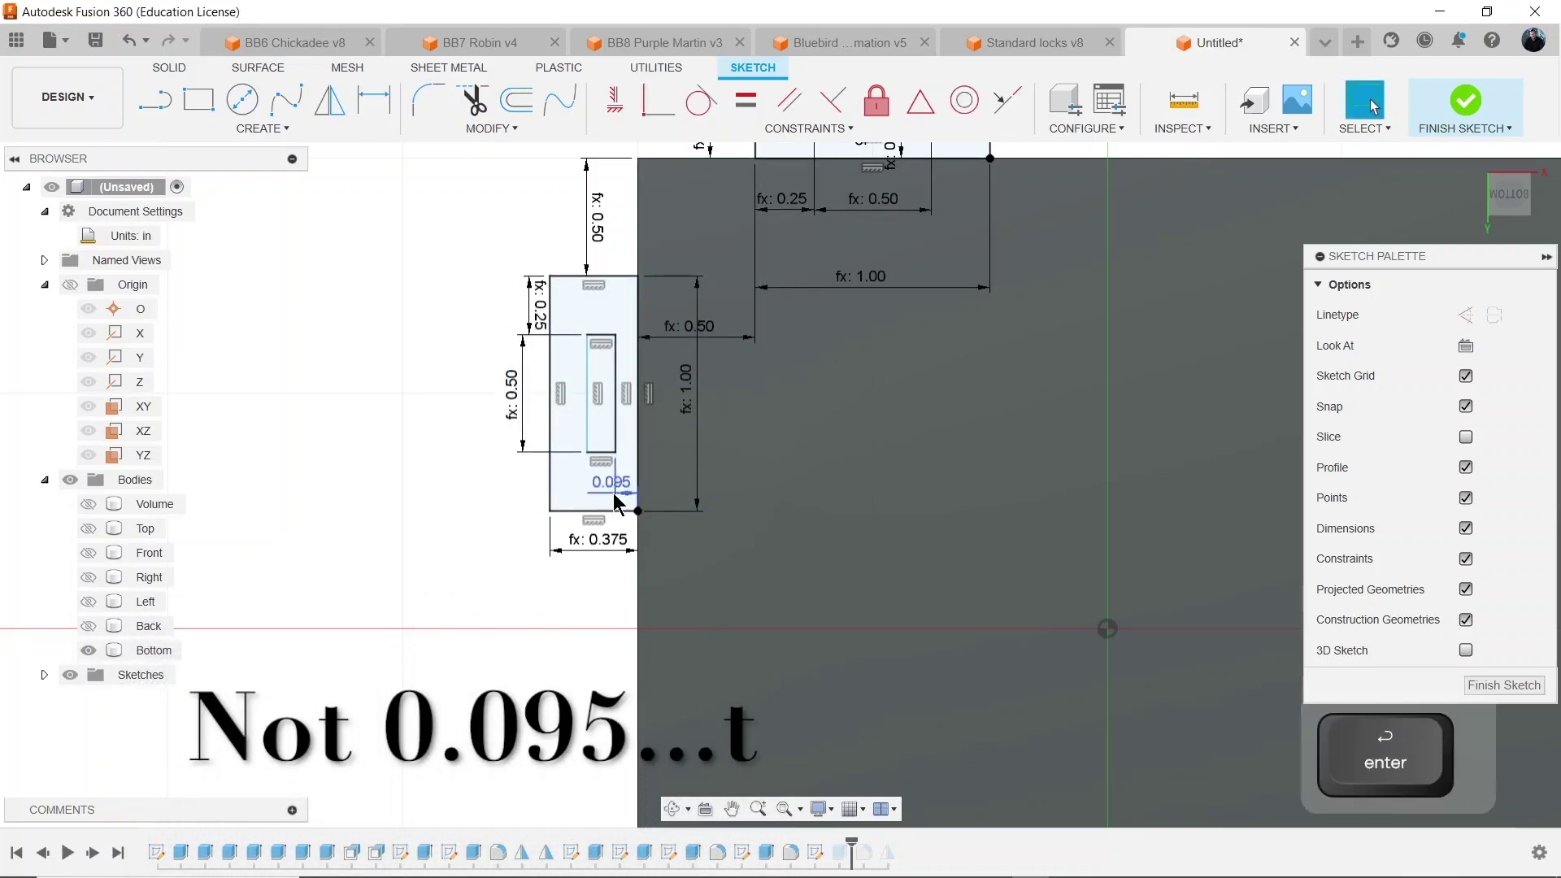
key(Escape)
key(d)
click(598, 452)
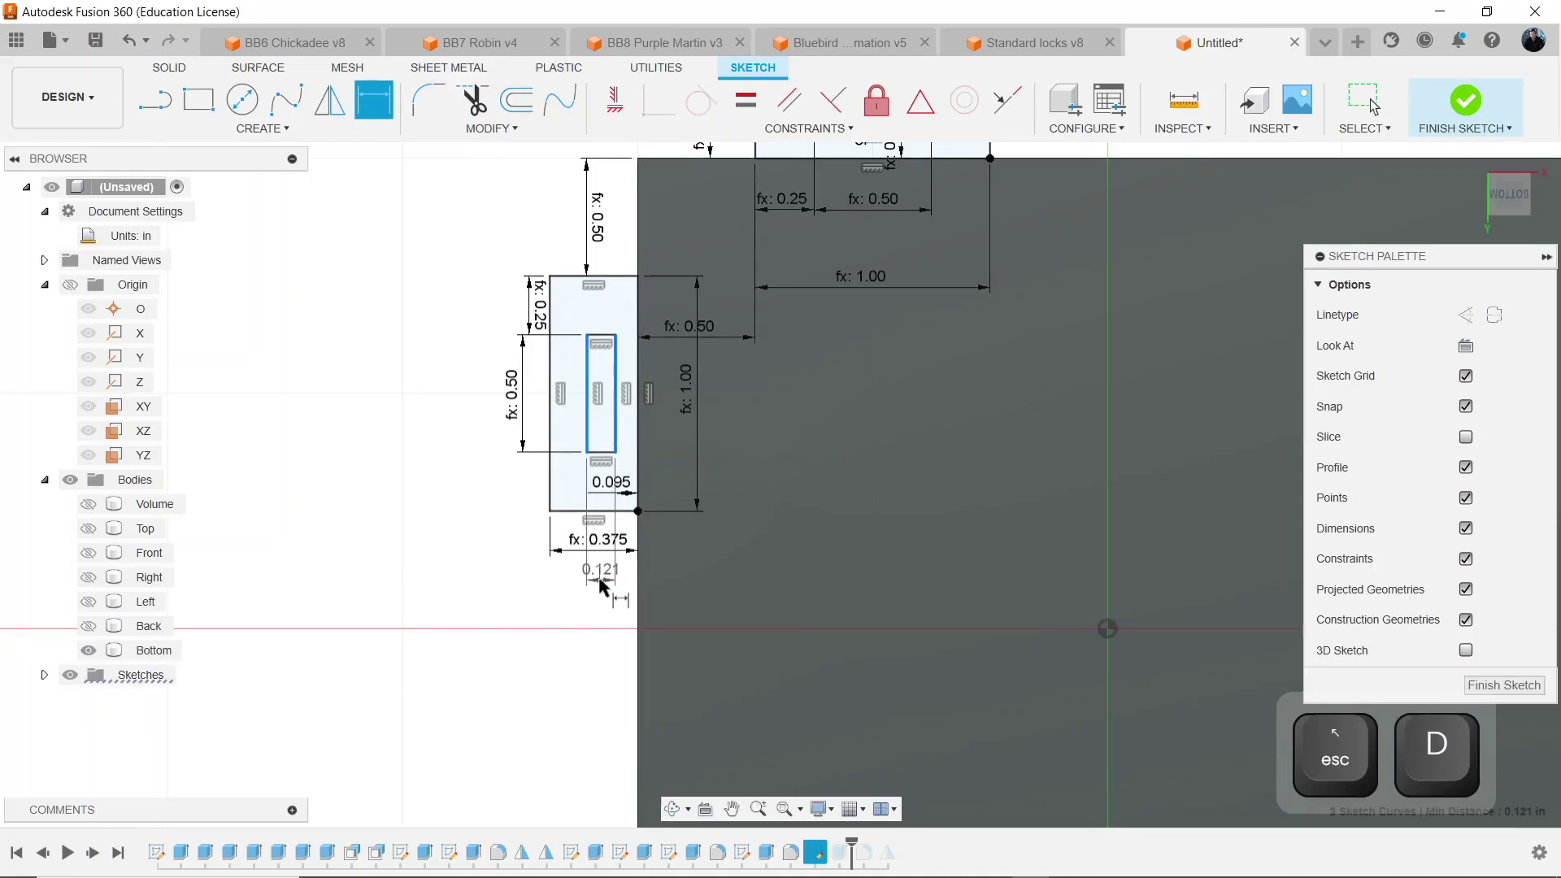
click(592, 597)
text(1/8)
key(Return)
click(1463, 113)
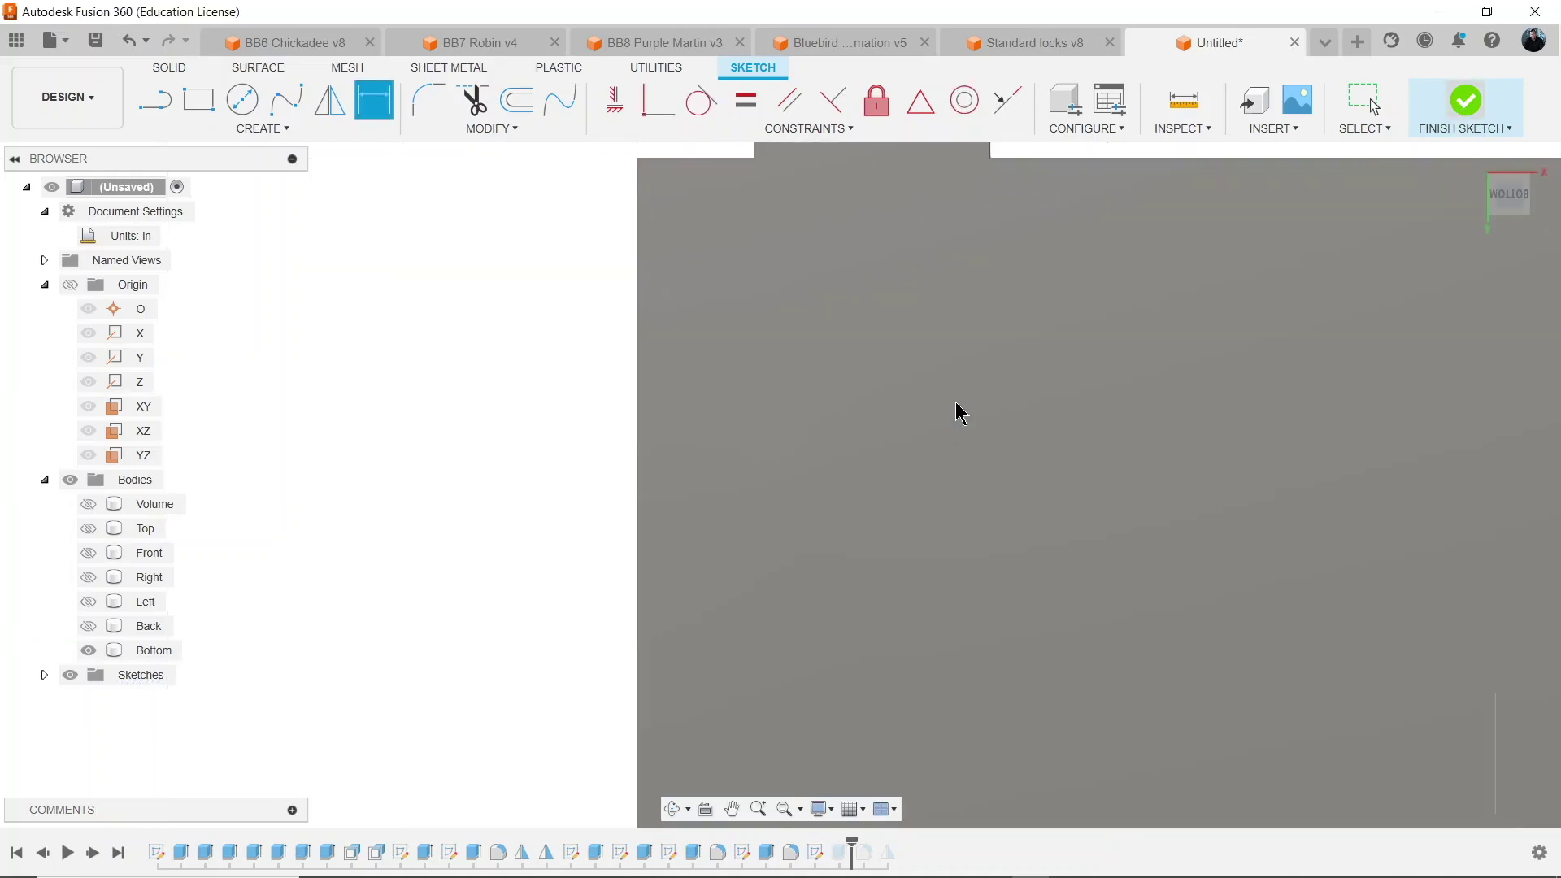
Extrude the side-tab profile around the slot by a distance of -t, joined to the bottom panel.
key(e)
click(690, 457)
key(Escape)
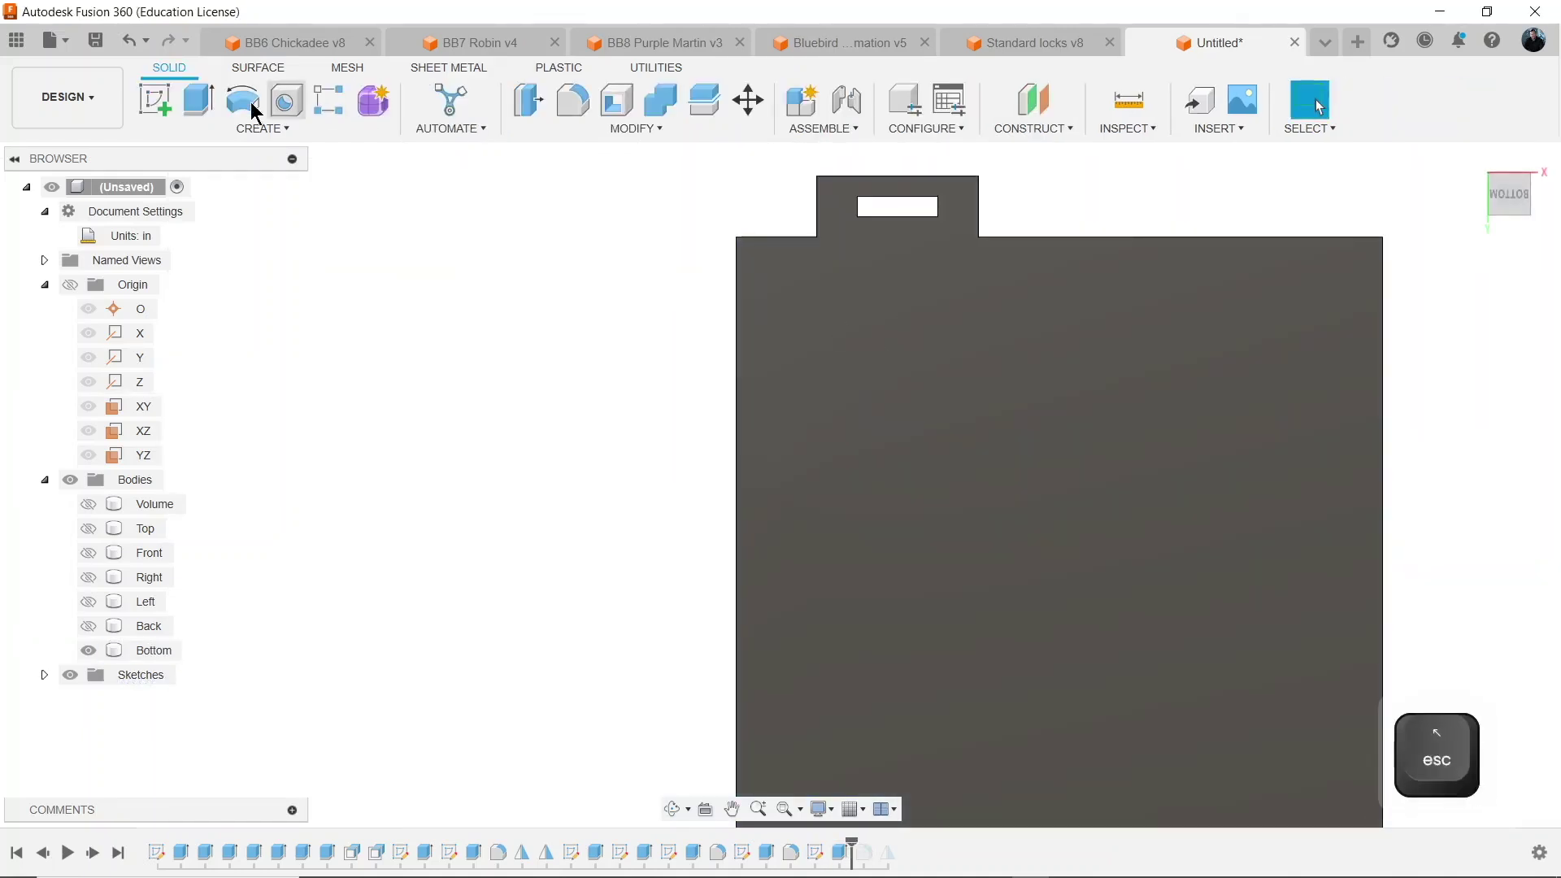
click(199, 99)
click(44, 675)
click(720, 473)
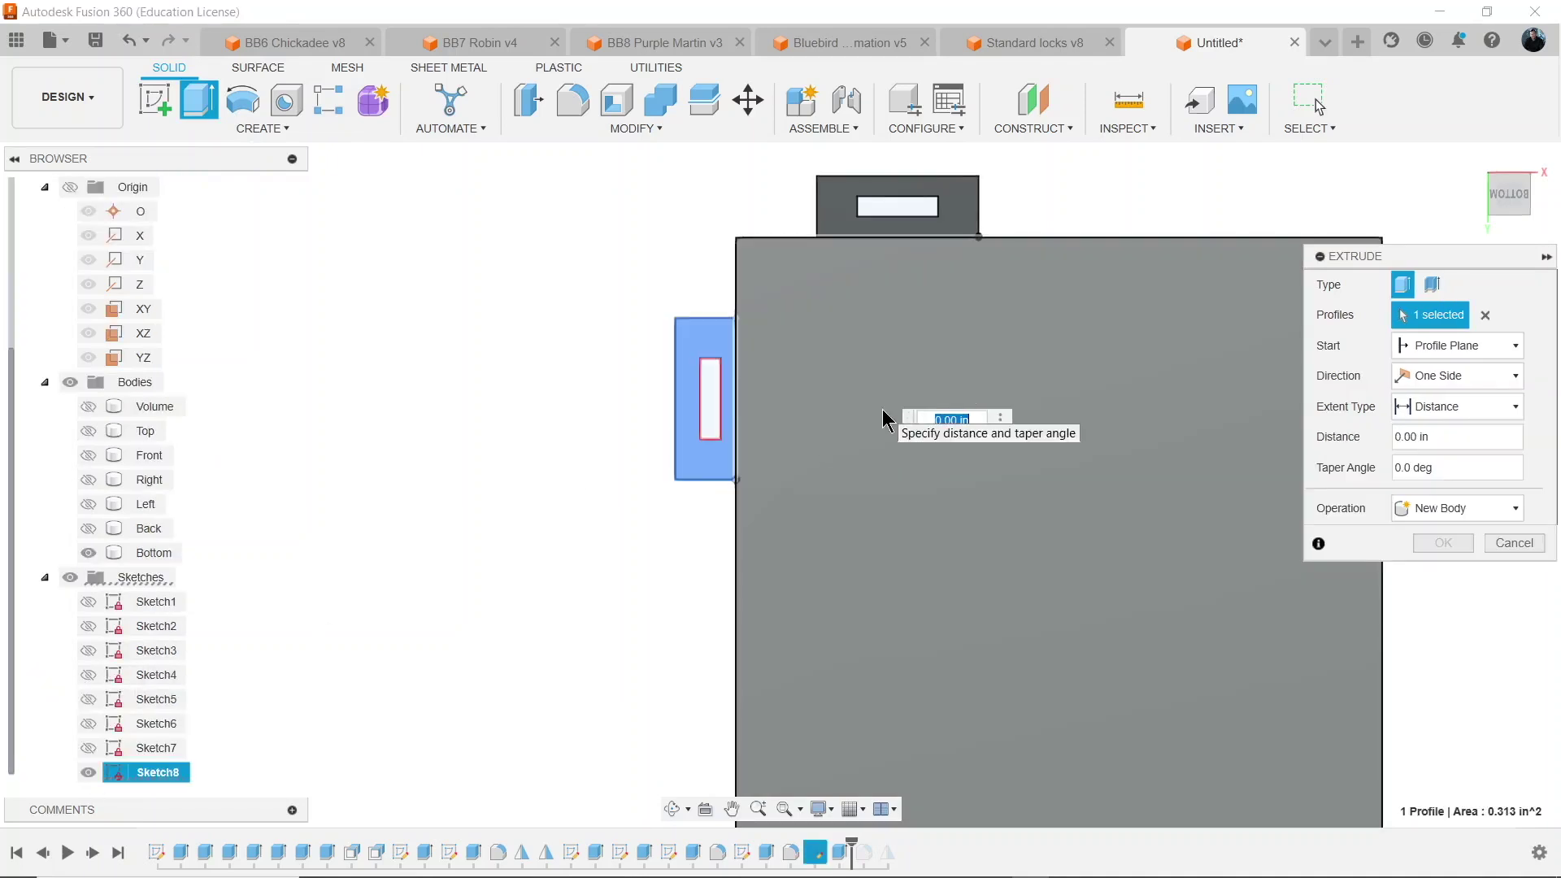
text(-t)
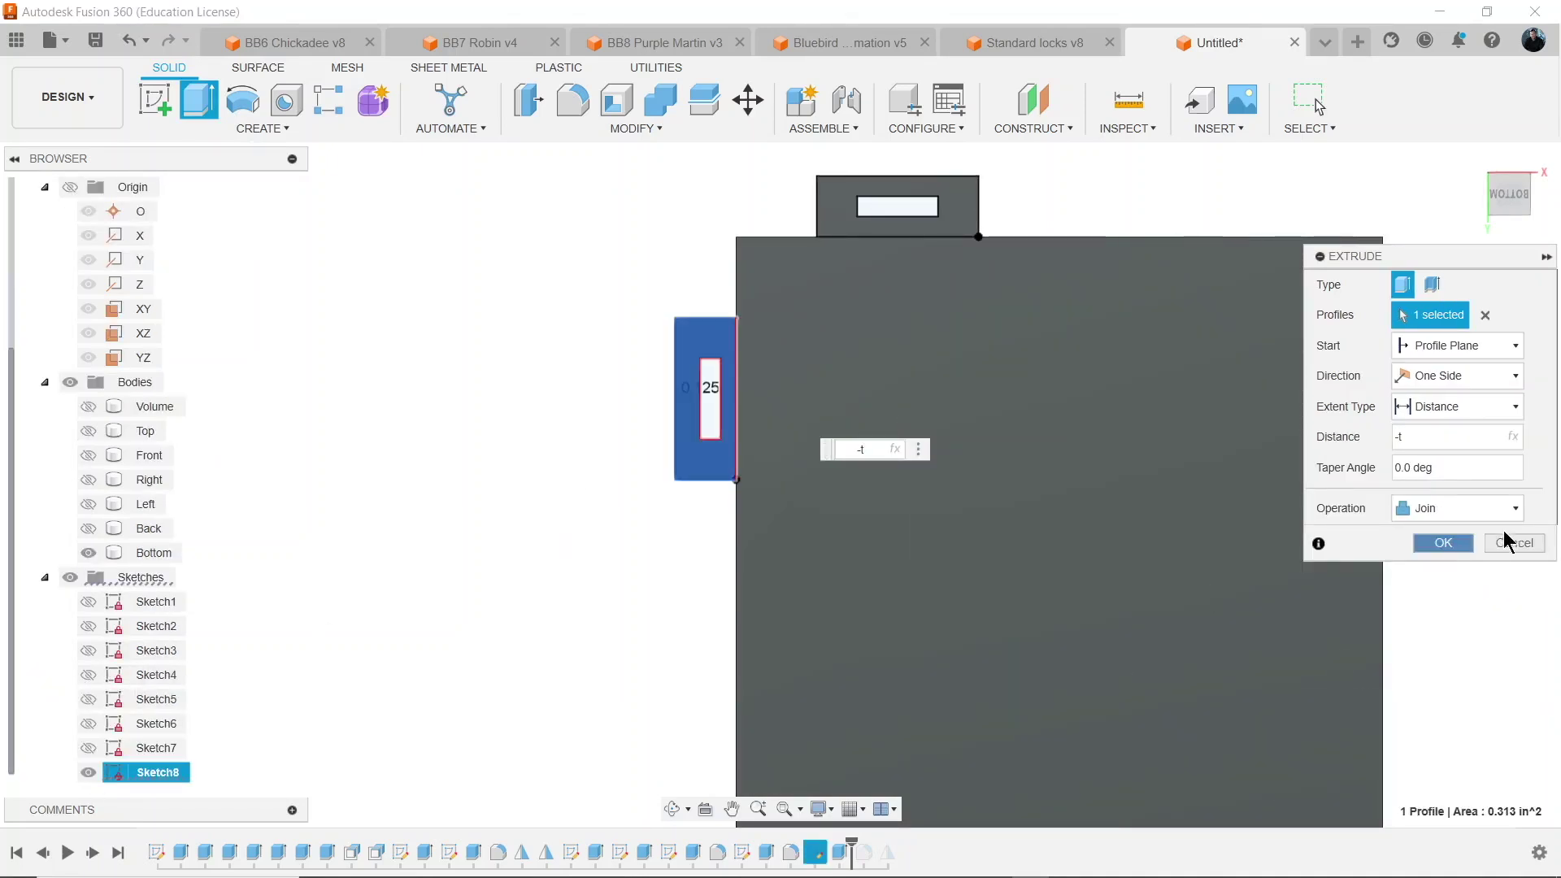
click(1442, 543)
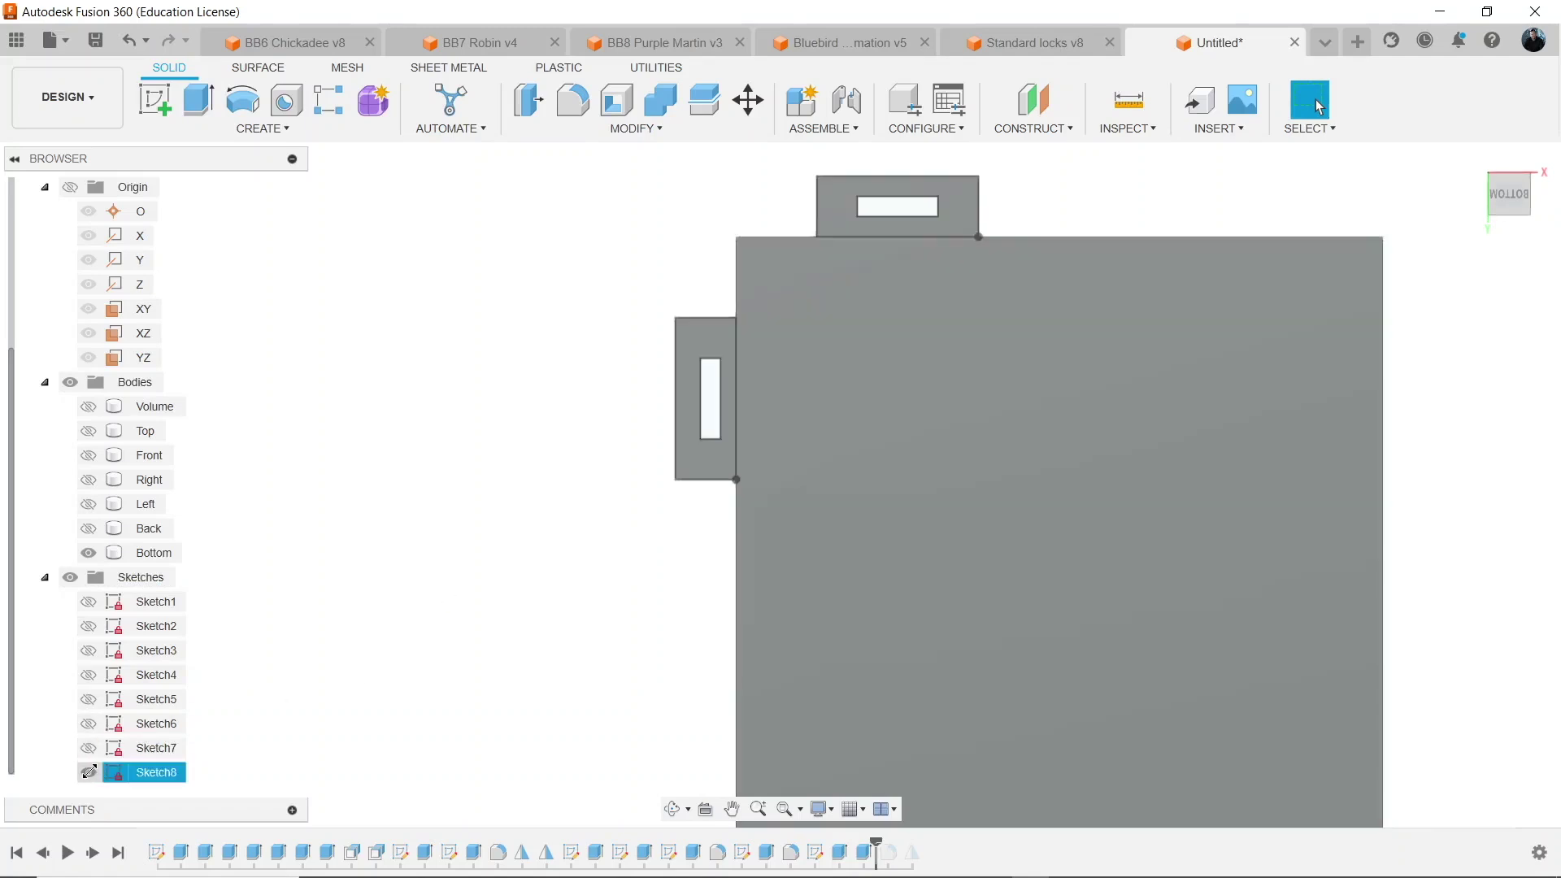
Fillet the side tab's two outer corner edges with radius t and hide the tab sketch.
shift+middle_drag(894, 407, 935, 487)
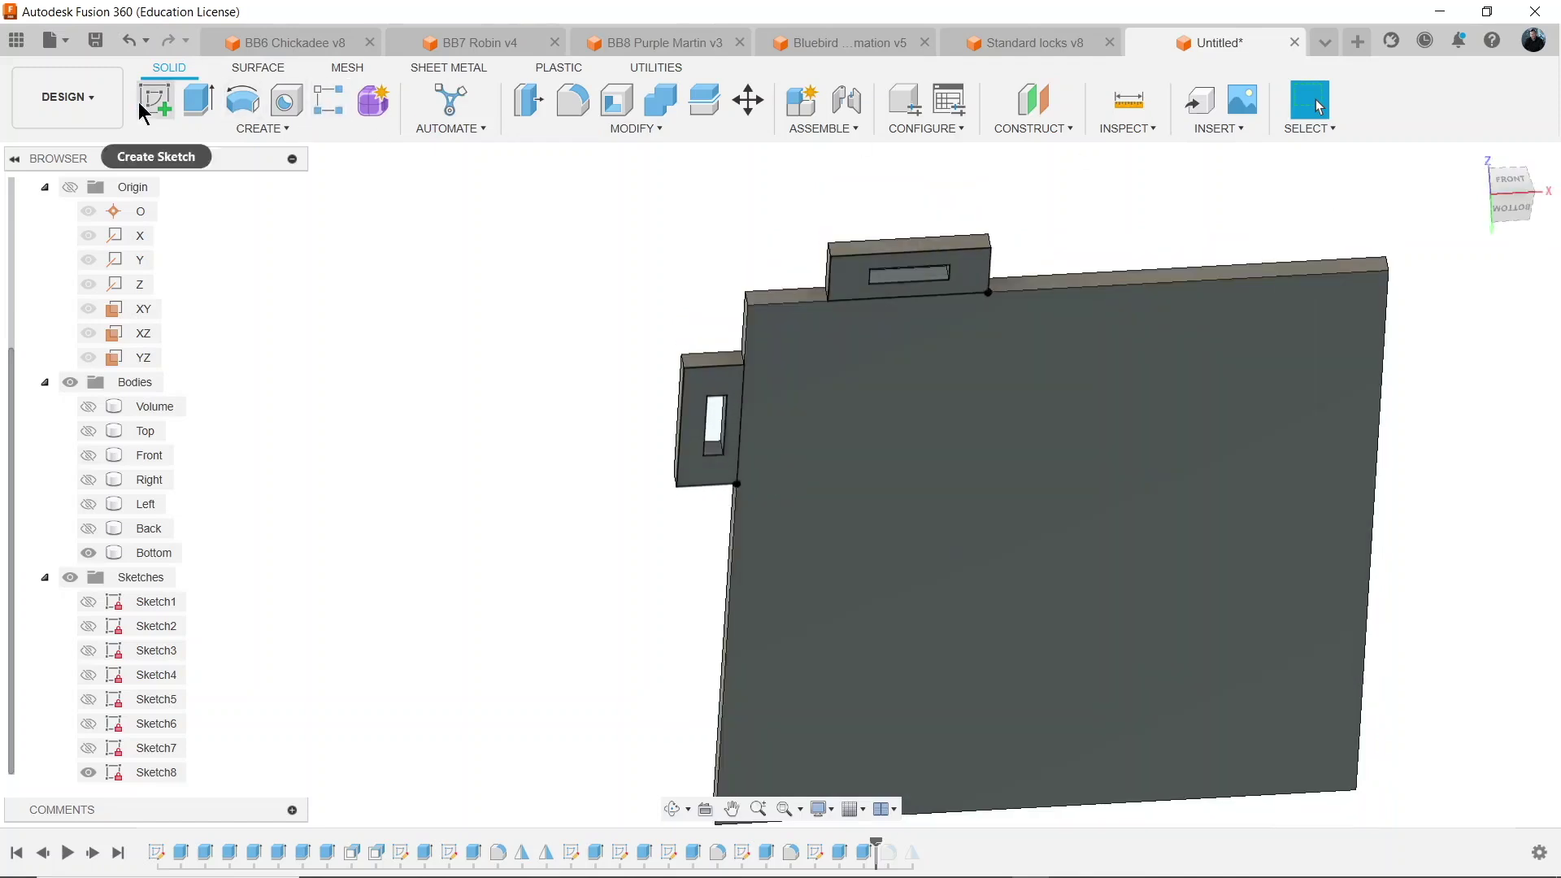
key(f)
scroll(631, 259, up, 4)
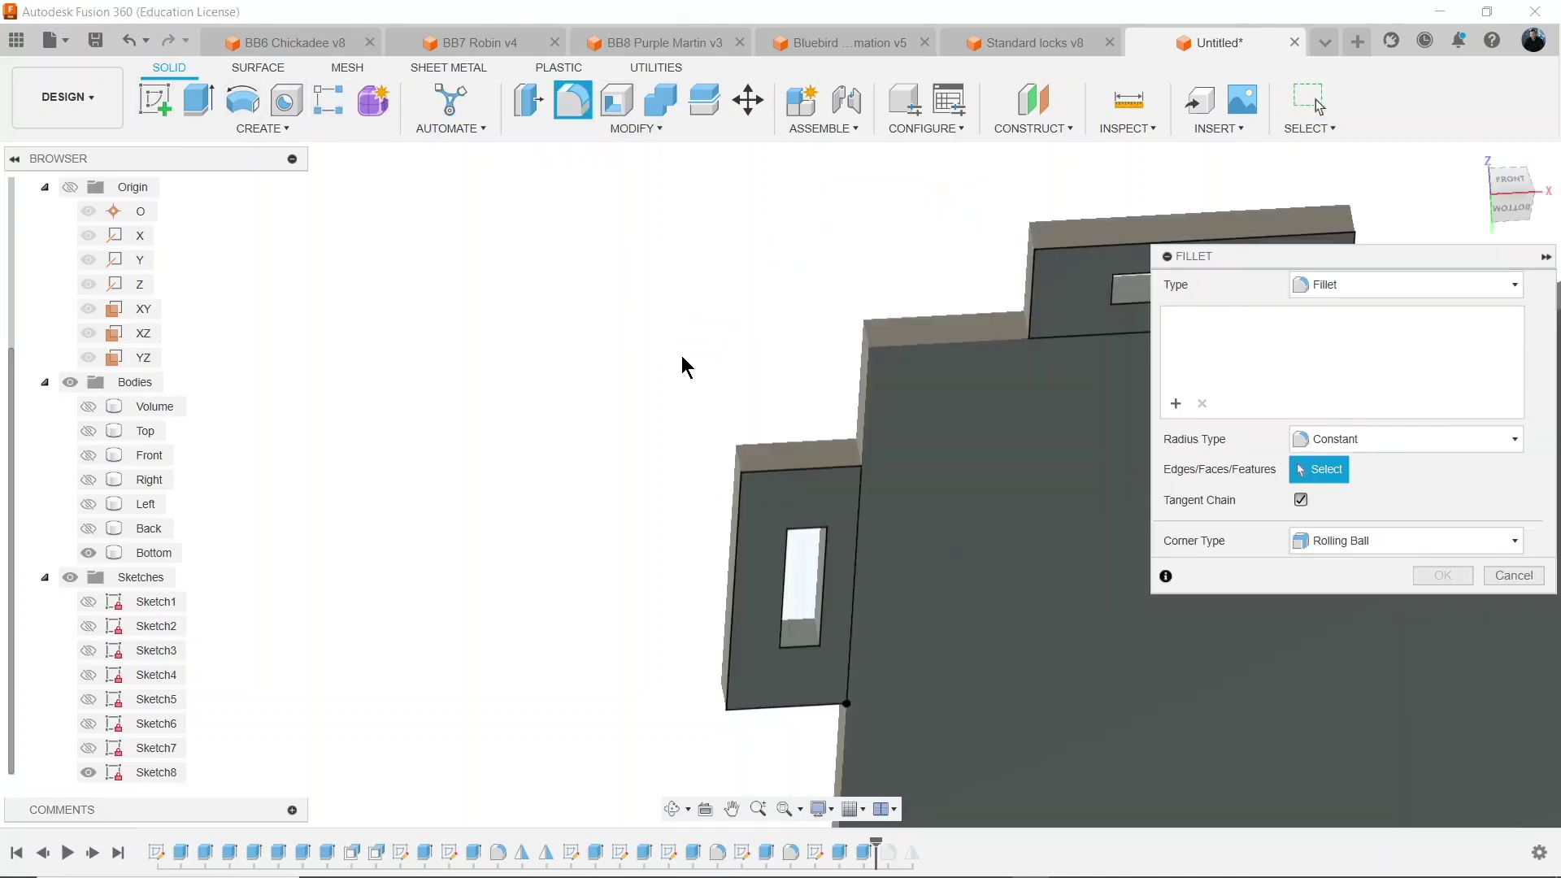
scroll(740, 469, up, 3)
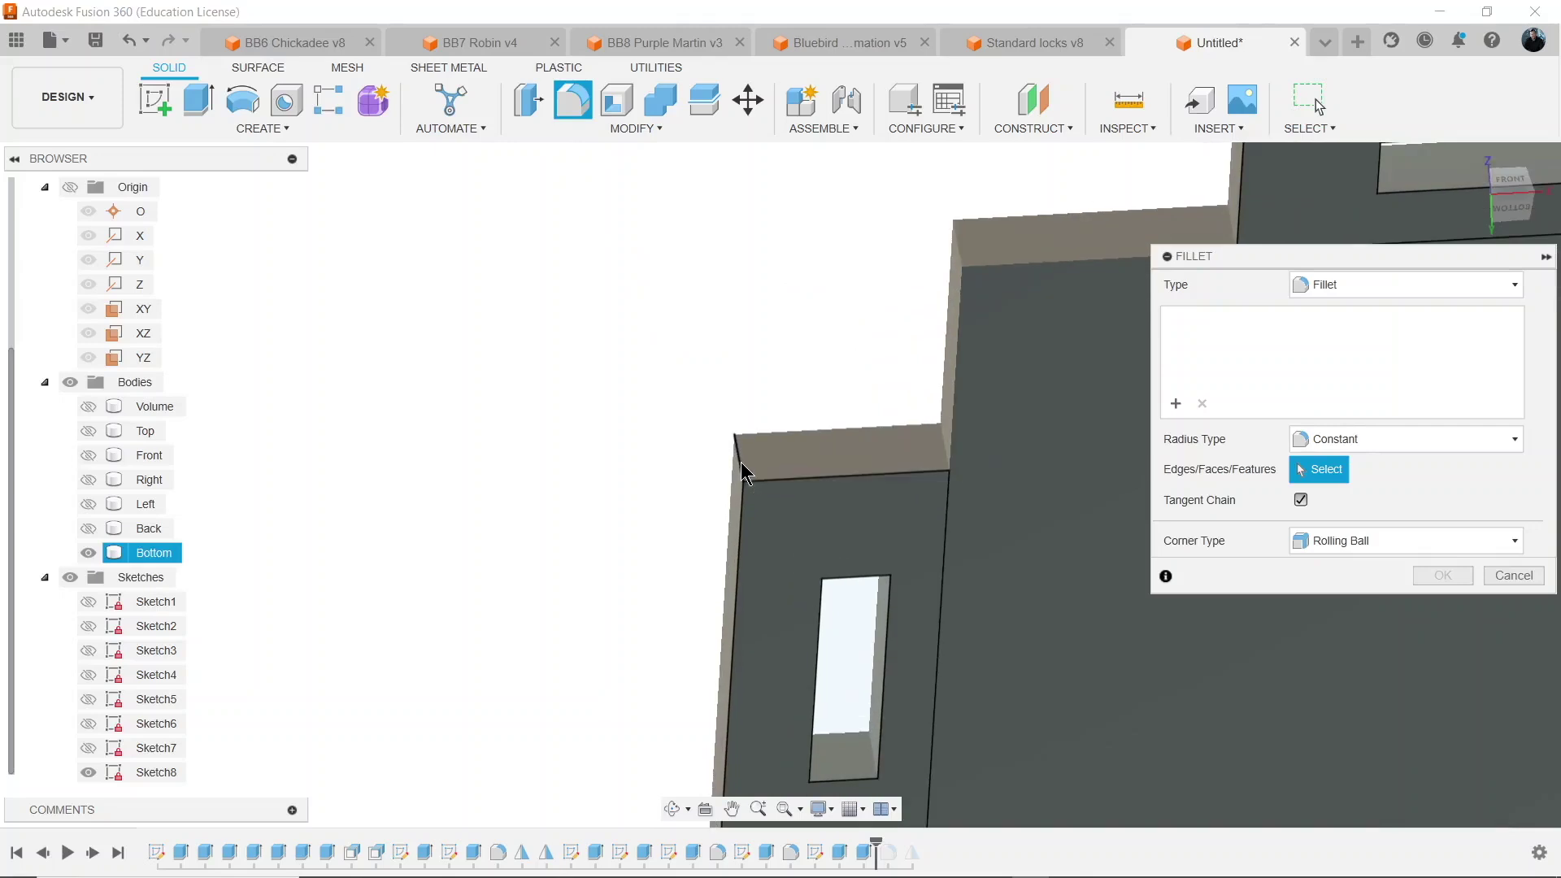
click(742, 471)
scroll(624, 401, down, 2)
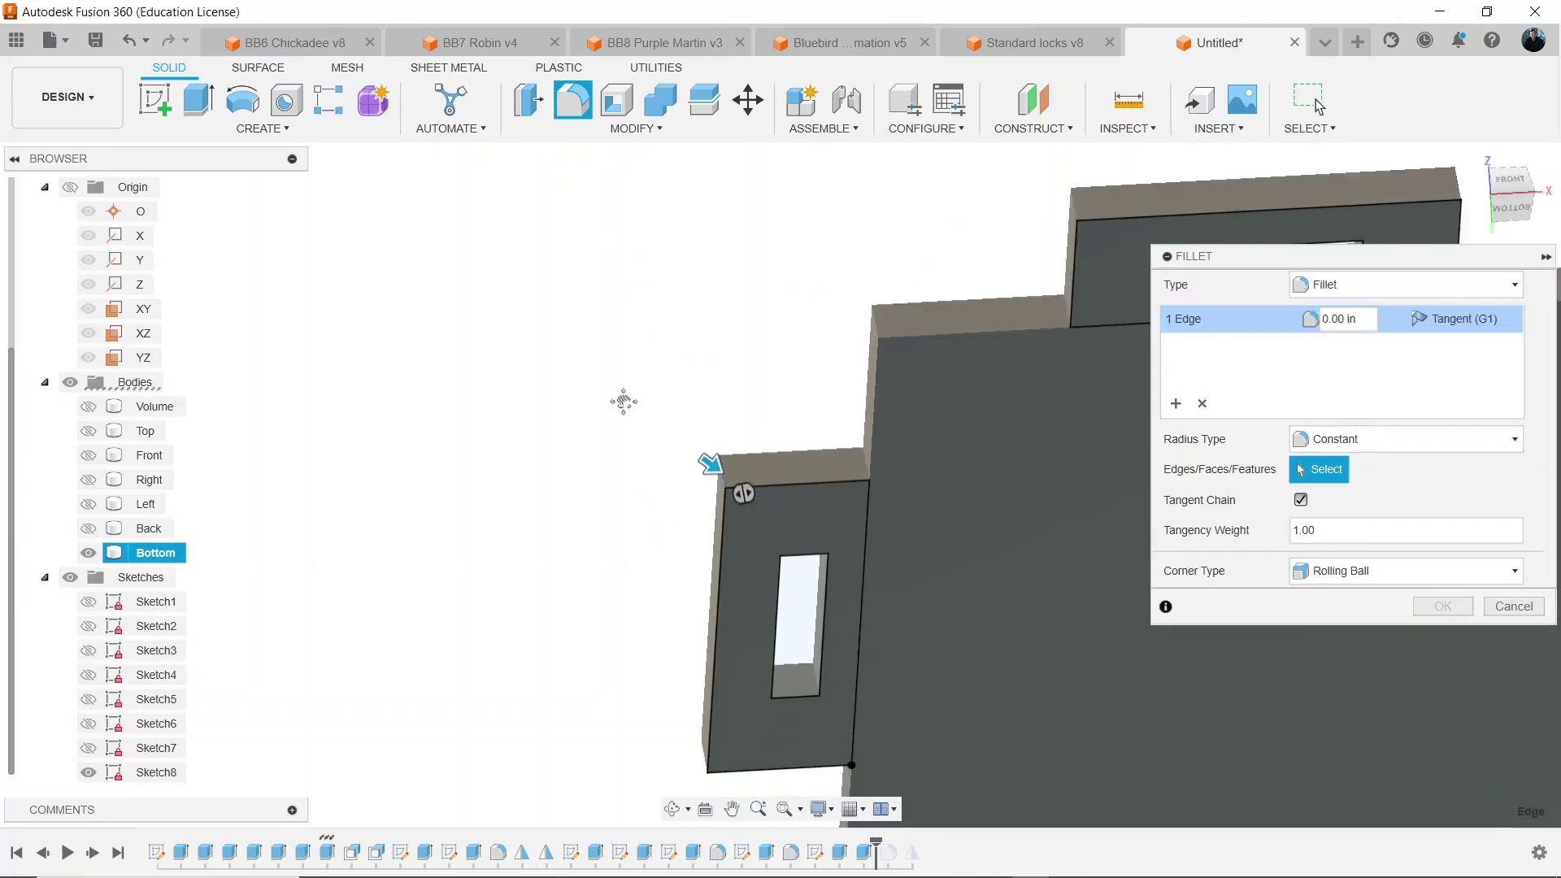
scroll(682, 568, up, 3)
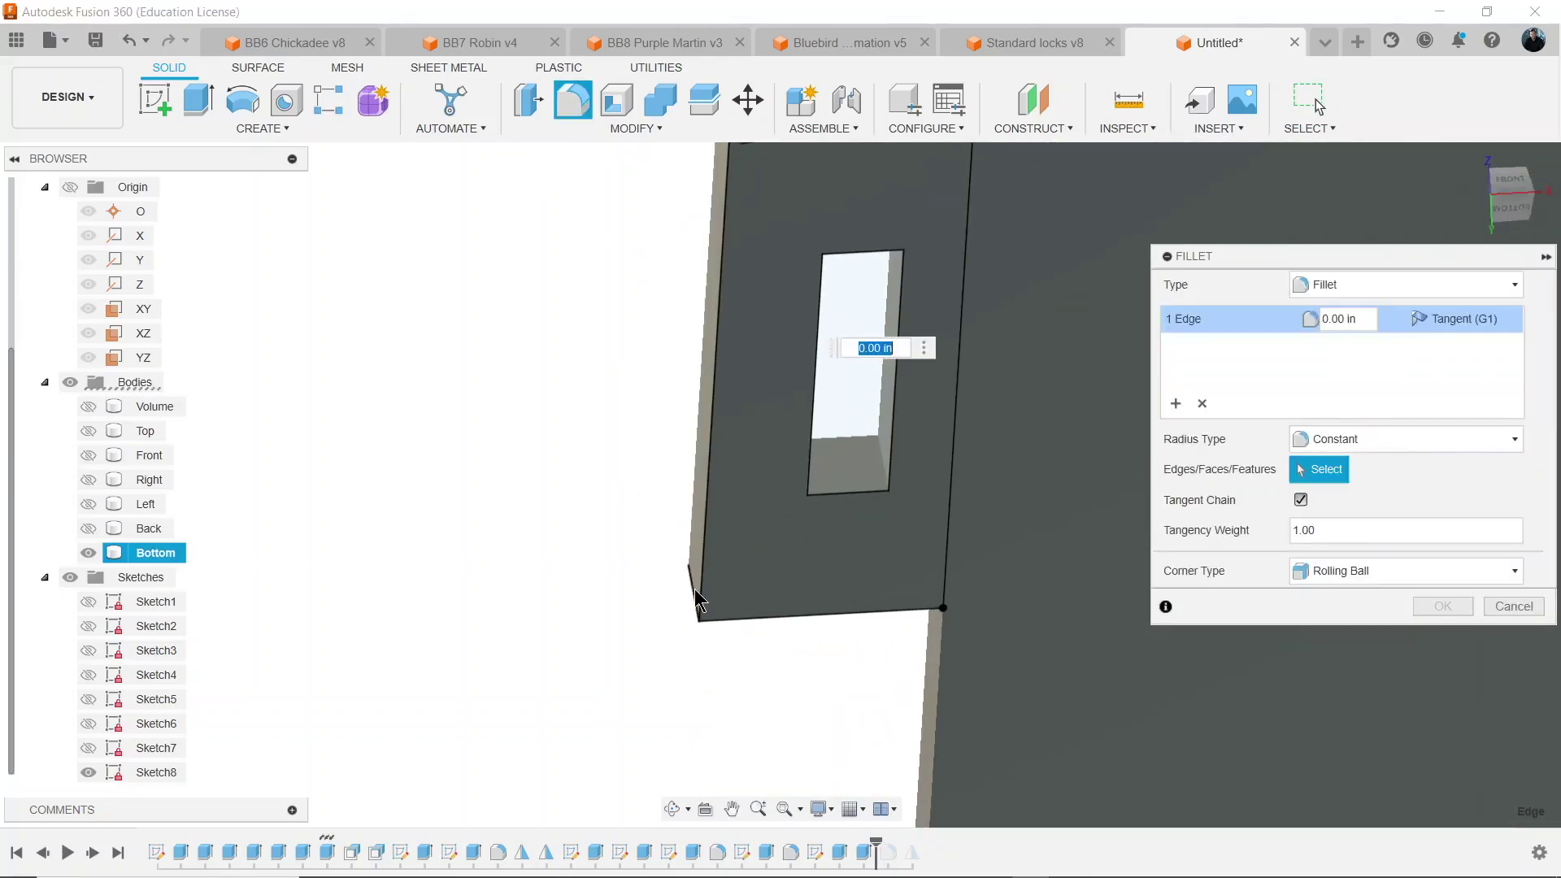
click(707, 344)
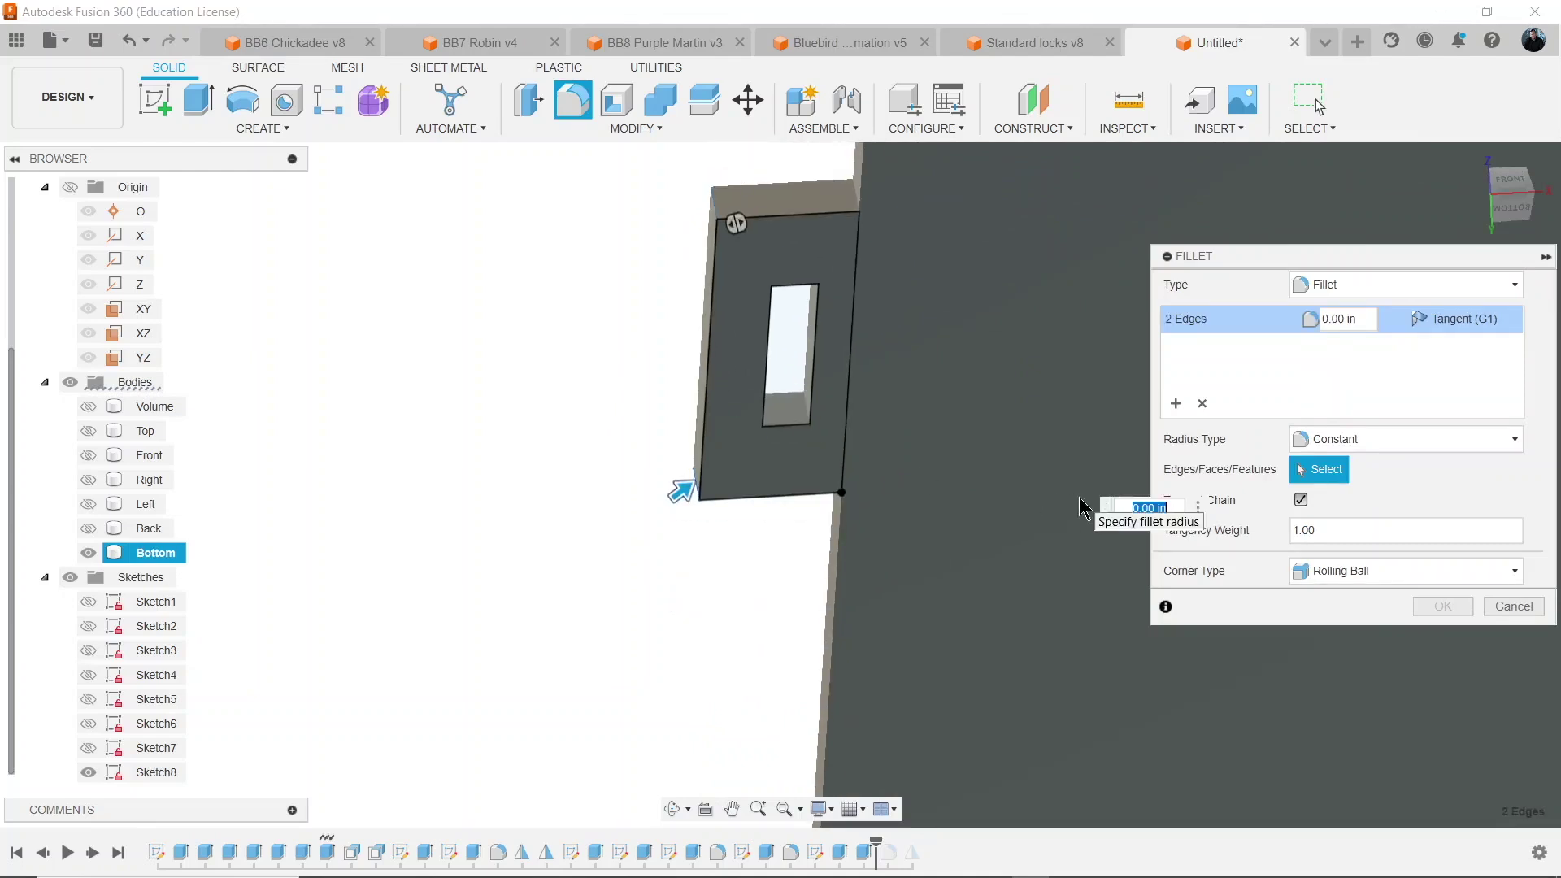
text(t)
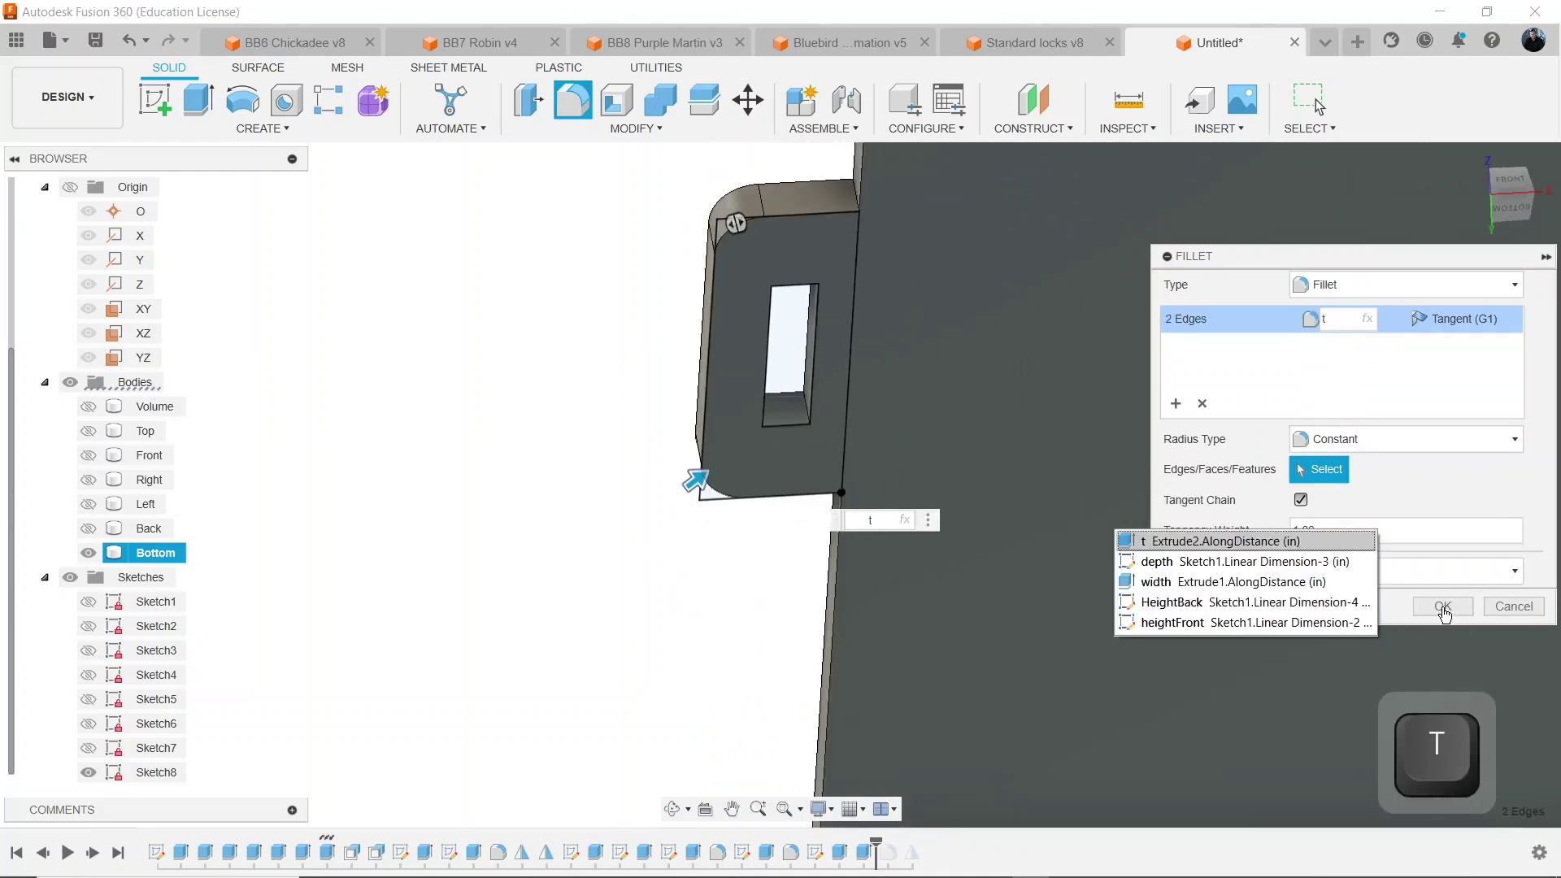
click(1444, 616)
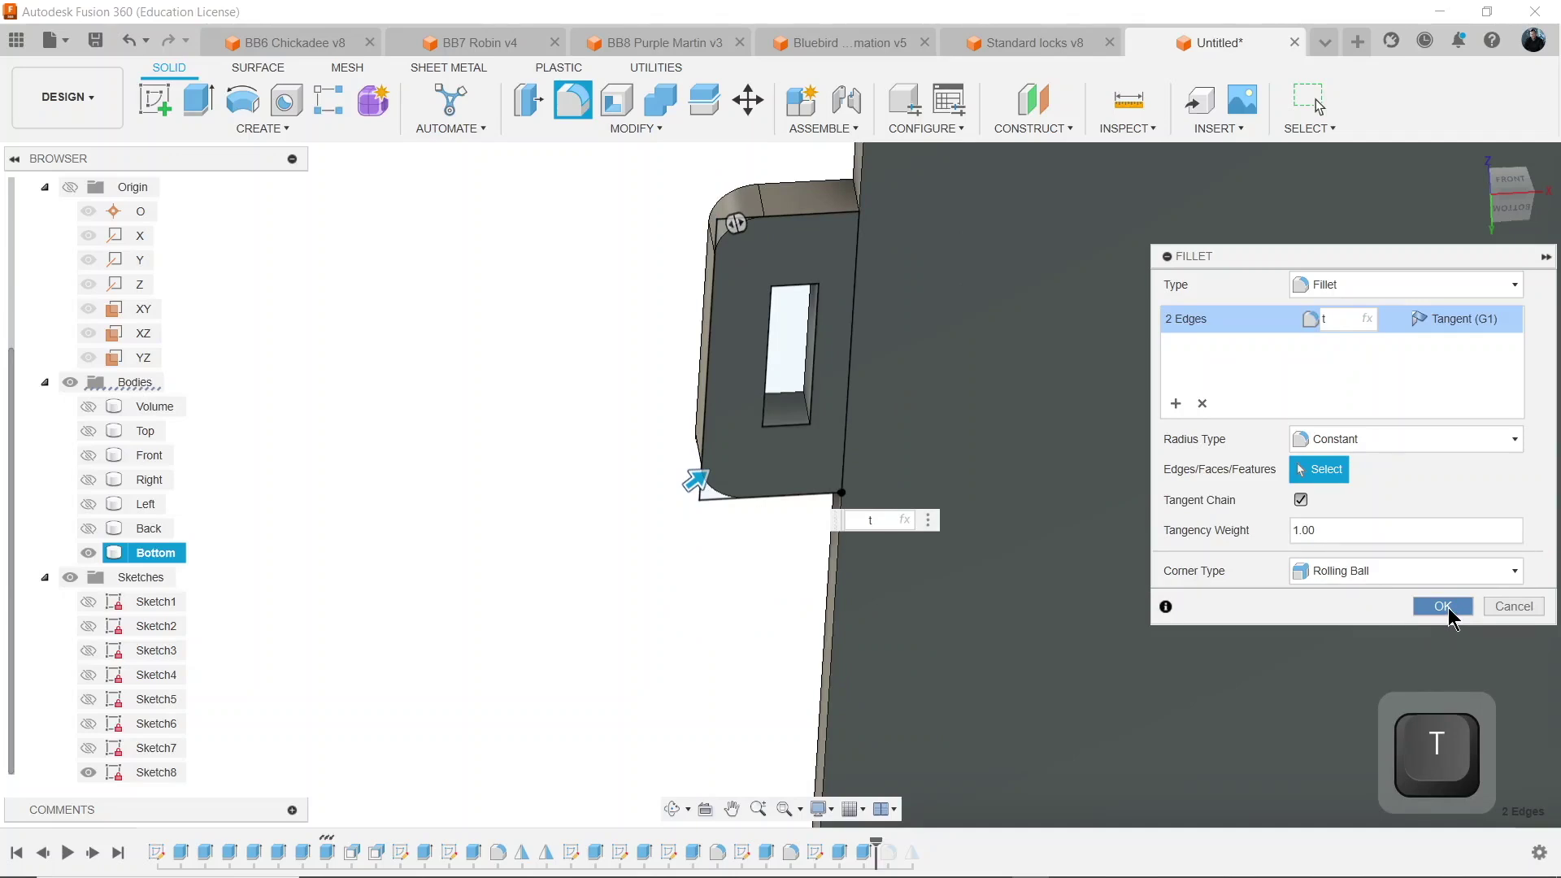
click(1447, 612)
scroll(586, 481, down, 4)
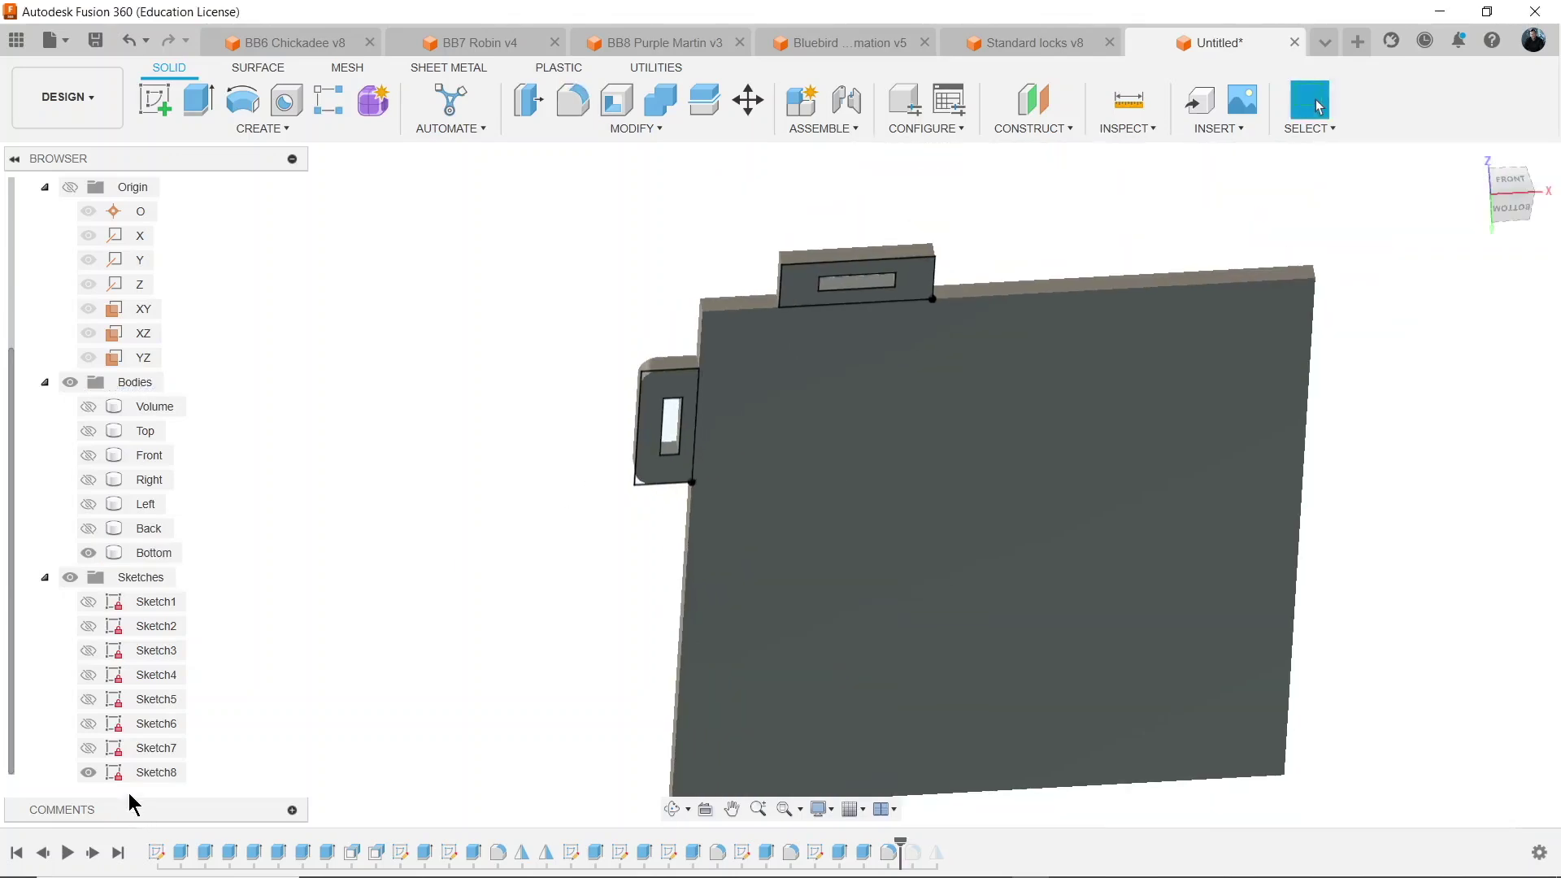
click(88, 772)
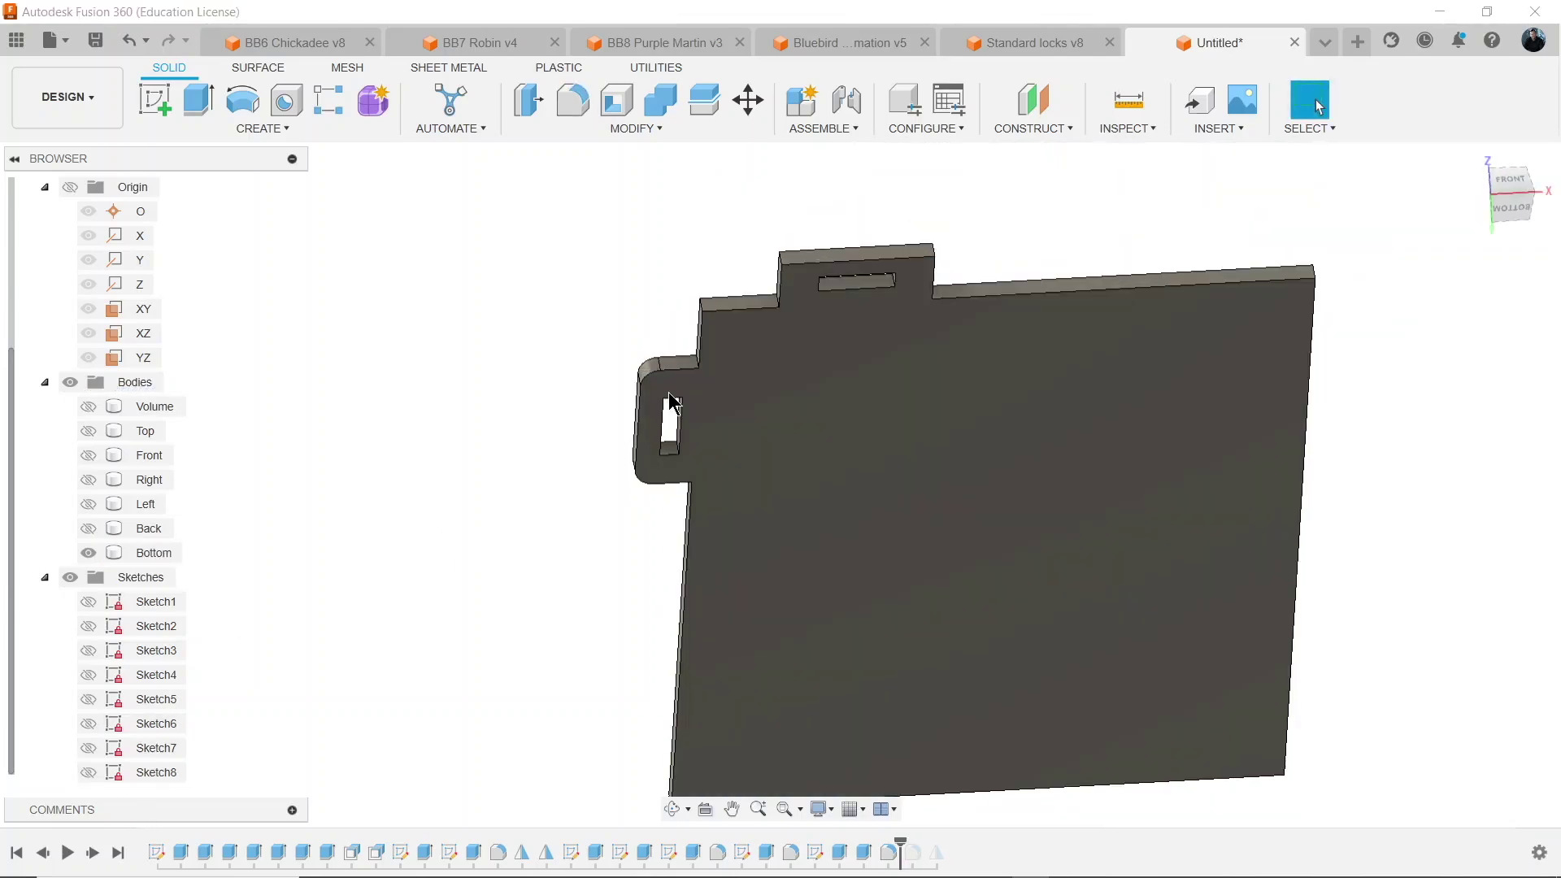
Roll the model history forward to the end and reorder the first tab's fillet to directly follow that tab's extrude.
scroll(671, 423, down, 3)
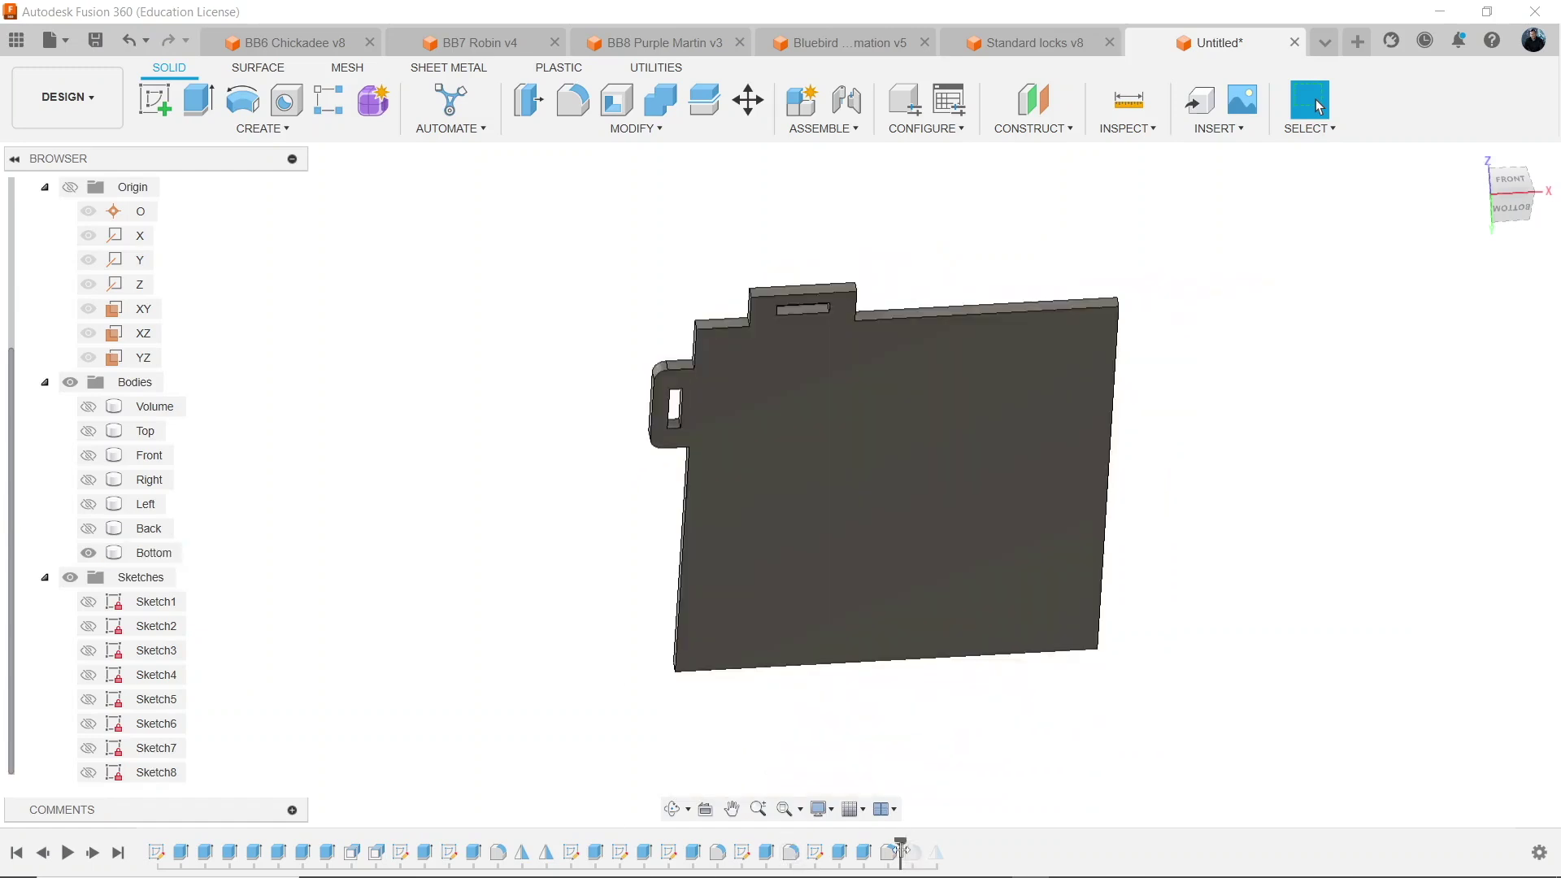
drag(908, 847, 949, 853)
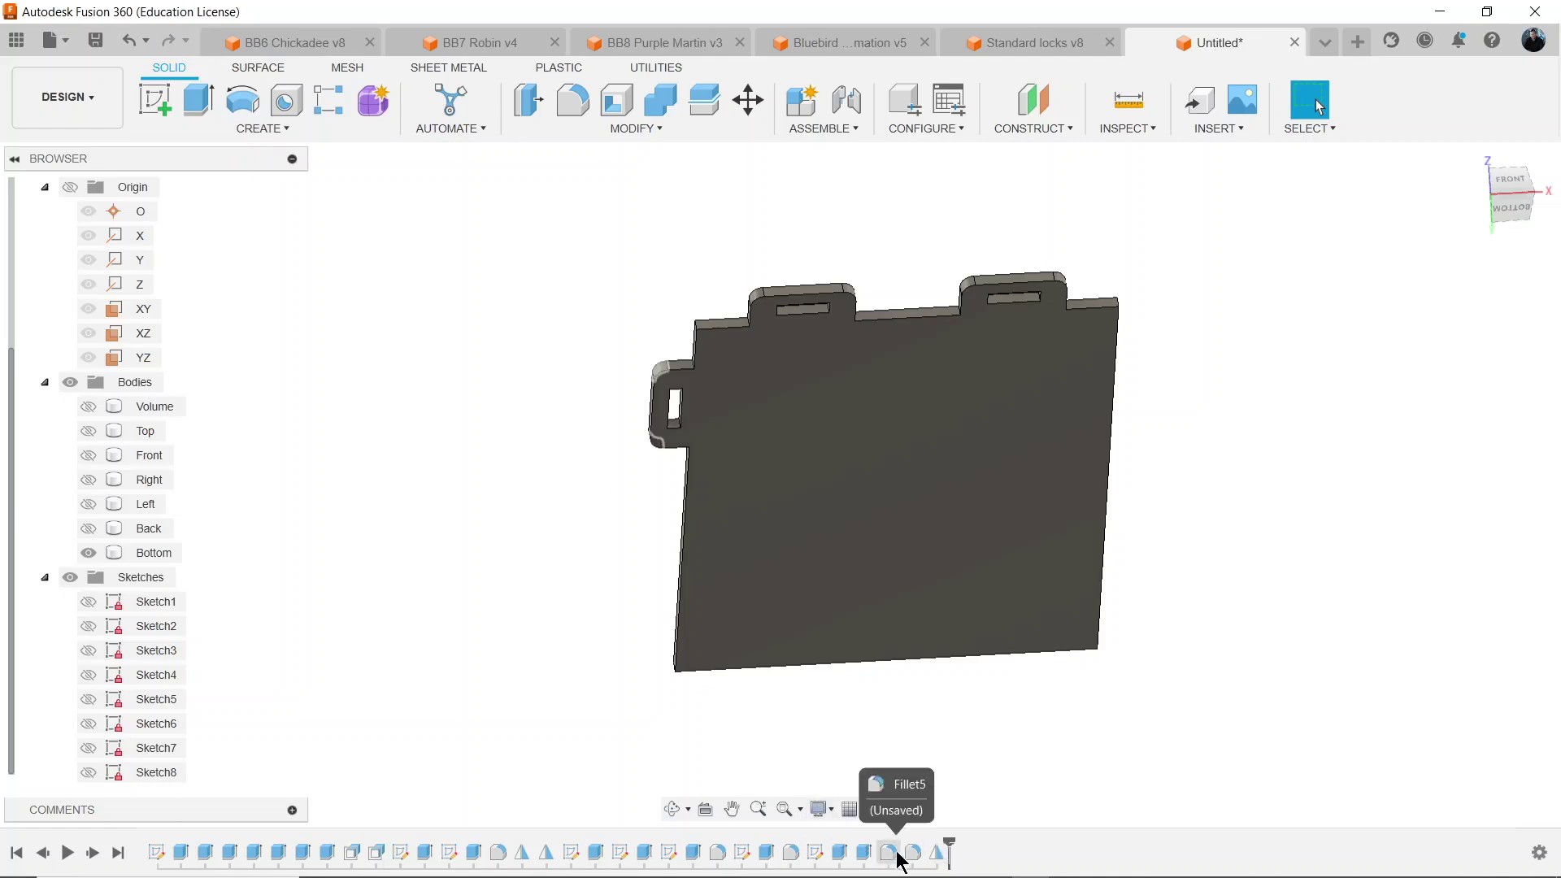
drag(913, 854, 865, 866)
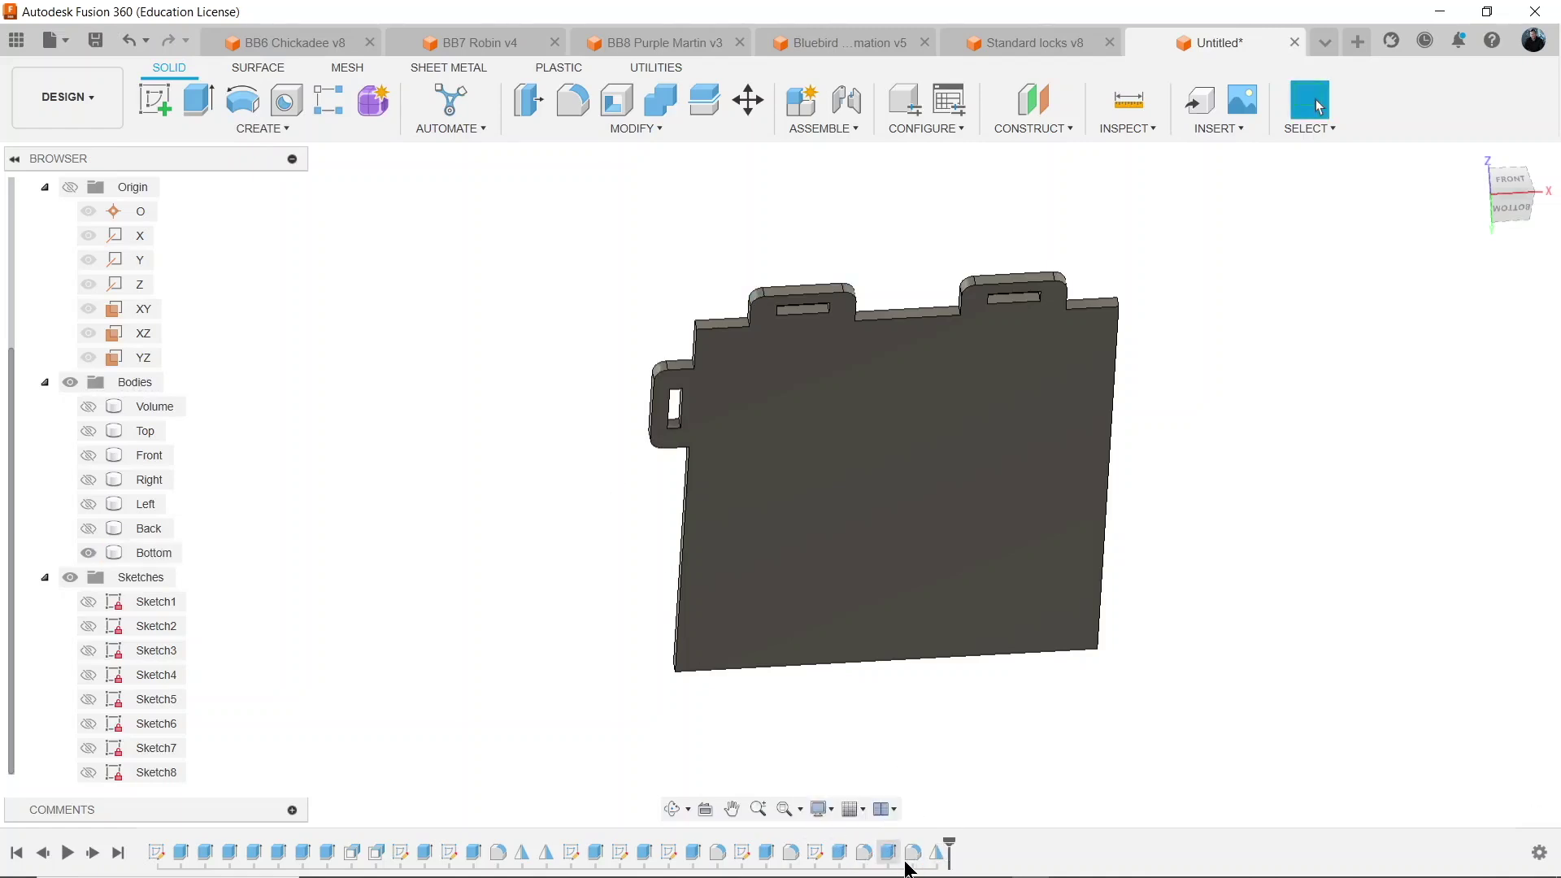
Identify the tab features in the history and move the mirror feature directly after the first tab's fillet.
click(842, 858)
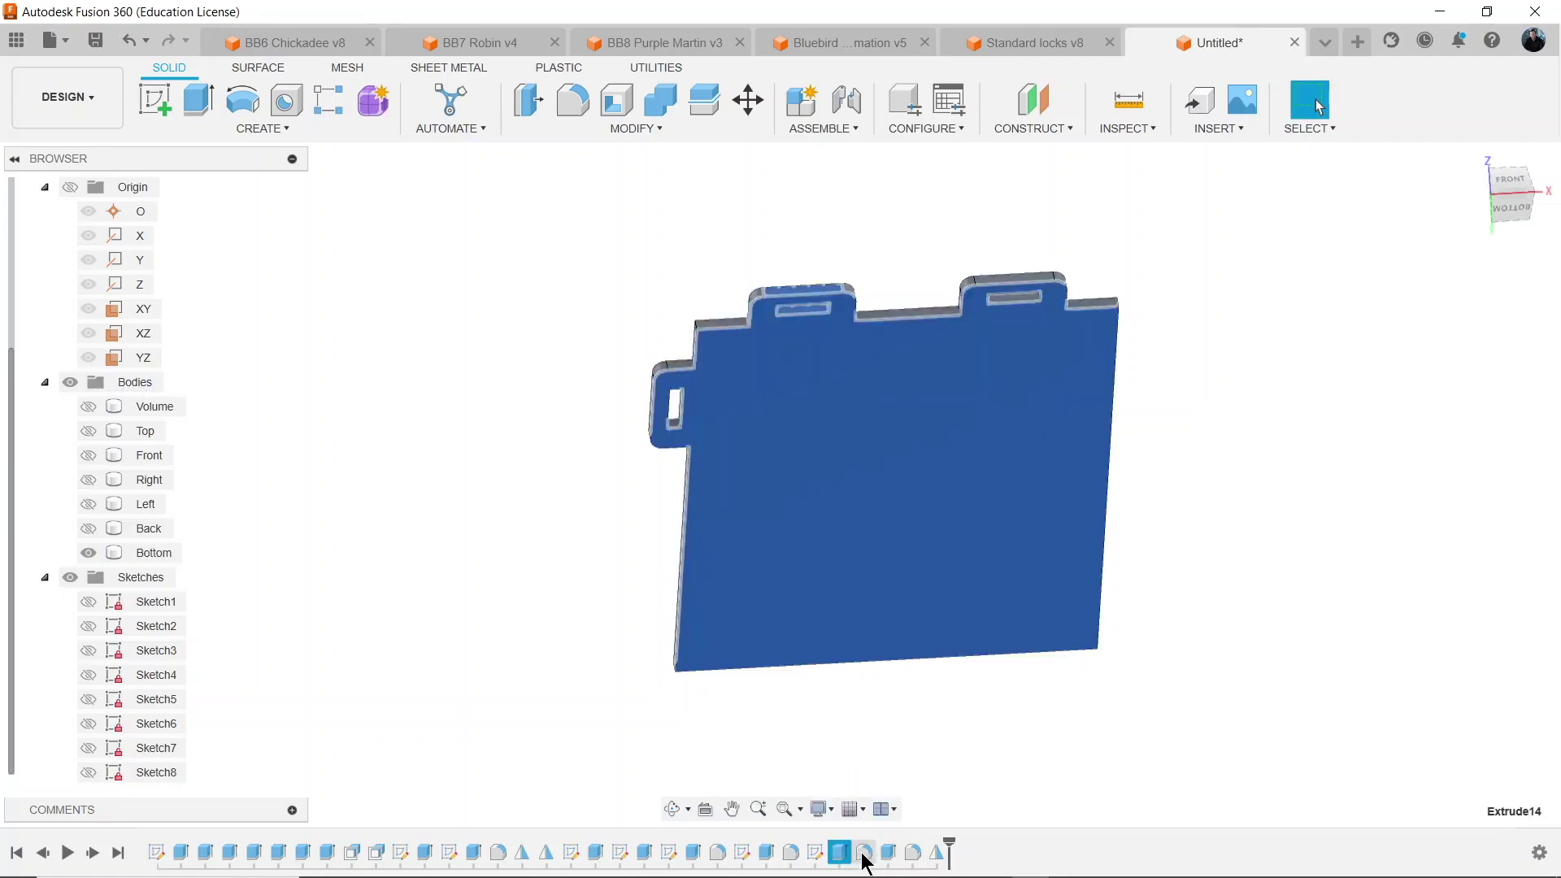
click(865, 853)
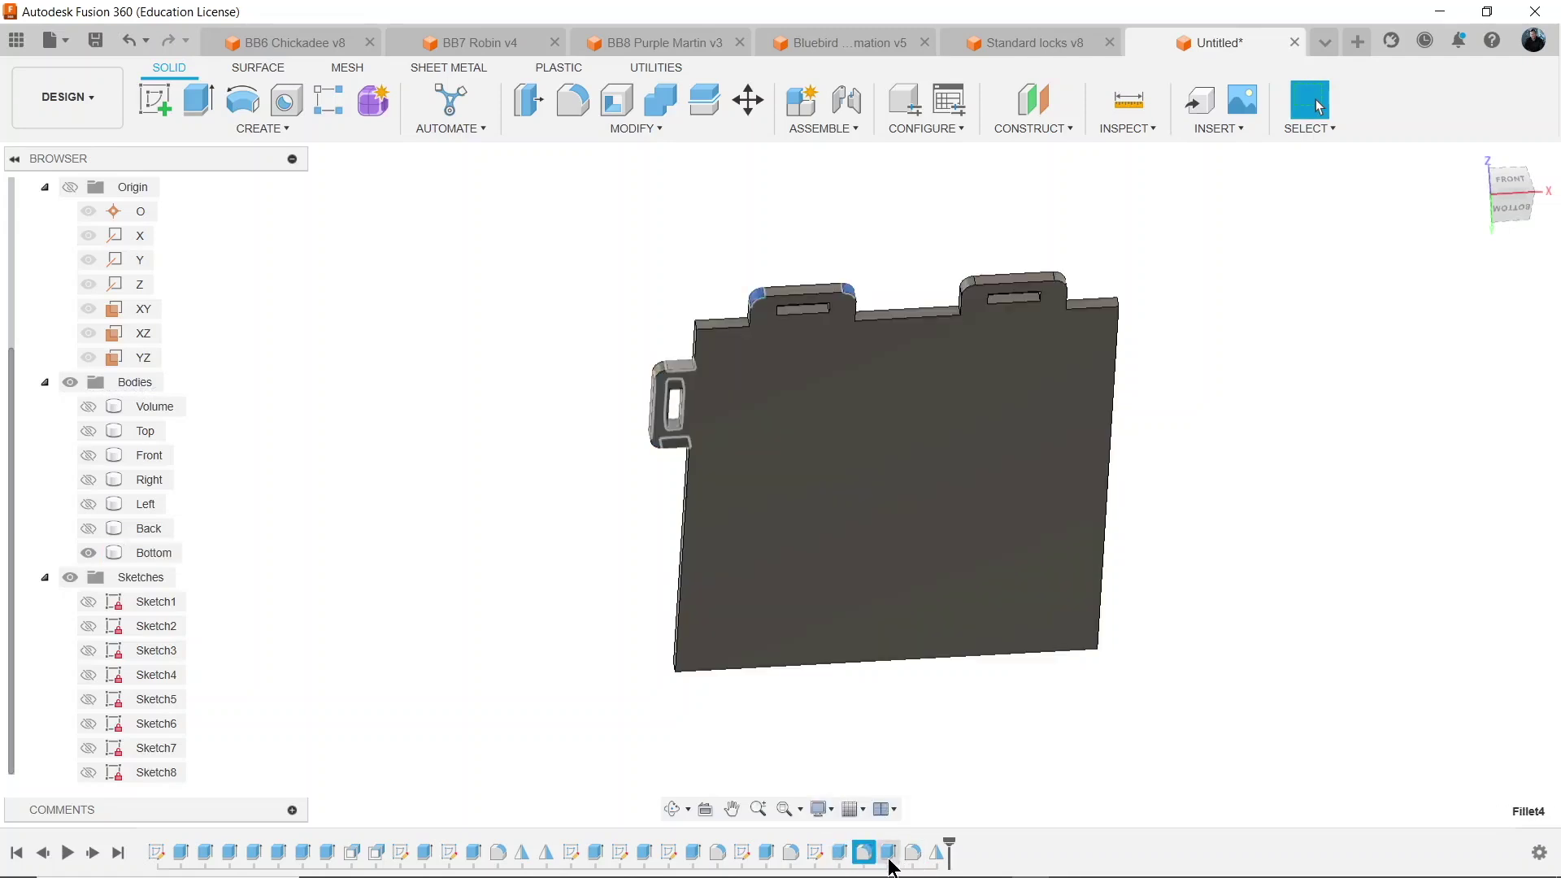
click(888, 855)
click(913, 853)
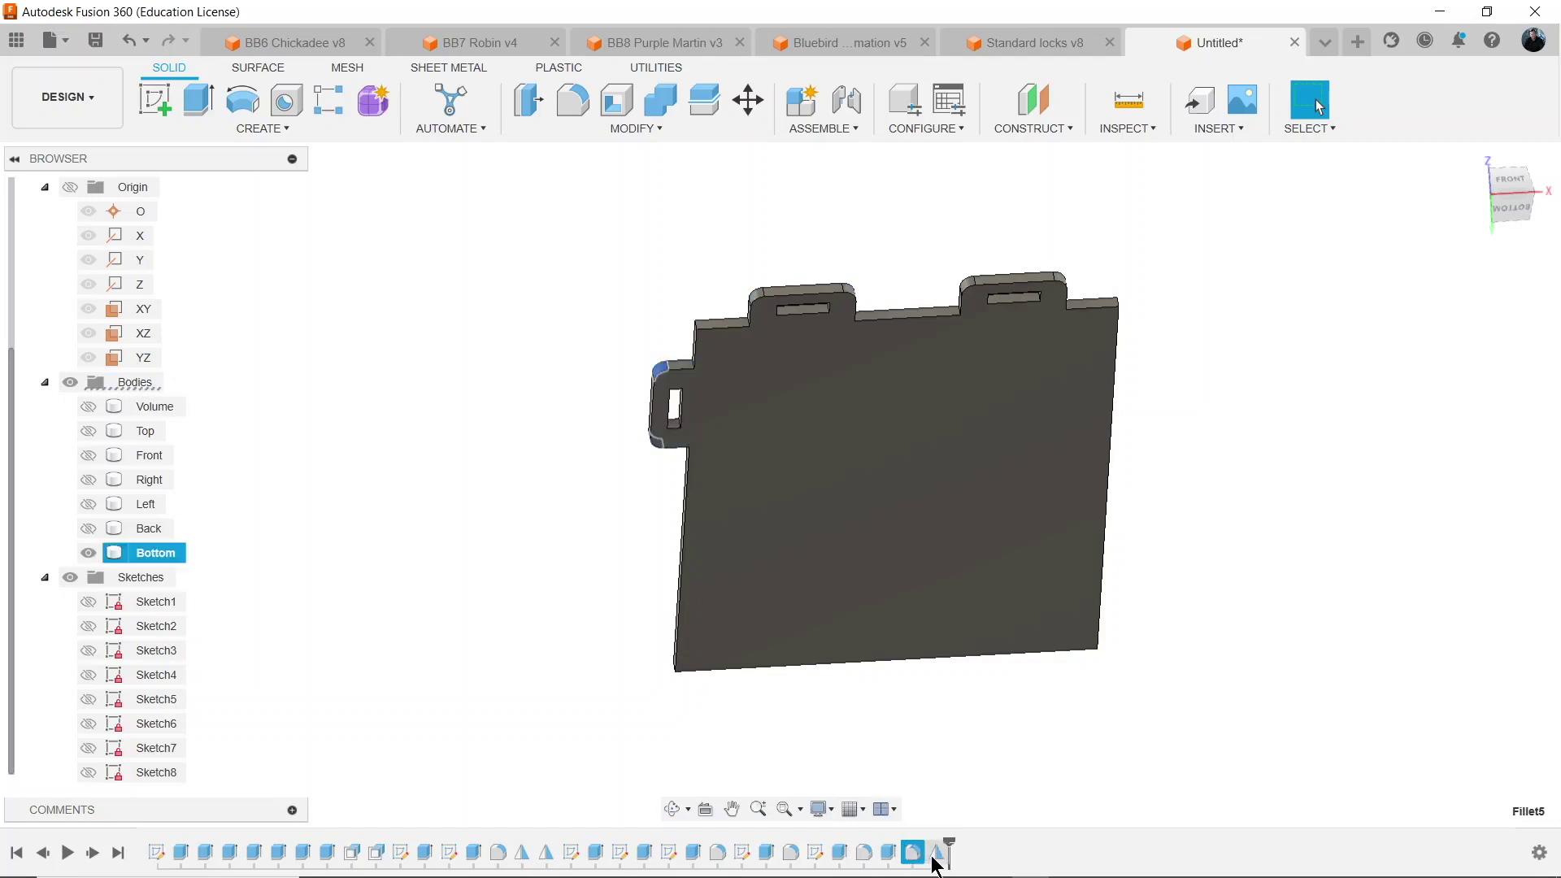
click(938, 853)
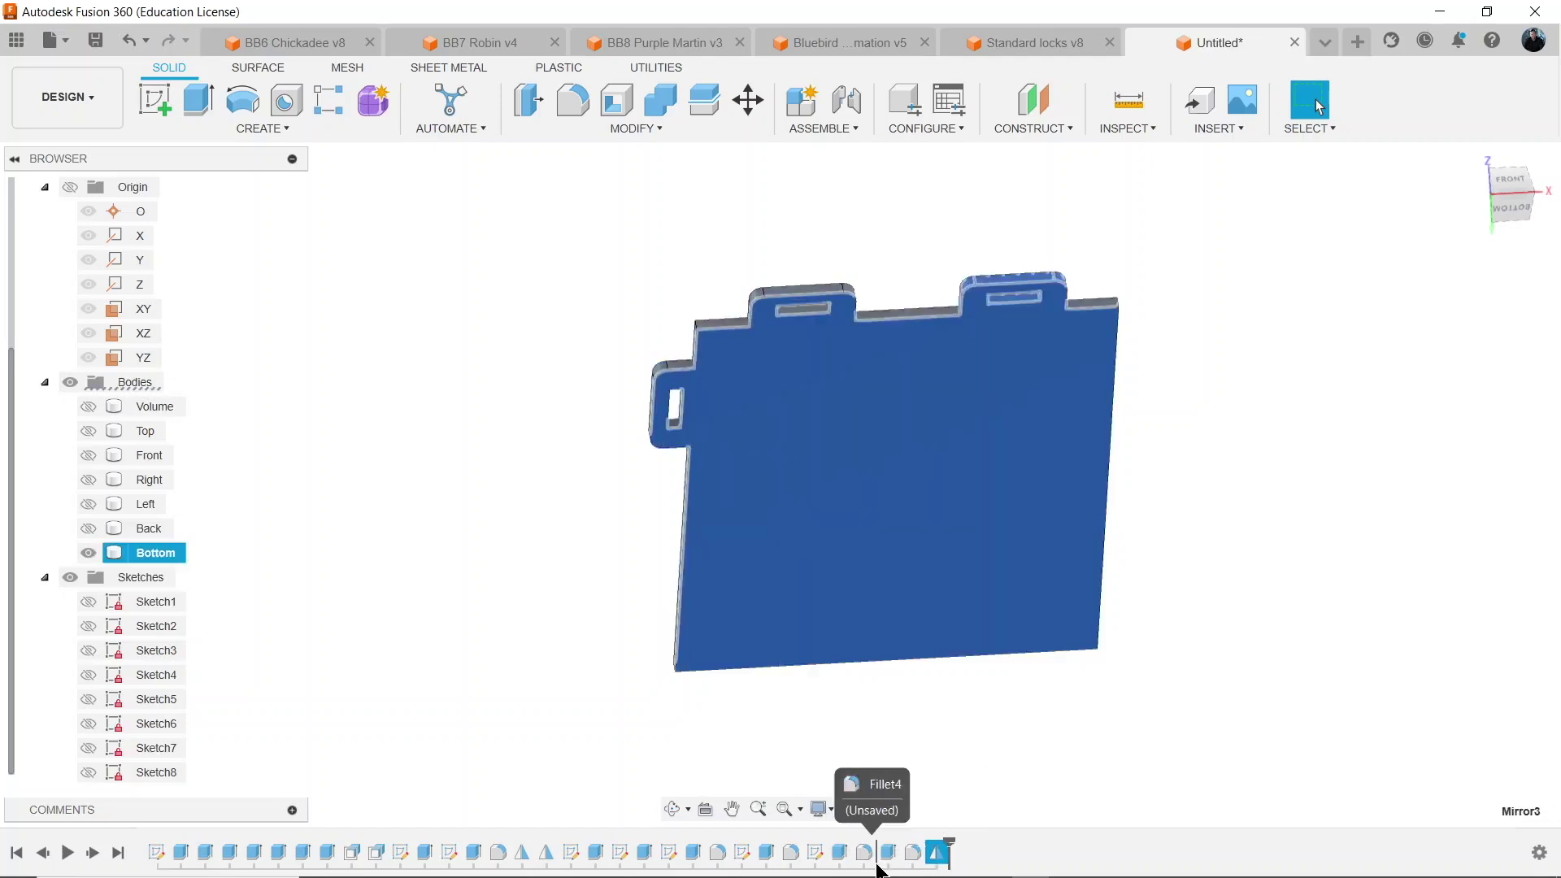
key(Escape)
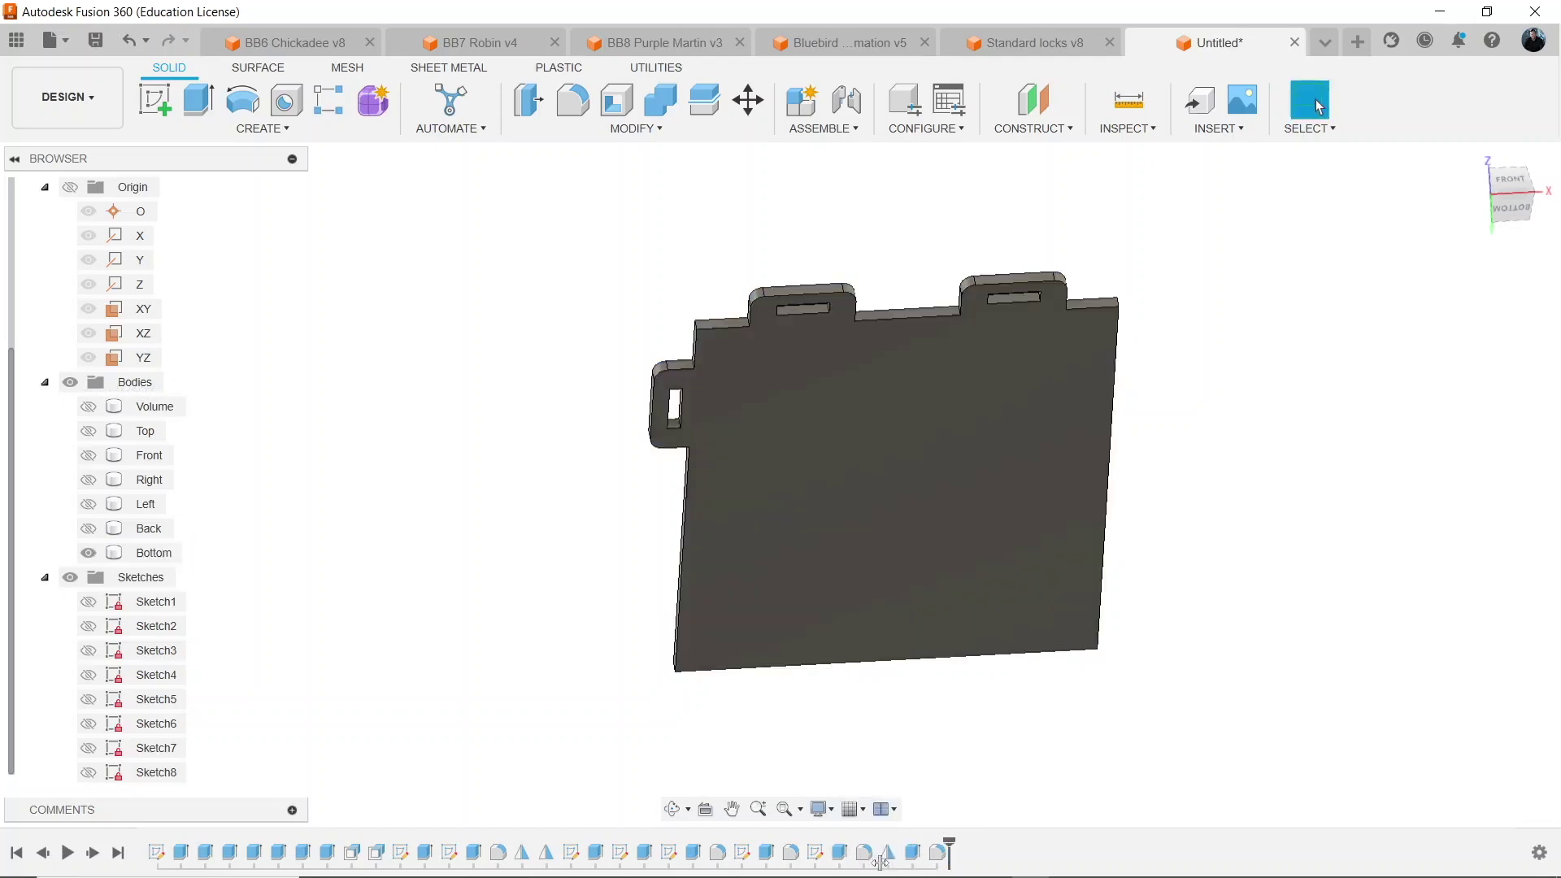
Mirror the side tab's extrude and fillet features across the XZ origin plane to the other end of the bottom panel's edge.
click(282, 130)
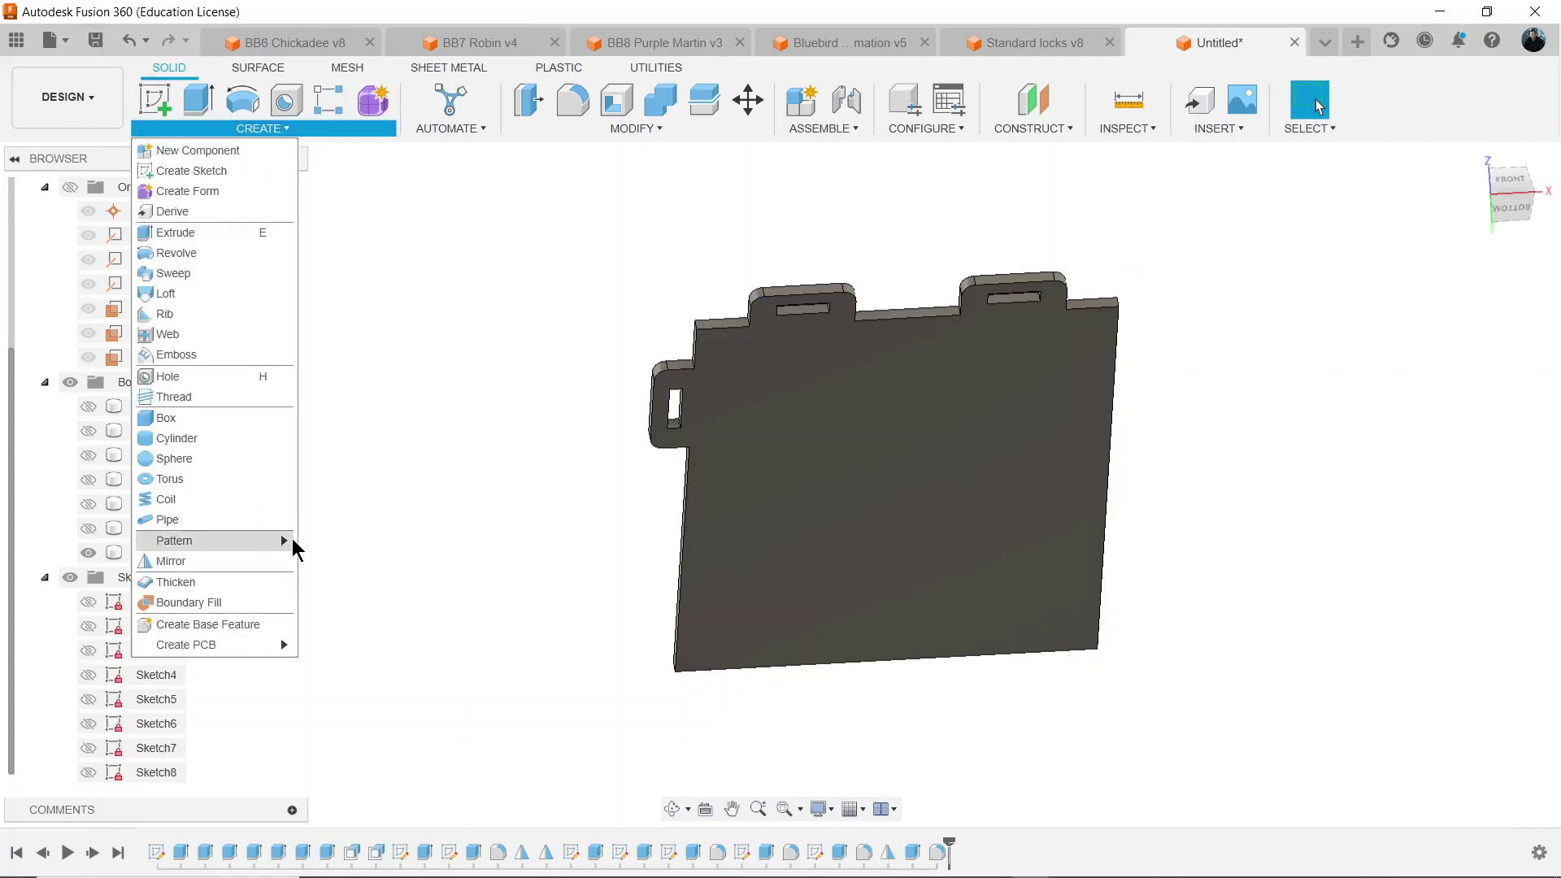
mouse_move(287, 541)
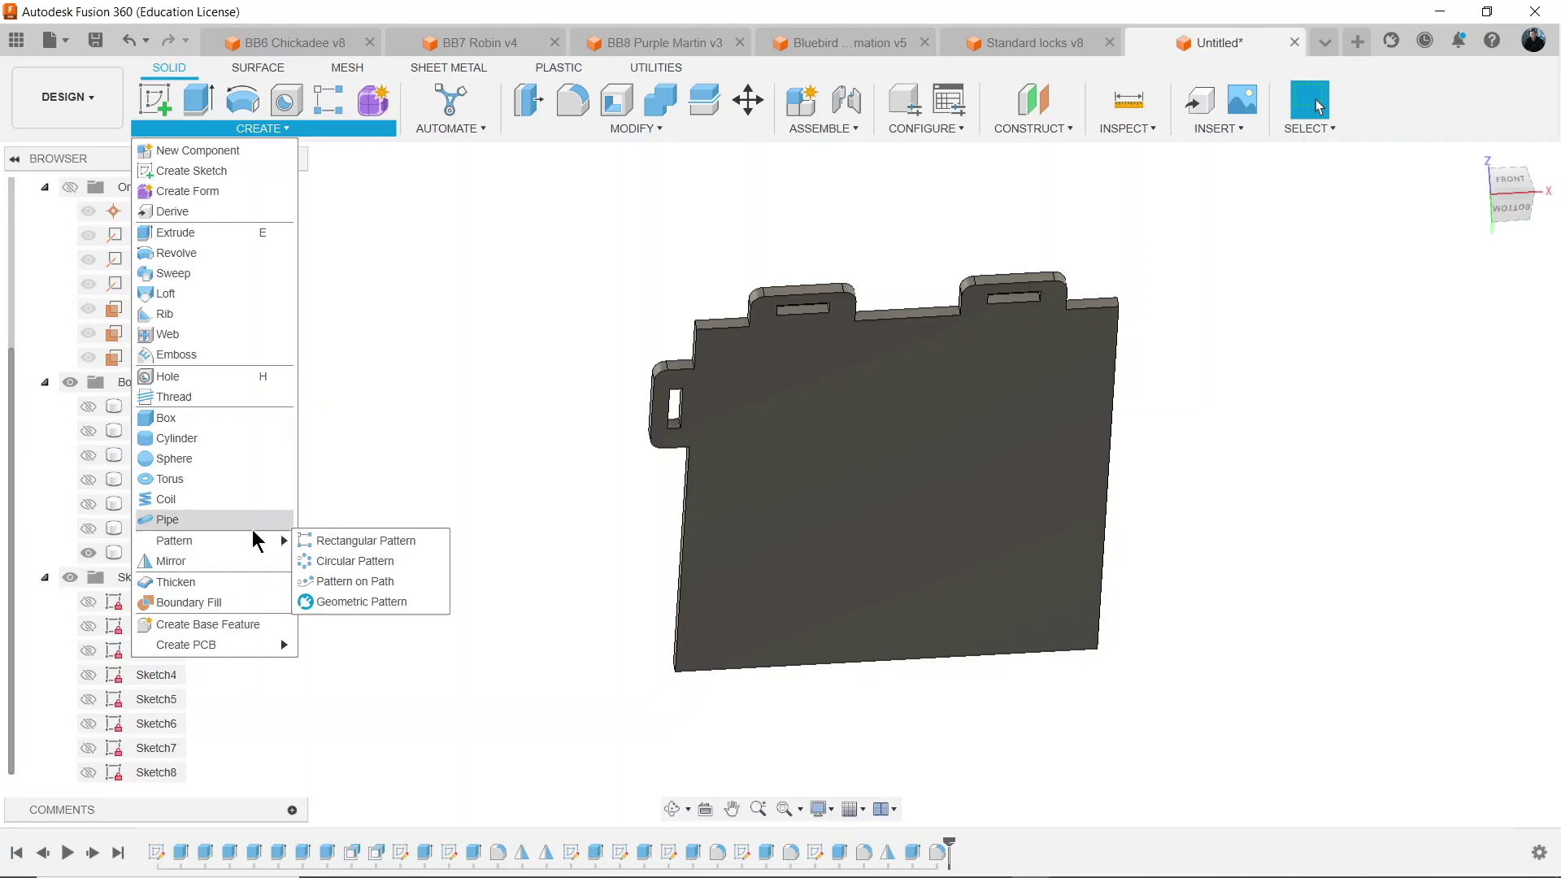
click(346, 517)
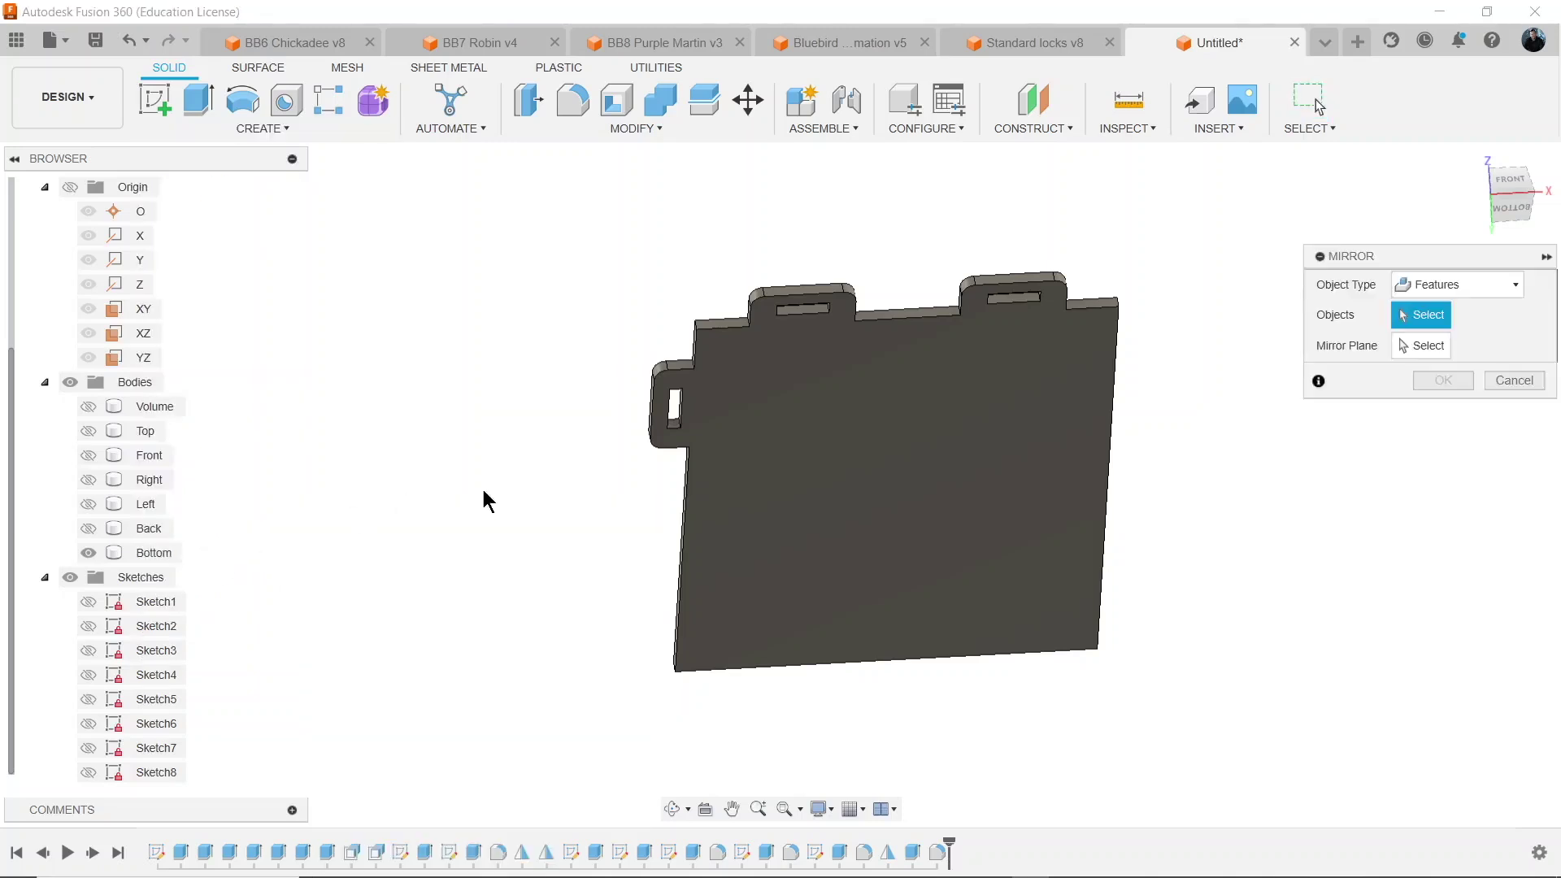
click(913, 852)
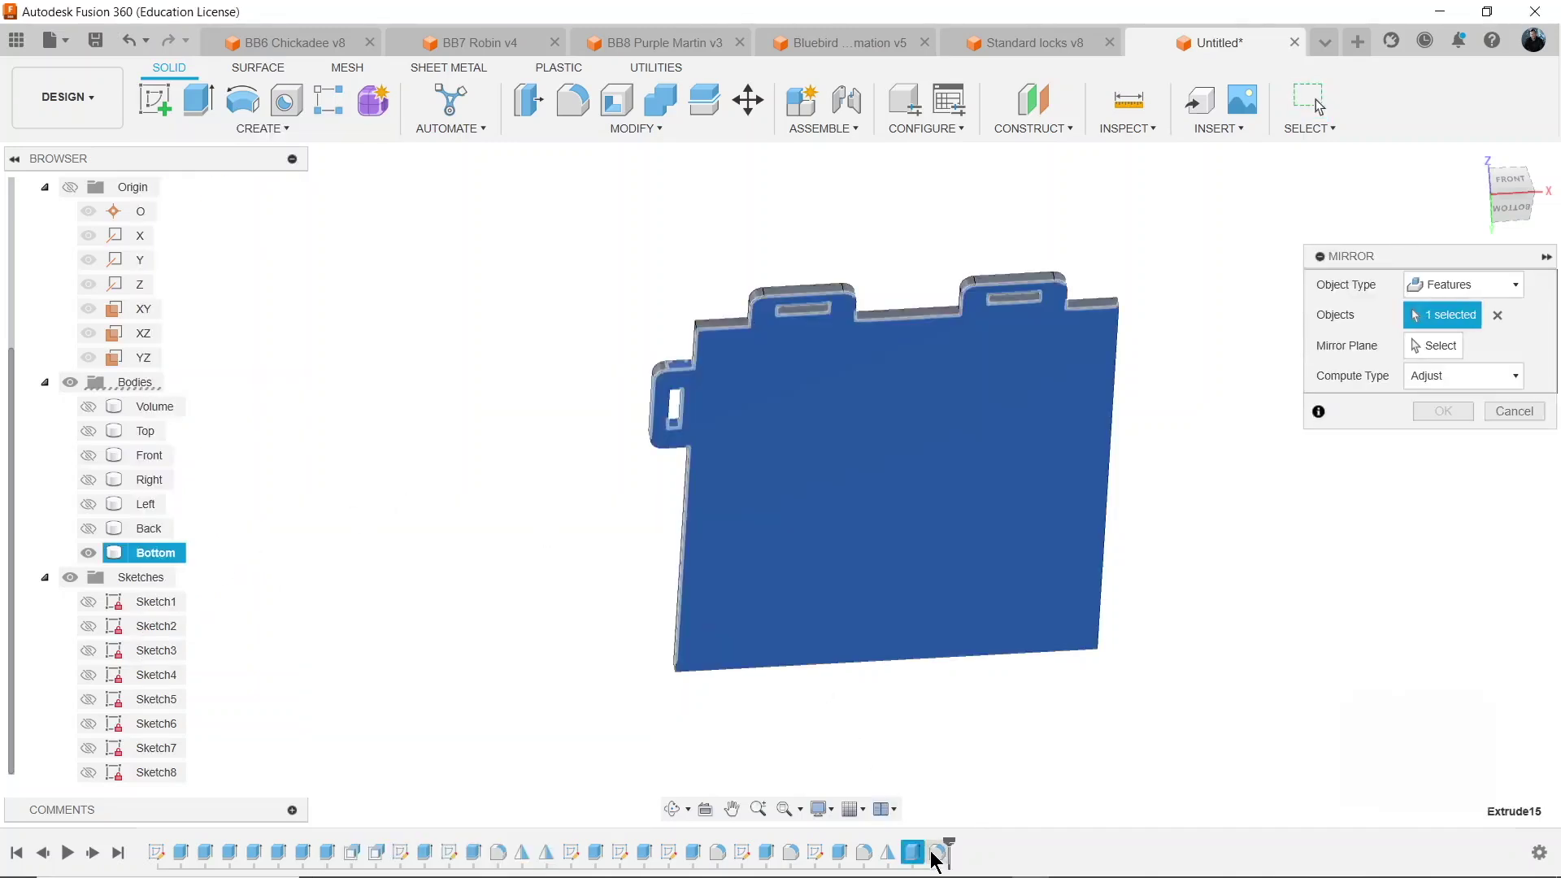
shift+click(938, 853)
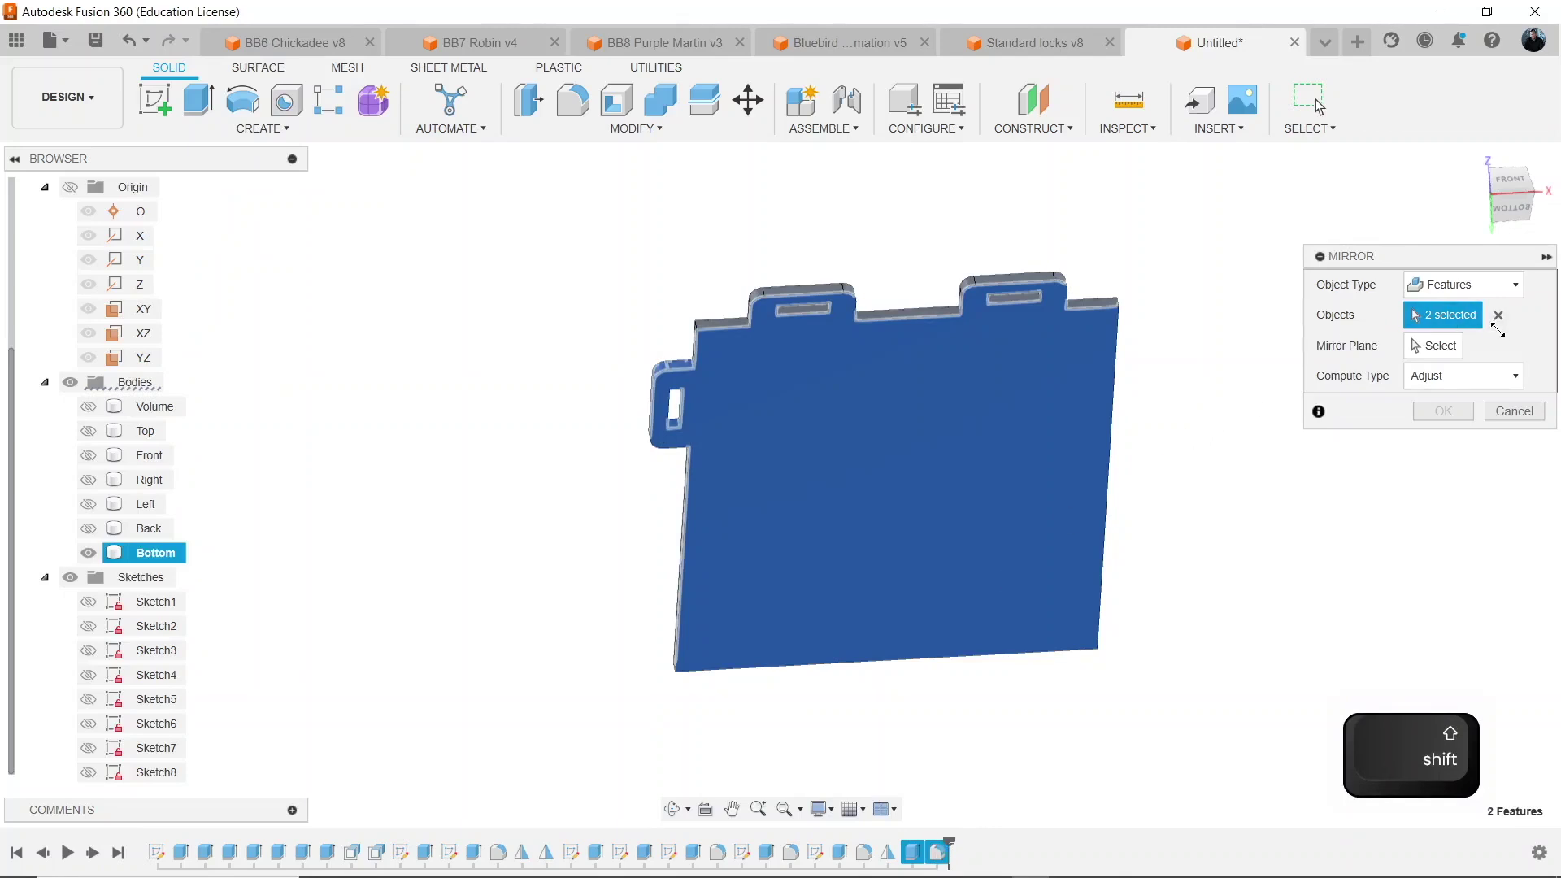
click(1435, 349)
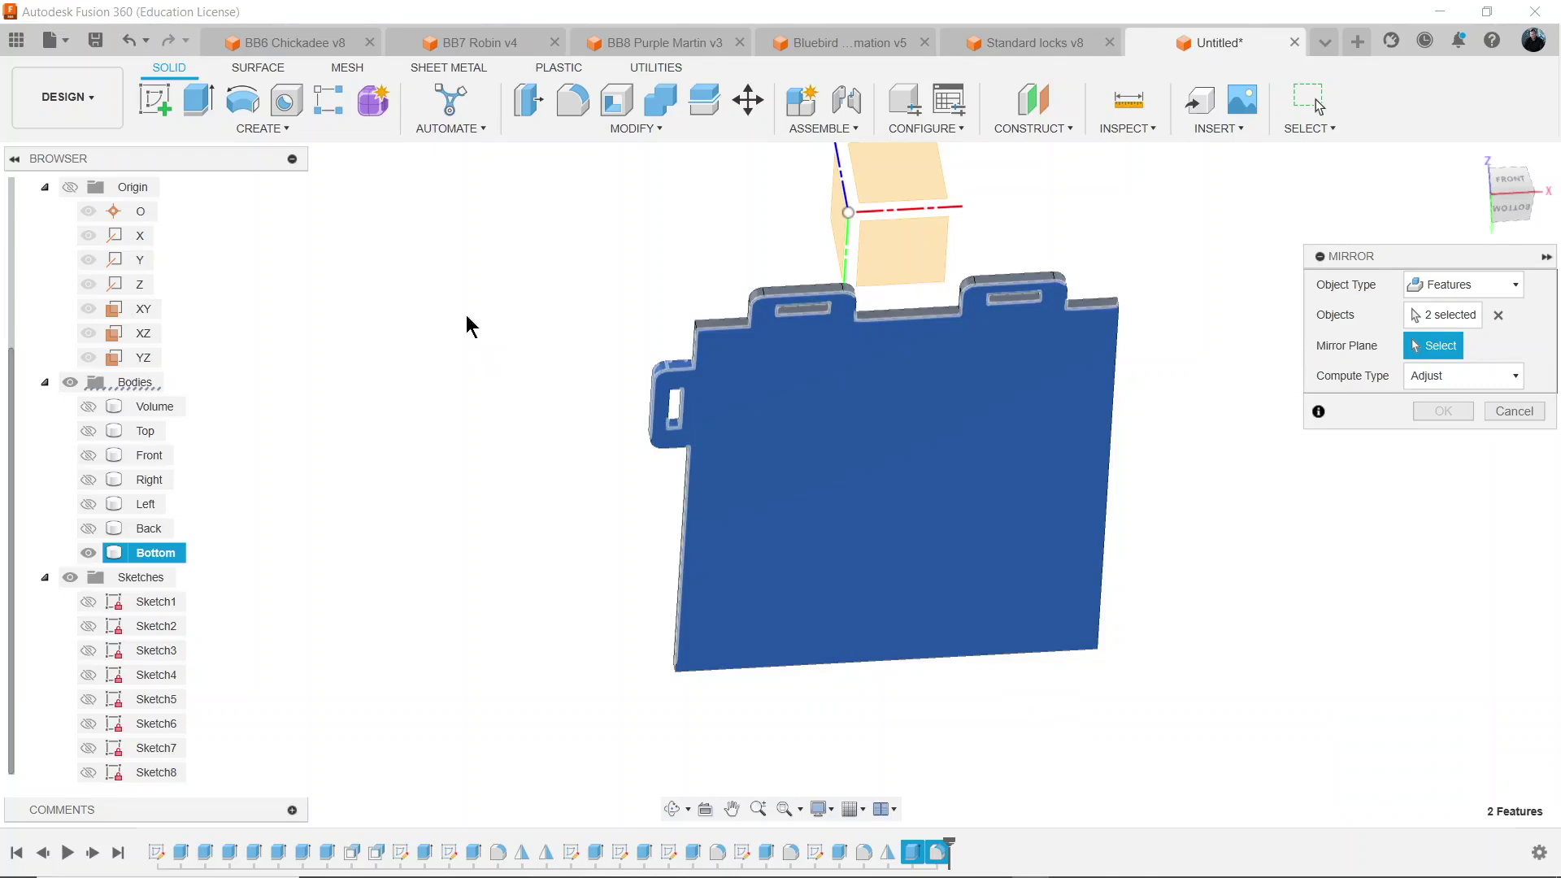
shift+middle_drag(408, 325, 1324, 546)
click(1323, 538)
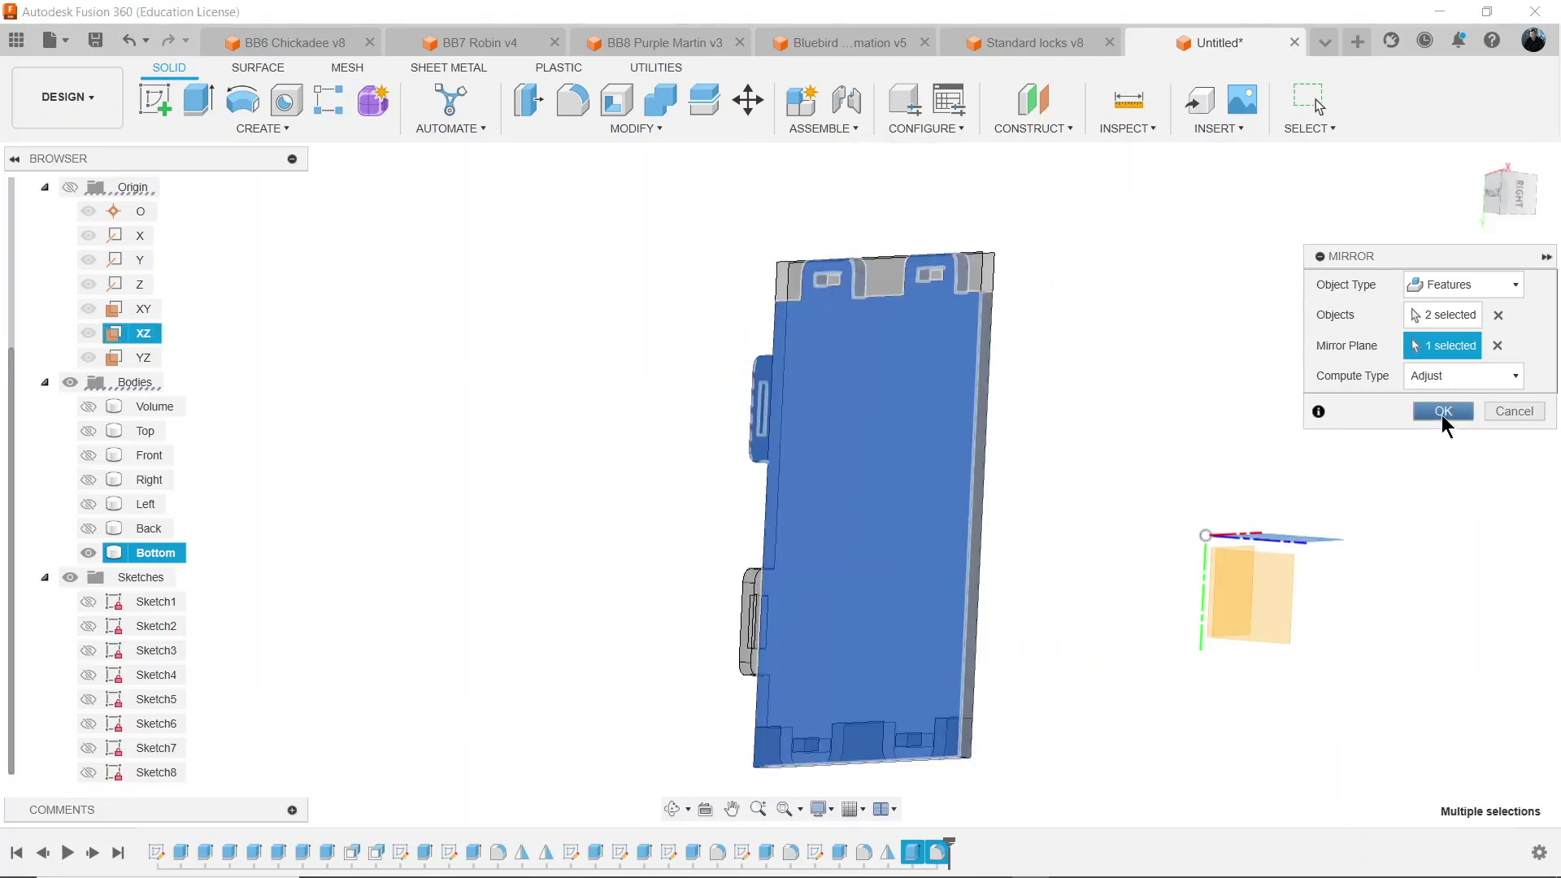
click(1441, 411)
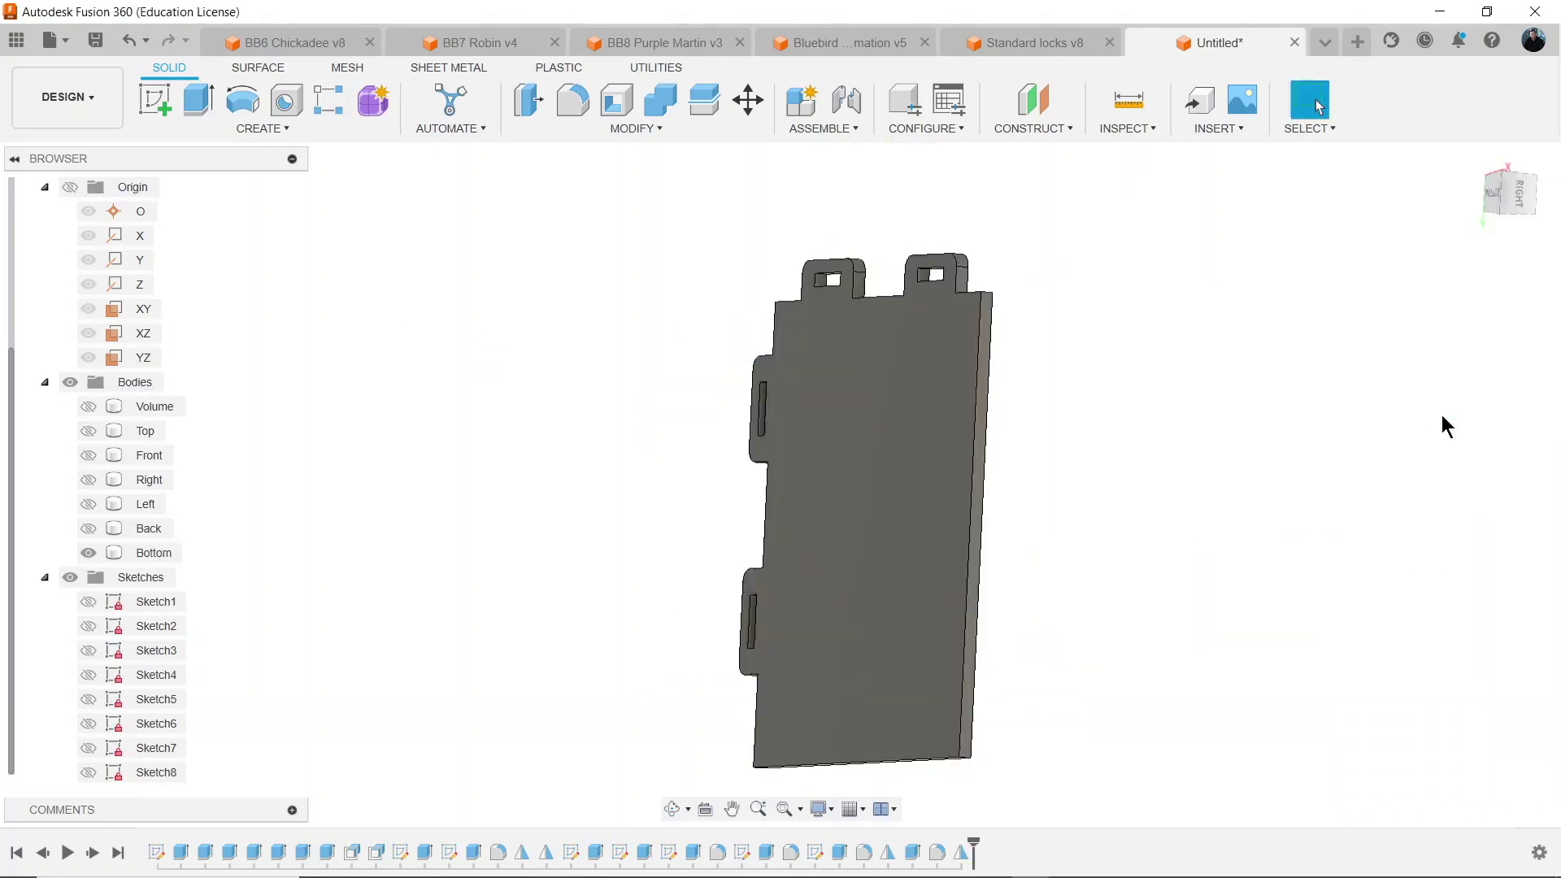
Mirror the side tab's extrude, fillet and mirror features across the YZ origin plane onto the bottom panel's opposite edge.
click(209, 129)
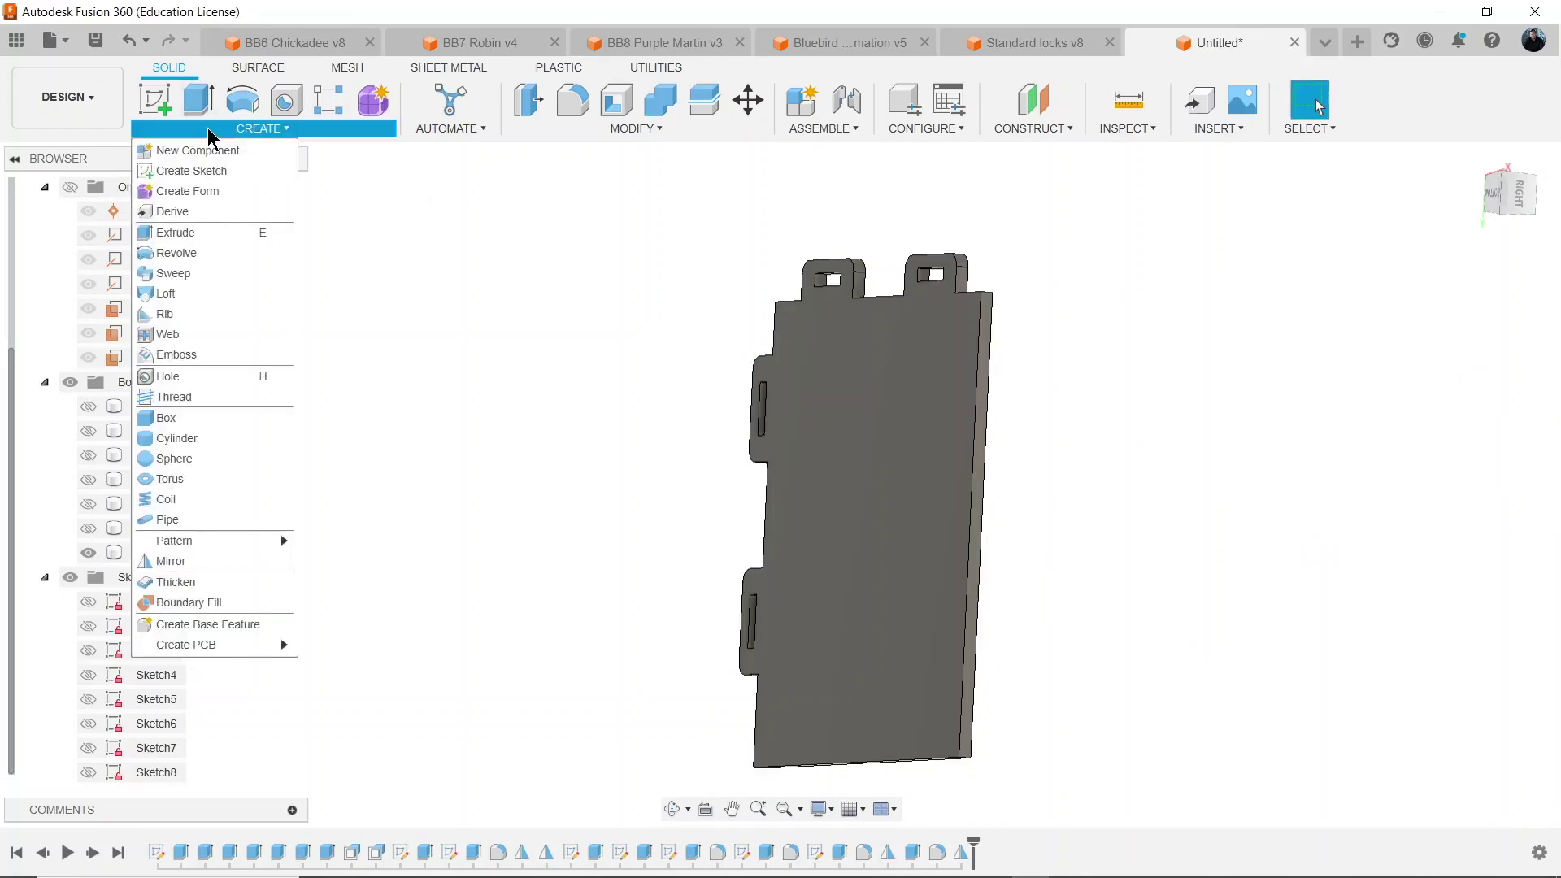
click(206, 562)
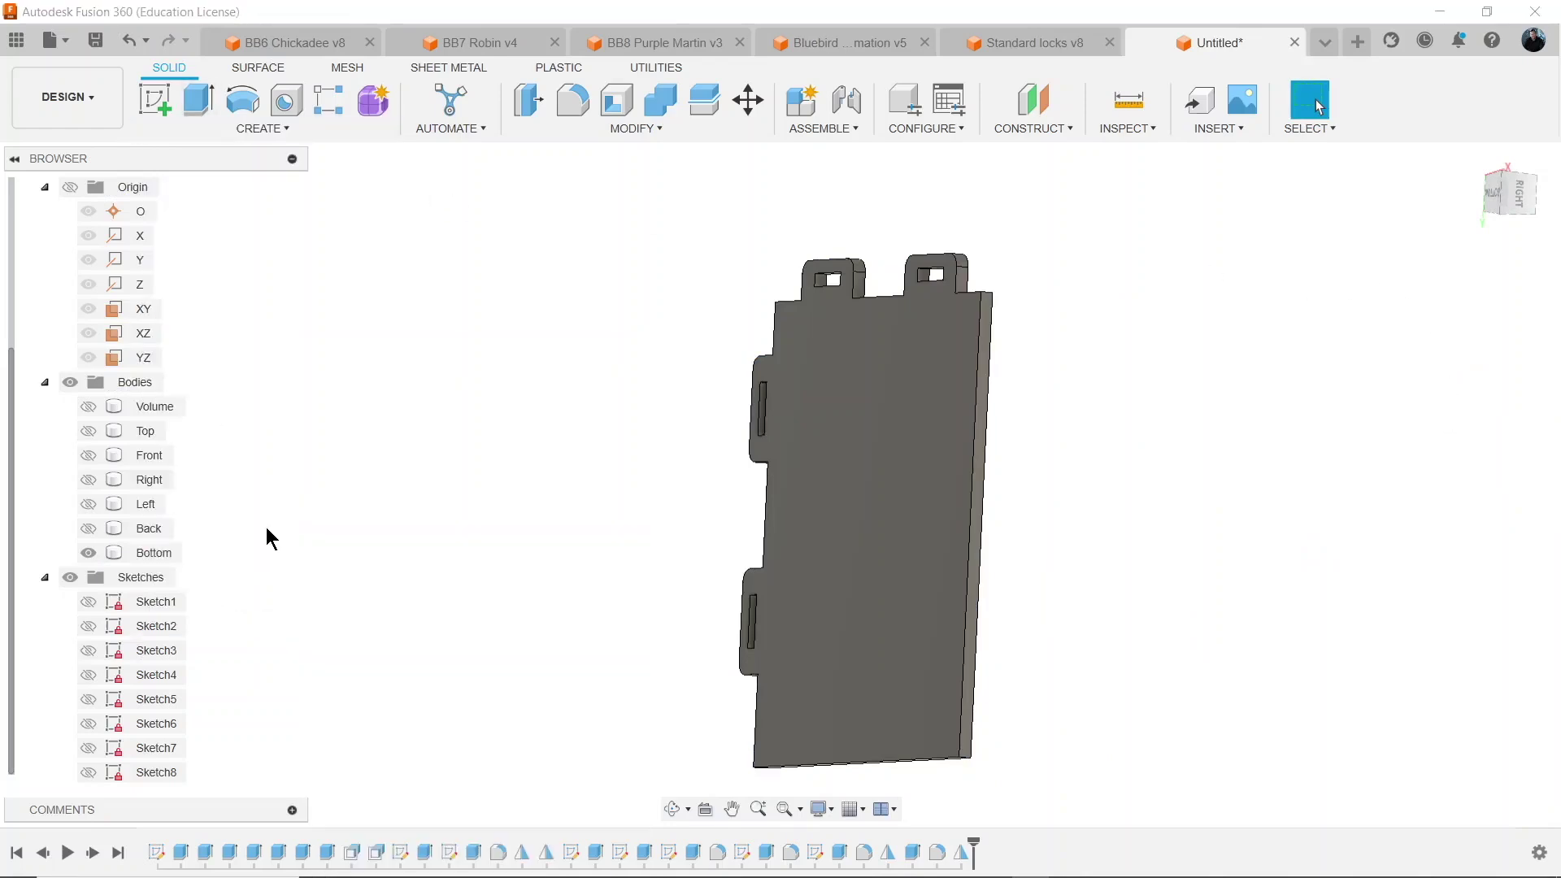
click(914, 852)
shift+click(937, 852)
shift+click(961, 852)
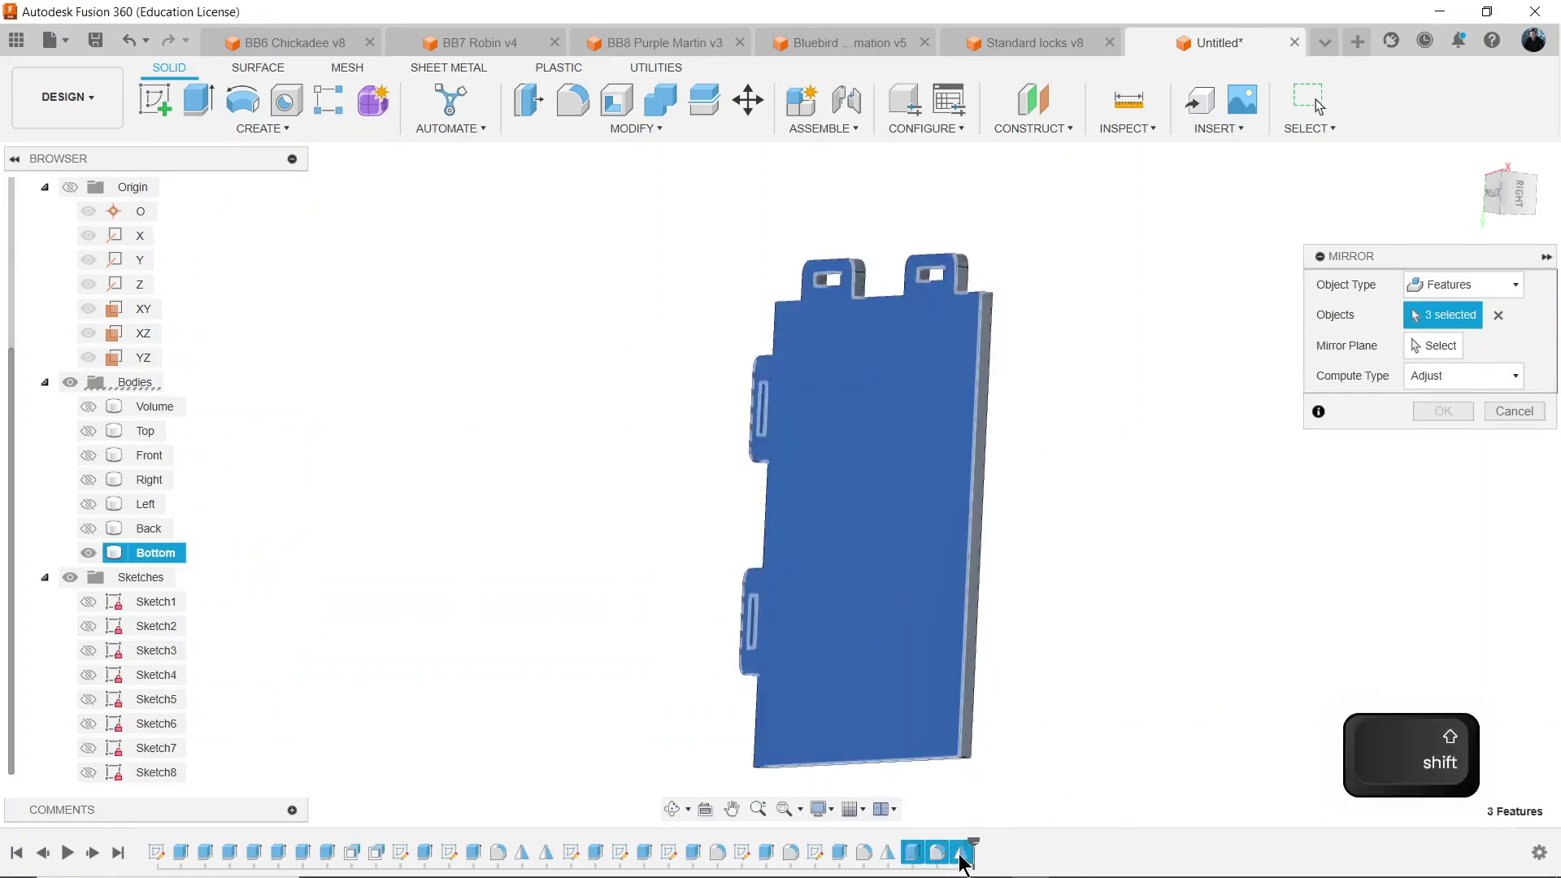
click(1437, 347)
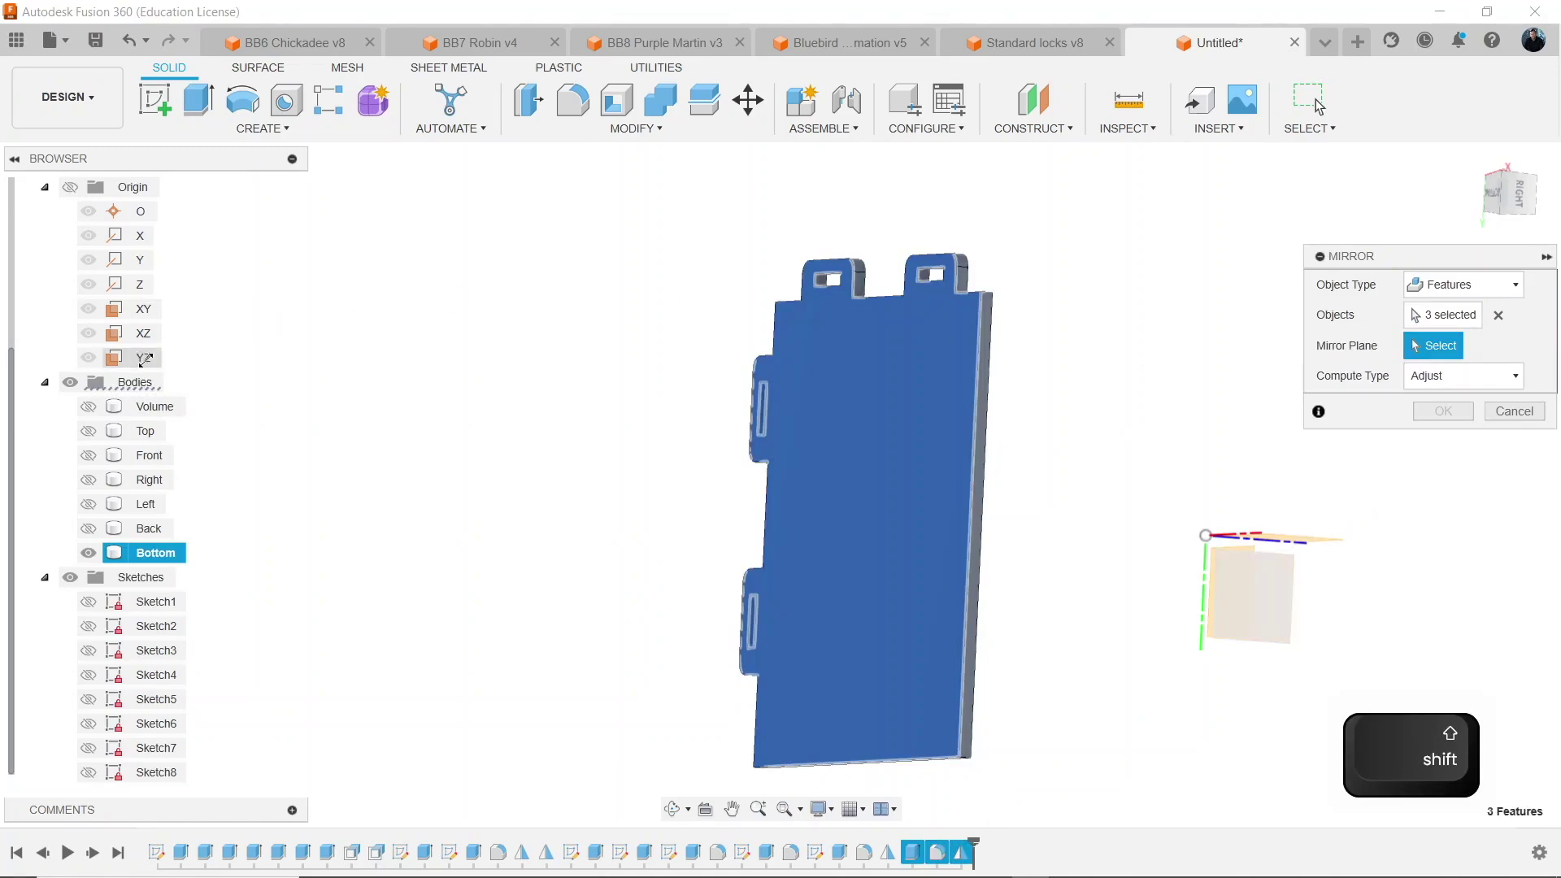
click(144, 359)
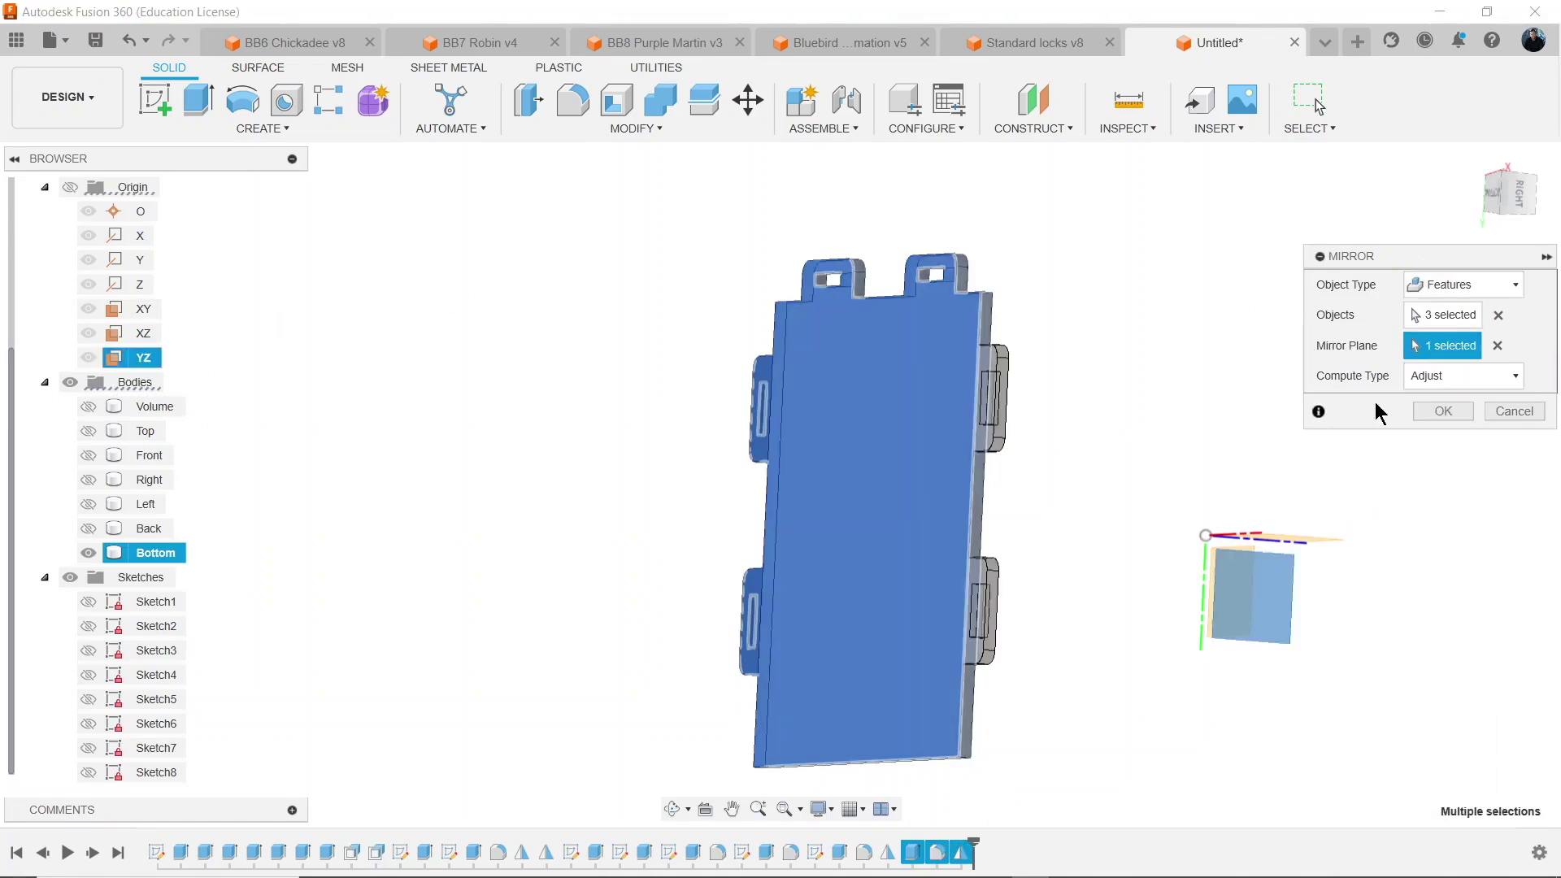
click(1432, 412)
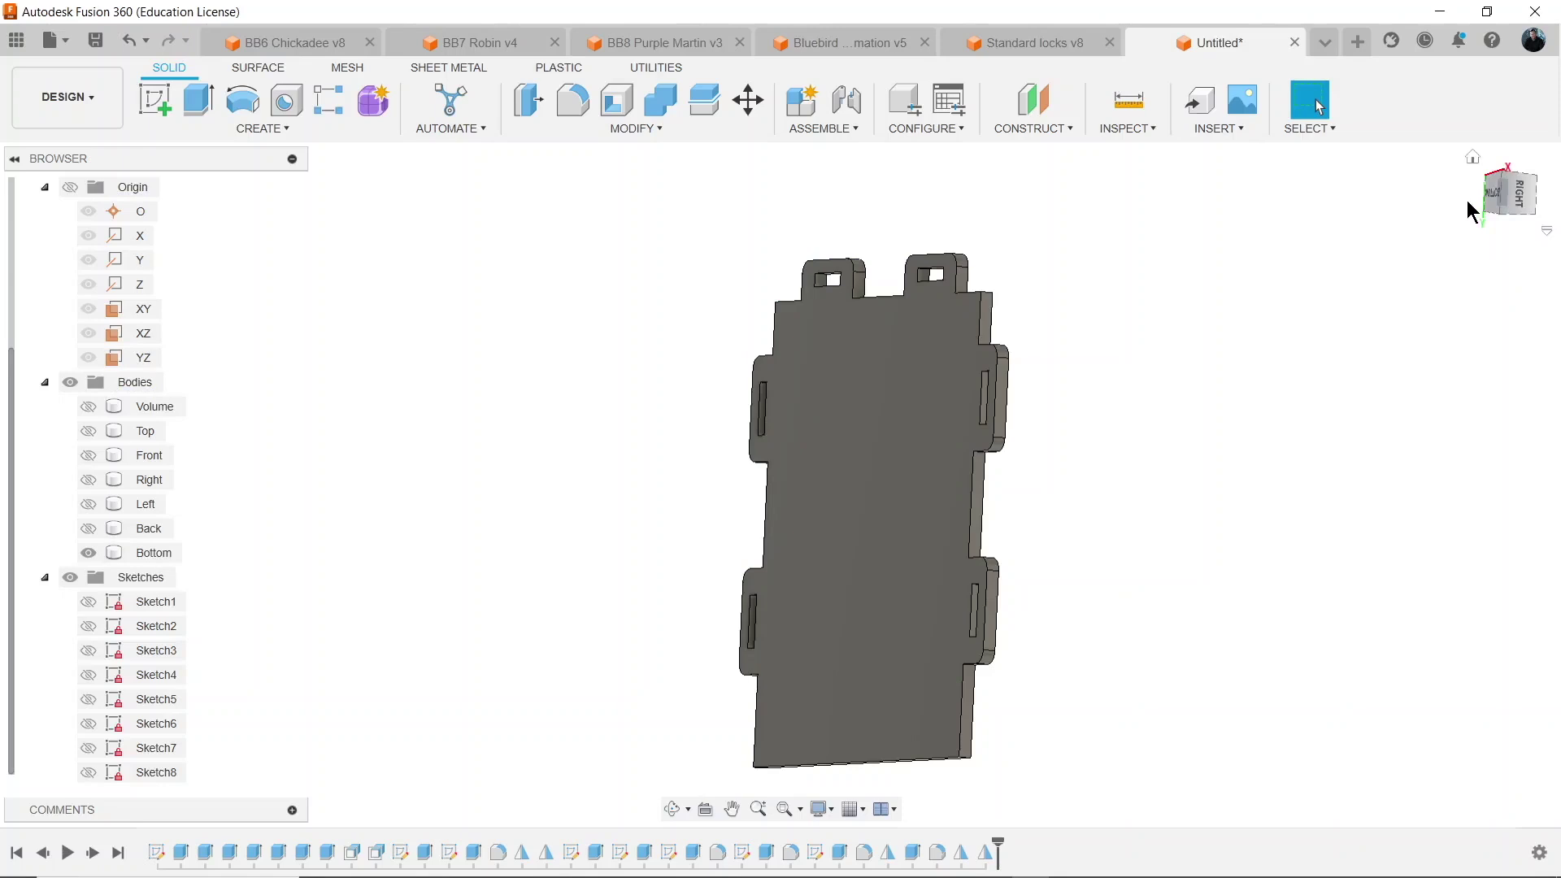
Check the bottom panel against the back and front panels, leaving only the Front body shown.
scroll(1038, 573, up, 3)
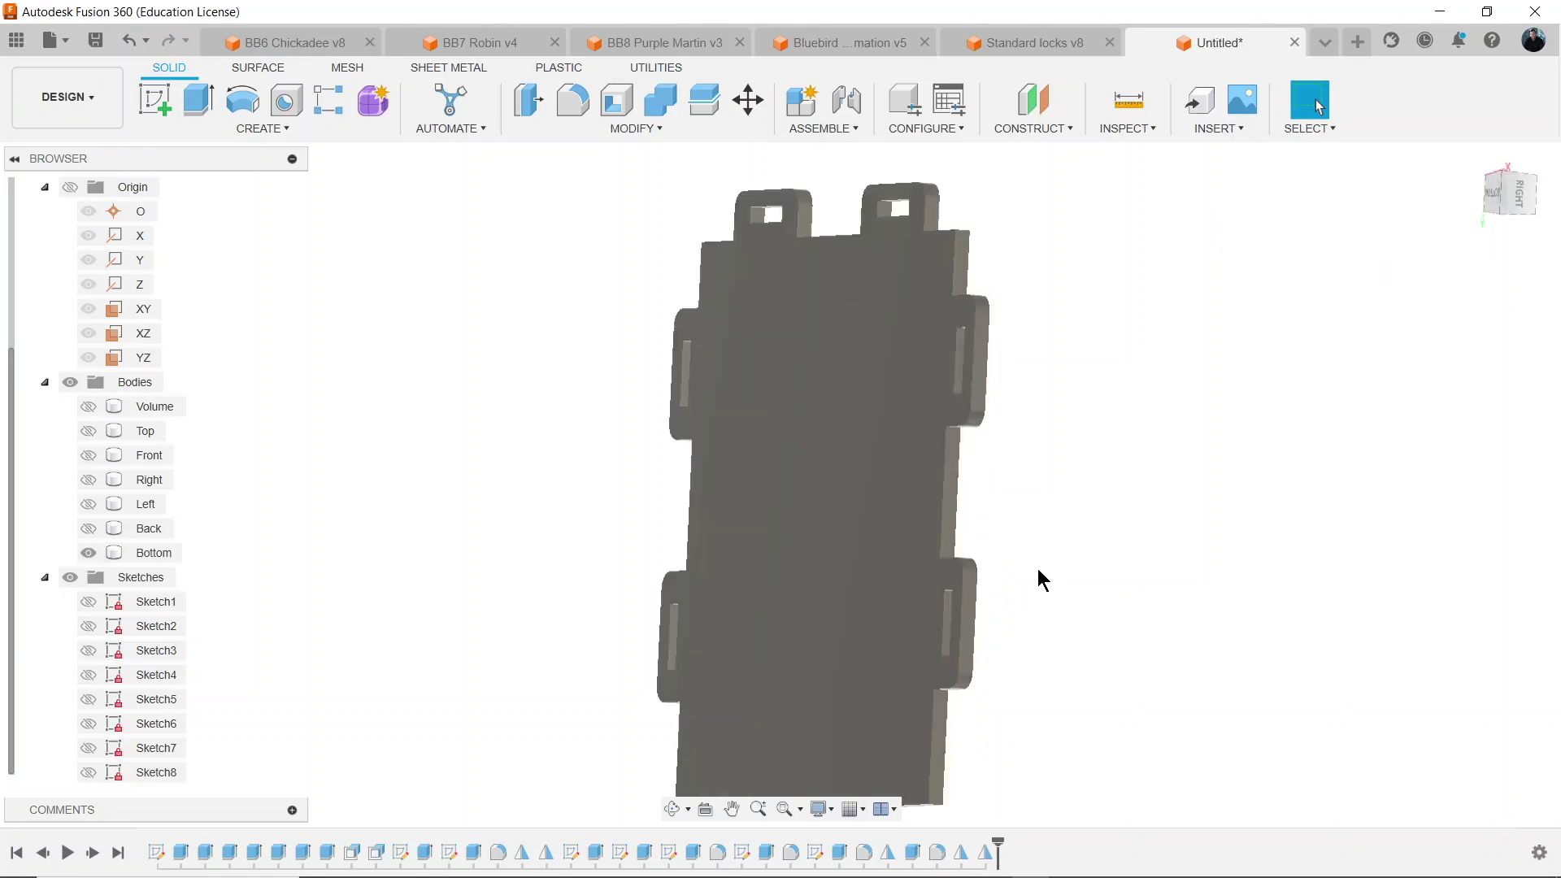
scroll(1038, 573, down, 3)
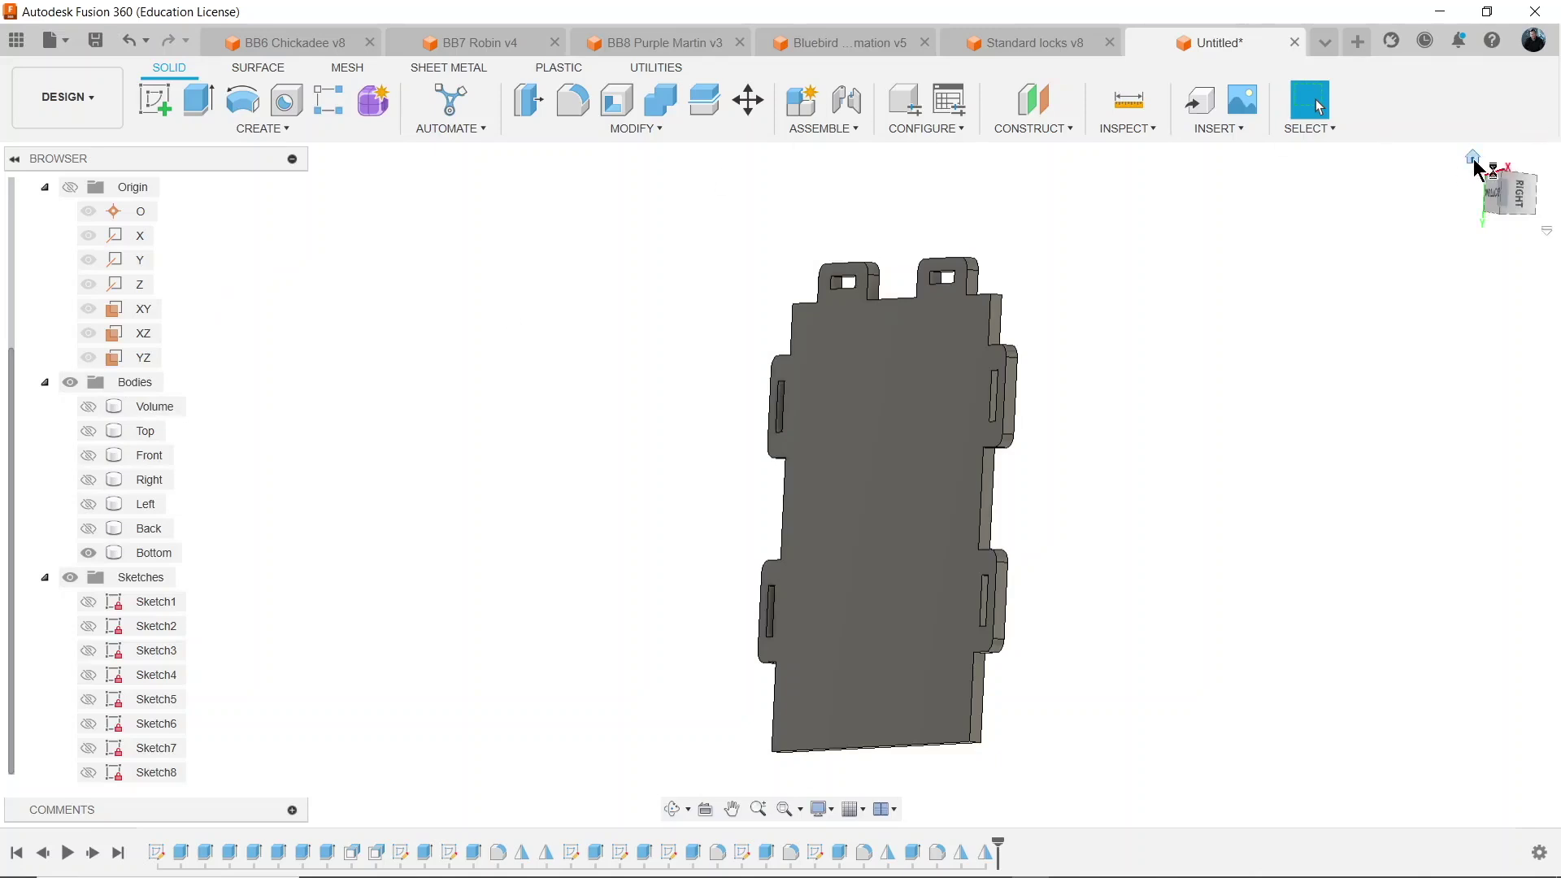
click(1473, 158)
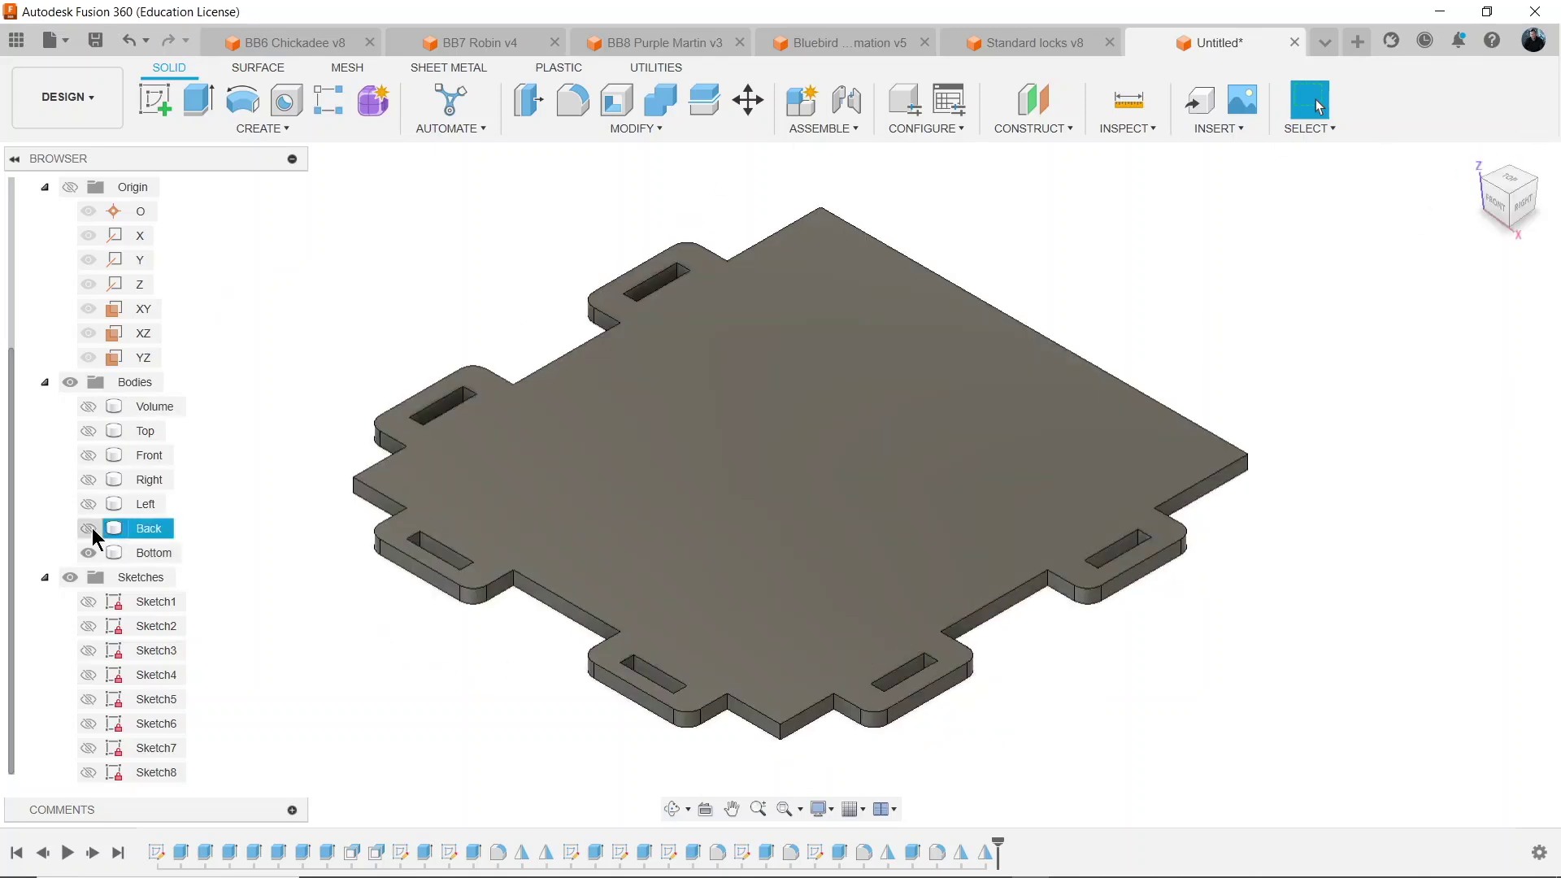
click(88, 528)
scroll(236, 578, down, 4)
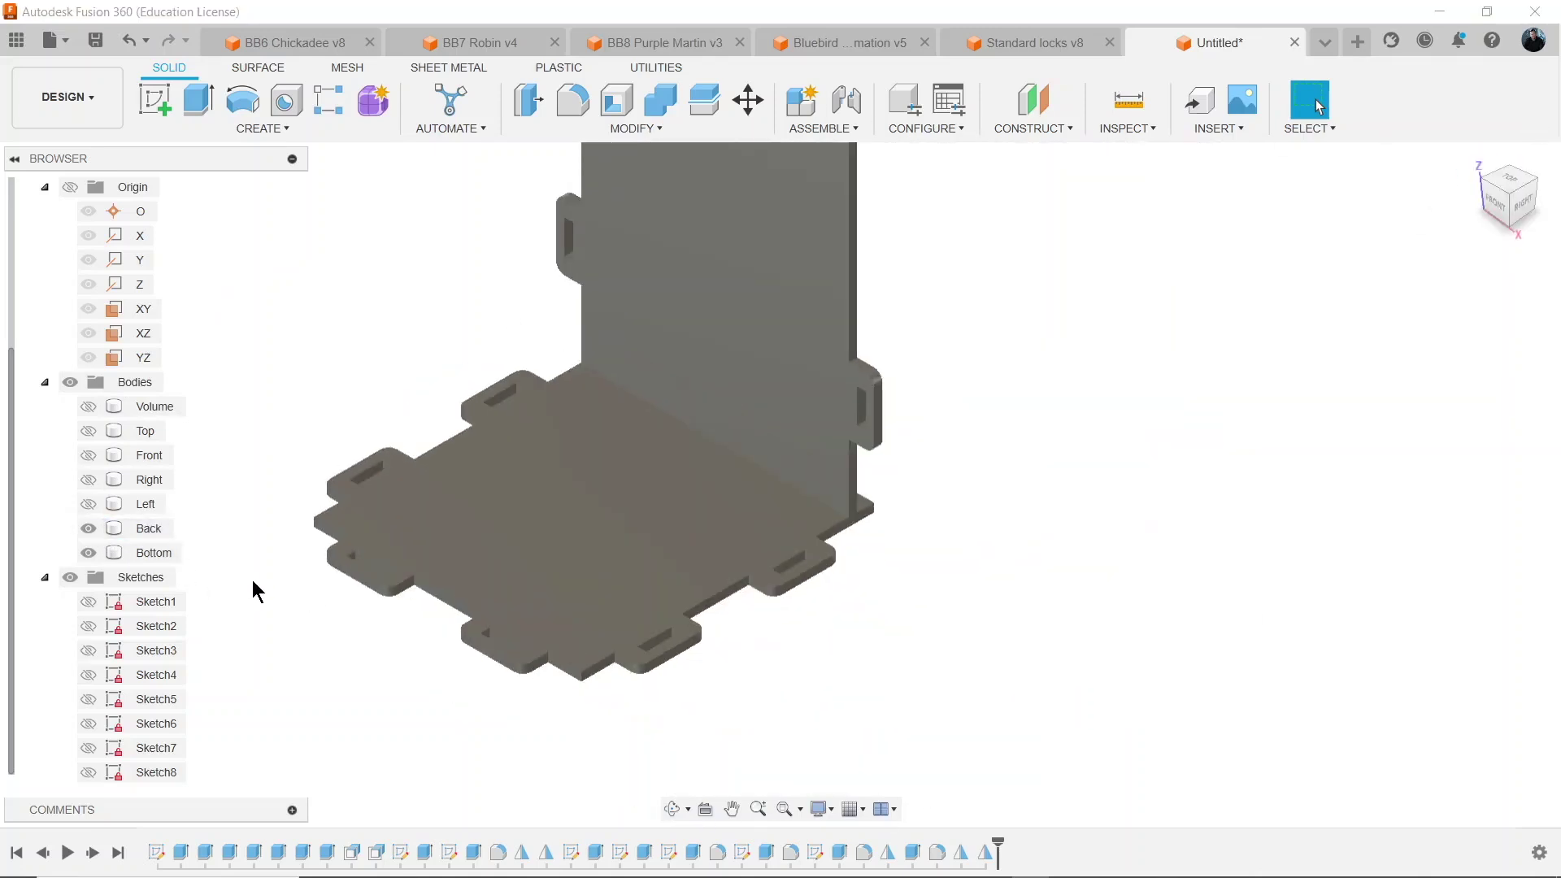
click(88, 504)
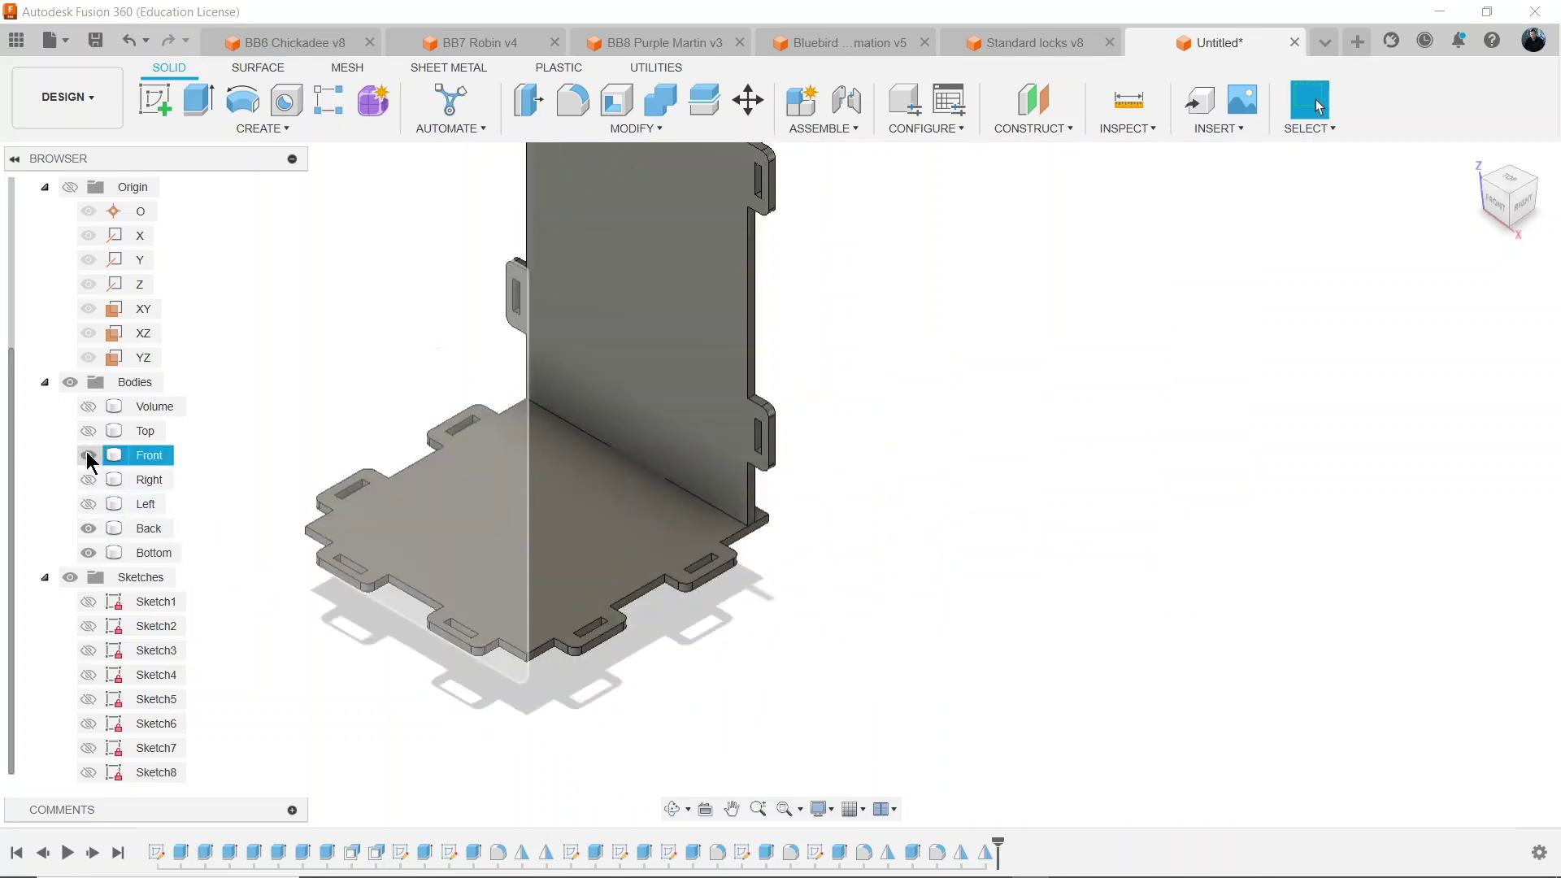
click(88, 456)
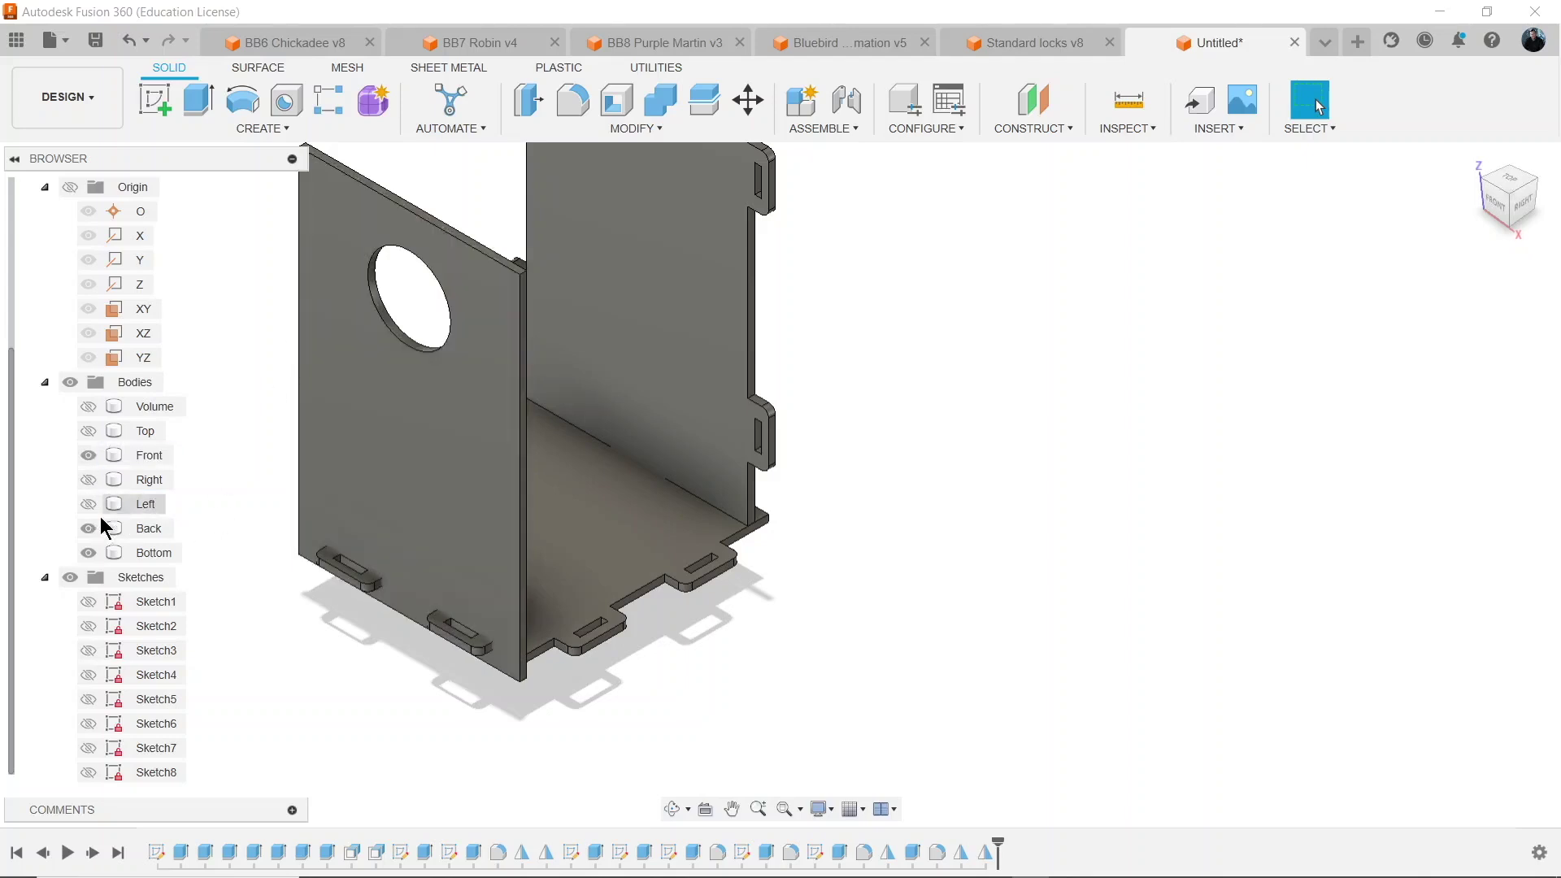
click(88, 528)
click(89, 553)
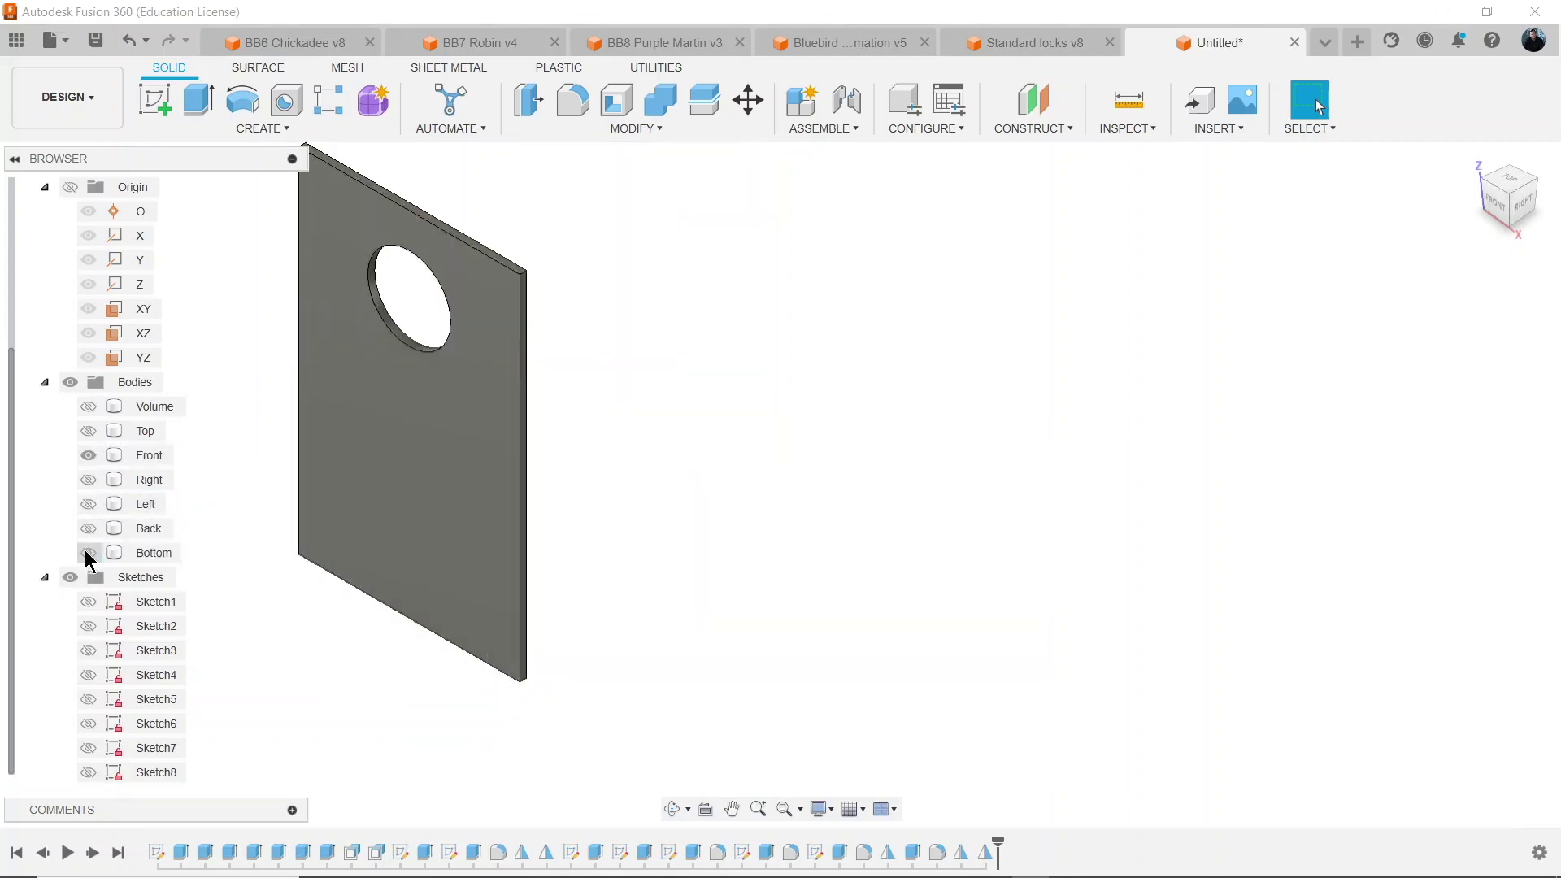
Start a sketch on the front panel's outer face and draw a rectangle about 1.3 in tall outside its left edge.
click(1498, 210)
middle_drag(924, 334, 954, 542)
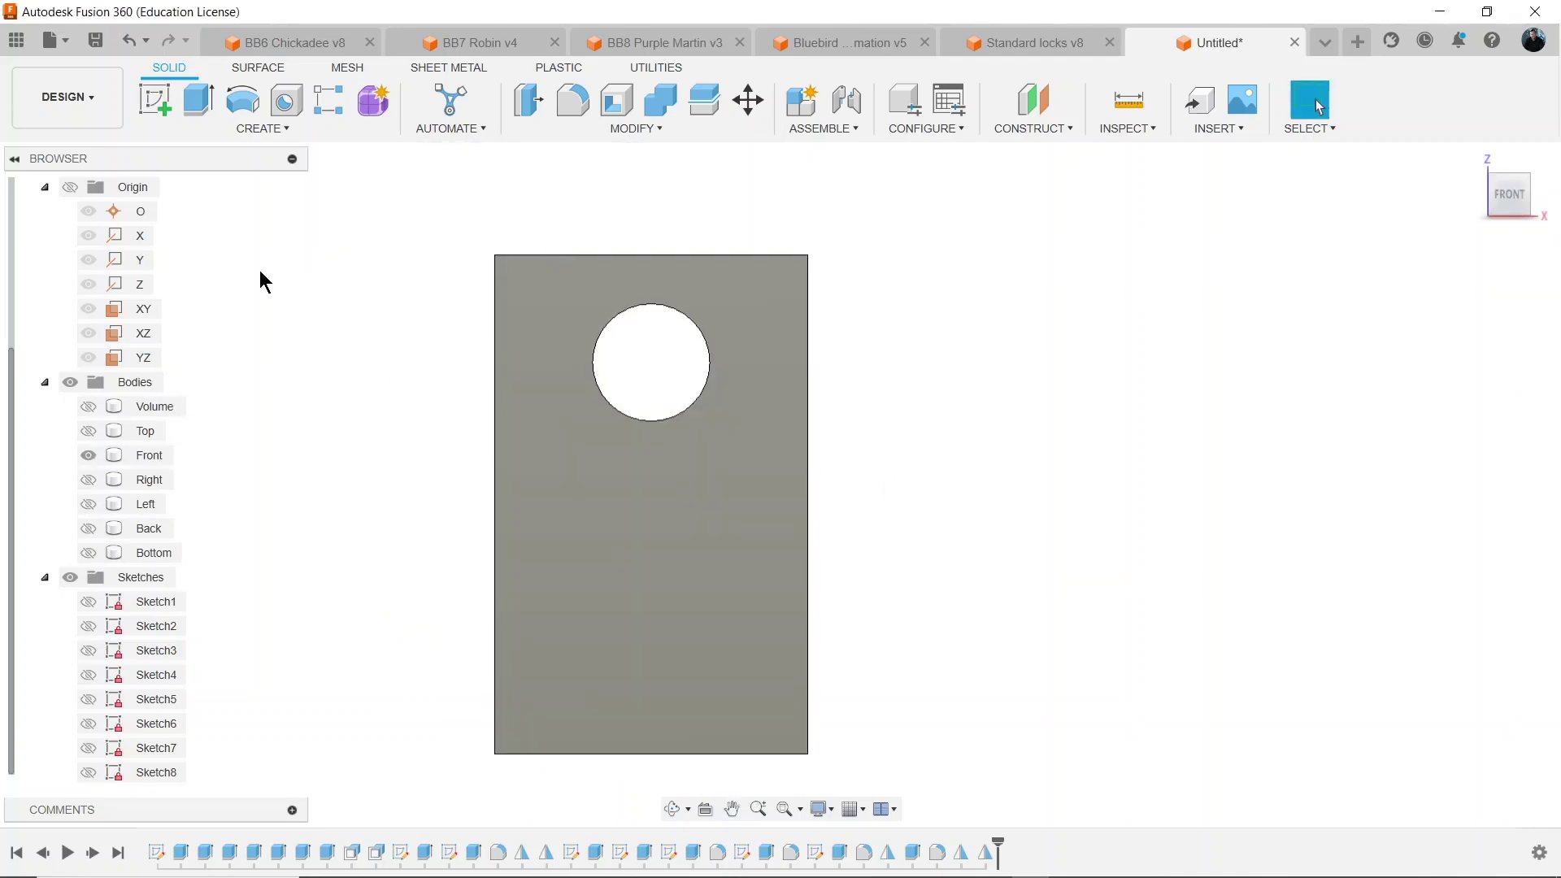
click(154, 101)
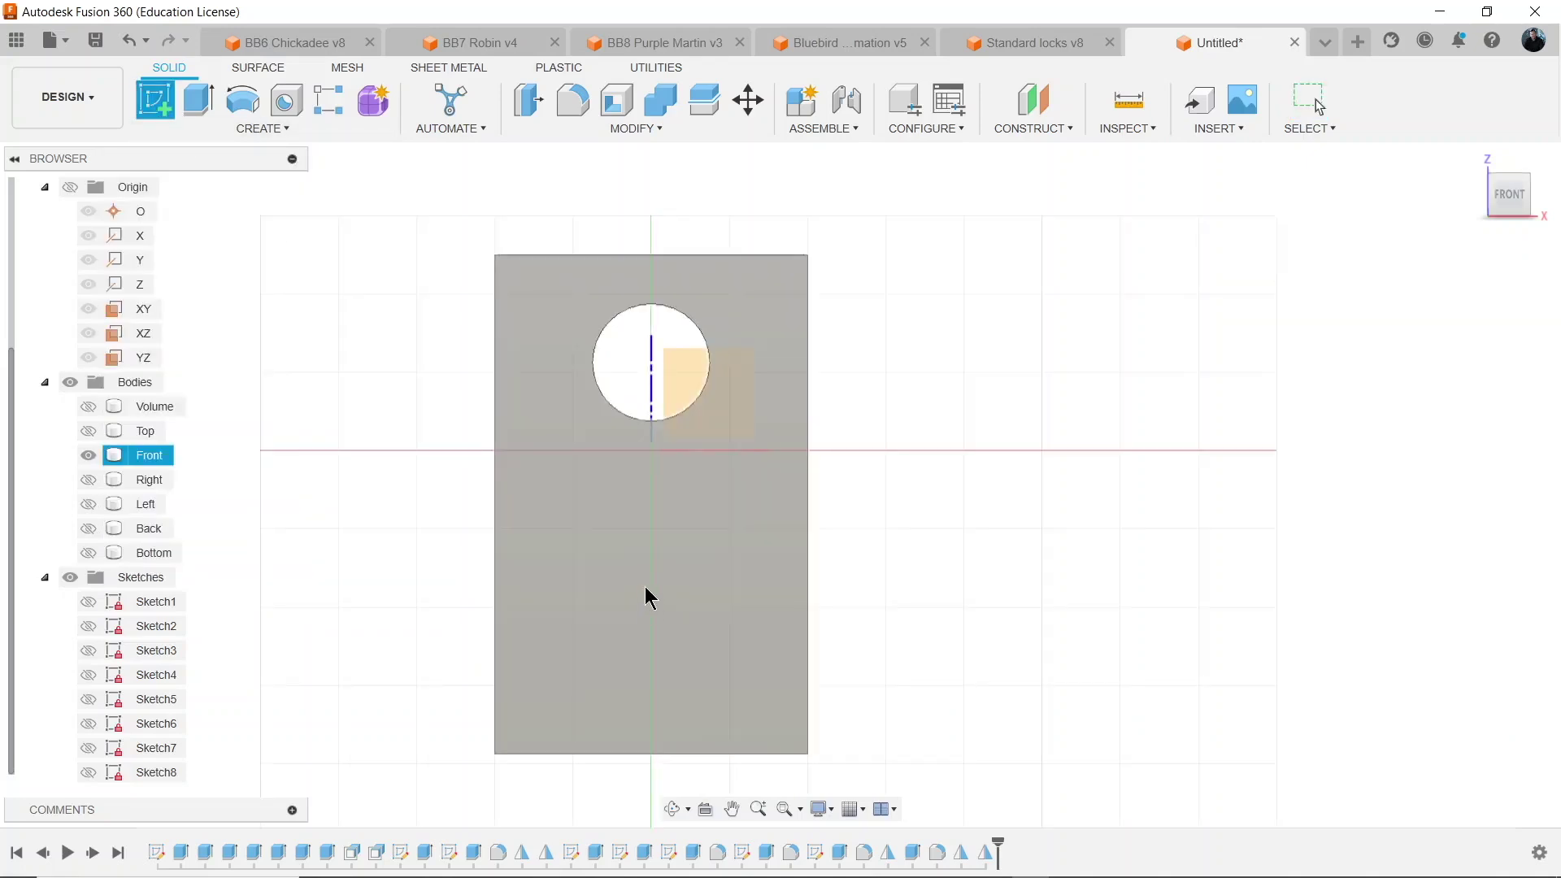
click(645, 597)
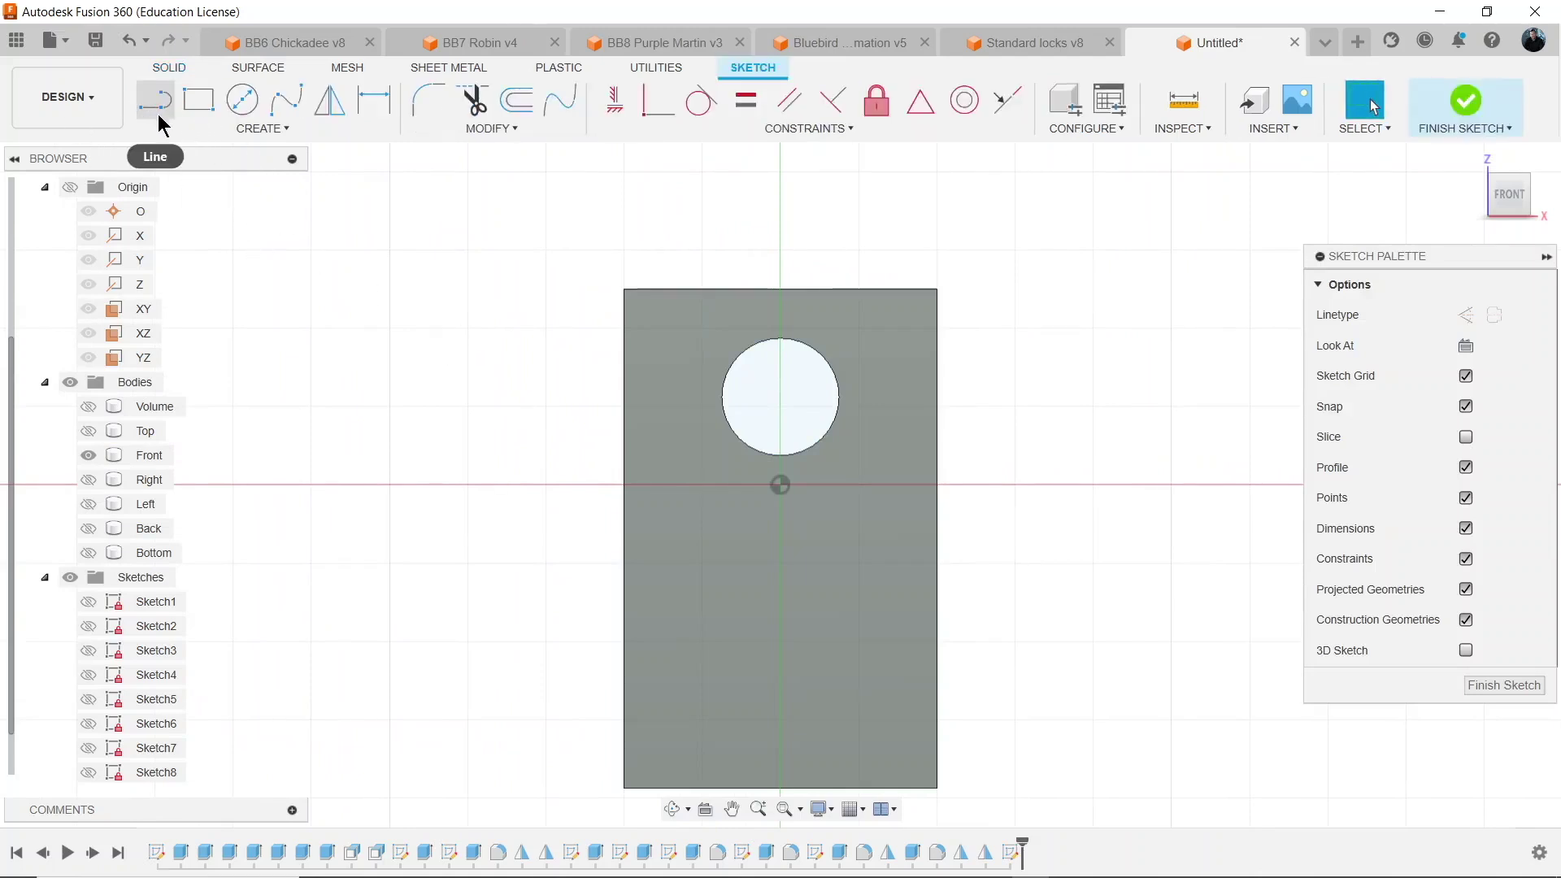
click(198, 102)
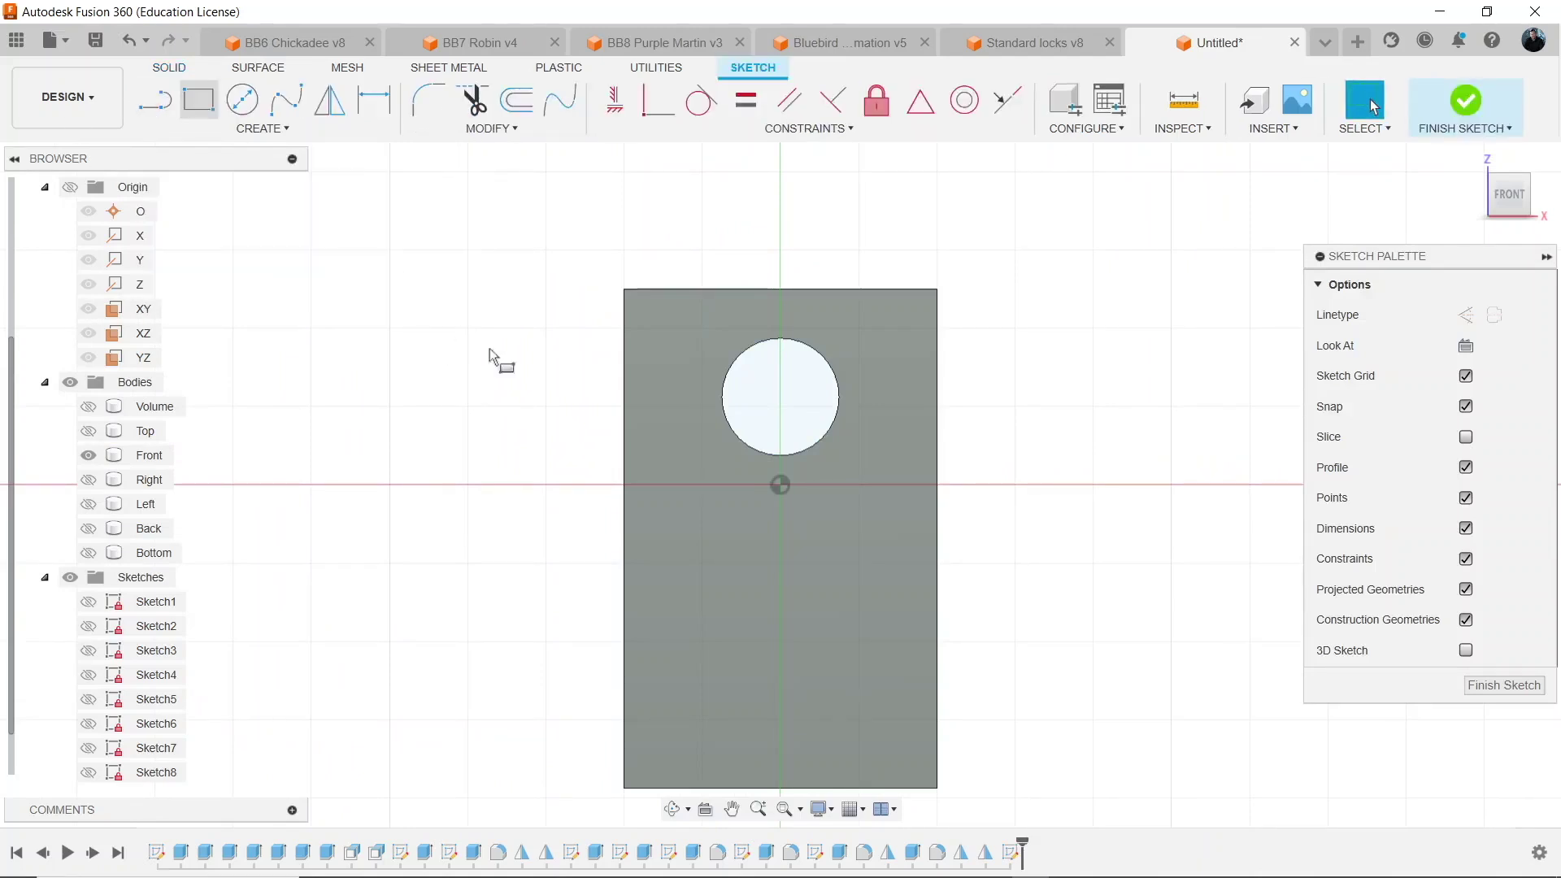
click(585, 349)
click(623, 451)
scroll(554, 358, up, 4)
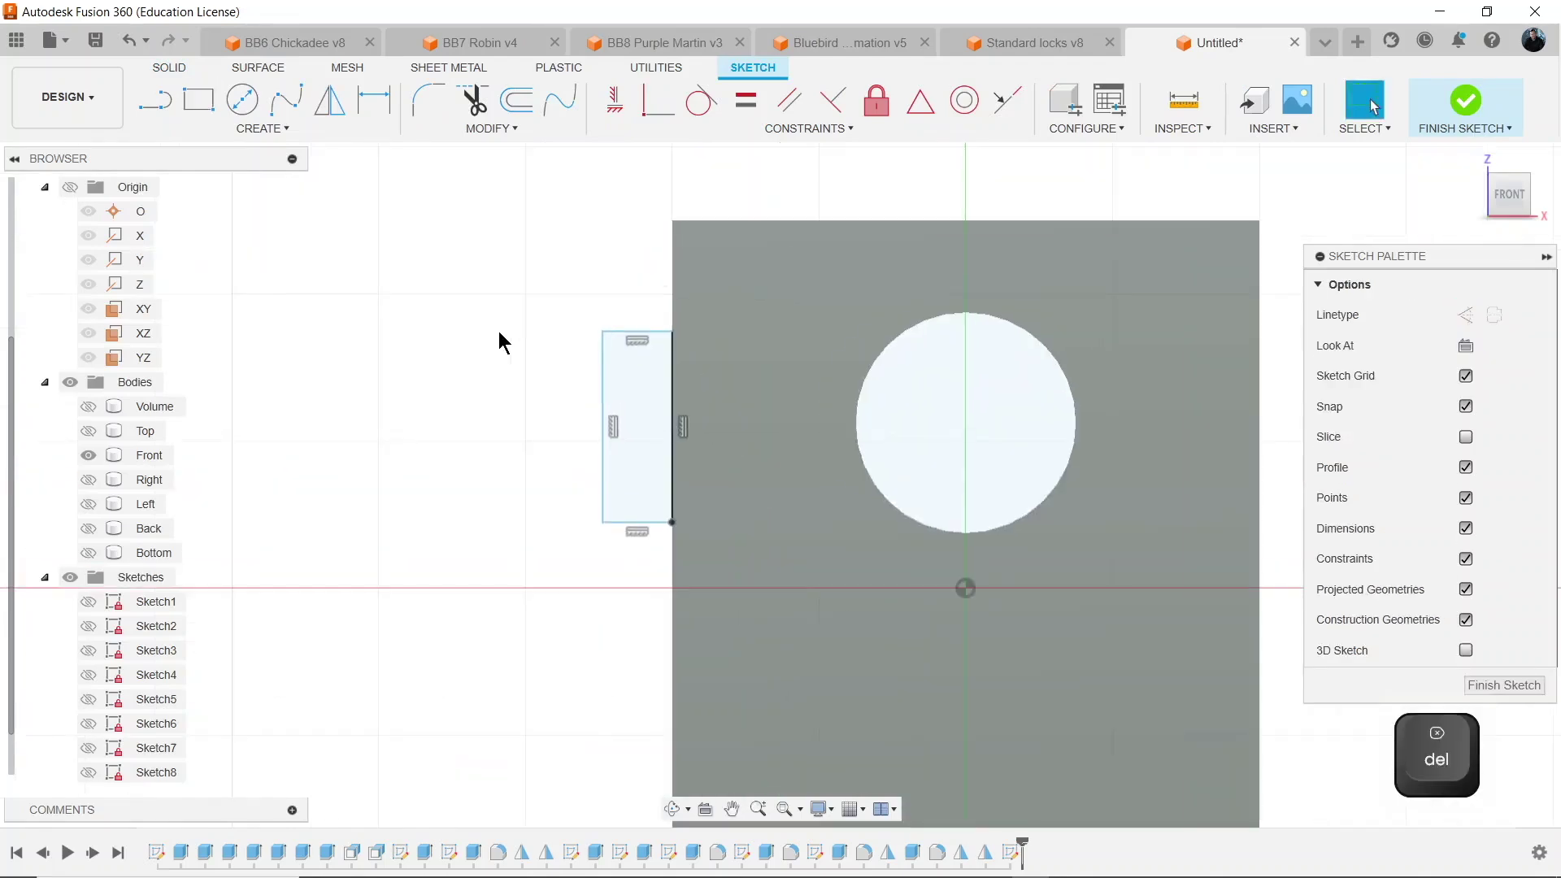
key(Delete)
Dimension the tab rectangle's height with the lock parameter.
key(d)
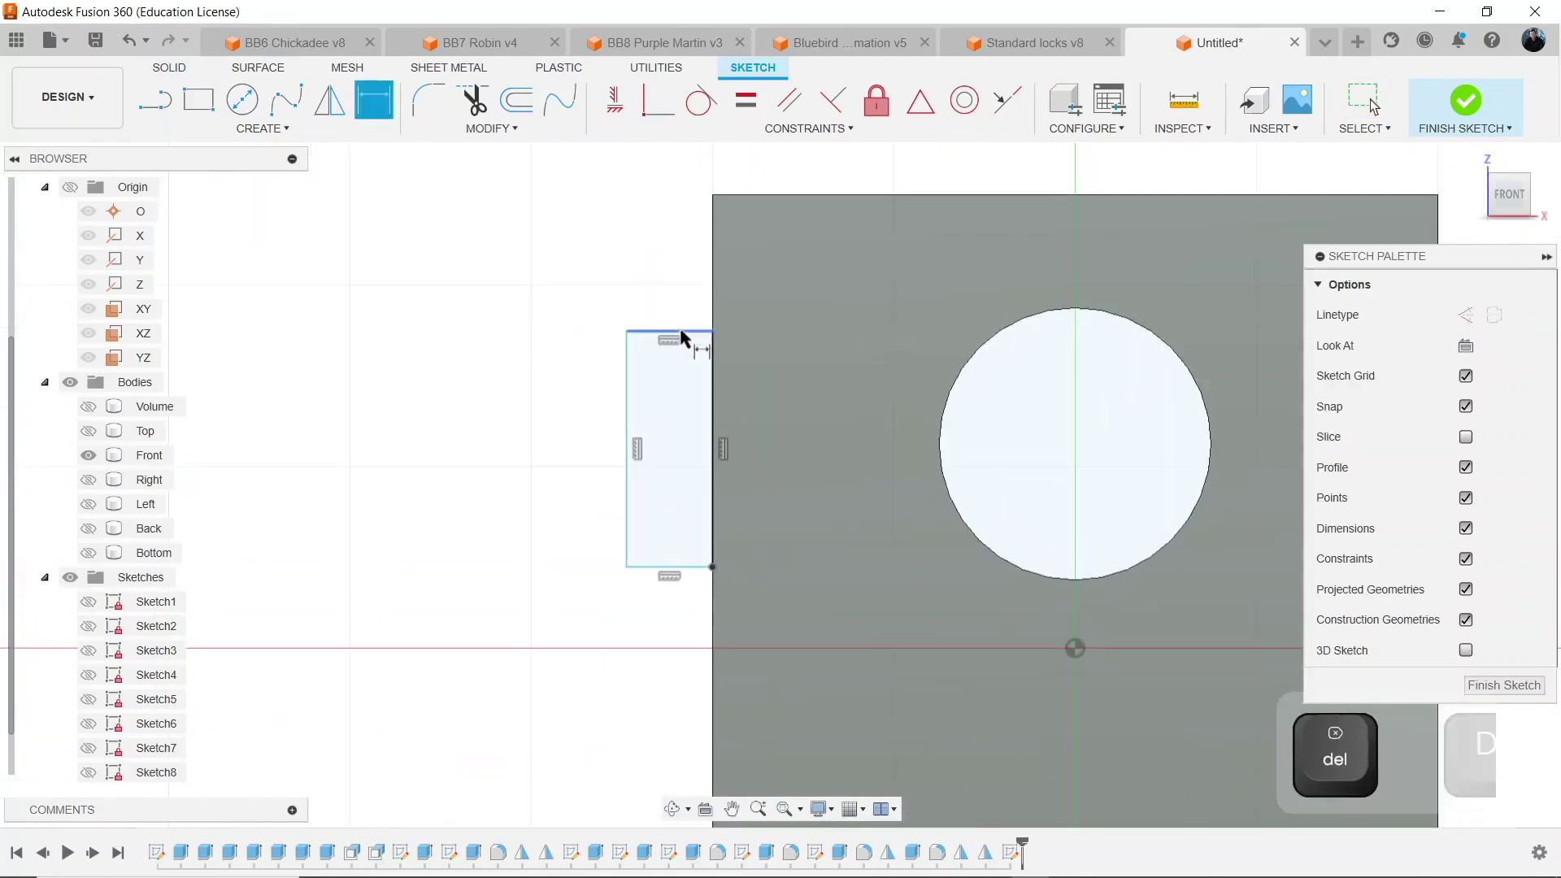
click(687, 566)
click(790, 471)
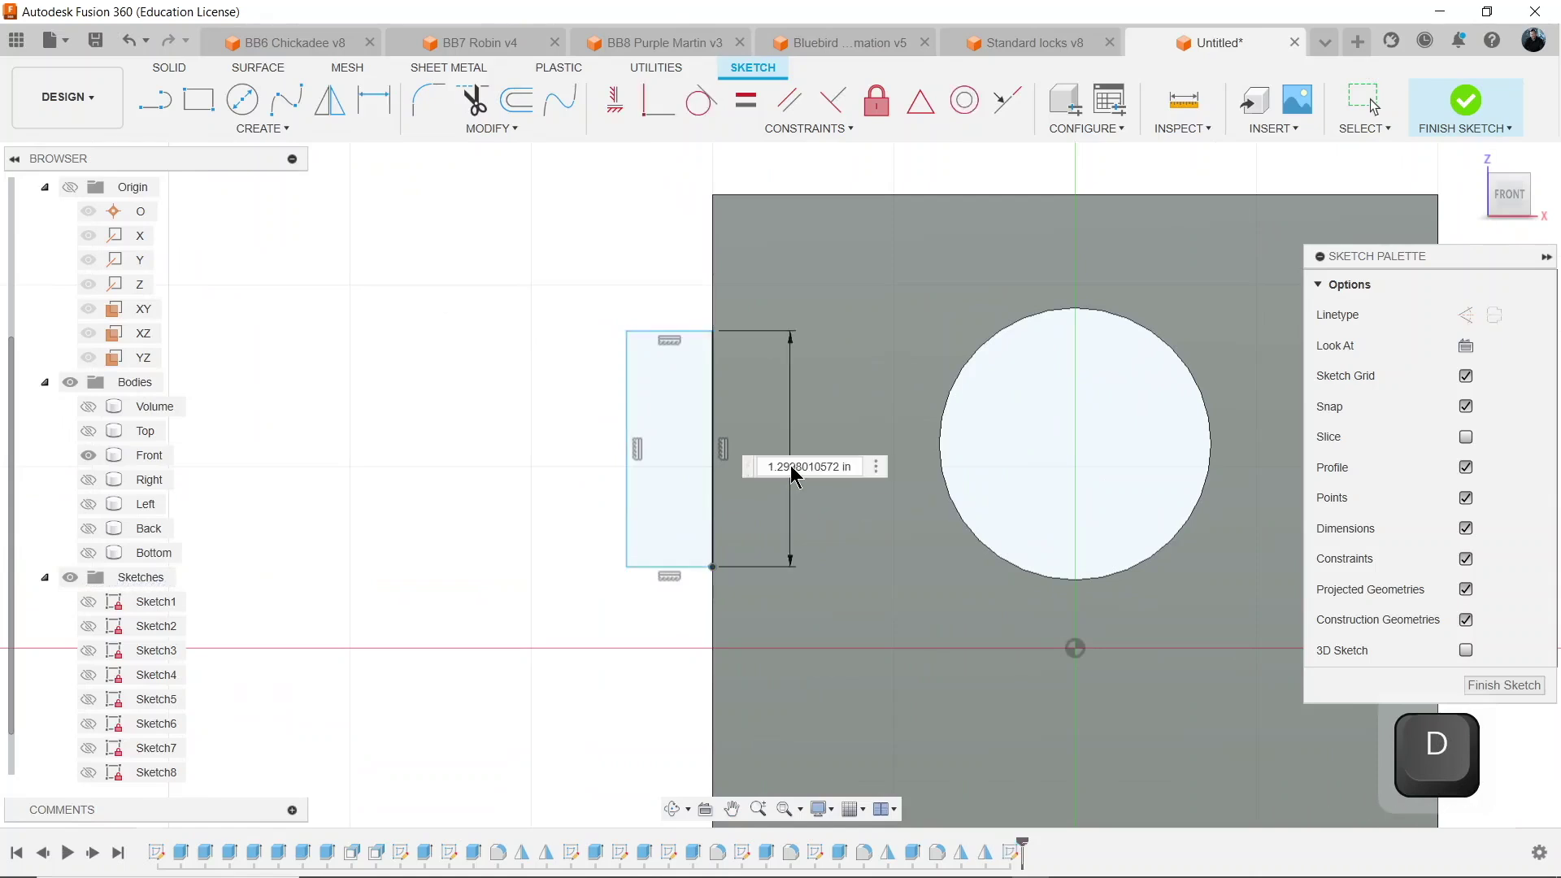
text(l)
click(801, 500)
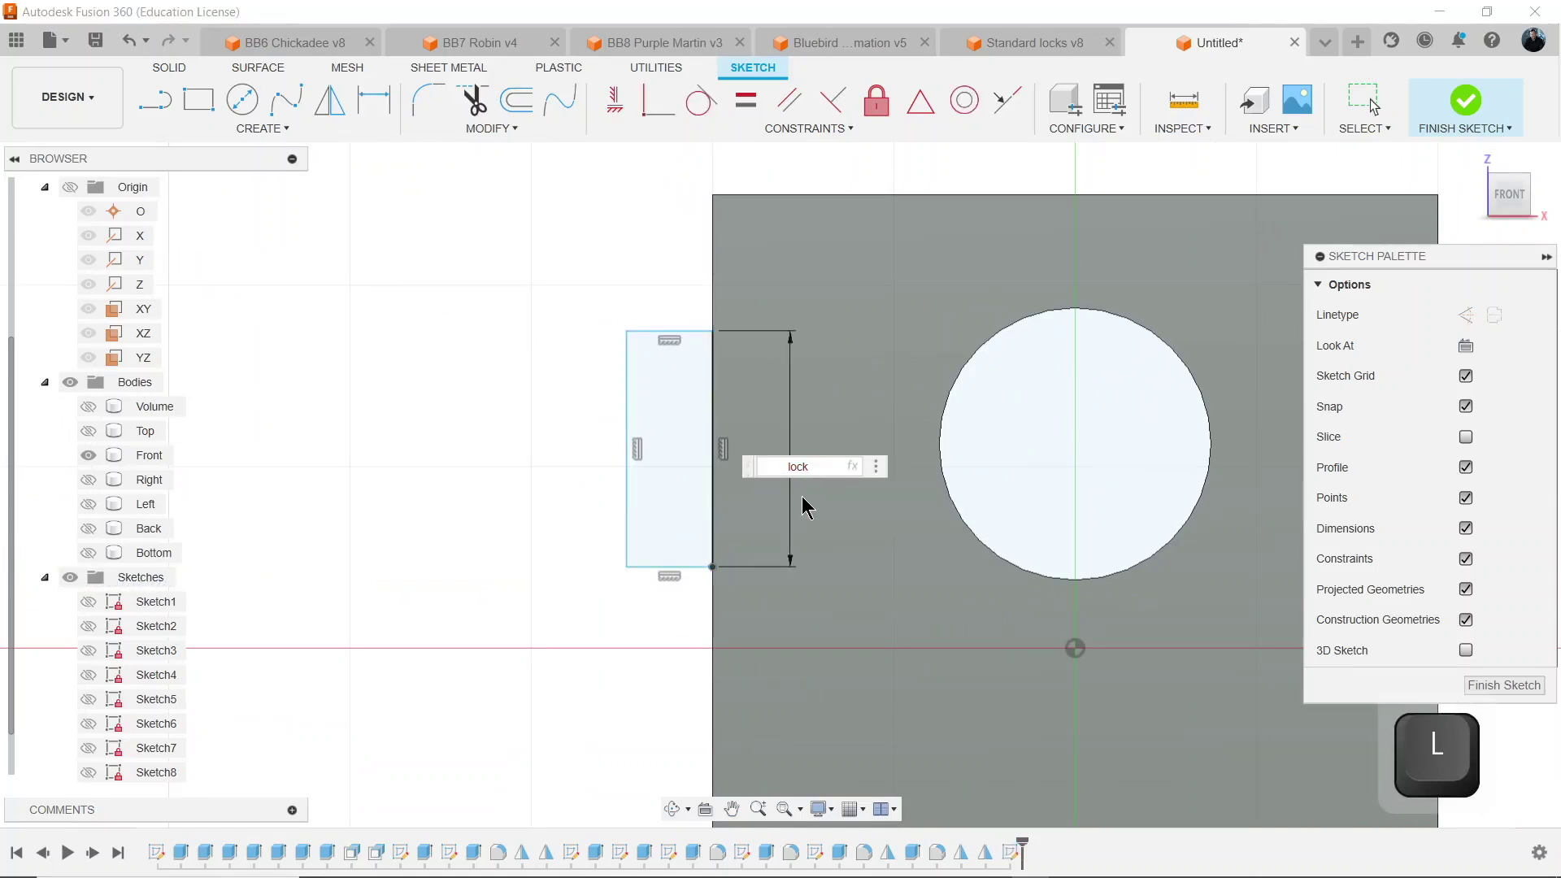
key(Return)
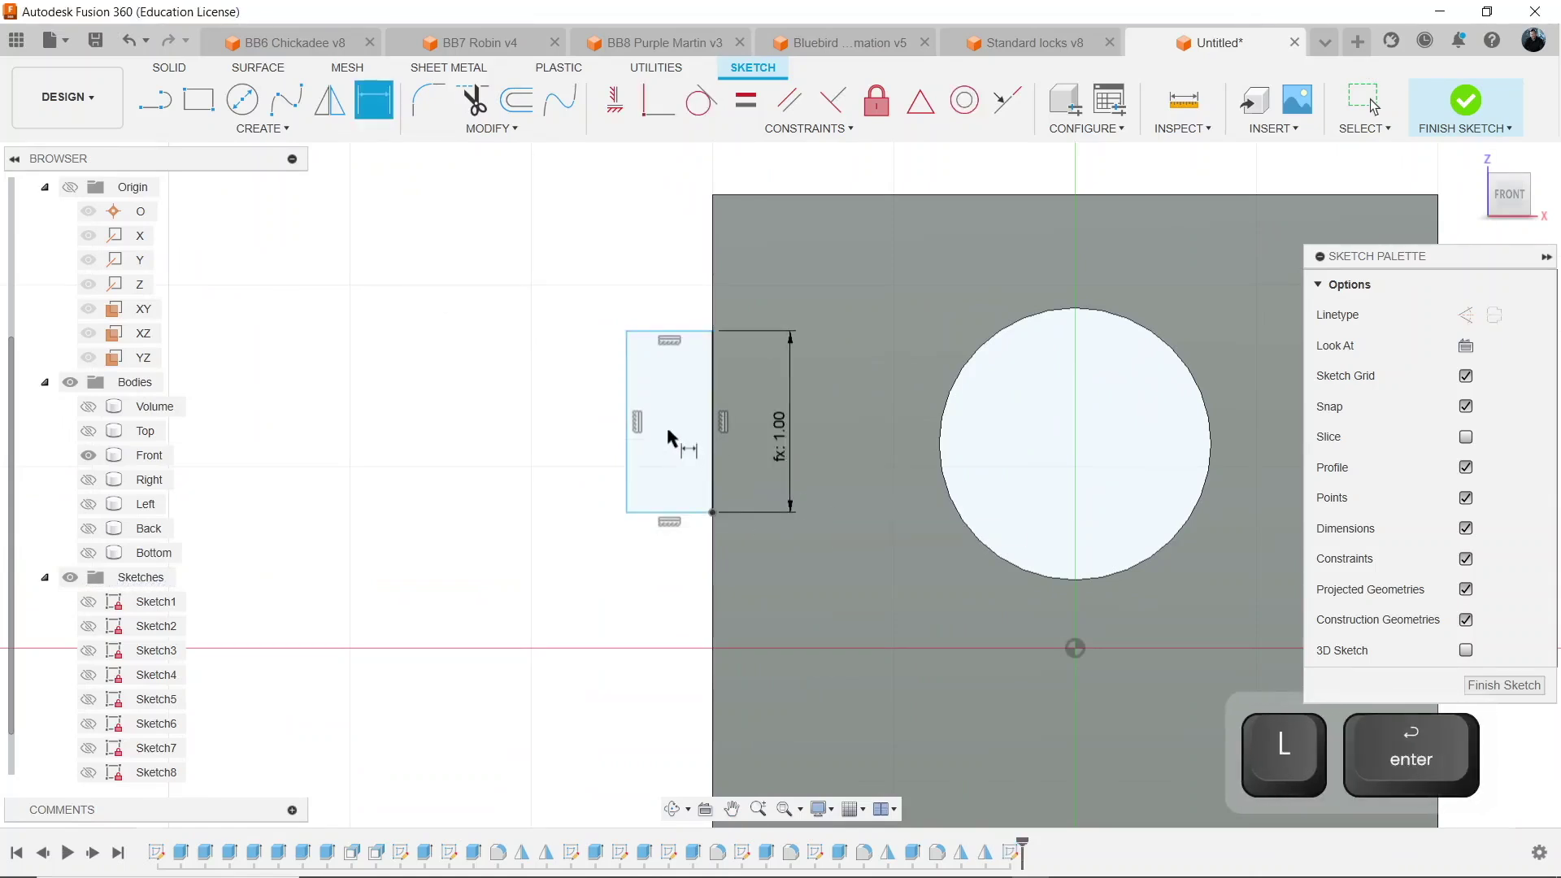
Dimension the tab rectangle's width as 3*t.
click(709, 478)
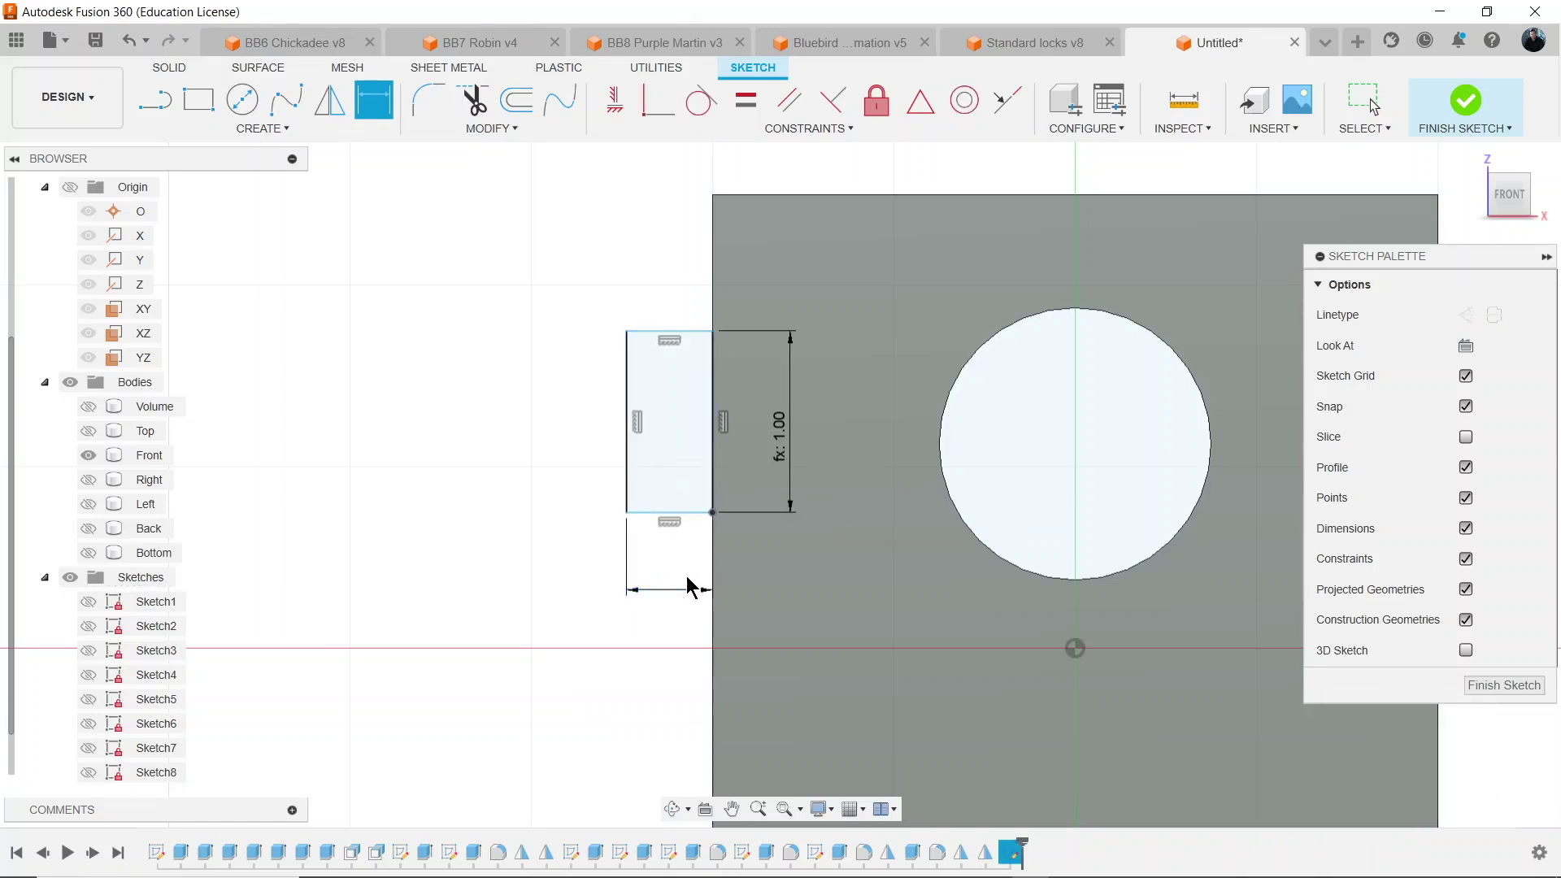
click(687, 583)
text(3*)
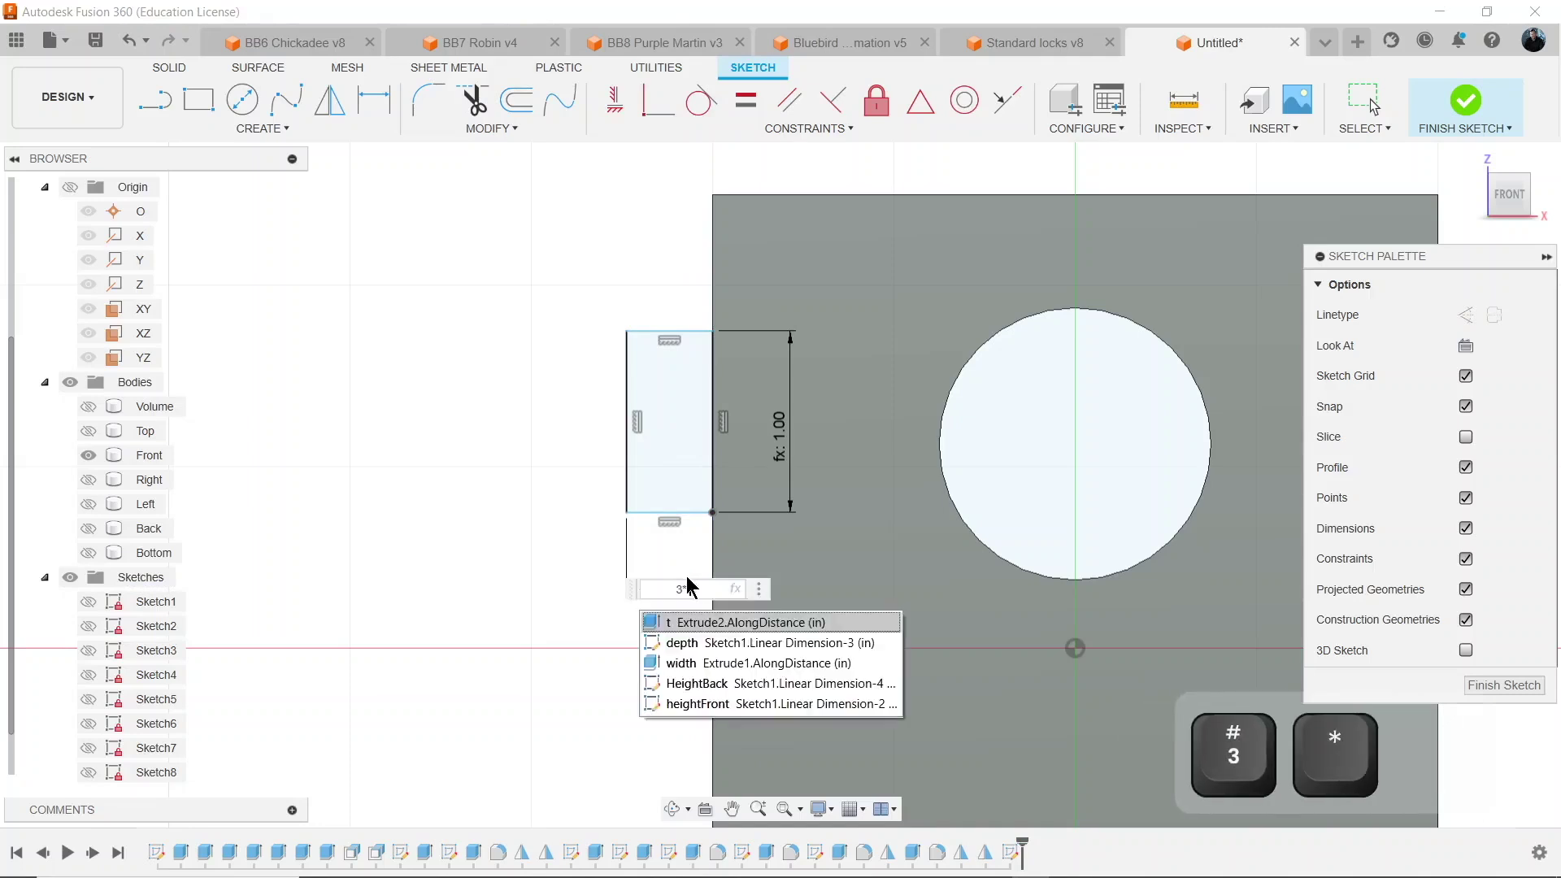
text(T)
key(Return)
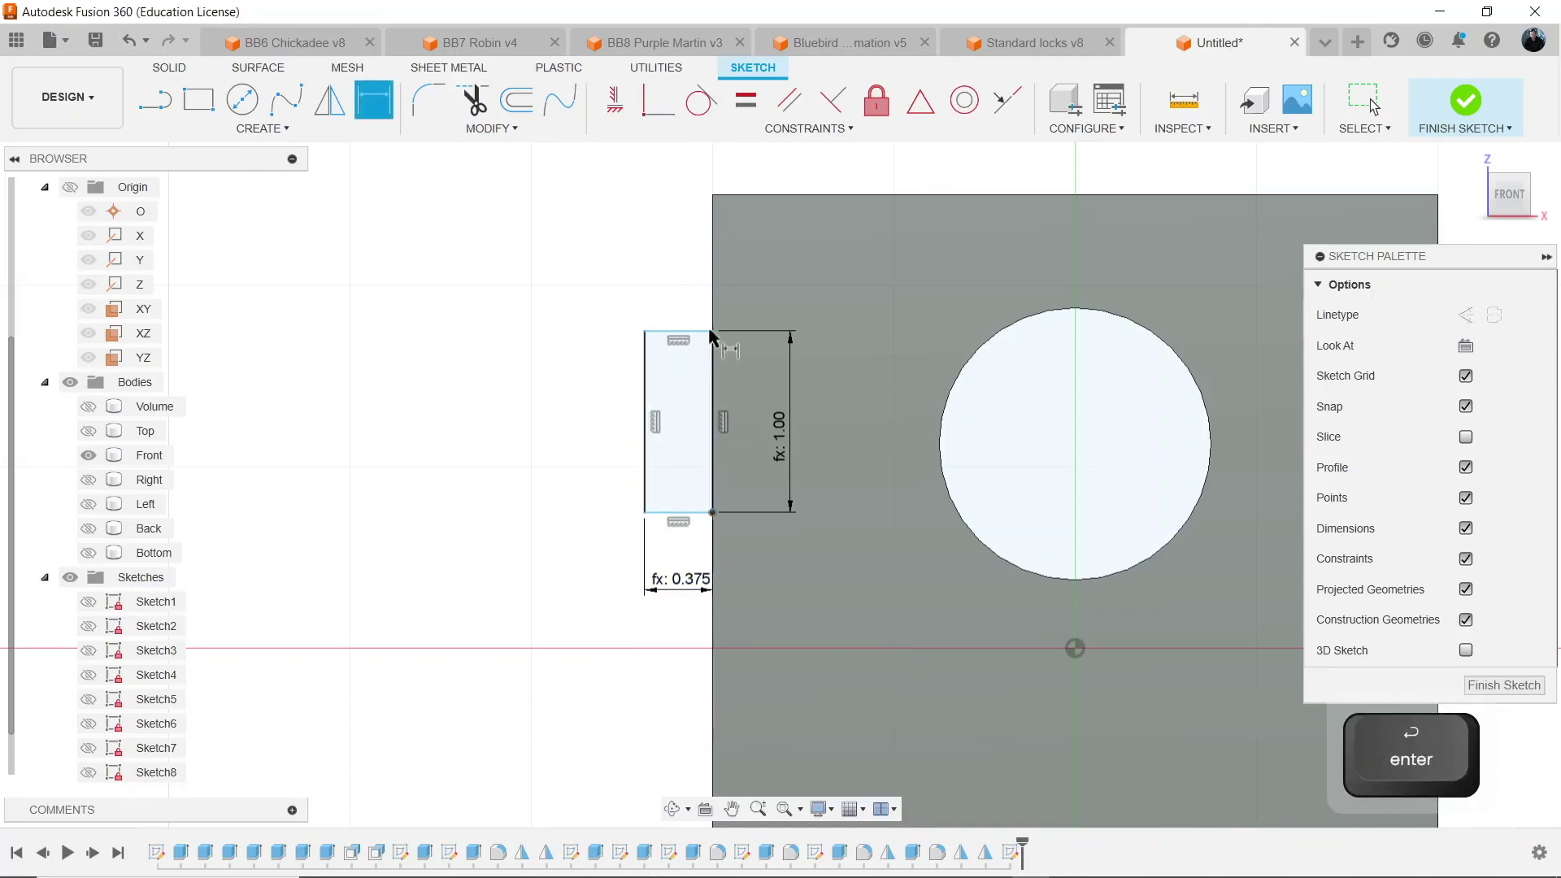
Dimension the tab rectangle's distance from the front panel's top edge, linked to the tab height dimension d94.
click(729, 211)
click(728, 197)
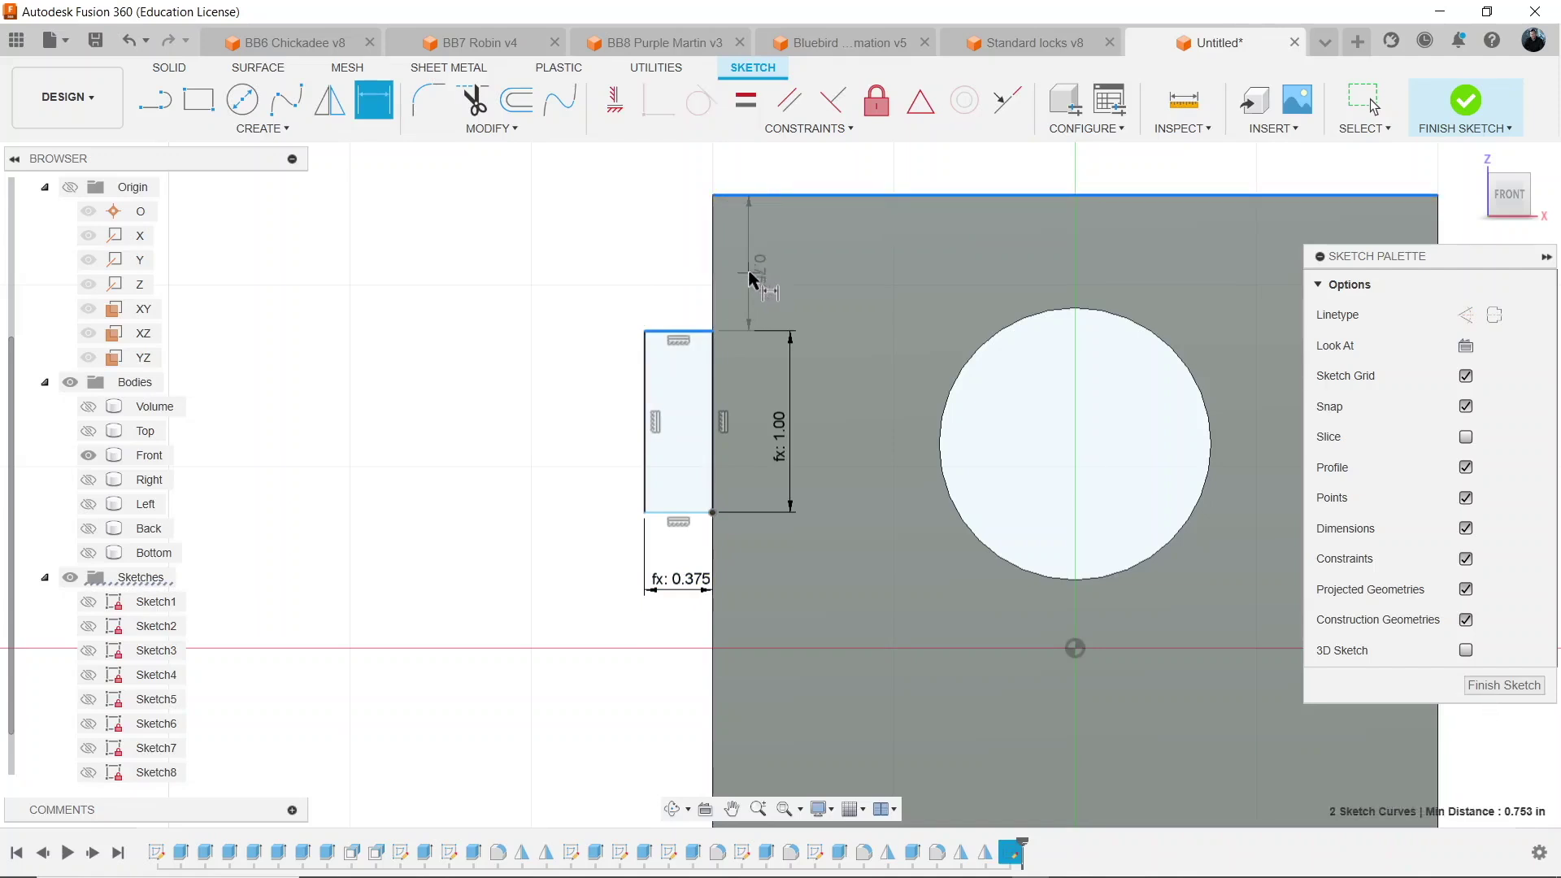
click(749, 279)
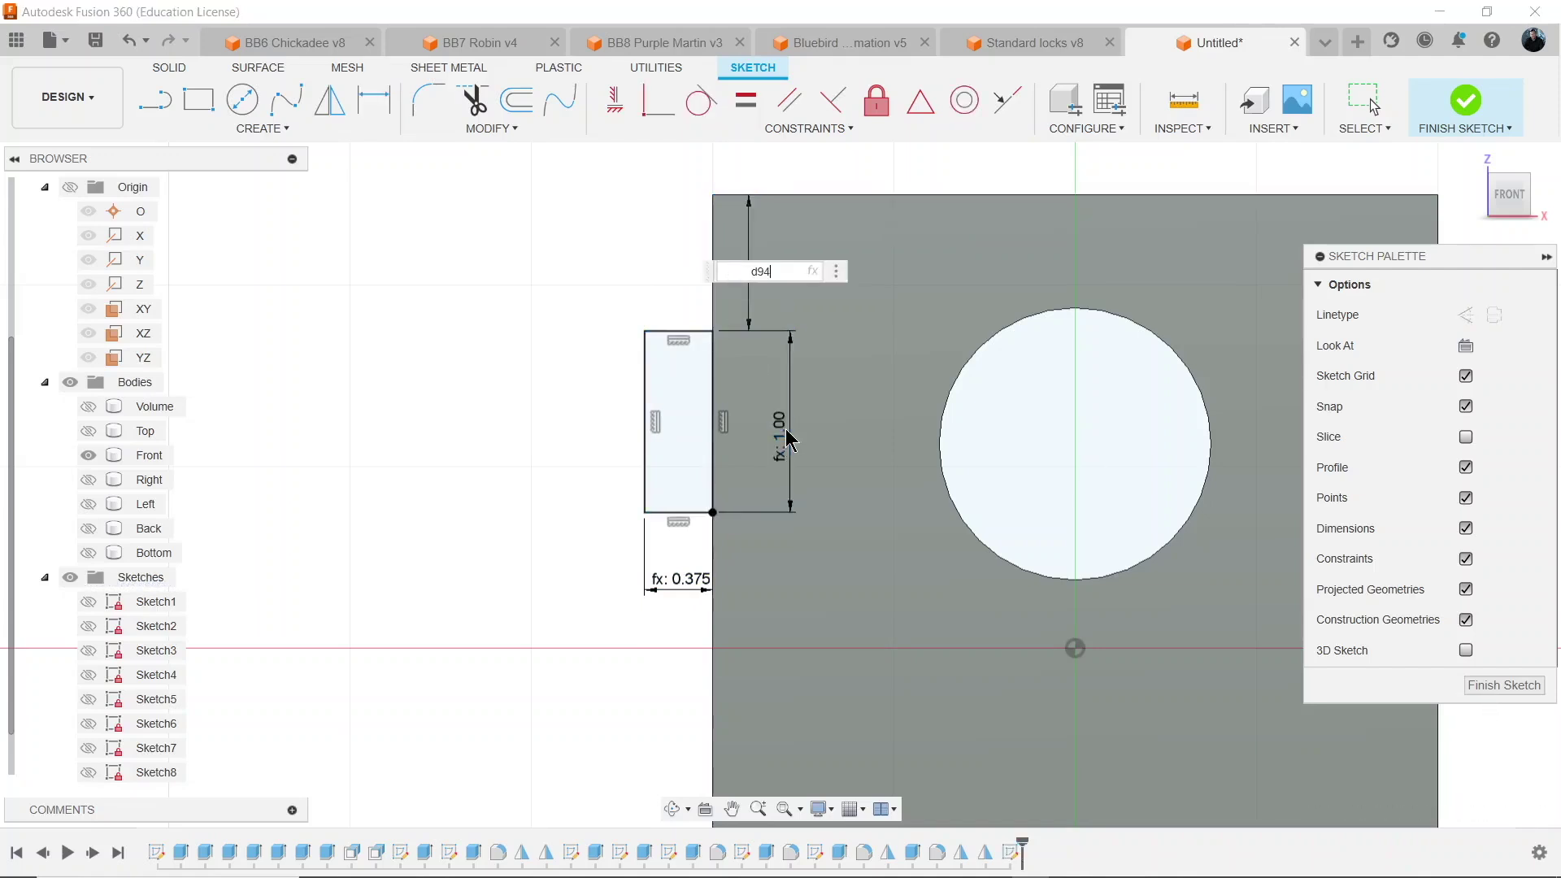
text(d94)
key(Return)
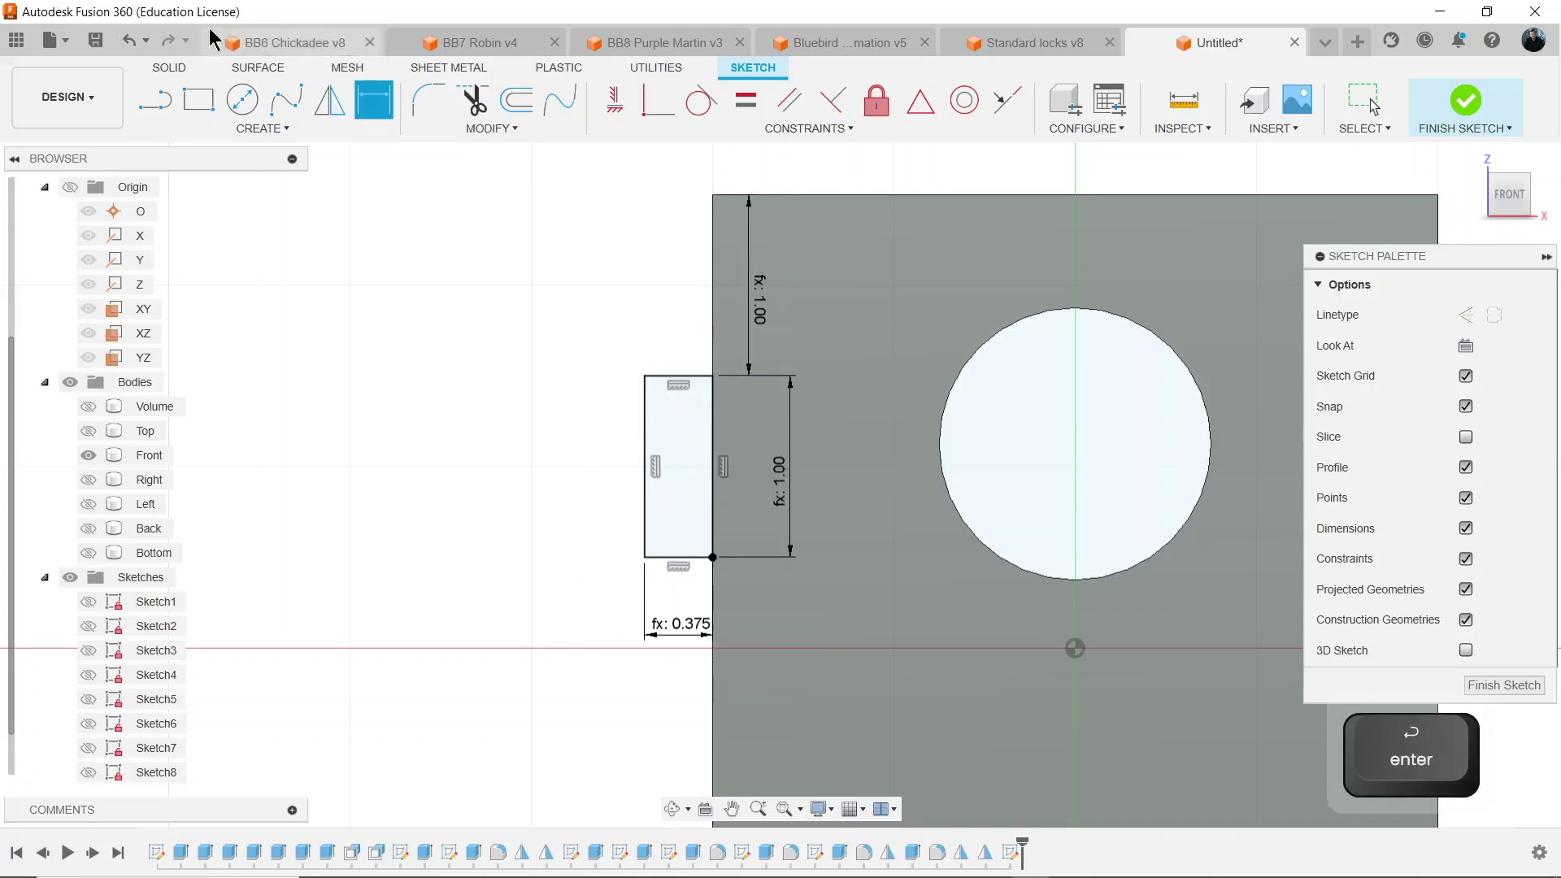
Draw a slot rectangle inside the tab with width t and height lock/2.
click(197, 100)
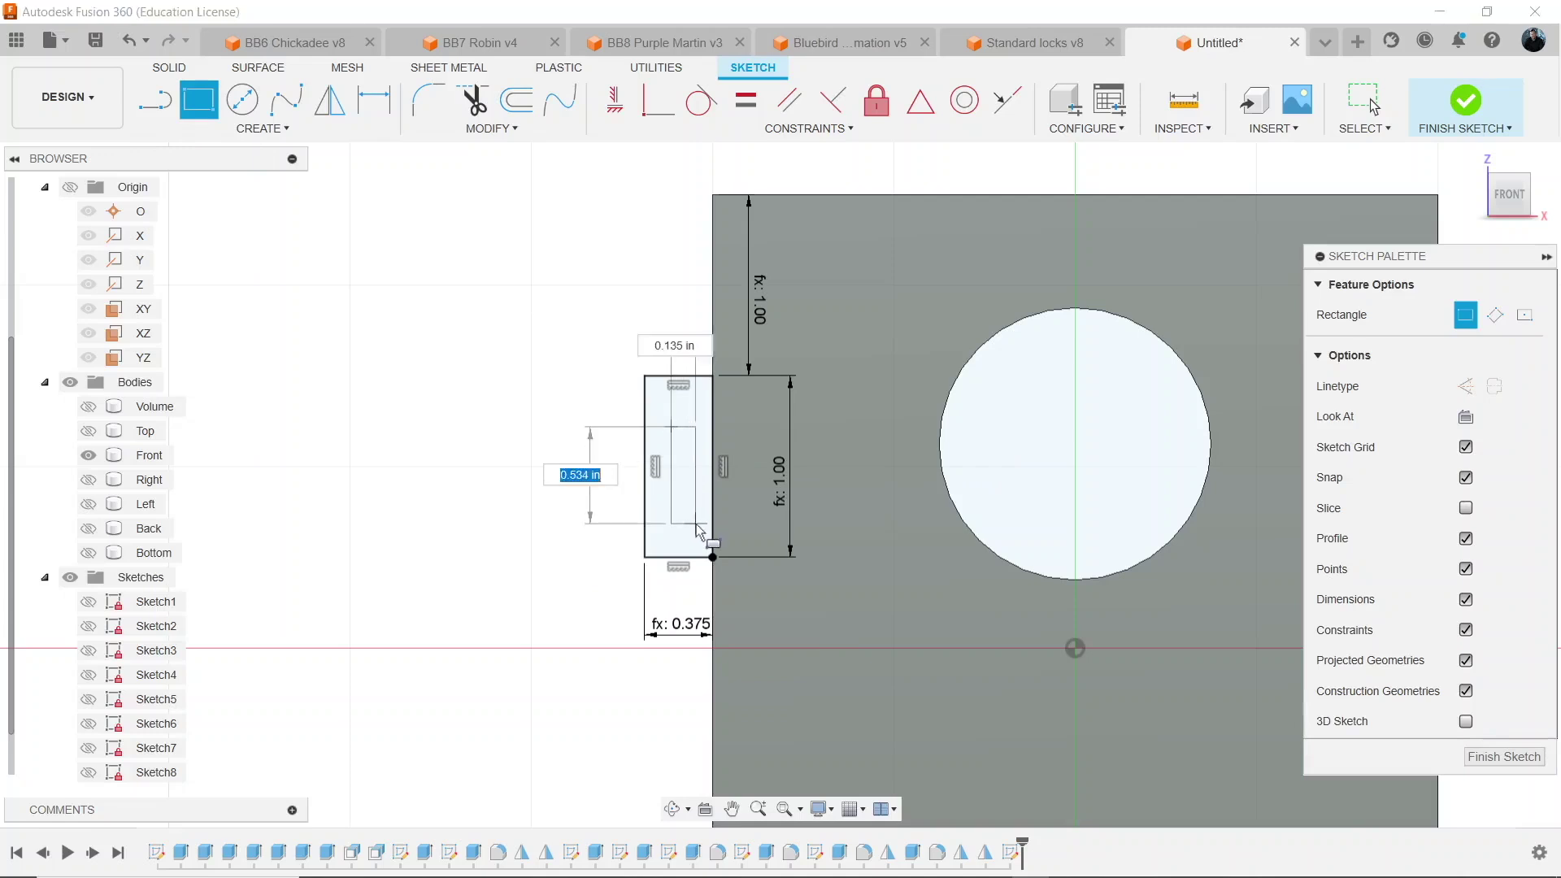
key(Tab)
text(t)
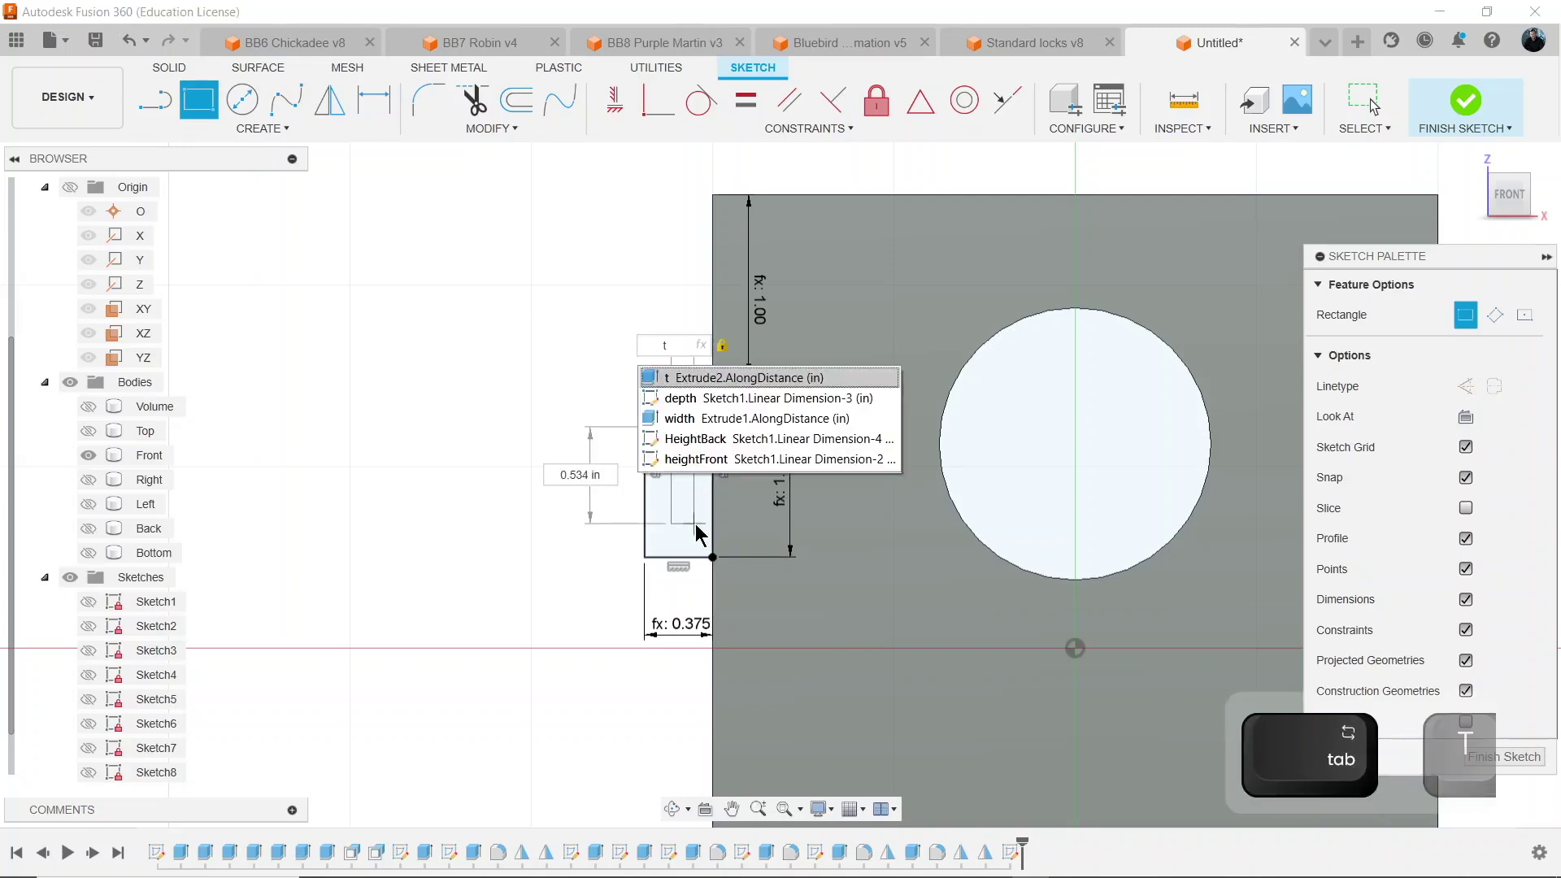
key(Tab)
text(l)
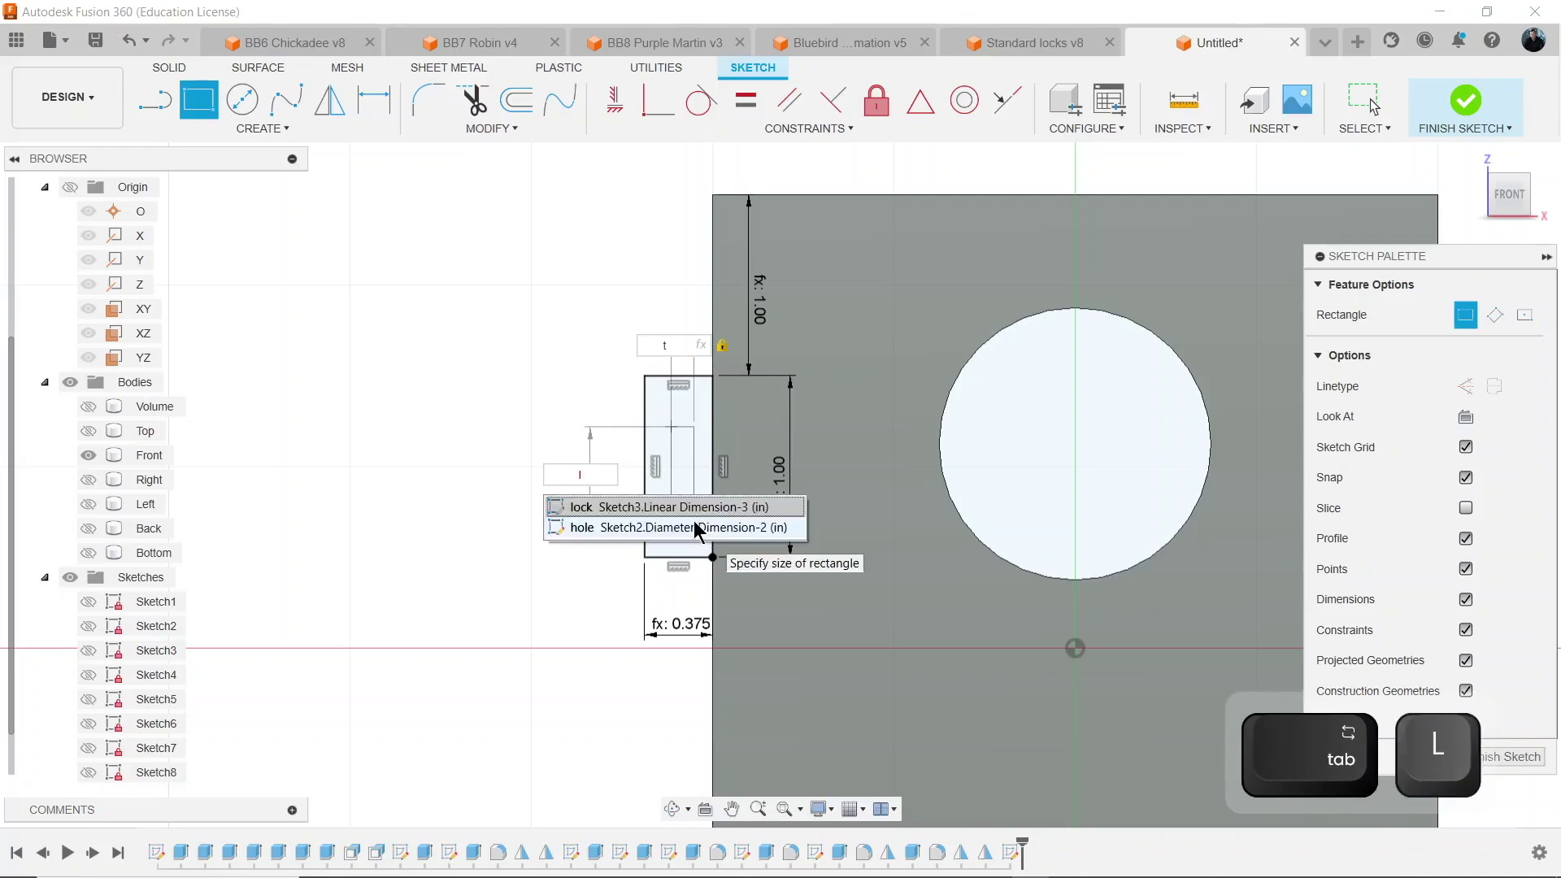
click(611, 506)
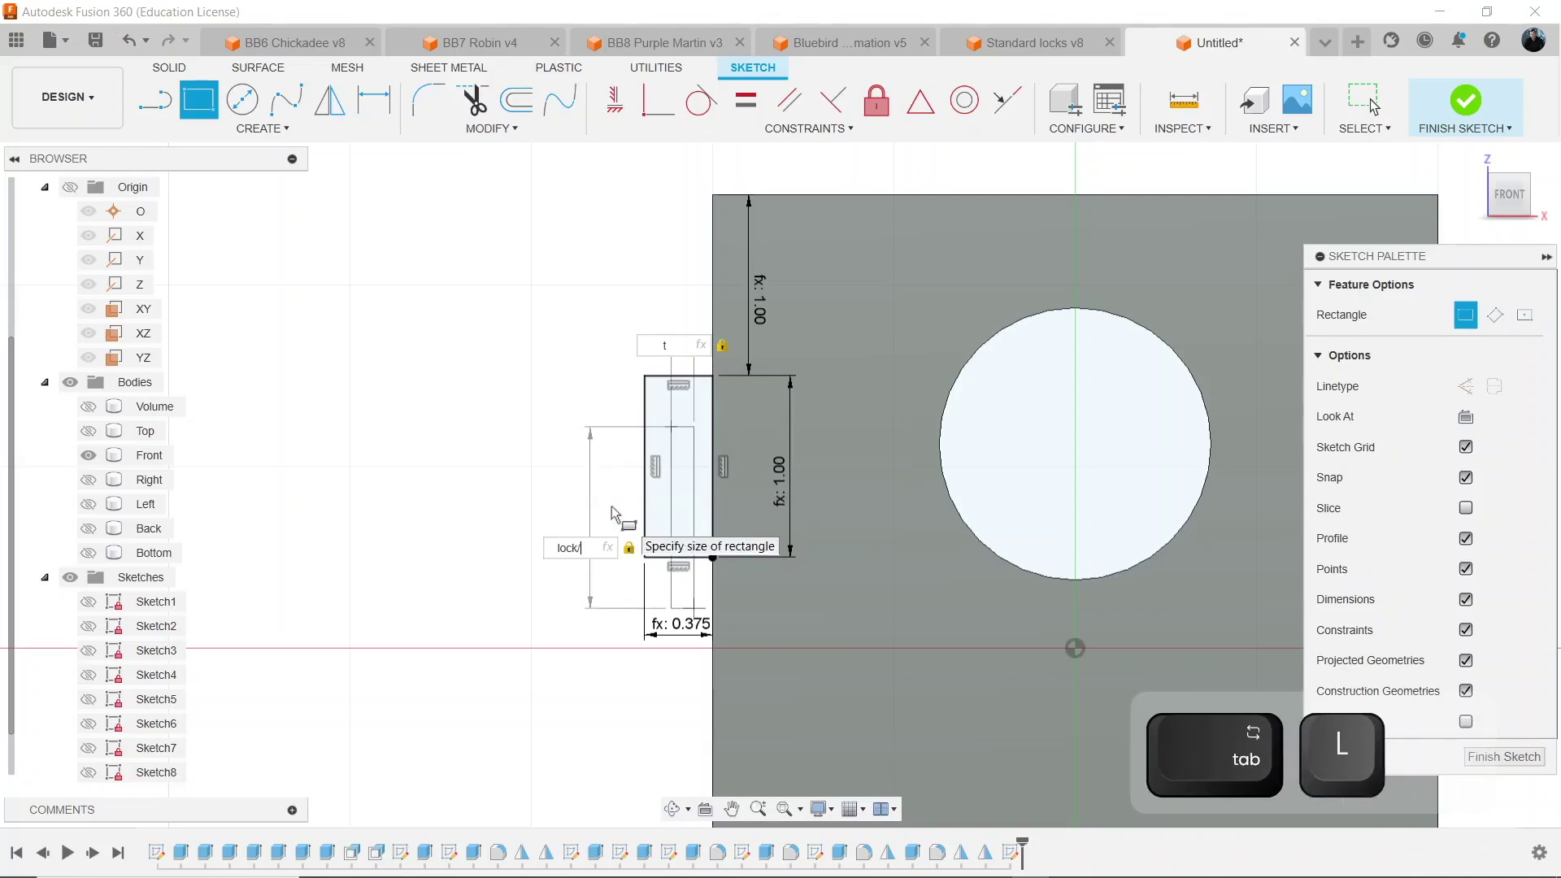
text(/2)
key(Return)
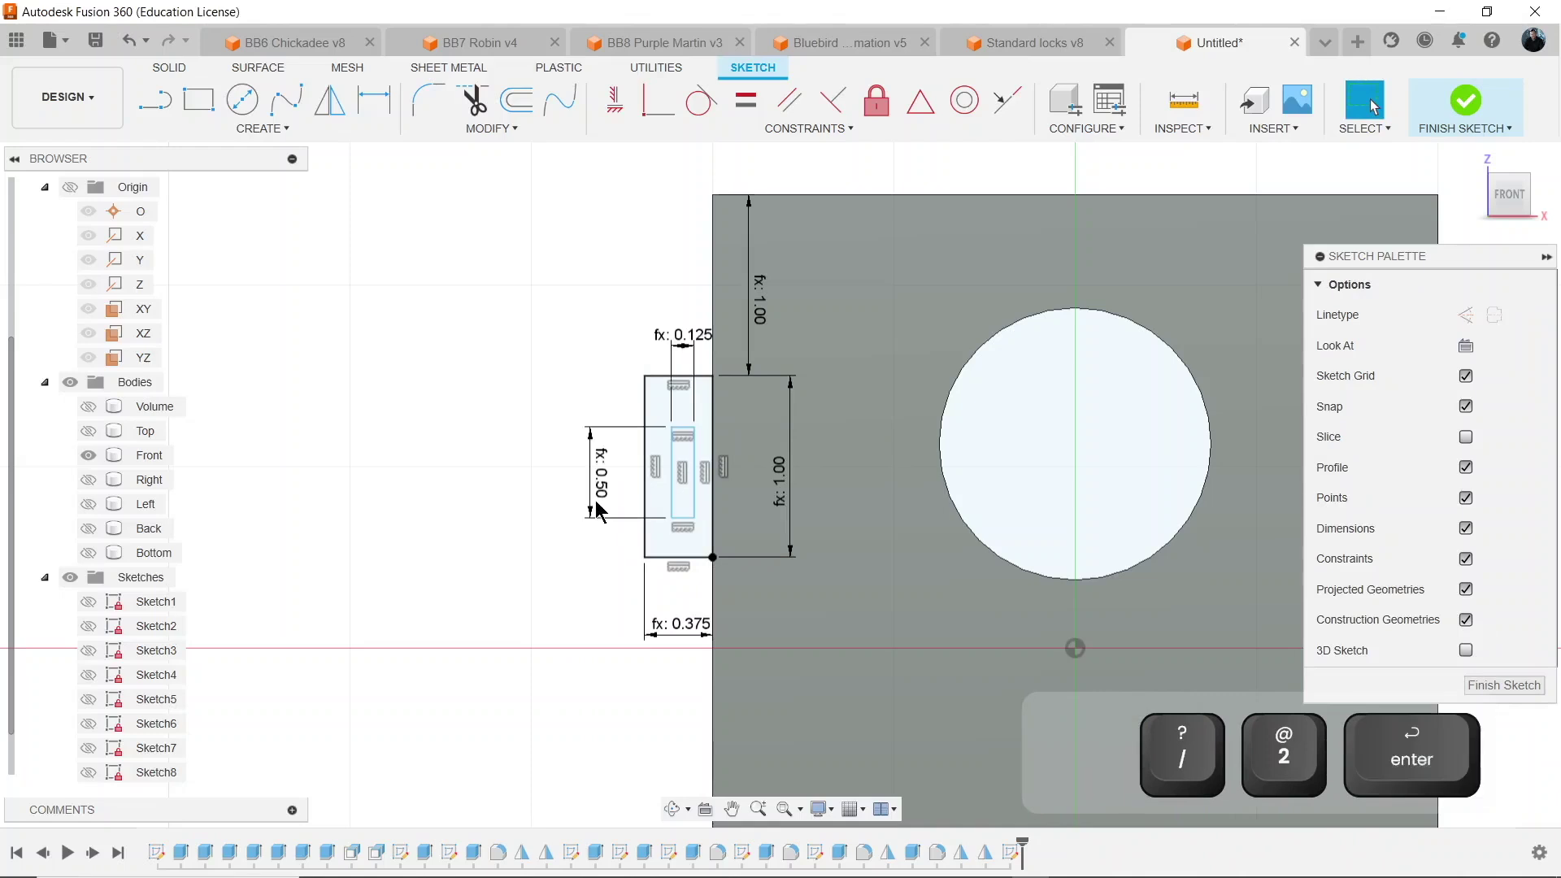
Dimension the slot's distance from the tab's top edge as d98/2, half the slot height.
scroll(599, 510, up, 3)
key(d)
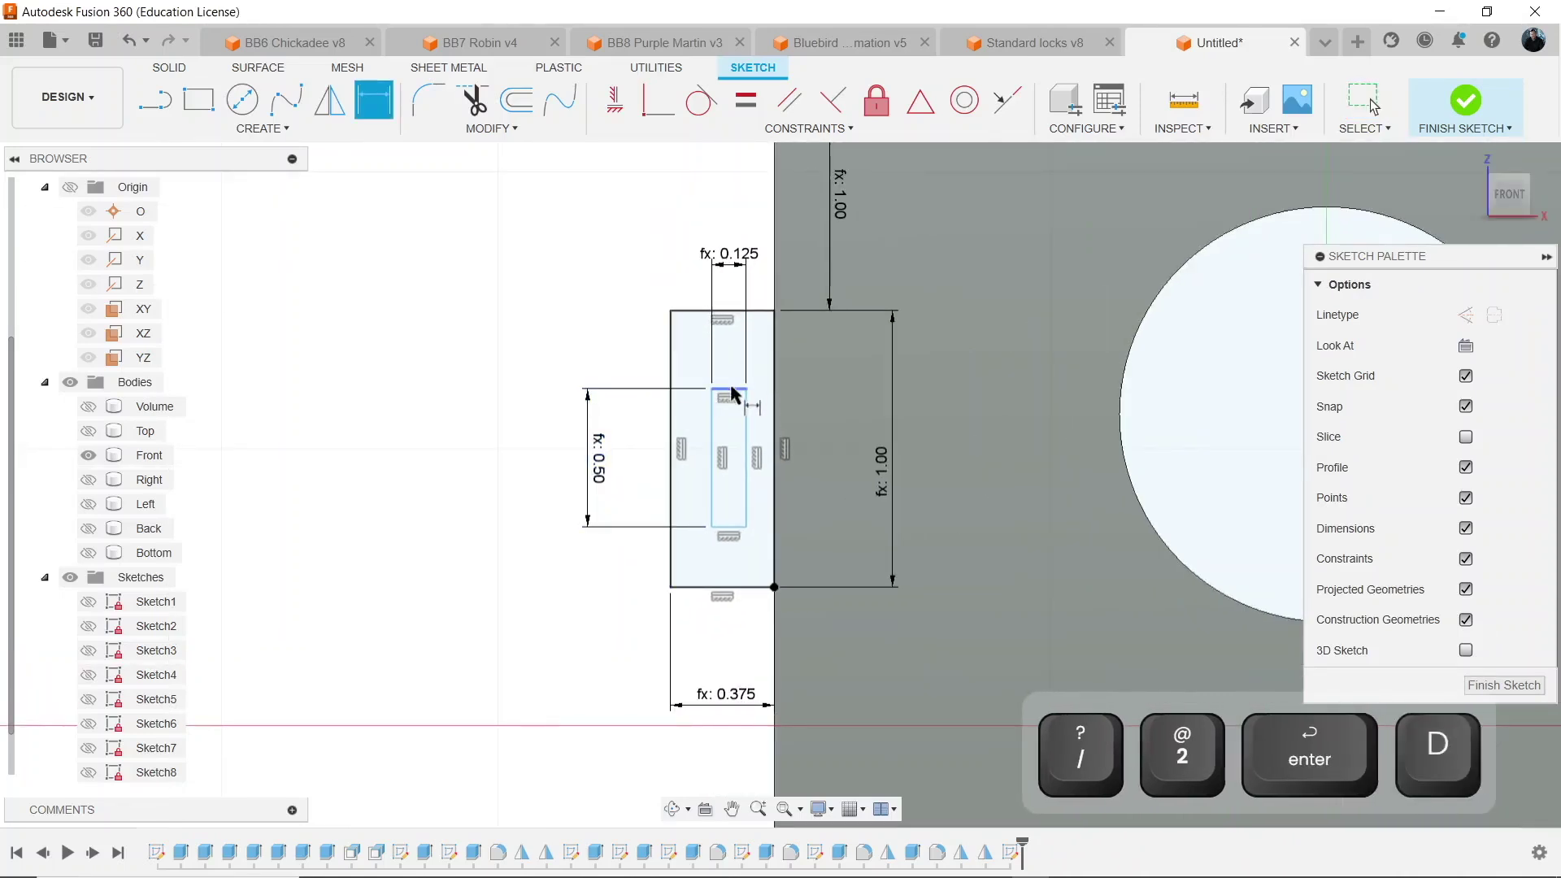
click(734, 396)
click(732, 311)
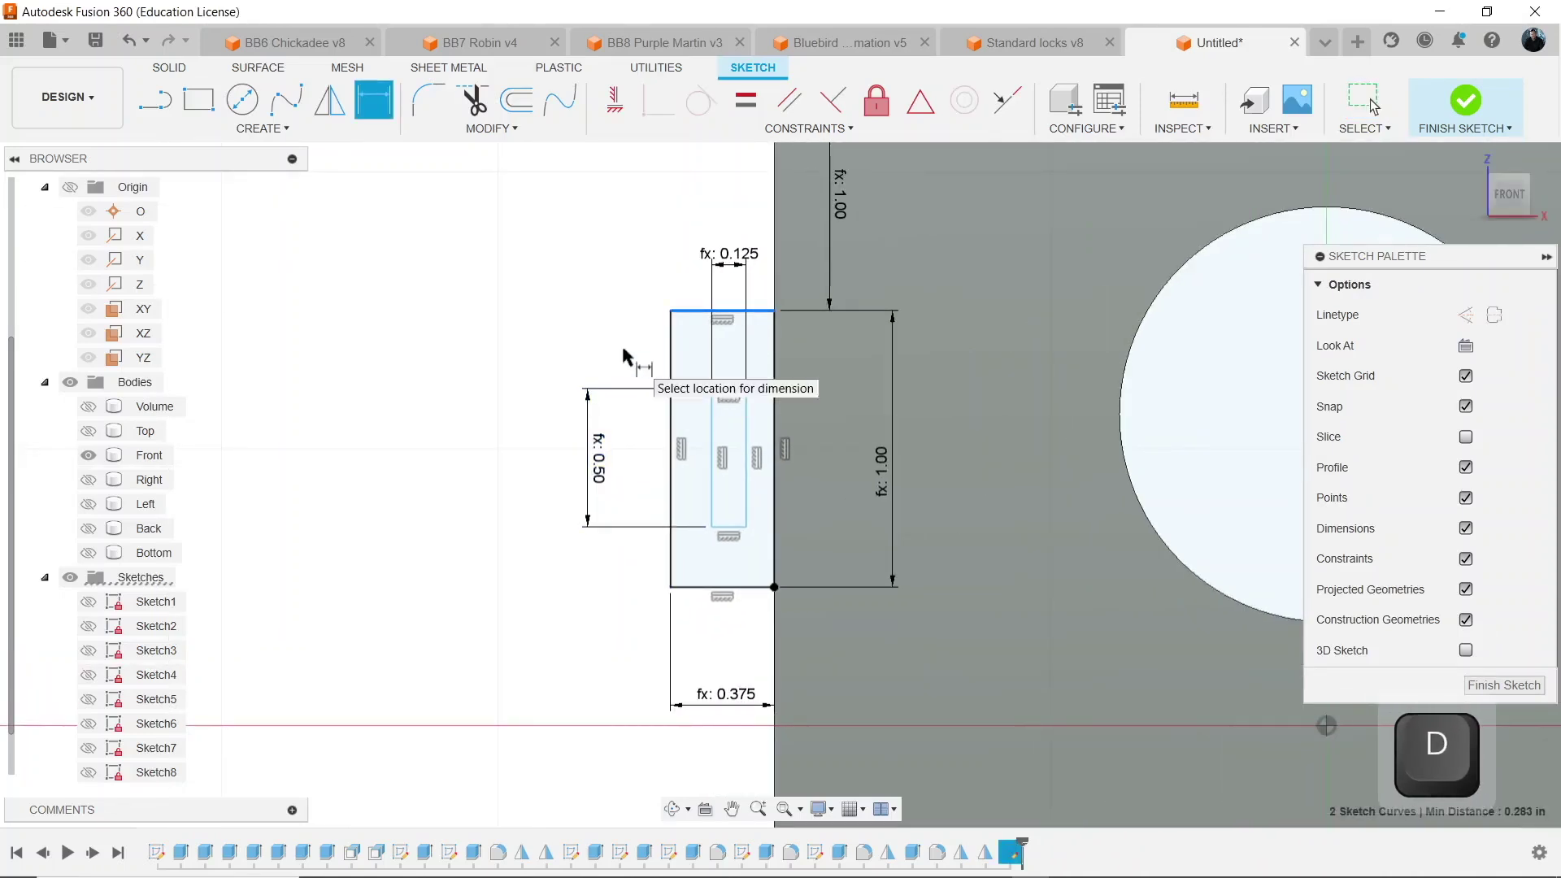
click(609, 370)
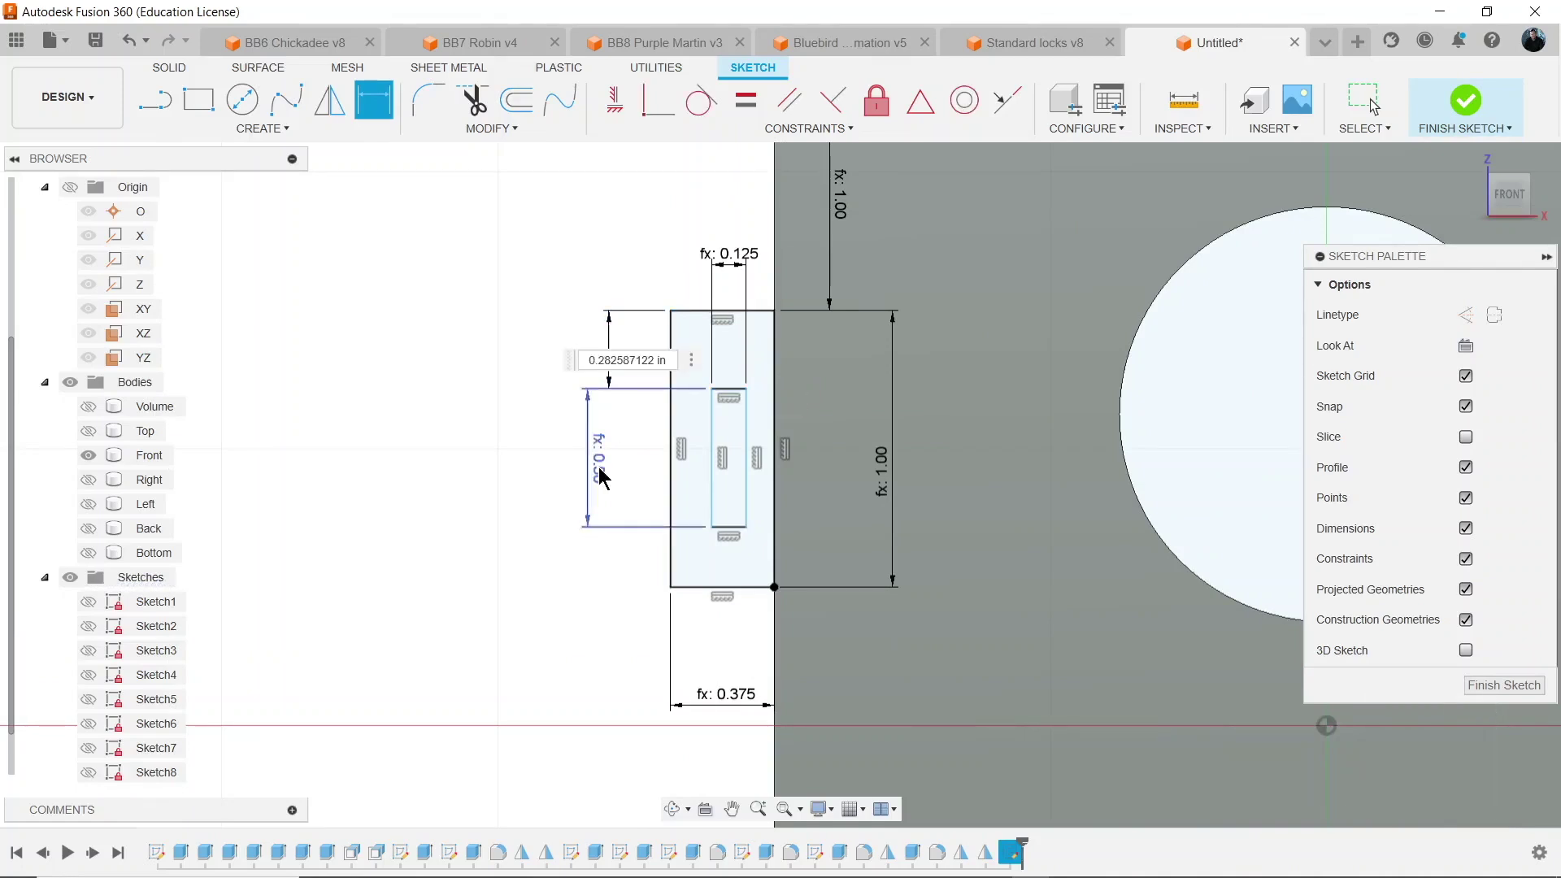
text(d98/2)
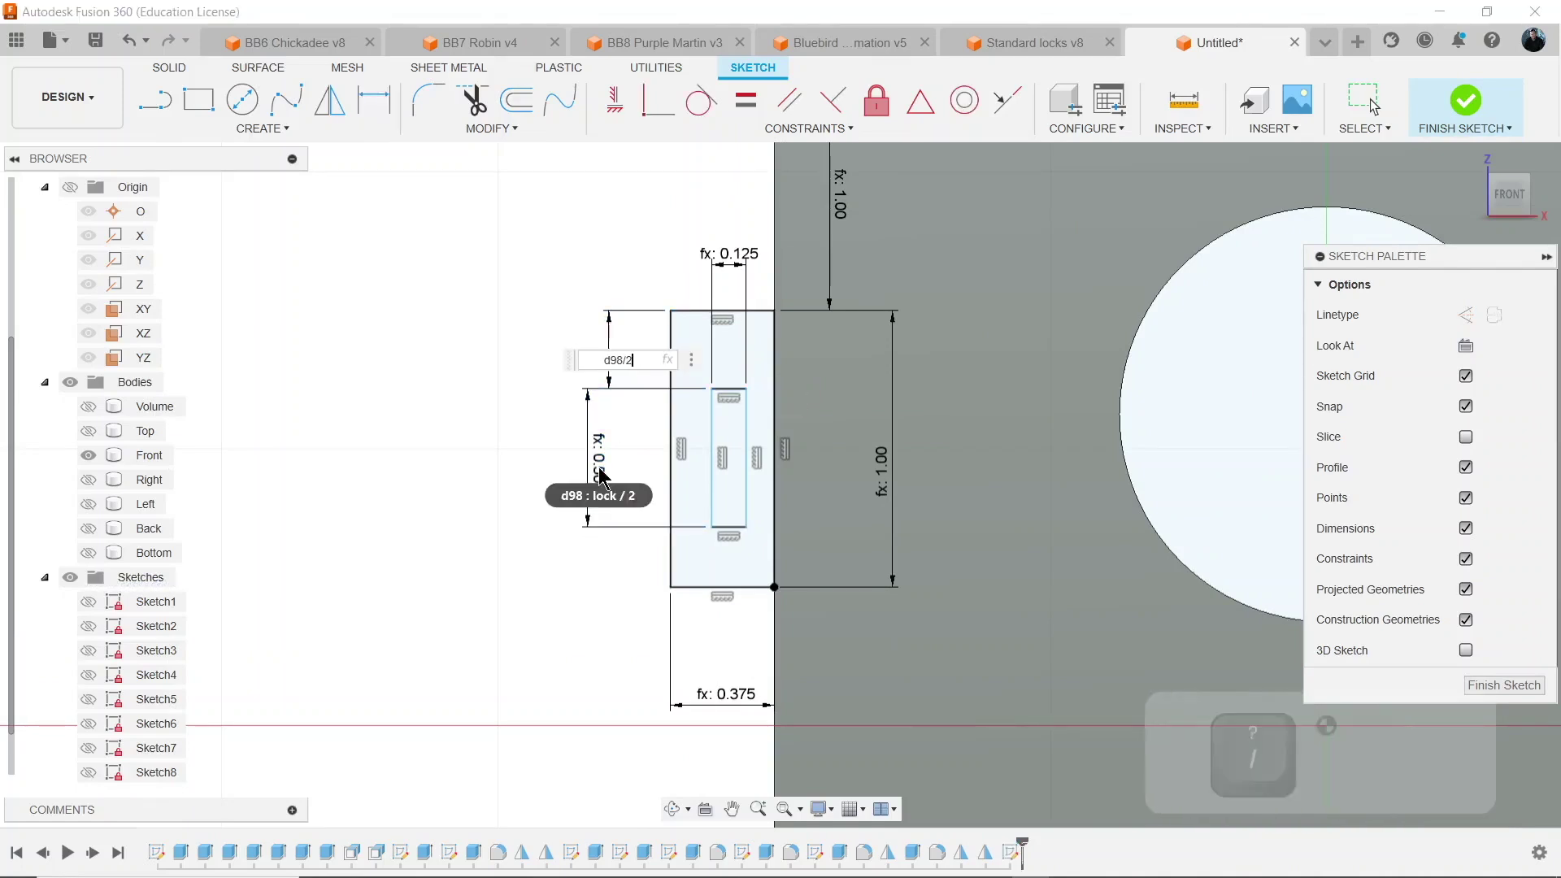
key(Return)
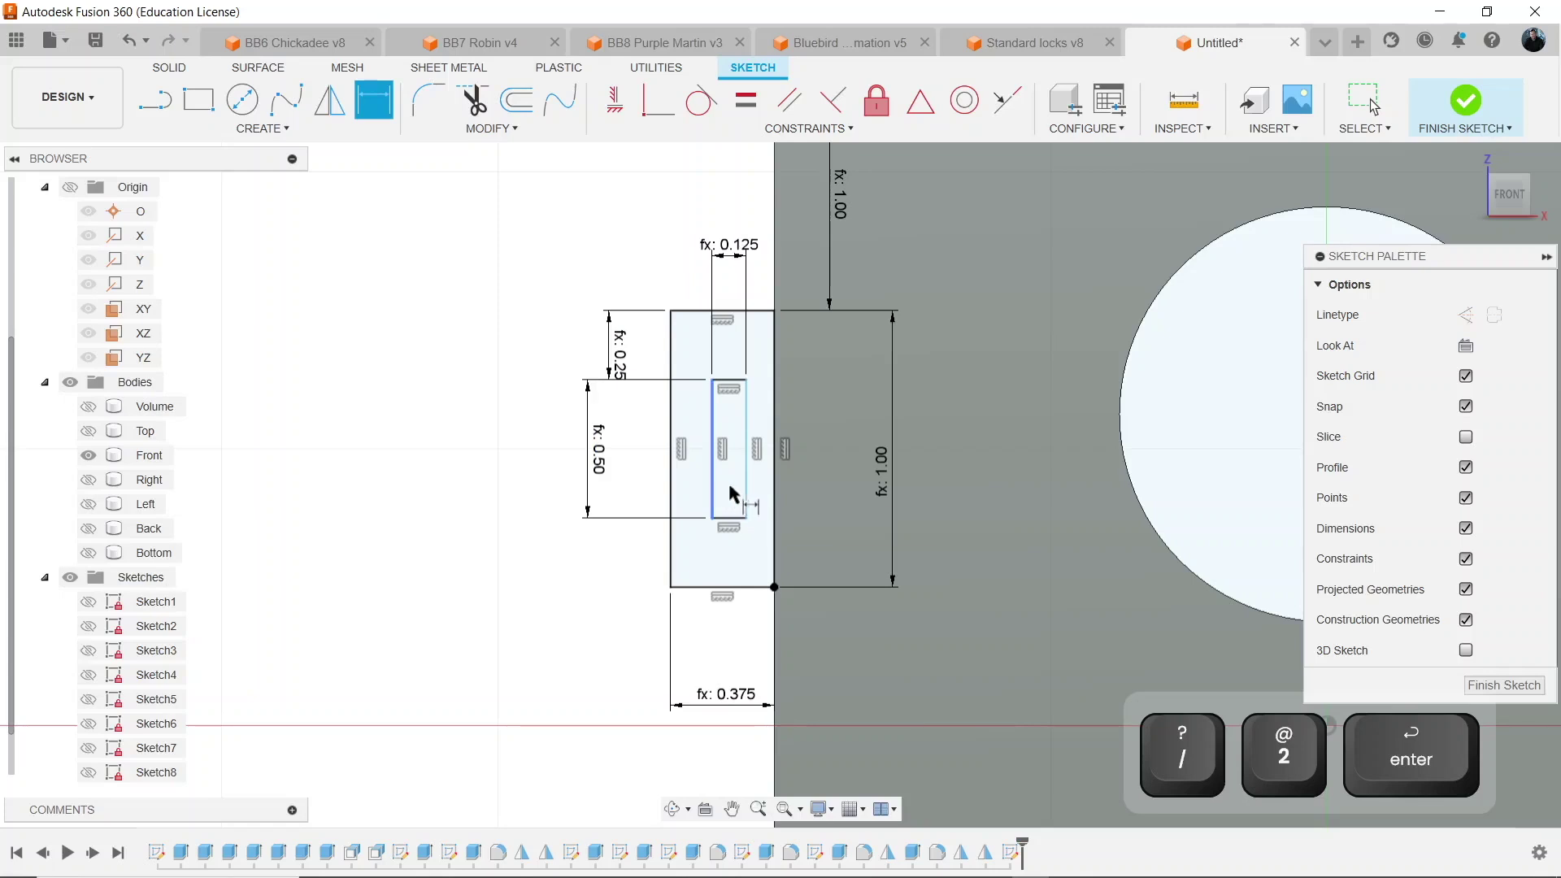
Dimension the gap between the slot's right side and the panel's left edge as t, and finish the sketch.
click(743, 497)
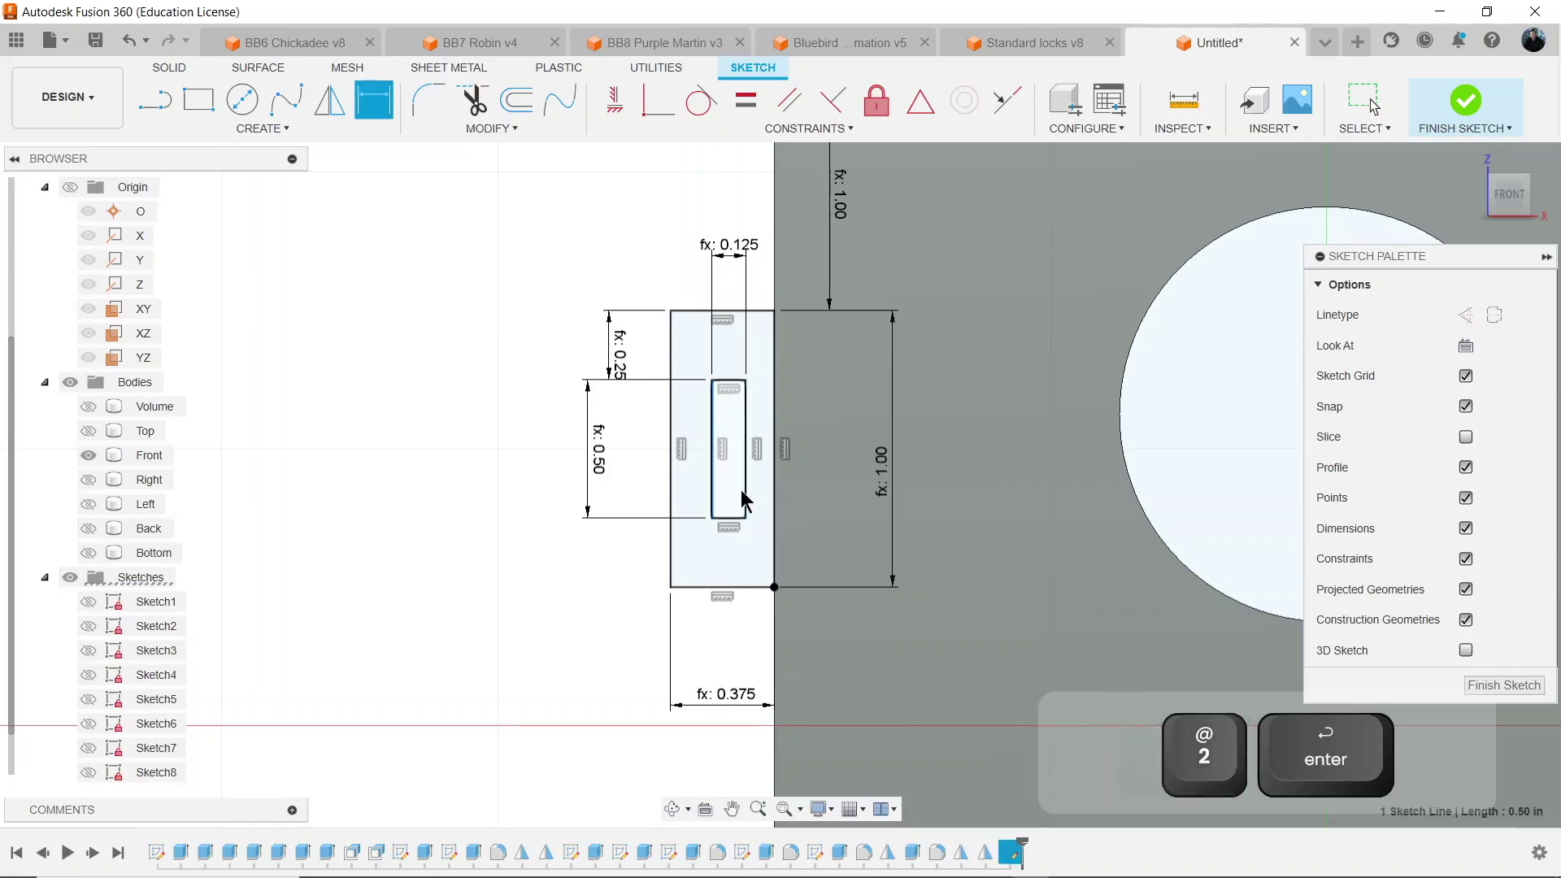
key(Escape)
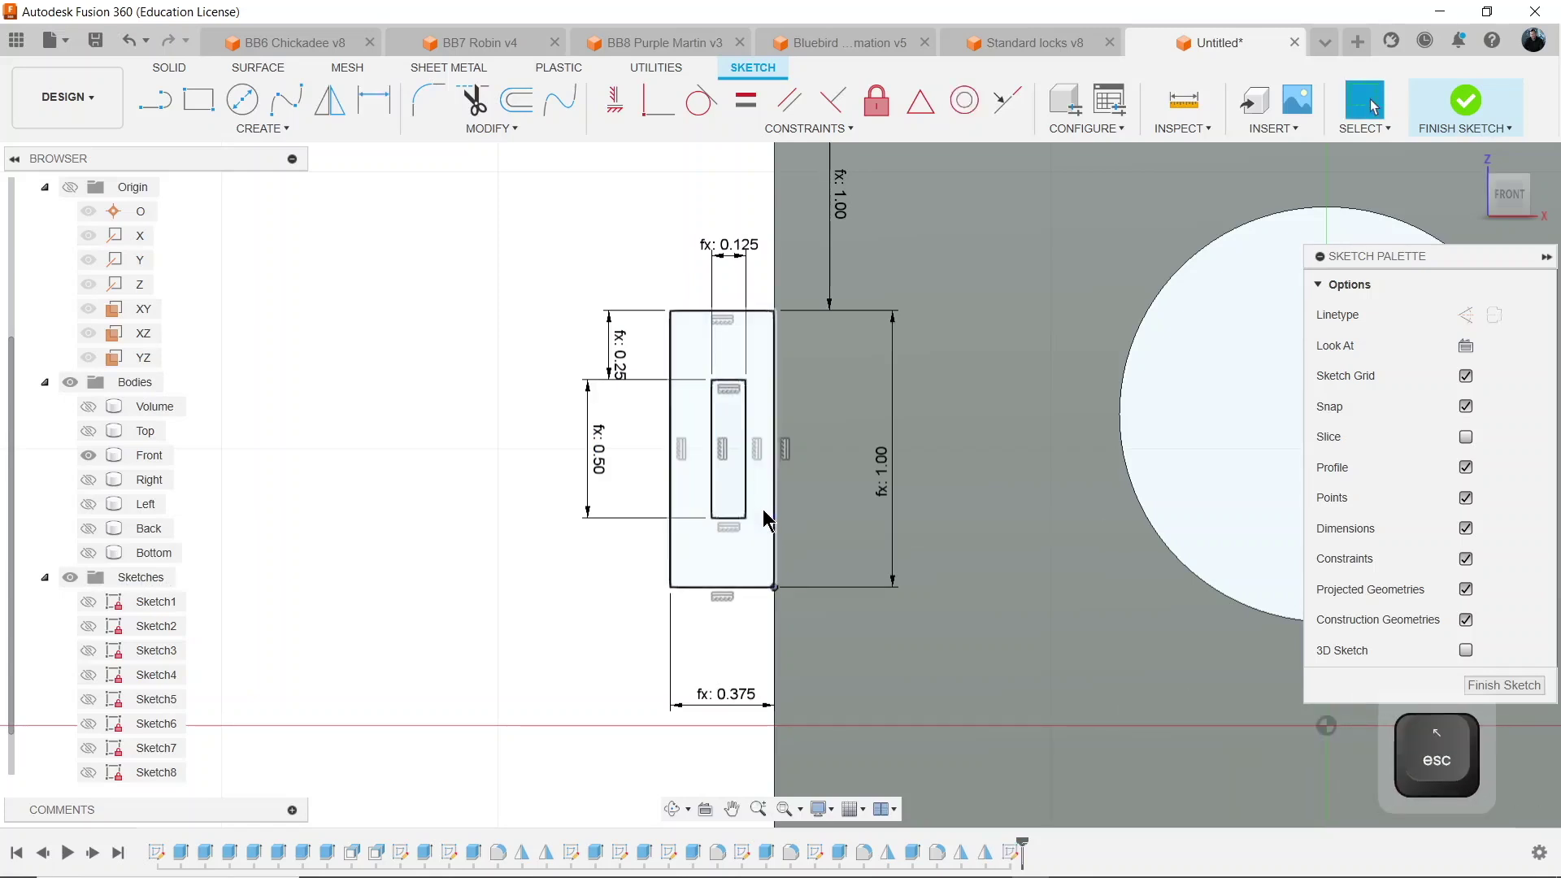
key(d)
click(746, 498)
click(768, 557)
click(743, 635)
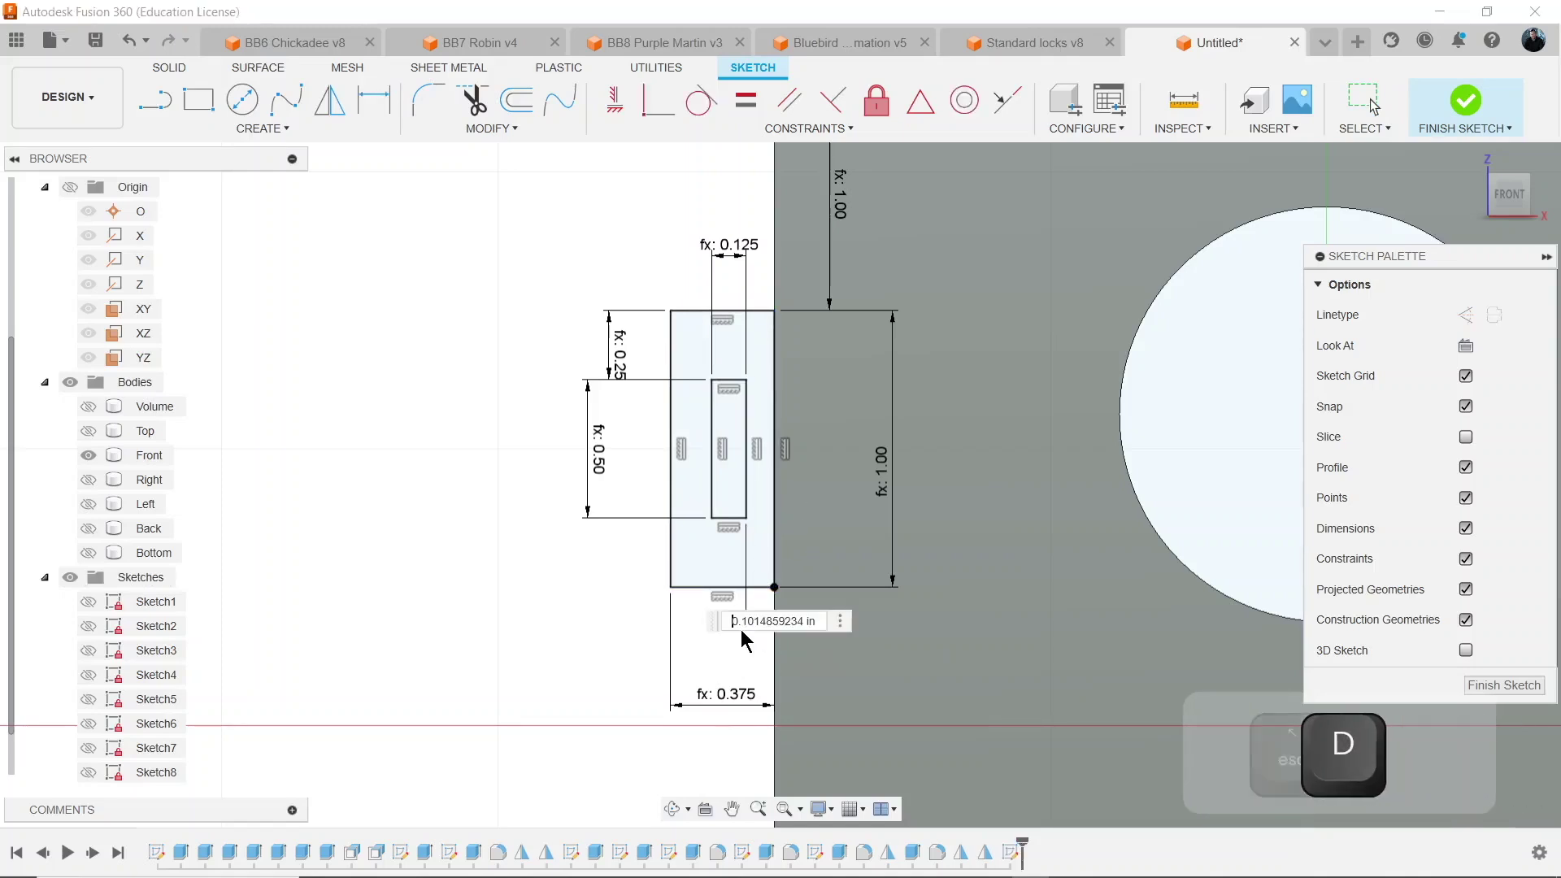
text(t)
key(Return)
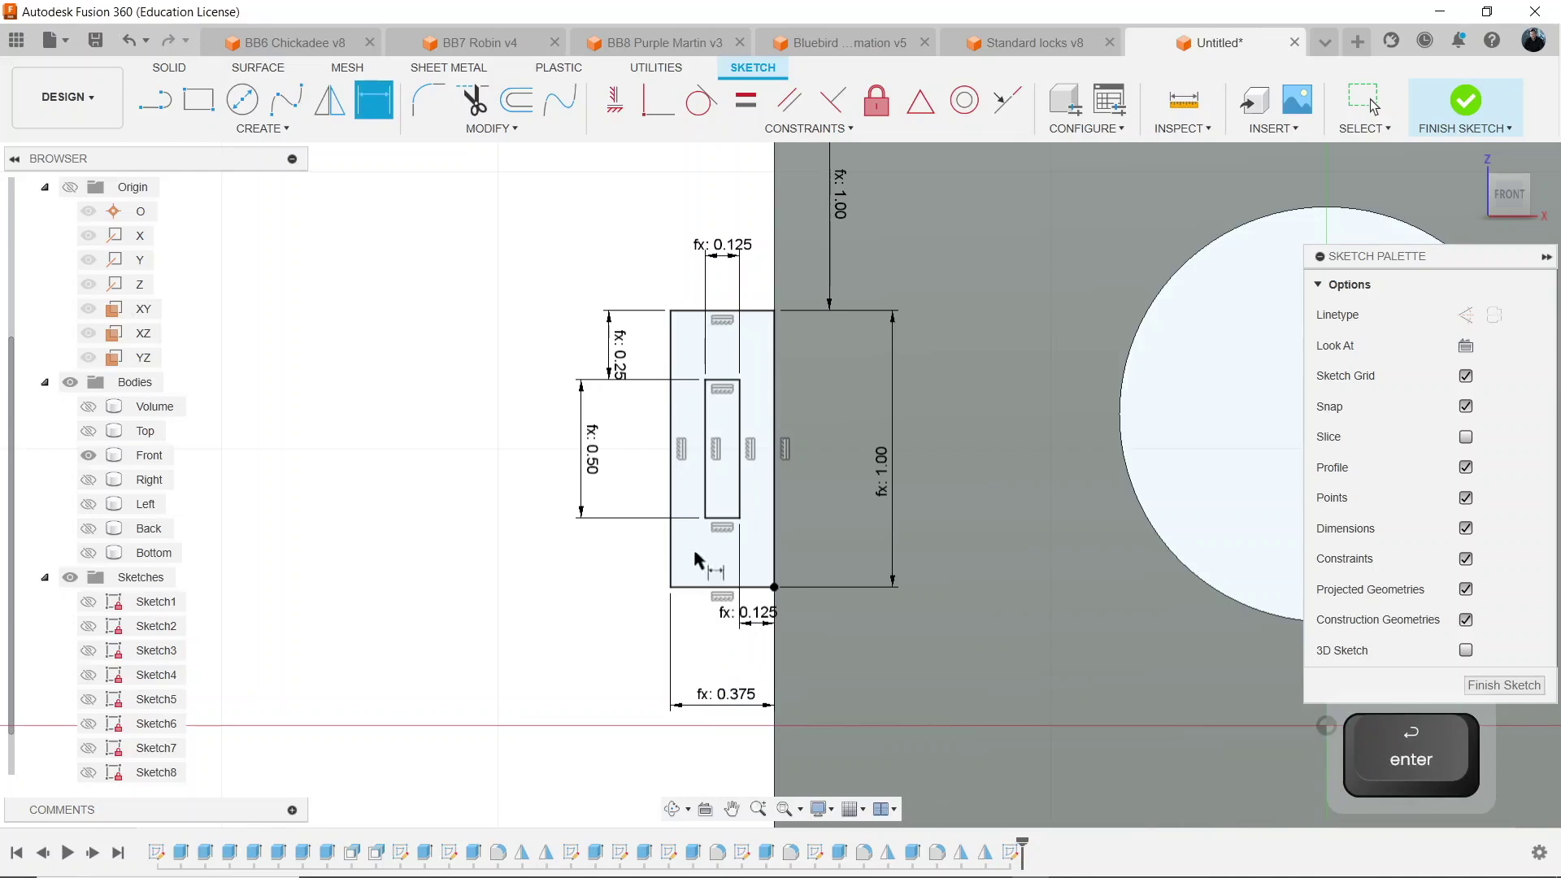
click(1469, 104)
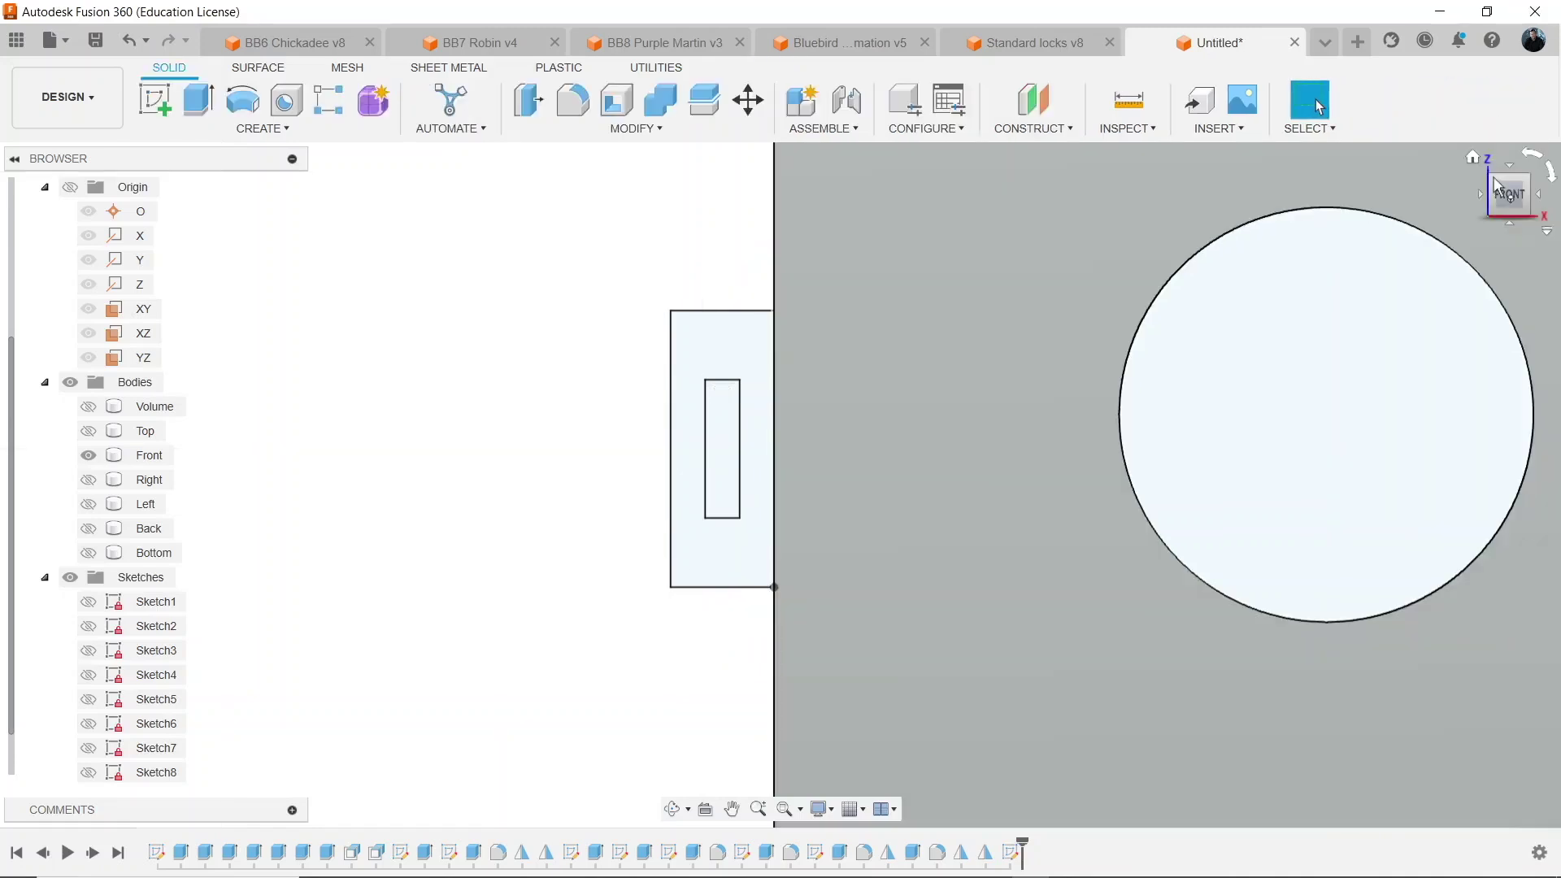
Extrude the tab profile around the slot by -t, joining it to the front panel.
key(e)
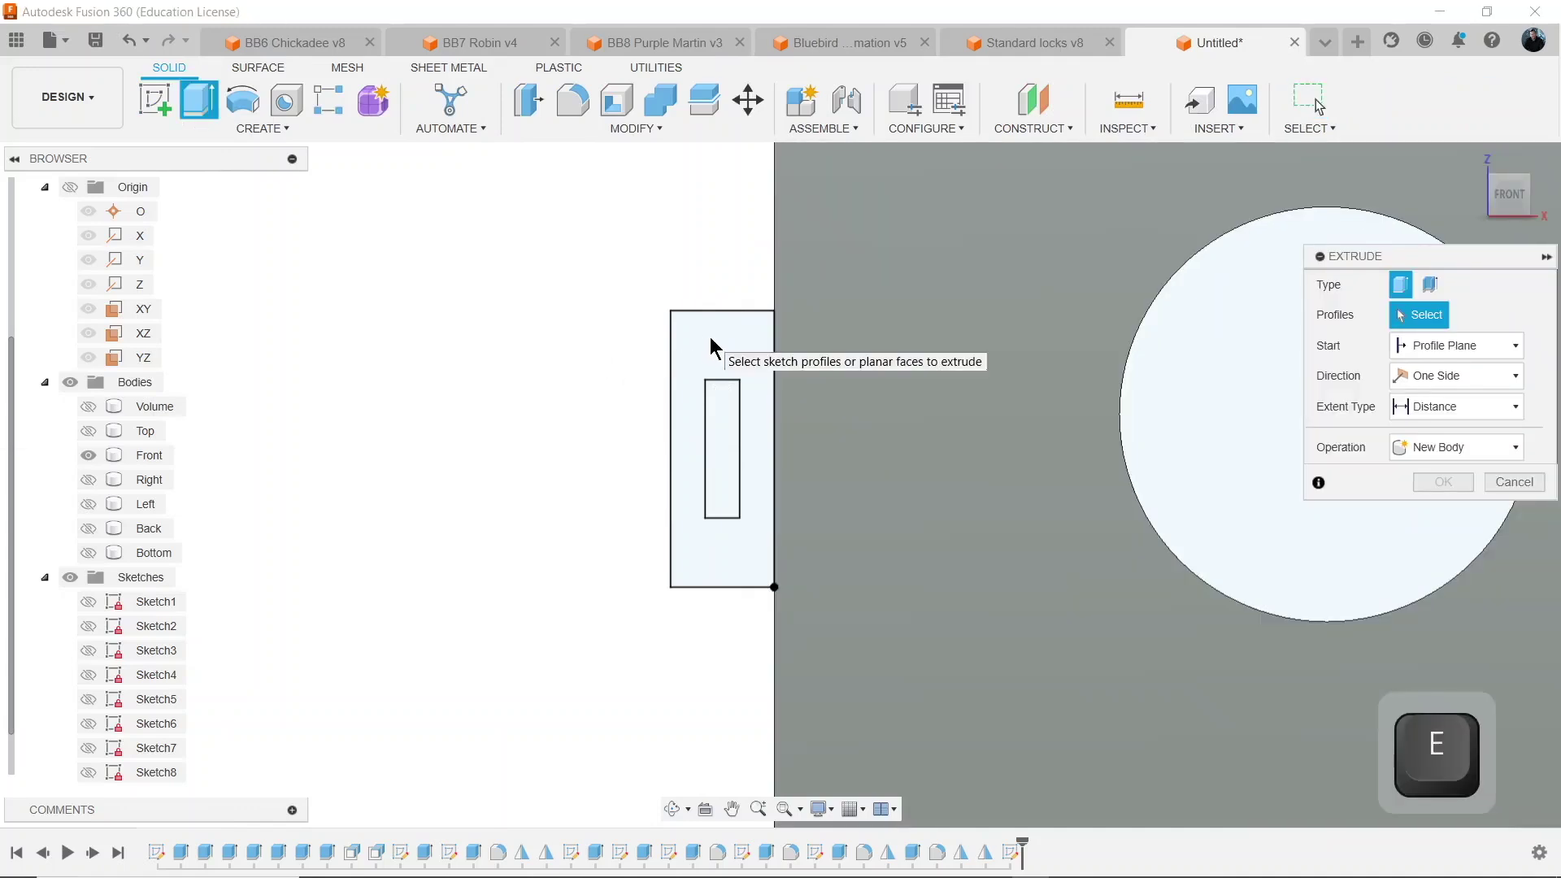
click(710, 339)
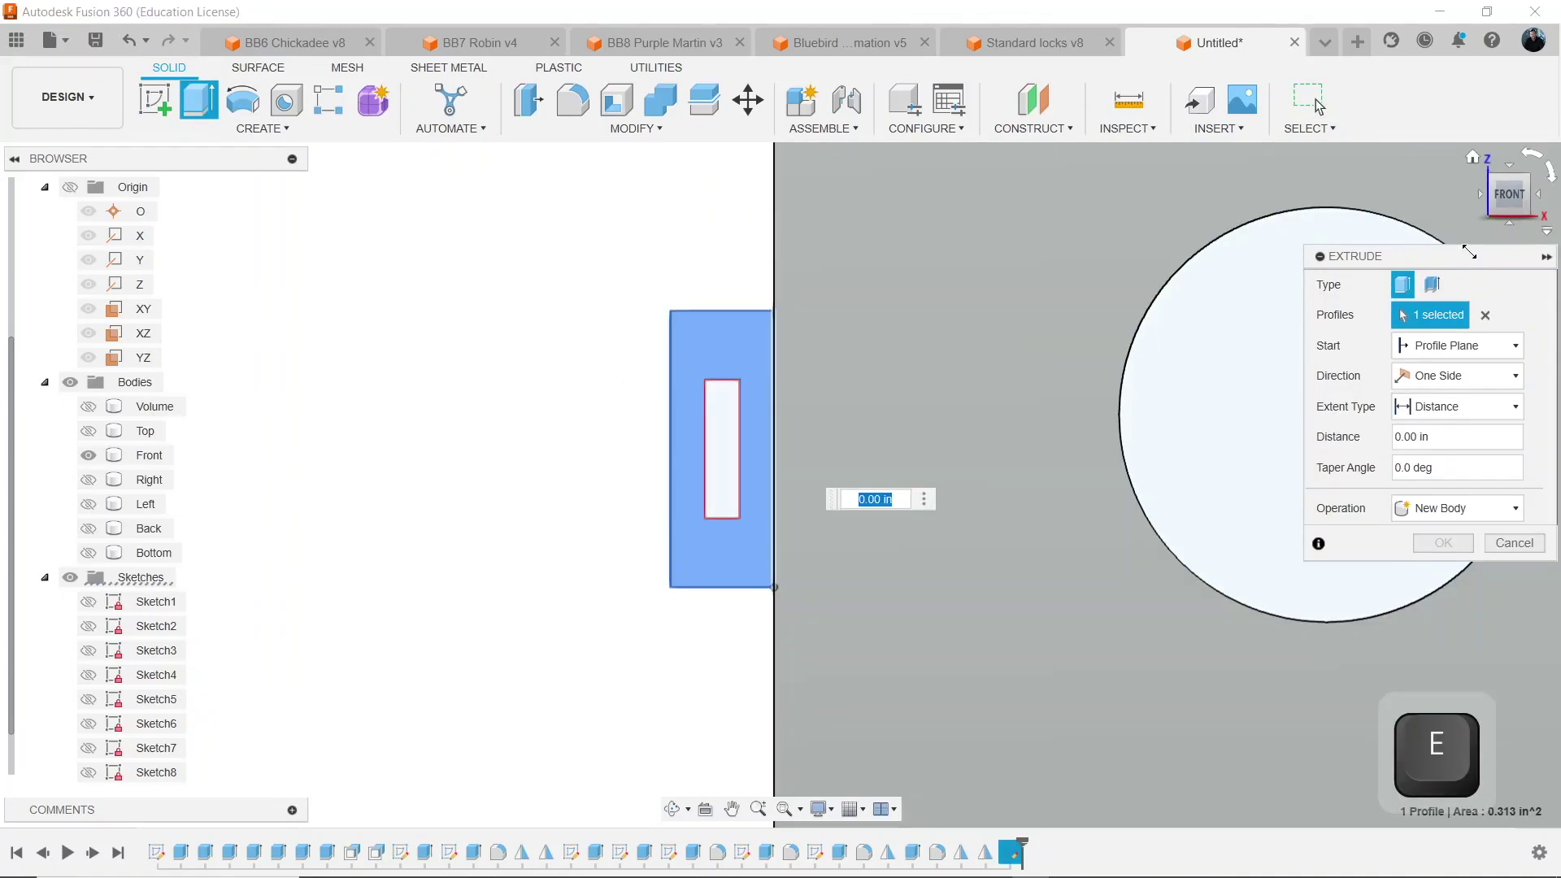
text(-t)
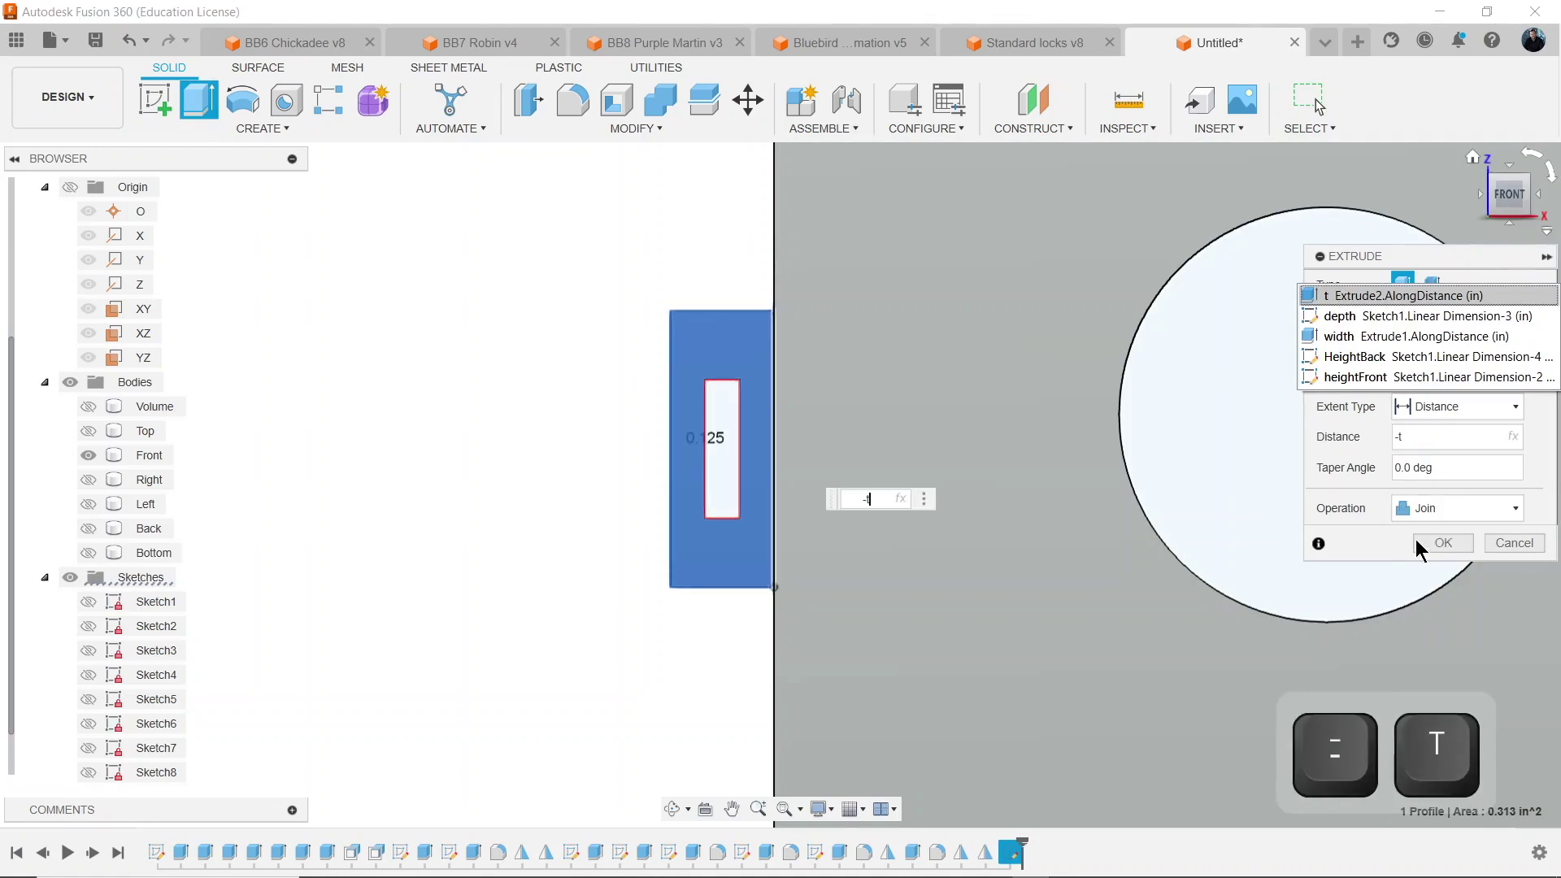
click(1418, 539)
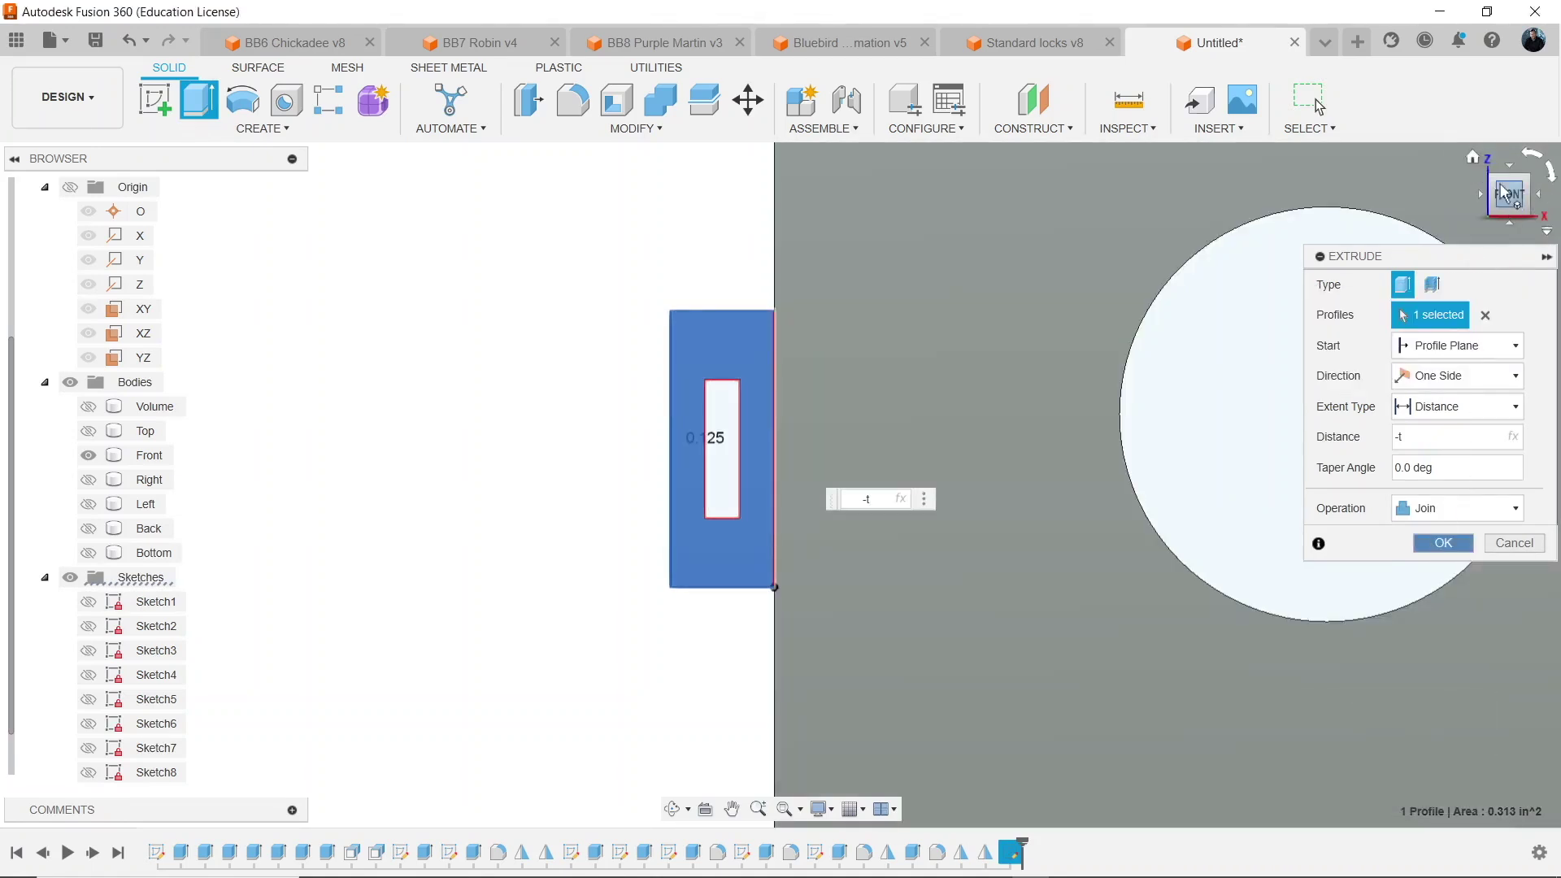
click(1466, 542)
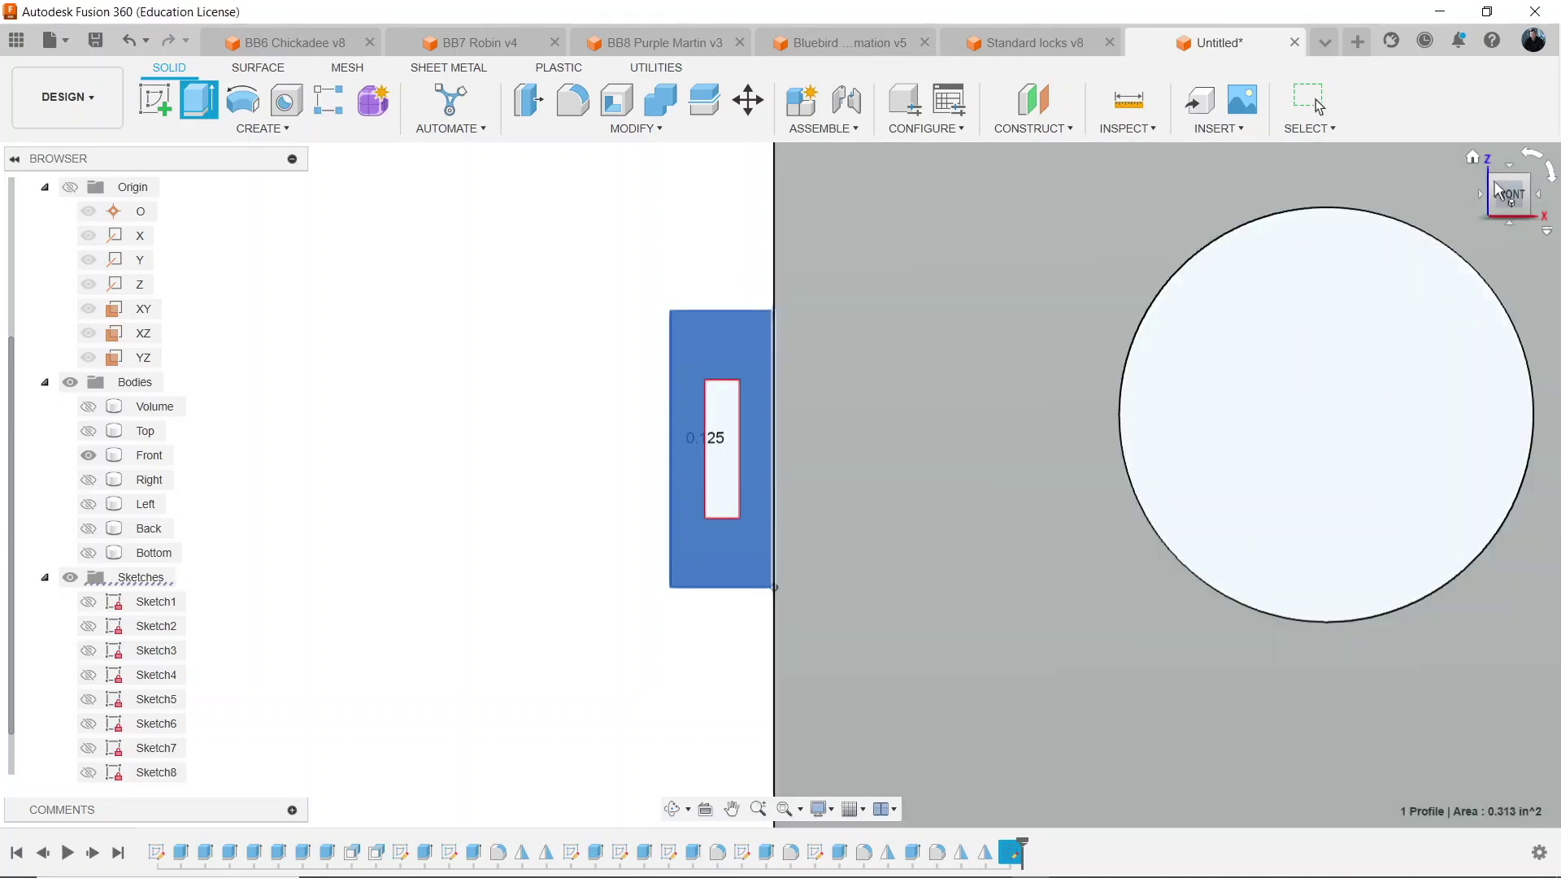
Fillet the tab's two outer corner edges with radius t.
shift+middle_drag(1520, 209, 510, 119)
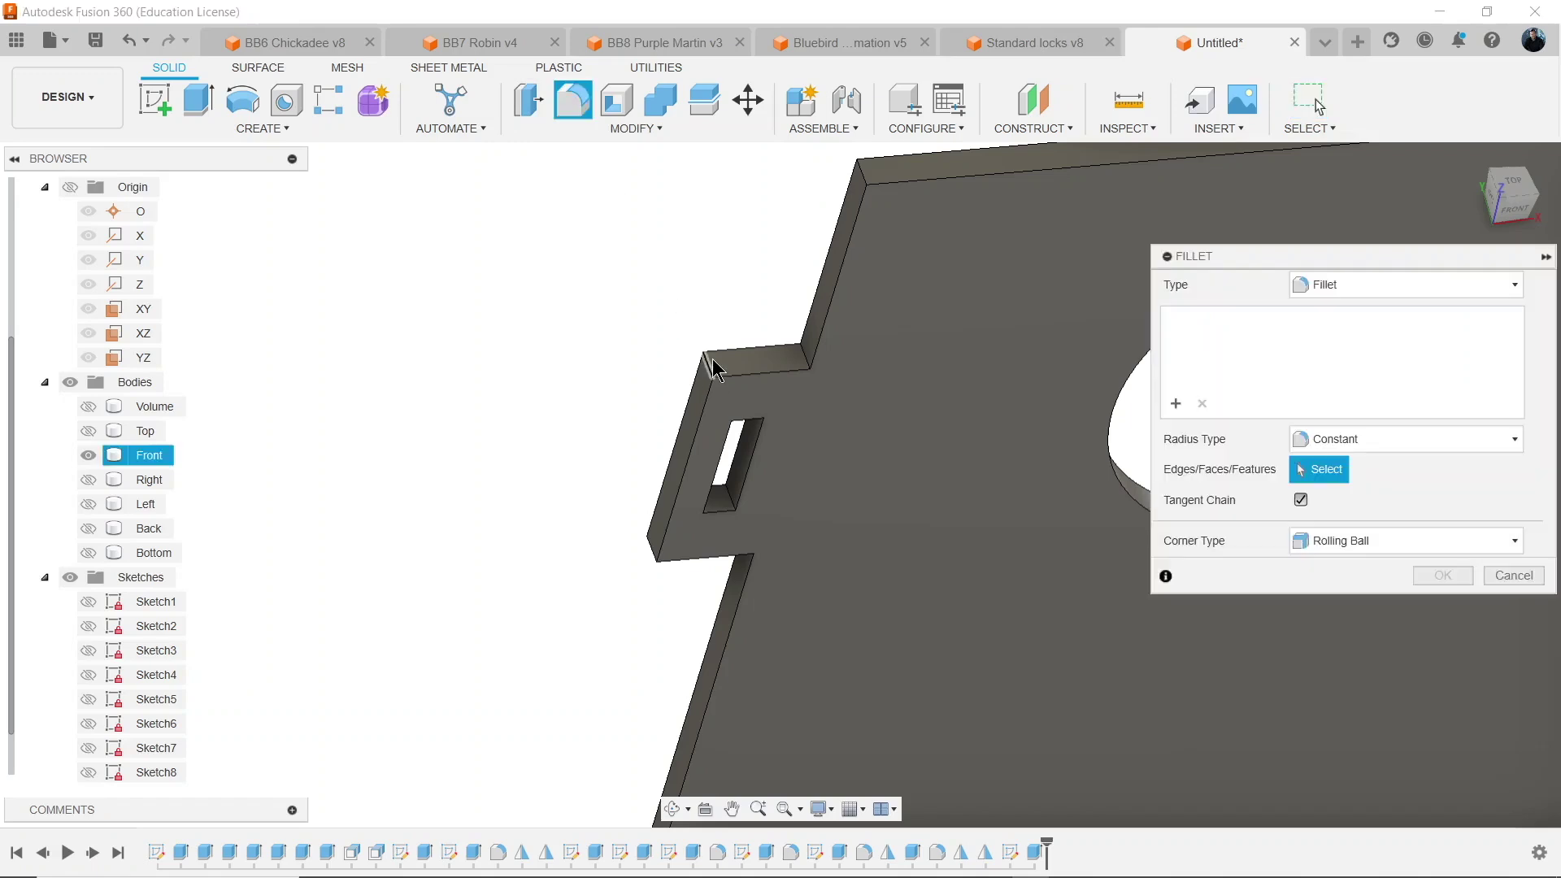
click(649, 544)
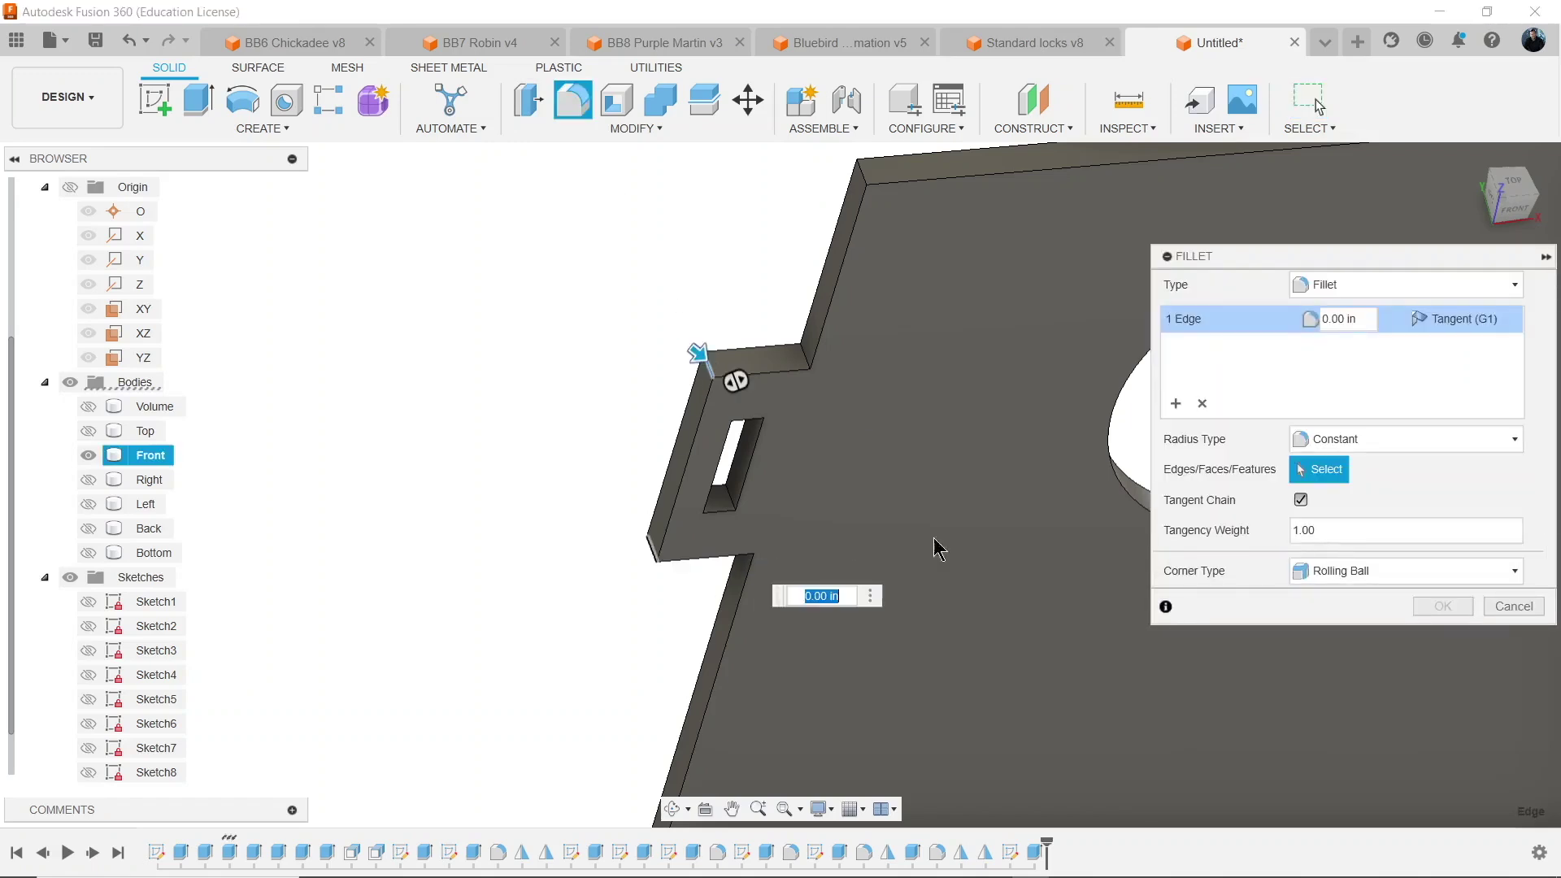
text(t)
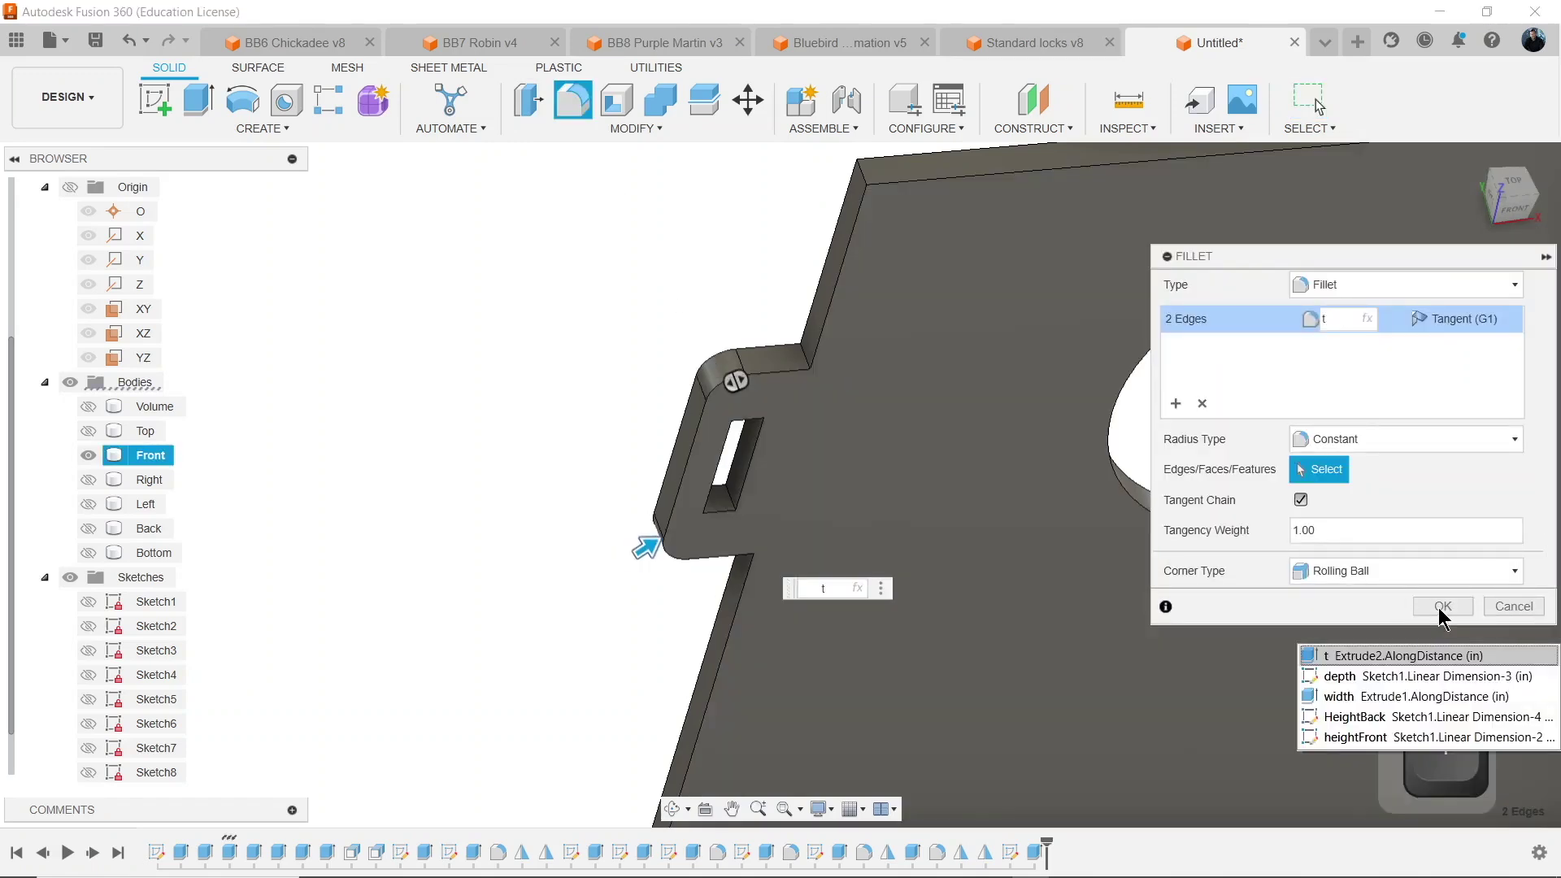
click(1441, 607)
Mirror the tab's extrude and fillet features across the YZ plane to the panel's other side.
scroll(985, 418, down, 5)
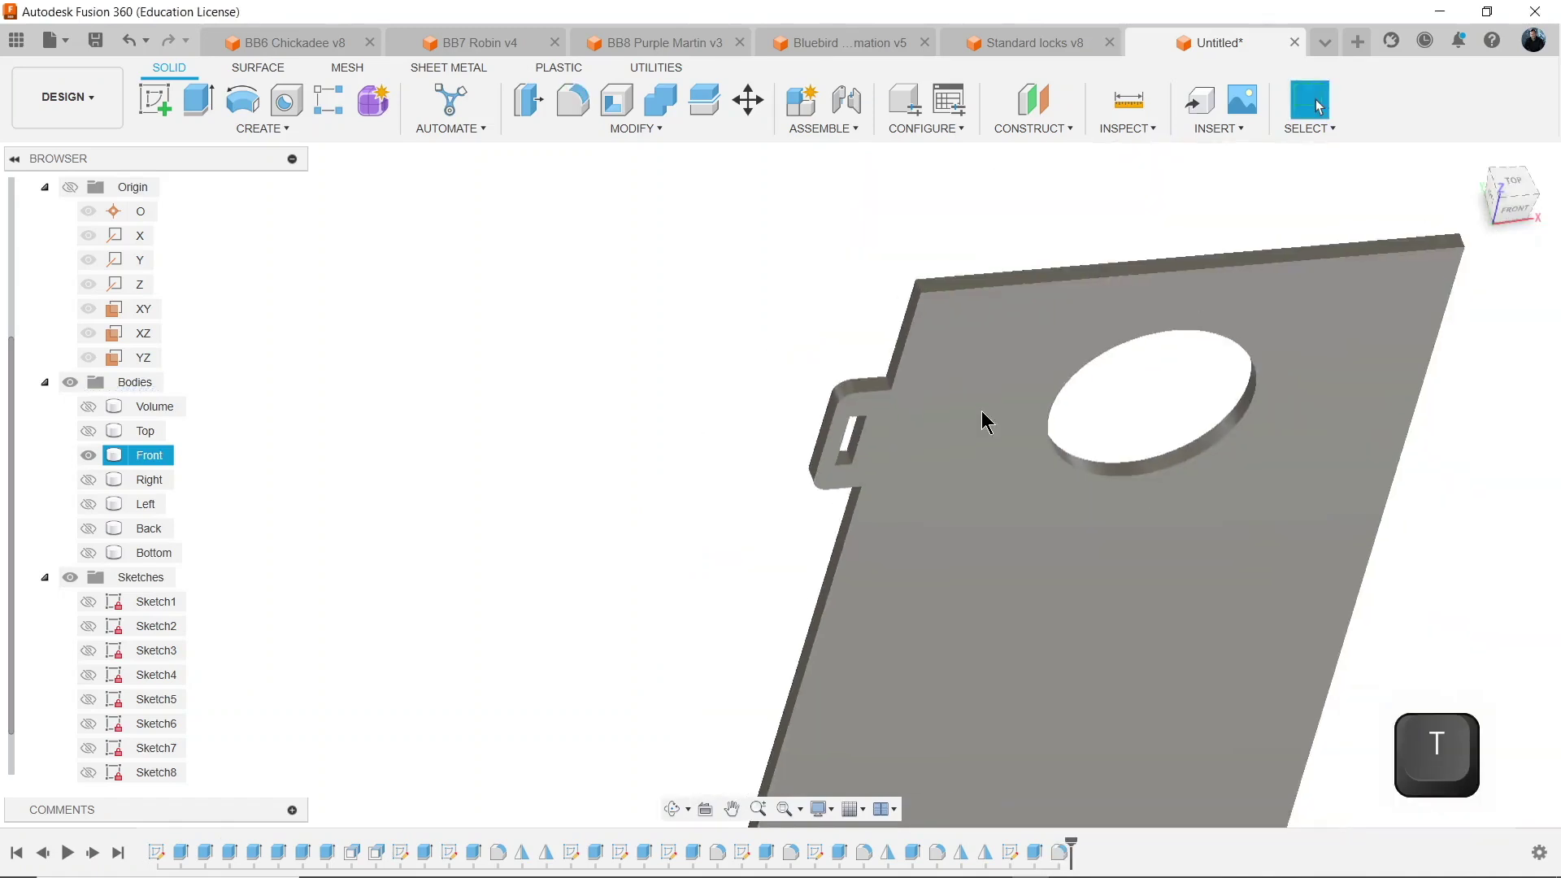
shift+middle_drag(990, 413, 1376, 207)
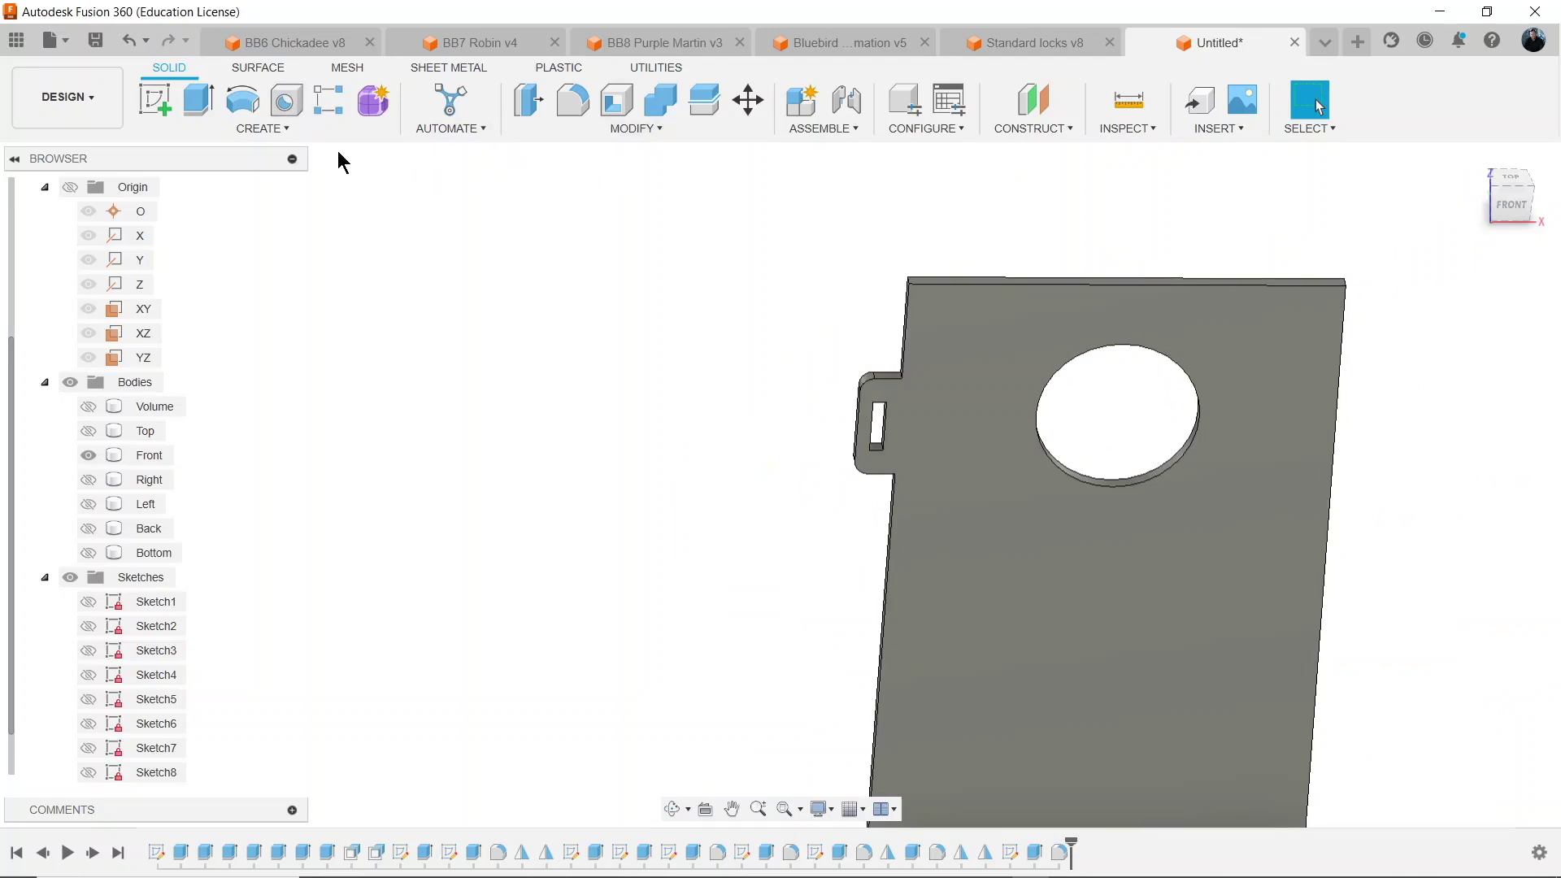
click(279, 129)
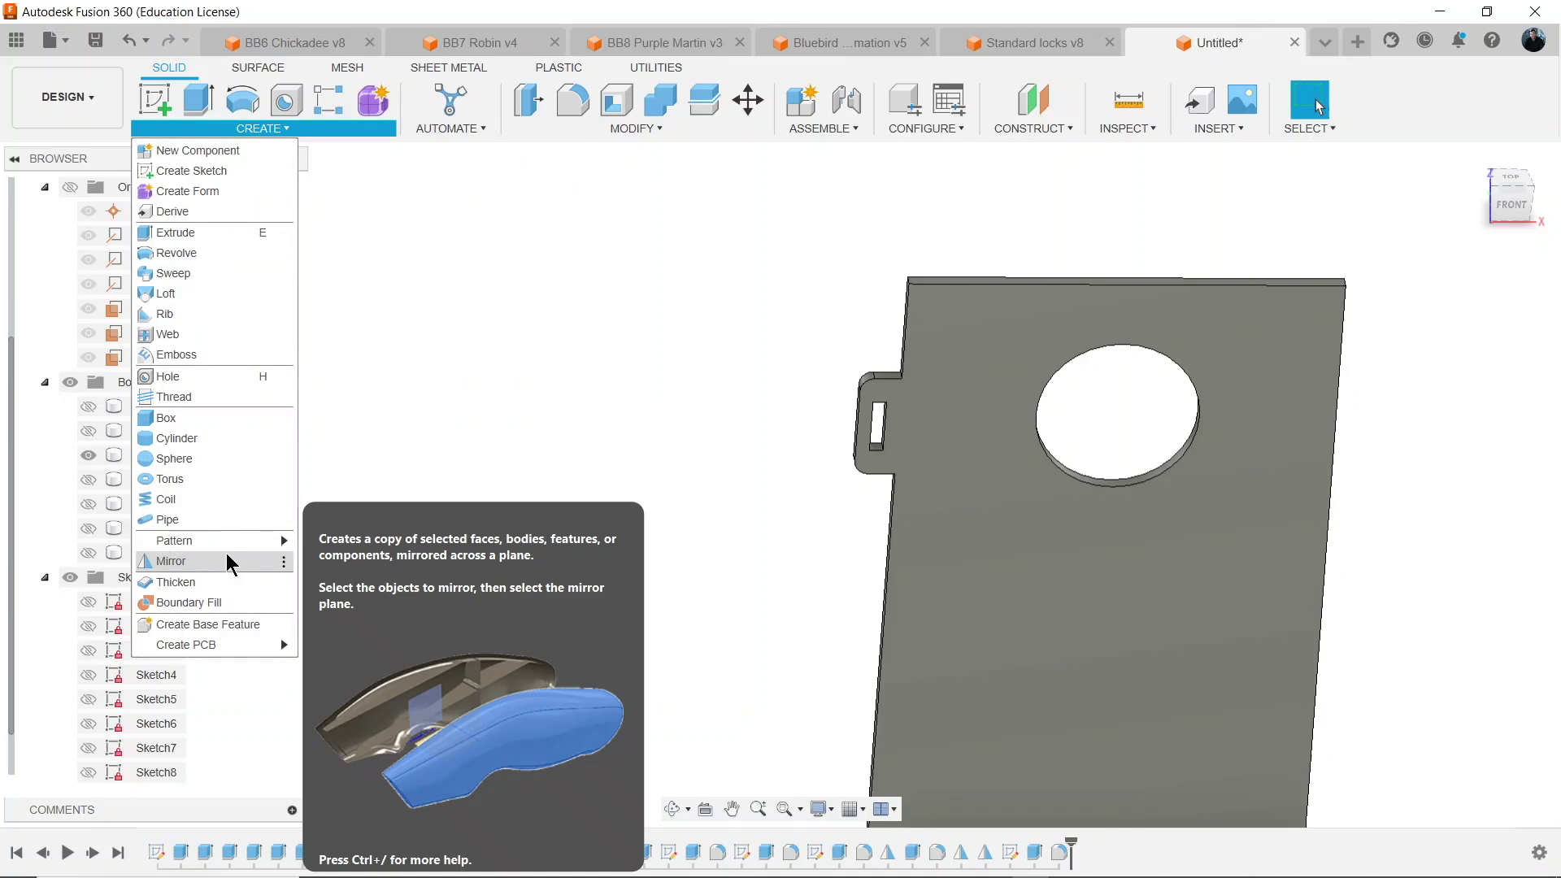
click(226, 561)
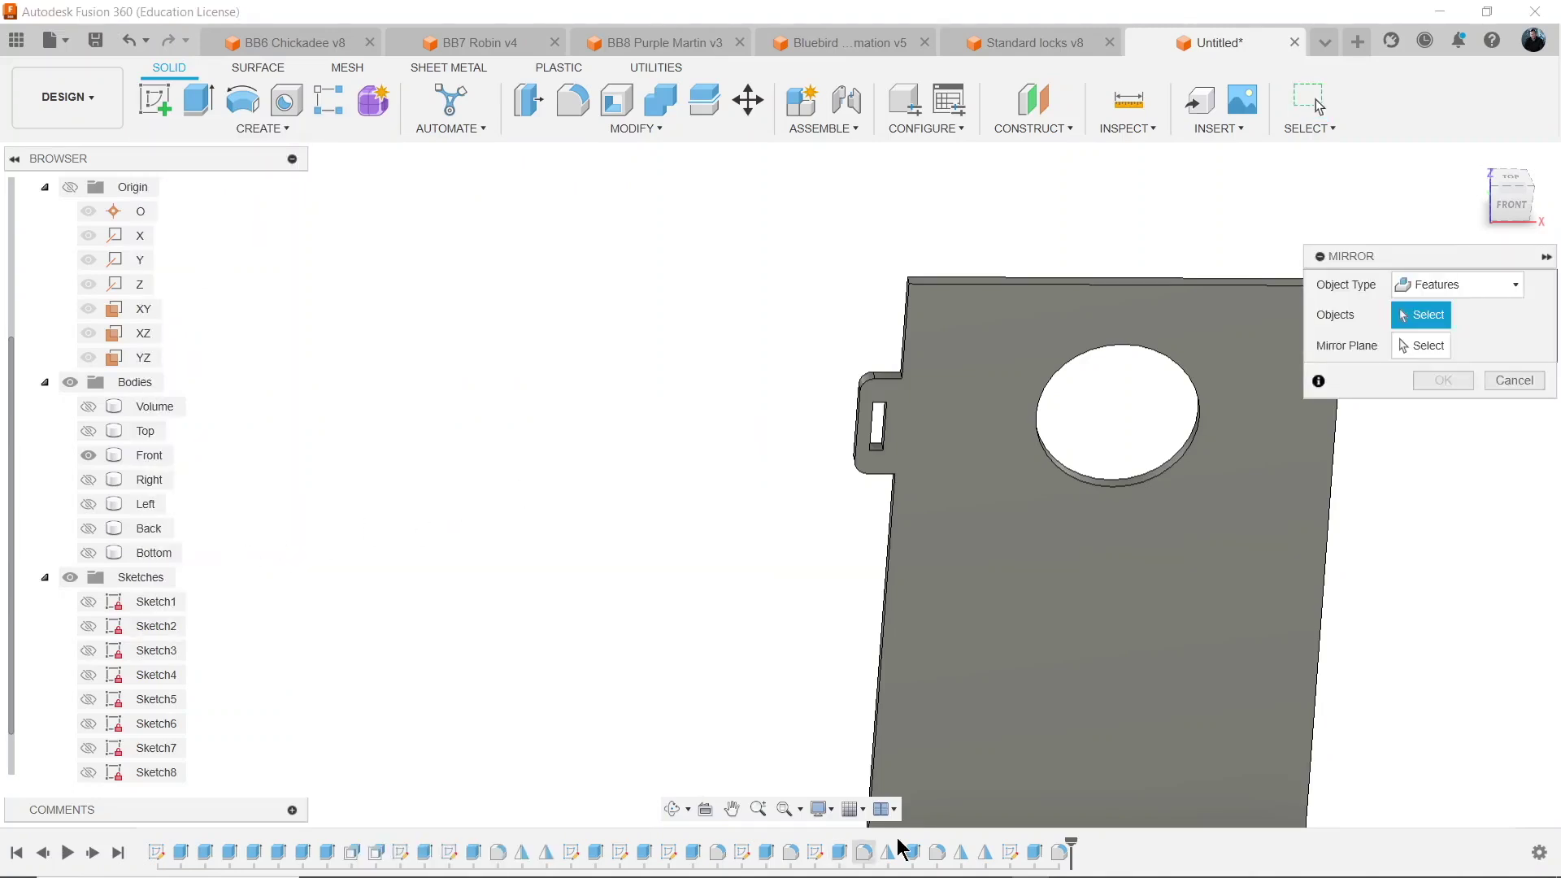
click(1035, 851)
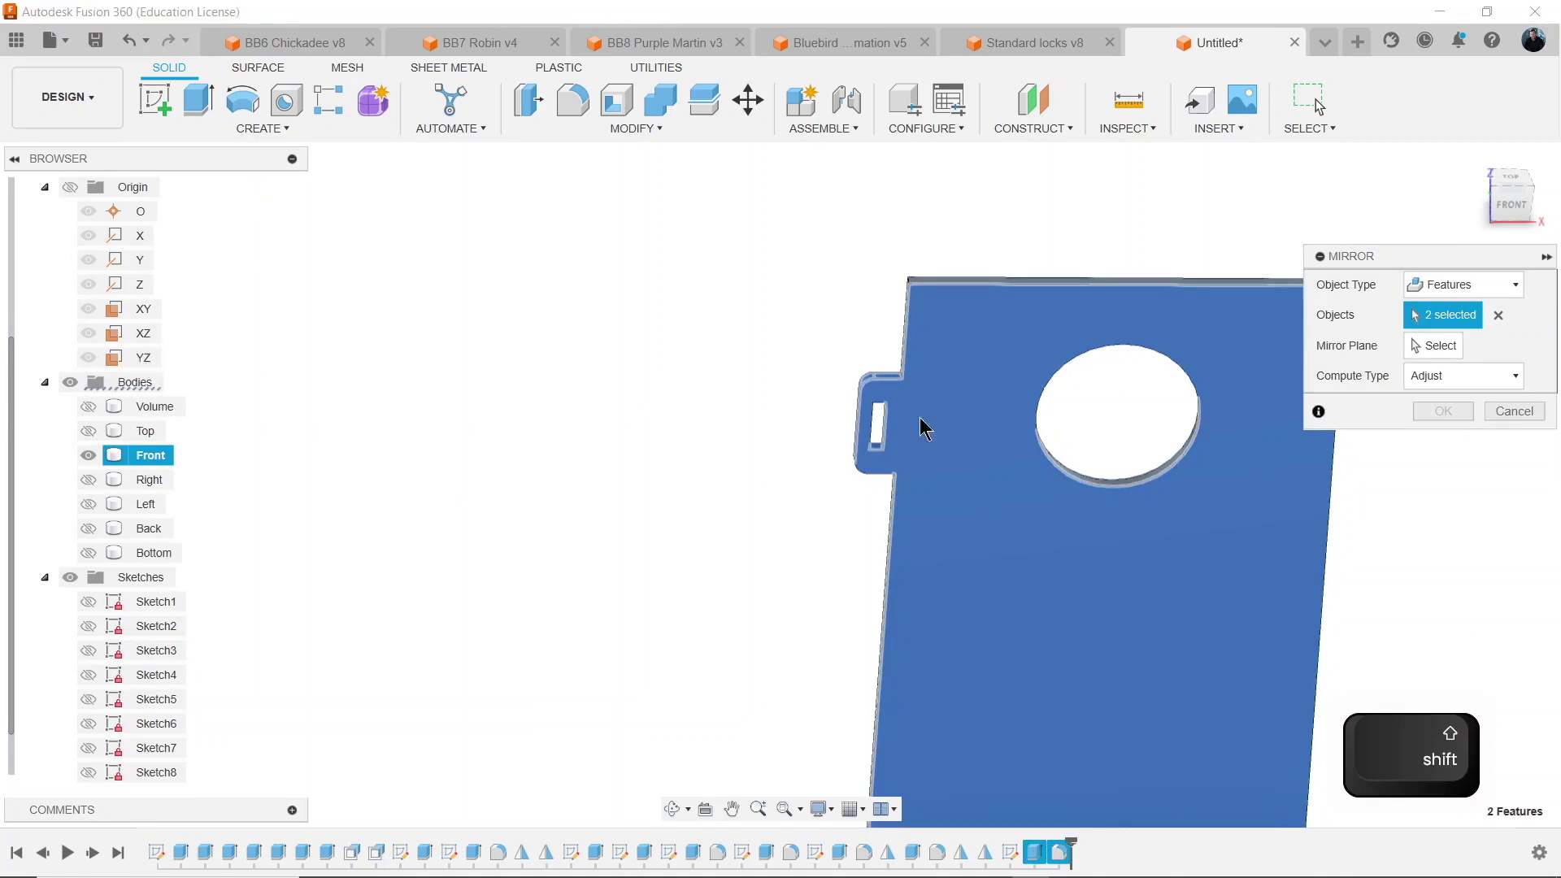
click(1437, 346)
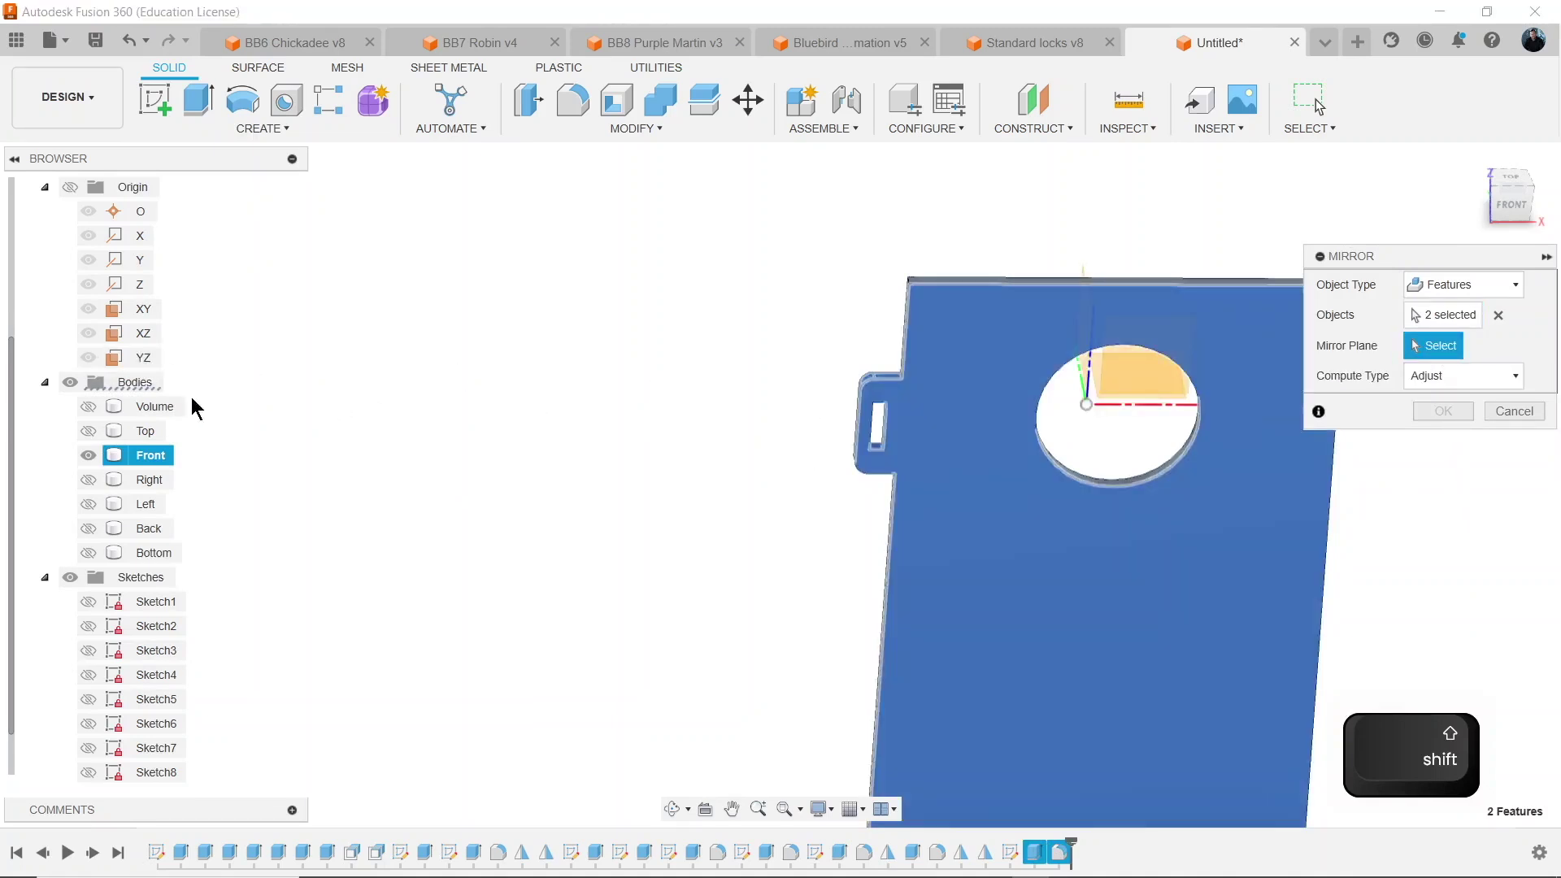
click(144, 359)
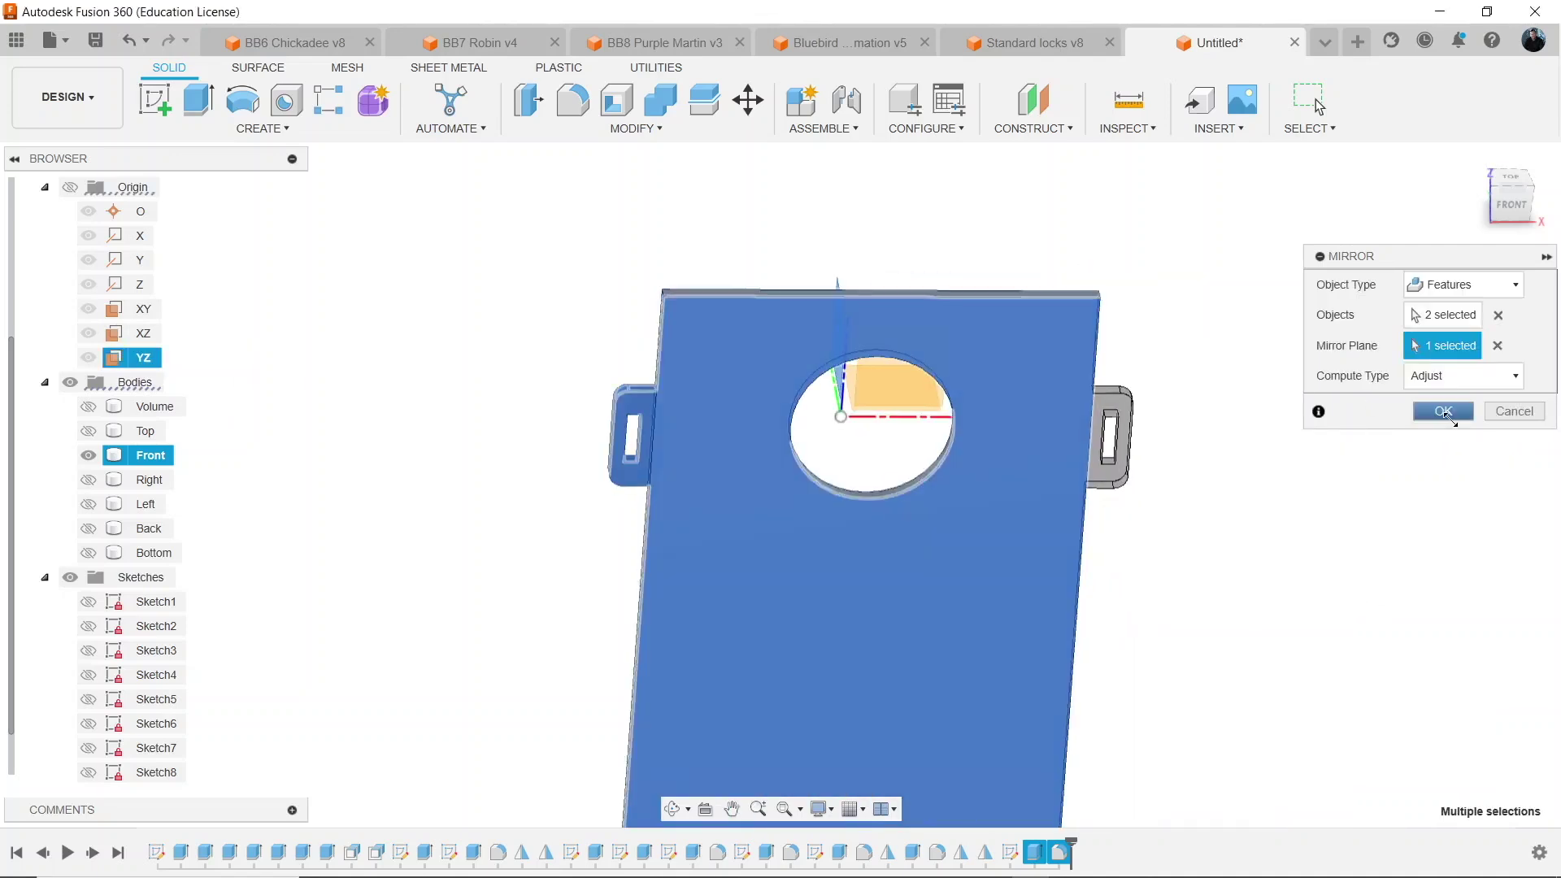
click(1442, 410)
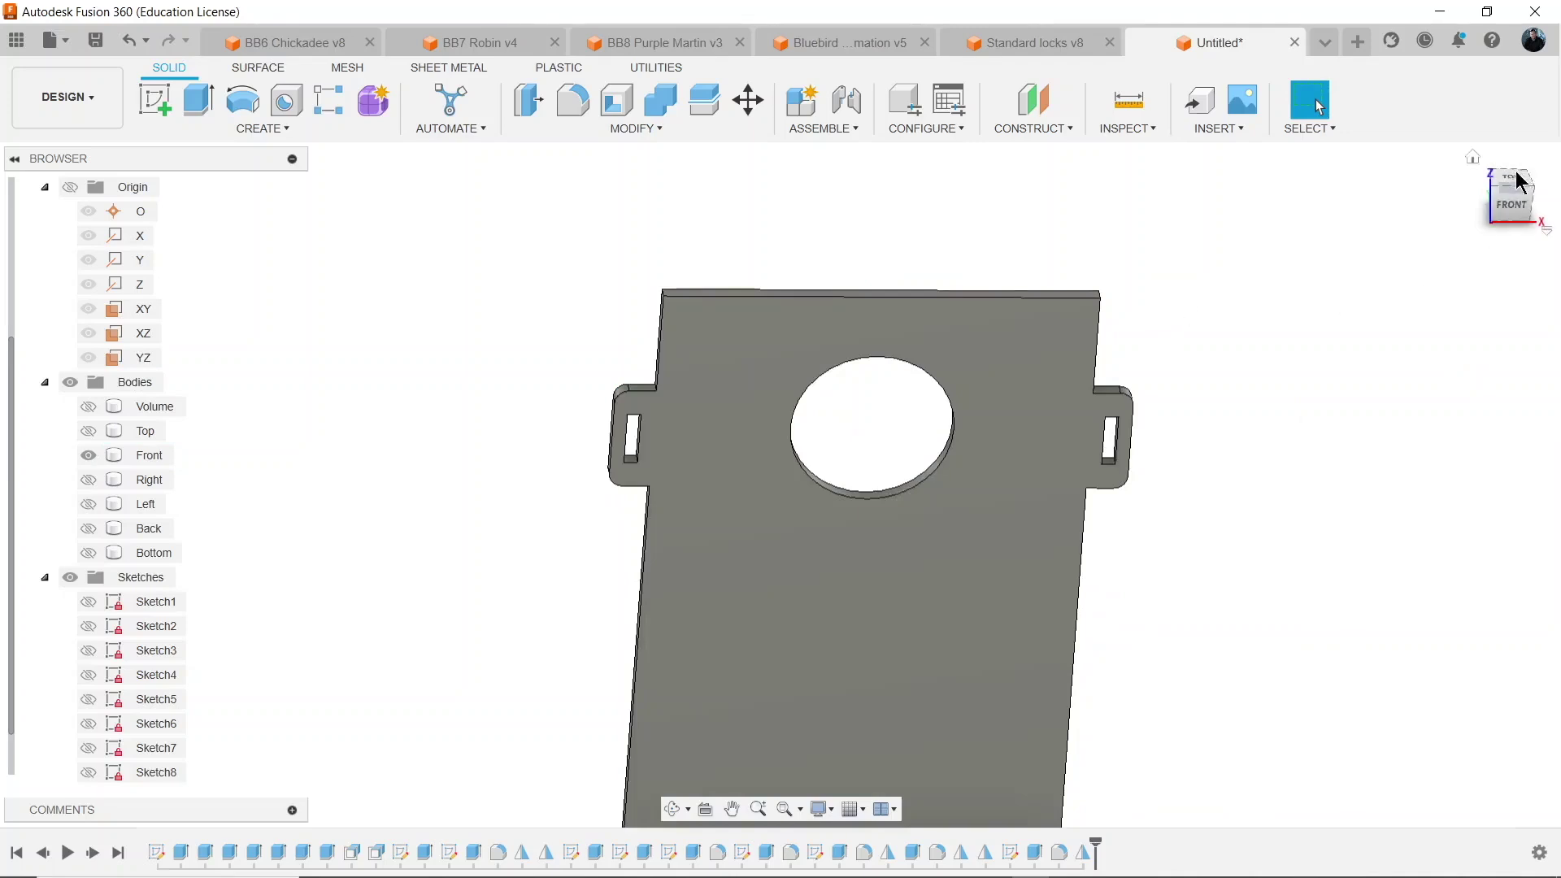
Construct a midplane between the top and bottom edge faces of the Front panel.
click(1039, 130)
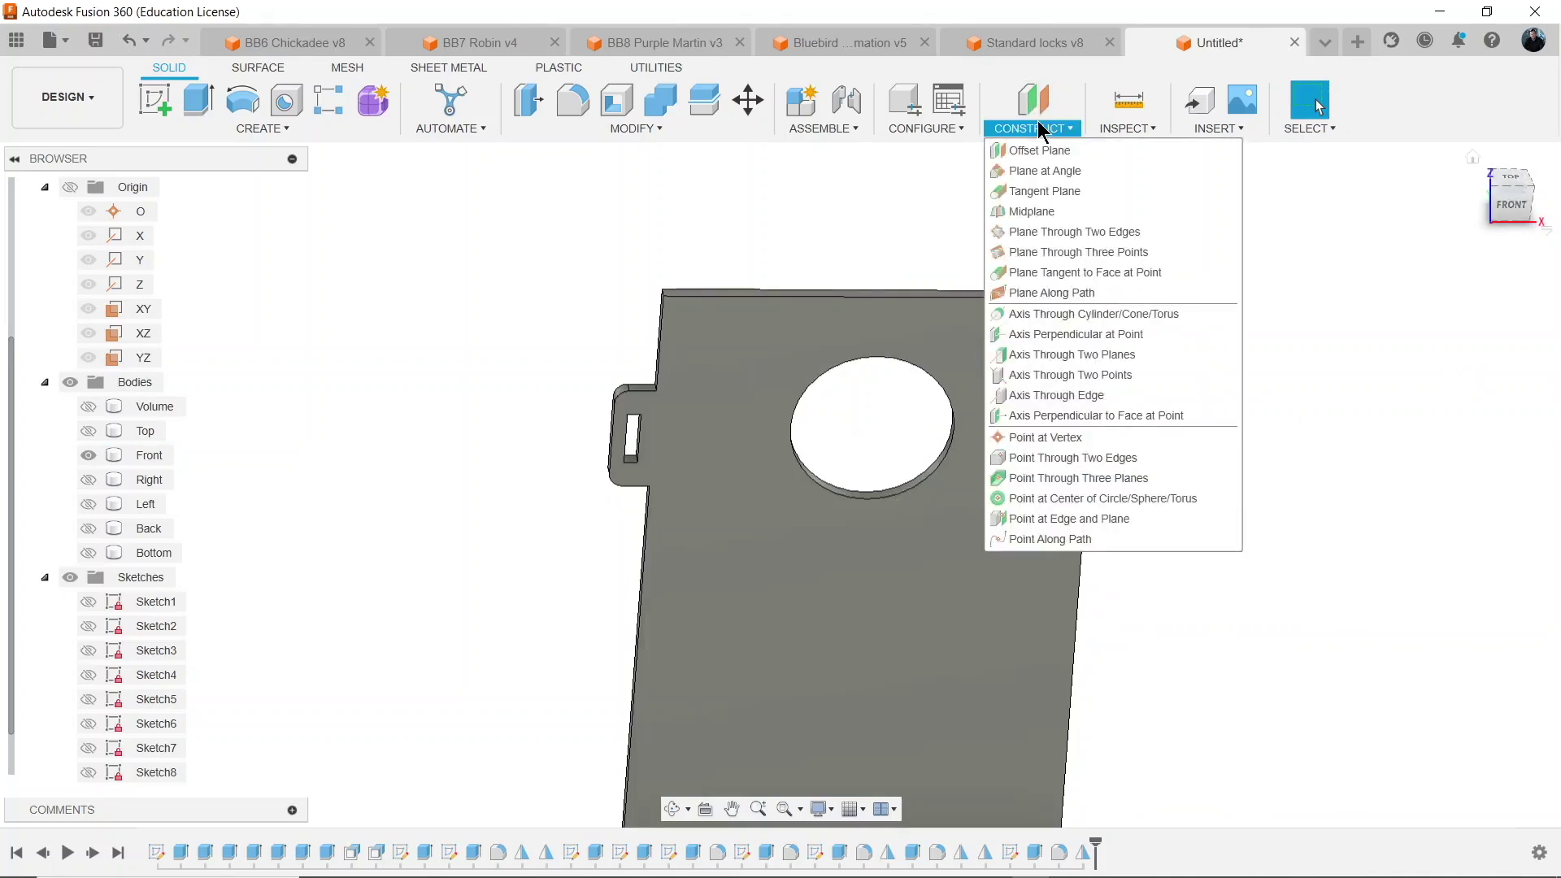
click(1032, 212)
drag(1509, 209, 1102, 284)
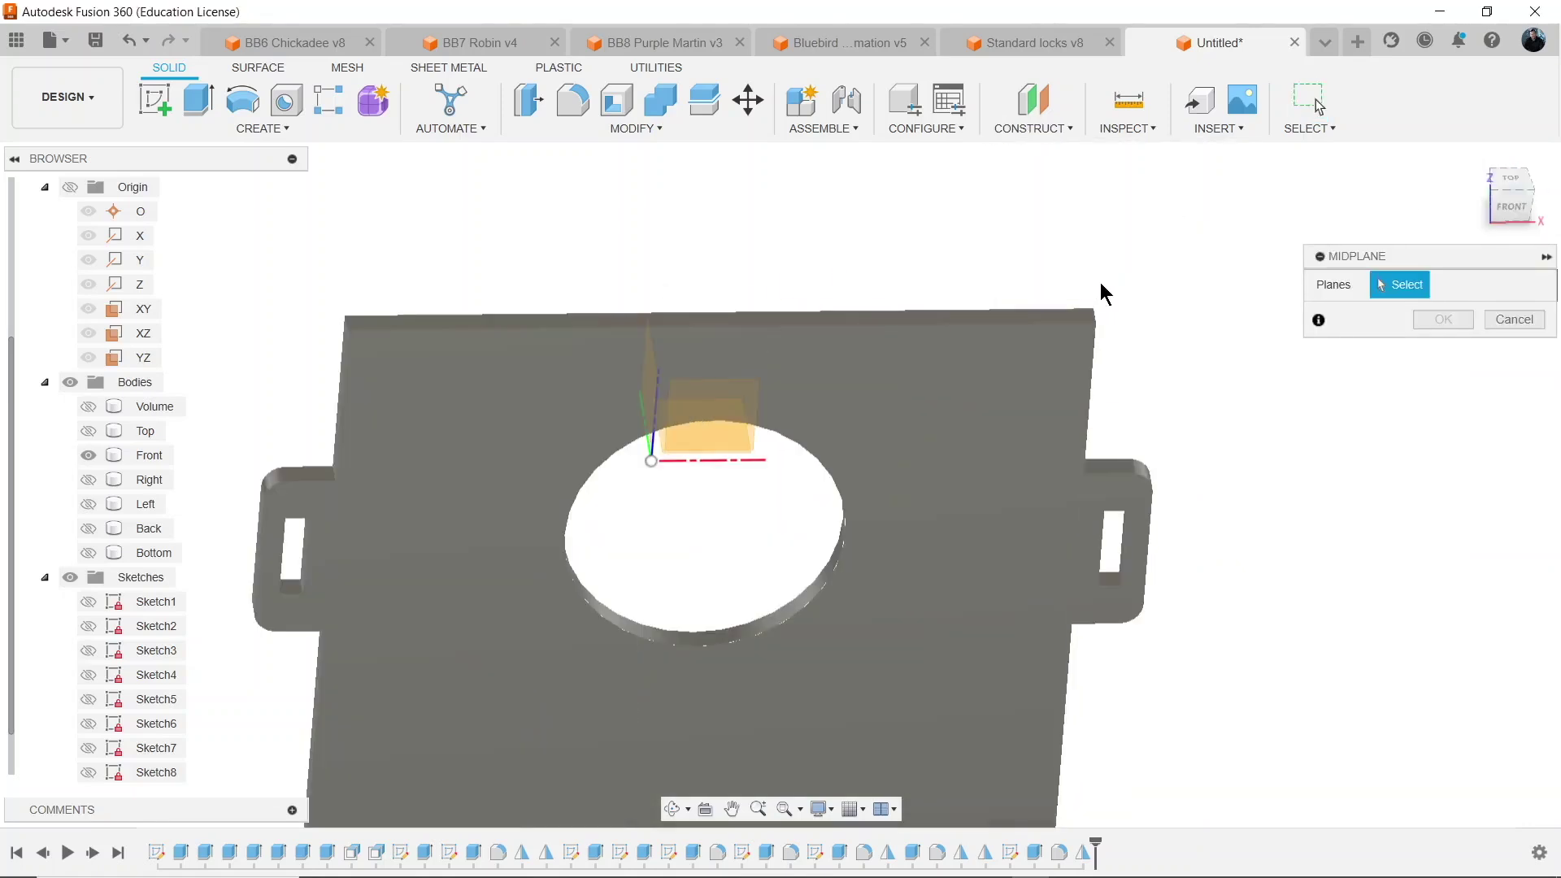
scroll(1074, 291, up, 5)
click(1038, 342)
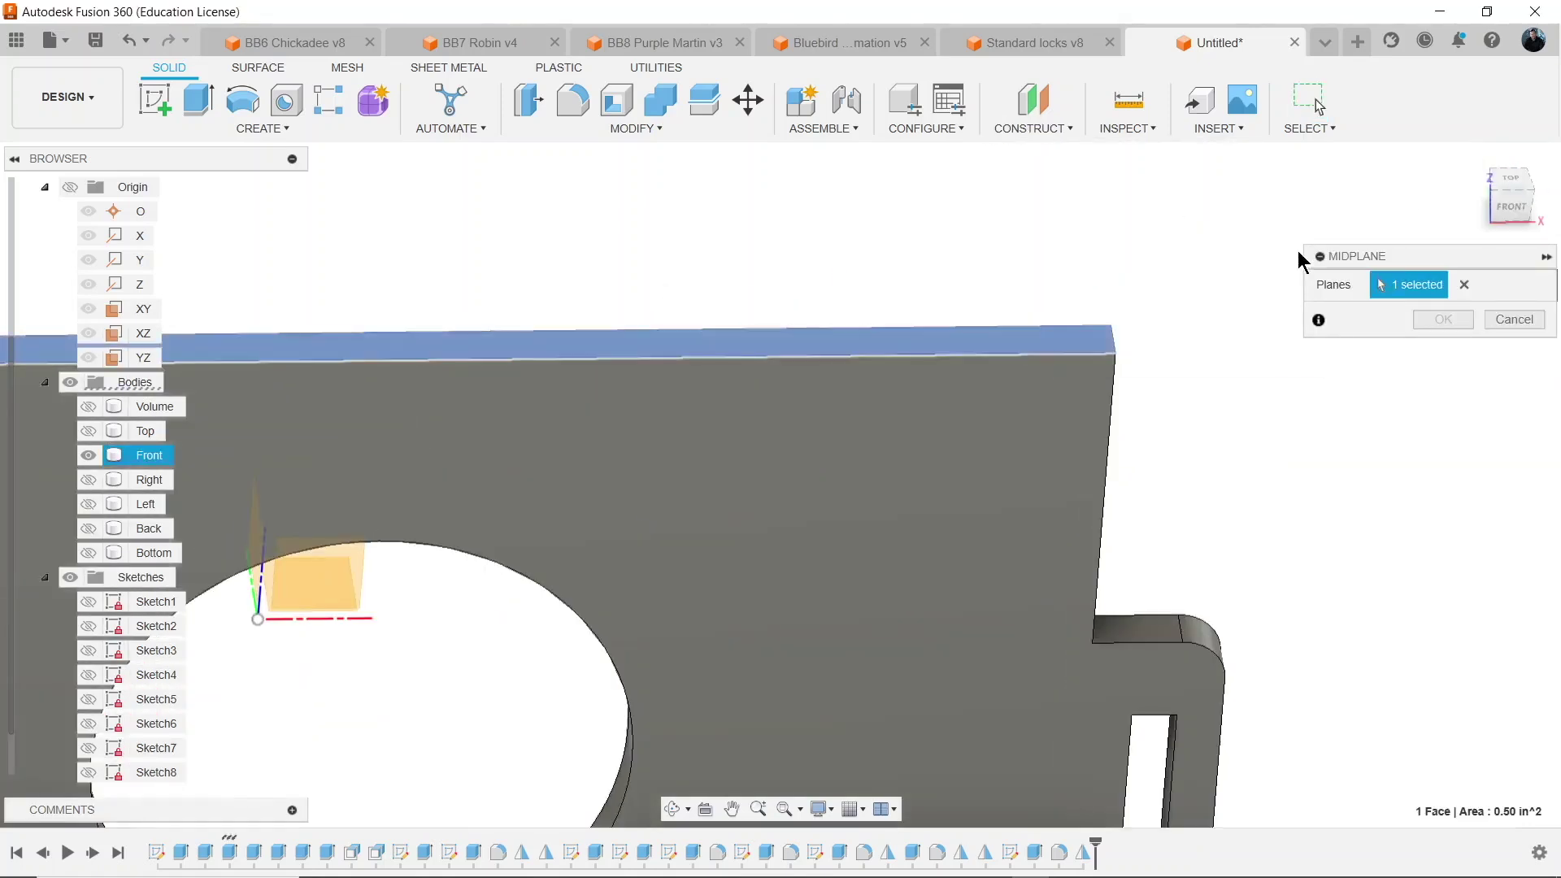
scroll(1366, 181, down, 3)
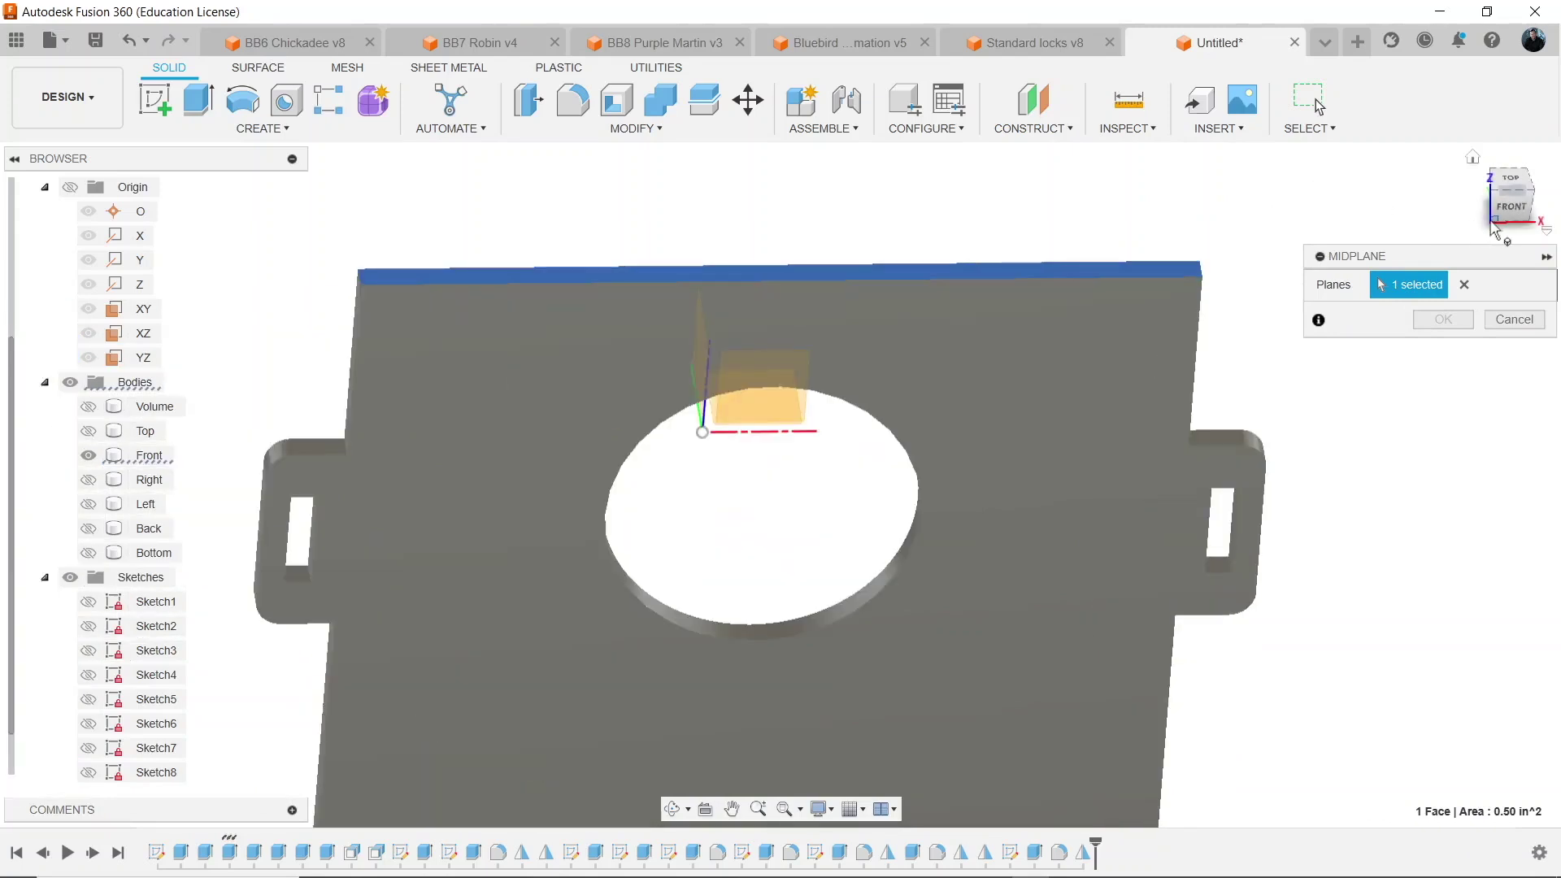
click(1494, 230)
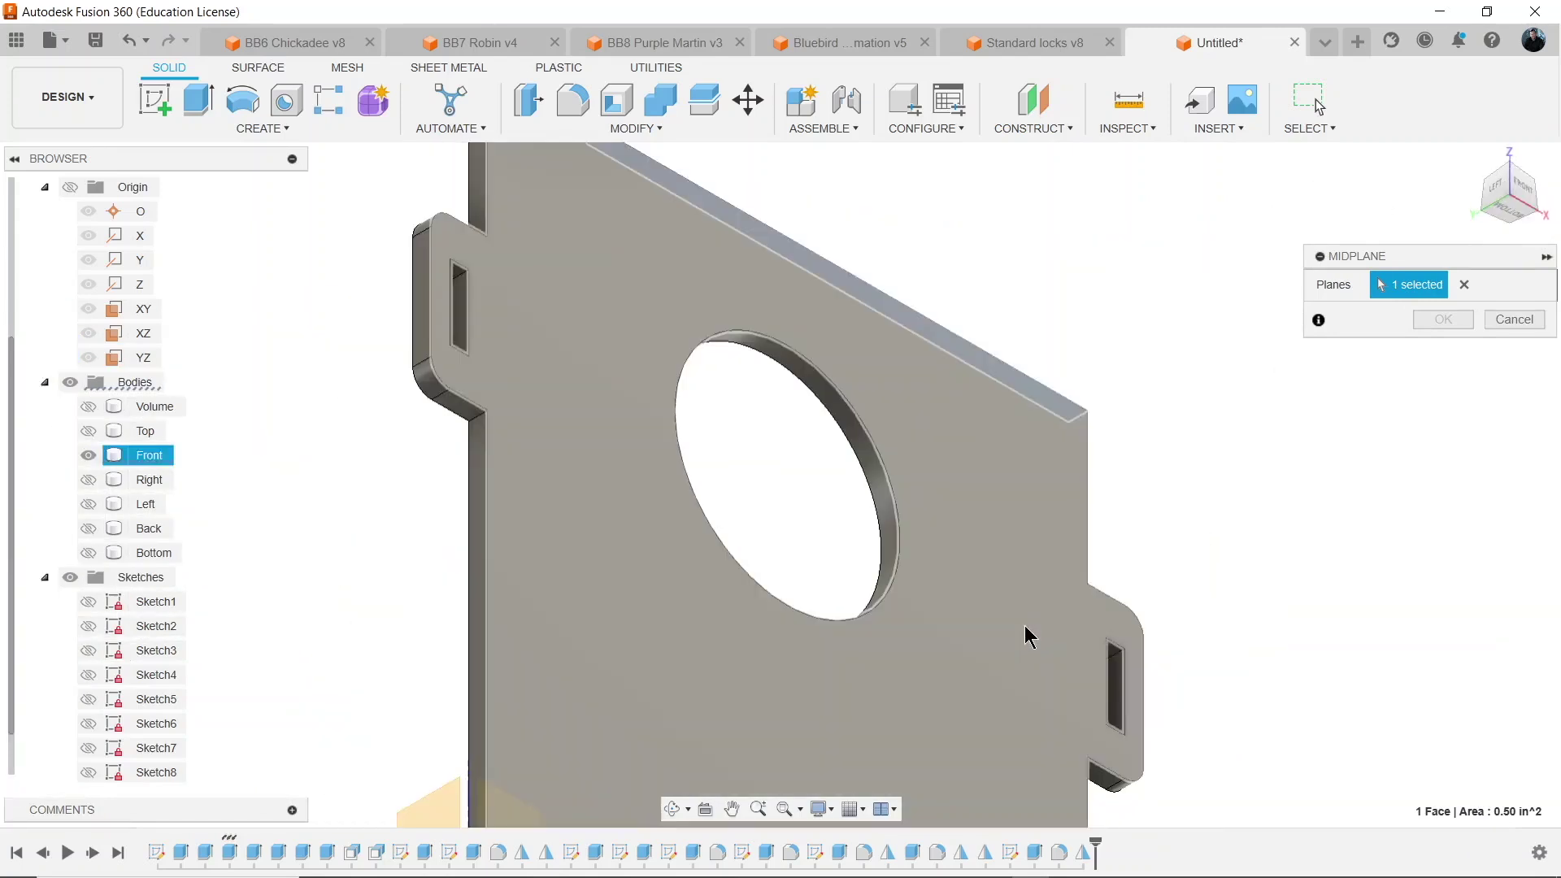
scroll(1044, 598, down, 5)
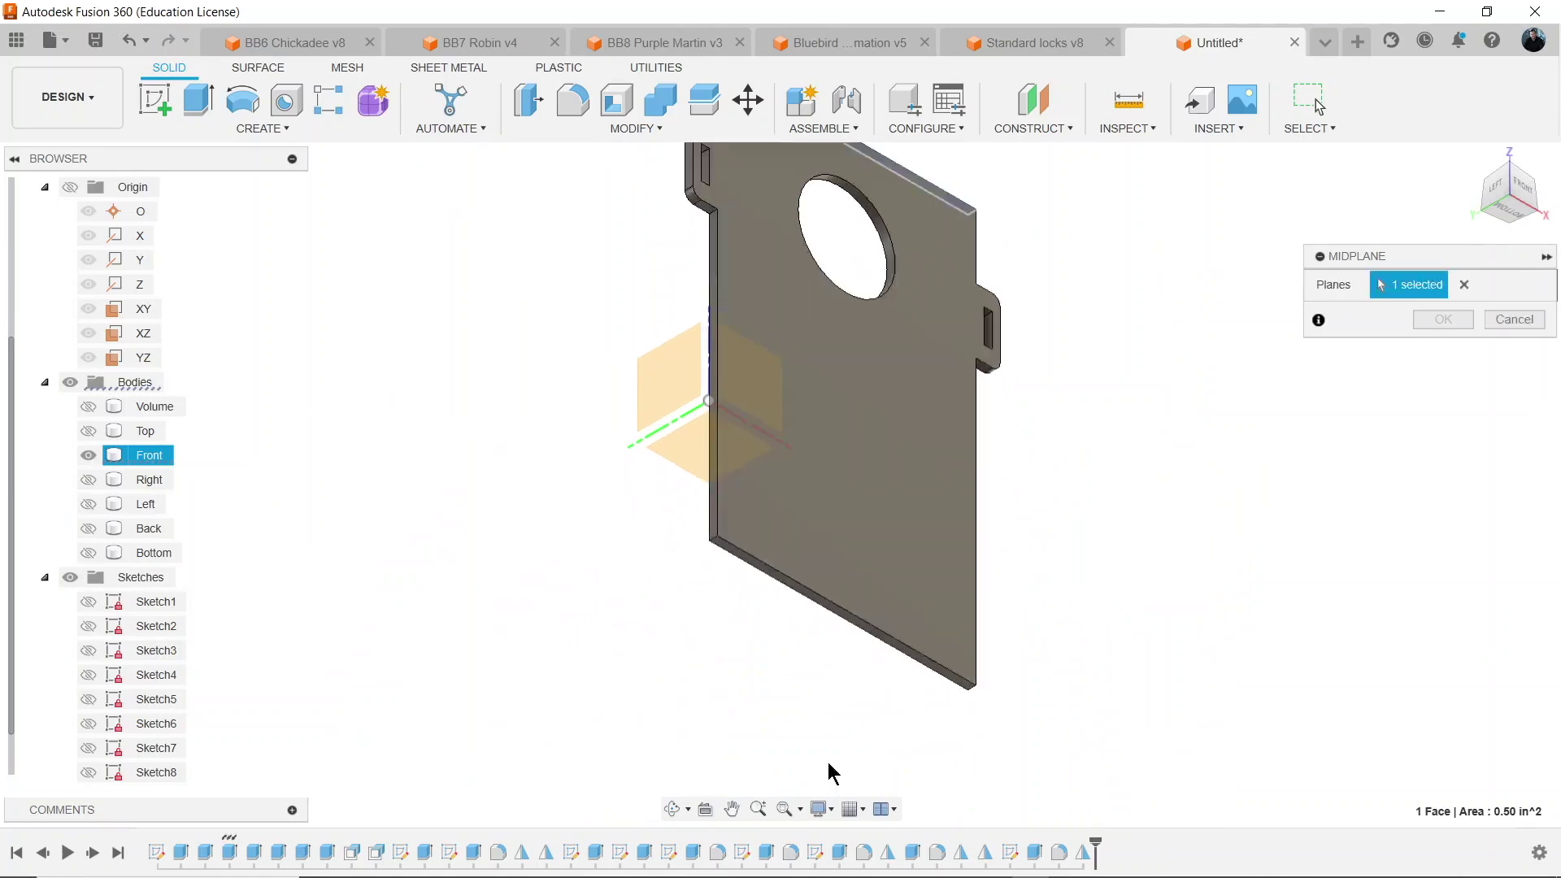
scroll(828, 763, up, 3)
click(934, 545)
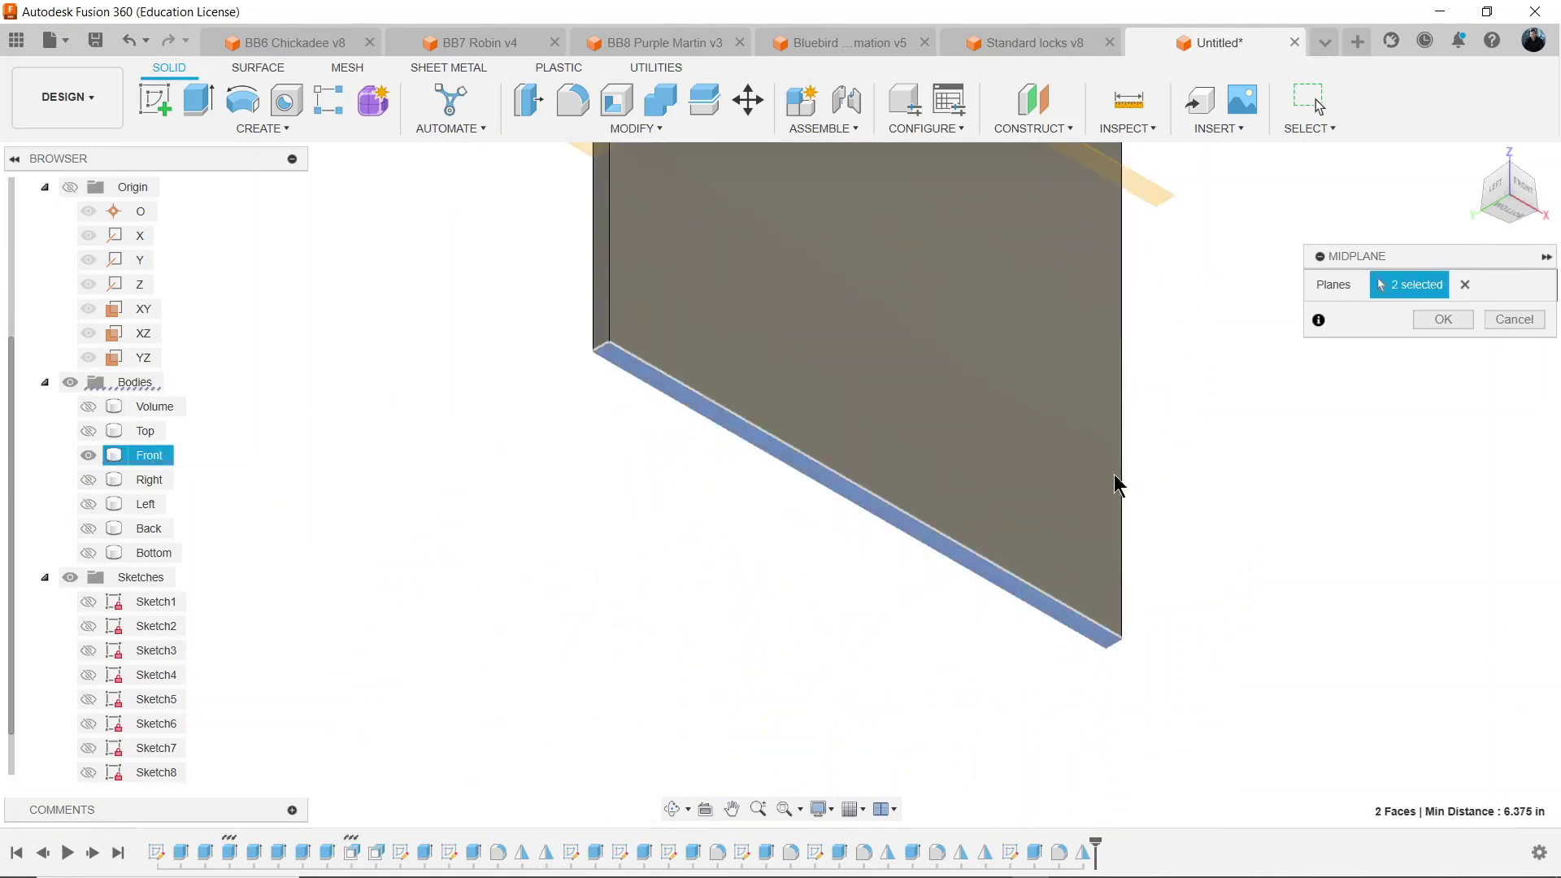
middle_drag(1183, 314, 1143, 582)
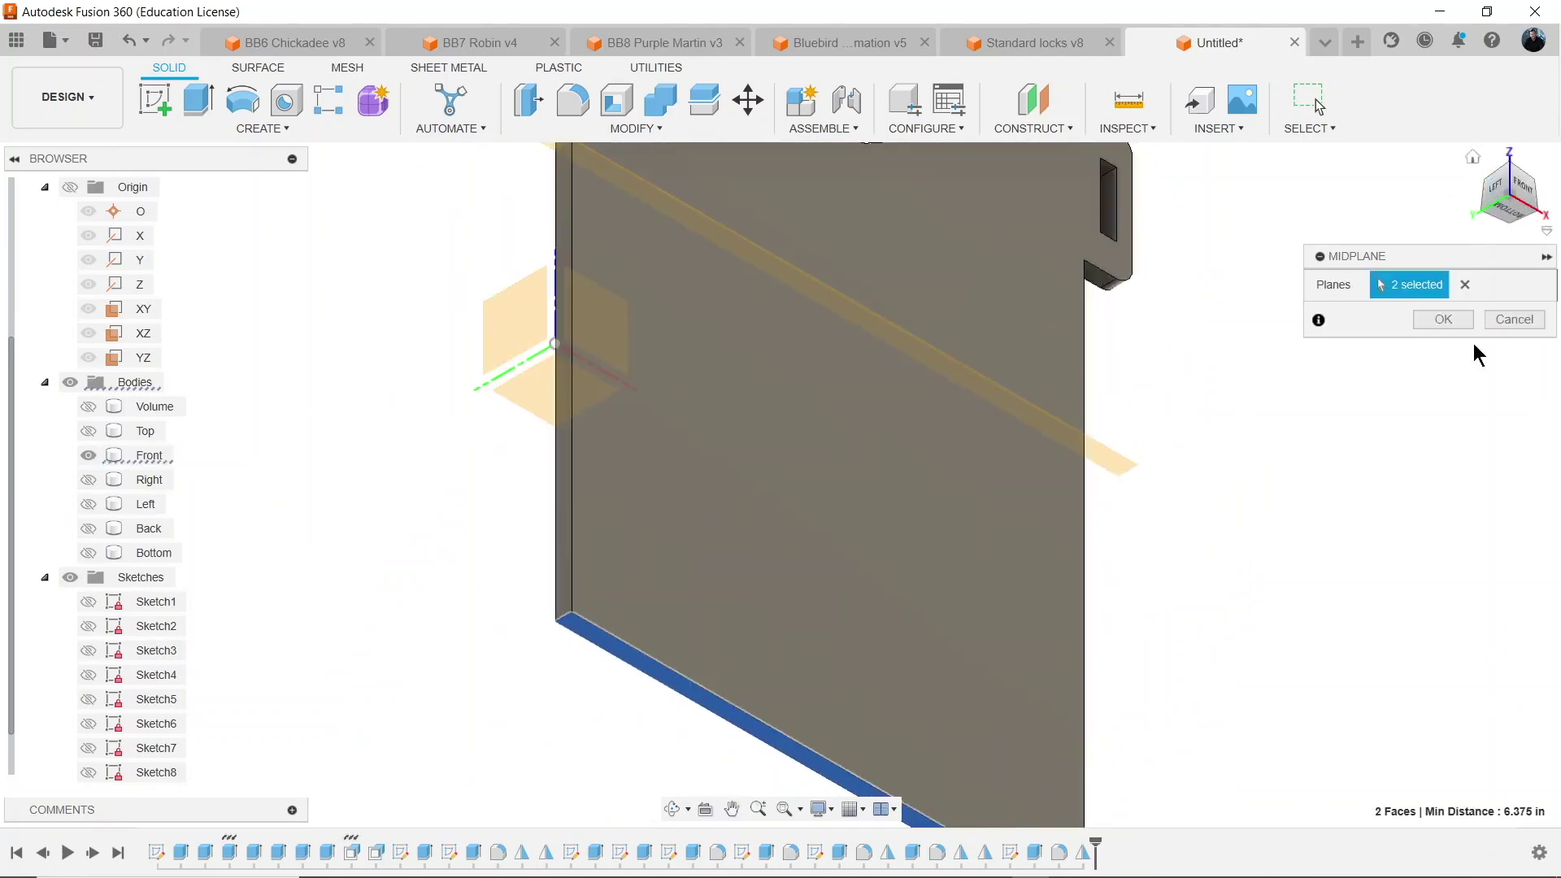
click(1443, 319)
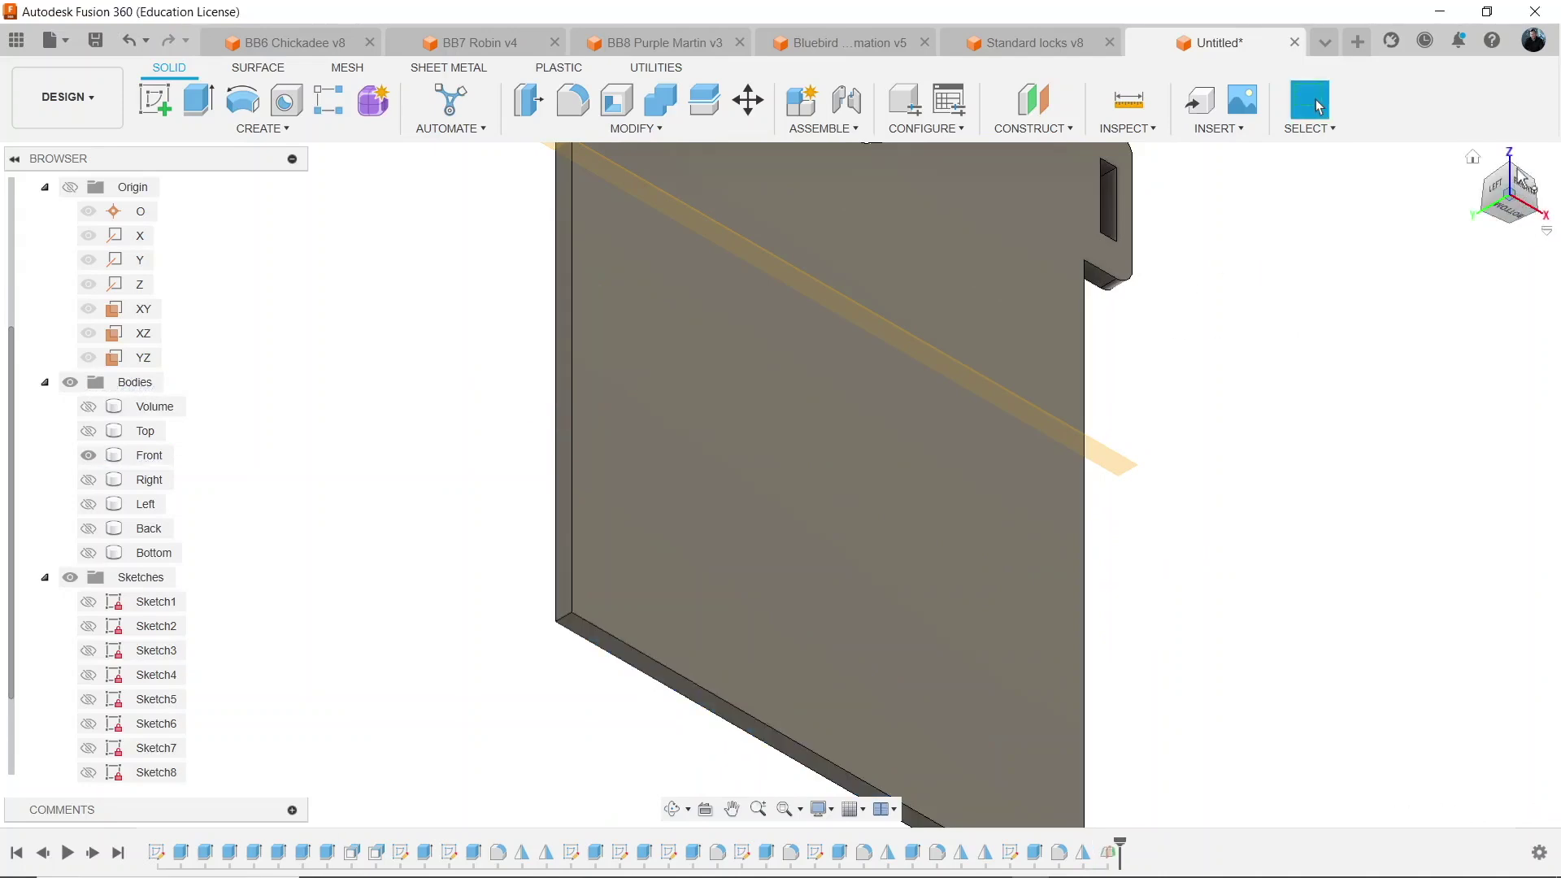
Mirror the tab's extrude, fillet and mirror features across the midplane to the panel's lower half.
shift+middle_drag(1318, 105, 1219, 569)
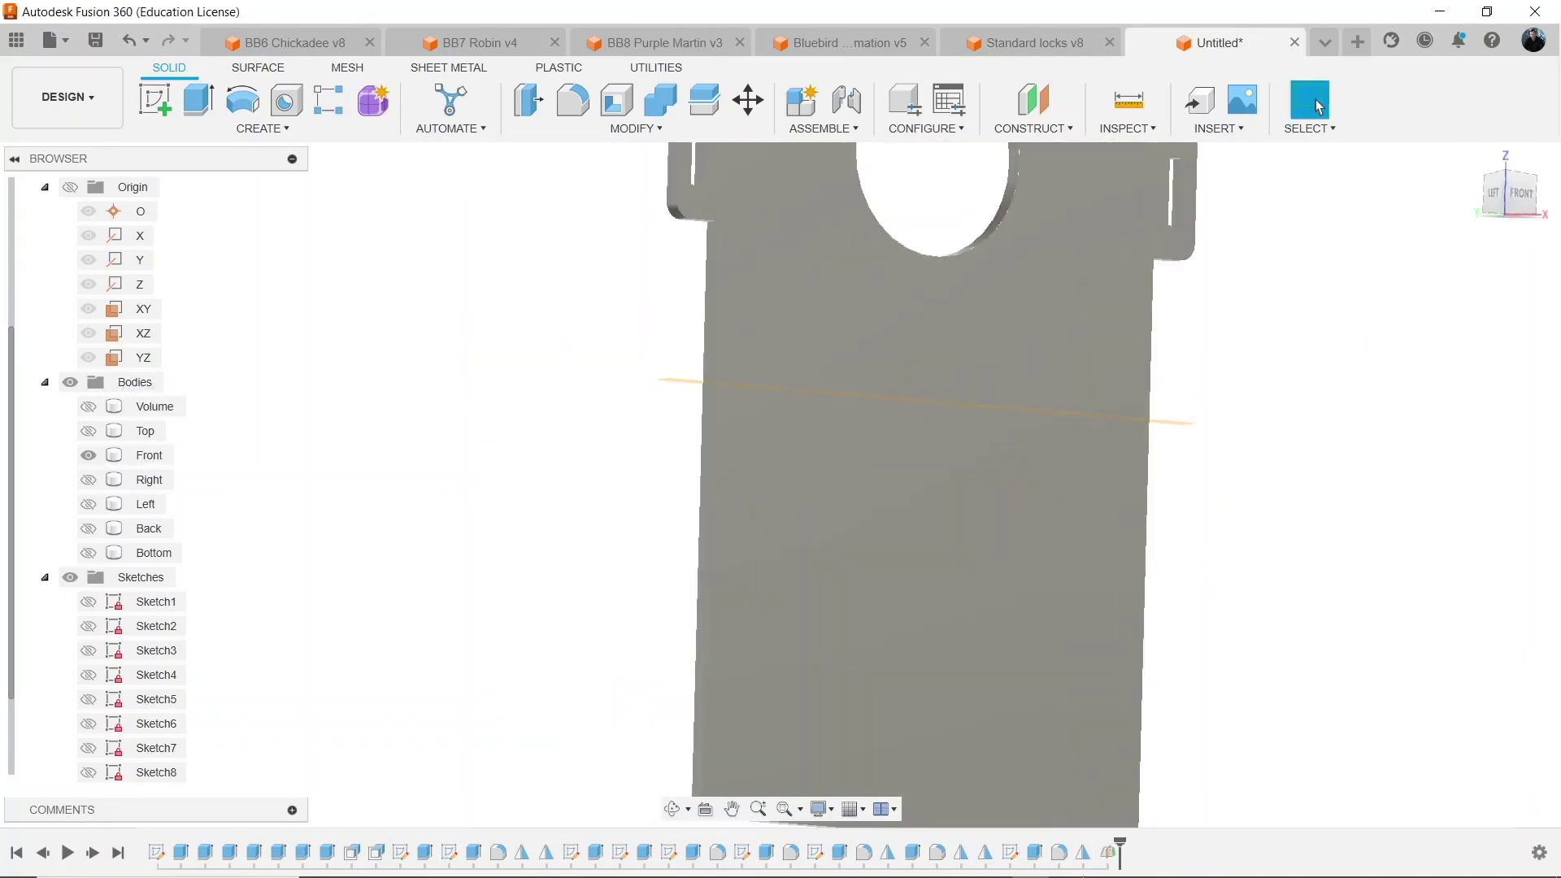
click(1034, 851)
shift+click(1058, 851)
shift+click(1083, 853)
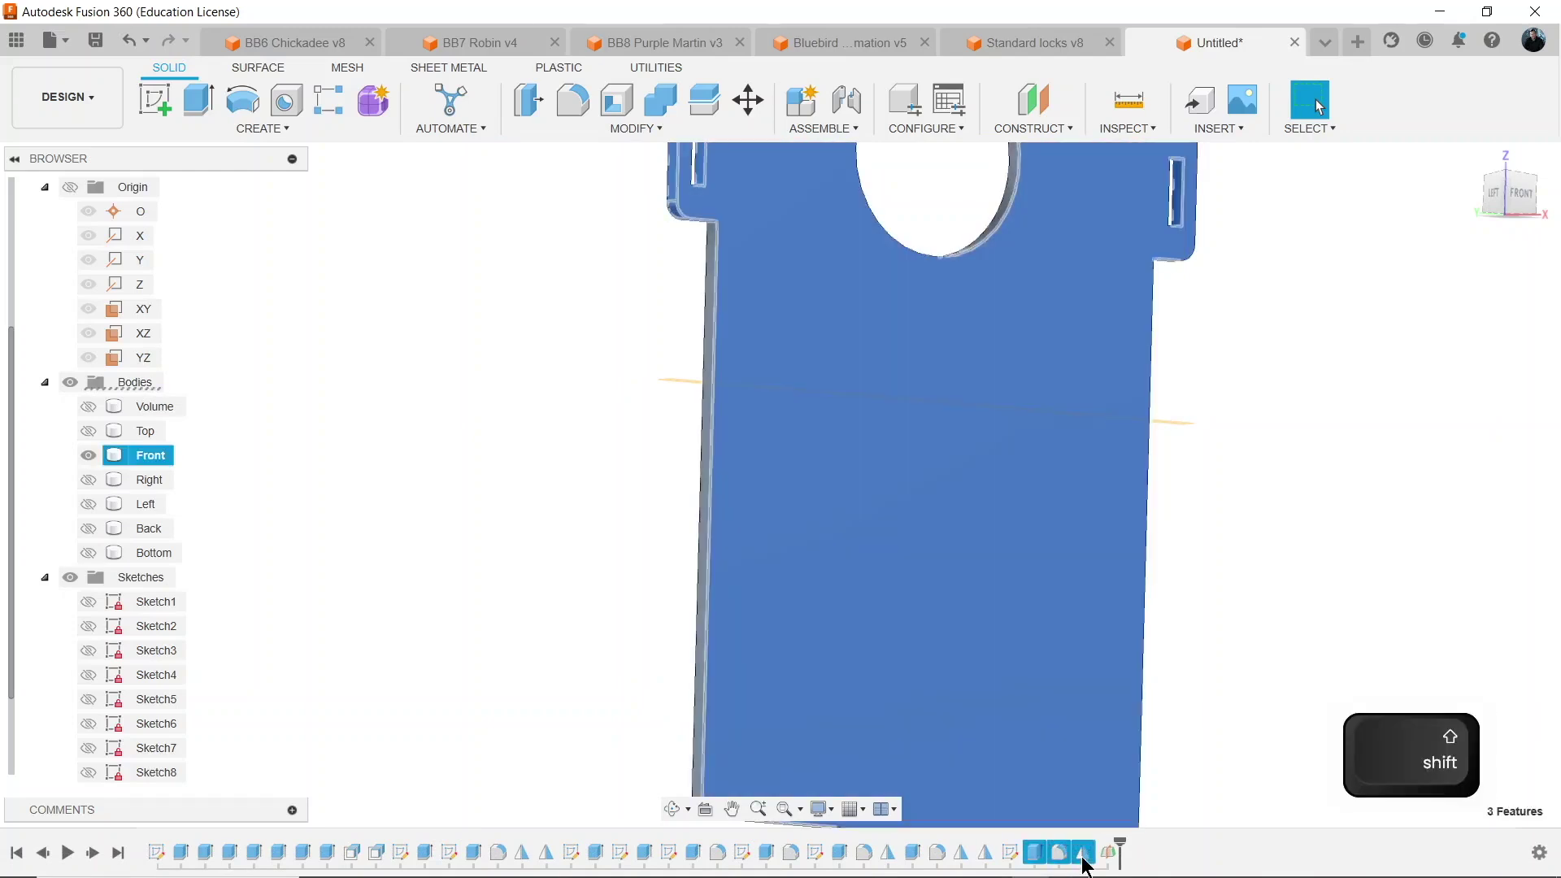
middle_drag(1246, 319, 1228, 395)
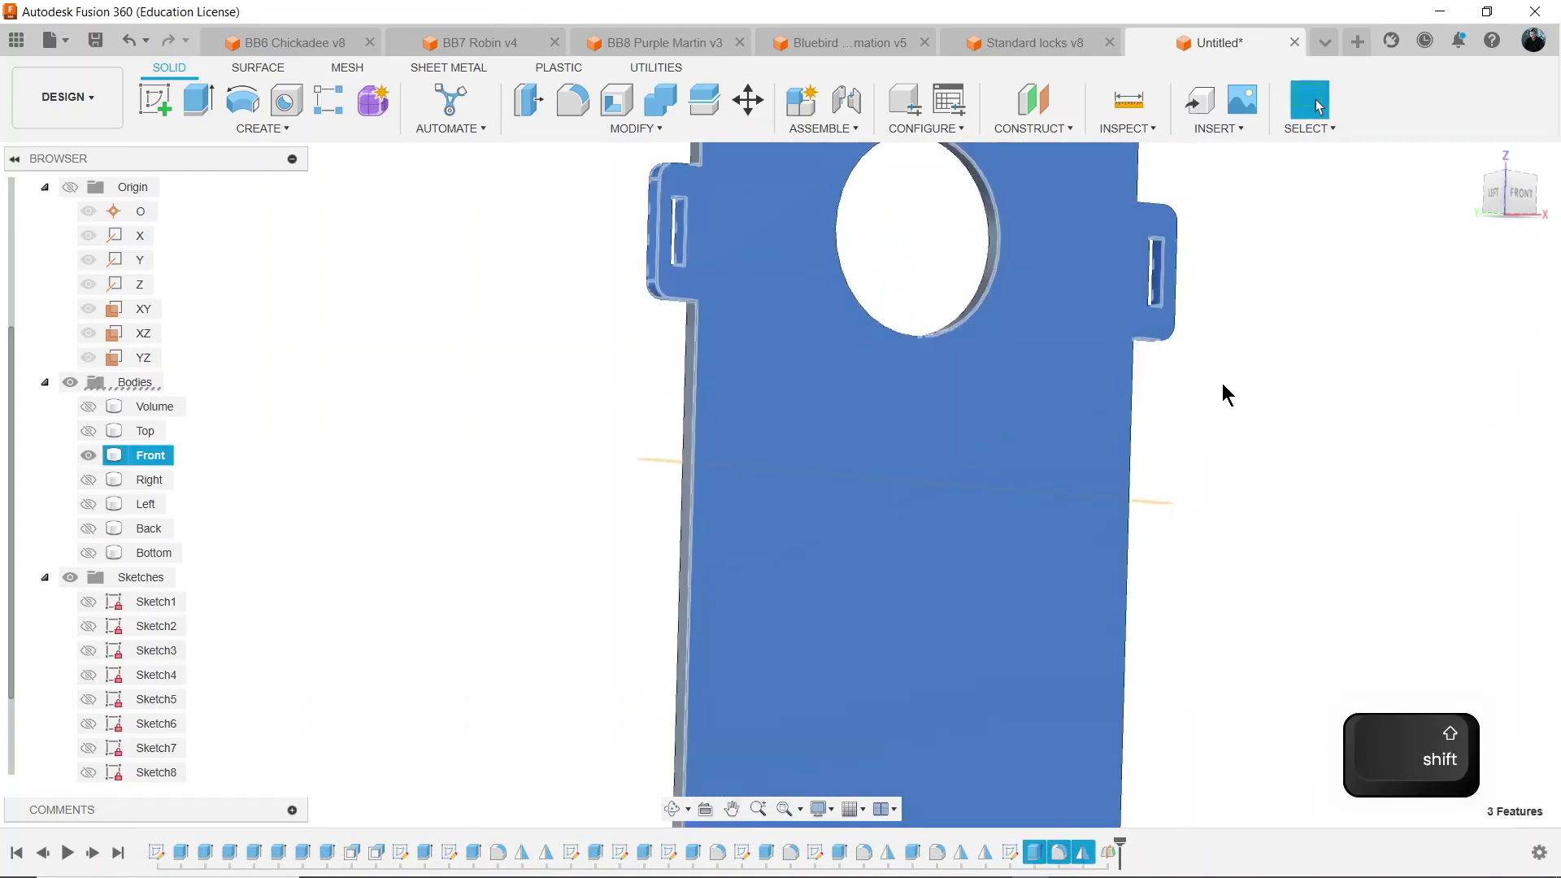
click(286, 130)
click(213, 560)
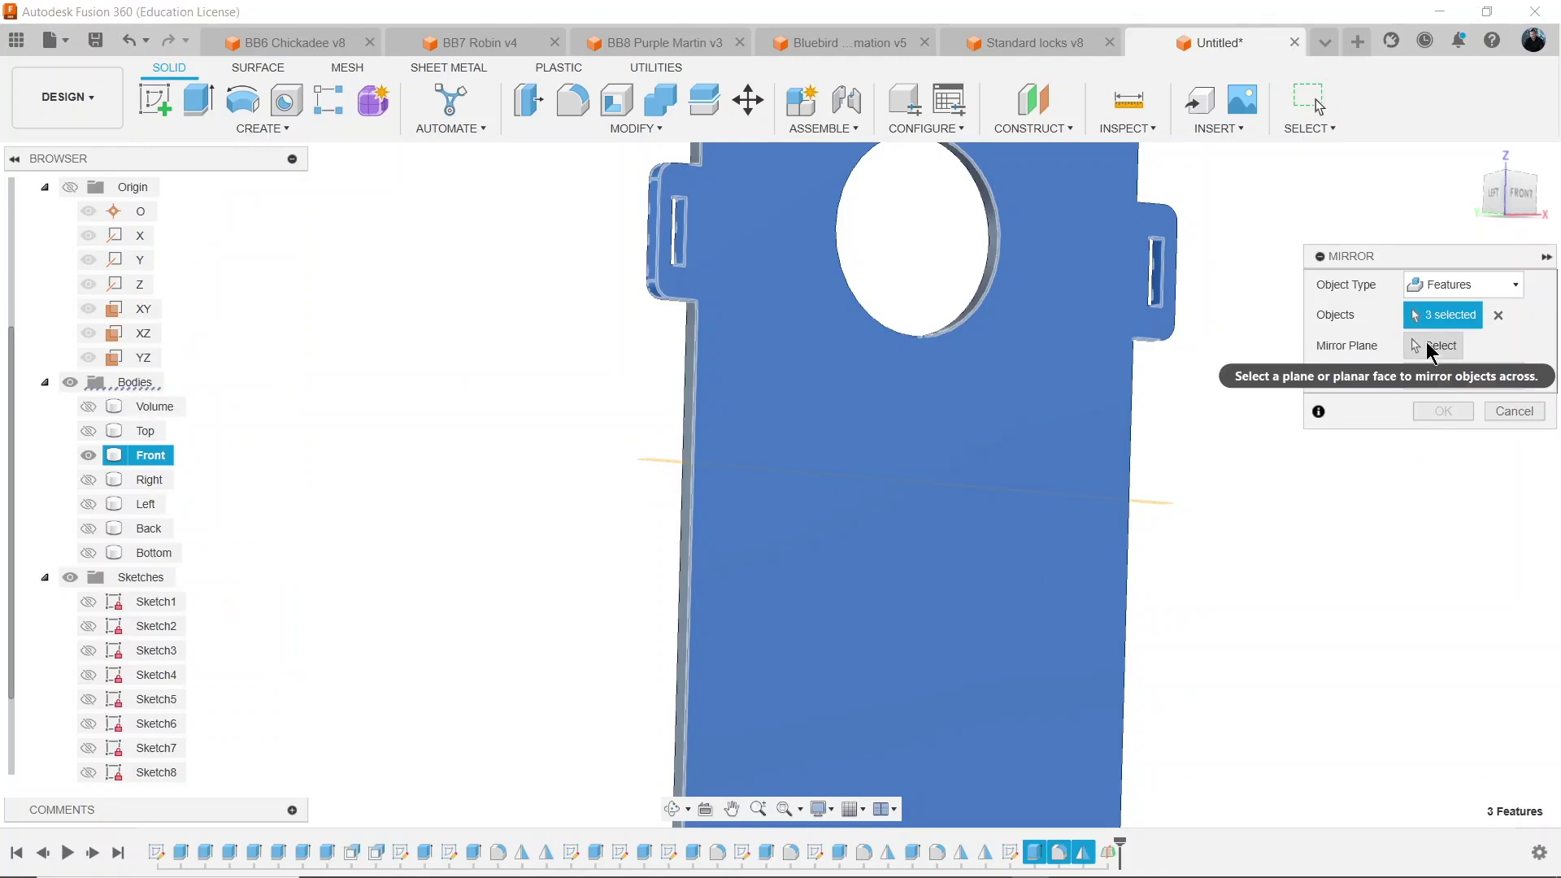
click(1432, 346)
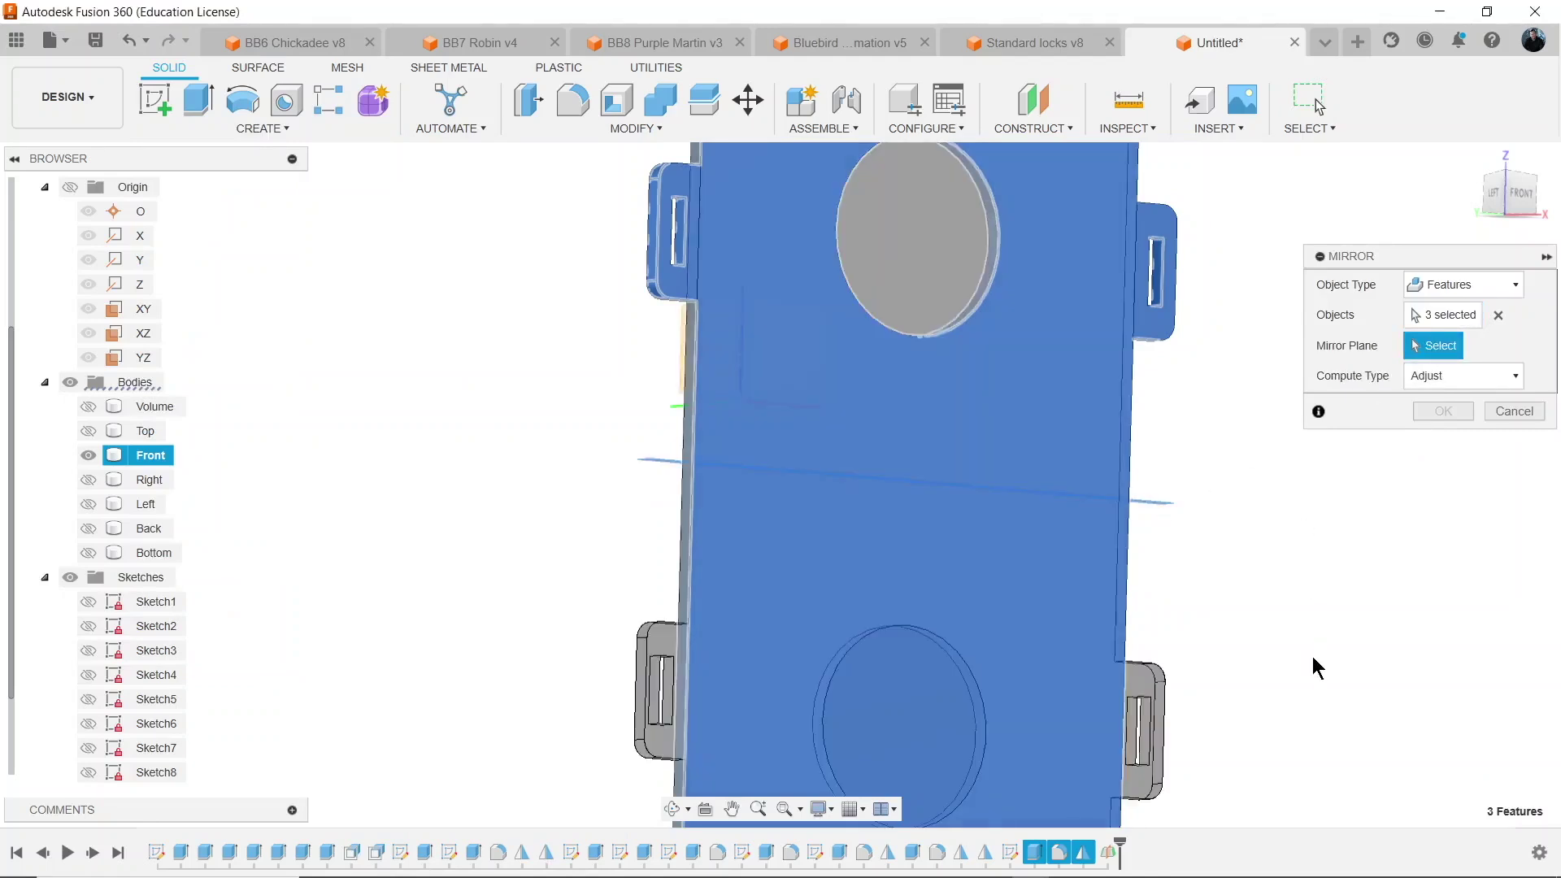
click(1112, 724)
click(1453, 413)
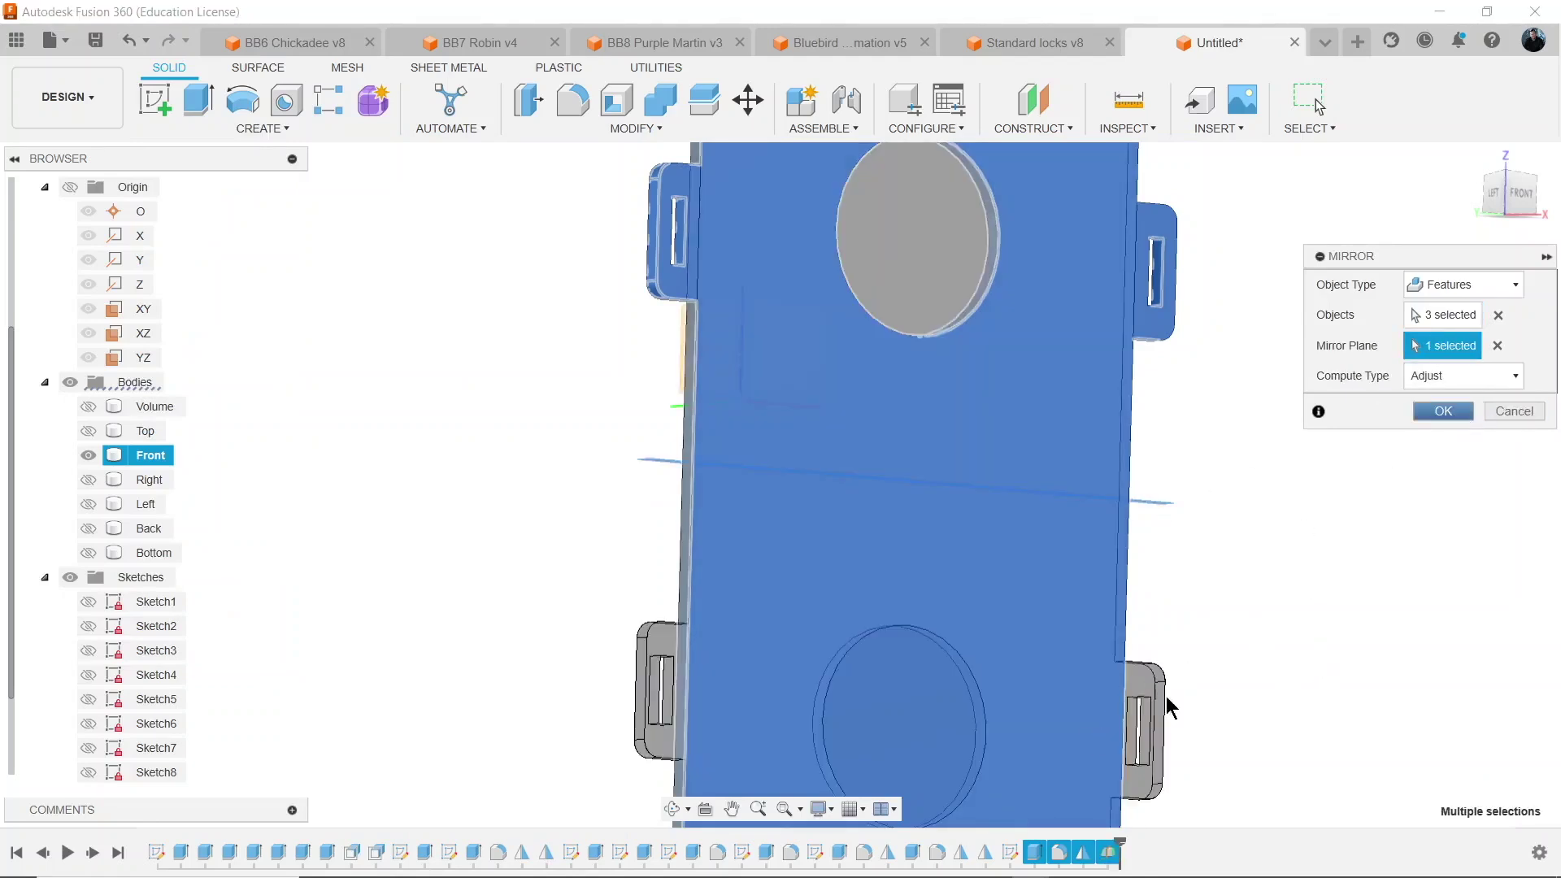
Hide the construction midplane Plane1.
scroll(1214, 584, down, 2)
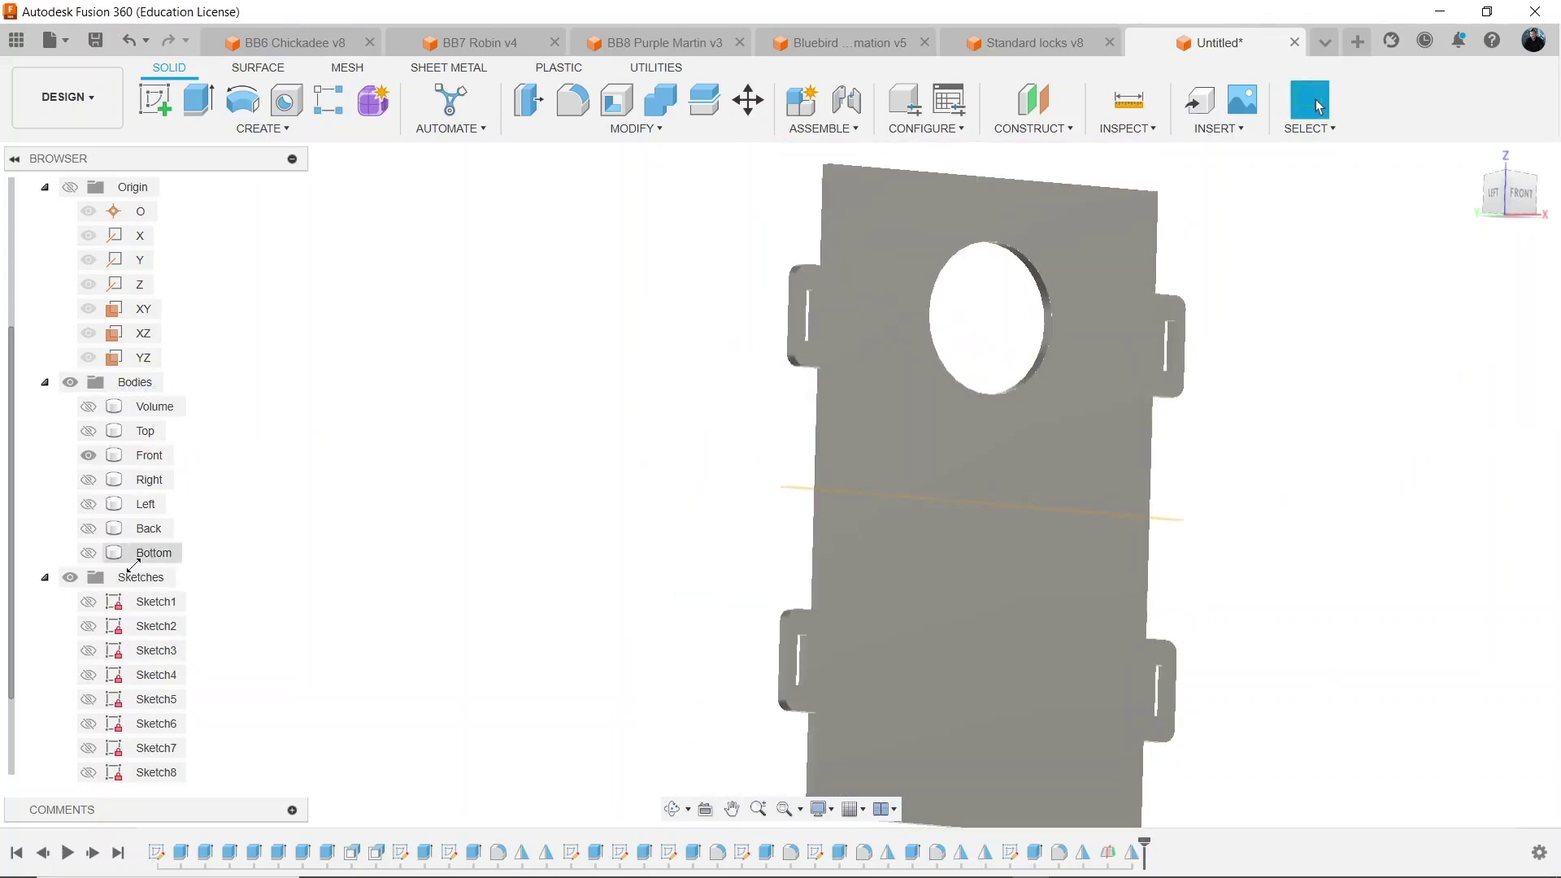
scroll(139, 569, down, 2)
click(43, 772)
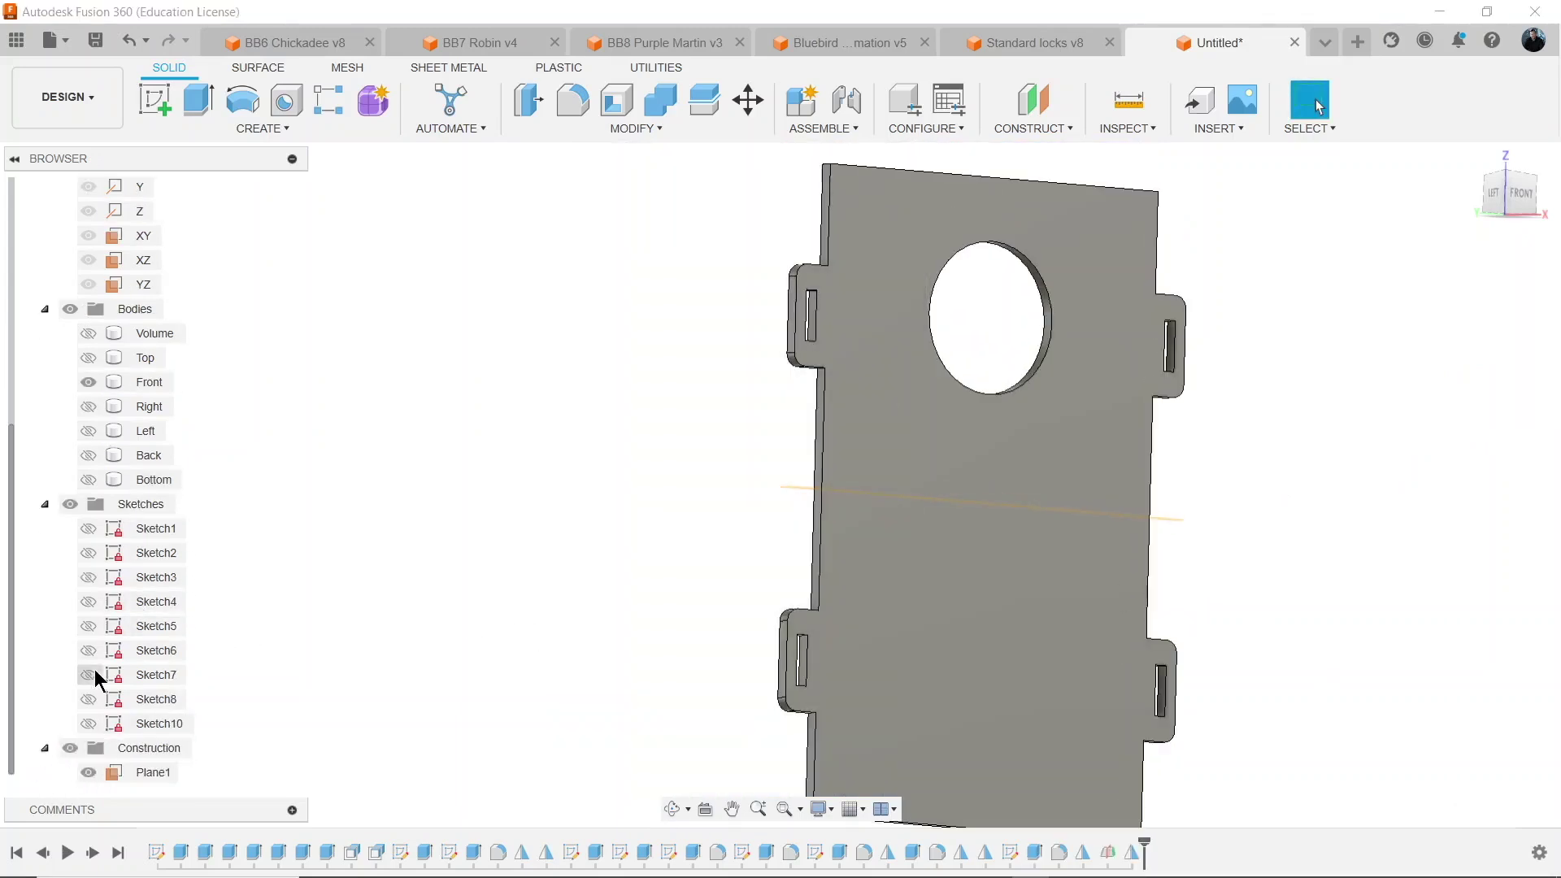
click(102, 772)
click(88, 772)
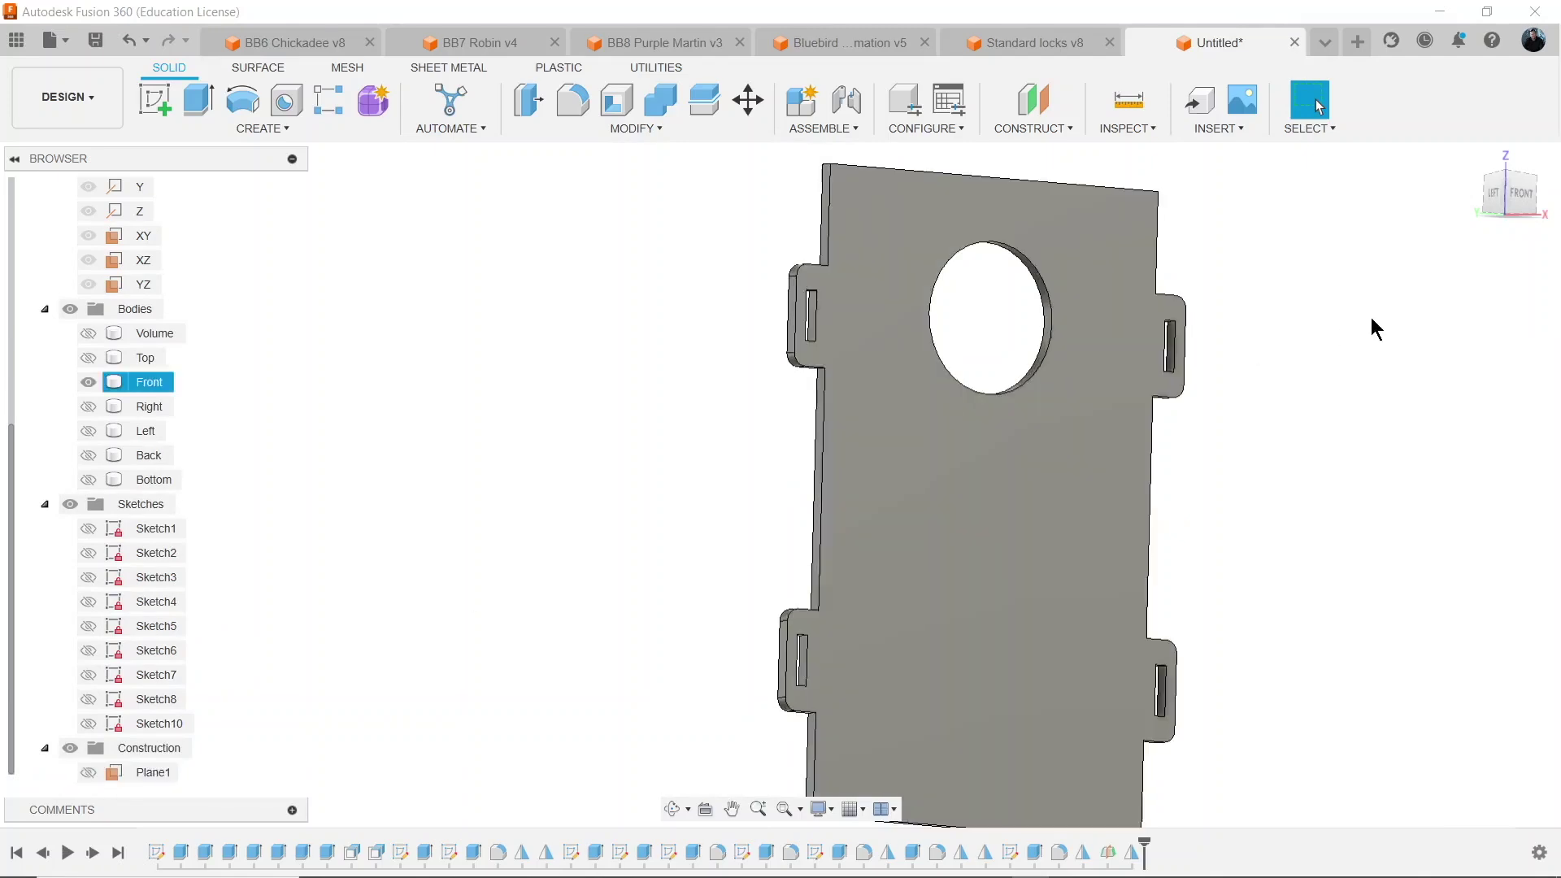
Show the Right body together with the Front panel.
scroll(1374, 328, down, 1)
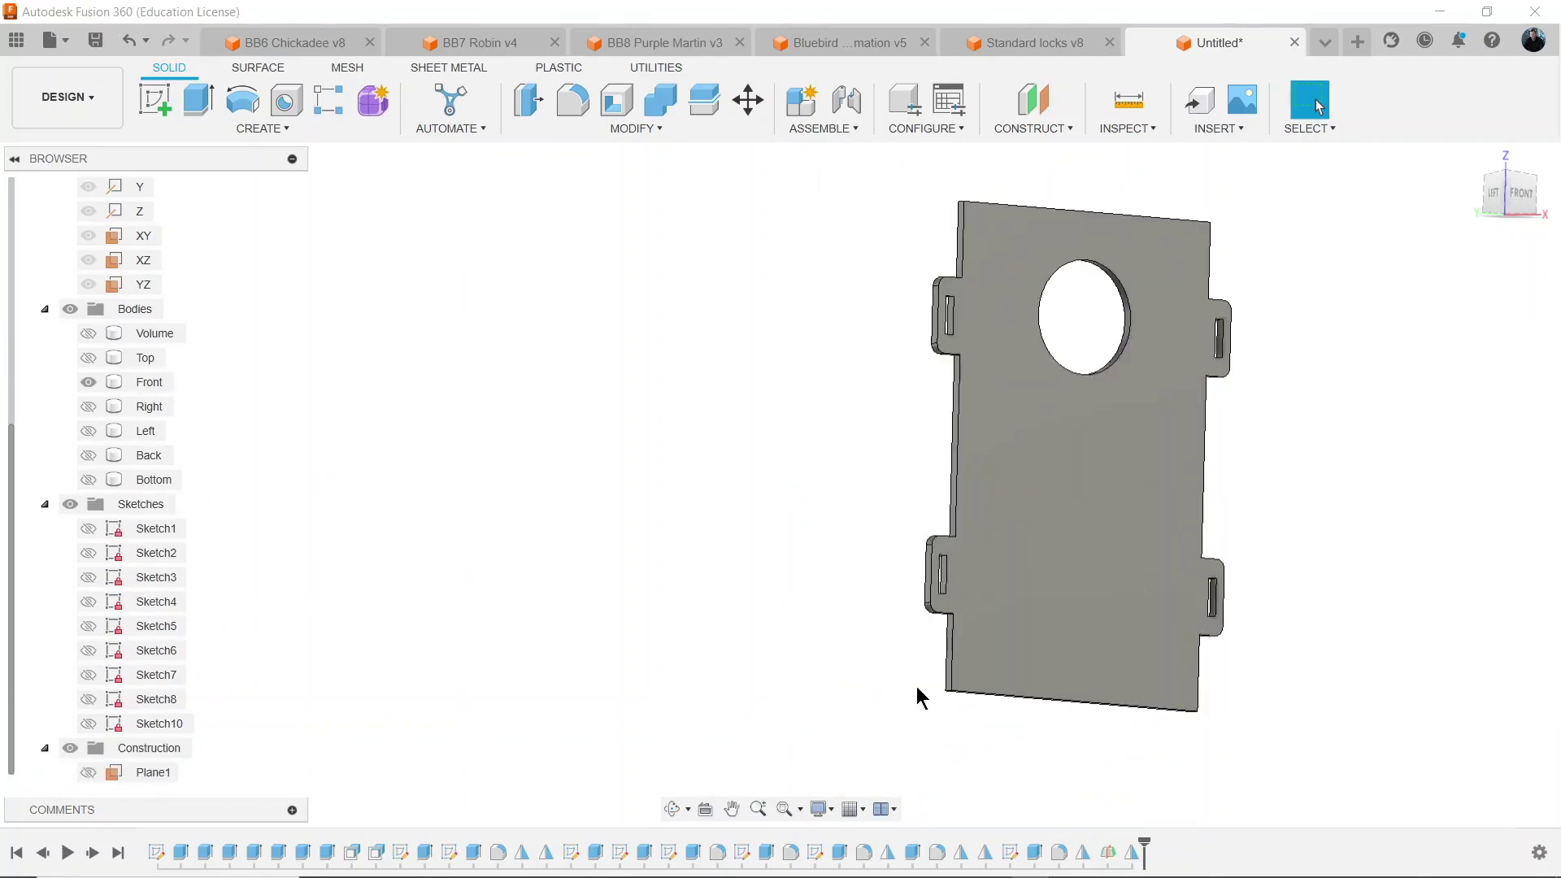
click(93, 387)
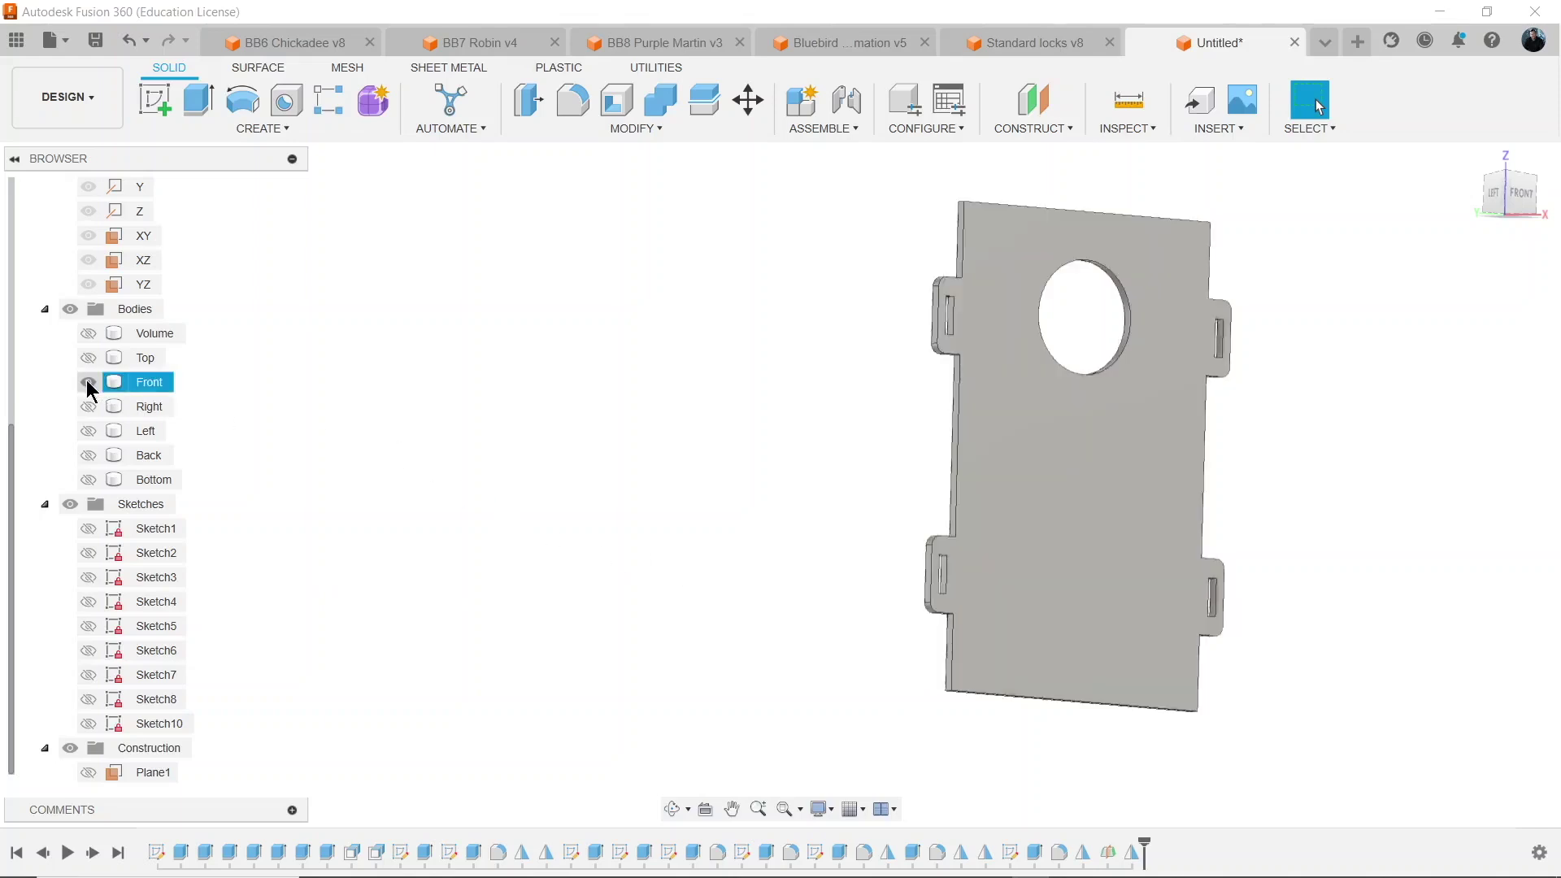
click(88, 406)
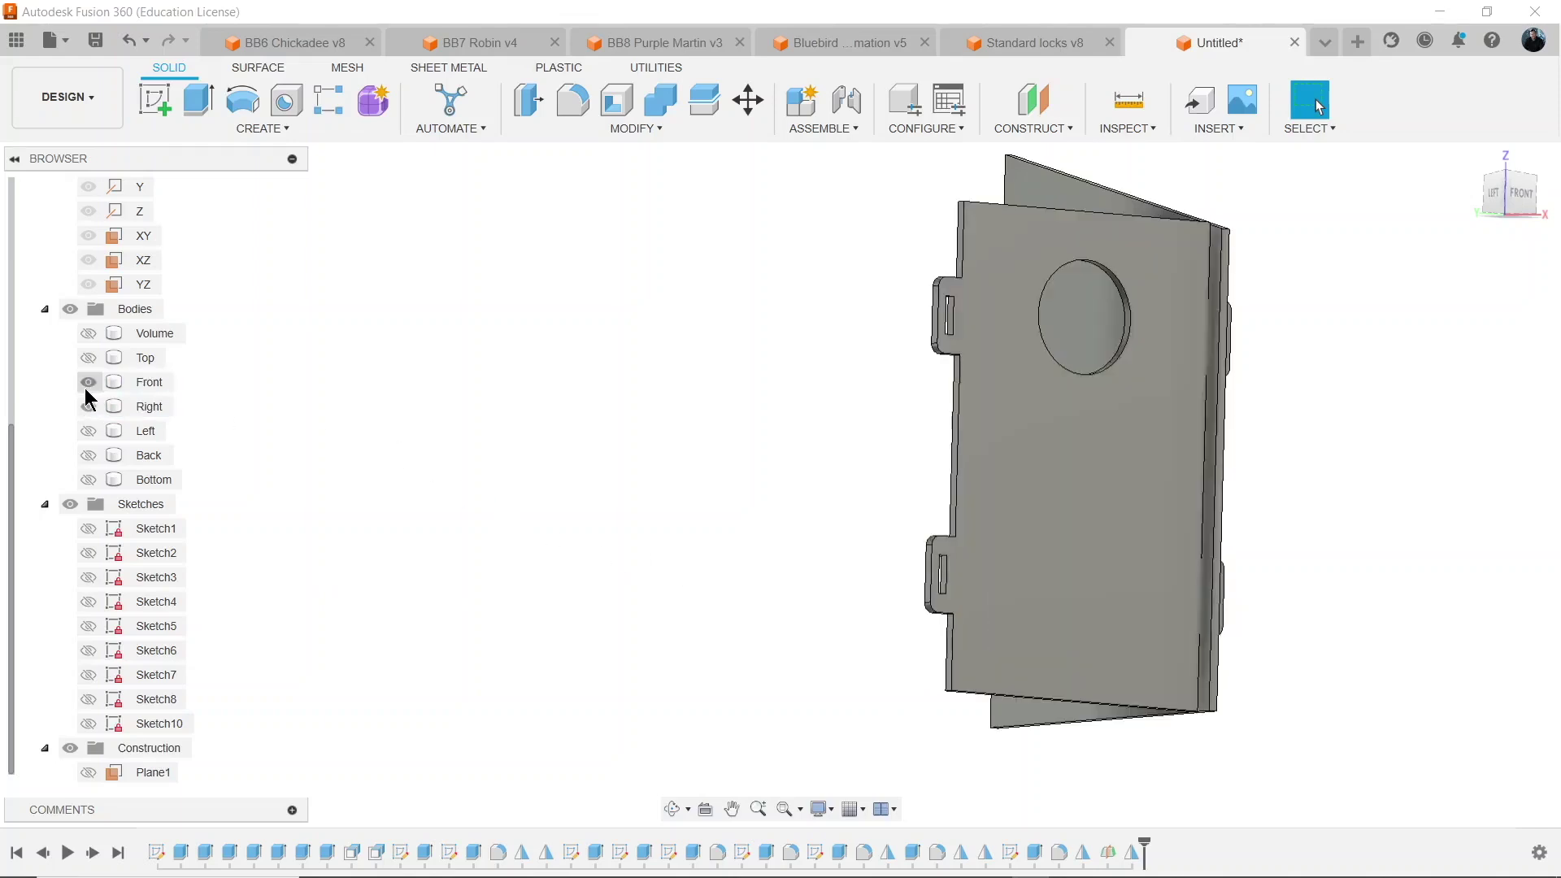